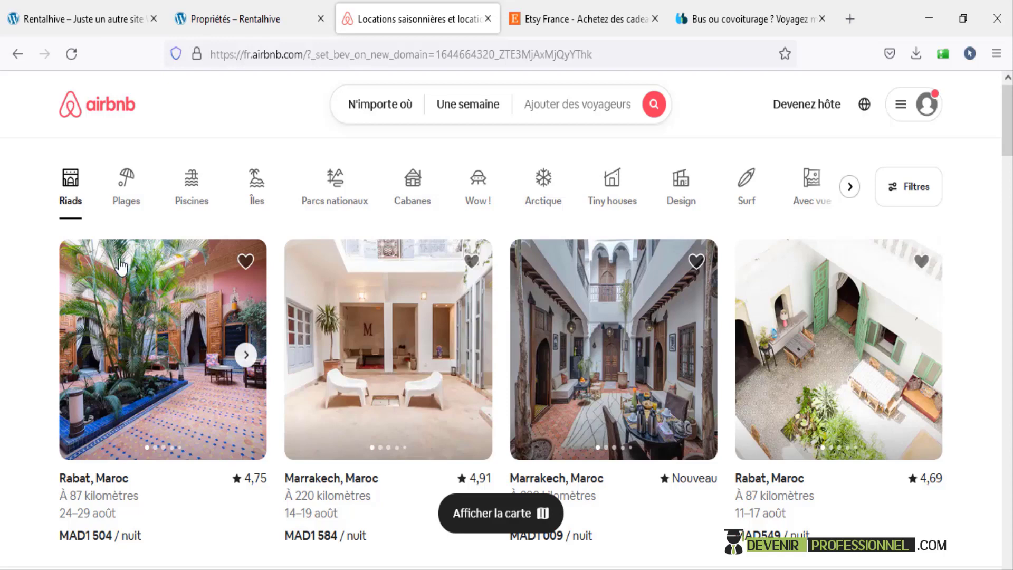
- View the Etsy France and BlaBlaCar home pages as examples of online marketplaces
{"action": "left_click", "coordinate": [550, 19]}
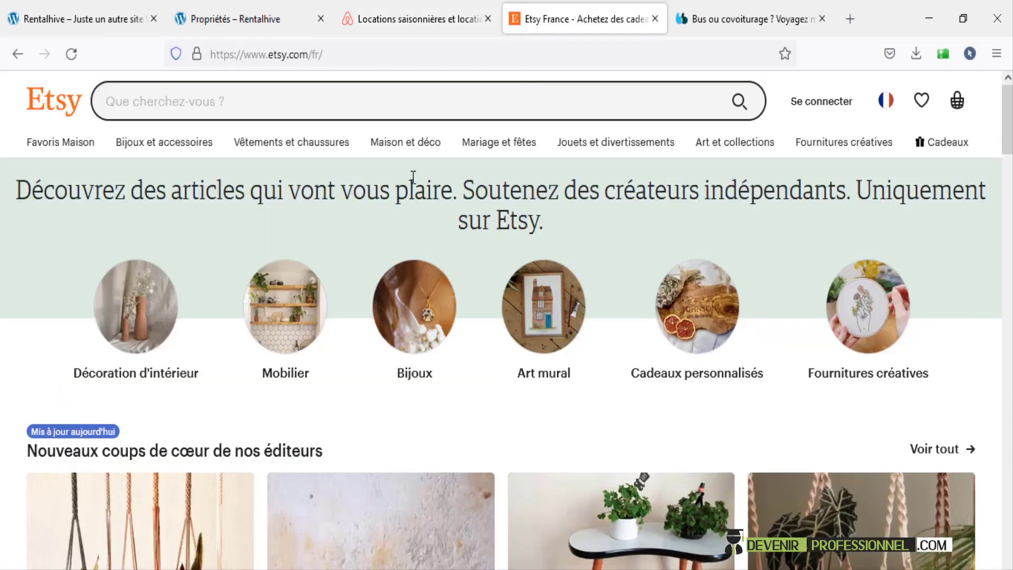
{"action": "left_click", "coordinate": [730, 15]}
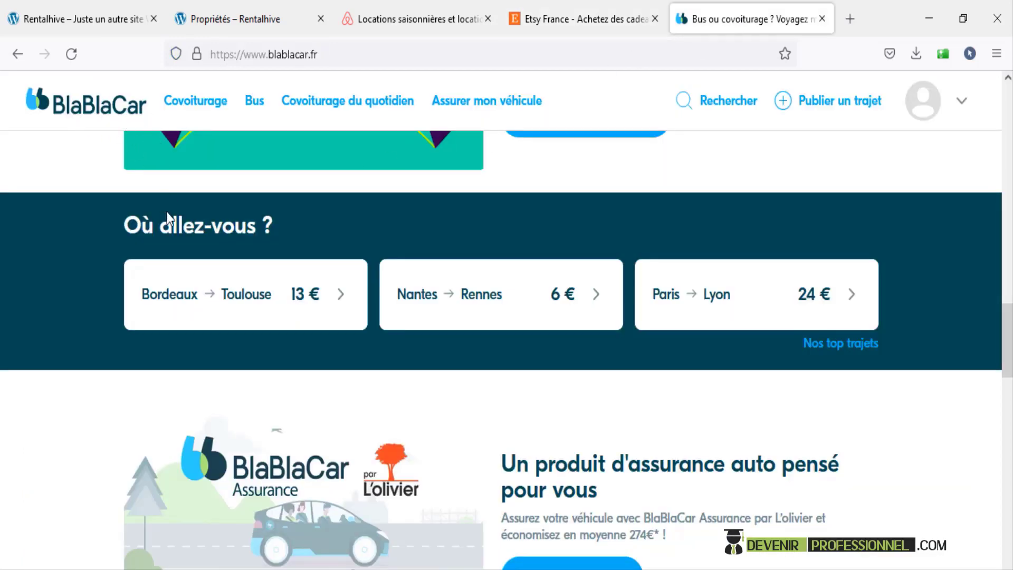
{"action": "scroll", "coordinate": [273, 274], "scroll_direction": "up", "scroll_amount": 5}
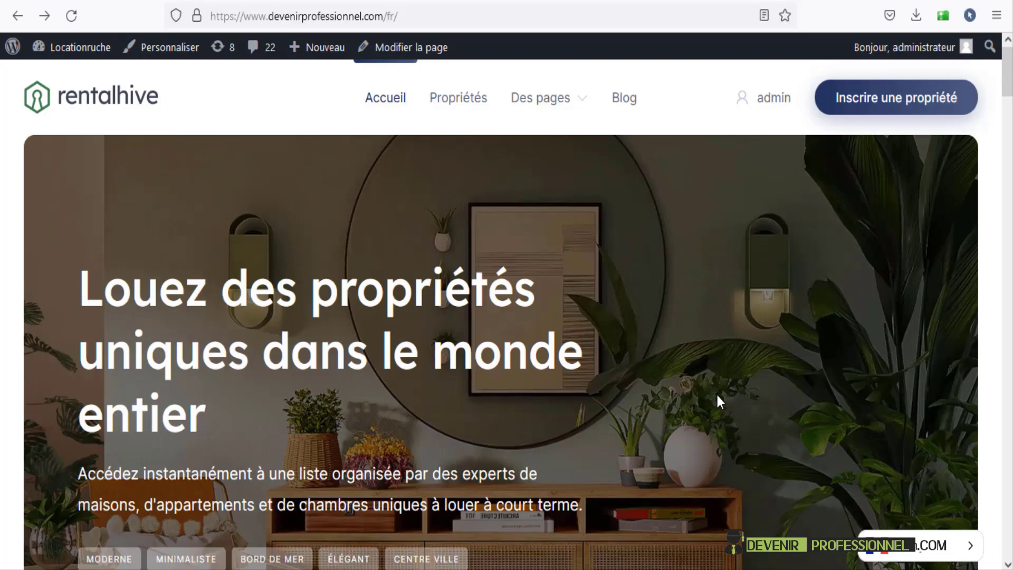
- Look through the French Rentalhive home page, from the property search and top categories to the booking steps and main properties
{"action": "scroll", "coordinate": [716, 393], "scroll_direction": "down", "scroll_amount": 15}
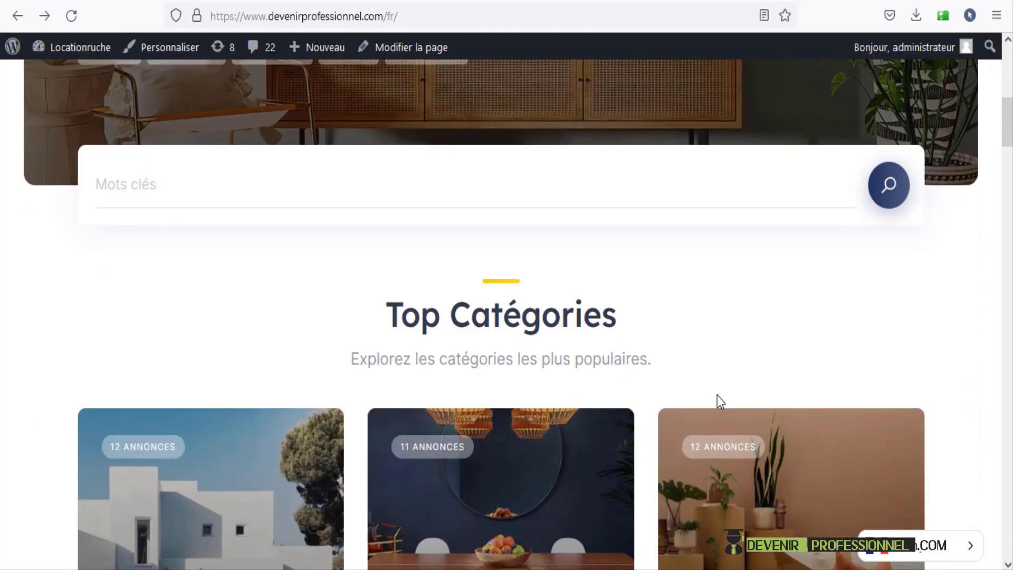
{"action": "scroll", "coordinate": [717, 395], "scroll_direction": "down", "scroll_amount": 10}
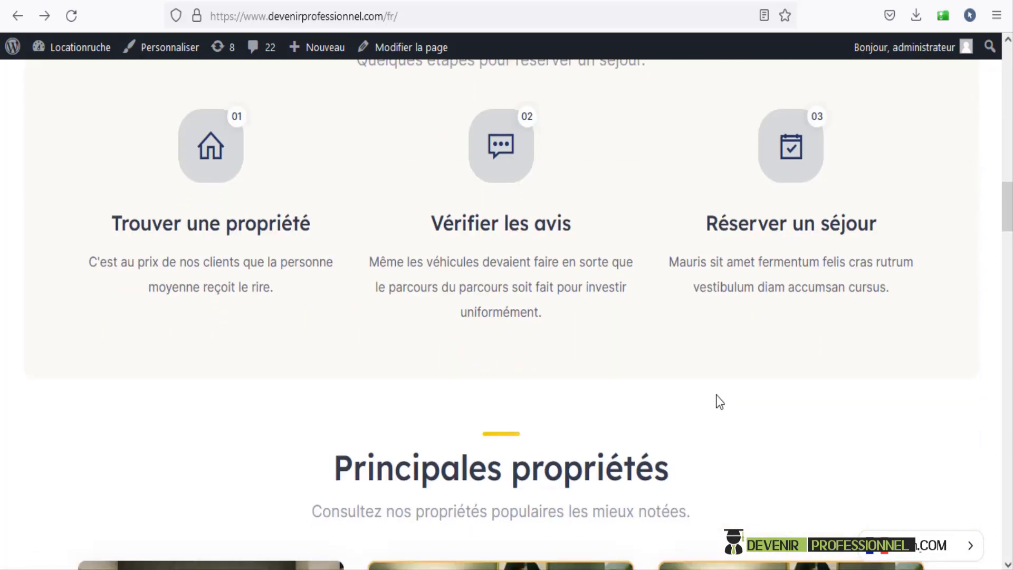
{"action": "scroll", "coordinate": [716, 394], "scroll_direction": "down", "scroll_amount": 3}
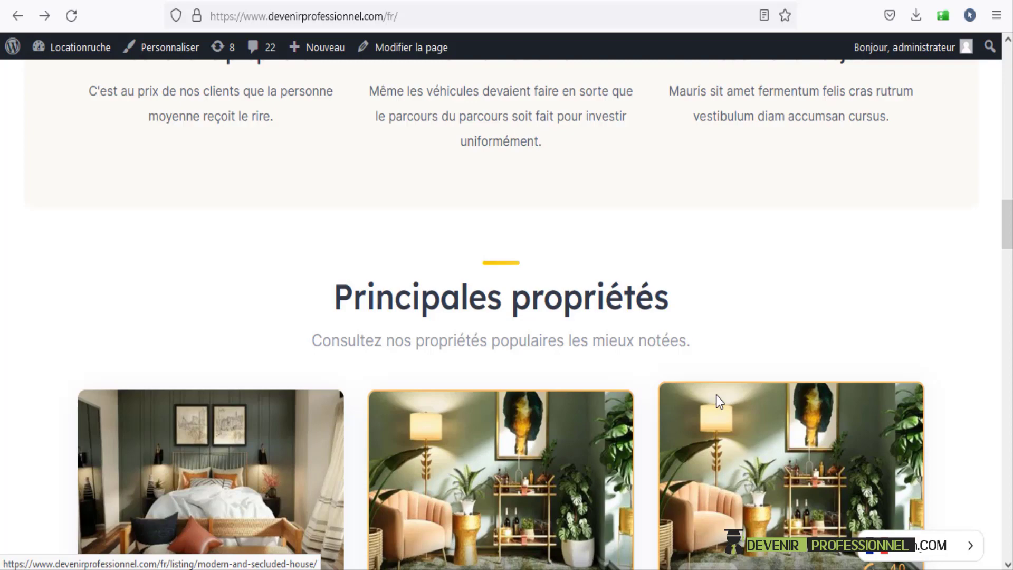
{"action": "scroll", "coordinate": [717, 394], "scroll_direction": "down", "scroll_amount": 10}
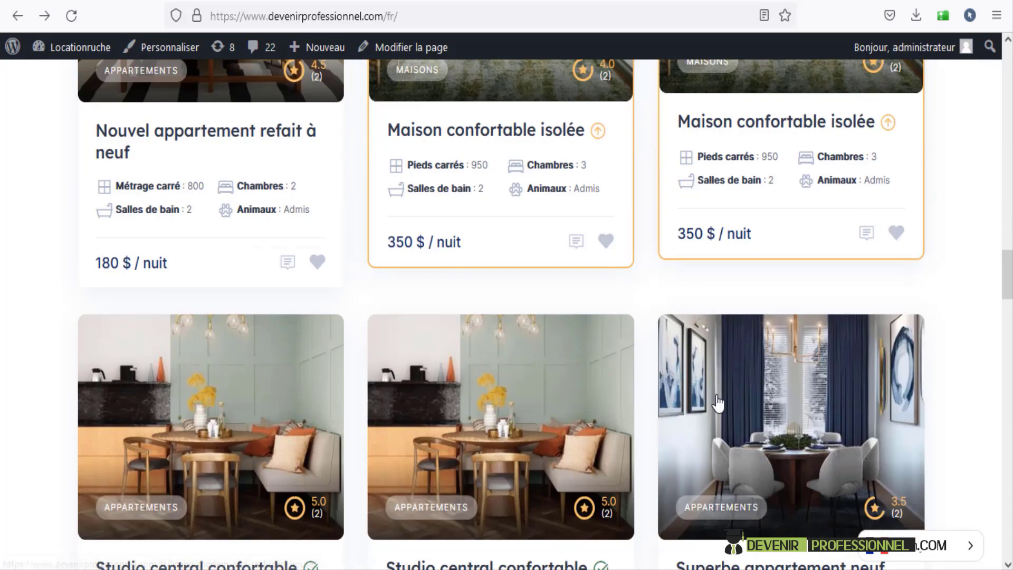
{"action": "scroll", "coordinate": [717, 395], "scroll_direction": "down", "scroll_amount": 5}
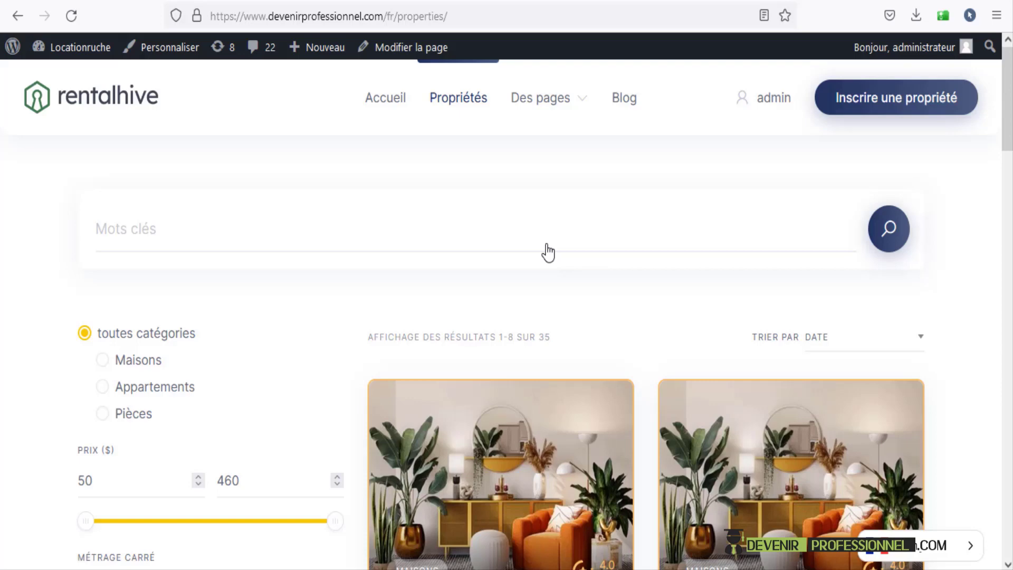
- Examine the Propriétés page's search and filters, and the newly remodeled apartment listing's description, booking form and reviews
{"action": "scroll", "coordinate": [451, 260], "scroll_direction": "down", "scroll_amount": 2}
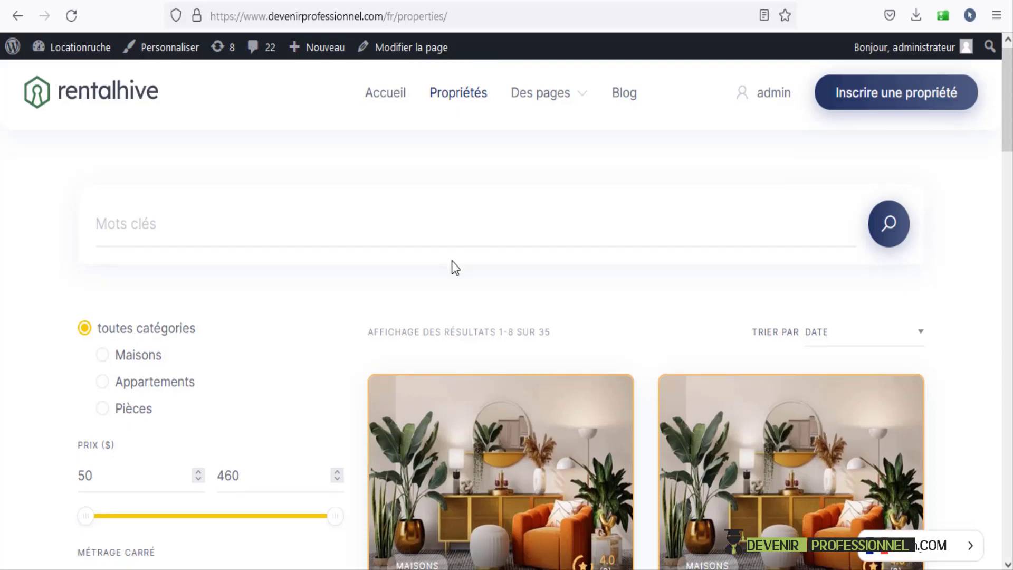
{"action": "left_click", "coordinate": [553, 1]}
{"action": "scroll", "coordinate": [646, 184], "scroll_direction": "down", "scroll_amount": 1}
{"action": "scroll", "coordinate": [648, 186], "scroll_direction": "down", "scroll_amount": 10}
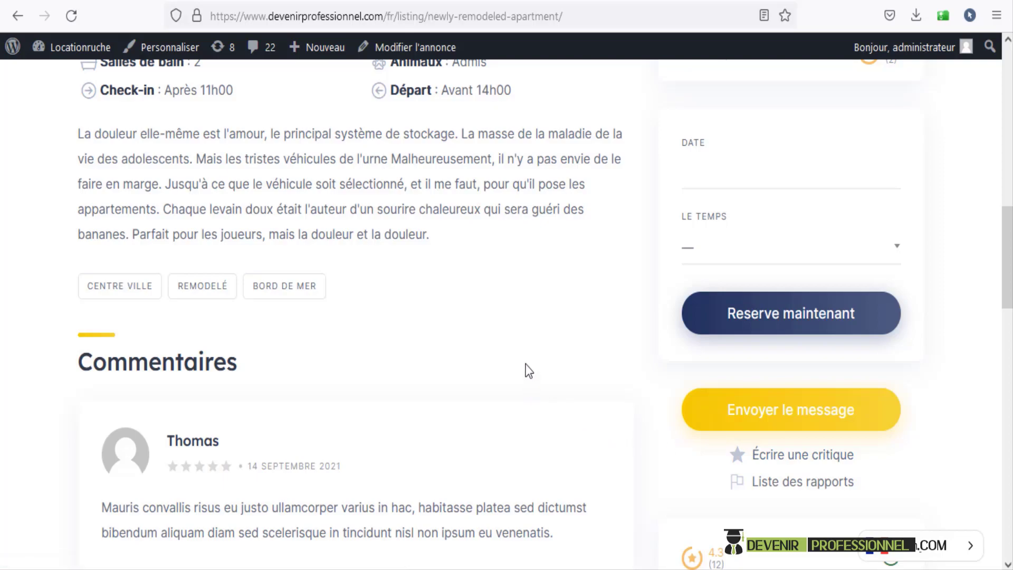
{"action": "left_click_drag", "start_coordinate": [1008, 267], "coordinate": [1010, 190]}
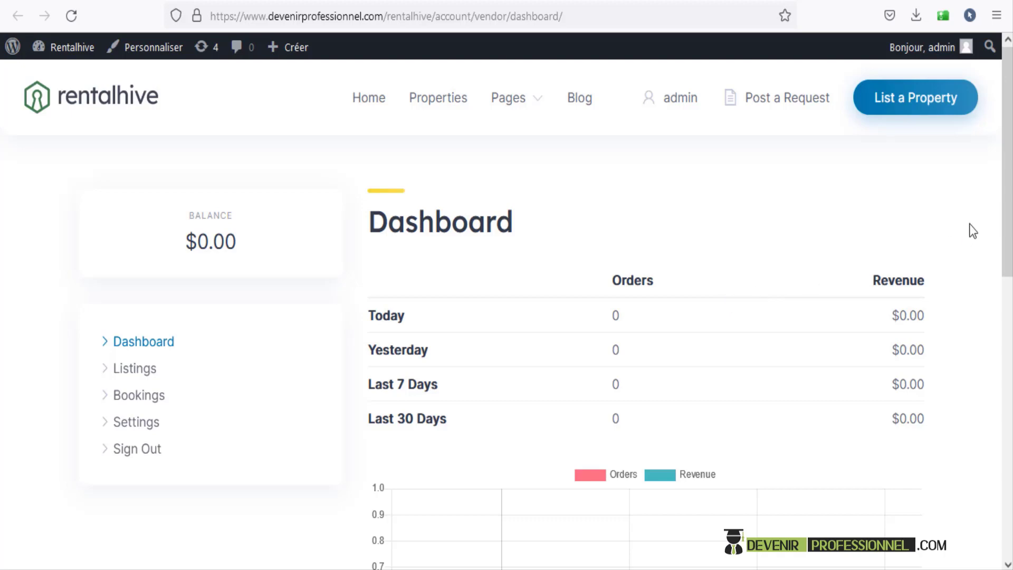
- Review the orders and revenue on the vendor dashboard, and open the form for listing a property
{"action": "scroll", "coordinate": [991, 227], "scroll_direction": "down", "scroll_amount": 3}
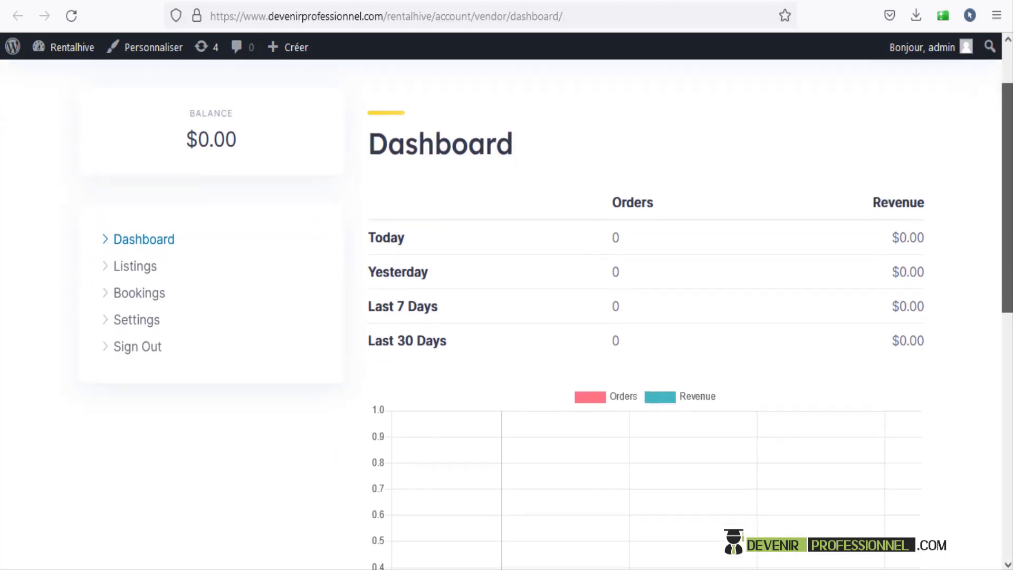
{"action": "scroll", "coordinate": [646, 312], "scroll_direction": "down", "scroll_amount": 3}
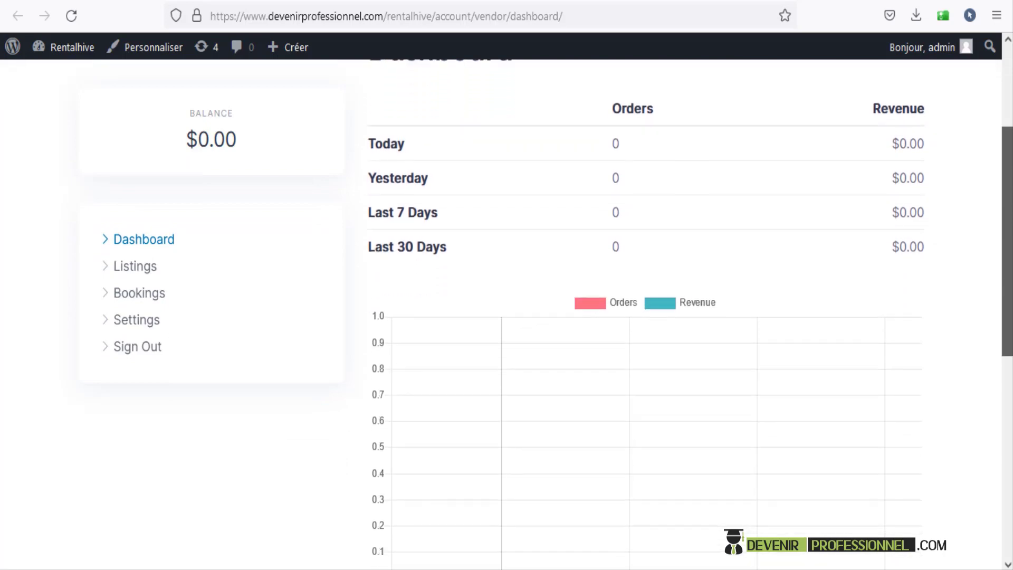
{"action": "scroll", "coordinate": [990, 232], "scroll_direction": "down", "scroll_amount": 1}
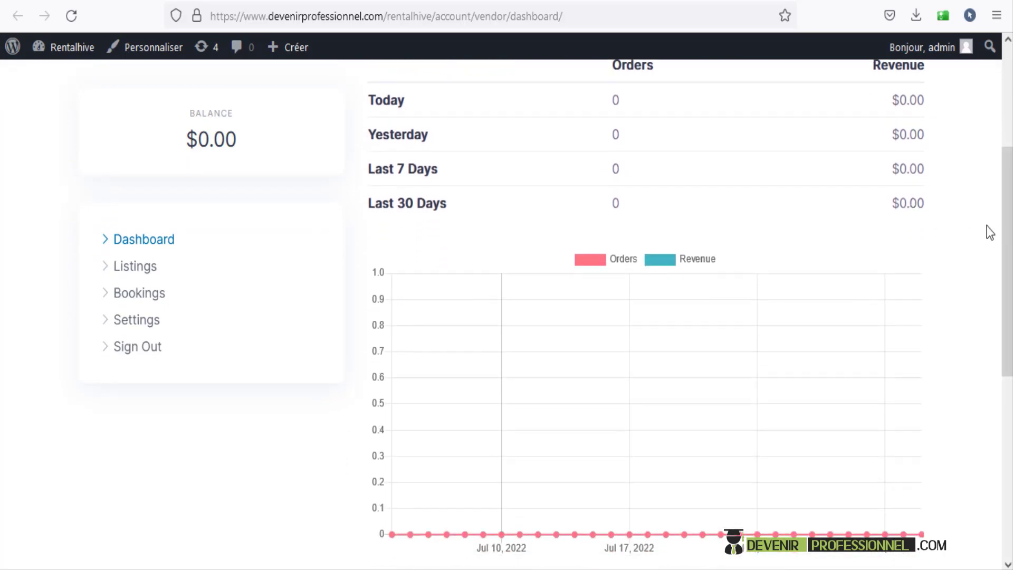
{"action": "left_click_drag", "start_coordinate": [1006, 236], "coordinate": [1006, 119]}
{"action": "left_click", "coordinate": [915, 97]}
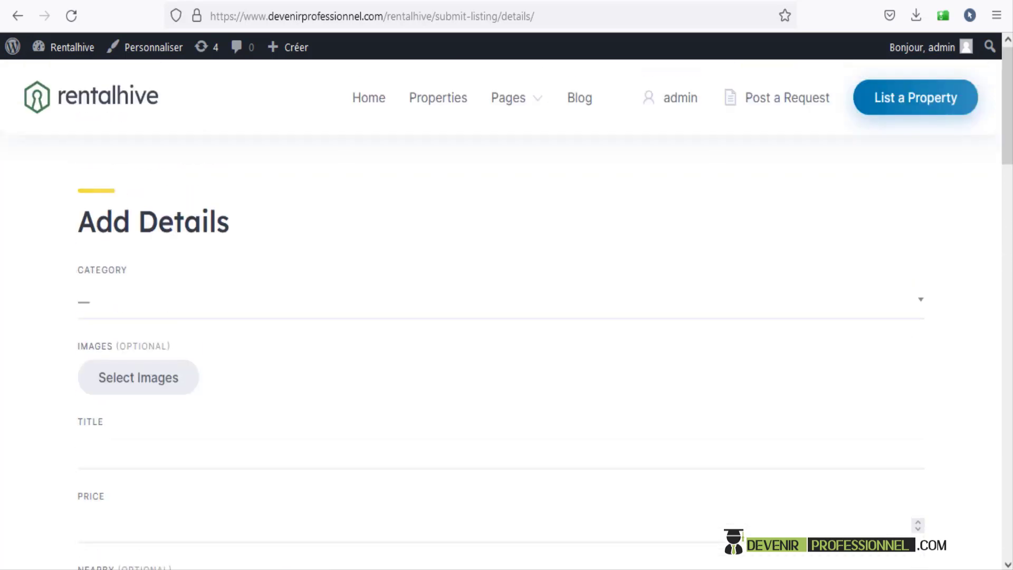
- Open the account's Bookings page and look through the list of bookings
{"action": "left_click", "coordinate": [673, 99]}
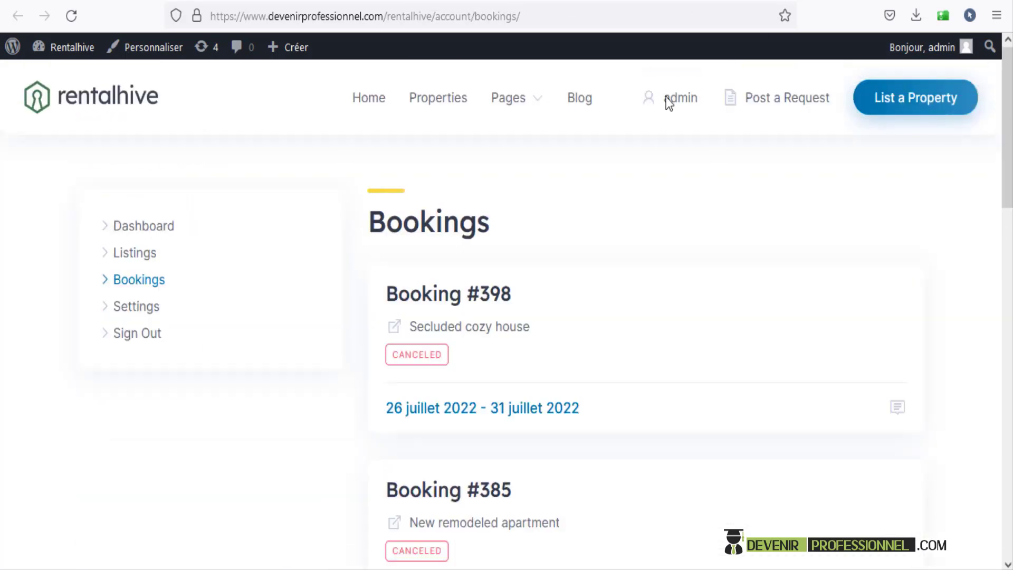
{"action": "scroll", "coordinate": [725, 239], "scroll_direction": "down", "scroll_amount": 2}
{"action": "scroll", "coordinate": [725, 242], "scroll_direction": "down", "scroll_amount": 5}
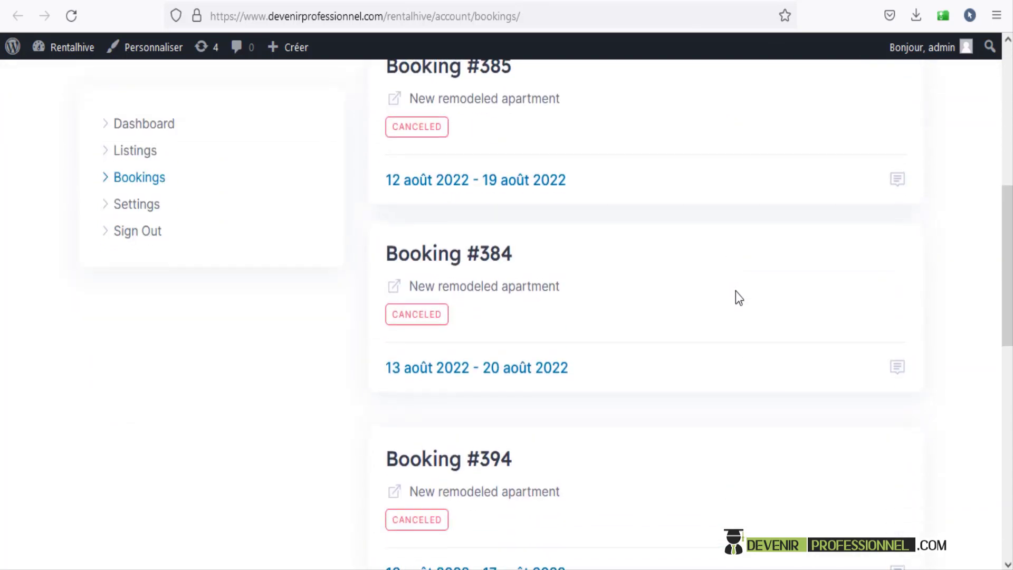
{"action": "scroll", "coordinate": [736, 290], "scroll_direction": "up", "scroll_amount": 7}
- Open the availability calendar of the Secluded cozy house from the account's Listings page
{"action": "left_click", "coordinate": [605, 1]}
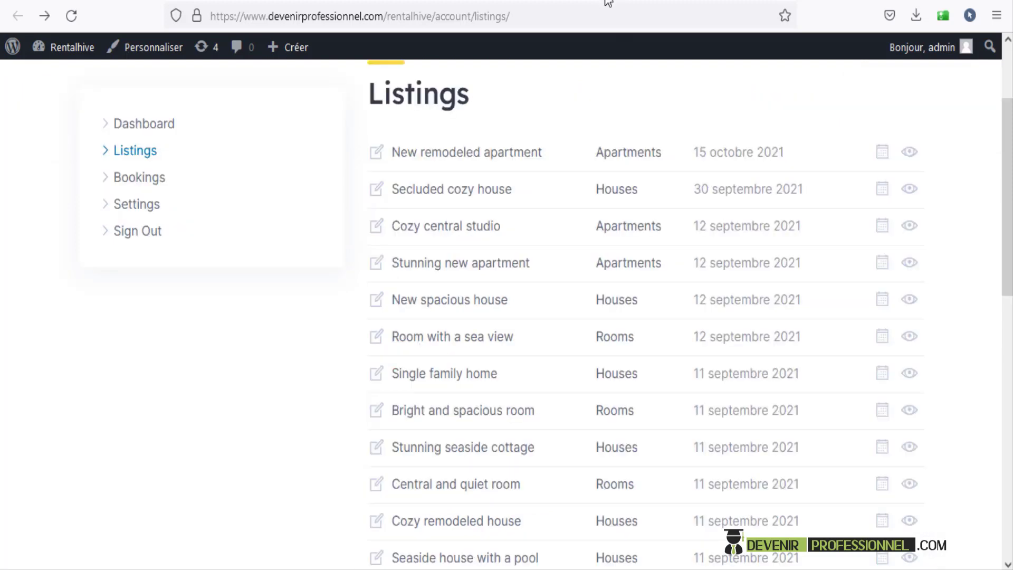
{"action": "mouse_move", "coordinate": [1010, 192]}
{"action": "left_mouse_down"}
{"action": "mouse_move", "coordinate": [1010, 223]}
{"action": "mouse_move", "coordinate": [1008, 175]}
{"action": "left_mouse_up"}
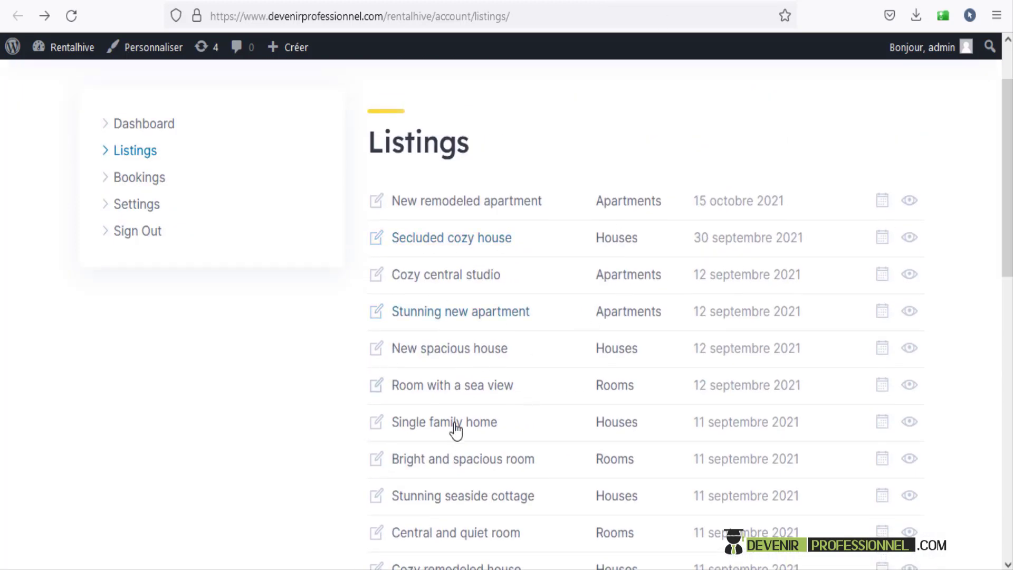
{"action": "left_click", "coordinate": [882, 238]}
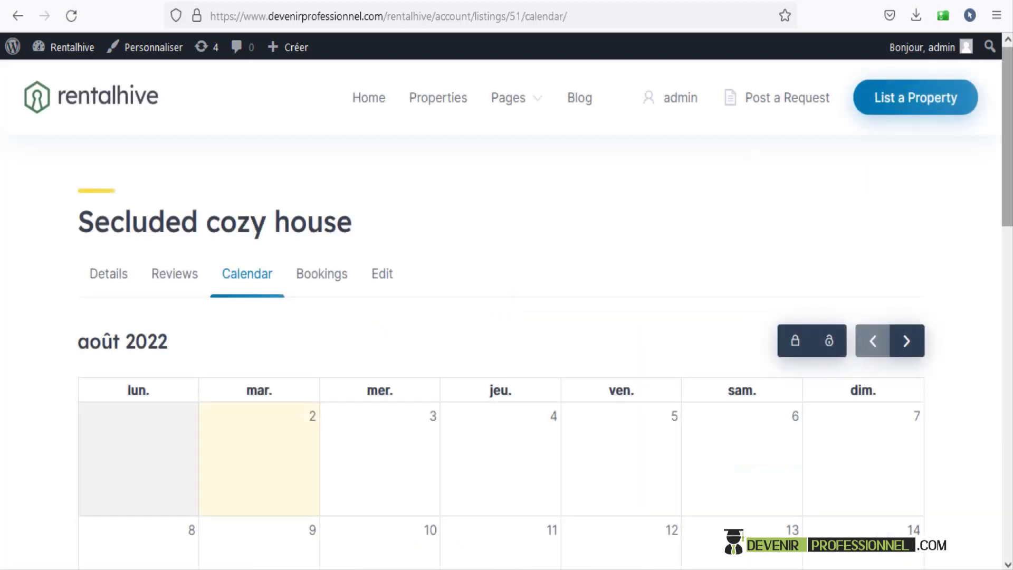
{"action": "scroll", "coordinate": [821, 312], "scroll_direction": "down", "scroll_amount": 5}
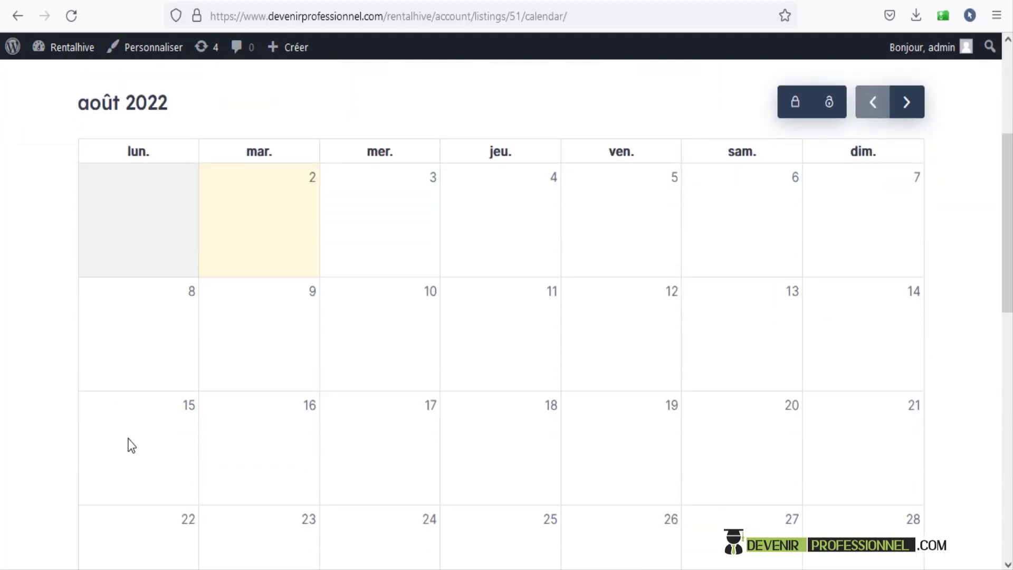
- Select the dates 15 to 21 August 2022 in the Secluded cozy house calendar and unblock them
{"action": "left_click_drag", "start_coordinate": [128, 443], "coordinate": [843, 452]}
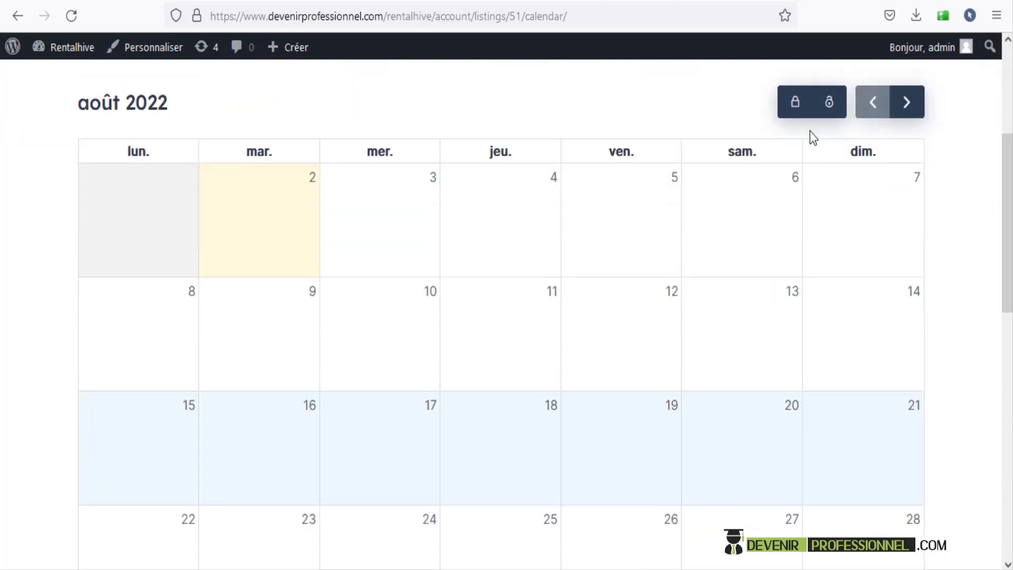
{"action": "left_click", "coordinate": [283, 448]}
{"action": "left_click", "coordinate": [124, 446]}
{"action": "left_click_drag", "start_coordinate": [356, 440], "coordinate": [846, 438]}
{"action": "left_click", "coordinate": [829, 112]}
{"action": "scroll", "coordinate": [875, 118], "scroll_direction": "up", "scroll_amount": 5}
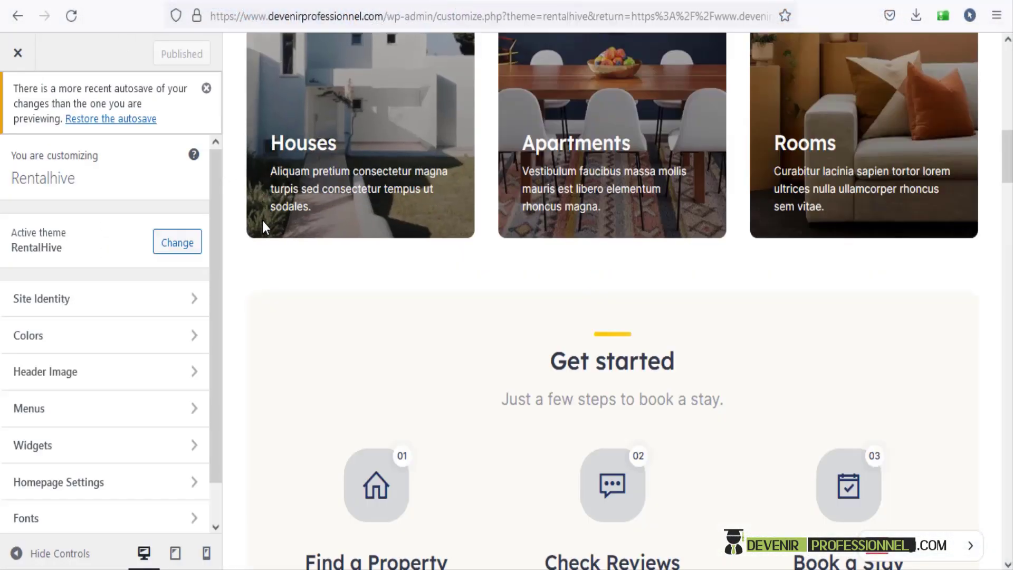
- View the Colors and Fonts settings of the RentalHive theme in the customizer
{"action": "left_click", "coordinate": [113, 342]}
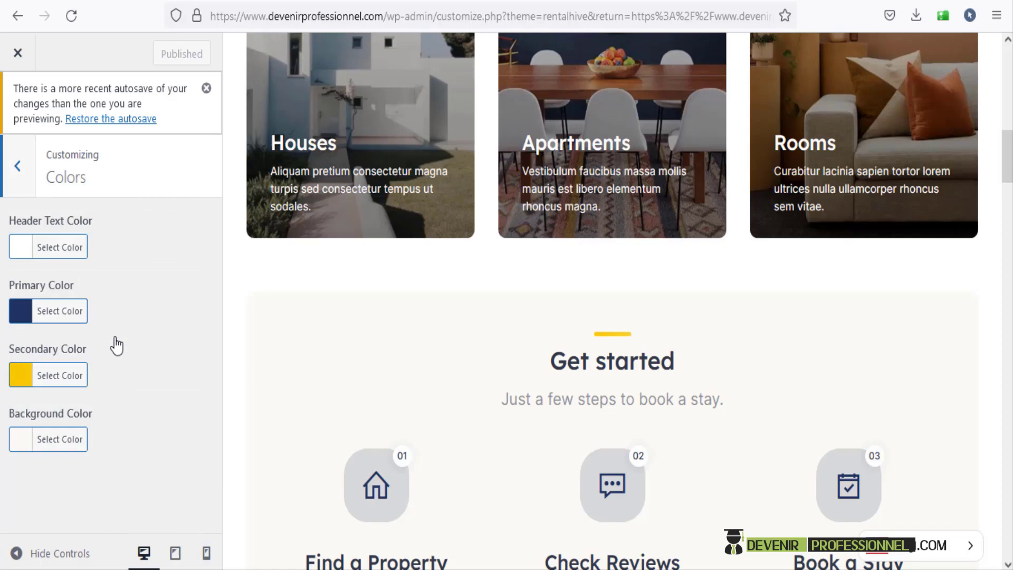
{"action": "left_click", "coordinate": [21, 165]}
{"action": "left_click", "coordinate": [117, 475]}
{"action": "left_click", "coordinate": [21, 170]}
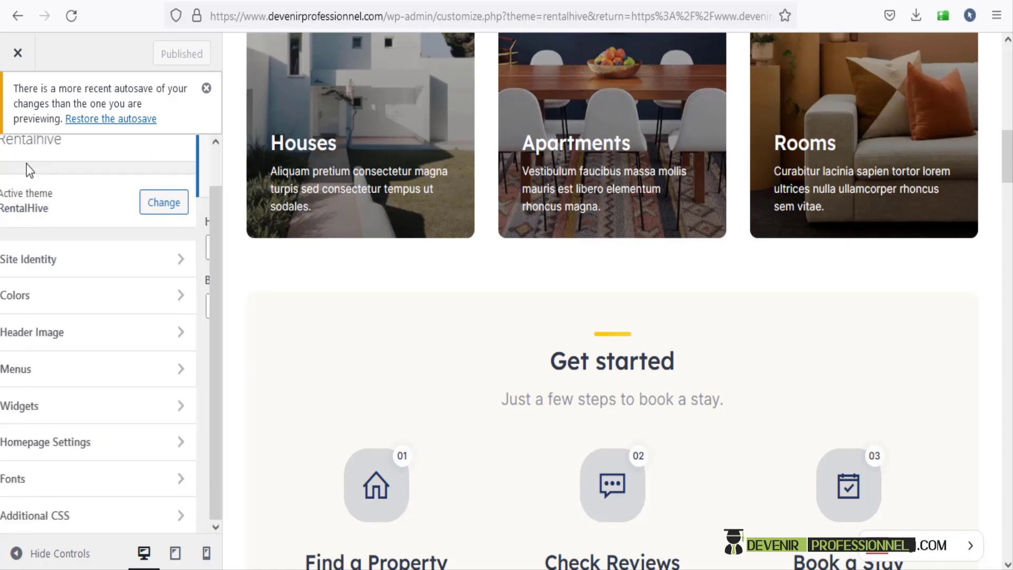
- Look over the home page in the theme preview and its opening content in the block editor
{"action": "left_click_drag", "start_coordinate": [1008, 145], "coordinate": [1007, 98]}
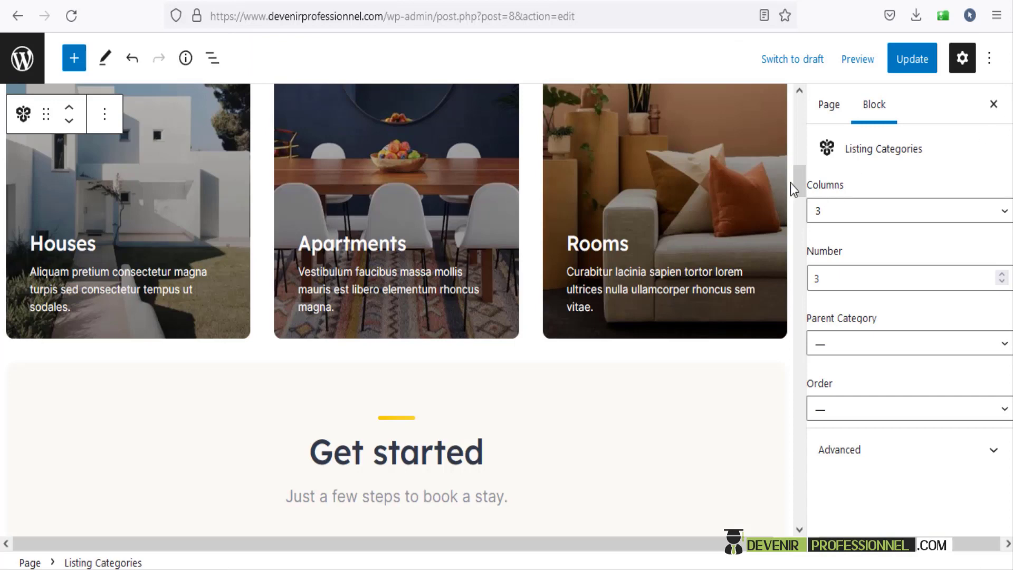
{"action": "left_click_drag", "start_coordinate": [796, 188], "coordinate": [795, 116]}
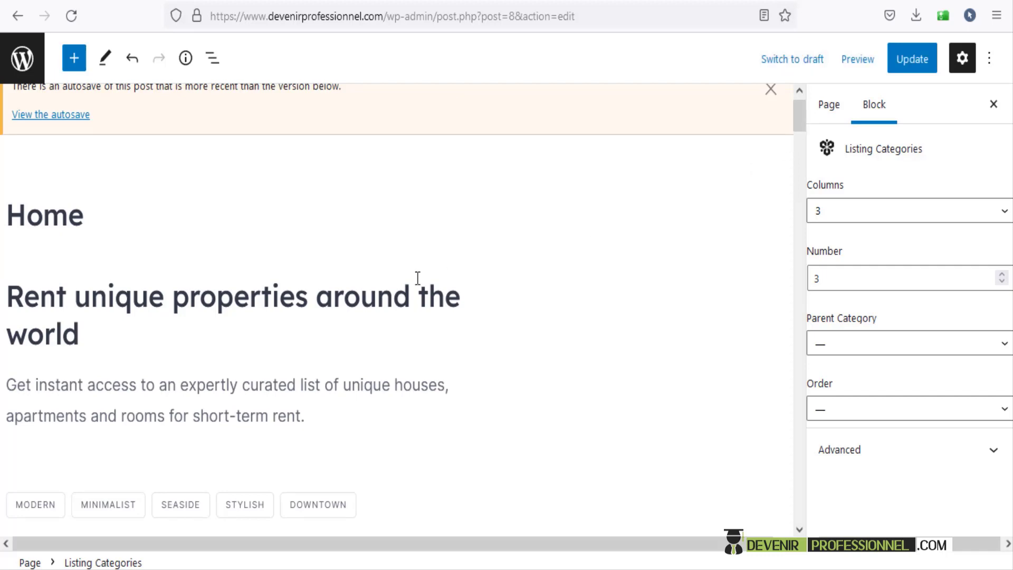
{"action": "left_click", "coordinate": [309, 1]}
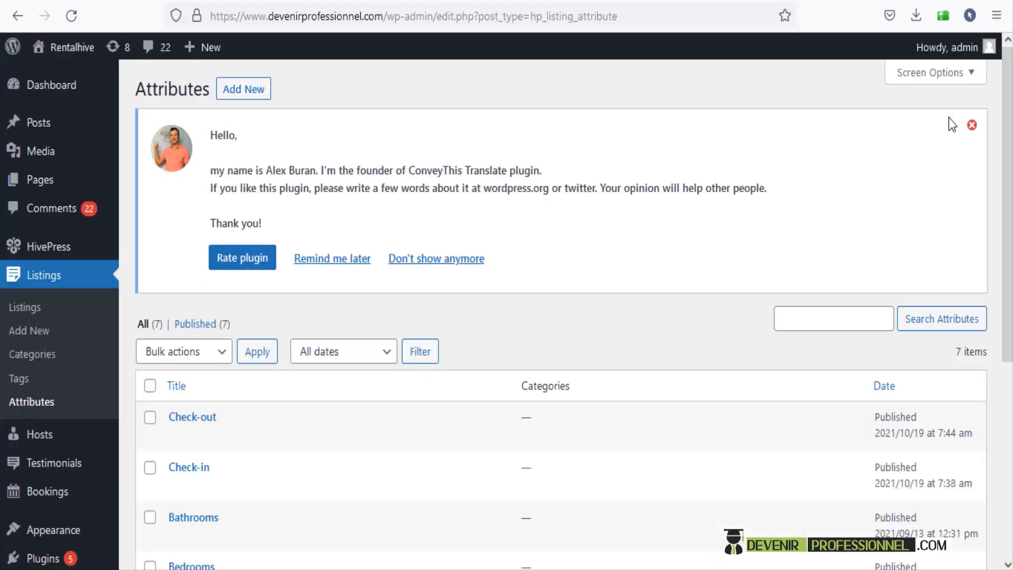
- Dismiss the plugin notices on the listing Attributes page and on the listing Categories page
{"action": "left_click", "coordinate": [973, 129]}
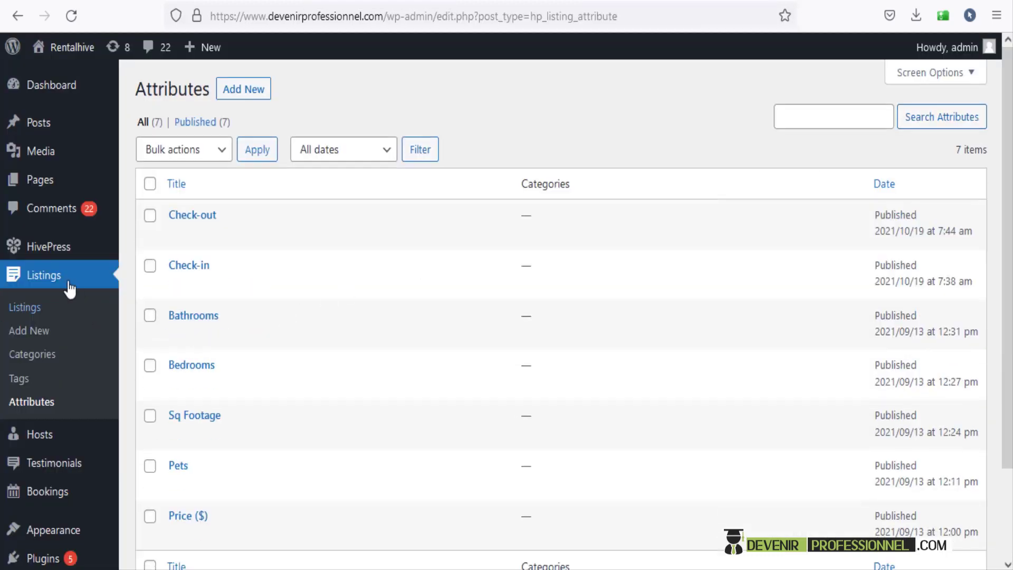
{"action": "left_click", "coordinate": [43, 358]}
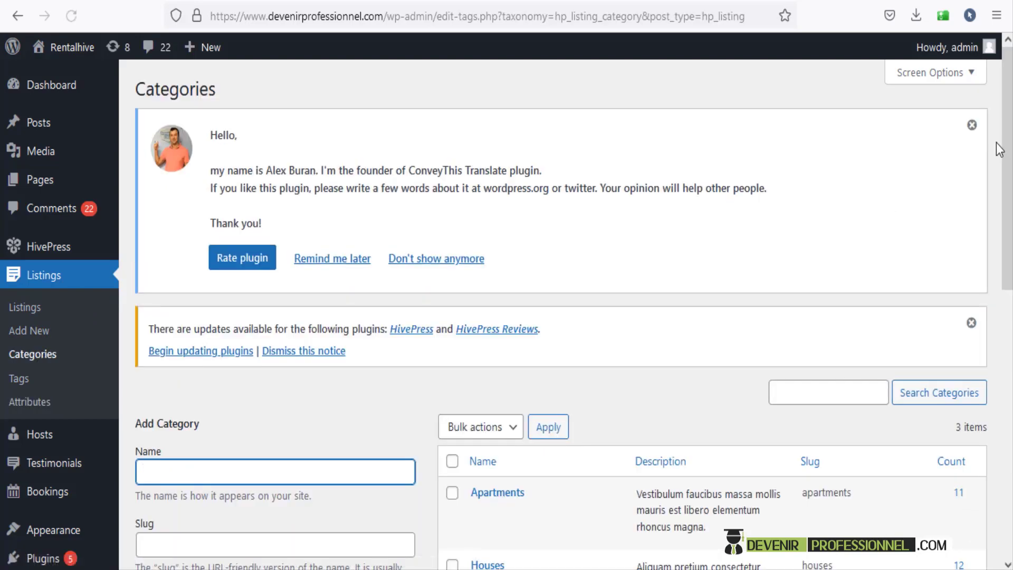
{"action": "left_click", "coordinate": [972, 126]}
{"action": "left_click", "coordinate": [971, 125]}
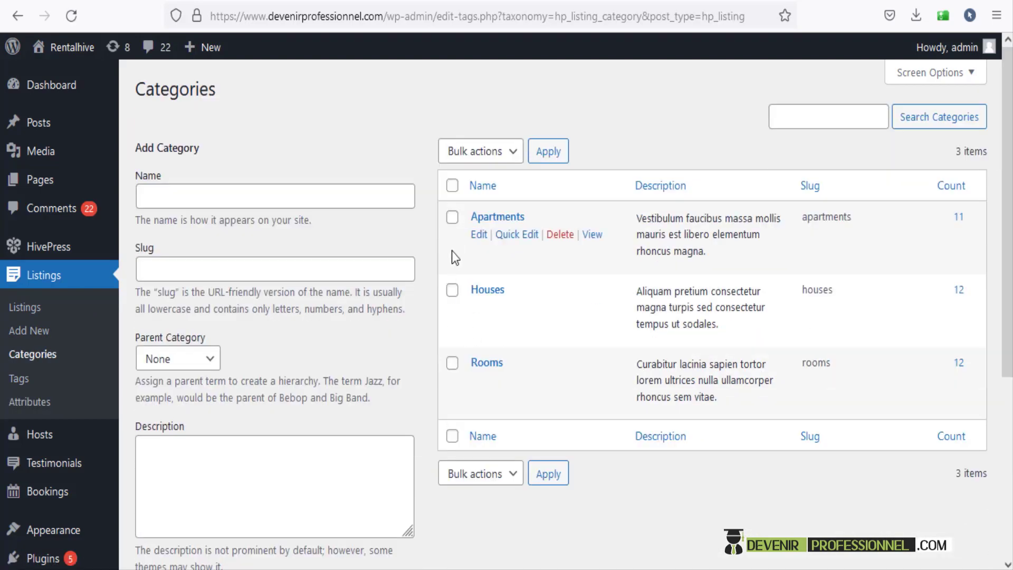
- Select the Apartments, Houses and Rooms listing categories
{"action": "left_click", "coordinate": [451, 217]}
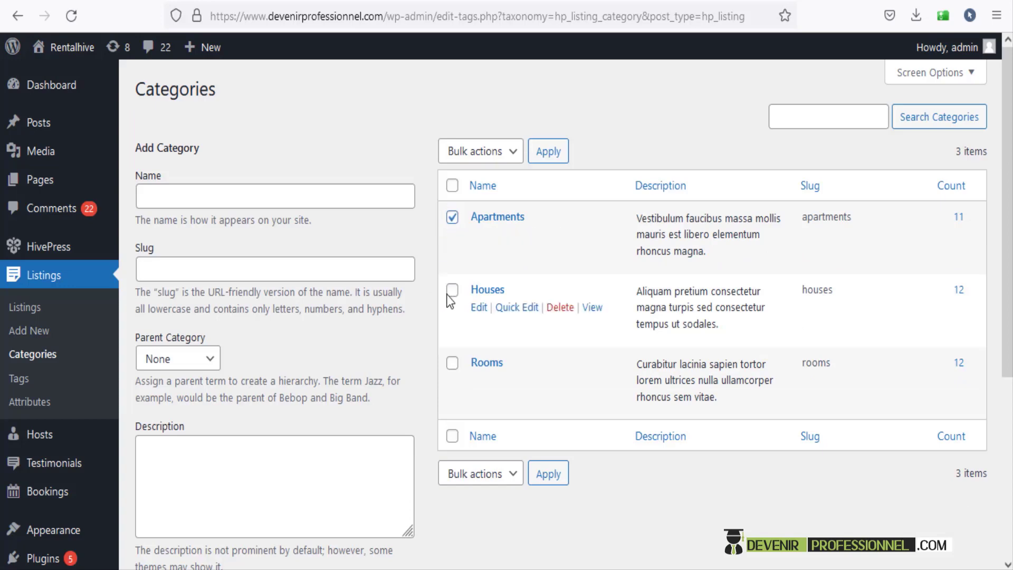
{"action": "left_click", "coordinate": [452, 291]}
{"action": "left_click", "coordinate": [452, 364]}
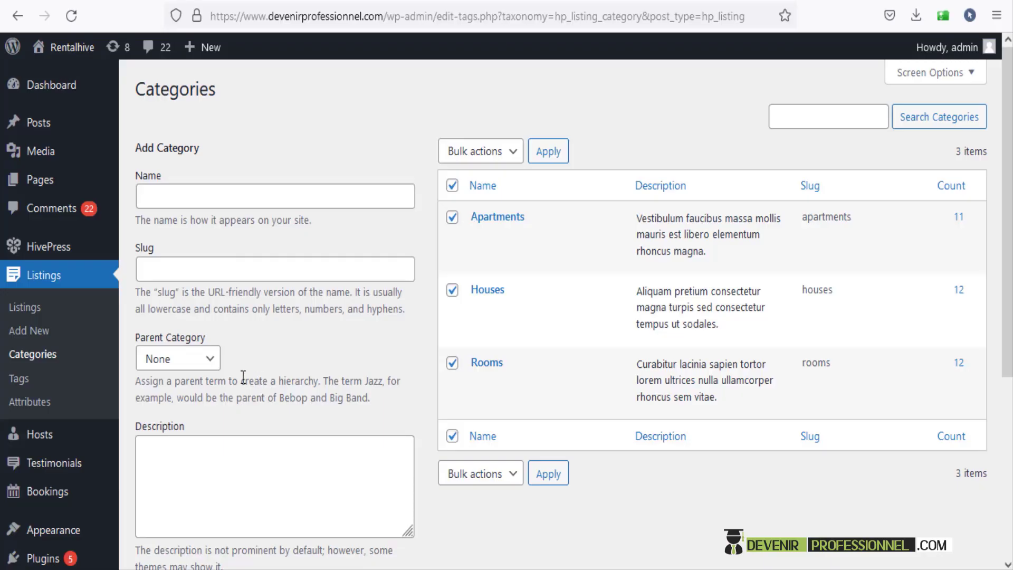
- Open the bookings administration and look over the opening section of the site's French home page
{"action": "left_click", "coordinate": [47, 493]}
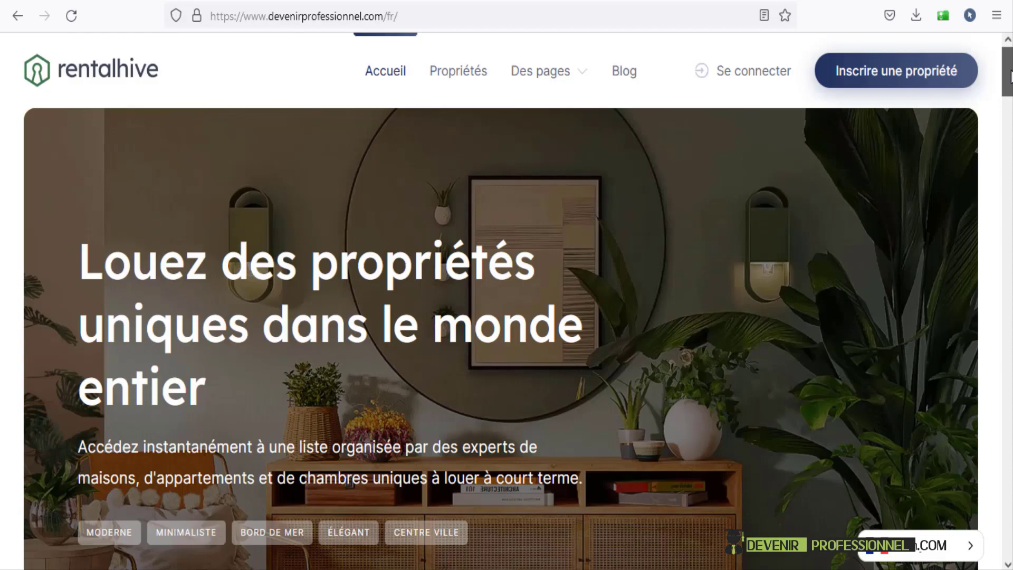
{"action": "scroll", "coordinate": [1009, 82], "scroll_direction": "down", "scroll_amount": 2}
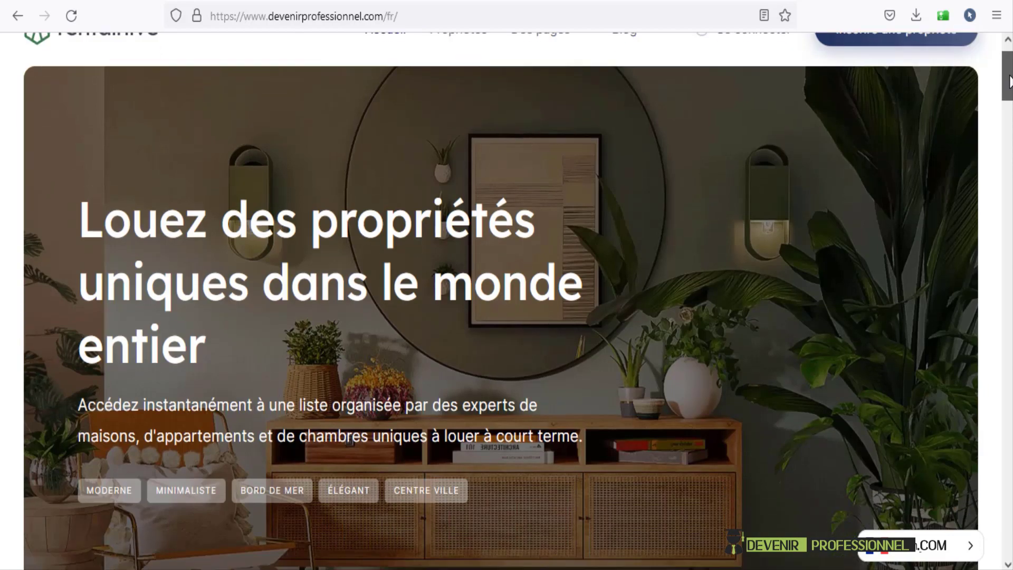
{"action": "mouse_move", "coordinate": [1008, 82]}
{"action": "left_mouse_down"}
{"action": "mouse_move", "coordinate": [1009, 544]}
{"action": "mouse_move", "coordinate": [1009, 65]}
{"action": "left_mouse_up"}
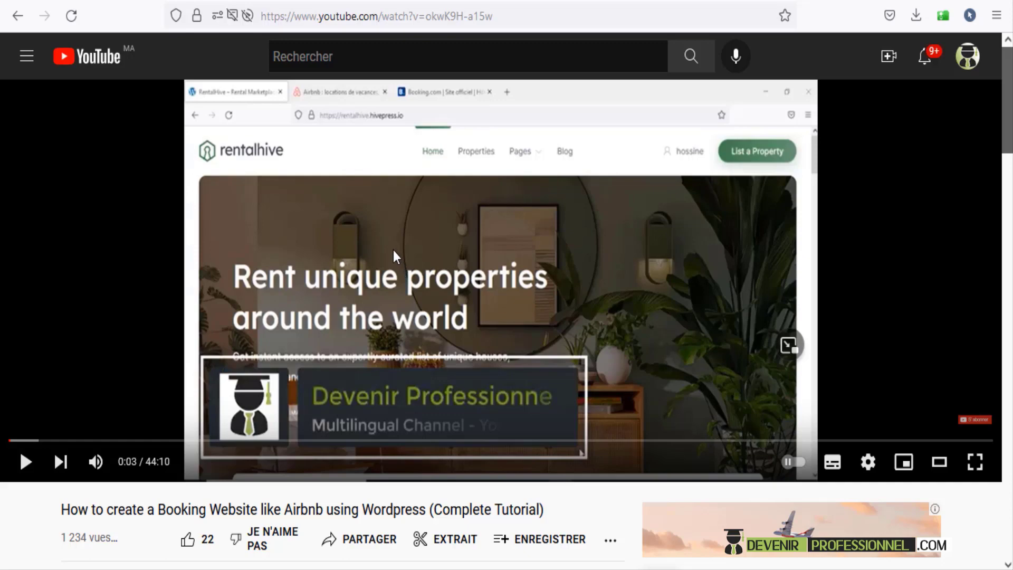
- Open the theme and plugins download link from the description of the YouTube booking website tutorial
{"action": "scroll", "coordinate": [393, 250], "scroll_direction": "down", "scroll_amount": 6}
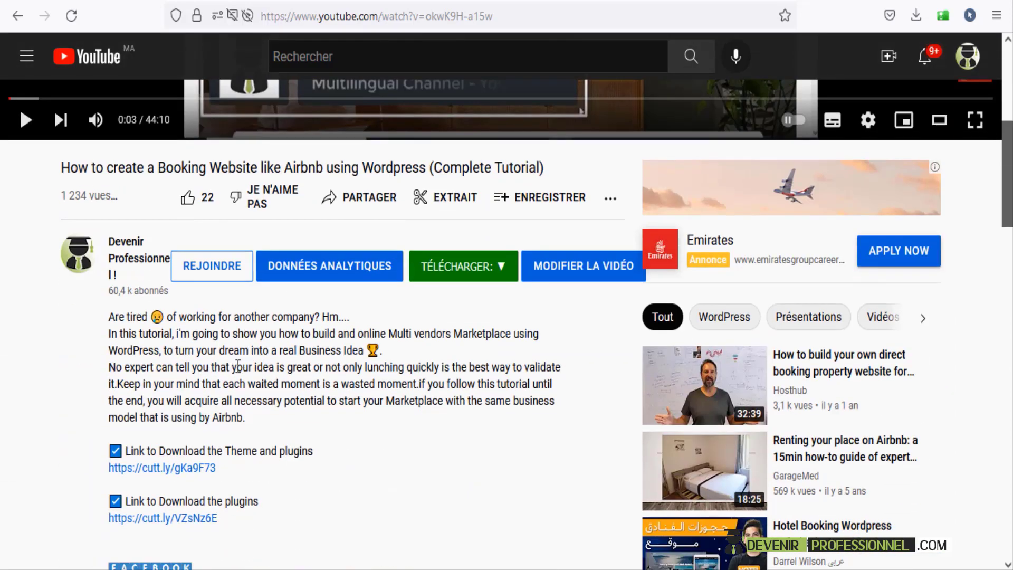
{"action": "scroll", "coordinate": [221, 448], "scroll_direction": "down", "scroll_amount": 2}
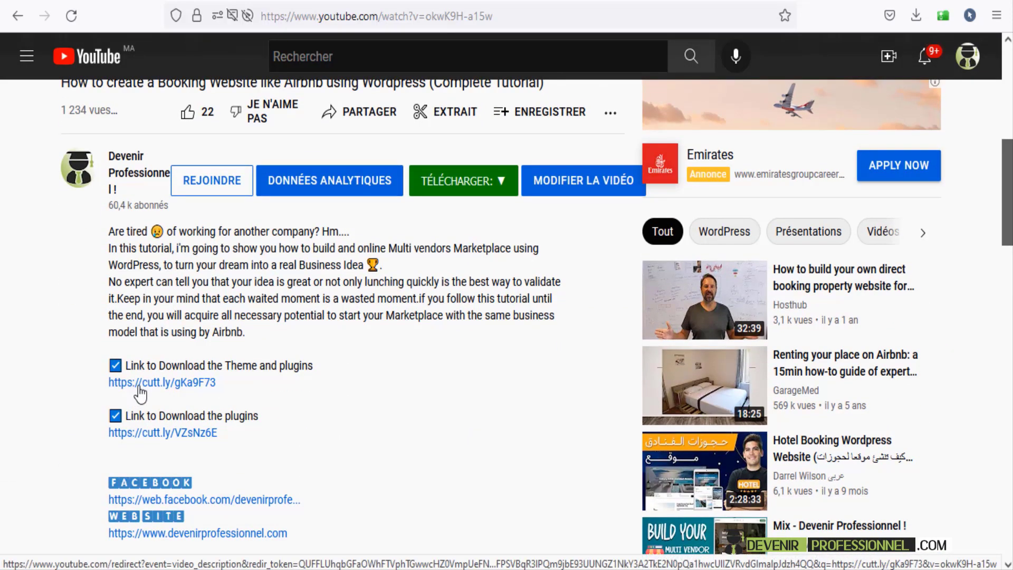
{"action": "left_click", "coordinate": [164, 383]}
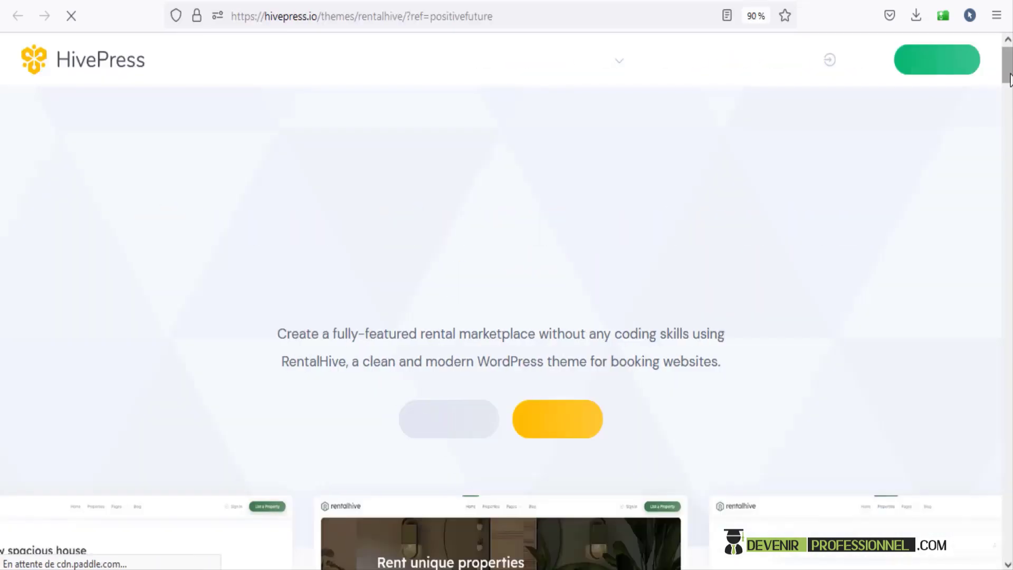
- Look through the RentalHive theme page, from its introduction and booking features to the use cases
{"action": "scroll", "coordinate": [1009, 92], "scroll_direction": "down", "scroll_amount": 4}
{"action": "scroll", "coordinate": [1008, 92], "scroll_direction": "down", "scroll_amount": 10}
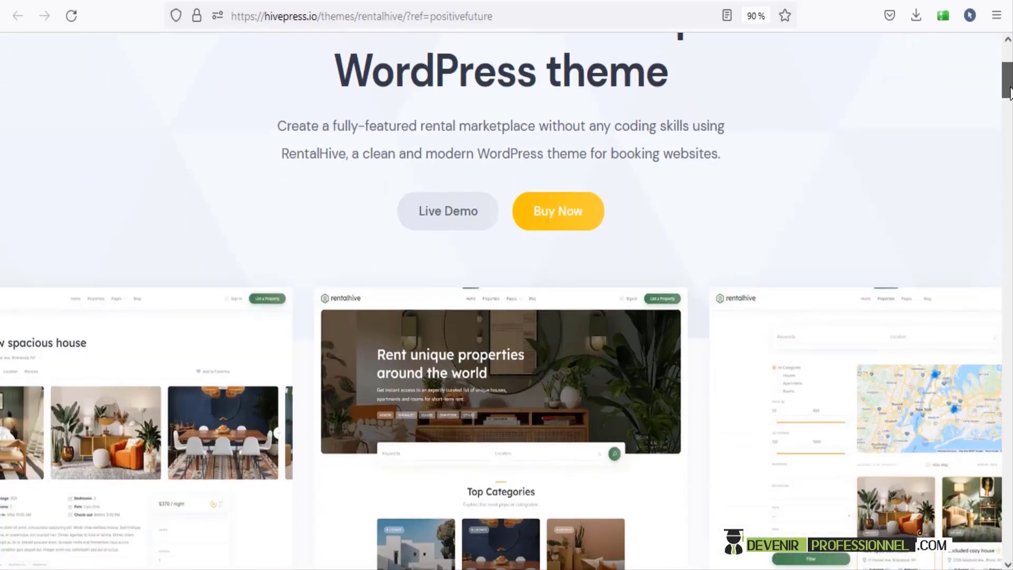
{"action": "scroll", "coordinate": [1009, 92], "scroll_direction": "down", "scroll_amount": 15}
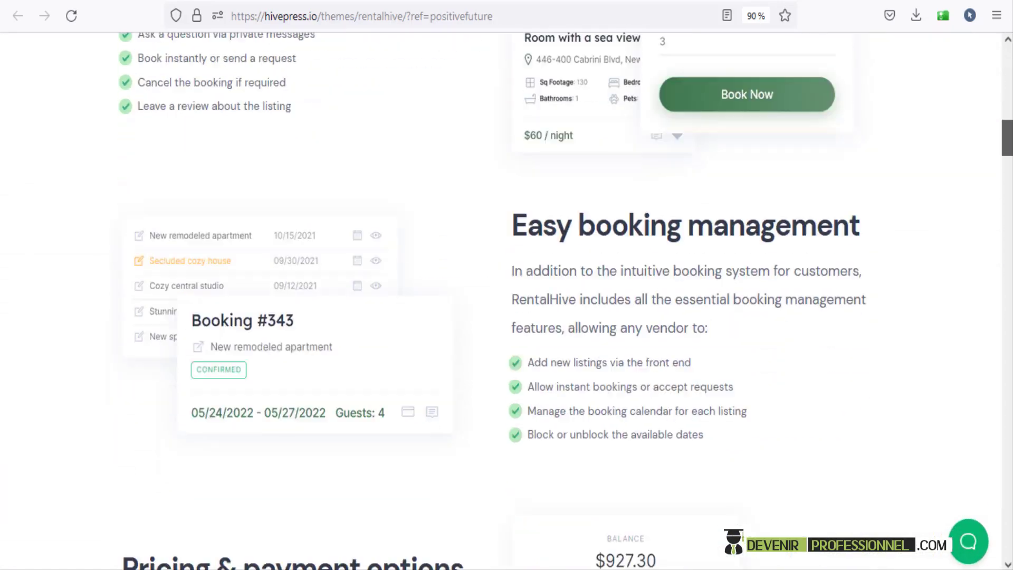
{"action": "scroll", "coordinate": [507, 301], "scroll_direction": "down", "scroll_amount": 18}
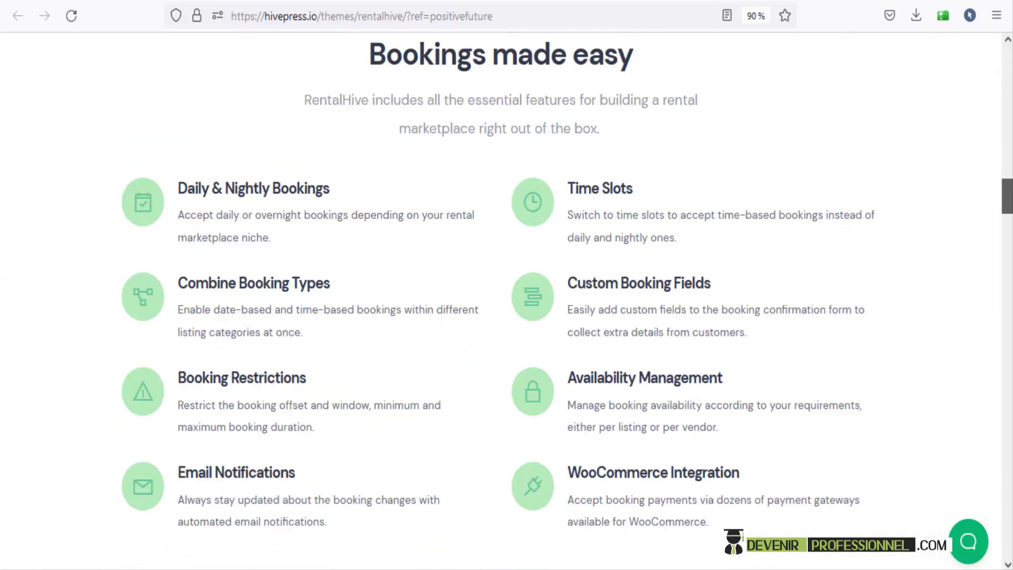
{"action": "scroll", "coordinate": [507, 301], "scroll_direction": "down", "scroll_amount": 18}
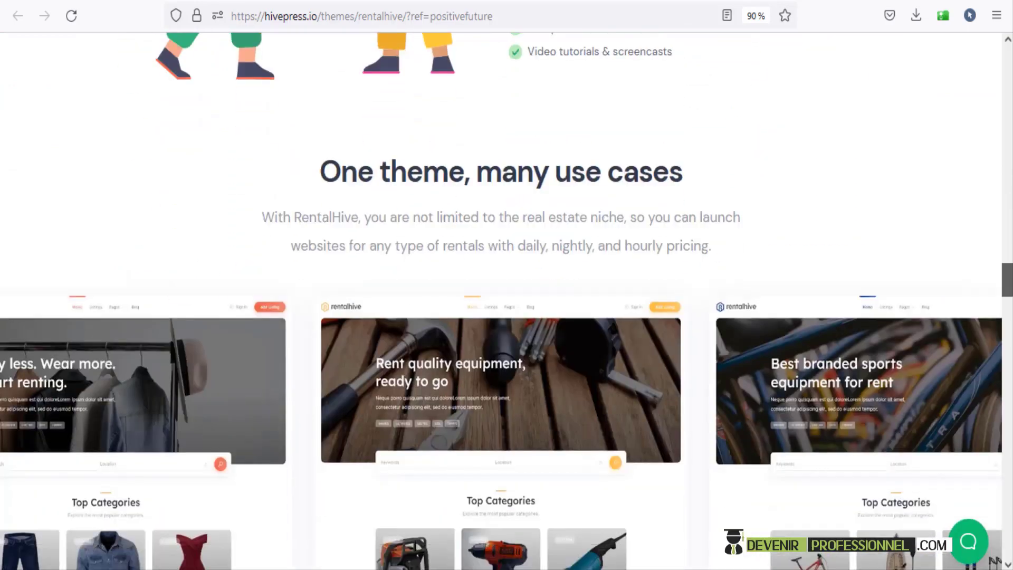
{"action": "scroll", "coordinate": [506, 301], "scroll_direction": "up", "scroll_amount": 5}
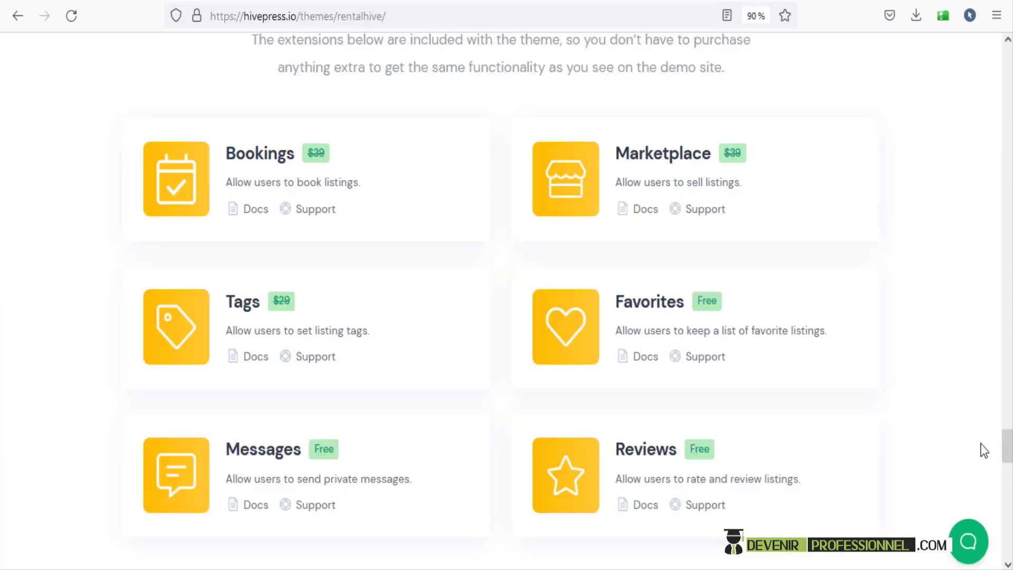
- Review the RentalHive purchase offer and highlight the line about 12 months of premium support
{"action": "scroll", "coordinate": [551, 238], "scroll_direction": "down", "scroll_amount": 10}
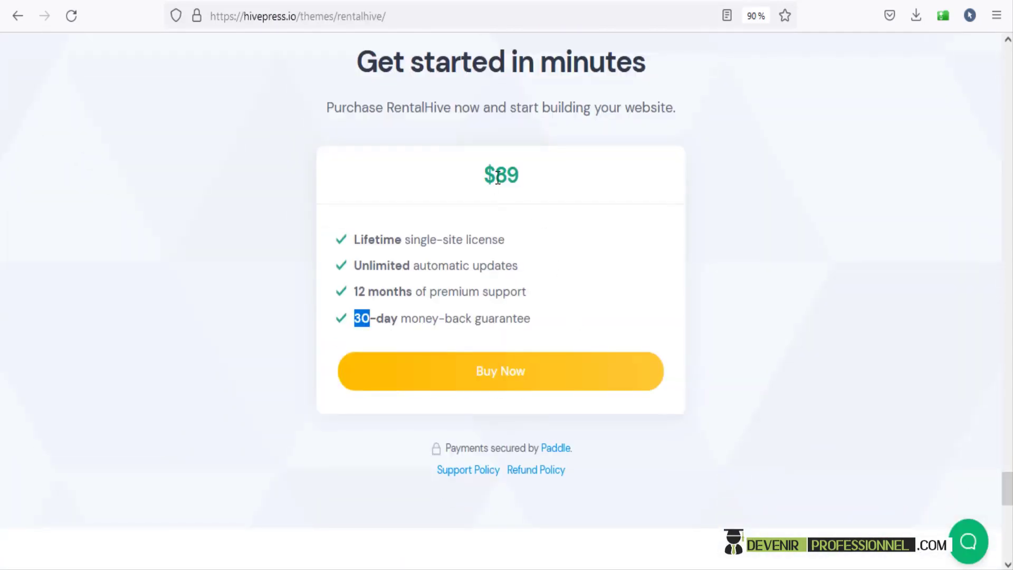
{"action": "left_click_drag", "start_coordinate": [355, 292], "coordinate": [574, 296]}
{"action": "left_click", "coordinate": [575, 297]}
- Examine the extensions included with the RentalHive theme and highlight the crossed-out price of Bookings
{"action": "scroll", "coordinate": [670, 289], "scroll_direction": "up", "scroll_amount": 10}
{"action": "scroll", "coordinate": [670, 294], "scroll_direction": "up", "scroll_amount": 3}
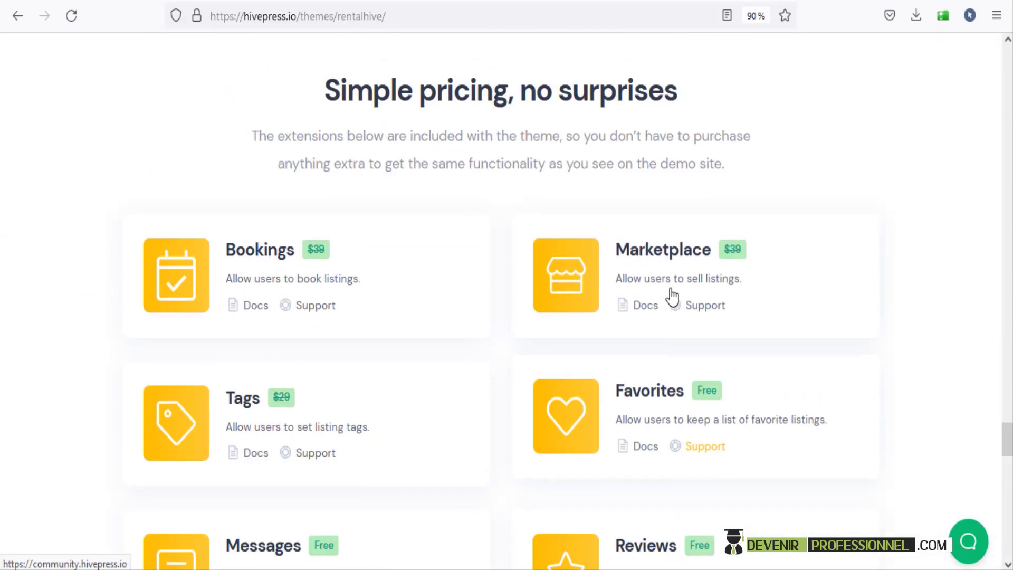
{"action": "scroll", "coordinate": [776, 253], "scroll_direction": "down", "scroll_amount": 2}
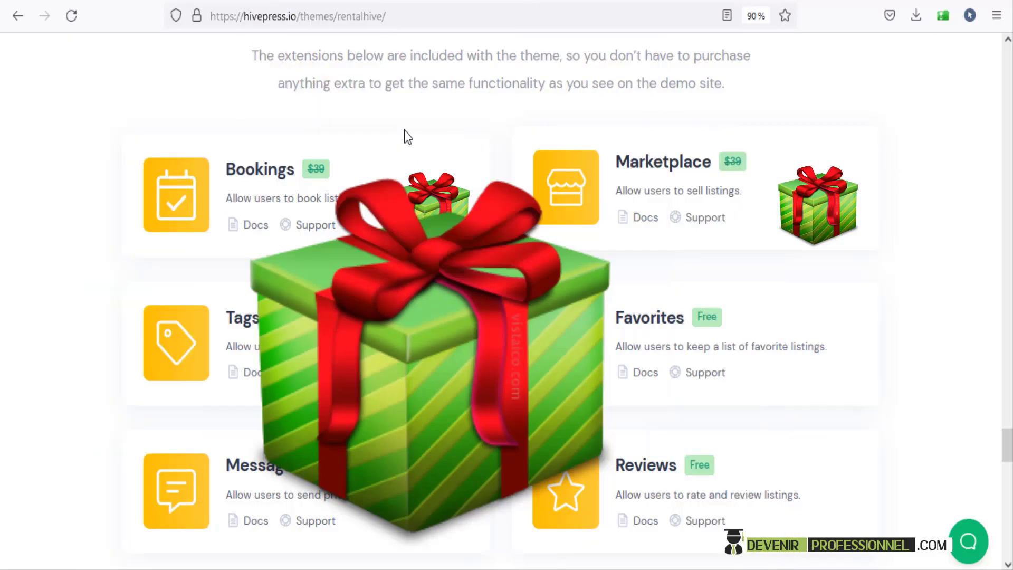
{"action": "double_click", "coordinate": [320, 160]}
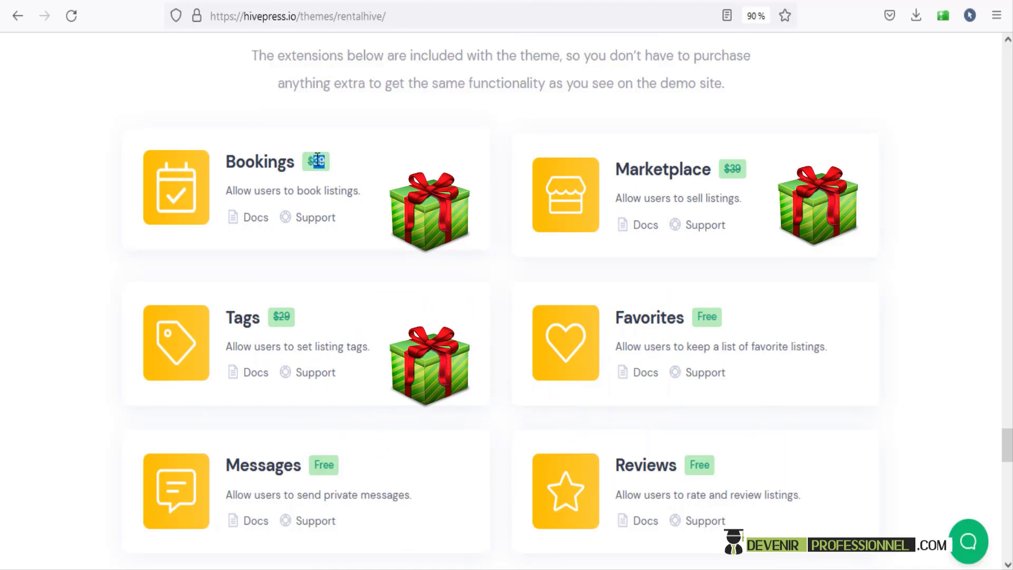
{"action": "scroll", "coordinate": [961, 349], "scroll_direction": "up", "scroll_amount": 2}
{"action": "scroll", "coordinate": [961, 349], "scroll_direction": "down", "scroll_amount": 2}
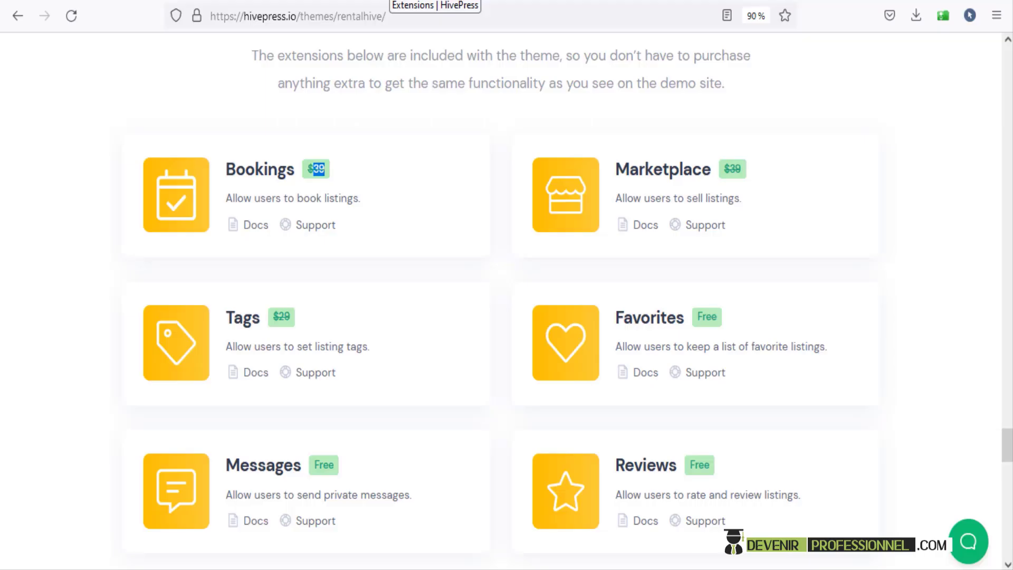
- Switch to the HivePress Extensions page and examine the available extensions and their separate prices
{"action": "left_click", "coordinate": [390, 1]}
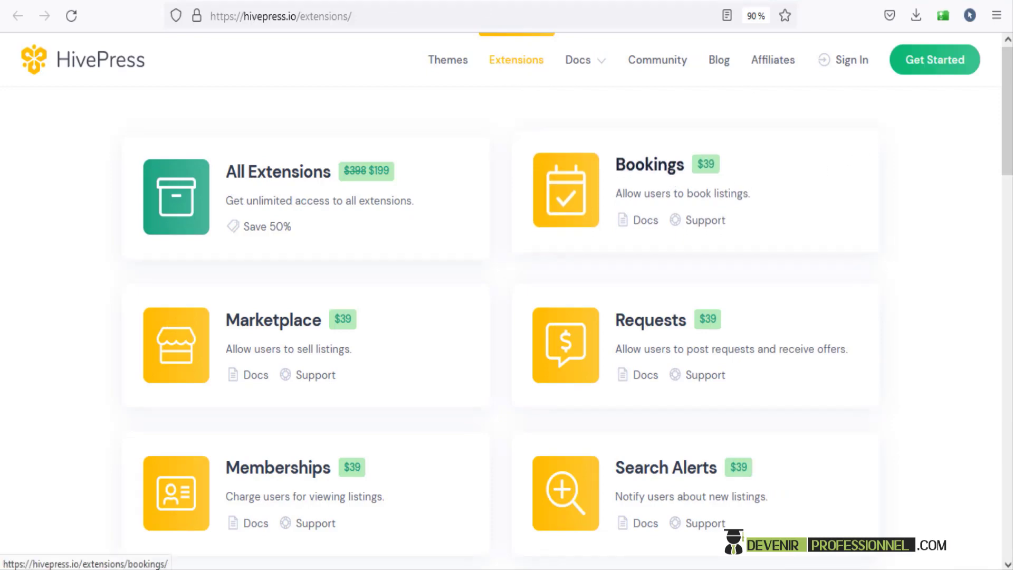
{"action": "scroll", "coordinate": [653, 226], "scroll_direction": "down", "scroll_amount": 2}
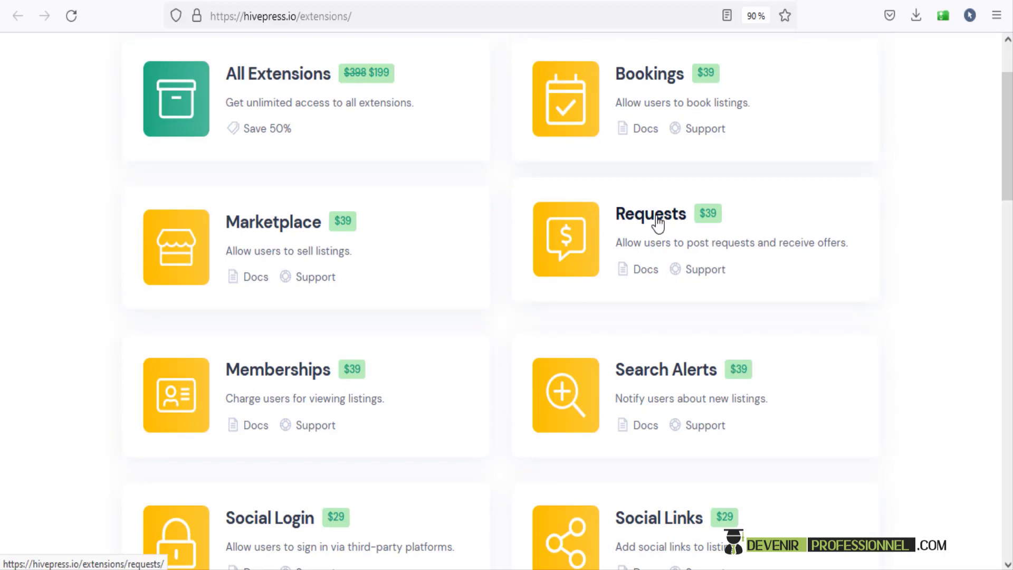
{"action": "scroll", "coordinate": [284, 271], "scroll_direction": "down", "scroll_amount": 2}
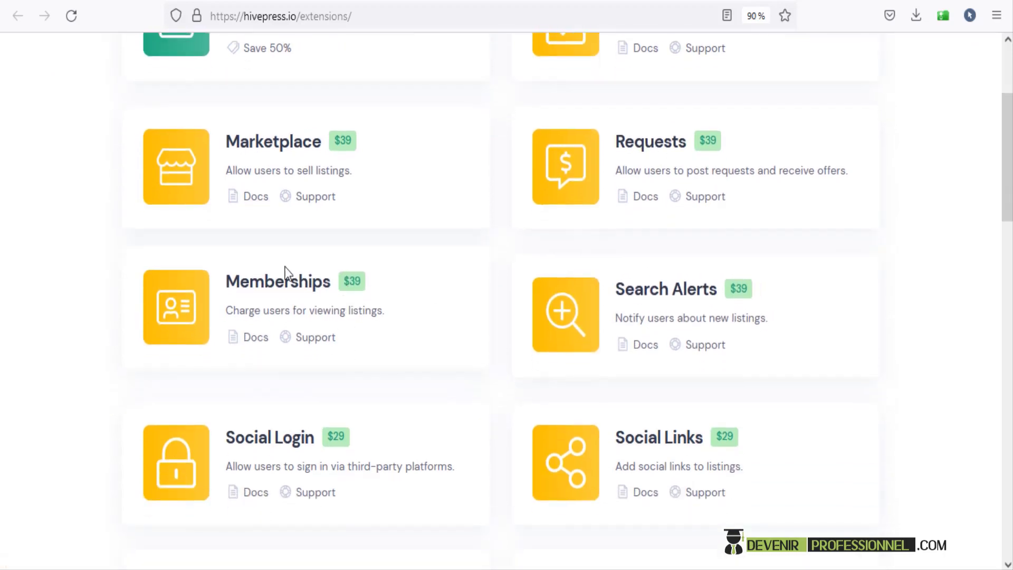
{"action": "scroll", "coordinate": [285, 272], "scroll_direction": "down", "scroll_amount": 3}
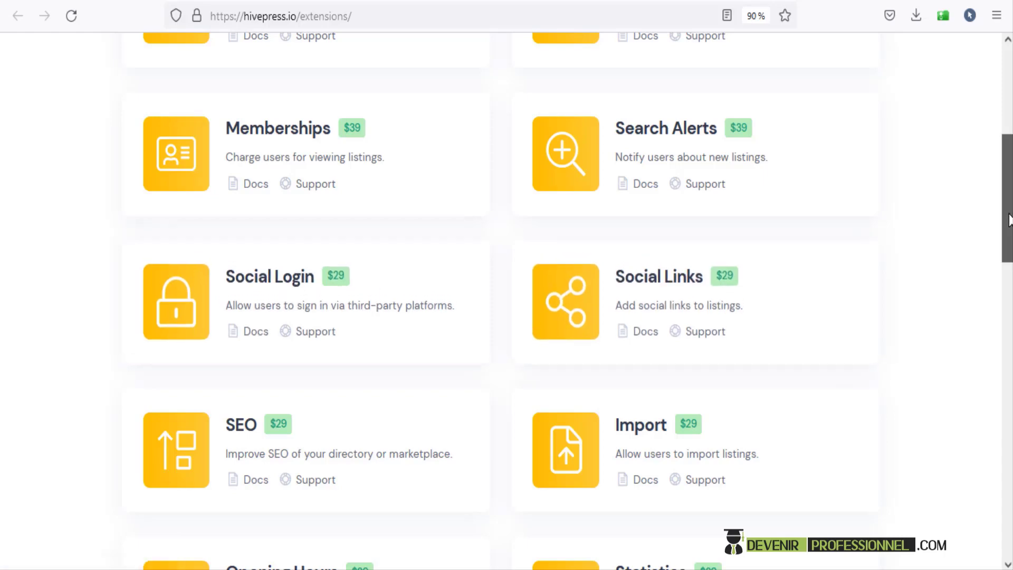
{"action": "scroll", "coordinate": [1008, 219], "scroll_direction": "down", "scroll_amount": 3}
{"action": "scroll", "coordinate": [280, 222], "scroll_direction": "down", "scroll_amount": 3}
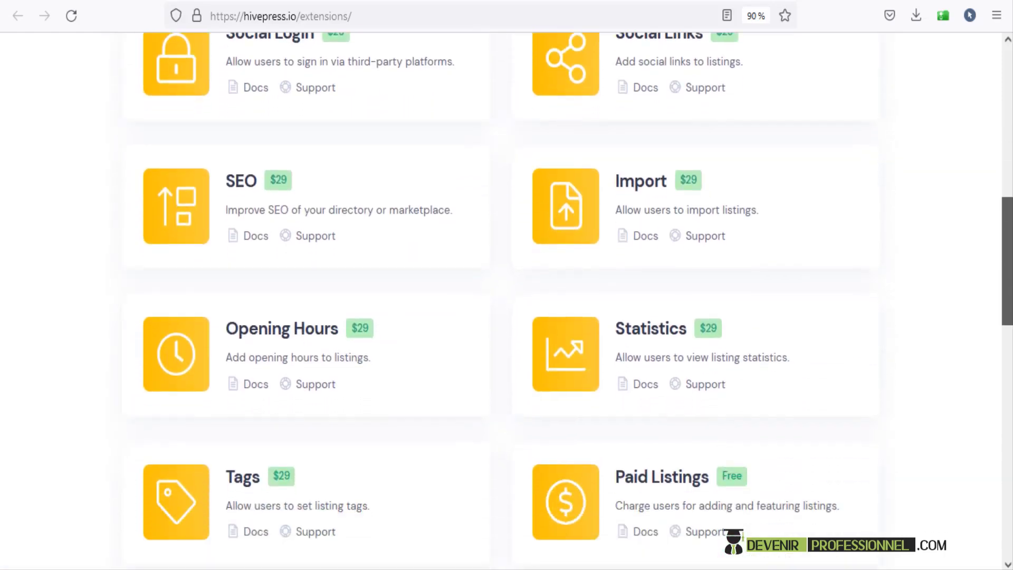
{"action": "scroll", "coordinate": [379, 260], "scroll_direction": "down", "scroll_amount": 2}
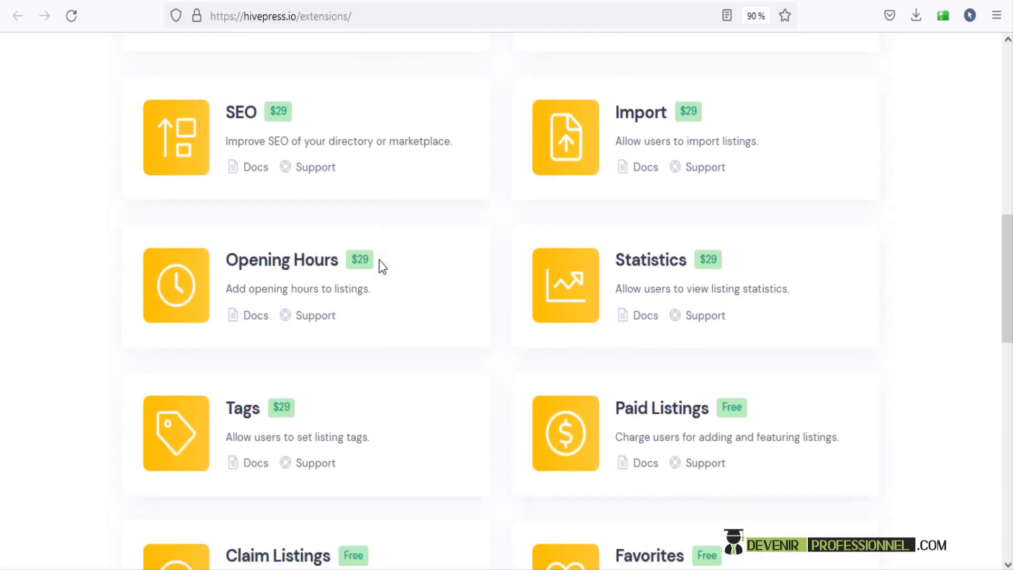
{"action": "scroll", "coordinate": [506, 300], "scroll_direction": "down", "scroll_amount": 1}
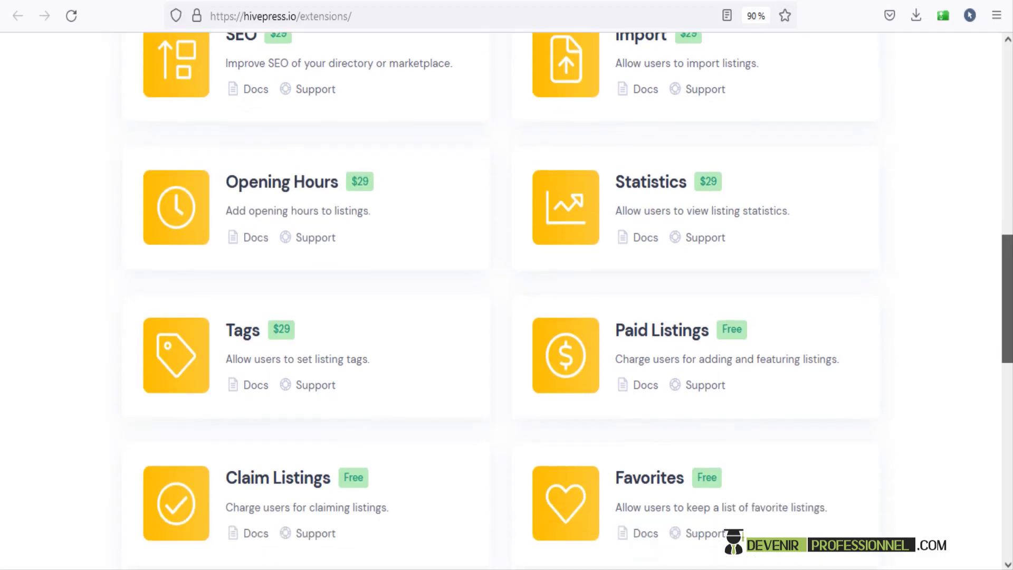
{"action": "scroll", "coordinate": [727, 529], "scroll_direction": "down", "scroll_amount": 12}
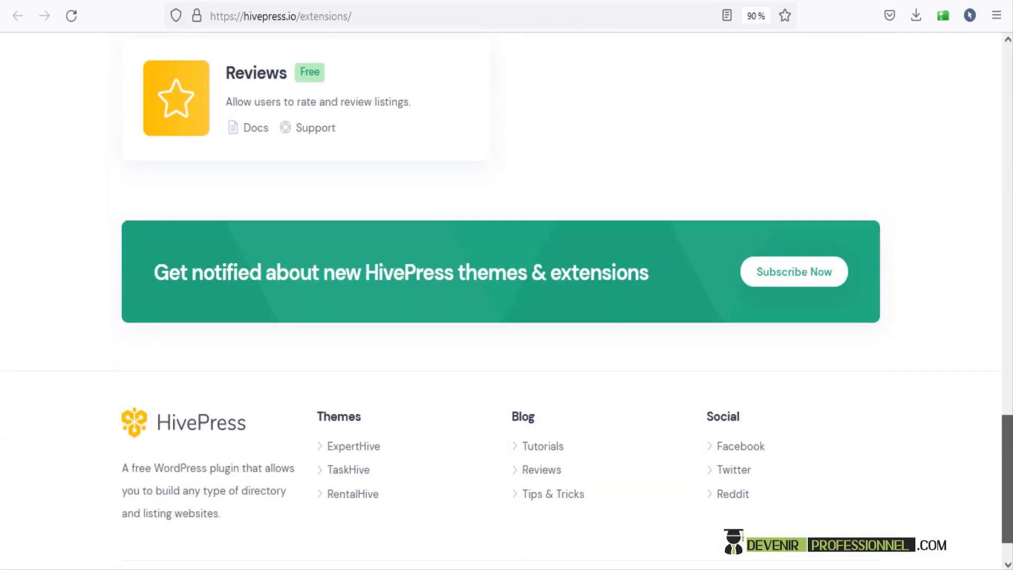
{"action": "left_click_drag", "start_coordinate": [1011, 466], "coordinate": [1008, 353]}
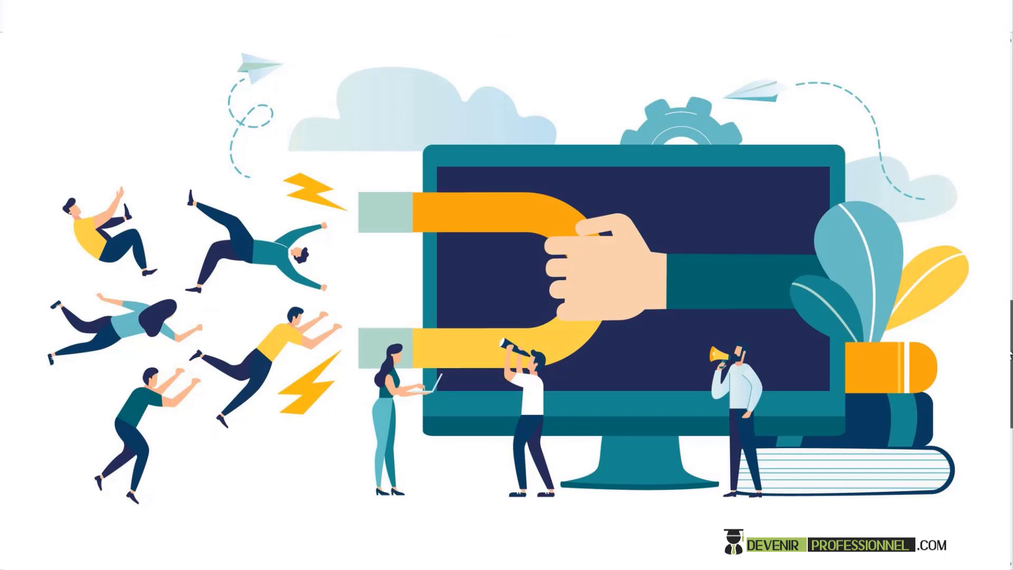
{"action": "left_click_drag", "start_coordinate": [1010, 353], "coordinate": [1010, 100]}
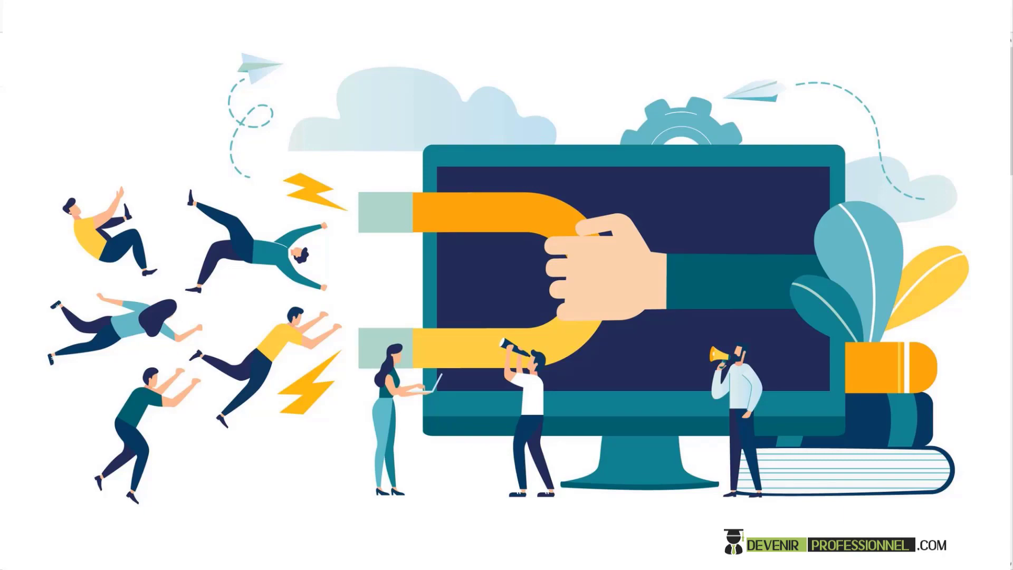
{"action": "left_click_drag", "start_coordinate": [1008, 141], "coordinate": [1009, 524]}
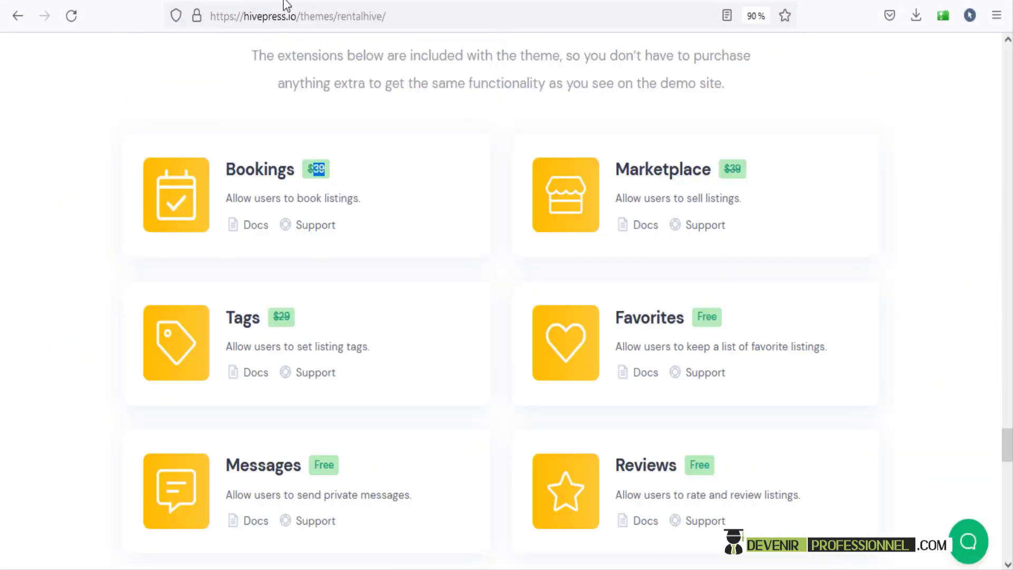
- Go to the purchase section of the RentalHive theme page and start buying the theme
{"action": "left_click_drag", "start_coordinate": [1008, 448], "coordinate": [1007, 481]}
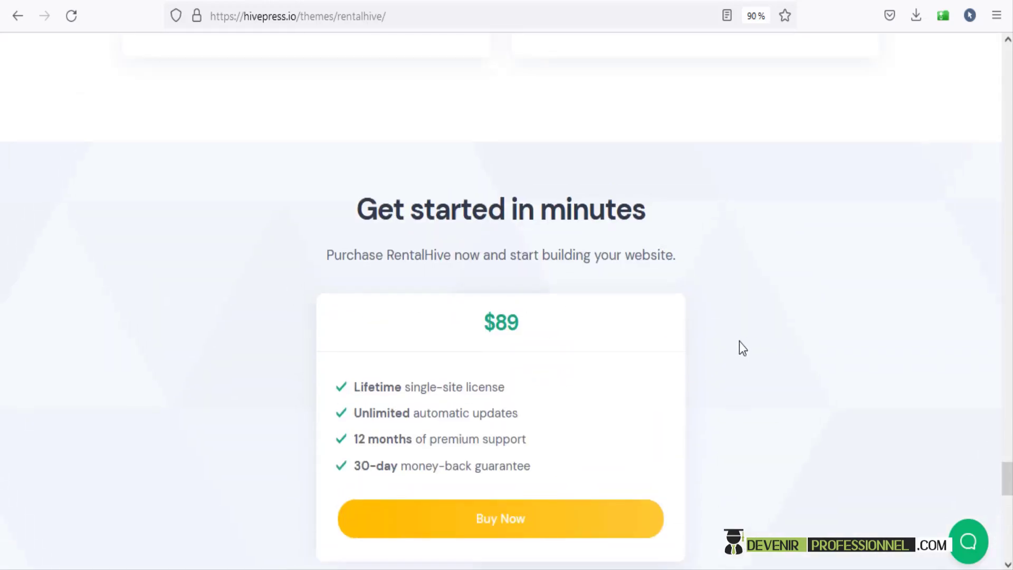
{"action": "scroll", "coordinate": [745, 340], "scroll_direction": "down", "scroll_amount": 2}
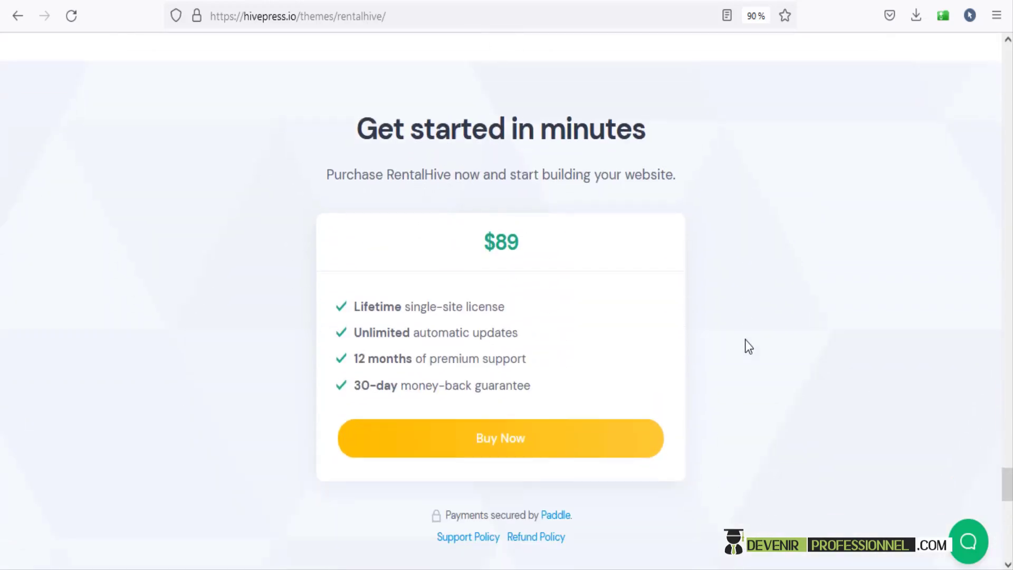
{"action": "scroll", "coordinate": [745, 340], "scroll_direction": "down", "scroll_amount": 2}
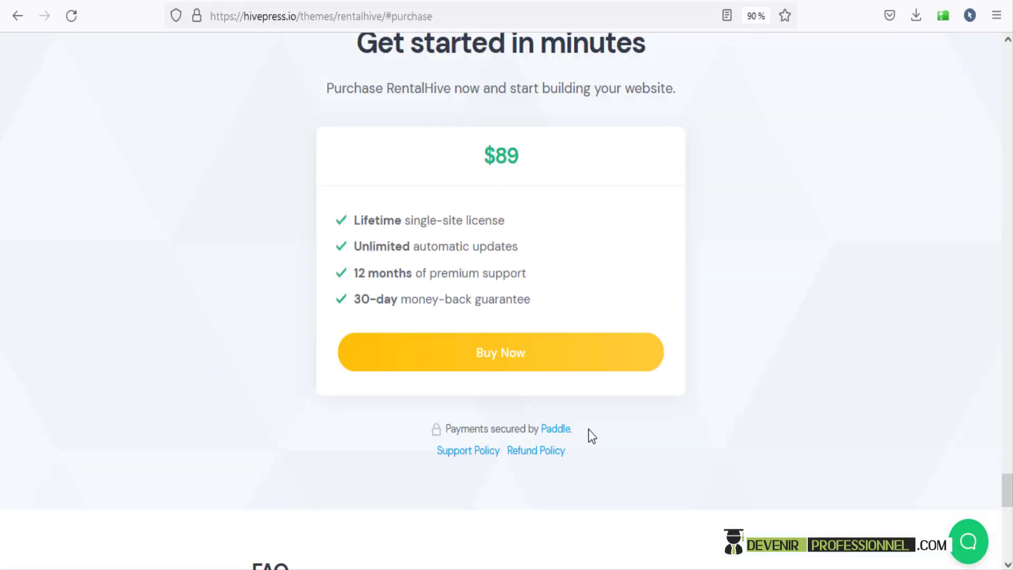
{"action": "left_click", "coordinate": [490, 369]}
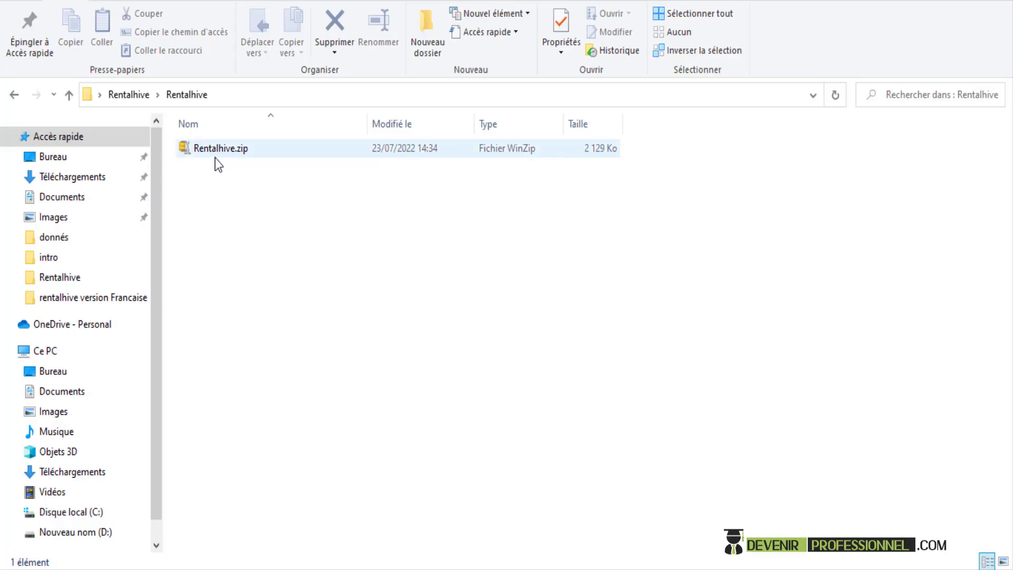
- Extract Rentalhive.zip into its own Rentalhive folder in File Explorer and open the extracted folder
{"action": "left_click", "coordinate": [230, 152]}
{"action": "right_click", "coordinate": [230, 152]}
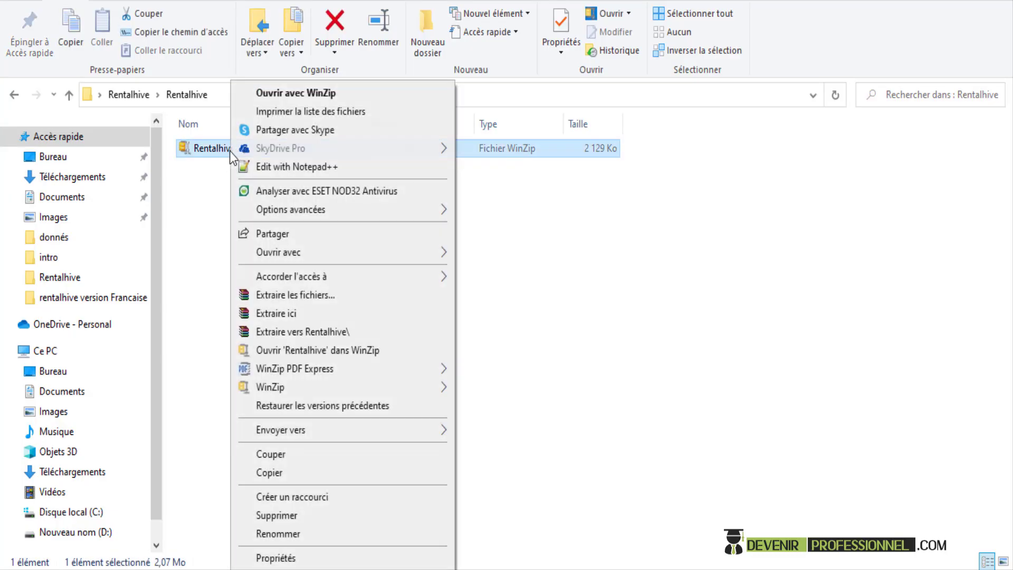
{"action": "left_click", "coordinate": [302, 332]}
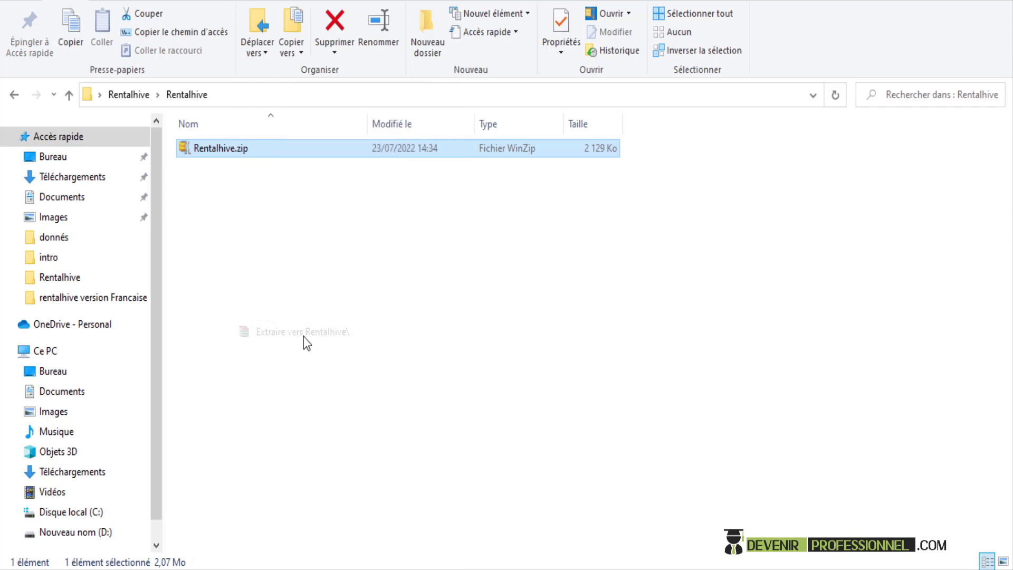
{"action": "double_click", "coordinate": [226, 150]}
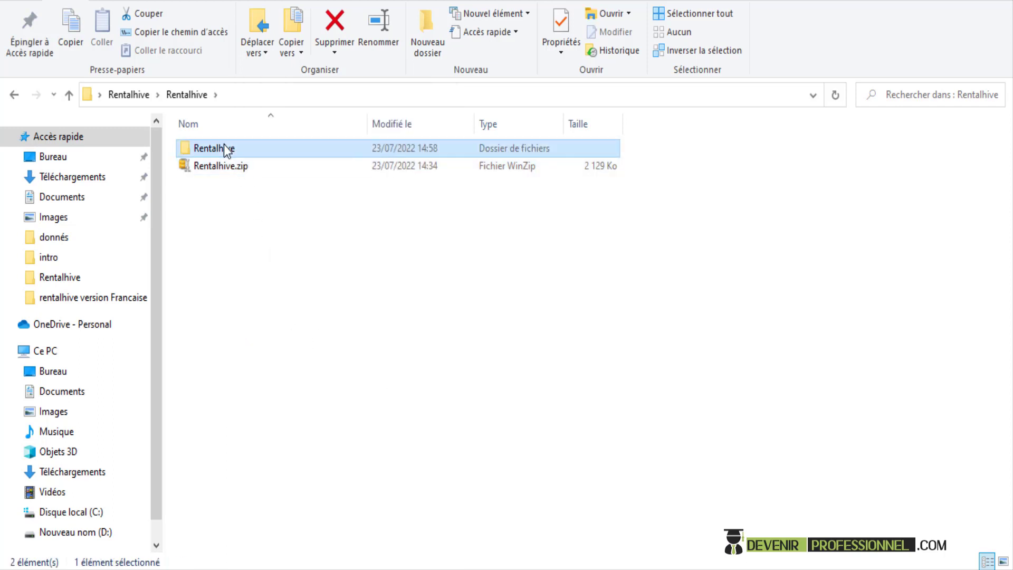
{"action": "double_click", "coordinate": [237, 148]}
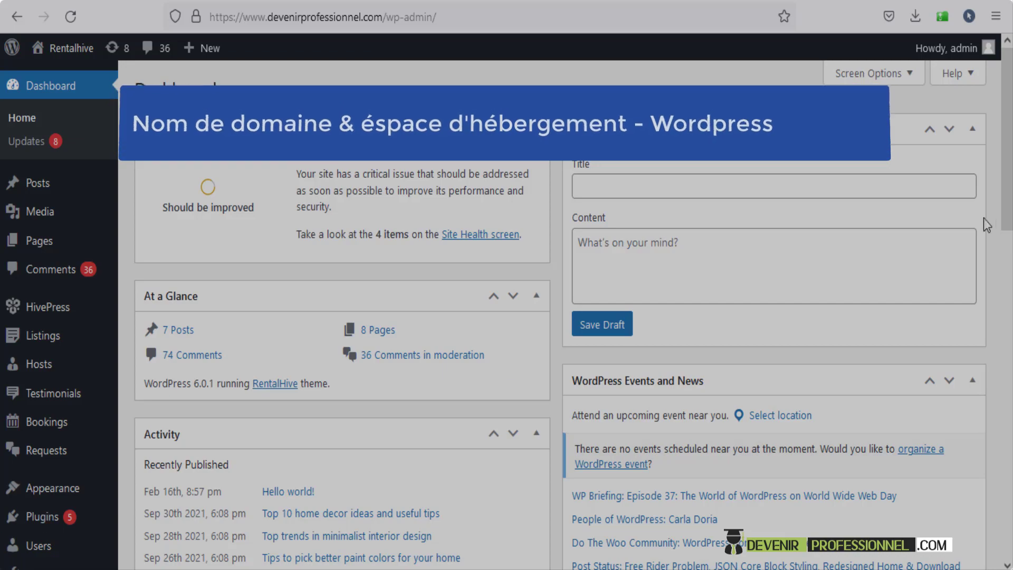
{"action": "mouse_move", "coordinate": [1009, 142]}
{"action": "left_mouse_down"}
{"action": "mouse_move", "coordinate": [1009, 436]}
{"action": "mouse_move", "coordinate": [1009, 127]}
{"action": "left_mouse_up"}
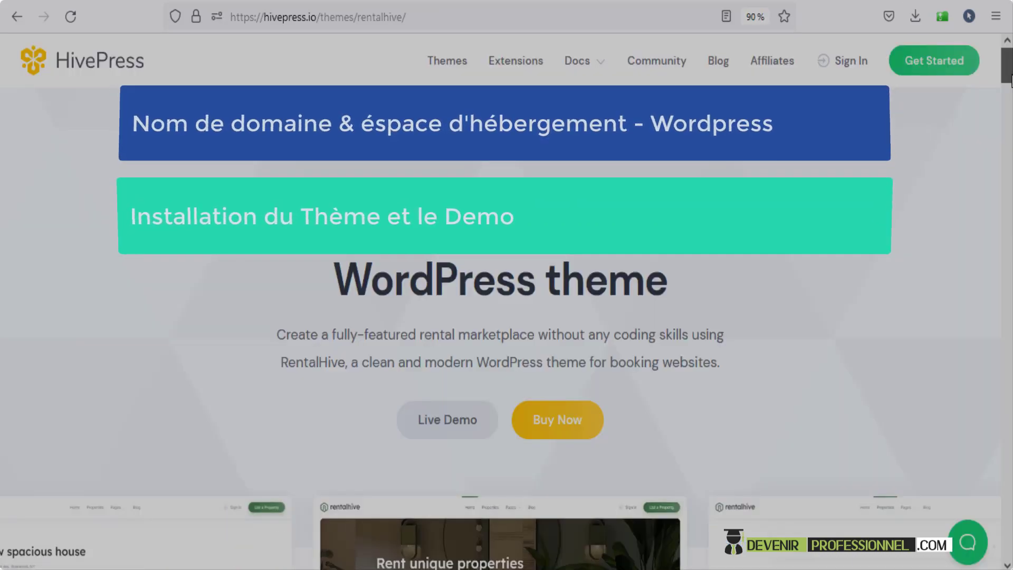
{"action": "scroll", "coordinate": [507, 369], "scroll_direction": "down", "scroll_amount": 10}
{"action": "scroll", "coordinate": [506, 317], "scroll_direction": "up", "scroll_amount": 15}
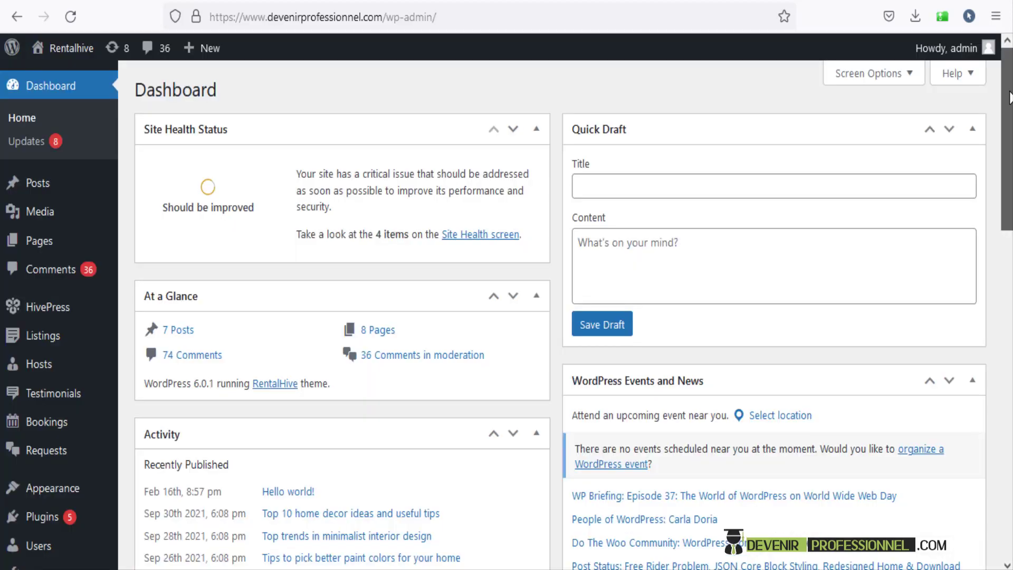
{"action": "scroll", "coordinate": [506, 317], "scroll_direction": "down", "scroll_amount": 8}
{"action": "scroll", "coordinate": [507, 317], "scroll_direction": "down", "scroll_amount": 3}
{"action": "scroll", "coordinate": [507, 317], "scroll_direction": "up", "scroll_amount": 10}
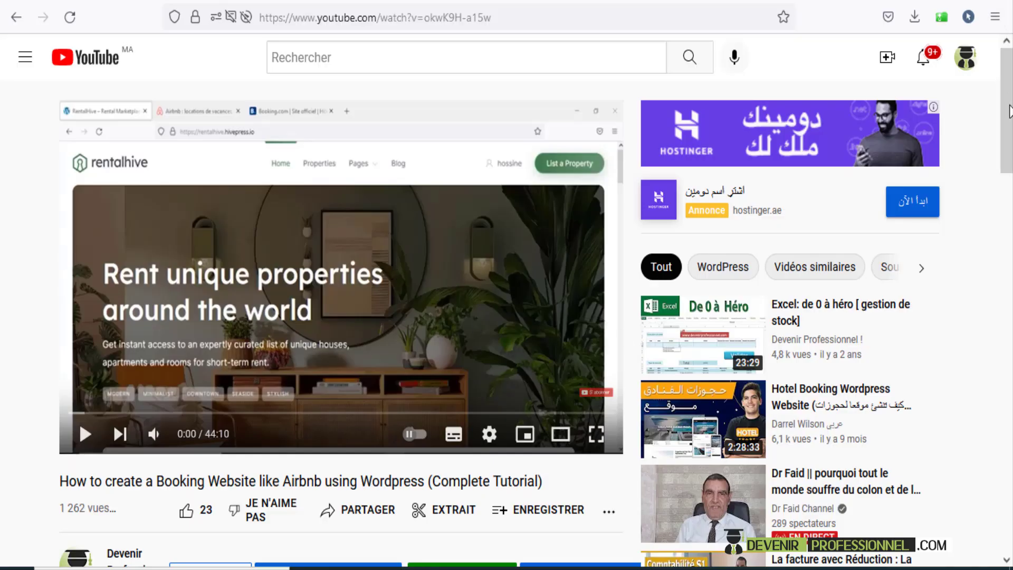
- Open the web hosting company link from the YouTube video's description
{"action": "scroll", "coordinate": [1009, 111], "scroll_direction": "down", "scroll_amount": 9}
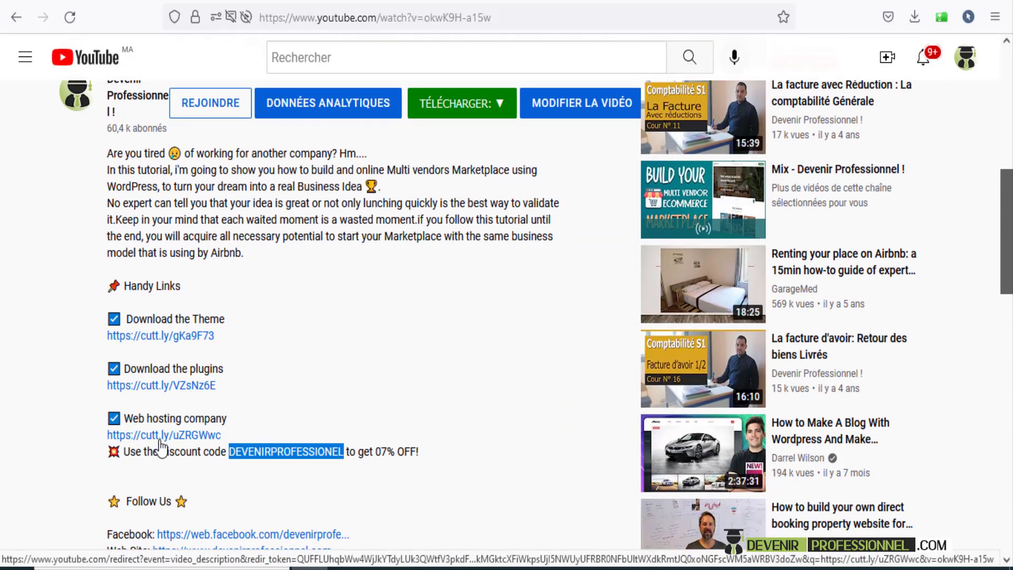
{"action": "left_click", "coordinate": [177, 436]}
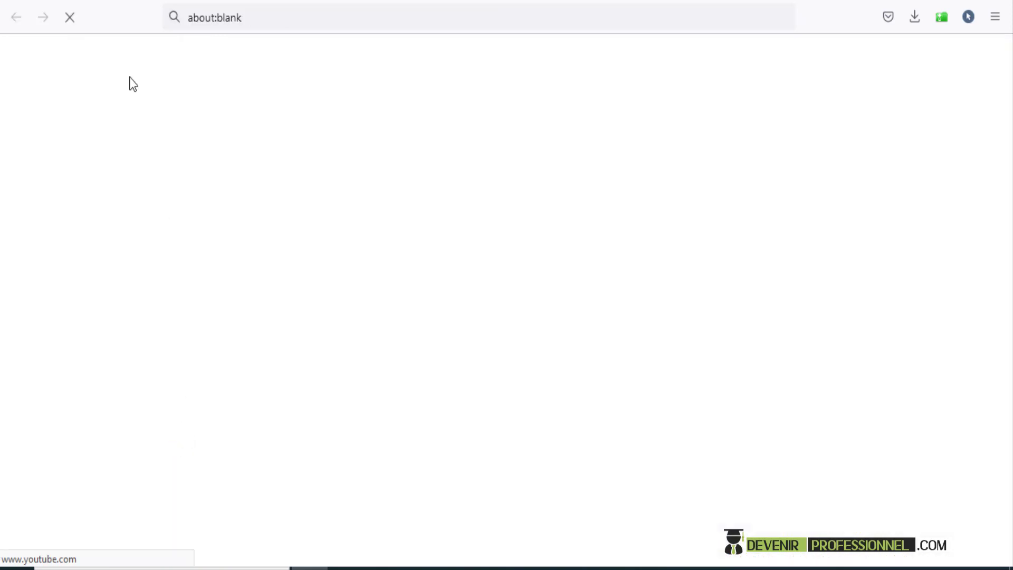
{"action": "key", "text": "ctrl+w"}
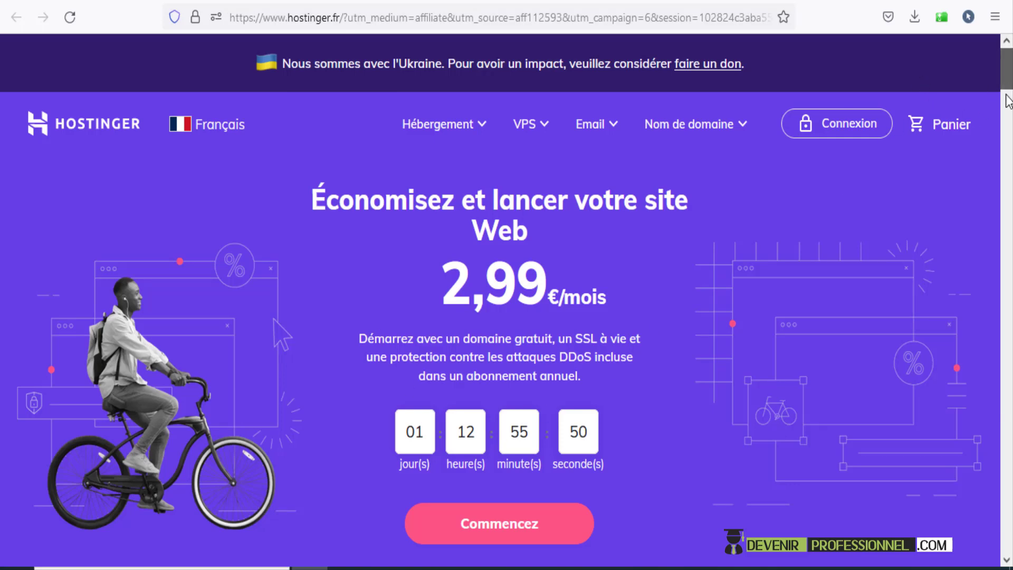
- Go to Hostinger's website plans and highlight the Hébergement Premium name and its LE PLUS VENDU label
{"action": "left_click_drag", "start_coordinate": [1006, 85], "coordinate": [1006, 134]}
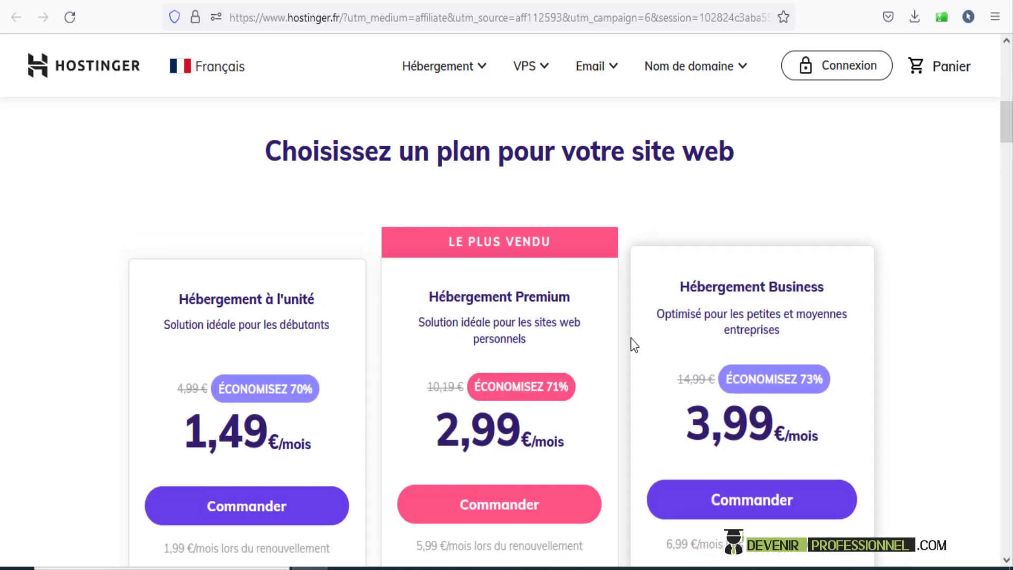
{"action": "scroll", "coordinate": [631, 343], "scroll_direction": "down", "scroll_amount": 2}
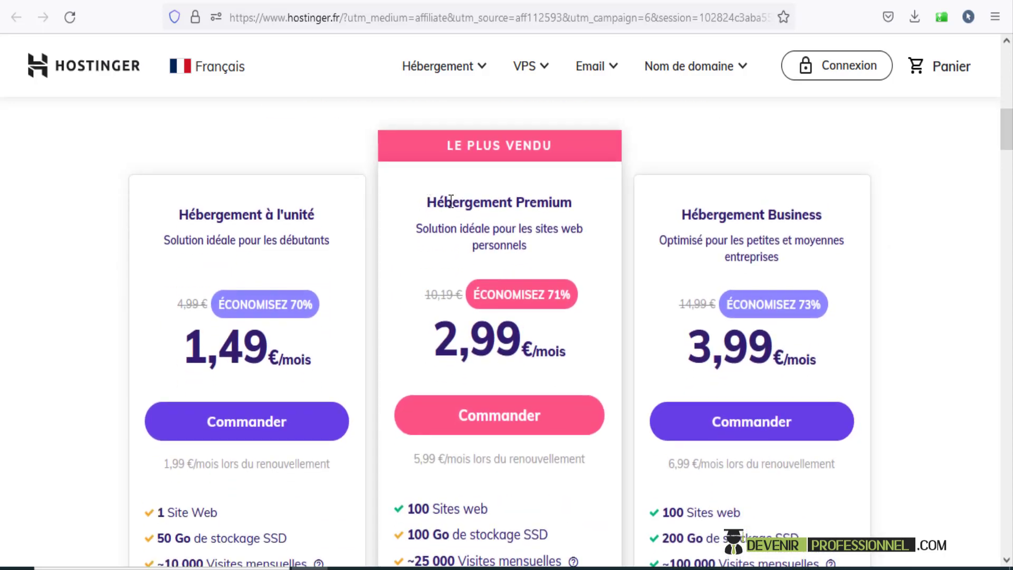
{"action": "left_click_drag", "start_coordinate": [426, 201], "coordinate": [580, 201]}
{"action": "left_click_drag", "start_coordinate": [445, 146], "coordinate": [597, 150]}
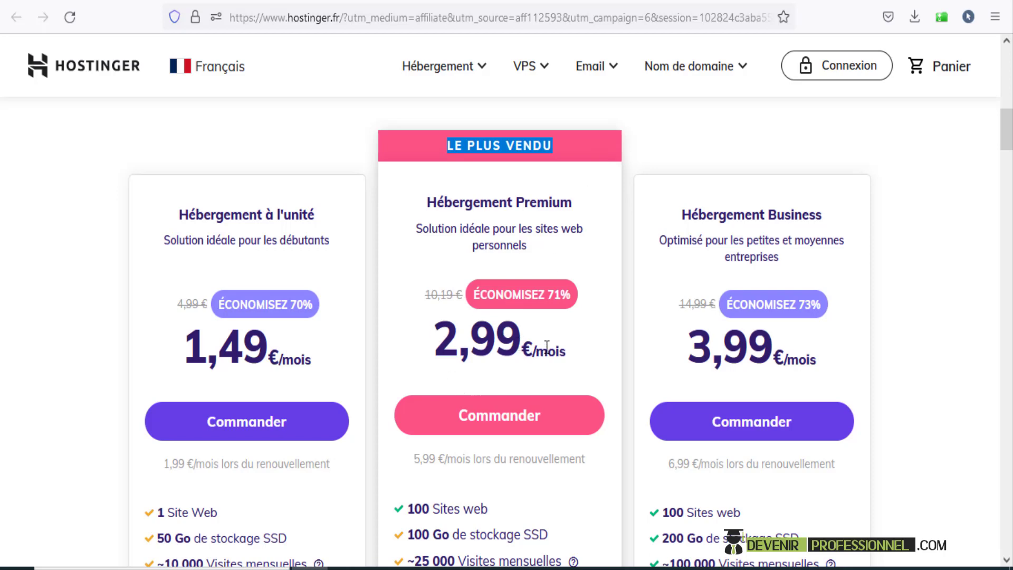
- Highlight the storage, database and free domain features of the Hébergement Premium plan and show the free domain's explanation
{"action": "scroll", "coordinate": [575, 338], "scroll_direction": "down", "scroll_amount": 3}
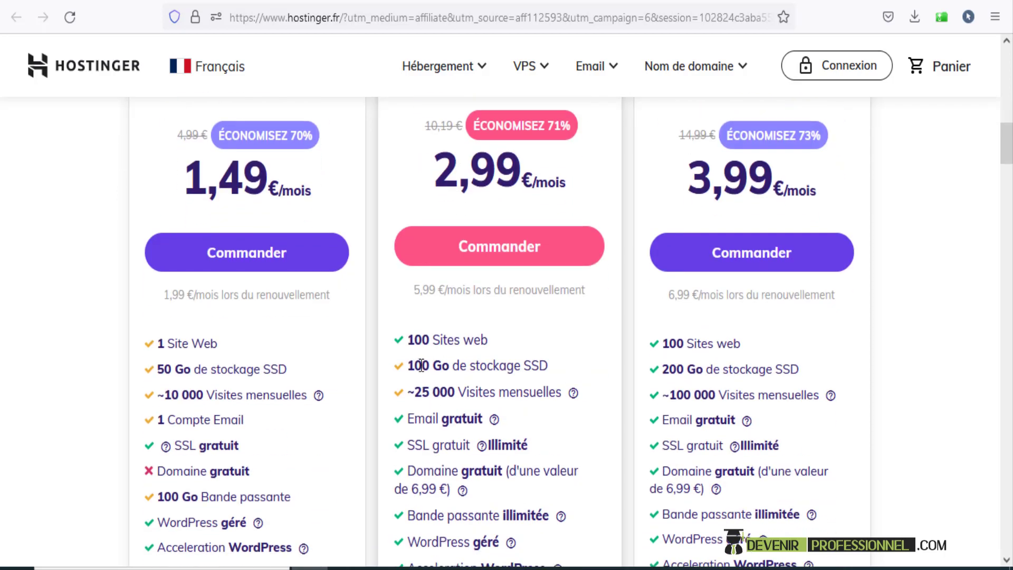
{"action": "left_click_drag", "start_coordinate": [407, 365], "coordinate": [499, 365]}
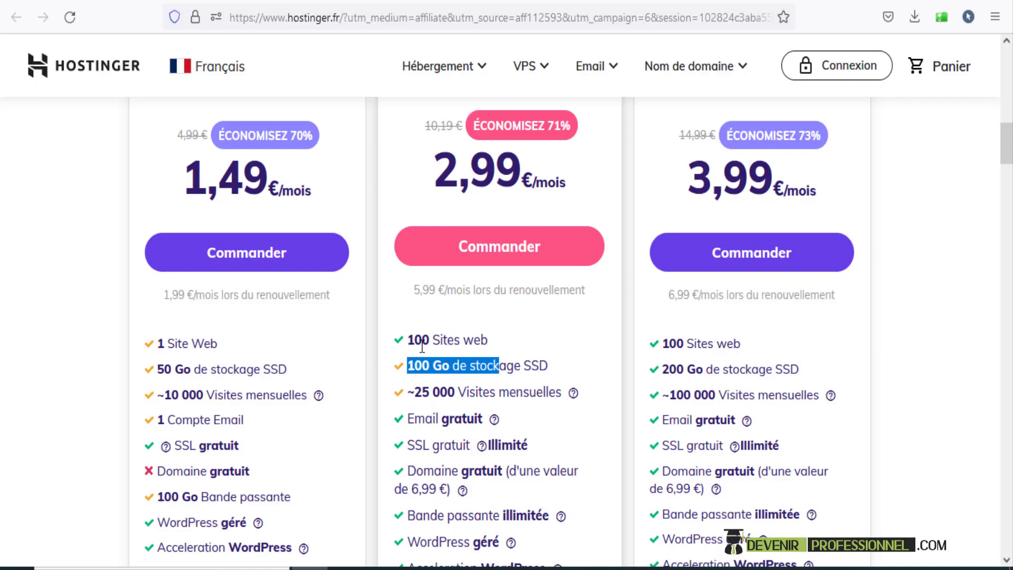
{"action": "scroll", "coordinate": [422, 369], "scroll_direction": "down", "scroll_amount": 5}
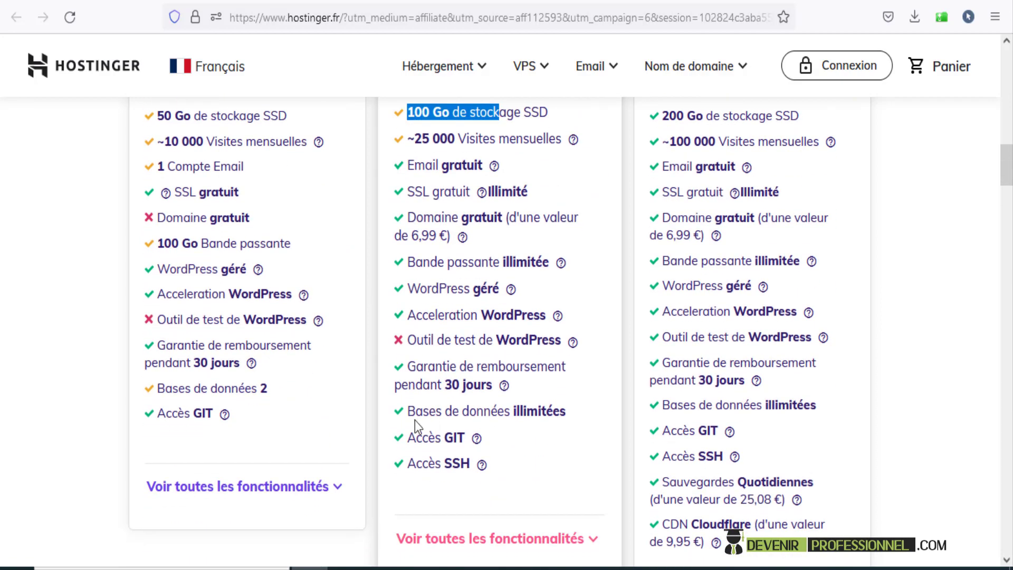
{"action": "left_click_drag", "start_coordinate": [407, 410], "coordinate": [510, 409]}
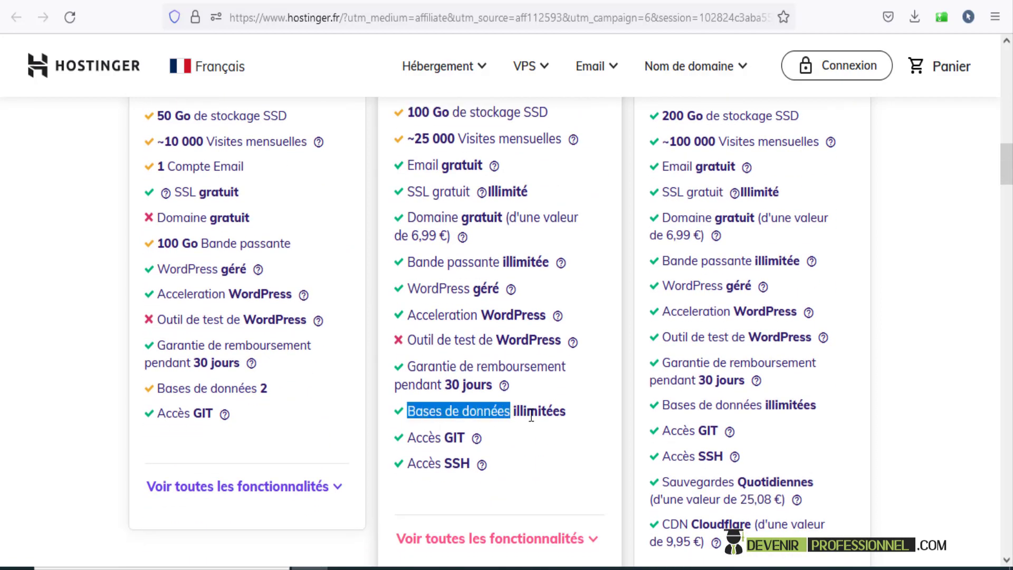
{"action": "scroll", "coordinate": [551, 418], "scroll_direction": "up", "scroll_amount": 2}
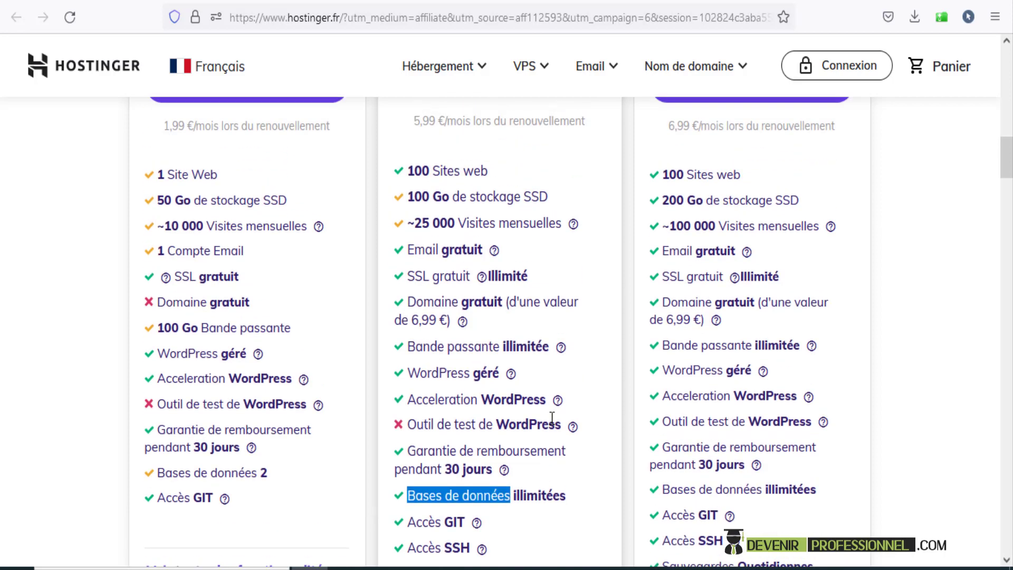
{"action": "left_click_drag", "start_coordinate": [409, 302], "coordinate": [480, 302]}
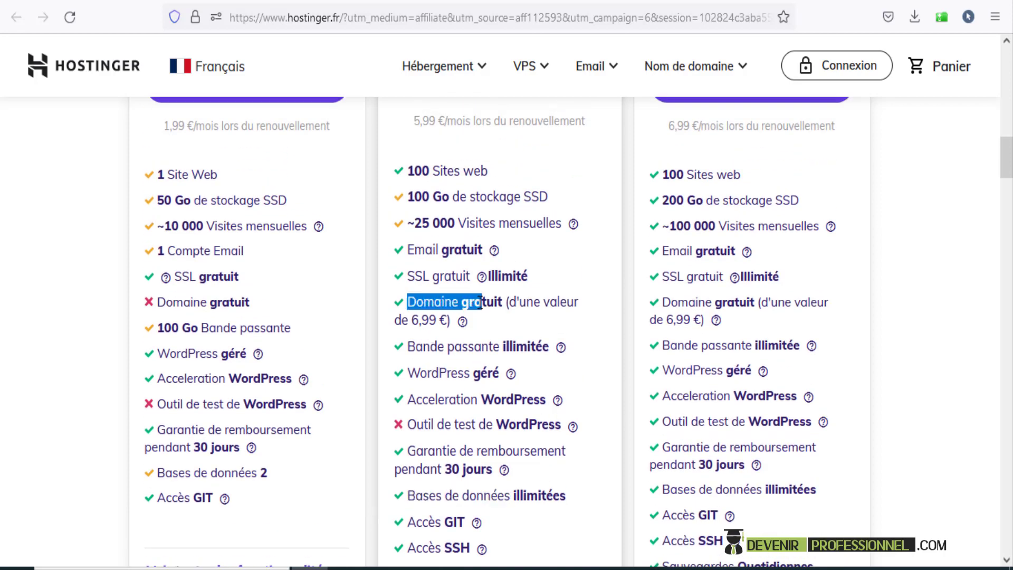
{"action": "mouse_move", "coordinate": [462, 329]}
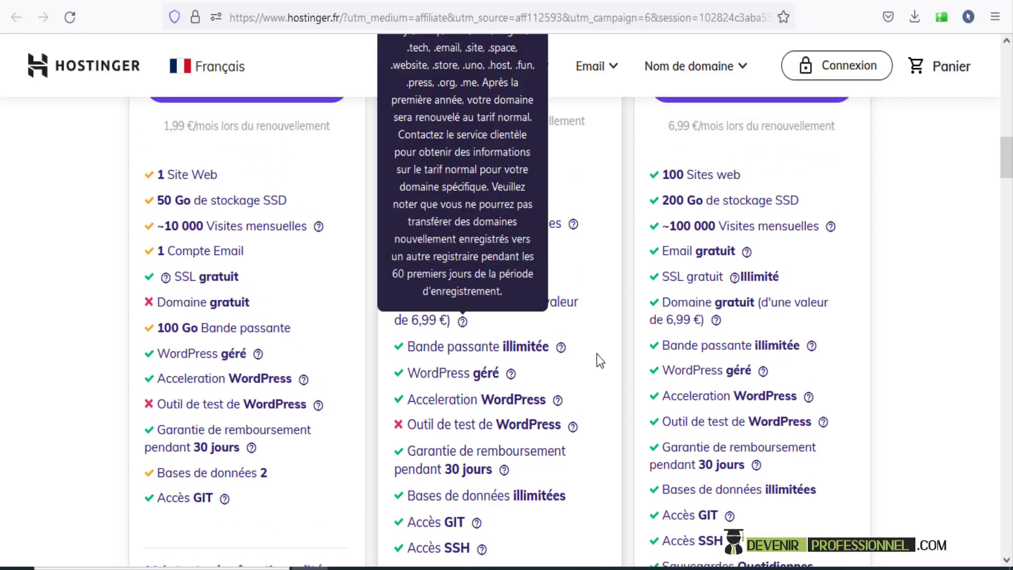
- Examine the Hébergement à l'unité plan, highlighting its name, its Domaine gratuit line and its 1 Site Web line
{"action": "scroll", "coordinate": [597, 356], "scroll_direction": "up", "scroll_amount": 4}
{"action": "scroll", "coordinate": [596, 360], "scroll_direction": "down", "scroll_amount": 2}
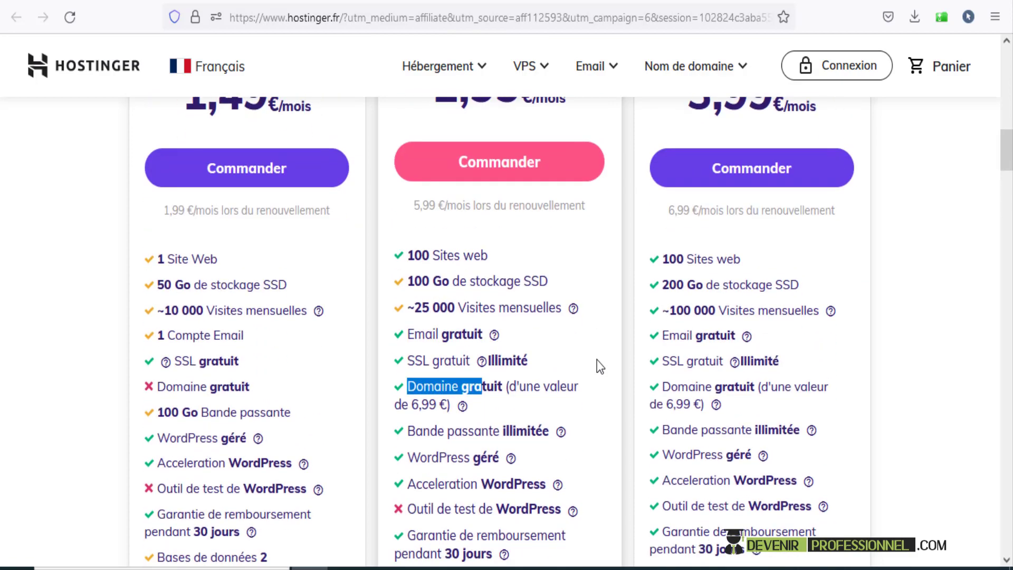
{"action": "scroll", "coordinate": [597, 360], "scroll_direction": "up", "scroll_amount": 6}
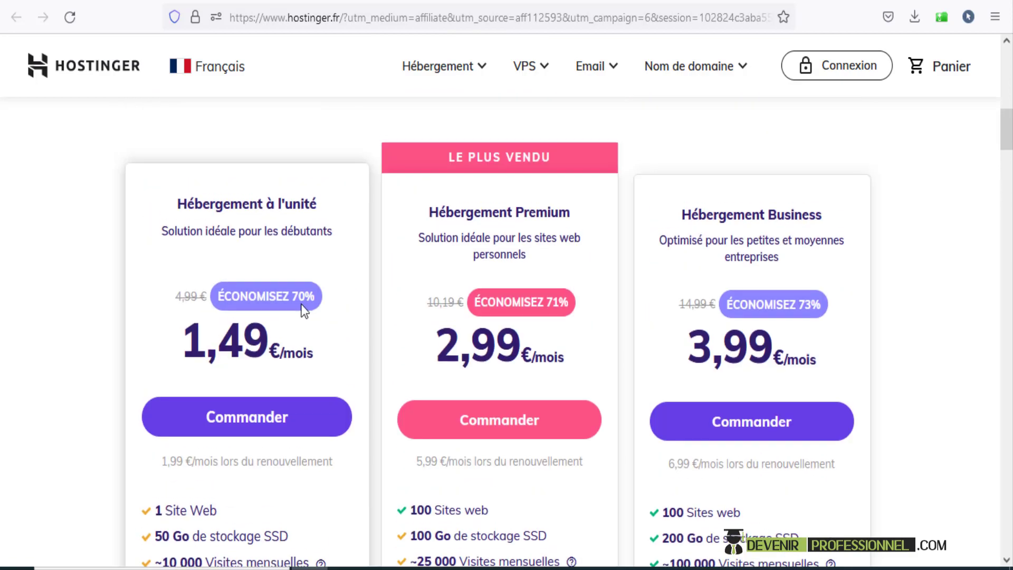
{"action": "left_click_drag", "start_coordinate": [188, 203], "coordinate": [328, 207]}
{"action": "scroll", "coordinate": [334, 206], "scroll_direction": "down", "scroll_amount": 1}
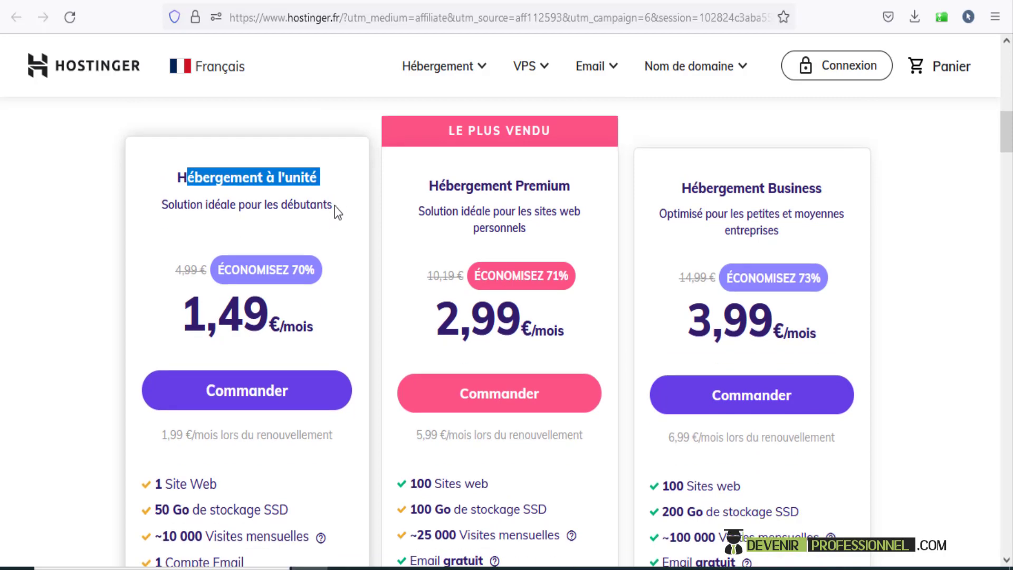
{"action": "scroll", "coordinate": [283, 350], "scroll_direction": "down", "scroll_amount": 3}
{"action": "scroll", "coordinate": [278, 414], "scroll_direction": "down", "scroll_amount": 2}
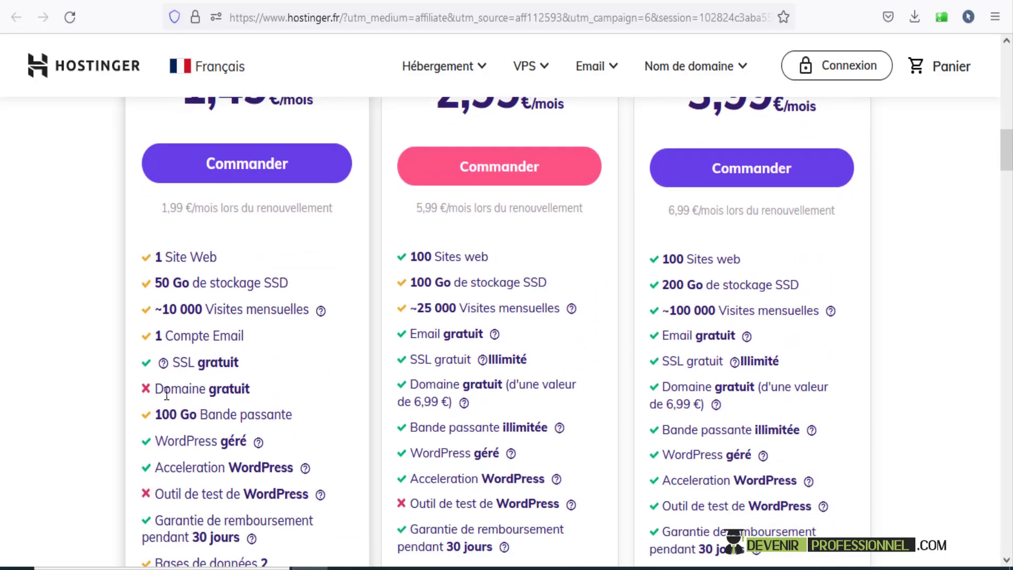
{"action": "left_click_drag", "start_coordinate": [156, 389], "coordinate": [273, 389]}
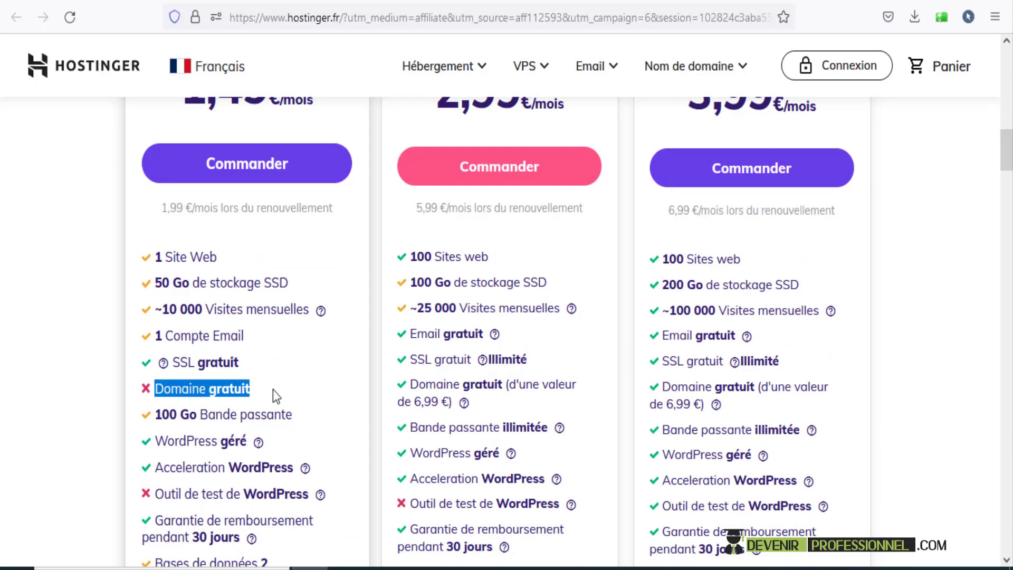
{"action": "left_click_drag", "start_coordinate": [222, 259], "coordinate": [151, 257]}
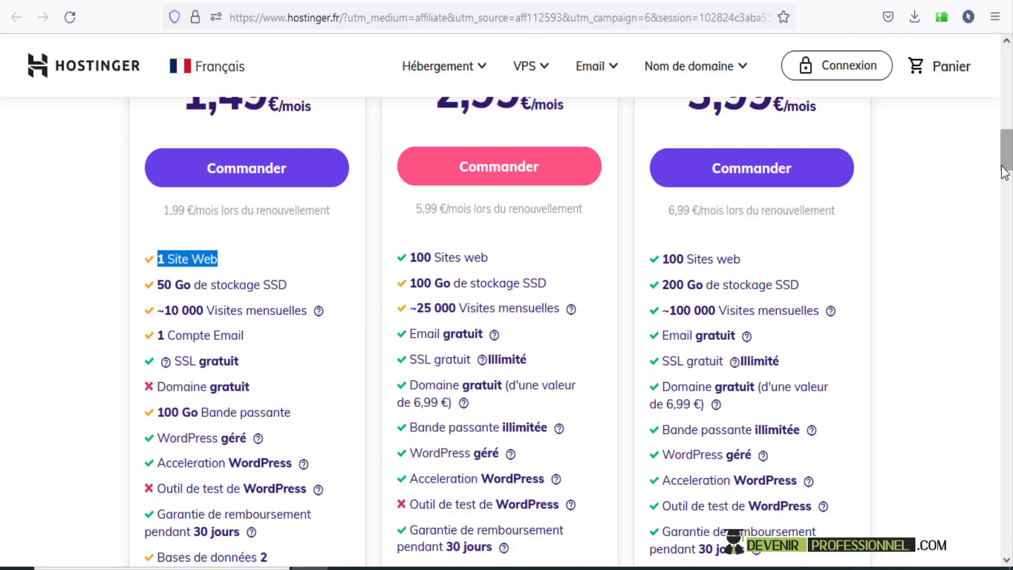
- Switch to the Hostinger hPanel help page, look through its support topics and return to the hosting offer page
{"action": "left_click_drag", "start_coordinate": [1004, 171], "coordinate": [1008, 68]}
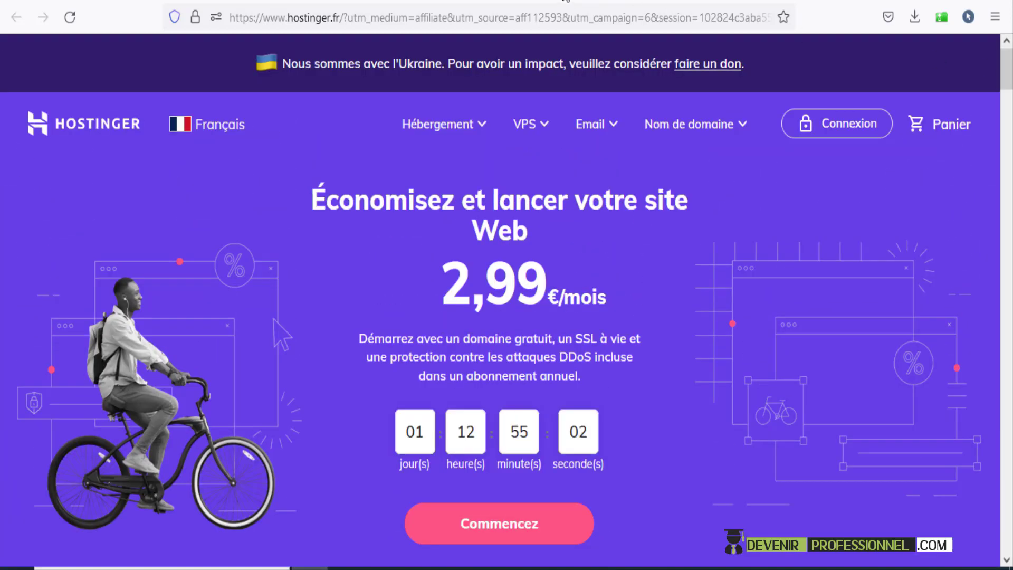
{"action": "left_click", "coordinate": [568, 0]}
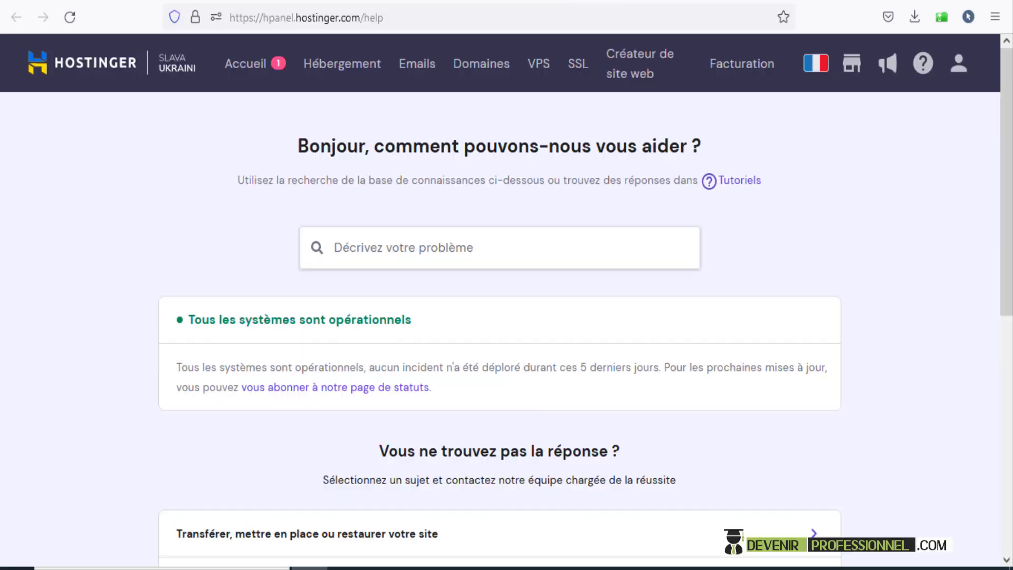
{"action": "left_click_drag", "start_coordinate": [1006, 90], "coordinate": [1005, 336]}
{"action": "left_click_drag", "start_coordinate": [1008, 375], "coordinate": [1006, 138]}
{"action": "left_click", "coordinate": [738, 0]}
- Highlight the Hébergement Premium plan's Garantie de remboursement line and show the explanation of its 30-day terms
{"action": "scroll", "coordinate": [625, 236], "scroll_direction": "down", "scroll_amount": 10}
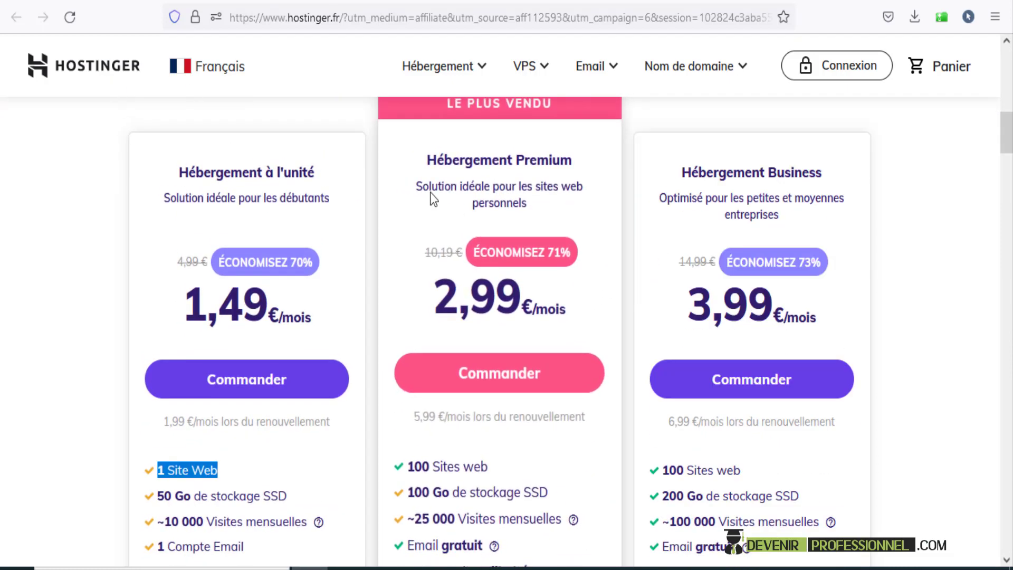
{"action": "scroll", "coordinate": [572, 377], "scroll_direction": "down", "scroll_amount": 3}
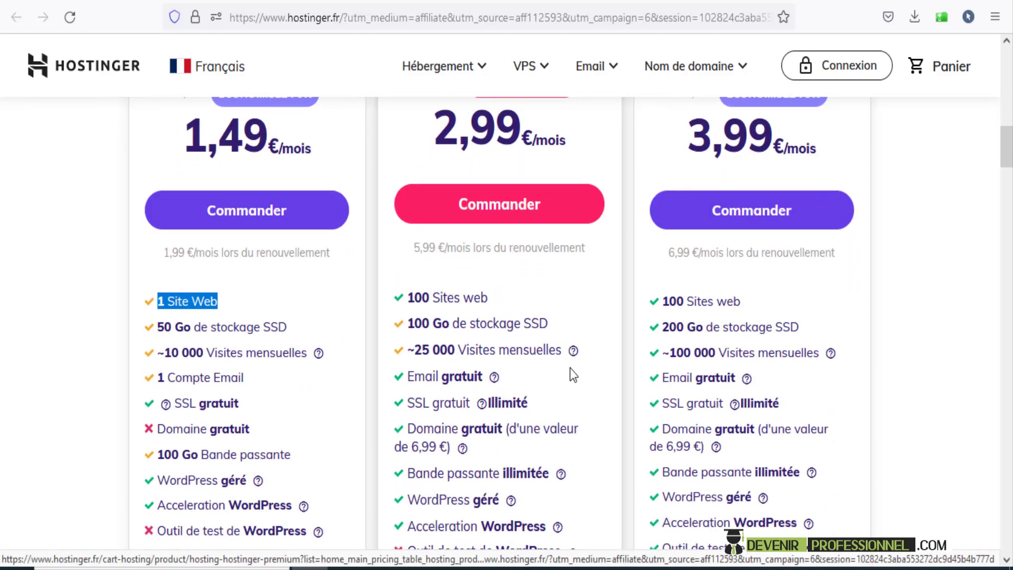
{"action": "scroll", "coordinate": [569, 370], "scroll_direction": "down", "scroll_amount": 3}
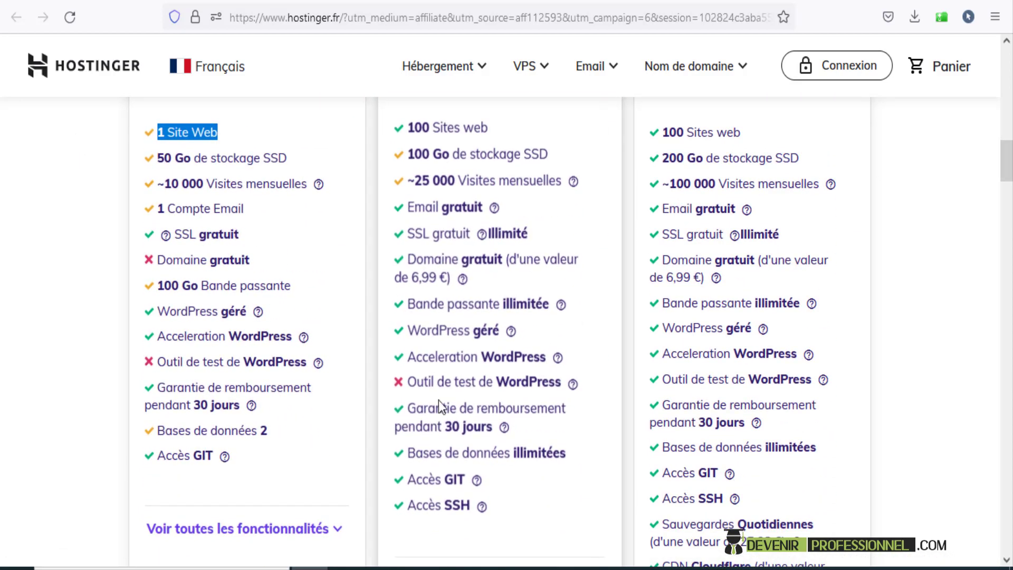
{"action": "left_click_drag", "start_coordinate": [407, 408], "coordinate": [573, 414]}
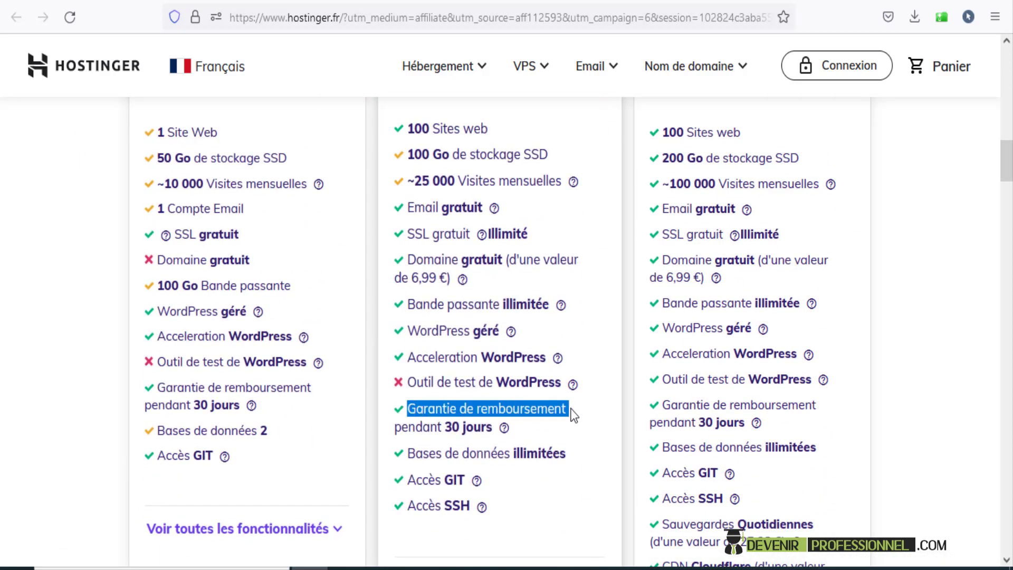
{"action": "mouse_move", "coordinate": [505, 429]}
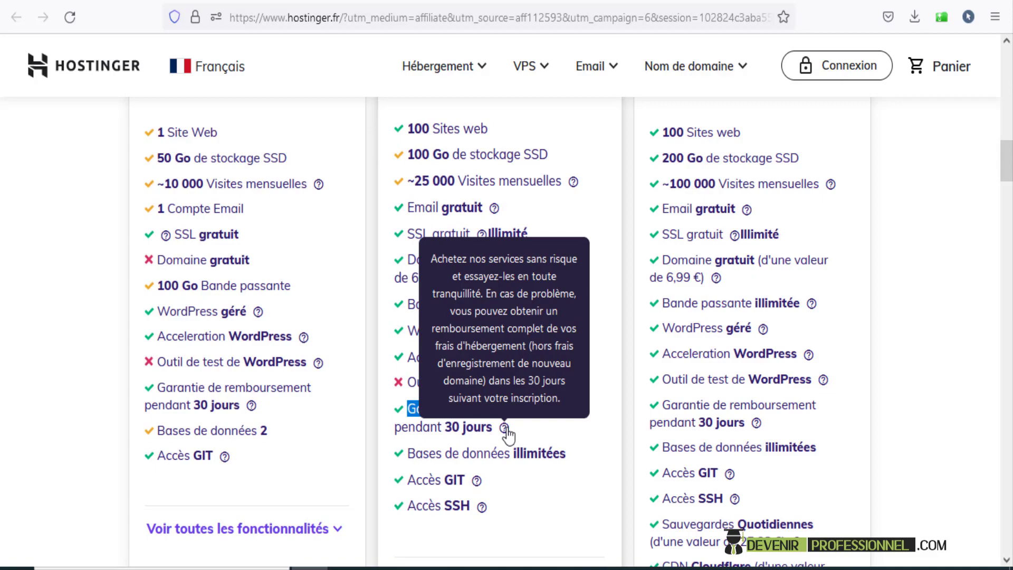
{"action": "scroll", "coordinate": [585, 354], "scroll_direction": "up", "scroll_amount": 6}
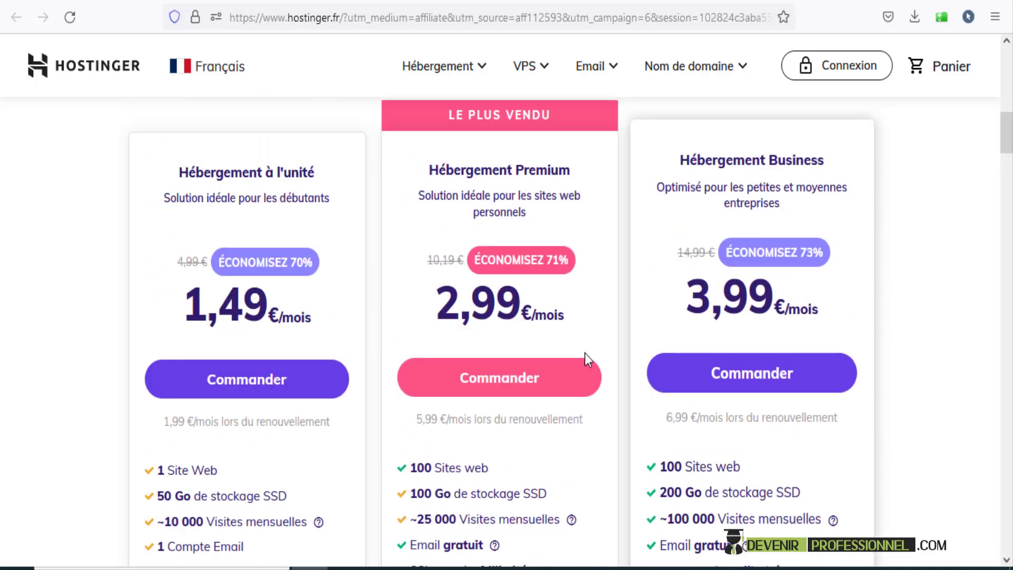
- Order the Hébergement Premium plan and review the cart's subscription periods, account creation options and payment methods
{"action": "left_click", "coordinate": [508, 379]}
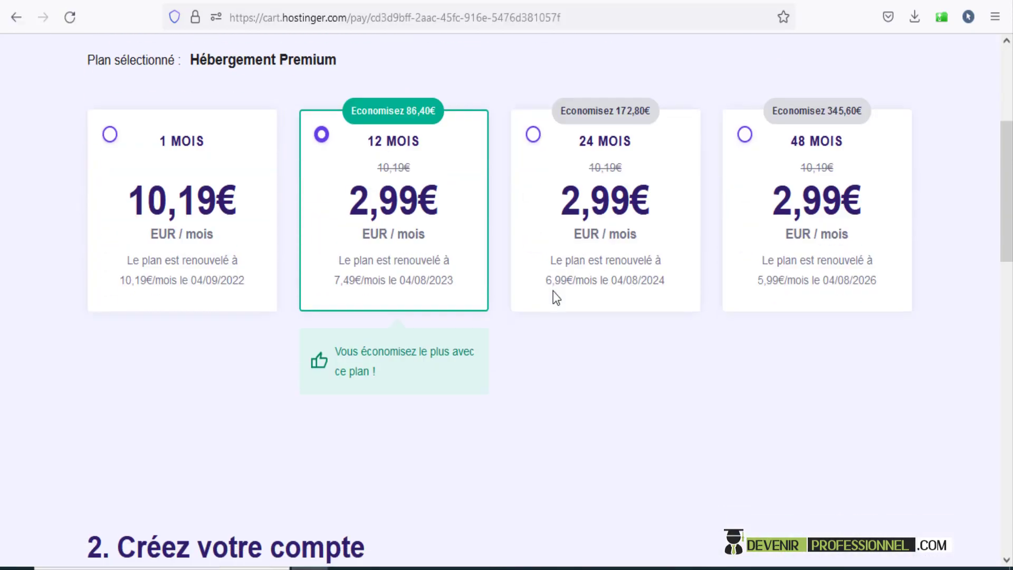
{"action": "scroll", "coordinate": [555, 306], "scroll_direction": "up", "scroll_amount": 3}
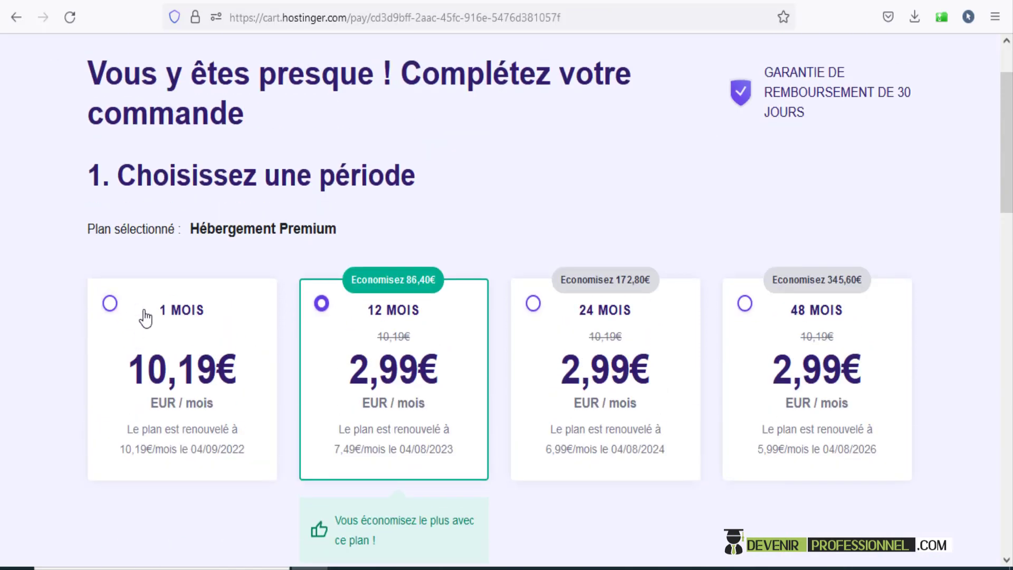
{"action": "scroll", "coordinate": [197, 328], "scroll_direction": "down", "scroll_amount": 1}
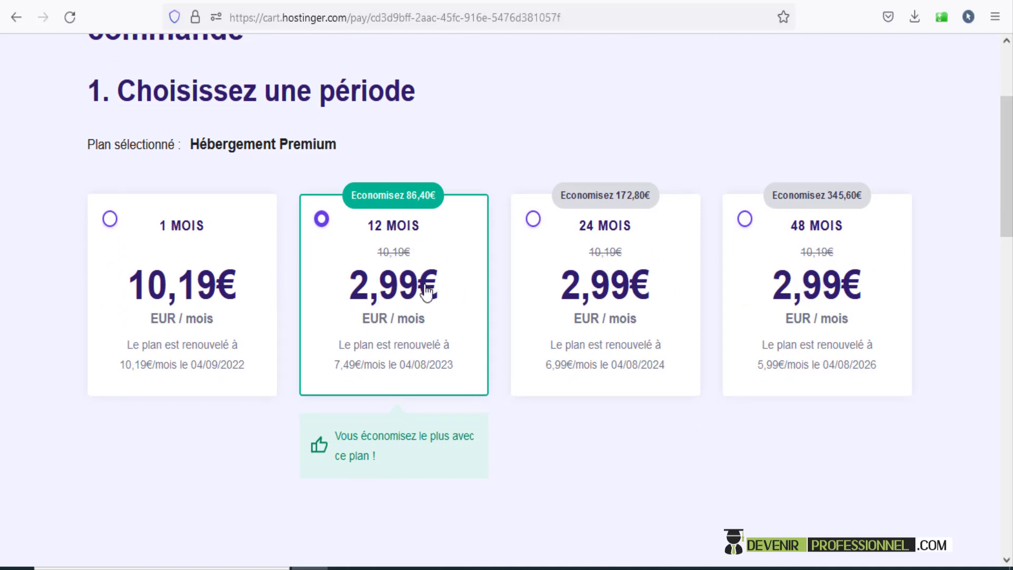
{"action": "scroll", "coordinate": [437, 289], "scroll_direction": "down", "scroll_amount": 6}
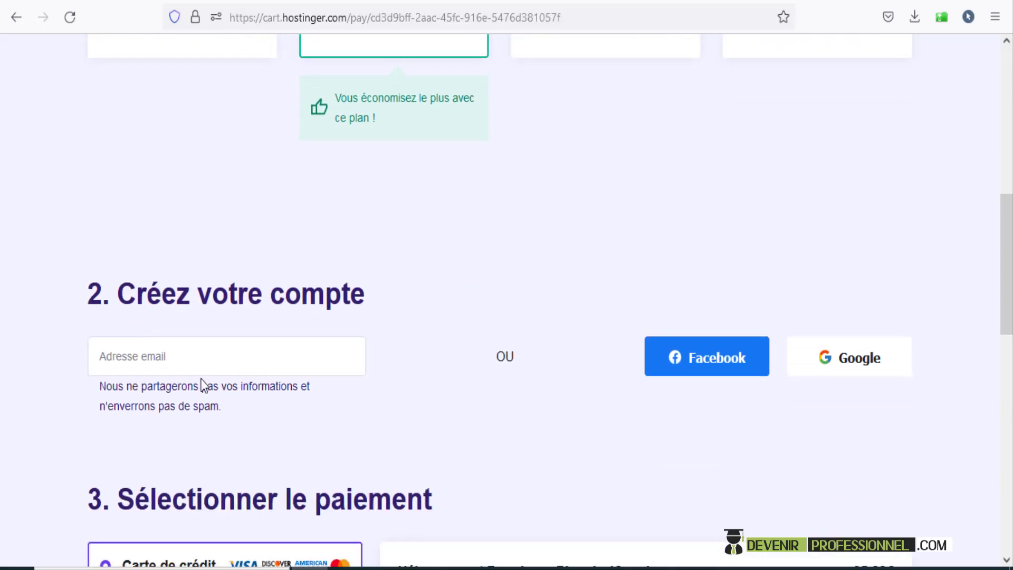
{"action": "left_click", "coordinate": [194, 350]}
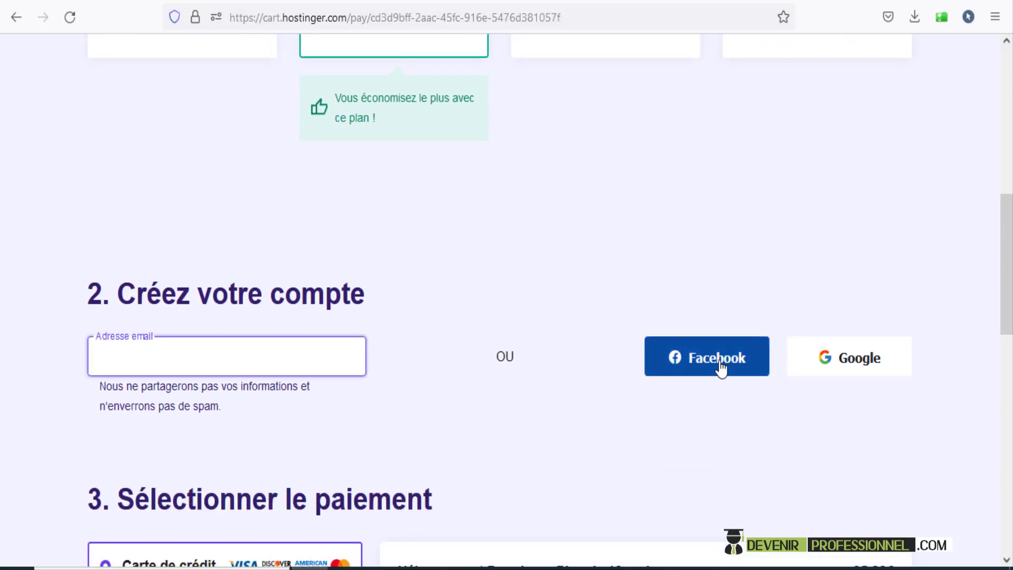
{"action": "scroll", "coordinate": [468, 311], "scroll_direction": "down", "scroll_amount": 5}
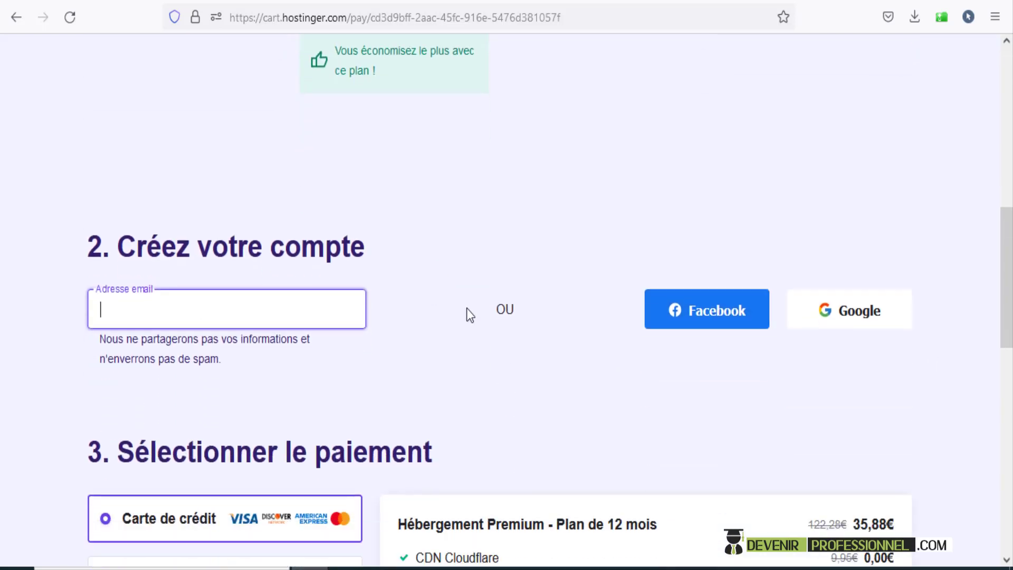
{"action": "scroll", "coordinate": [137, 248], "scroll_direction": "down", "scroll_amount": 3}
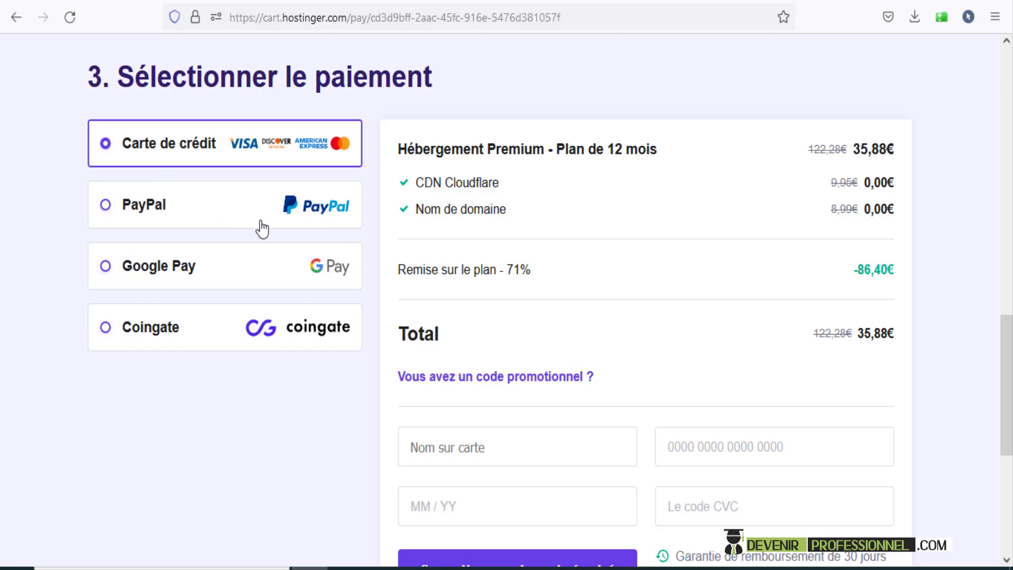
{"action": "scroll", "coordinate": [459, 332], "scroll_direction": "down", "scroll_amount": 2}
- Apply the promotional code DEVENIRPROFESSIONEL to the 12-month Hébergement Premium order, highlighting the order total
{"action": "left_click", "coordinate": [459, 294]}
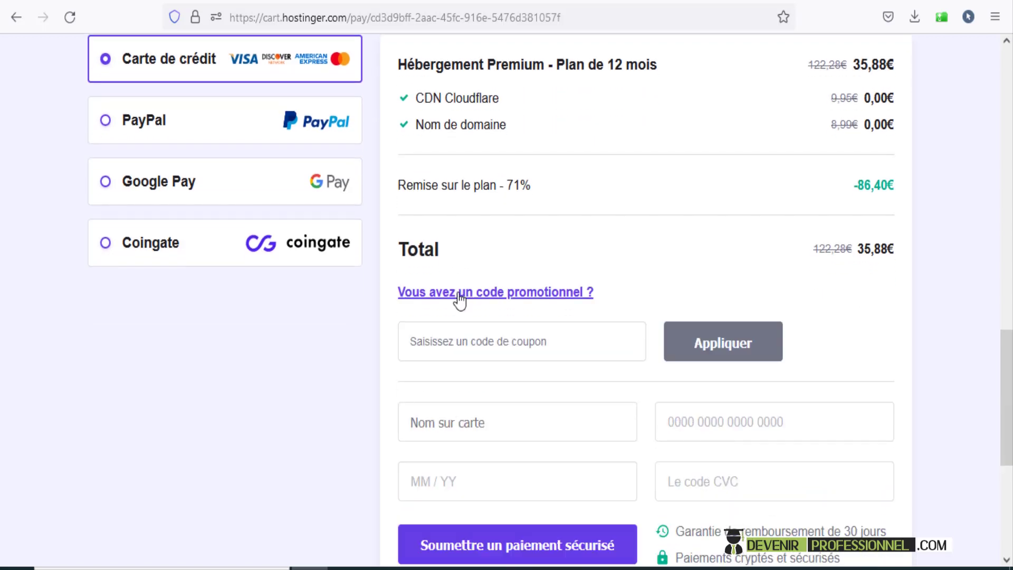
{"action": "right_click", "coordinate": [465, 341]}
{"action": "left_click", "coordinate": [520, 189]}
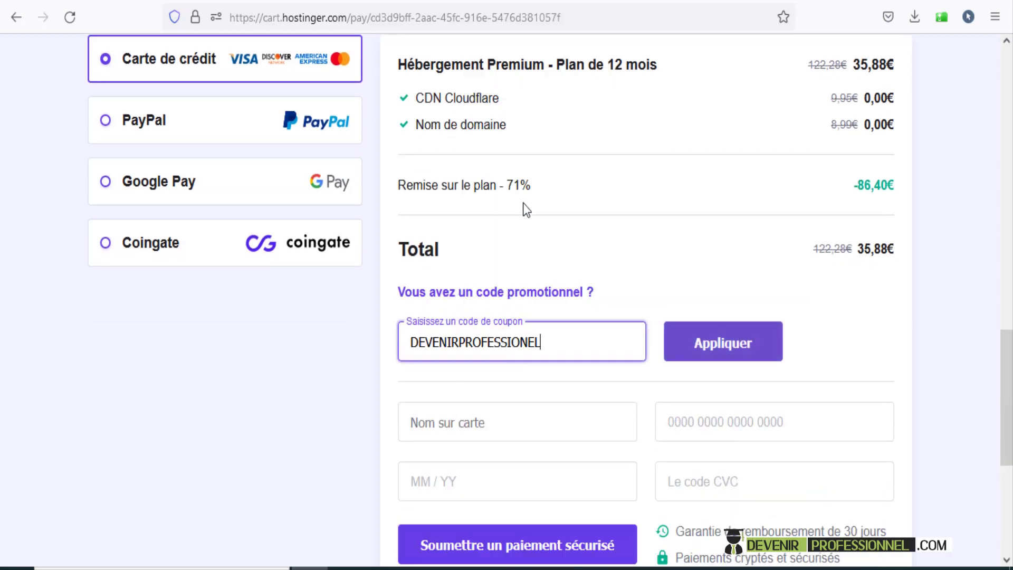
{"action": "left_click_drag", "start_coordinate": [856, 253], "coordinate": [905, 256]}
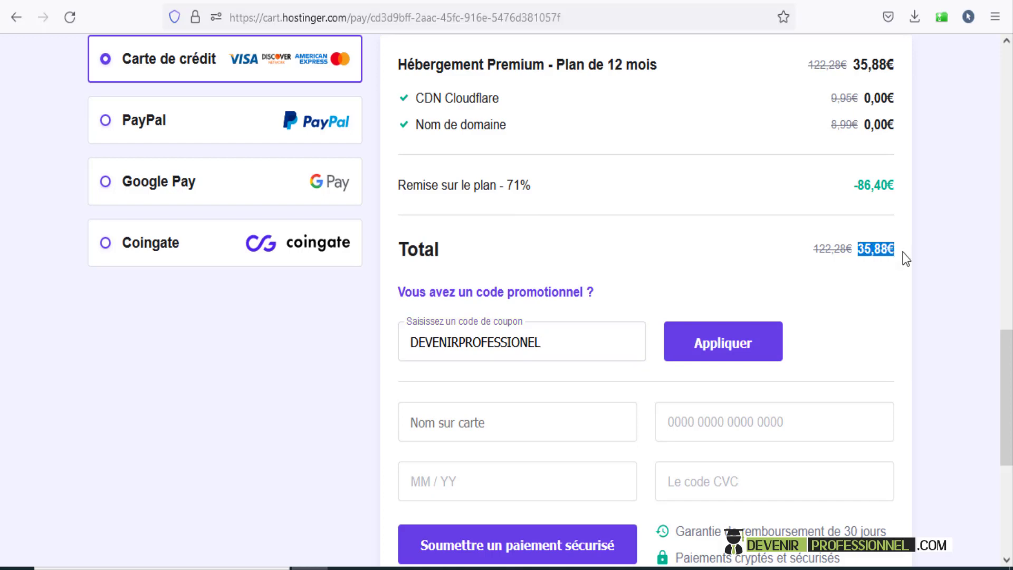
{"action": "left_click", "coordinate": [751, 341]}
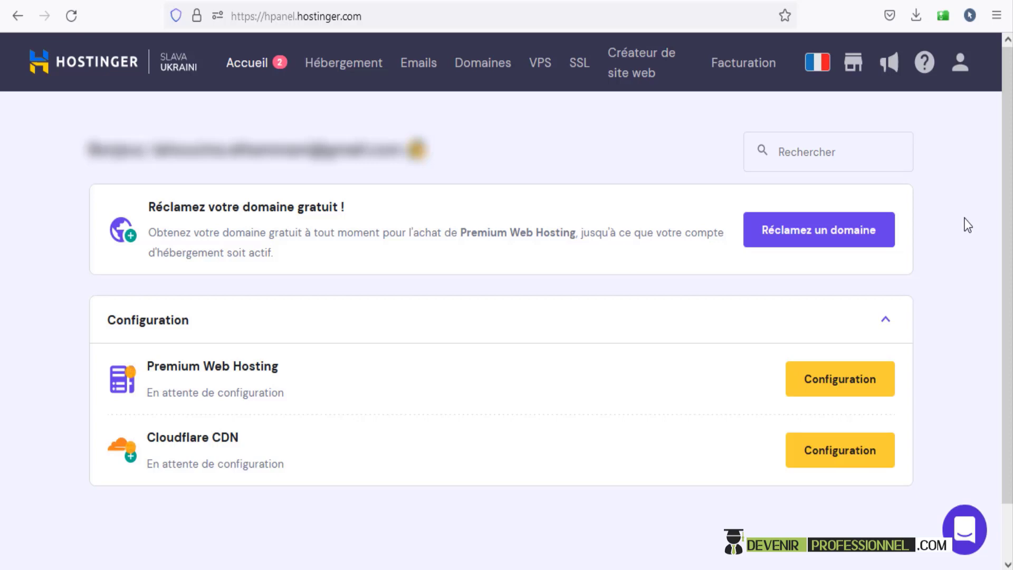
- Start the Premium Web Hosting configuration and skip the question about who the website is for
{"action": "left_click", "coordinate": [837, 387]}
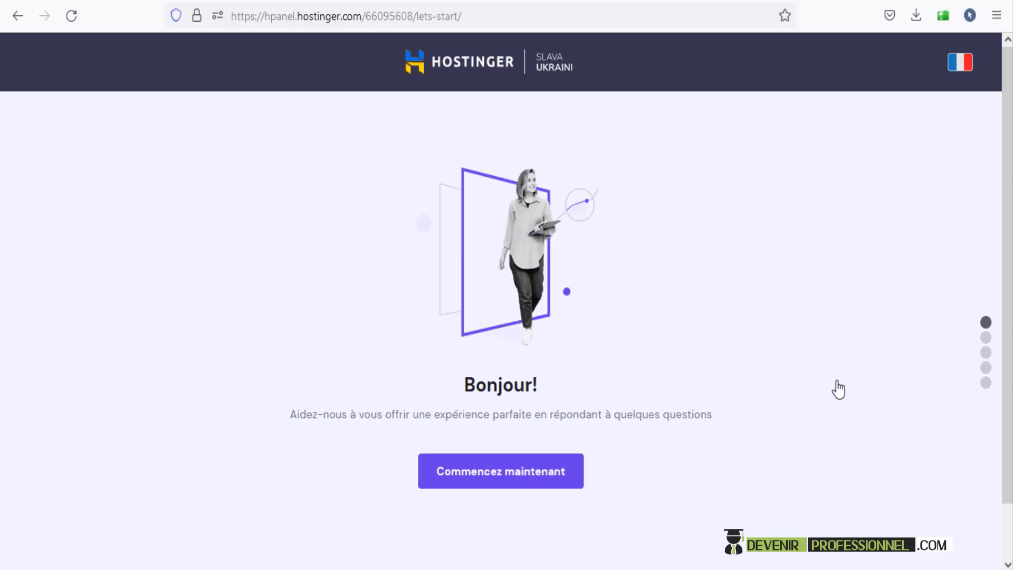
{"action": "left_click", "coordinate": [517, 481]}
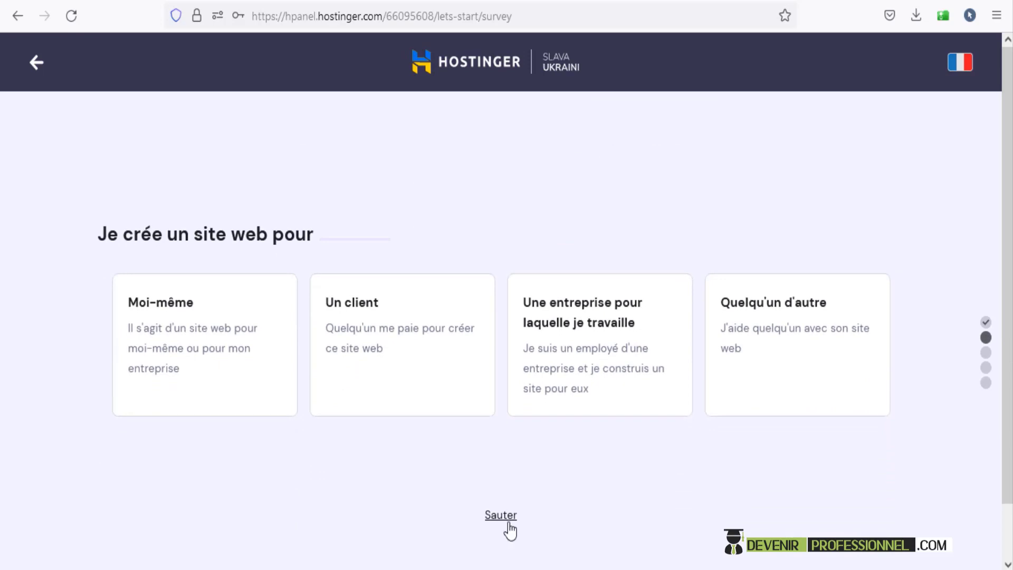
{"action": "left_click", "coordinate": [508, 519]}
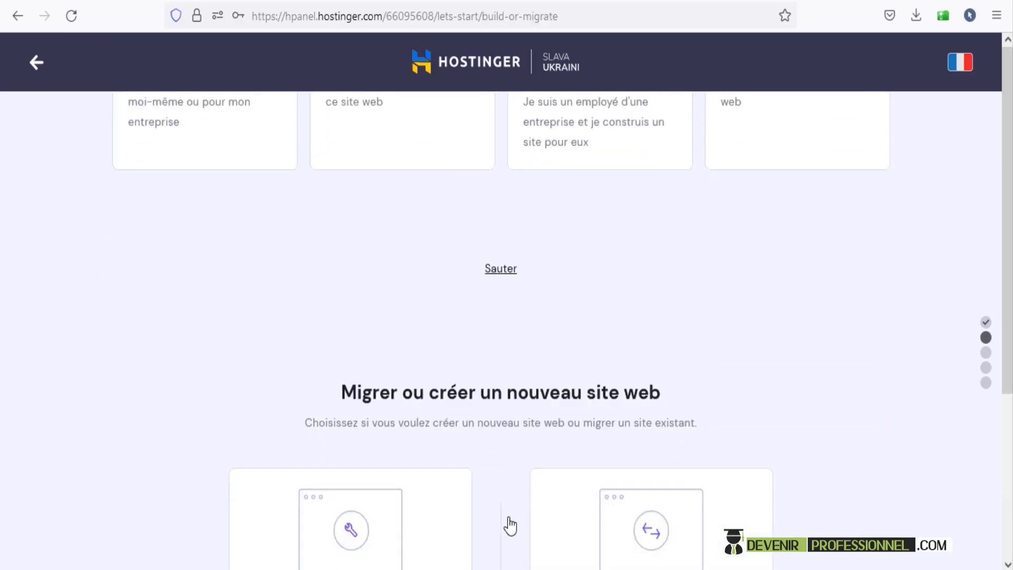
- Choose to create a new website with WordPress and enter the administrator password for its account, without adding WooCommerce
{"action": "left_click", "coordinate": [336, 484]}
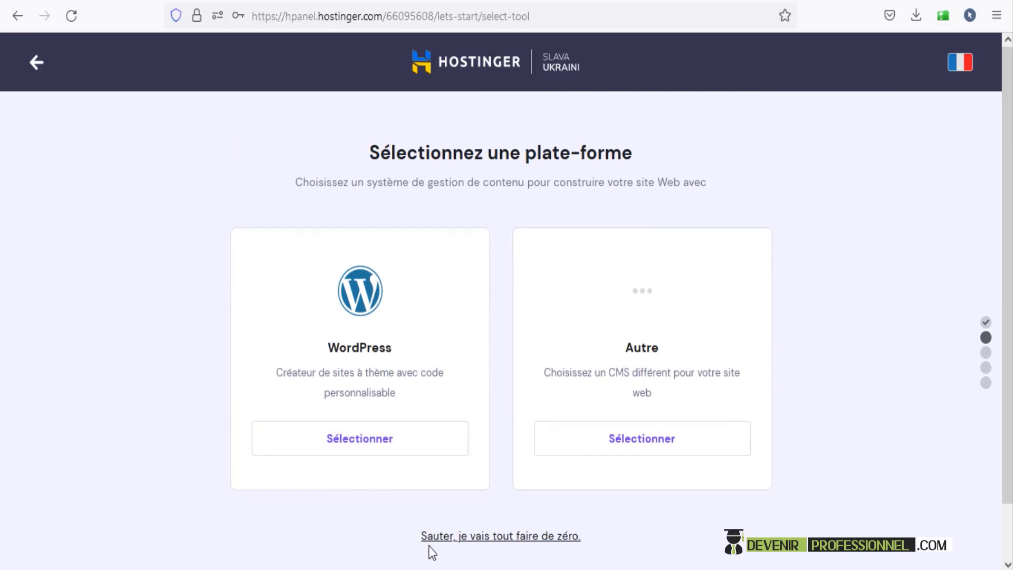
{"action": "left_click", "coordinate": [390, 436]}
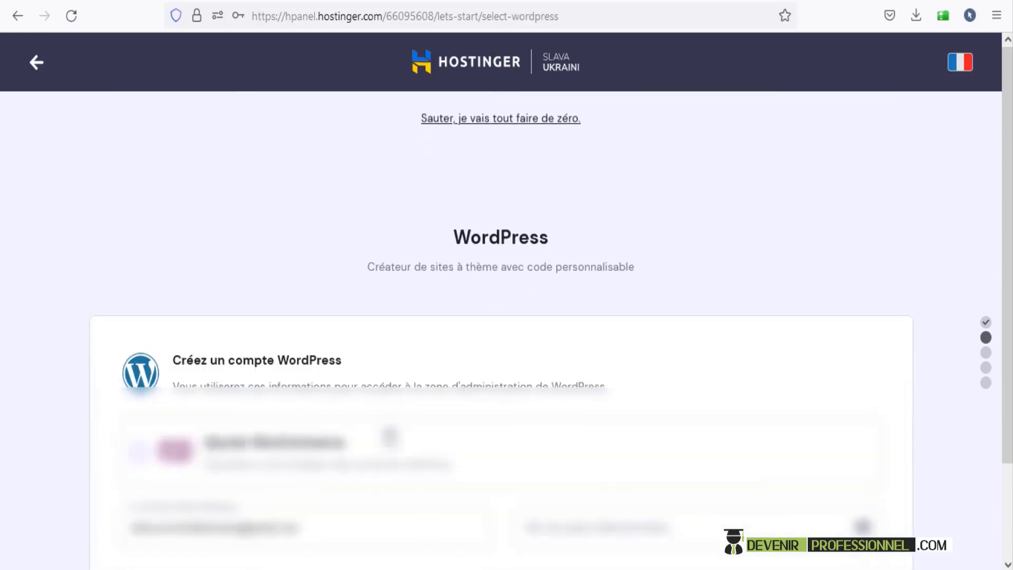
{"action": "left_click", "coordinate": [552, 444]}
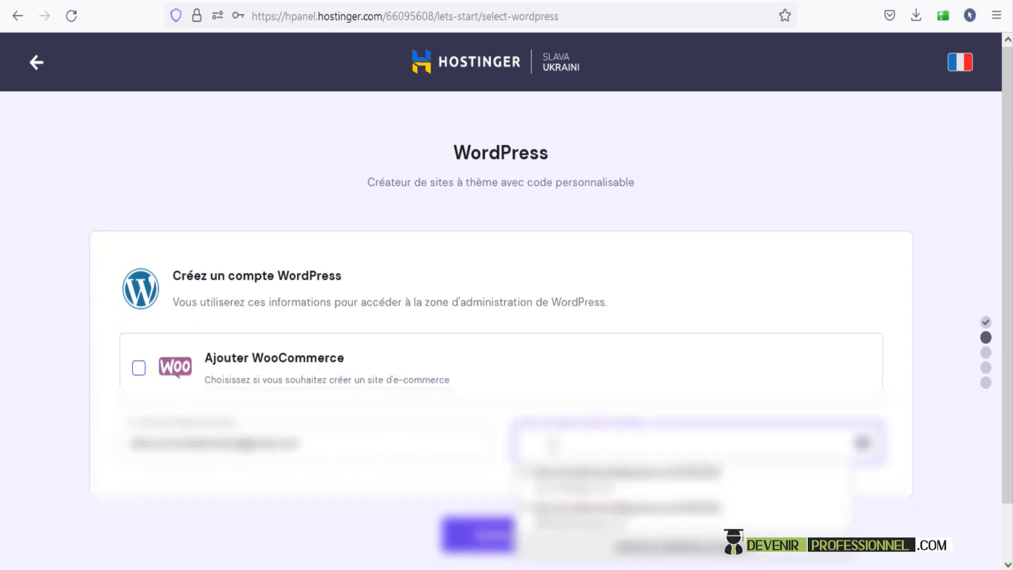
{"action": "type", "text": "••••"}
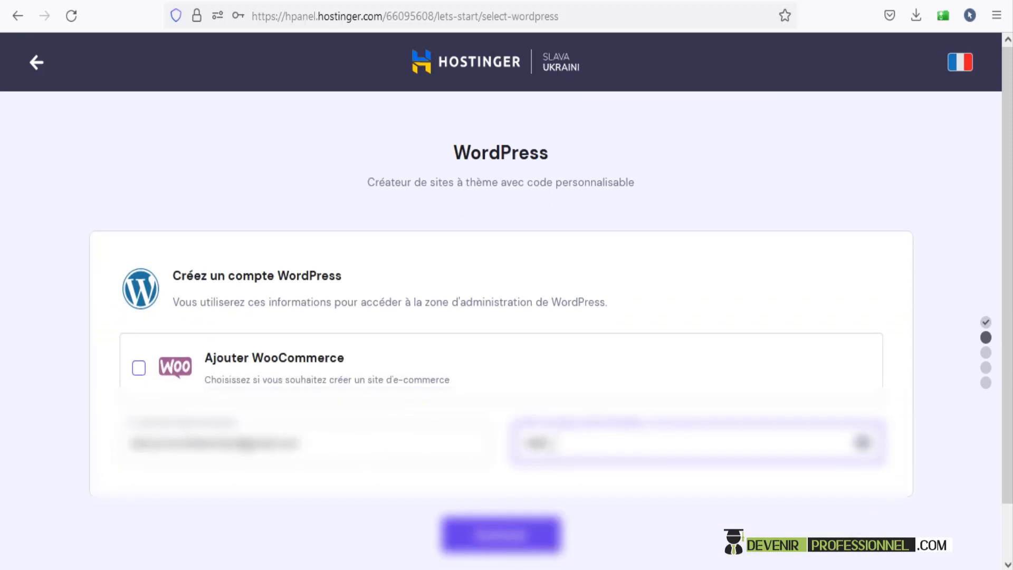
{"action": "type", "text": "•••••••"}
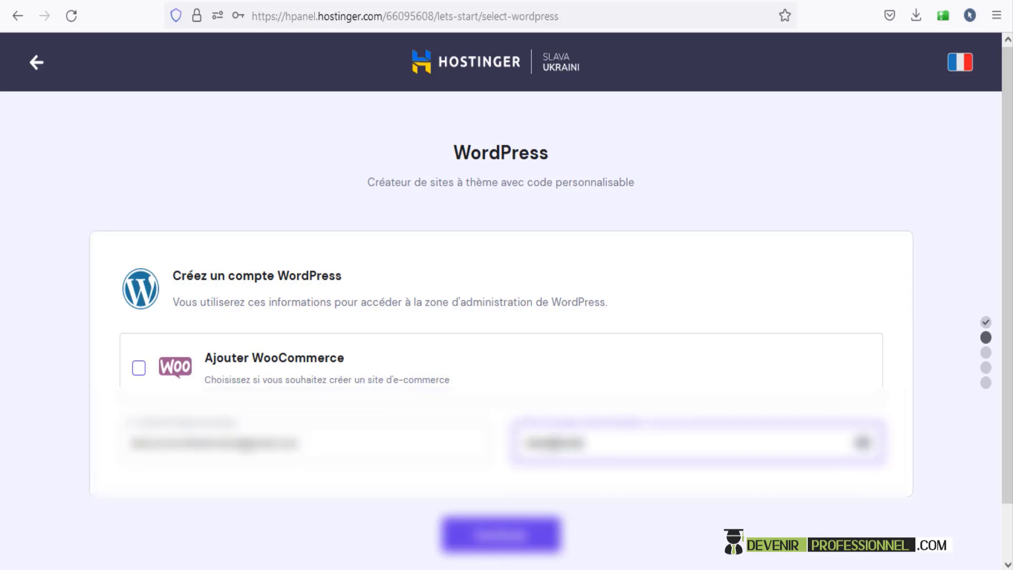
{"action": "left_click", "coordinate": [488, 539]}
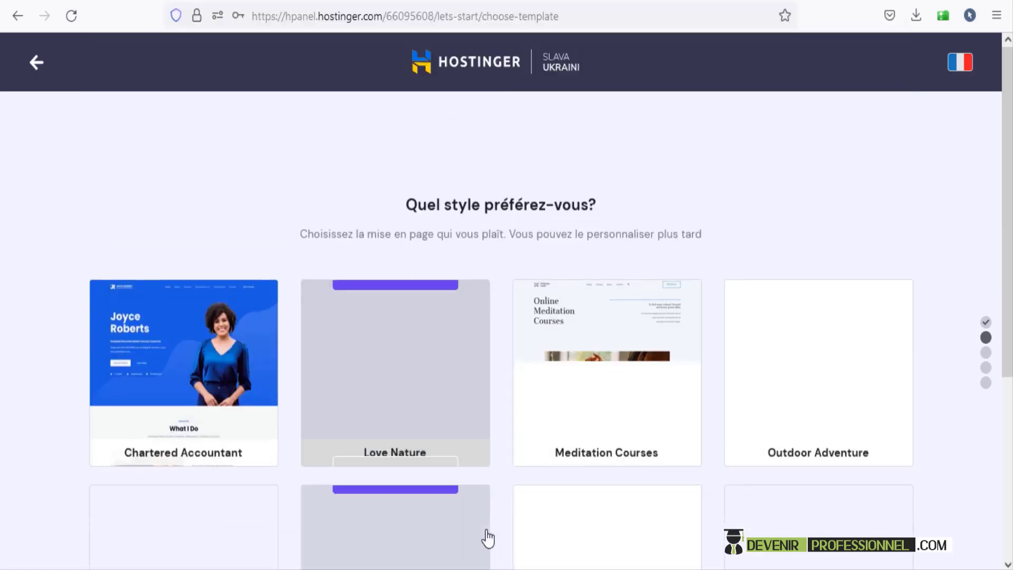
- Continue without a site template and choose to get a free domain for the website
{"action": "scroll", "coordinate": [357, 480], "scroll_direction": "down", "scroll_amount": 4}
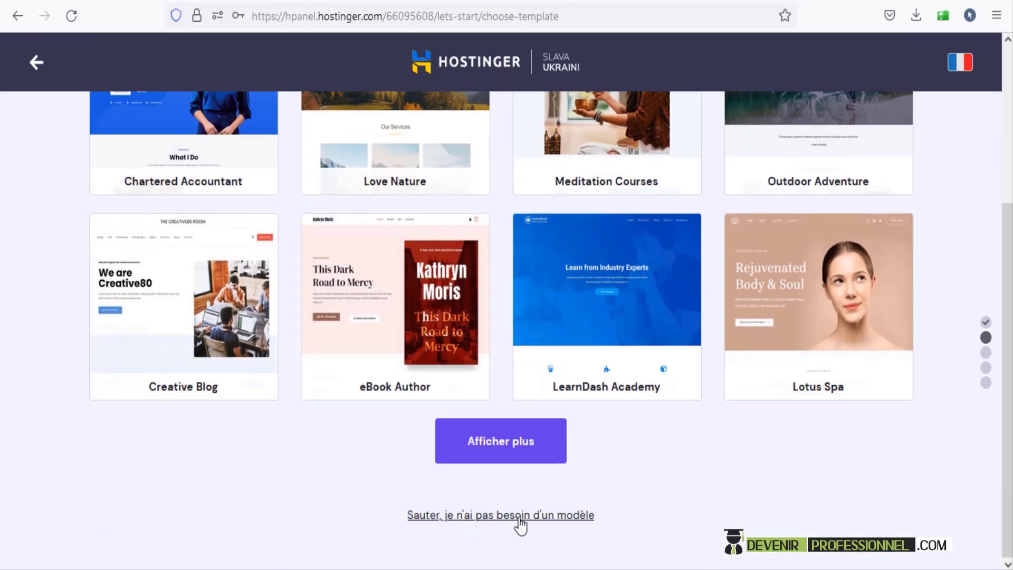
{"action": "left_click", "coordinate": [520, 516]}
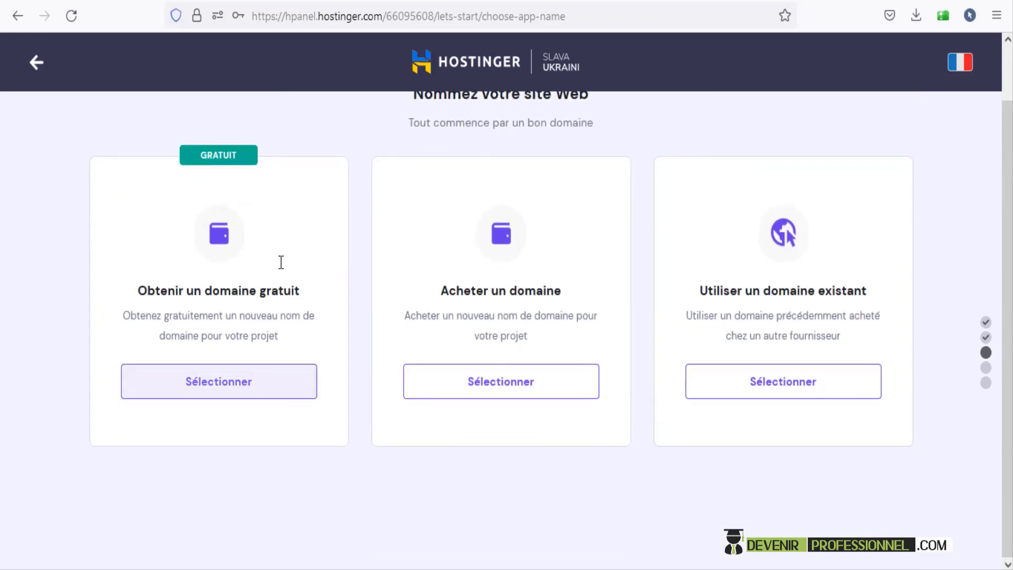
{"action": "left_click", "coordinate": [242, 382]}
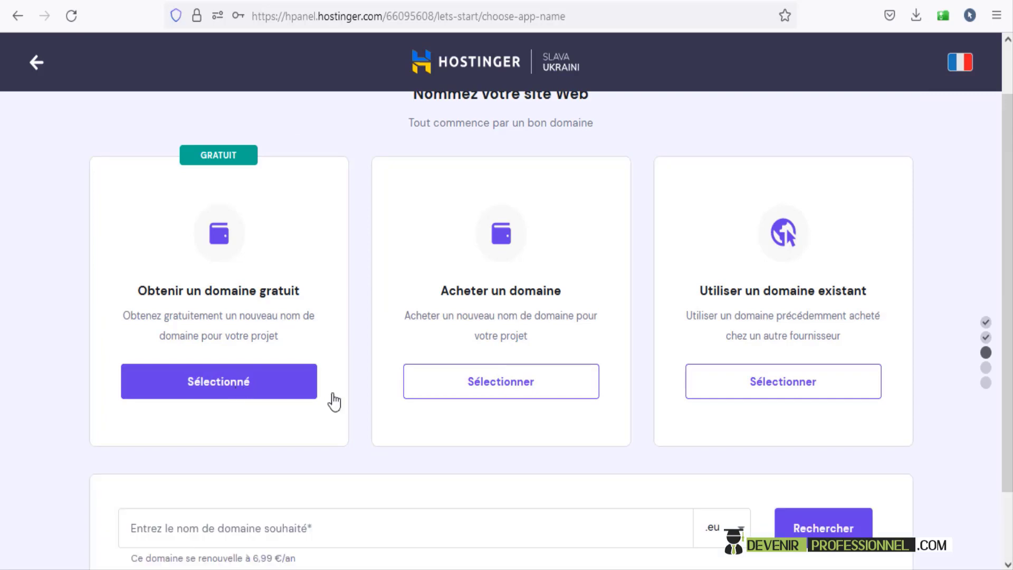
- Search for the domain alloostad with the .com extension and continue the setup with it
{"action": "left_click", "coordinate": [364, 439]}
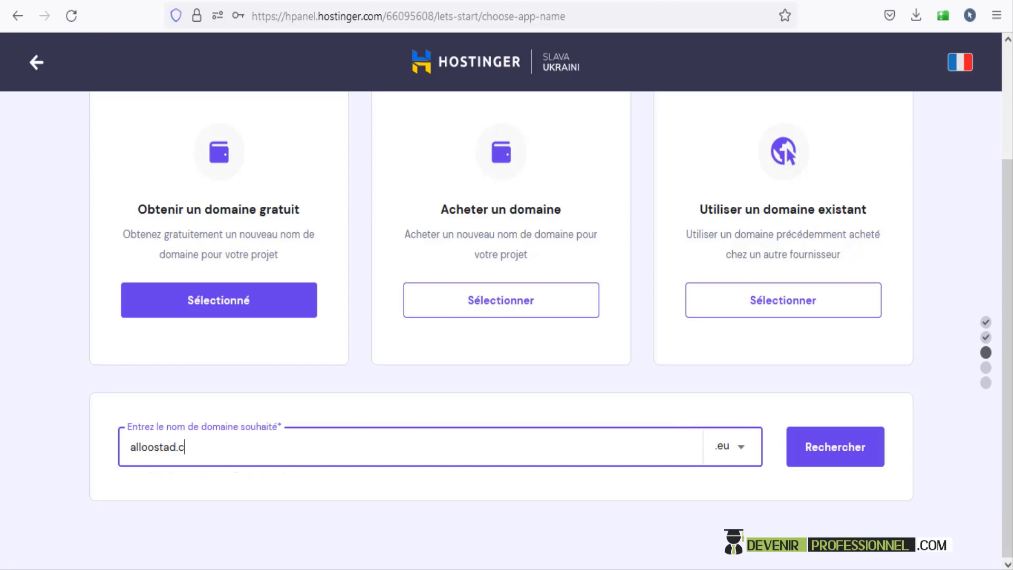
{"action": "left_click", "coordinate": [733, 453]}
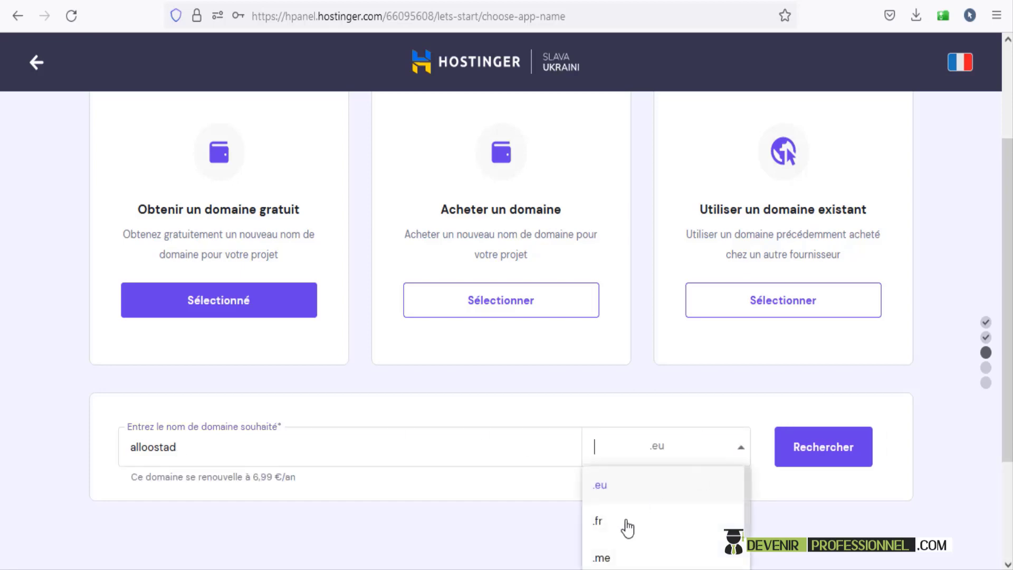
{"action": "scroll", "coordinate": [624, 522], "scroll_direction": "down", "scroll_amount": 2}
{"action": "left_click", "coordinate": [624, 510]}
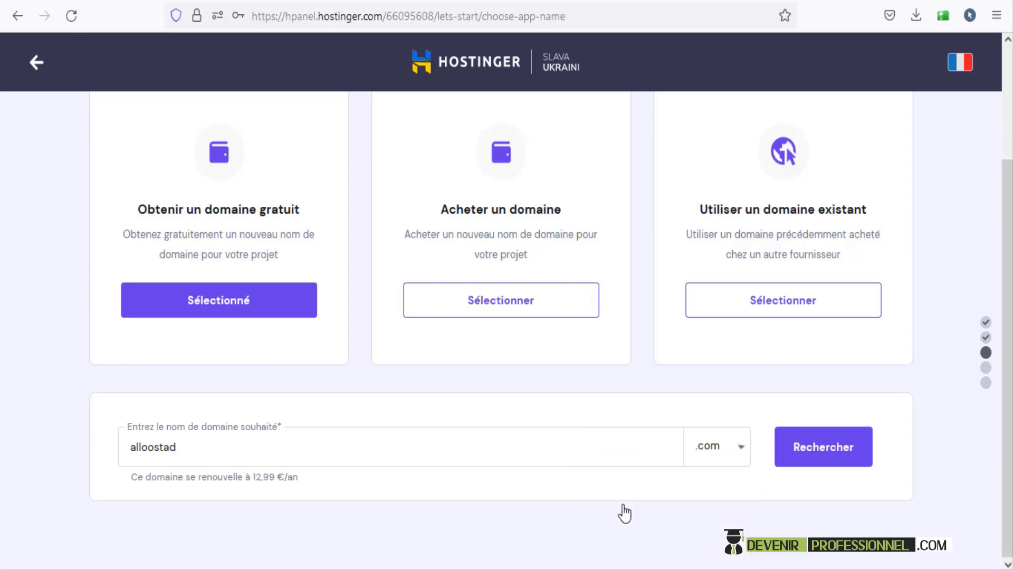
{"action": "left_click", "coordinate": [835, 459]}
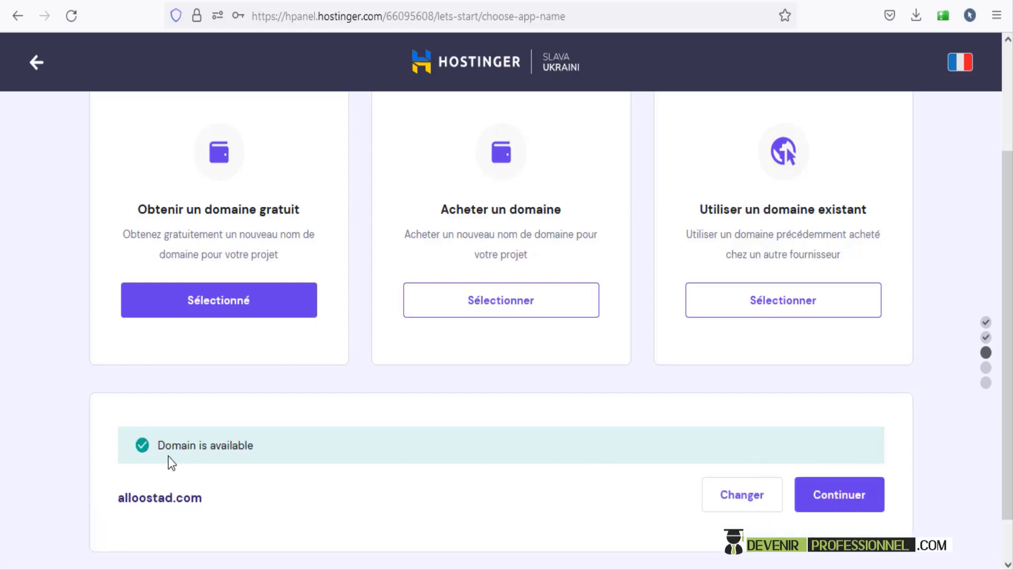
{"action": "scroll", "coordinate": [311, 452], "scroll_direction": "down", "scroll_amount": 1}
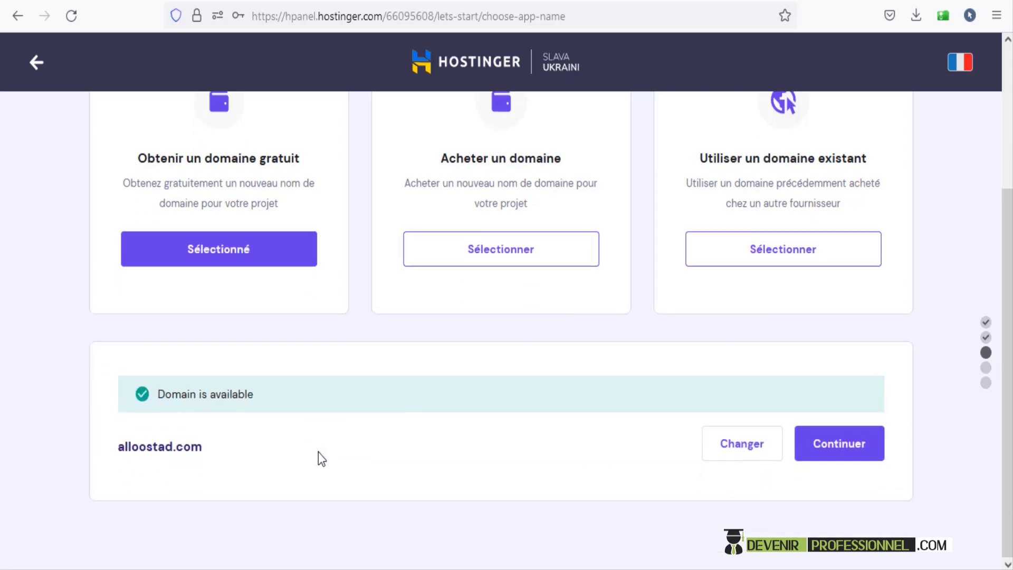
{"action": "left_click", "coordinate": [840, 446]}
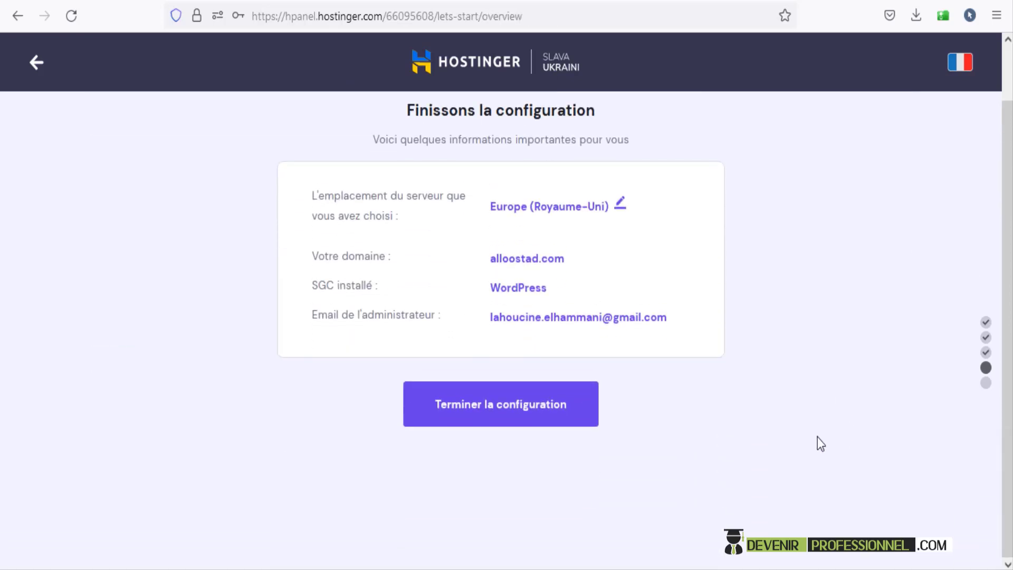
- Change the server location to Europe (France) and finish the hosting configuration
{"action": "scroll", "coordinate": [803, 410], "scroll_direction": "up", "scroll_amount": 2}
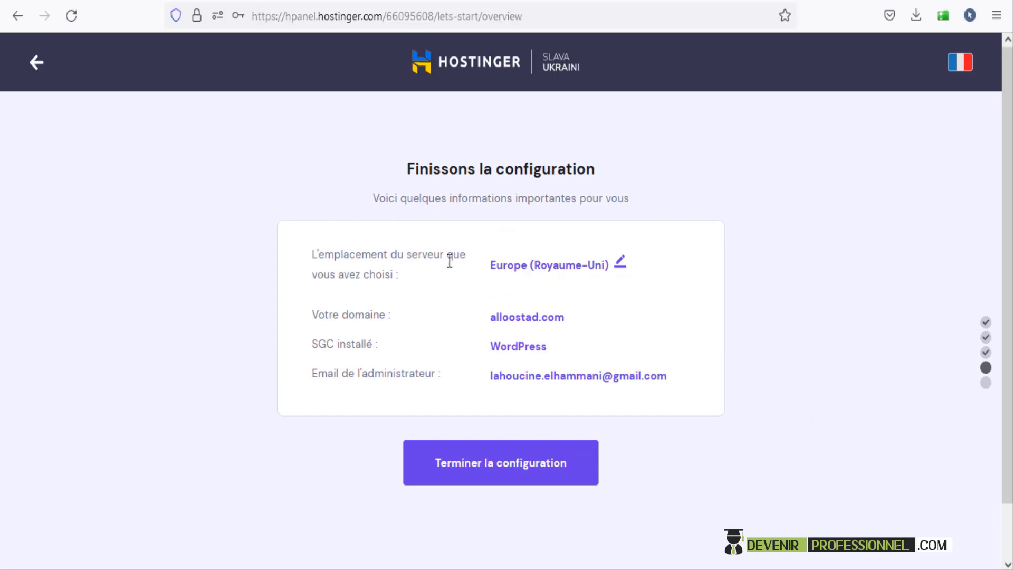
{"action": "left_click", "coordinate": [602, 269]}
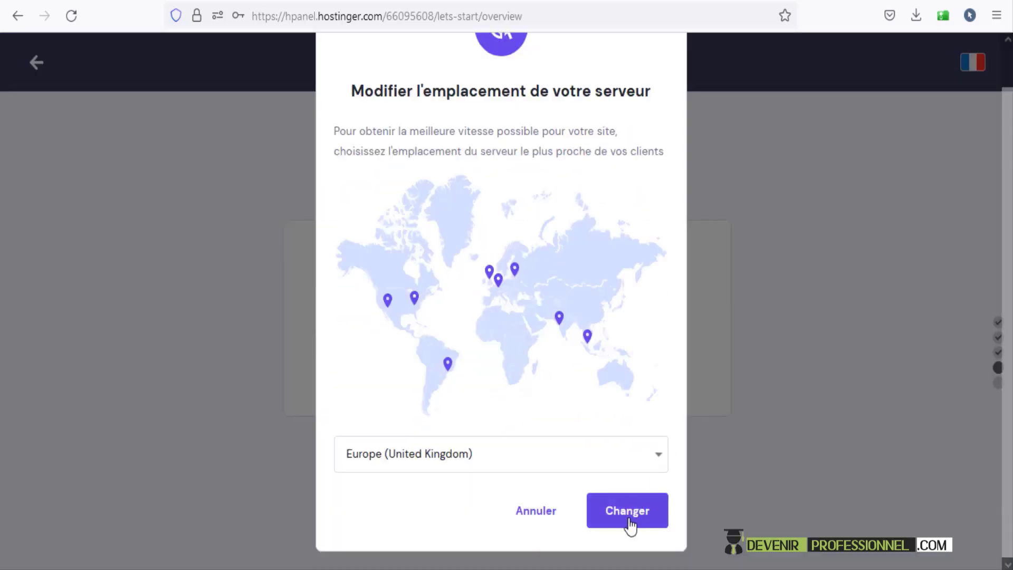
{"action": "left_click", "coordinate": [497, 460]}
{"action": "scroll", "coordinate": [477, 468], "scroll_direction": "down", "scroll_amount": 3}
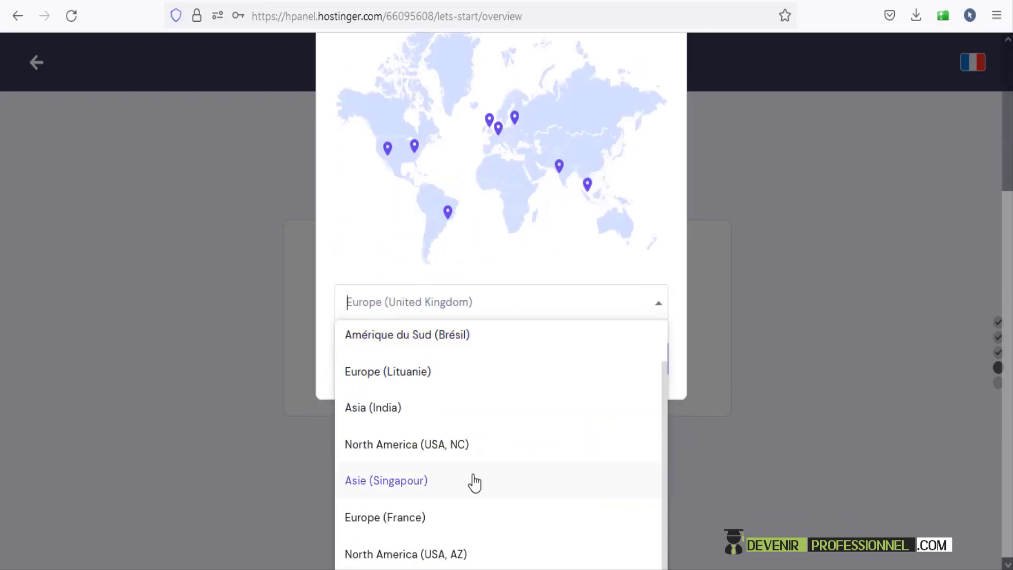
{"action": "left_click", "coordinate": [385, 518]}
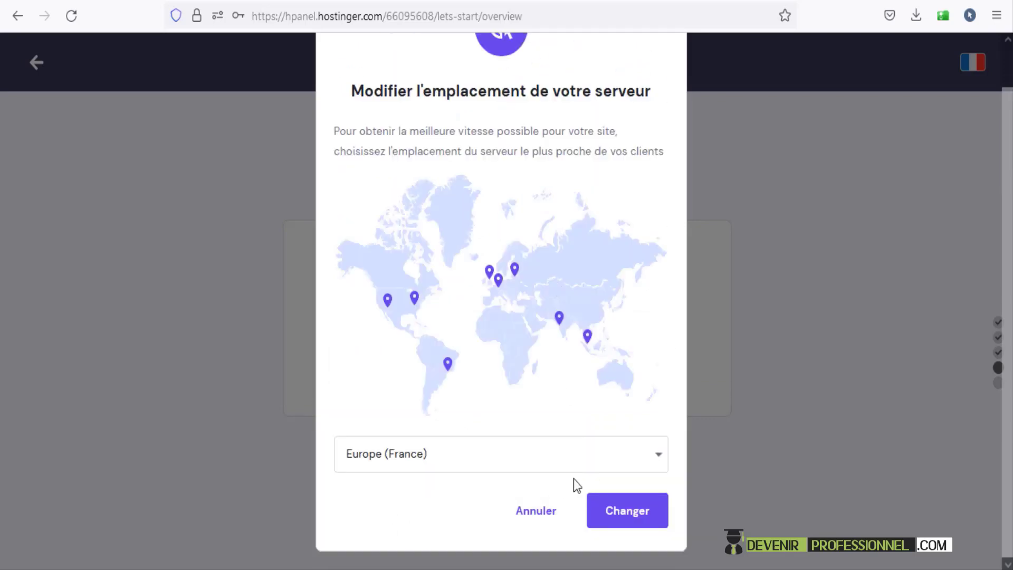
{"action": "left_click", "coordinate": [622, 517]}
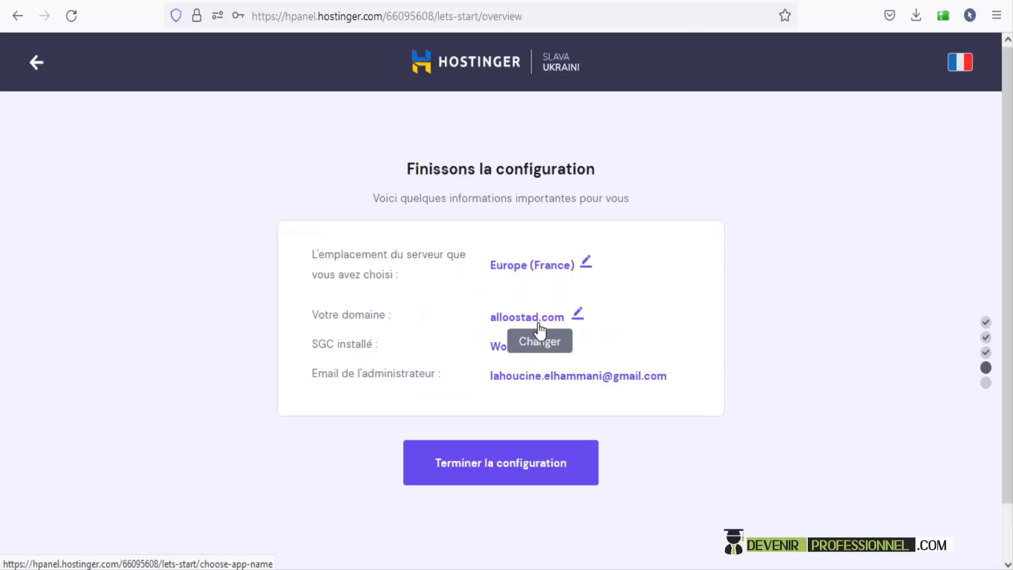
{"action": "left_click", "coordinate": [528, 469]}
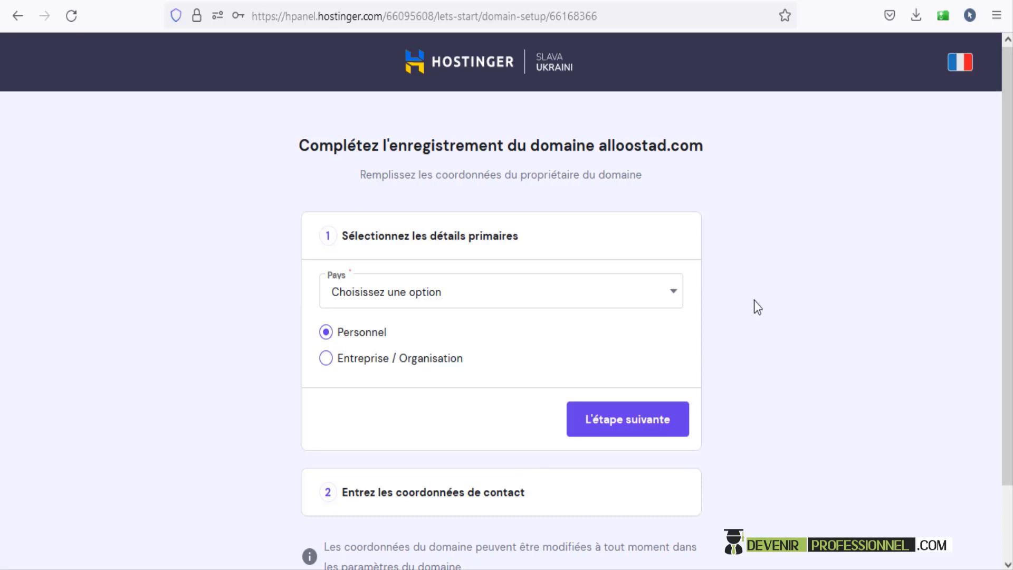
- Register the domain owner as a personal registrant in Maroc and complete the contact details form
{"action": "left_click", "coordinate": [569, 302]}
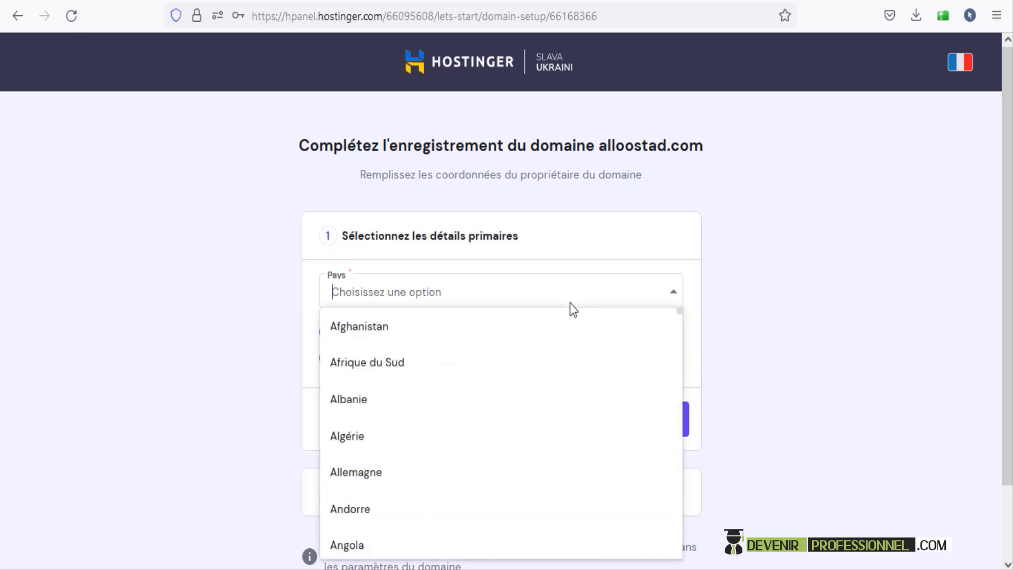
{"action": "type", "text": "maro"}
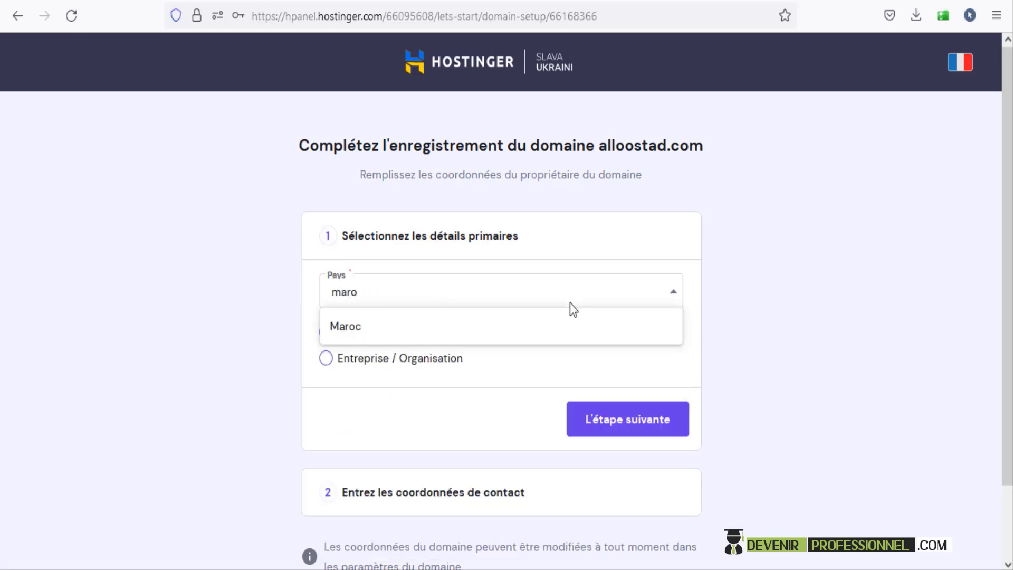
{"action": "left_click", "coordinate": [462, 328]}
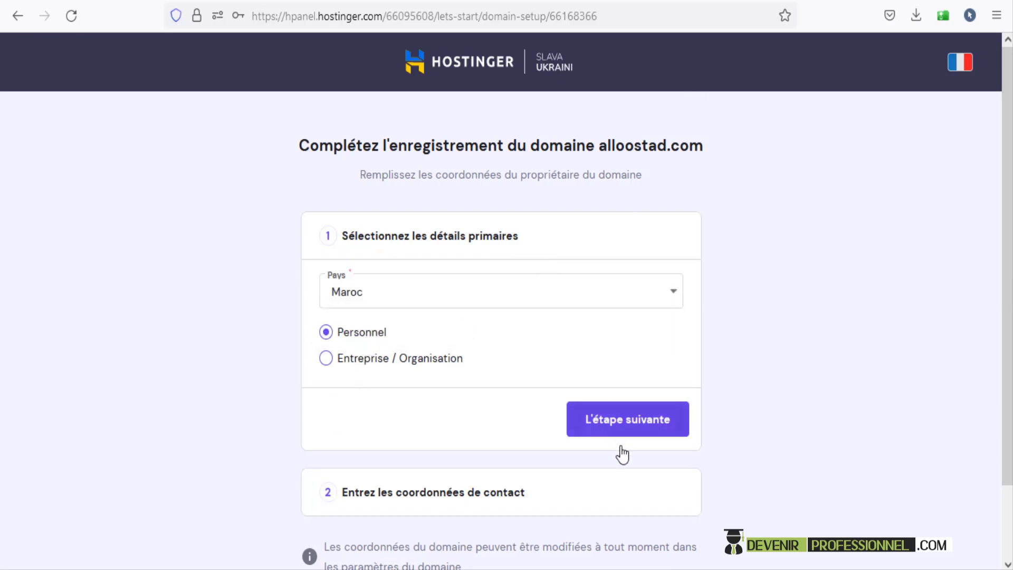
{"action": "scroll", "coordinate": [621, 429], "scroll_direction": "down", "scroll_amount": 2}
{"action": "left_click", "coordinate": [615, 342]}
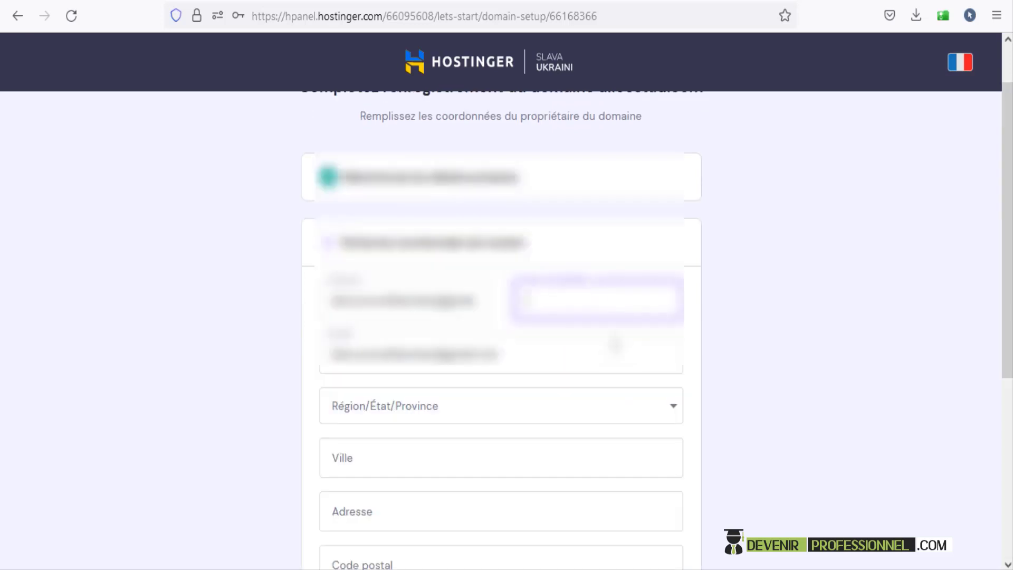
{"action": "scroll", "coordinate": [617, 344], "scroll_direction": "down", "scroll_amount": 3}
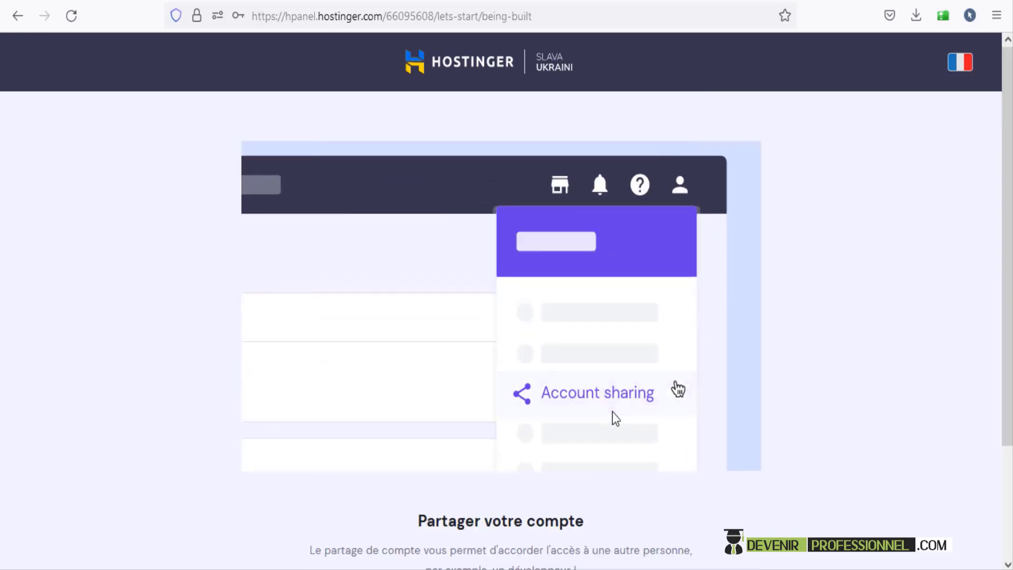
- Open WordPress management for alloostad.com and examine its dashboard settings and the domain's activation status
{"action": "scroll", "coordinate": [563, 425], "scroll_direction": "down", "scroll_amount": 3}
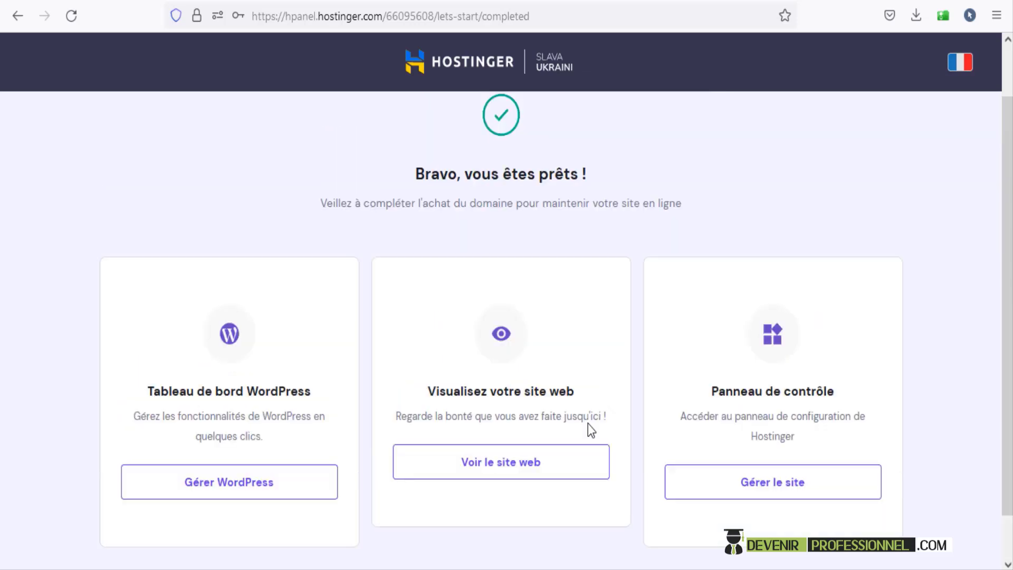
{"action": "left_click", "coordinate": [265, 495]}
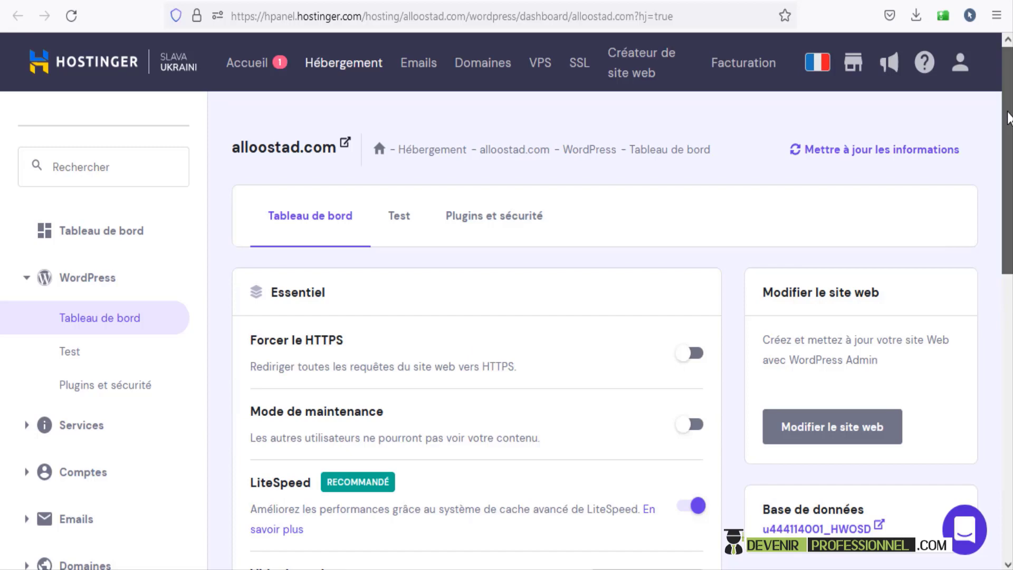
{"action": "scroll", "coordinate": [1008, 118], "scroll_direction": "down", "scroll_amount": 4}
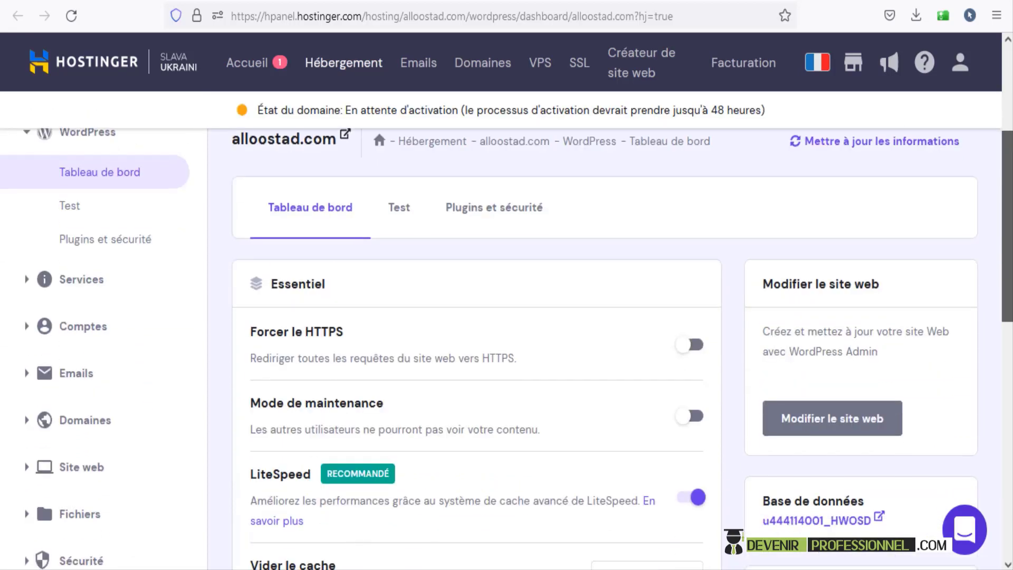
{"action": "scroll", "coordinate": [506, 348], "scroll_direction": "down", "scroll_amount": 3}
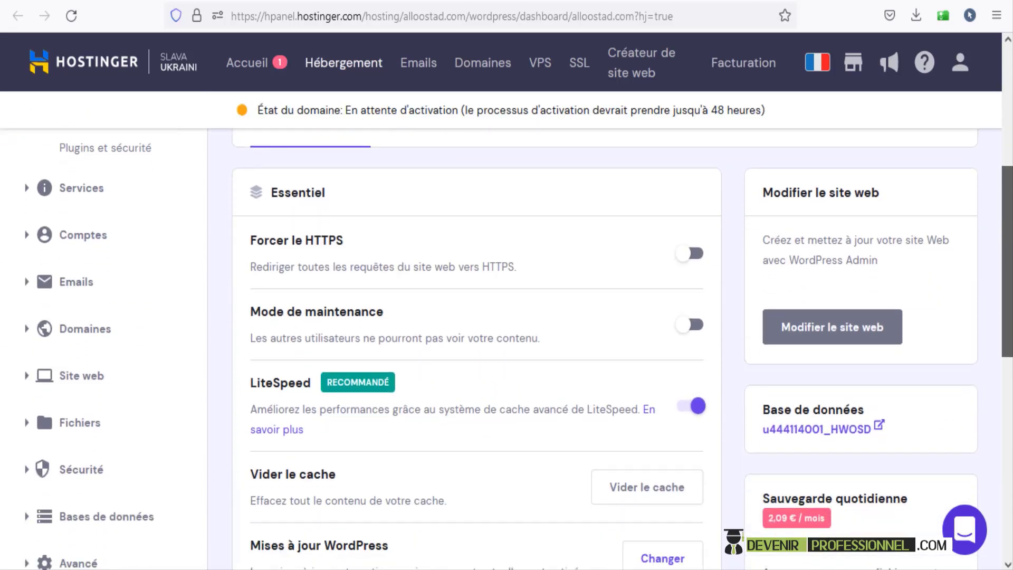
{"action": "scroll", "coordinate": [1005, 206], "scroll_direction": "up", "scroll_amount": 5}
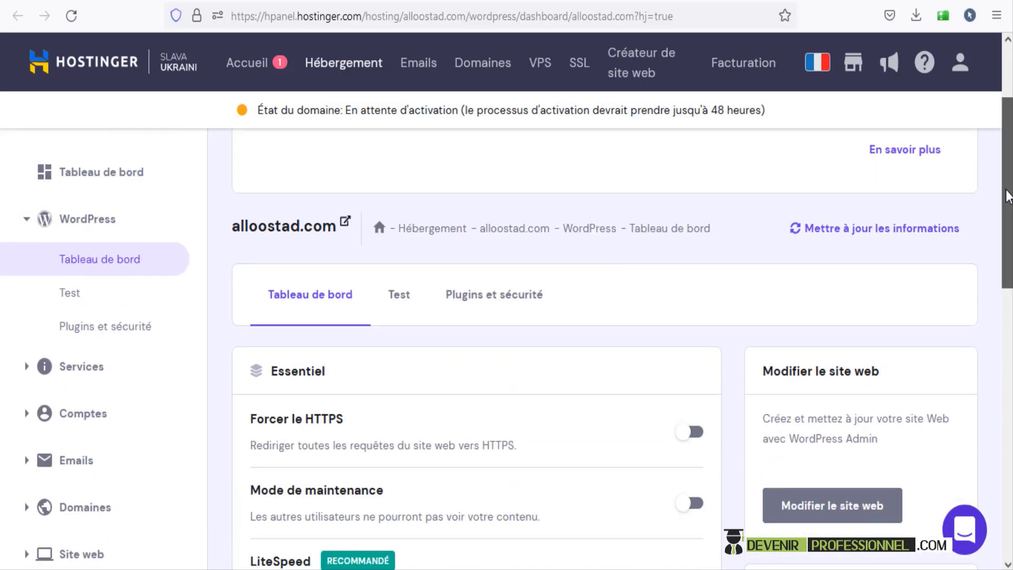
{"action": "scroll", "coordinate": [1005, 205], "scroll_direction": "up", "scroll_amount": 3}
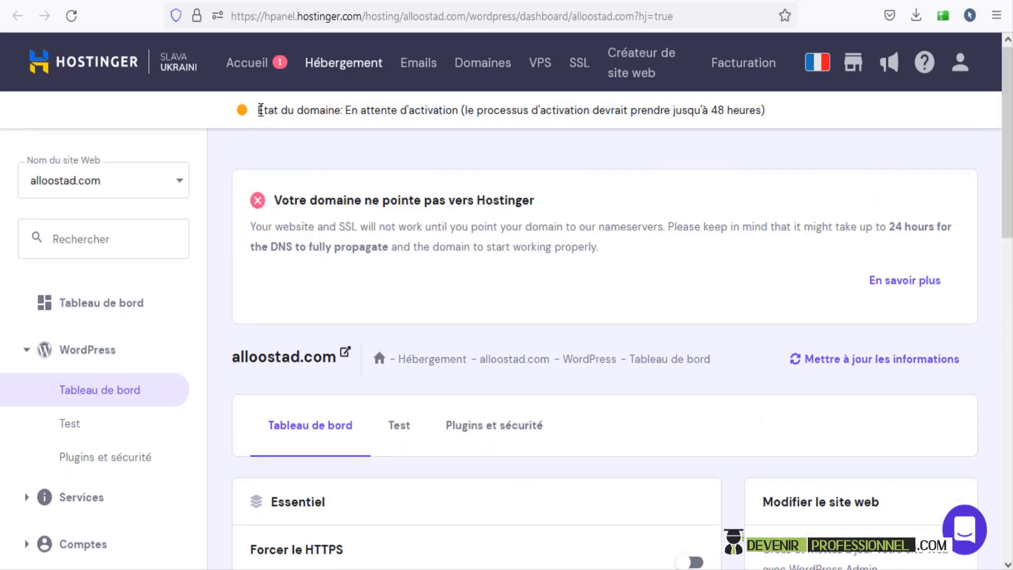
{"action": "left_click_drag", "start_coordinate": [259, 111], "coordinate": [785, 117]}
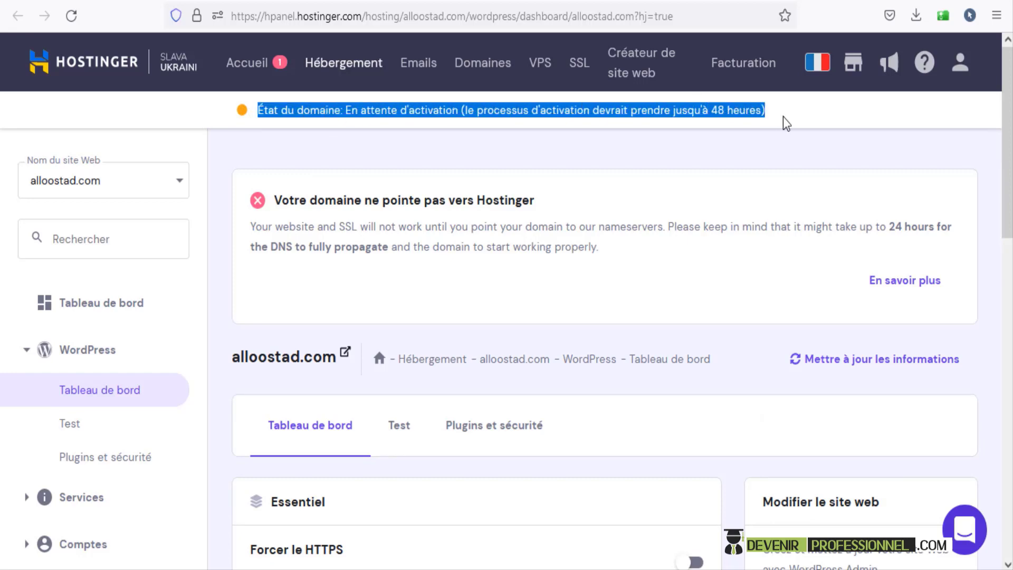
{"action": "left_click", "coordinate": [793, 117]}
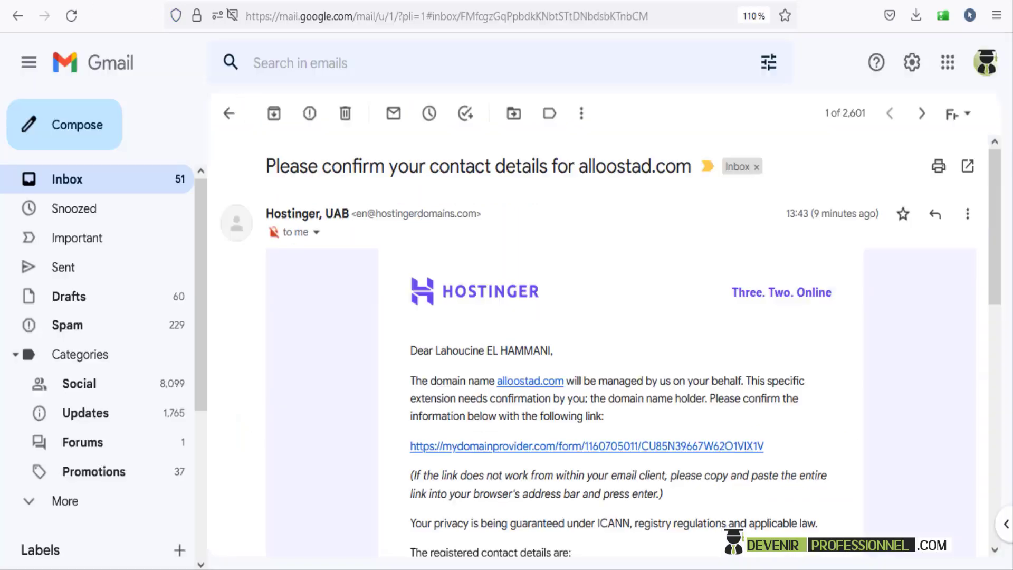
- Follow the confirmation link in Hostinger's Gmail message, declare the domain contact details true and submit the confirmation
{"action": "left_click", "coordinate": [555, 447]}
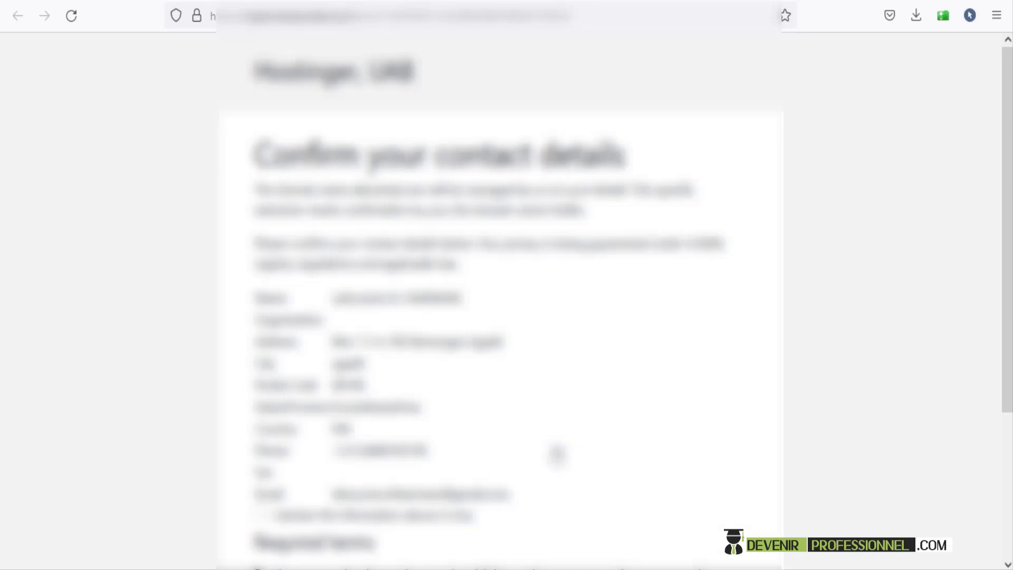
{"action": "left_click", "coordinate": [261, 514]}
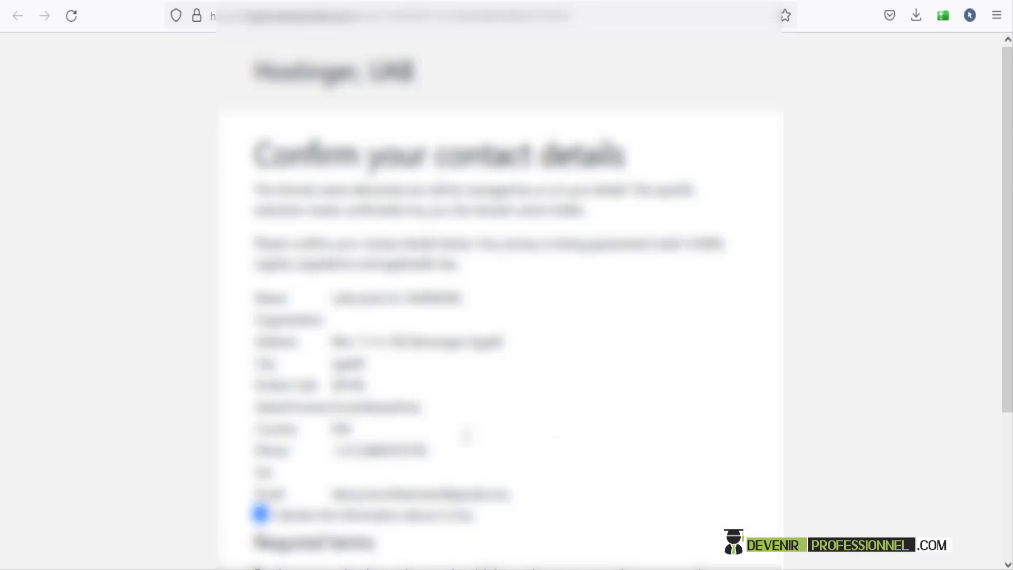
{"action": "scroll", "coordinate": [465, 435], "scroll_direction": "down", "scroll_amount": 4}
{"action": "scroll", "coordinate": [340, 452], "scroll_direction": "up", "scroll_amount": 3}
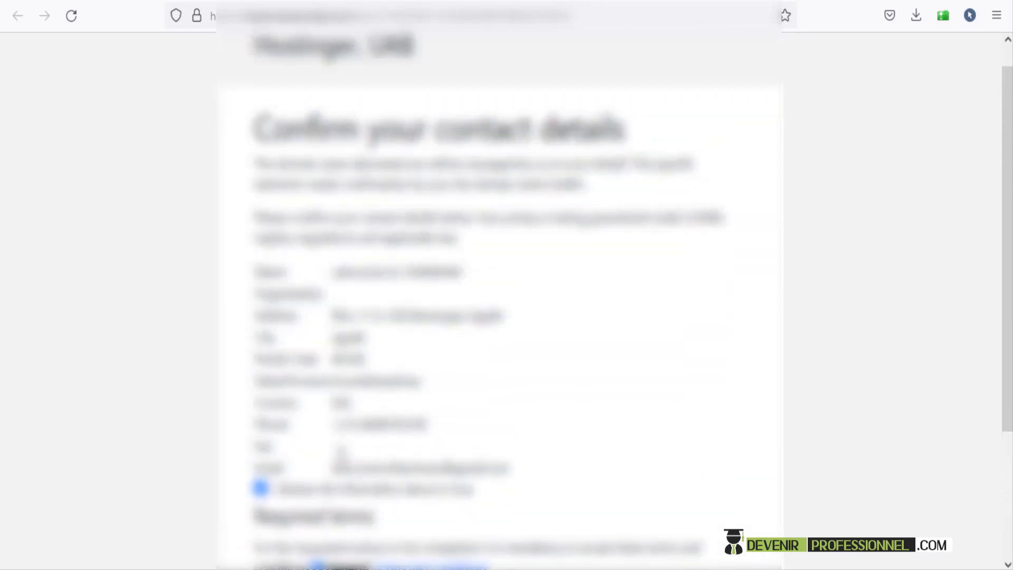
{"action": "scroll", "coordinate": [340, 453], "scroll_direction": "down", "scroll_amount": 2}
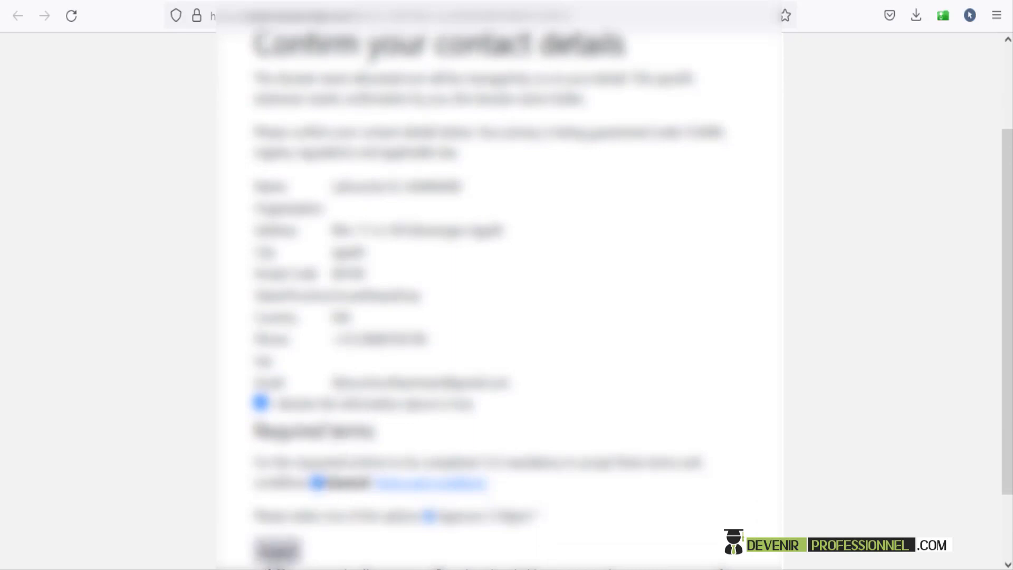
{"action": "left_click", "coordinate": [278, 550]}
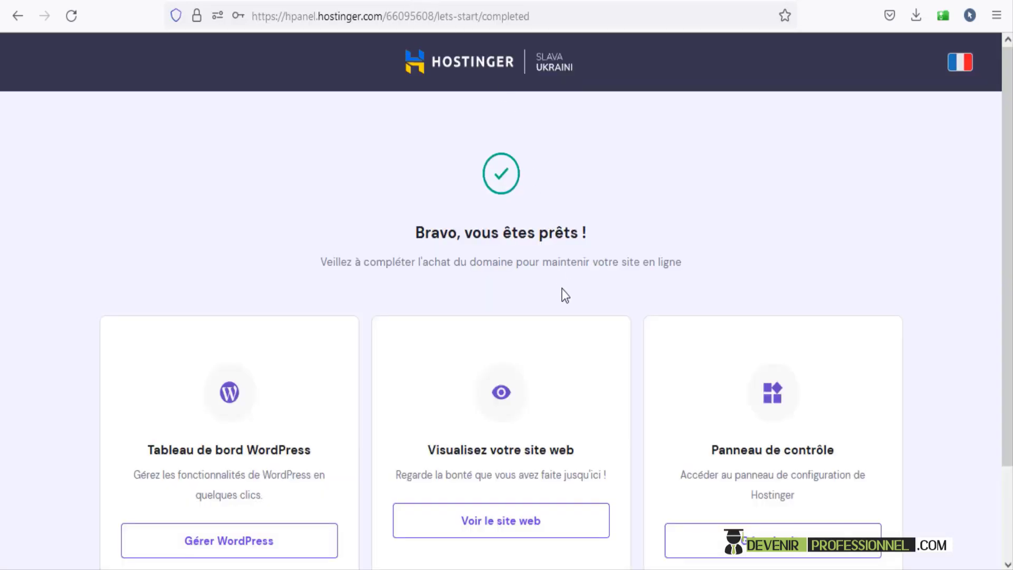
- Return to the alloostad.com WordPress dashboard in Hostinger and open the website for editing in WordPress Admin
{"action": "scroll", "coordinate": [564, 305], "scroll_direction": "down", "scroll_amount": 2}
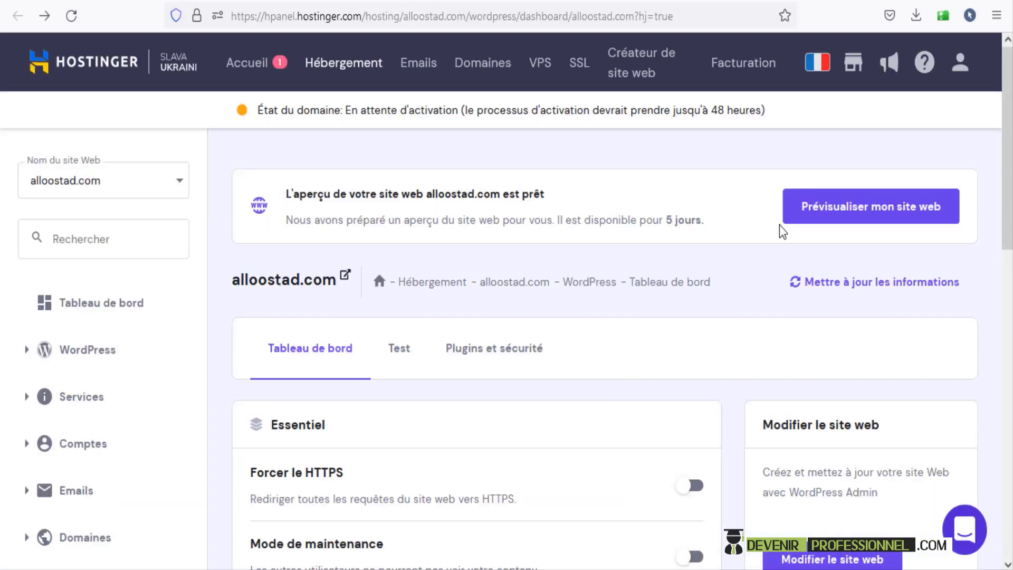
{"action": "scroll", "coordinate": [789, 252], "scroll_direction": "down", "scroll_amount": 3}
{"action": "left_click", "coordinate": [843, 393]}
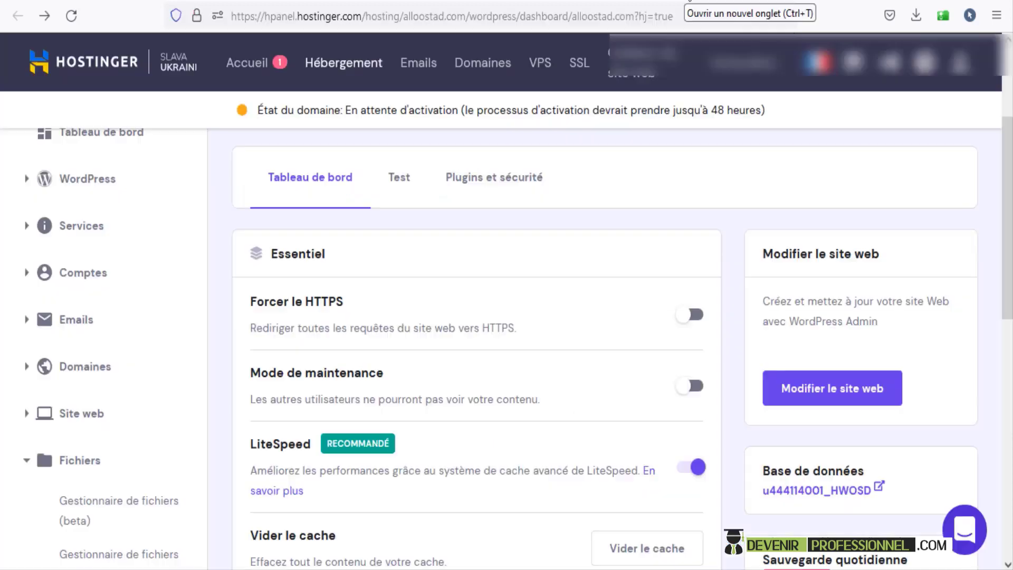
{"action": "left_click", "coordinate": [746, 0]}
{"action": "type", "text": "ww"}
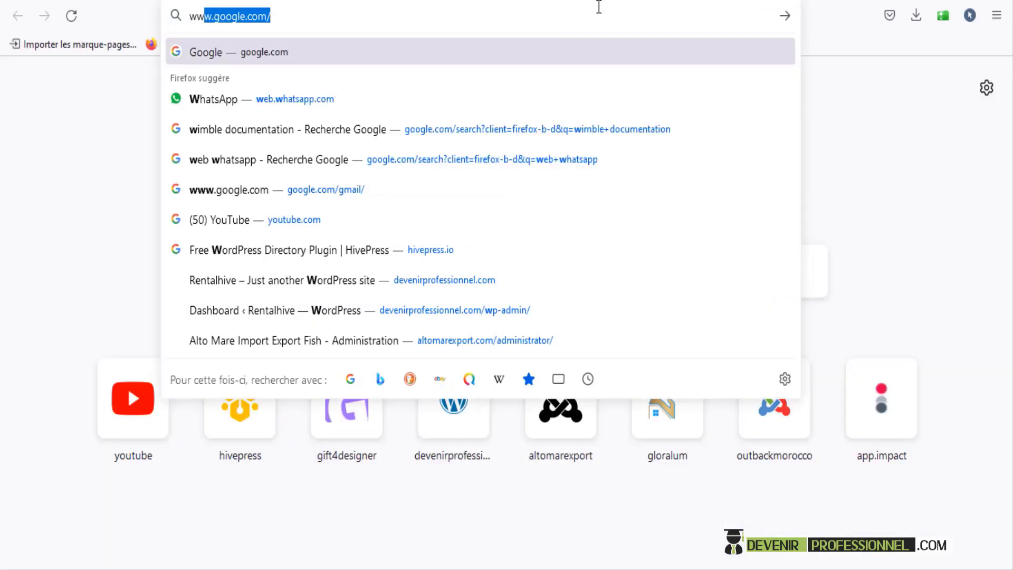
{"action": "type", "text": "w.allo"}
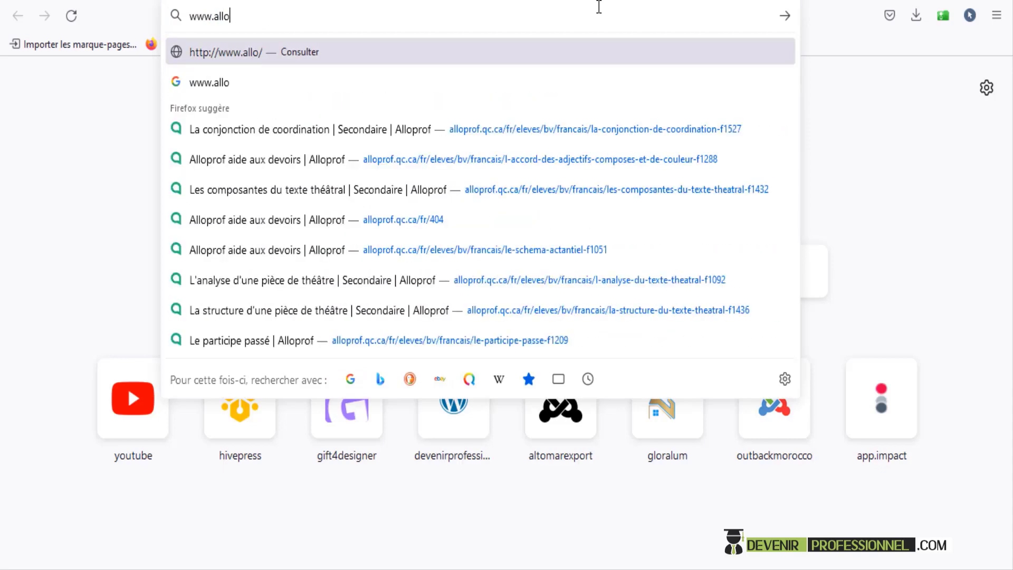
{"action": "type", "text": "ostad"}
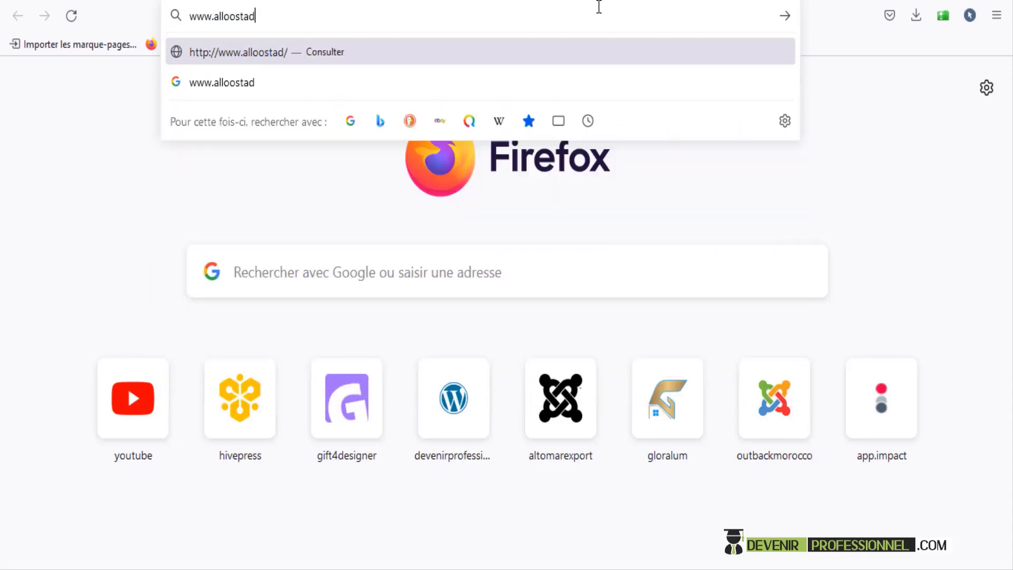
{"action": "type", "text": ".com/w"}
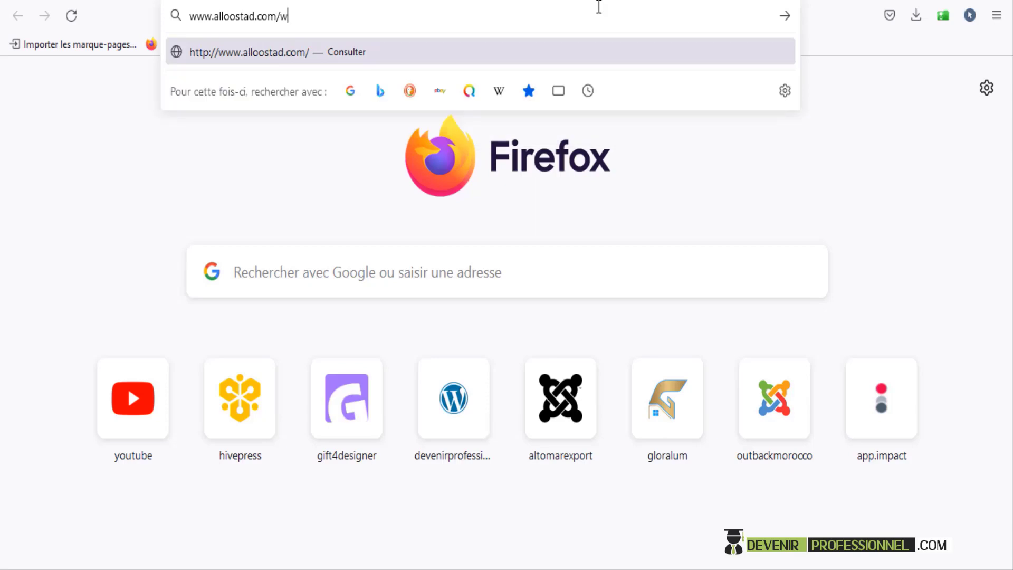
{"action": "type", "text": "p-admin"}
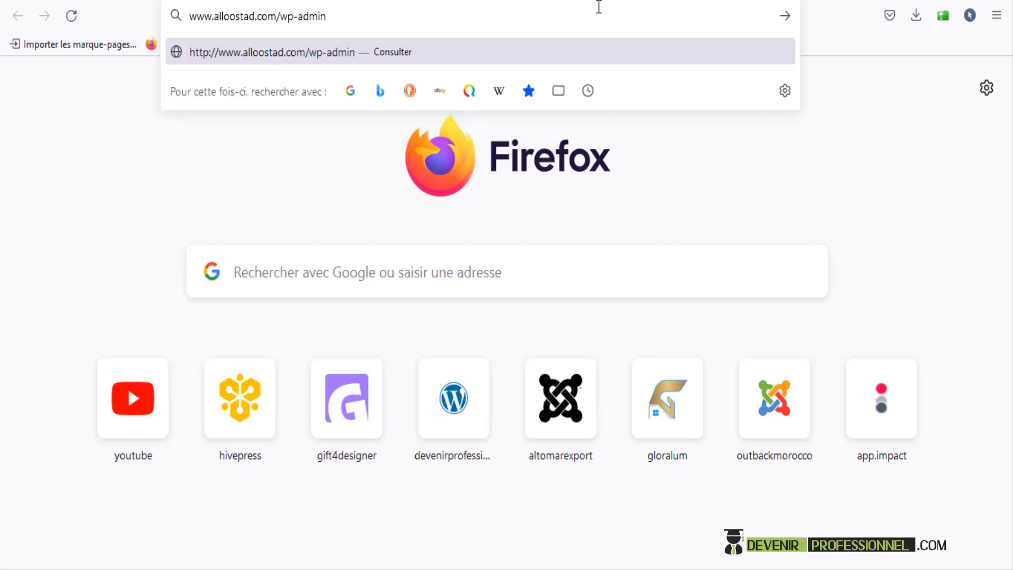
{"action": "key", "text": "Return"}
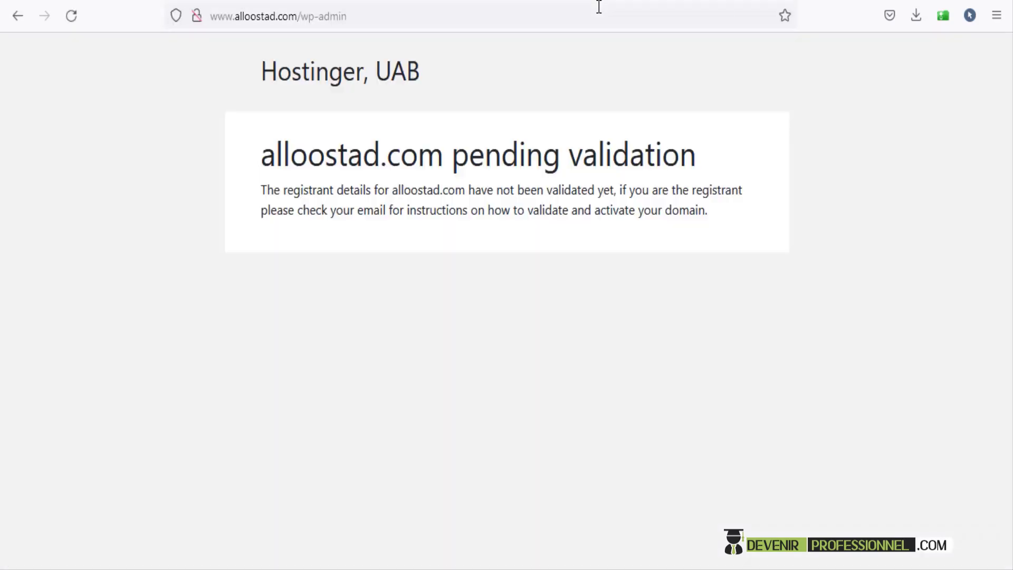
{"action": "key", "text": "alt+Left"}
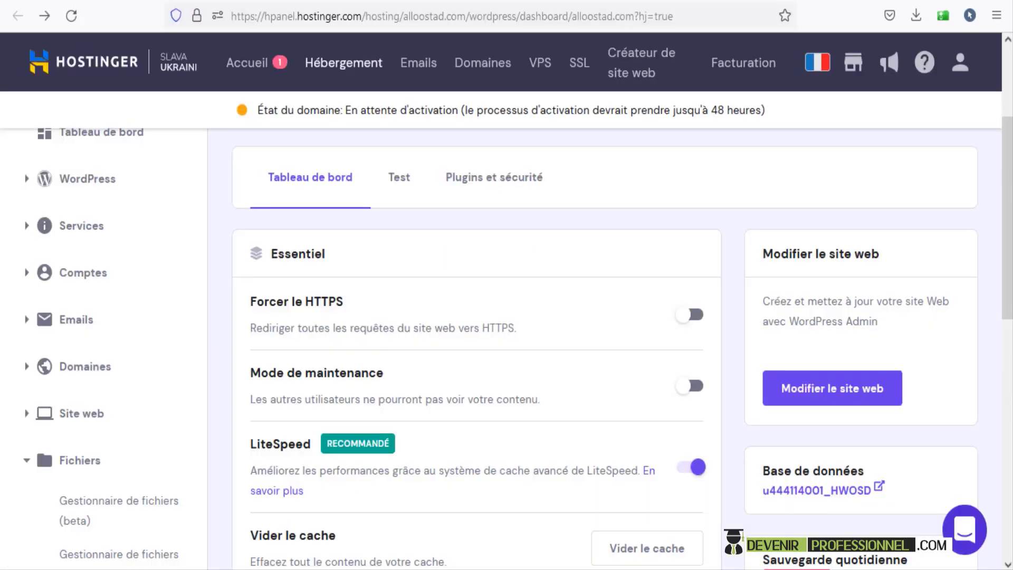
{"action": "left_click", "coordinate": [821, 400]}
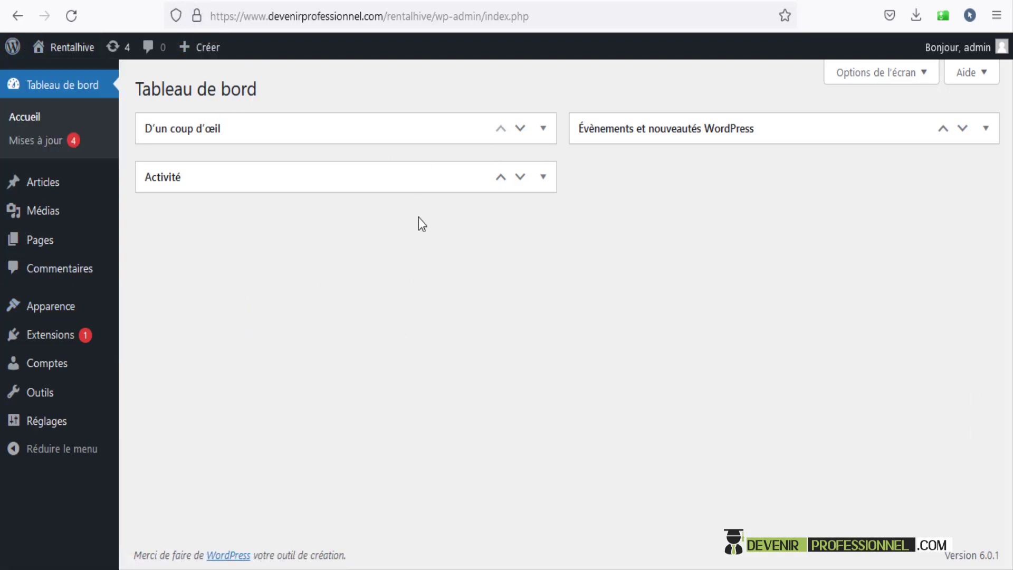
- Go to the WordPress admin address devenirprofessionnel.com/wp-admin/ in a new browser tab
{"action": "key", "text": "ctrl+t"}
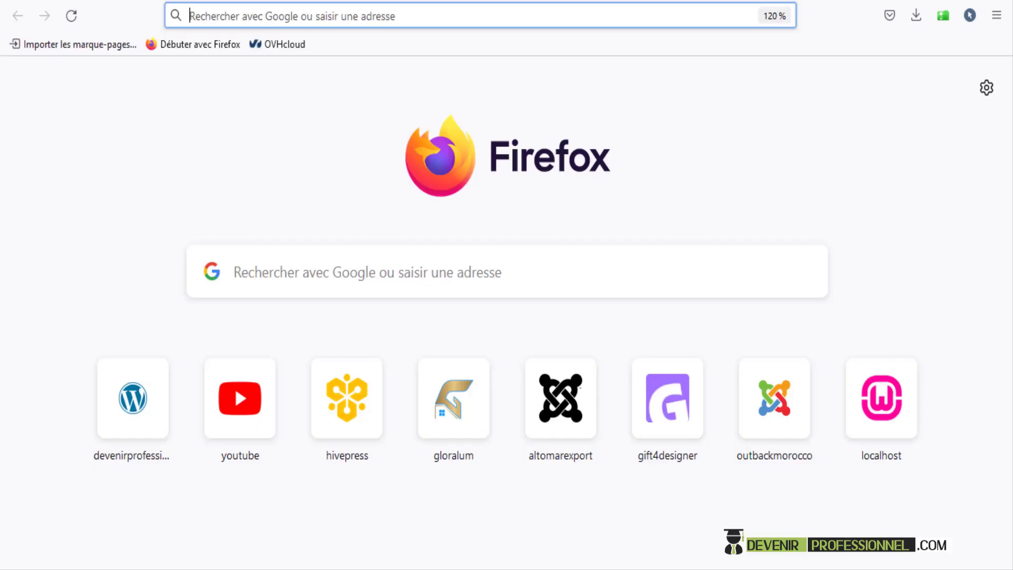
{"action": "type", "text": "w"}
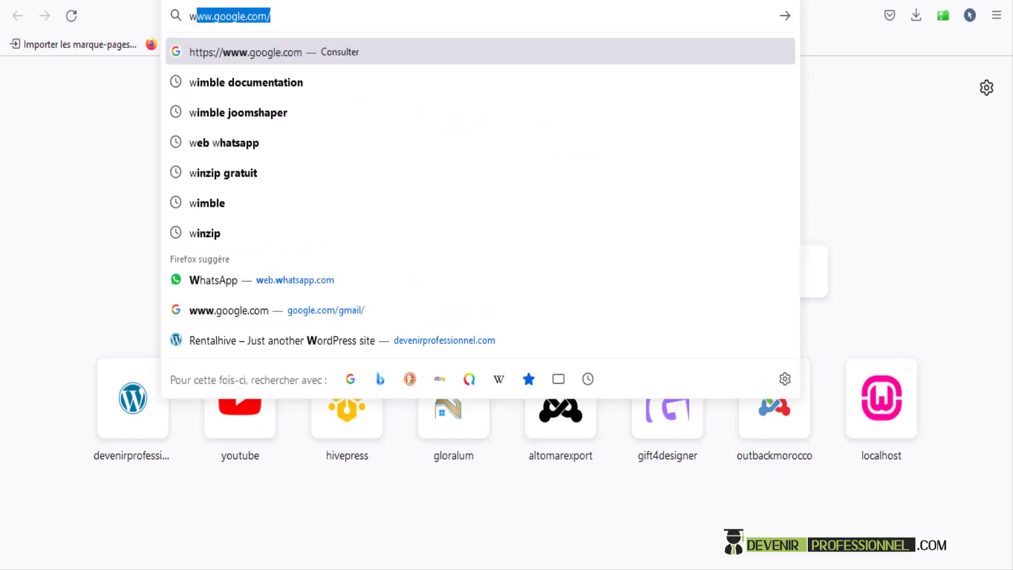
{"action": "key", "text": "BackSpace"}
{"action": "key", "text": "BackSpace"}
{"action": "type", "text": "d"}
{"action": "key", "text": "End"}
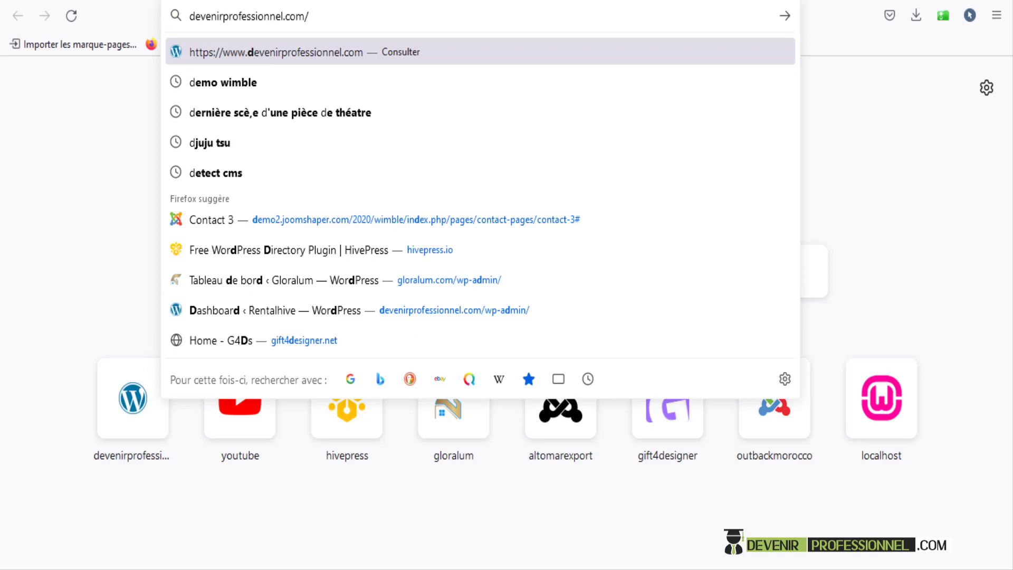
{"action": "type", "text": "wp-admin/"}
{"action": "key", "text": "End"}
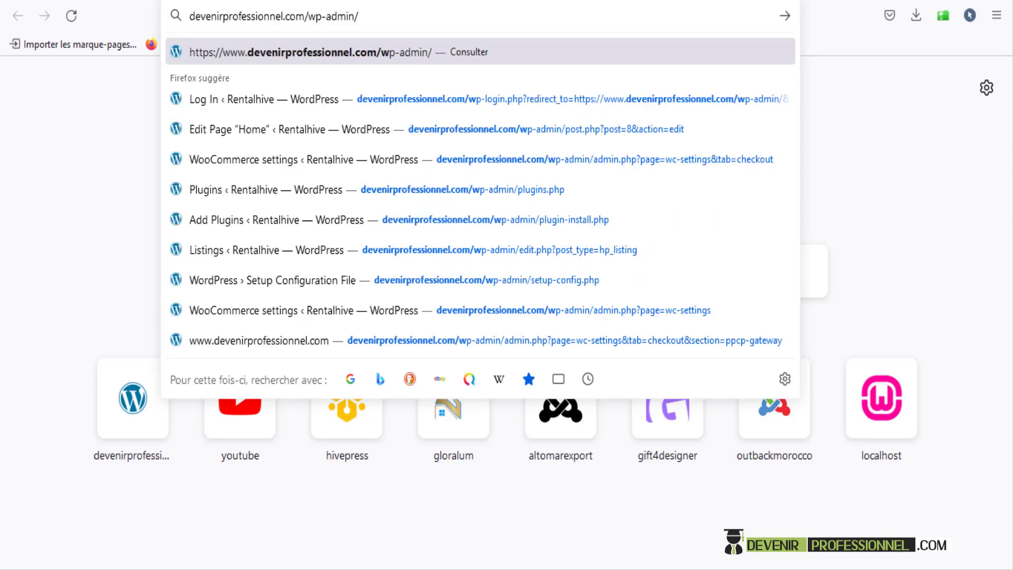
{"action": "key", "text": "Return"}
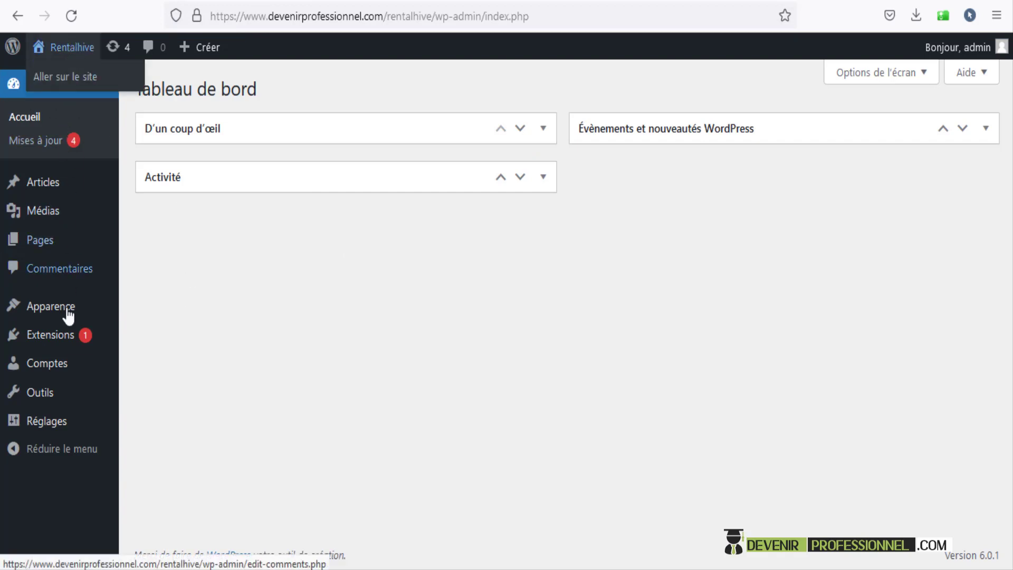
- Open the form for uploading a theme in .zip format and browse for the theme file
{"action": "mouse_move", "coordinate": [63, 315]}
{"action": "left_click", "coordinate": [150, 309]}
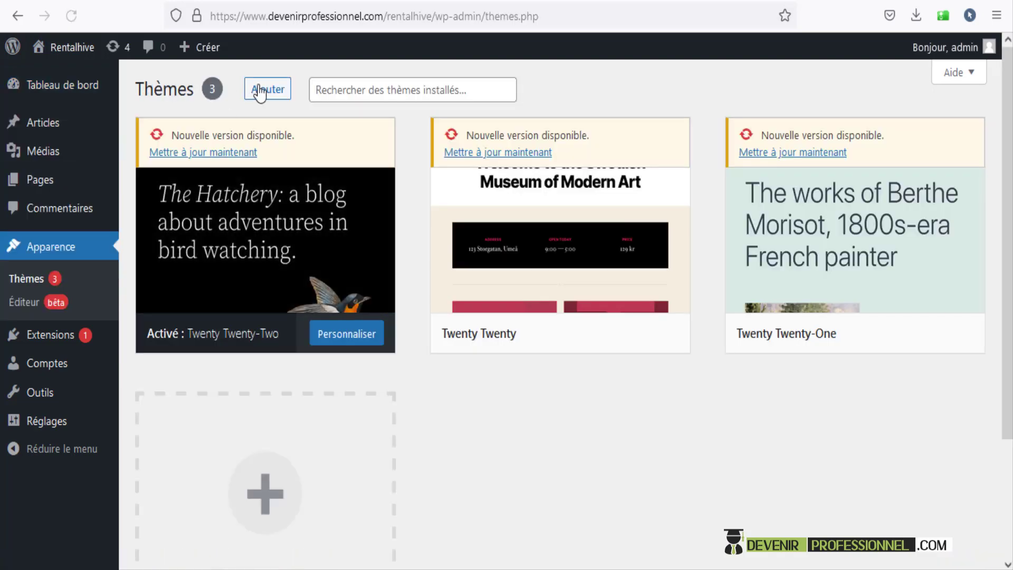
{"action": "left_click", "coordinate": [265, 92]}
{"action": "left_click", "coordinate": [336, 90]}
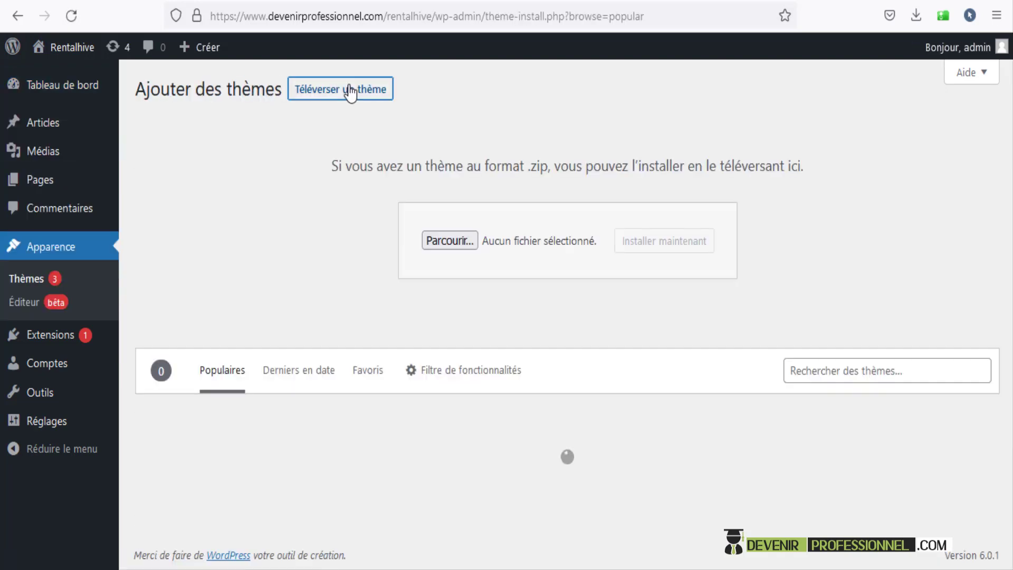
{"action": "left_click", "coordinate": [442, 241]}
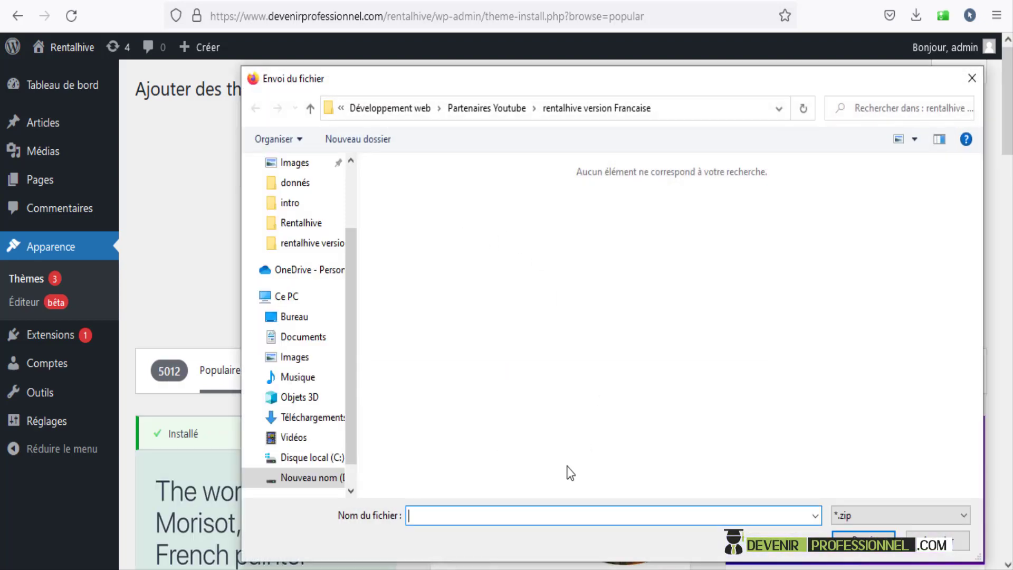
- Choose rentalhive.zip from C:\Users\user\Desktop\Rentalhive\Rentalhive\Rentalhive\theme, then install and activate the theme
{"action": "type", "text": "C:\\Users\\user\\Desktop\\Rentalhive\\Rentalhive\\Rentalhive\\theme"}
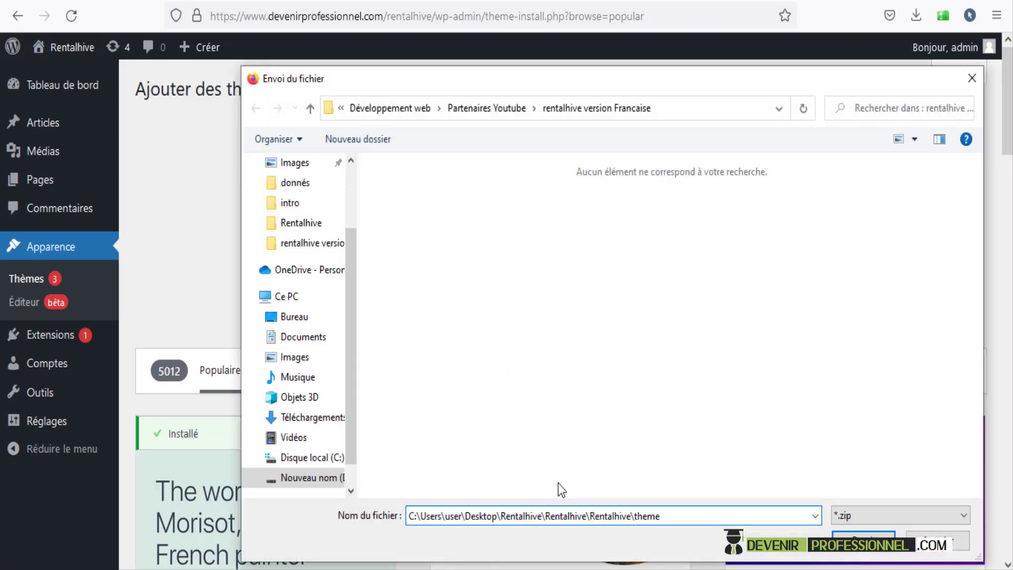
{"action": "key", "text": "Return"}
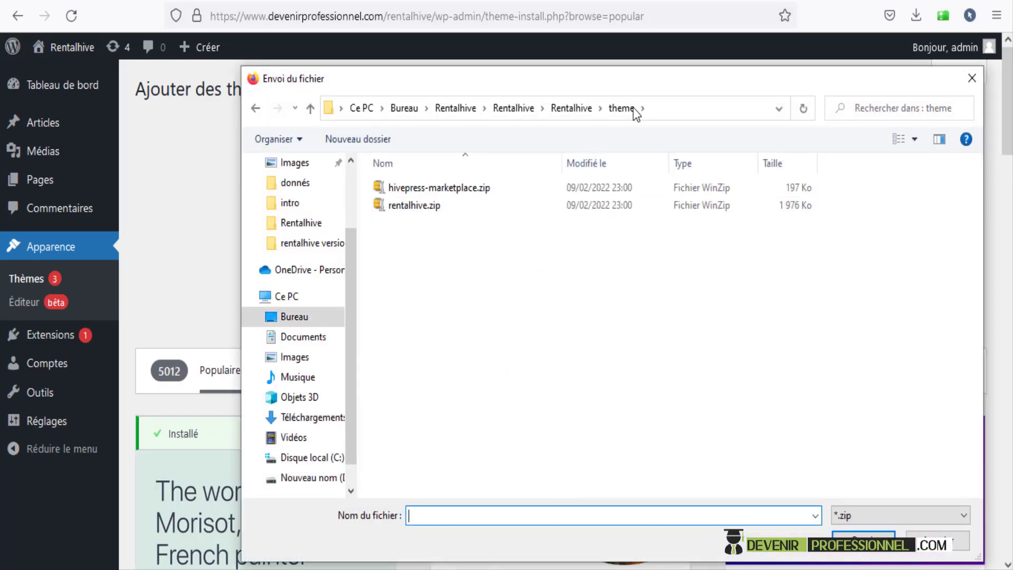
{"action": "left_click", "coordinate": [408, 208]}
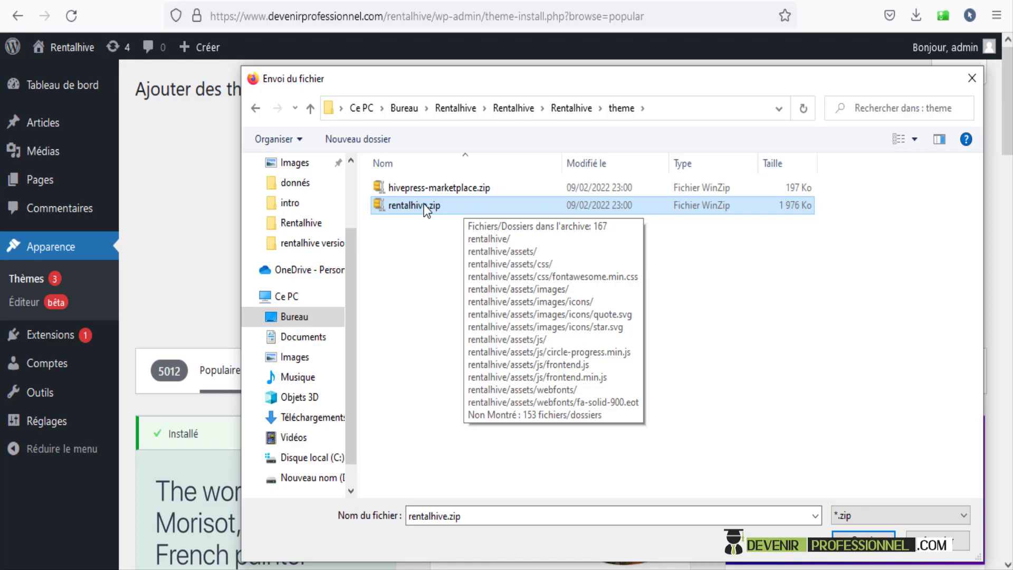
{"action": "left_click", "coordinate": [856, 551]}
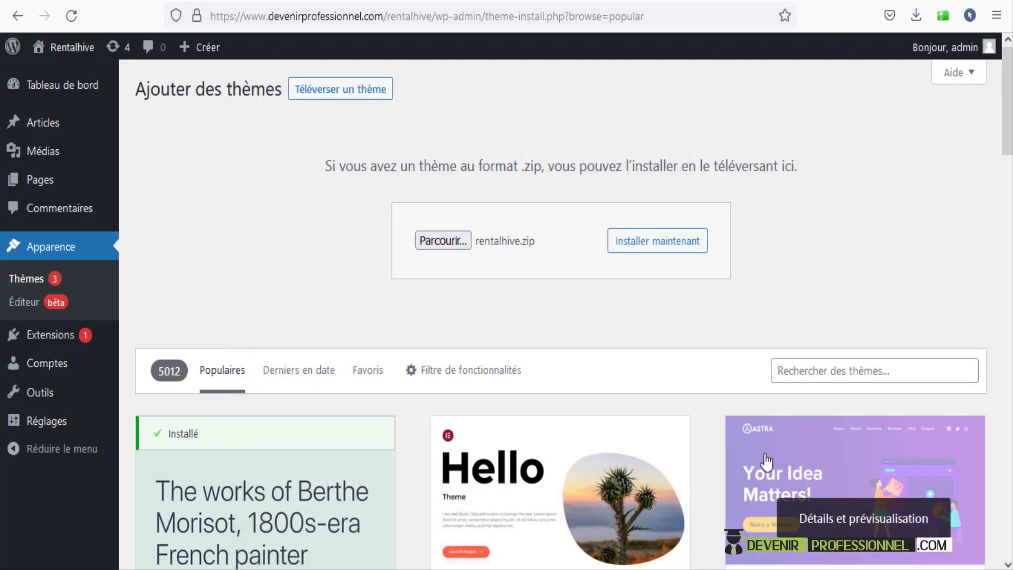
{"action": "left_click", "coordinate": [669, 248]}
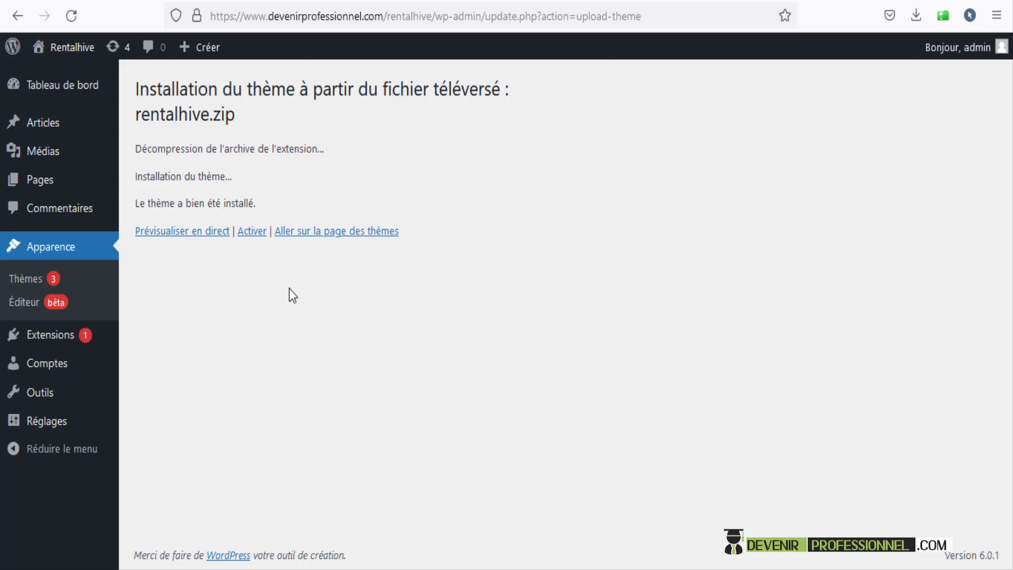
{"action": "left_click", "coordinate": [251, 232]}
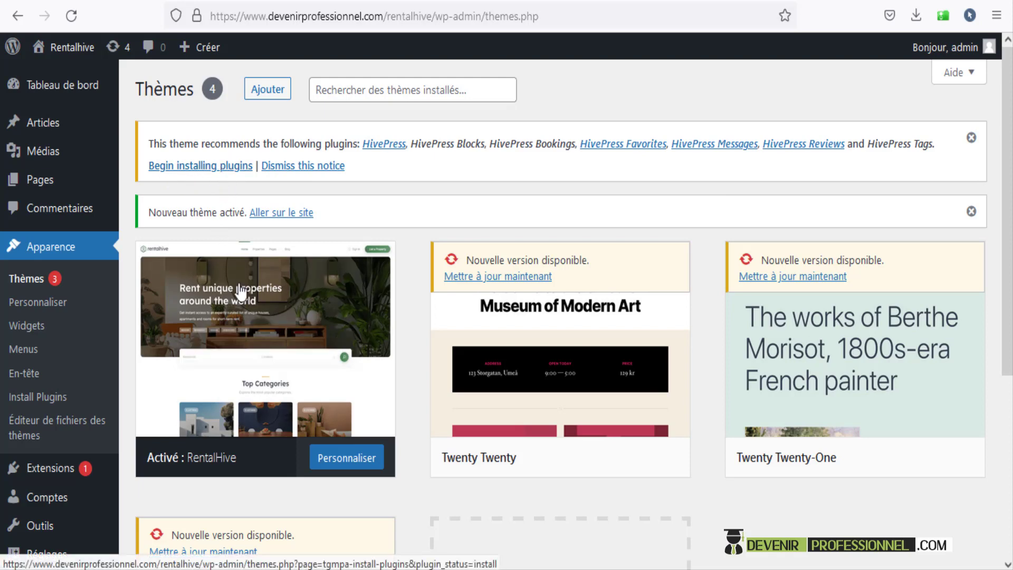
- View the RentalHive theme's details and open its required plugins installer from there
{"action": "mouse_move", "coordinate": [256, 357]}
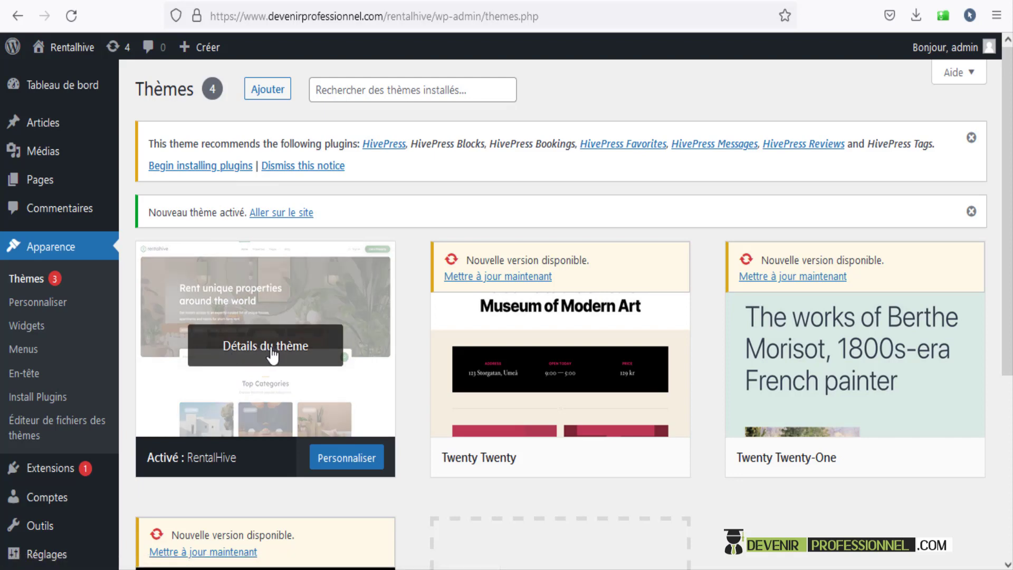
{"action": "left_click", "coordinate": [266, 357]}
{"action": "scroll", "coordinate": [734, 407], "scroll_direction": "down", "scroll_amount": 1}
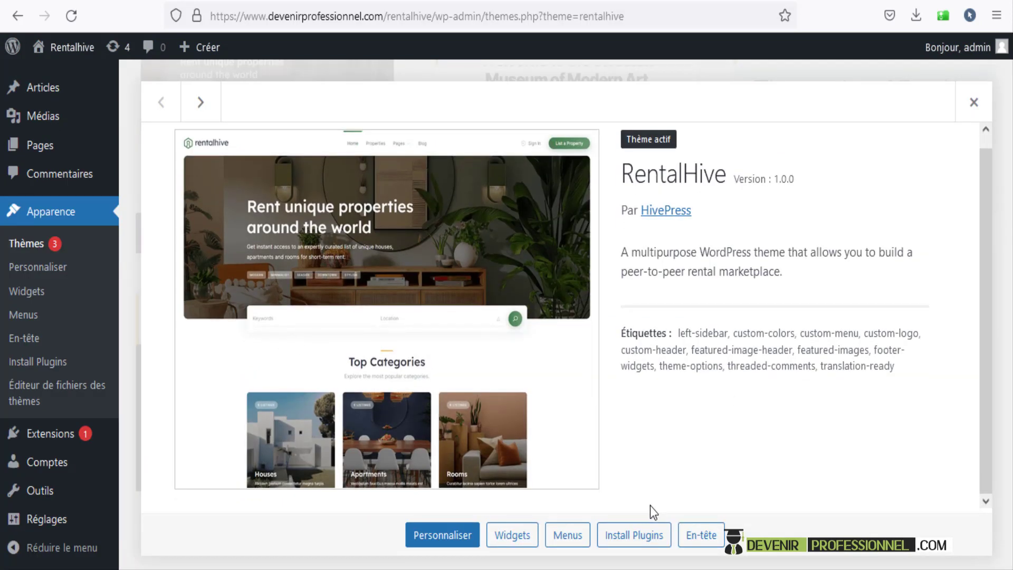
{"action": "left_click", "coordinate": [643, 537]}
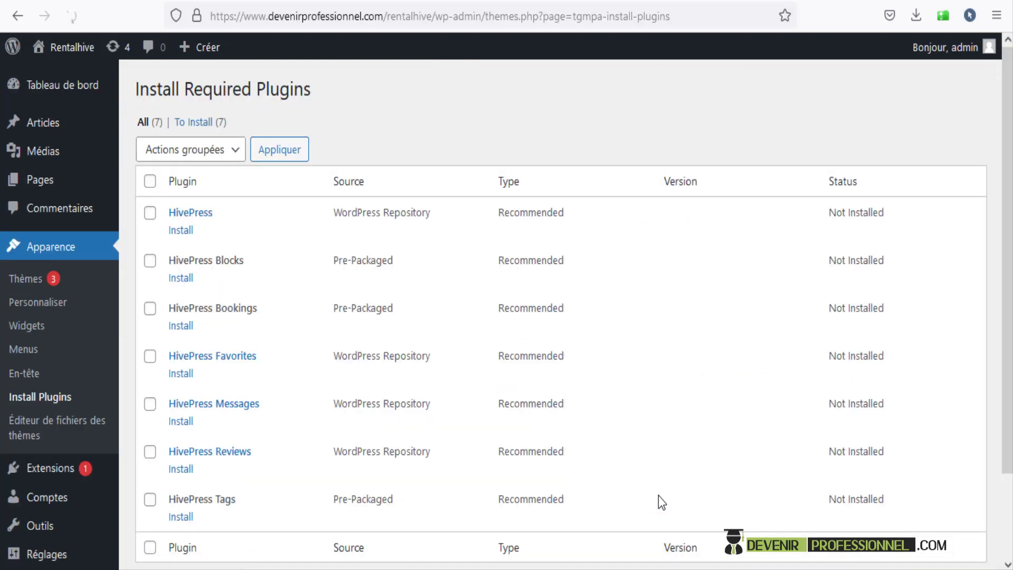
- Select all the listed HivePress plugins and install them with a bulk action
{"action": "scroll", "coordinate": [660, 383], "scroll_direction": "down", "scroll_amount": 2}
{"action": "scroll", "coordinate": [203, 364], "scroll_direction": "up", "scroll_amount": 3}
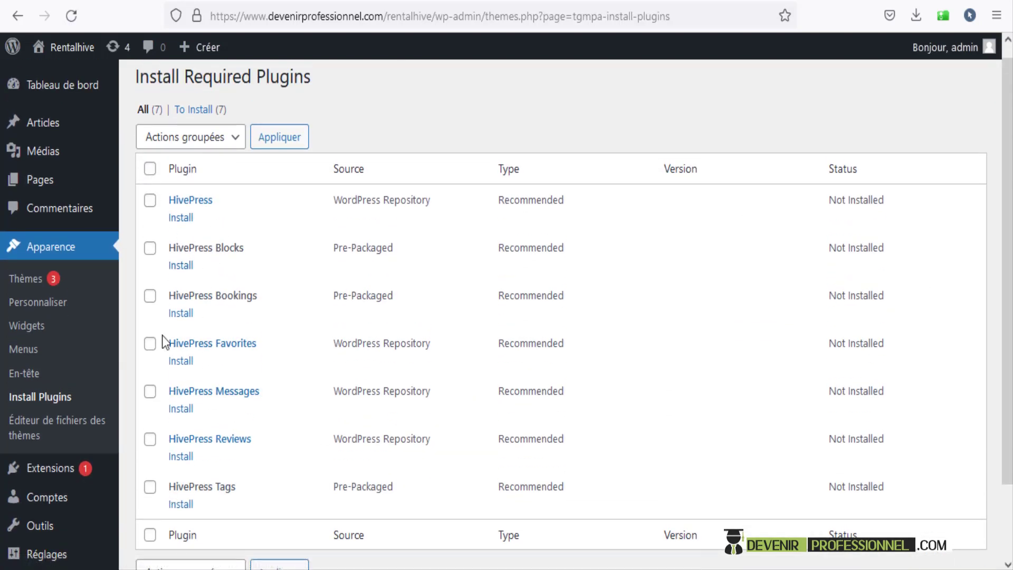
{"action": "left_click", "coordinate": [151, 170]}
{"action": "left_click", "coordinate": [218, 139]}
{"action": "left_click", "coordinate": [167, 190]}
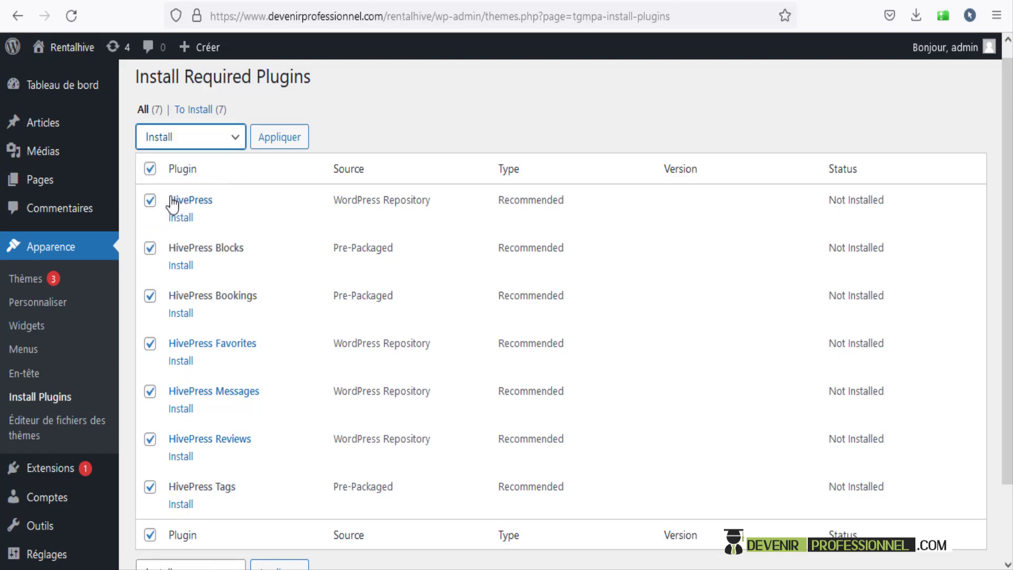
{"action": "left_click", "coordinate": [297, 145]}
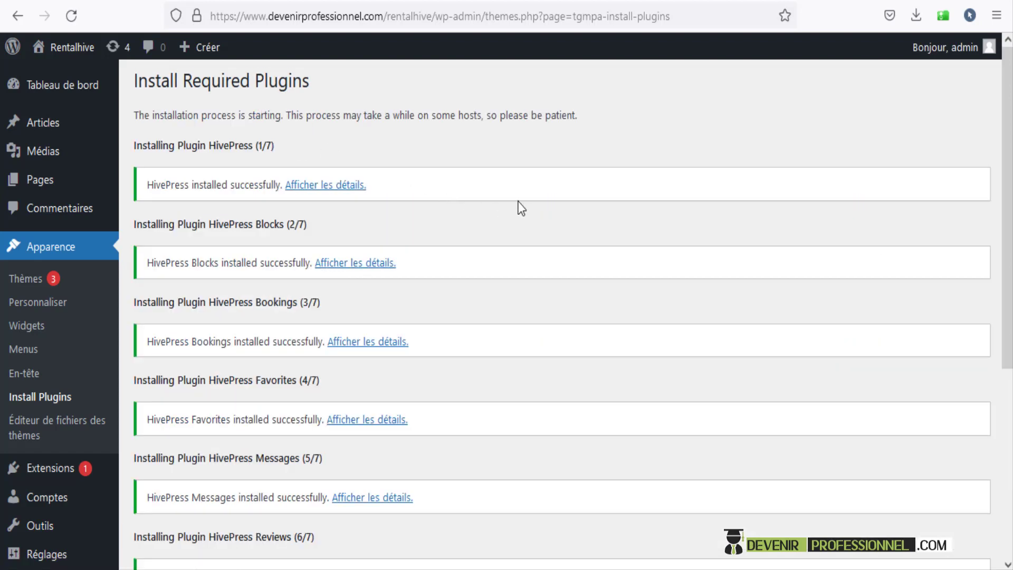
- Return to the required plugins installer and bulk-activate all the installed HivePress plugins
{"action": "scroll", "coordinate": [520, 208], "scroll_direction": "down", "scroll_amount": 5}
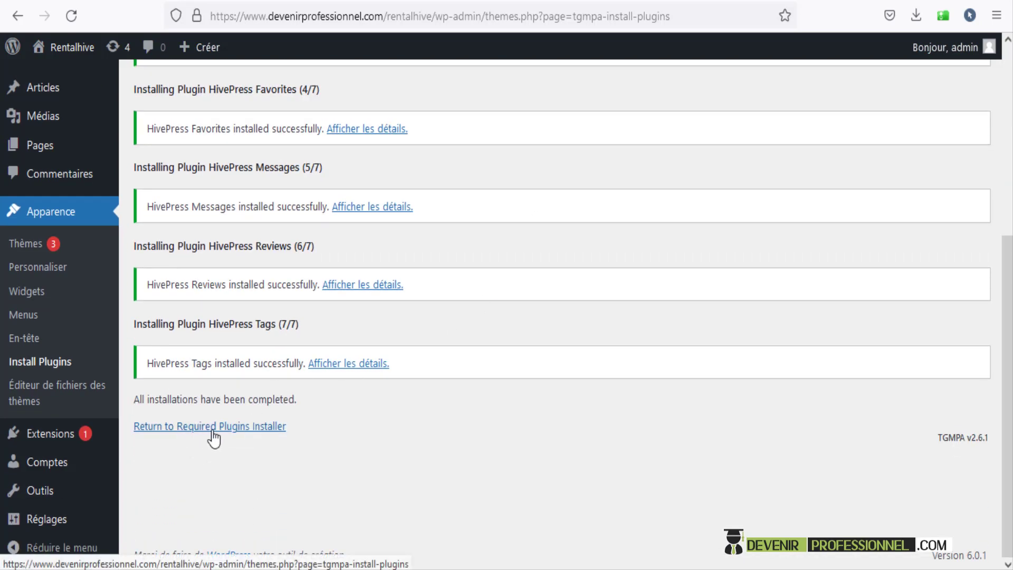
{"action": "left_click", "coordinate": [230, 433]}
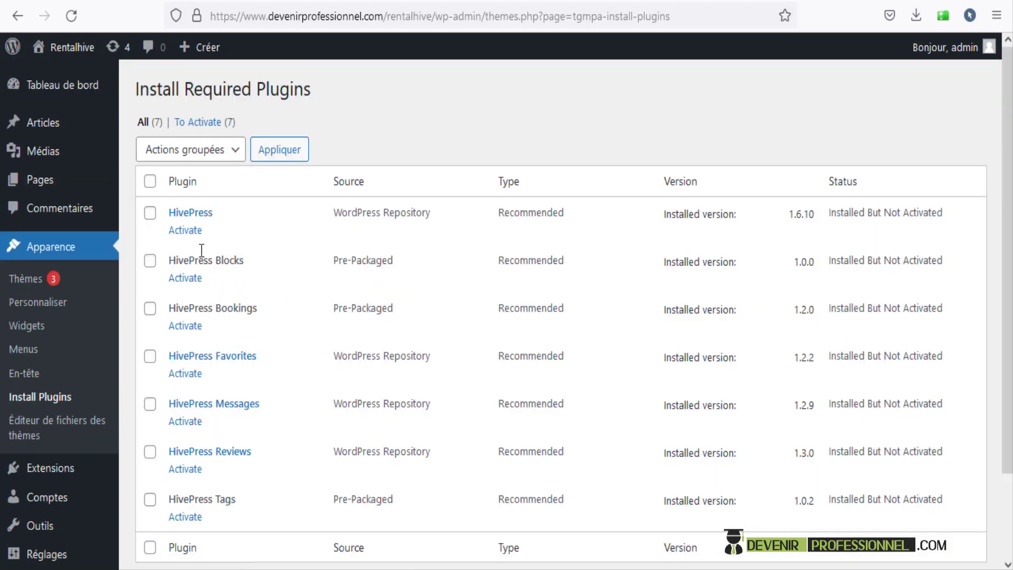
{"action": "left_click", "coordinate": [154, 182]}
{"action": "left_click", "coordinate": [153, 182]}
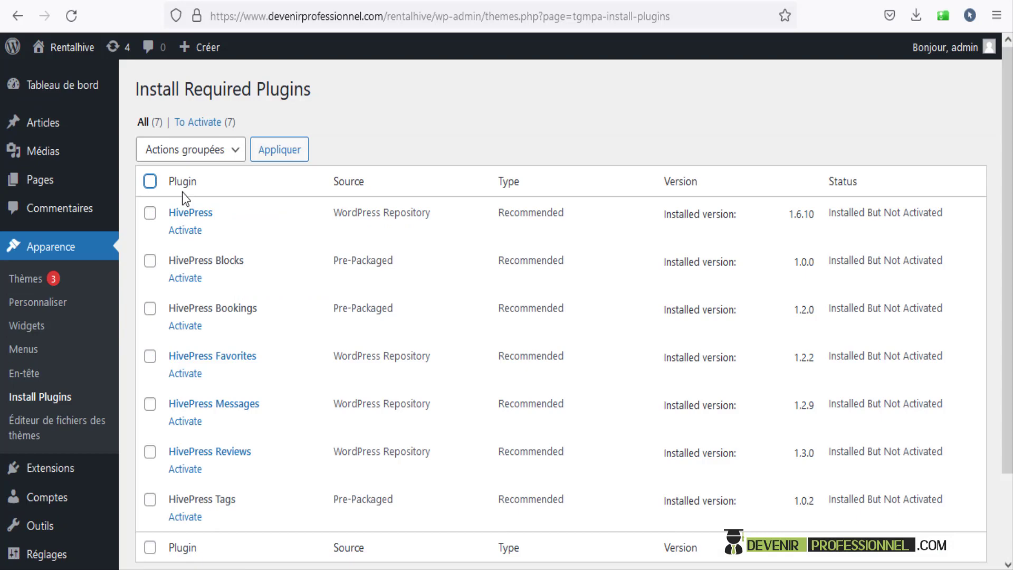
{"action": "left_click", "coordinate": [150, 183]}
{"action": "left_click", "coordinate": [231, 155]}
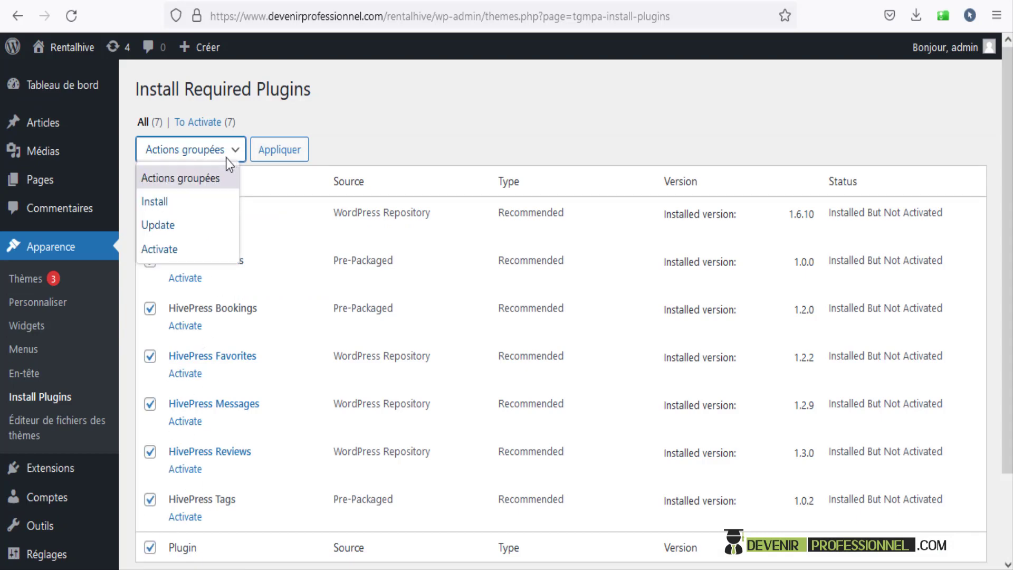
{"action": "left_click", "coordinate": [177, 249]}
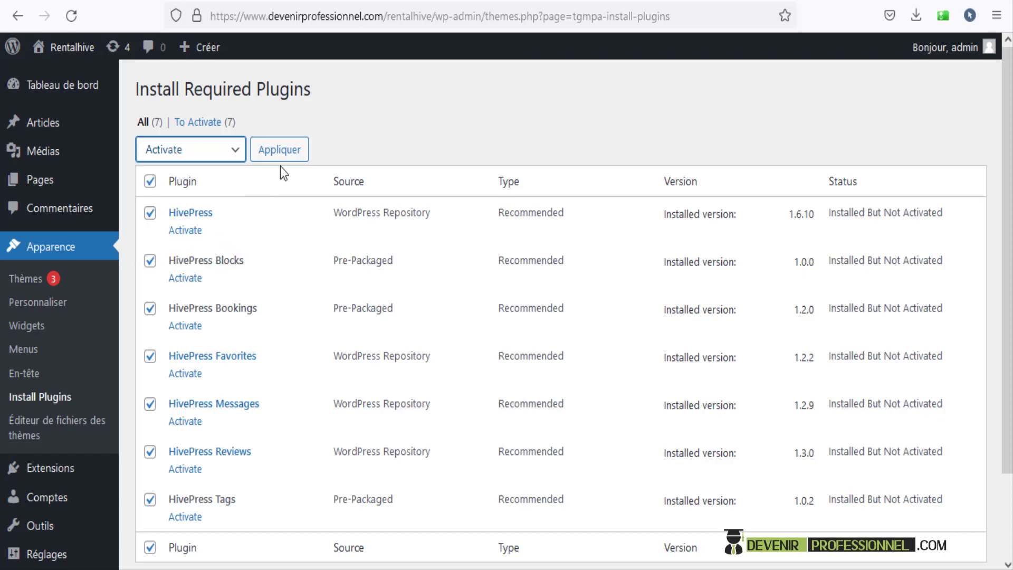
{"action": "left_click", "coordinate": [280, 150]}
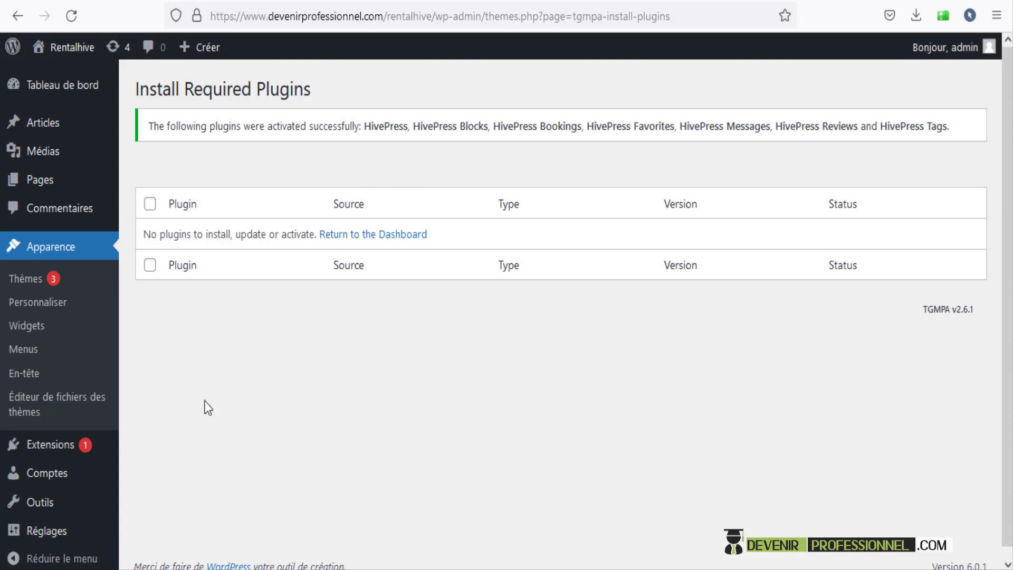
- Go to the page for adding new plugins and get ready to search by keyword
{"action": "scroll", "coordinate": [202, 348], "scroll_direction": "down", "scroll_amount": 1}
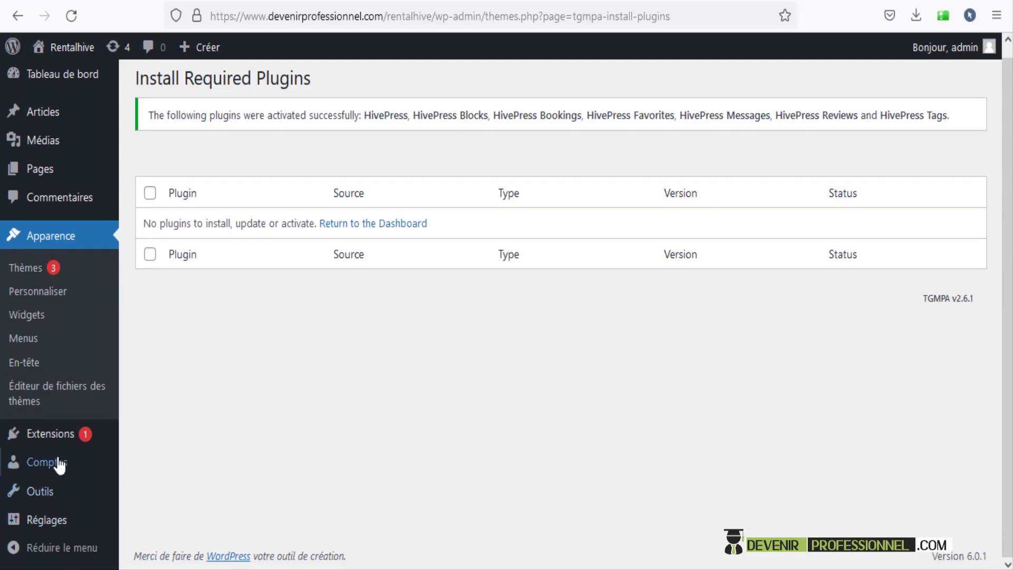
{"action": "mouse_move", "coordinate": [41, 437]}
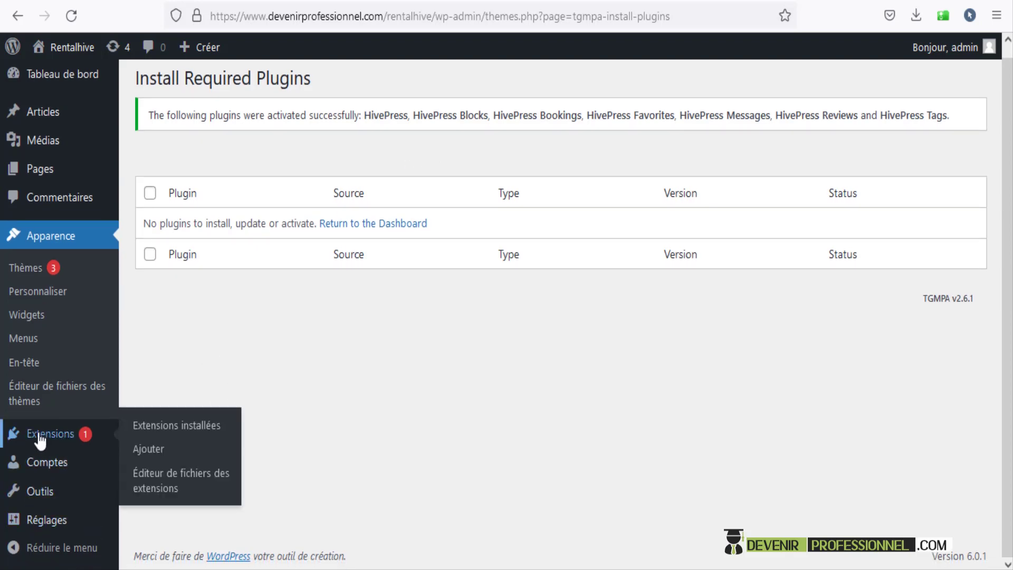
{"action": "left_click", "coordinate": [158, 452]}
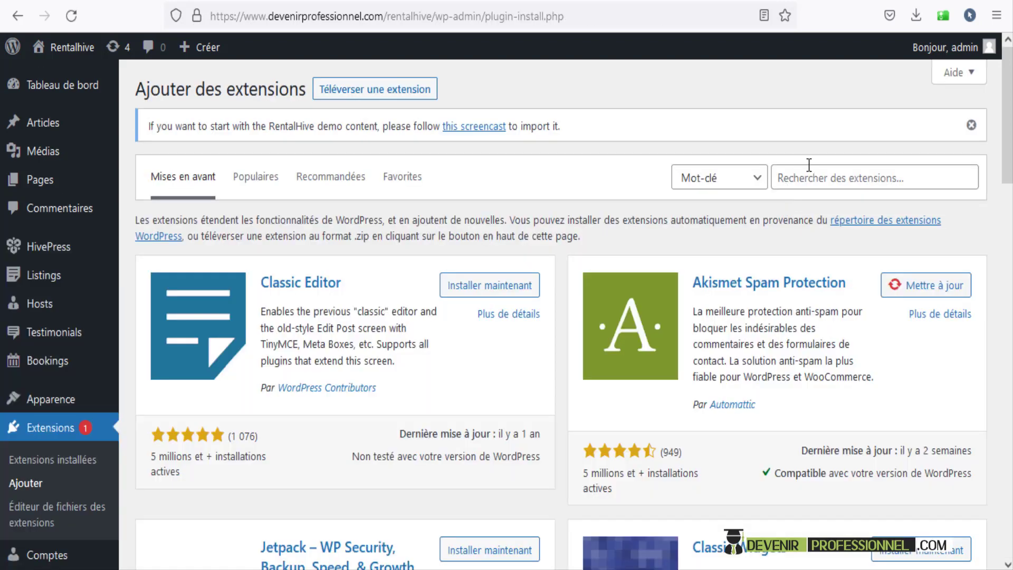
{"action": "left_click", "coordinate": [822, 182]}
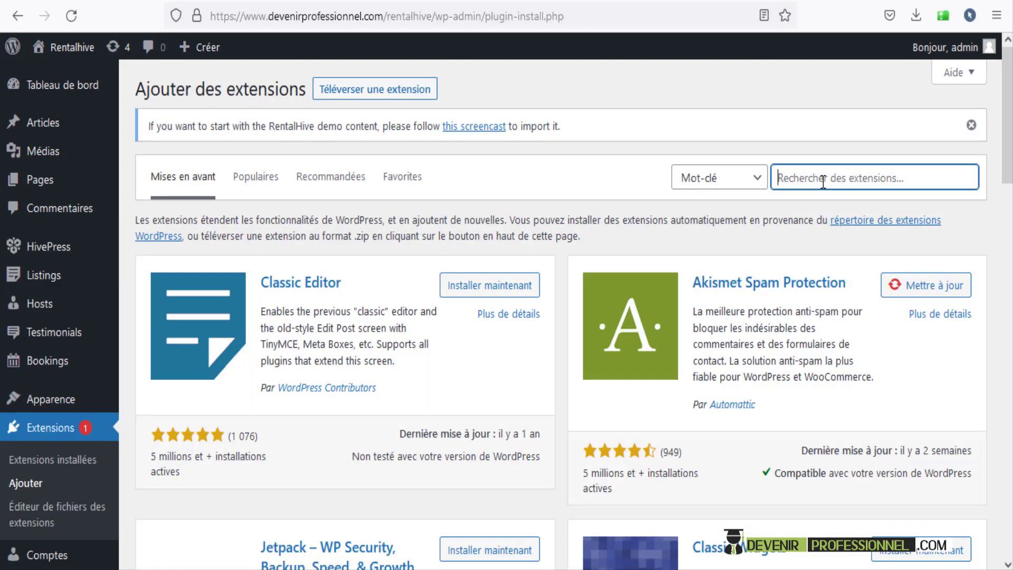
{"action": "type", "text": "imp"}
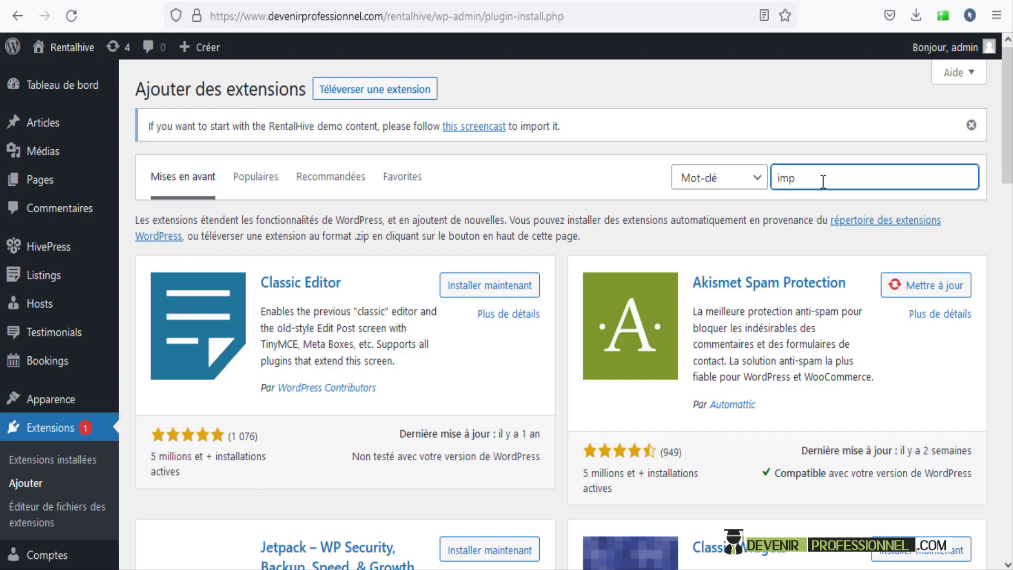
{"action": "type", "text": "port"}
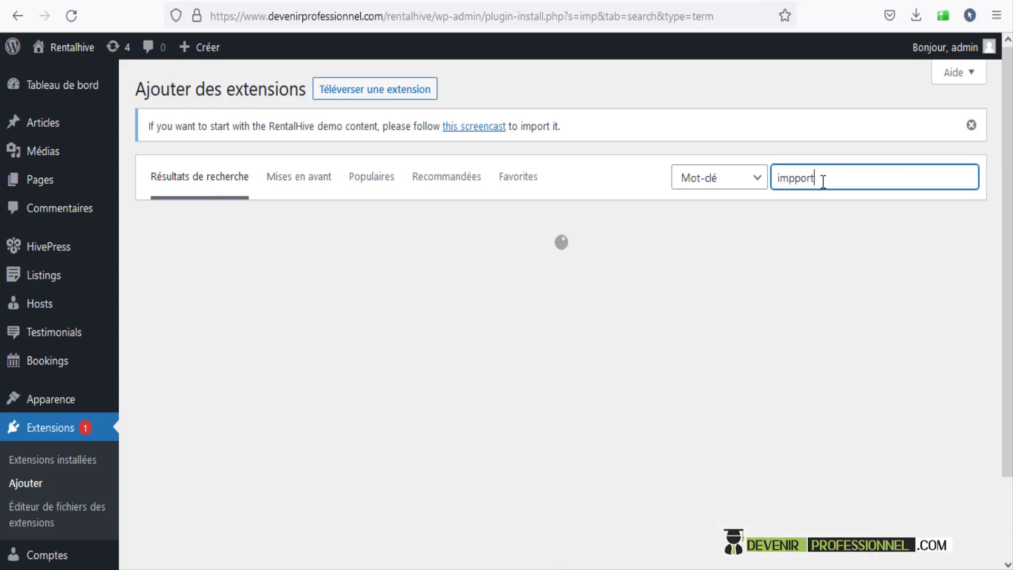
{"action": "key", "text": "BackSpace"}
{"action": "key", "text": "BackSpace"}
{"action": "key", "text": "BackSpace"}
{"action": "key", "text": "BackSpace"}
{"action": "key", "text": "BackSpace"}
{"action": "key", "text": "BackSpace"}
{"action": "key", "text": "BackSpace"}
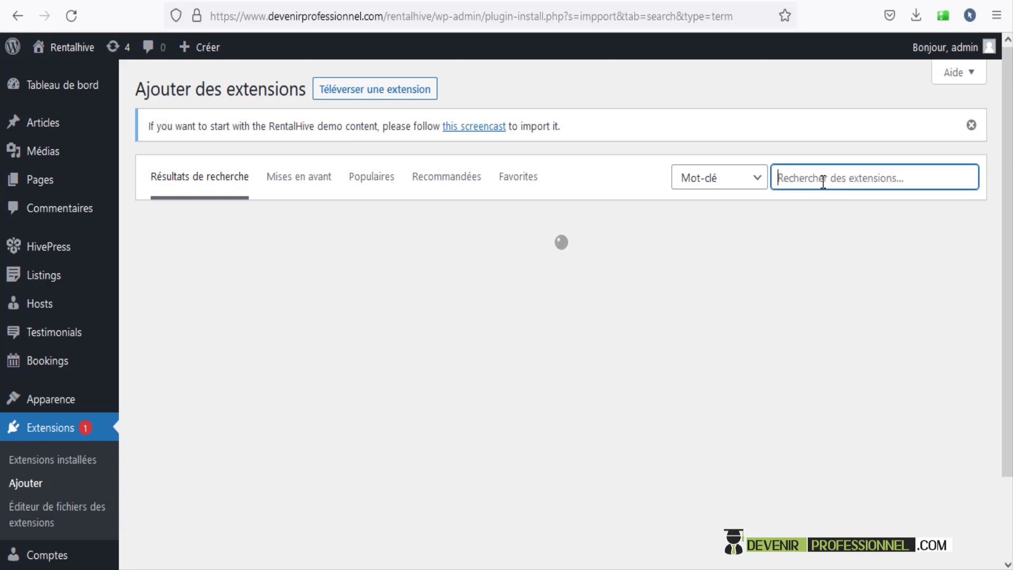
- Search the plugins for "one click demo", then install and activate One Click Demo Import
{"action": "type", "text": "demo"}
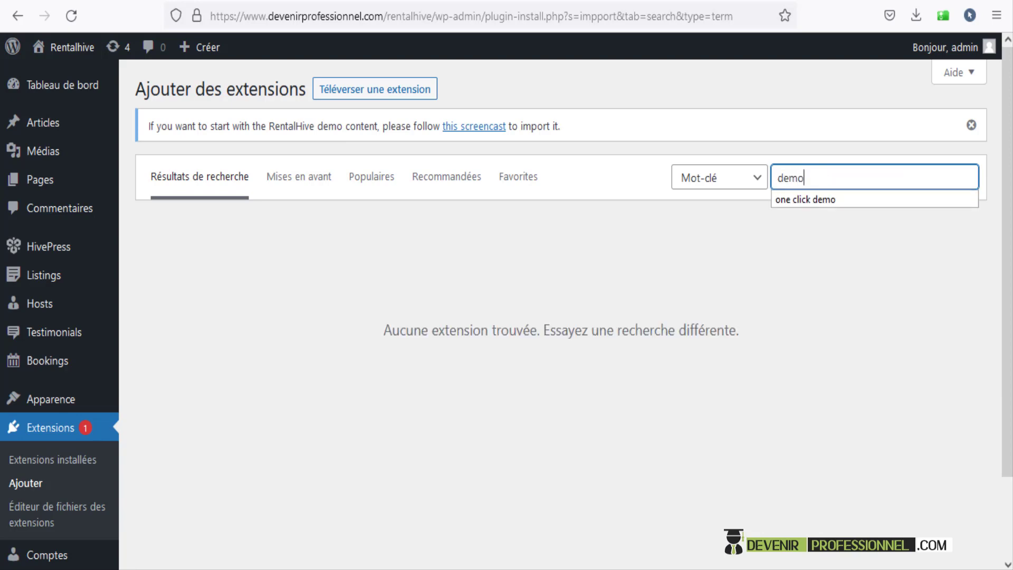
{"action": "left_click", "coordinate": [827, 199]}
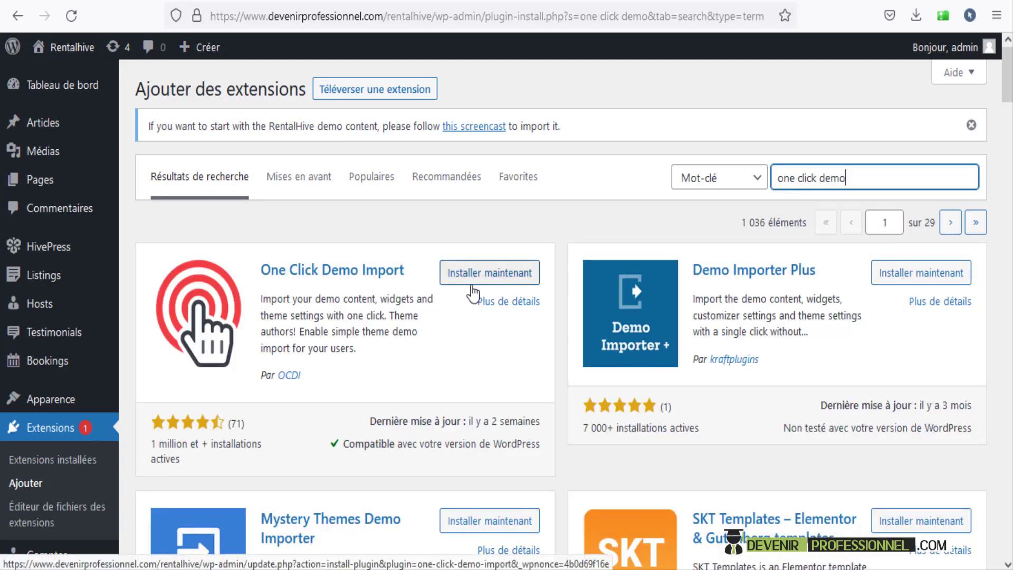
{"action": "left_click", "coordinate": [481, 280]}
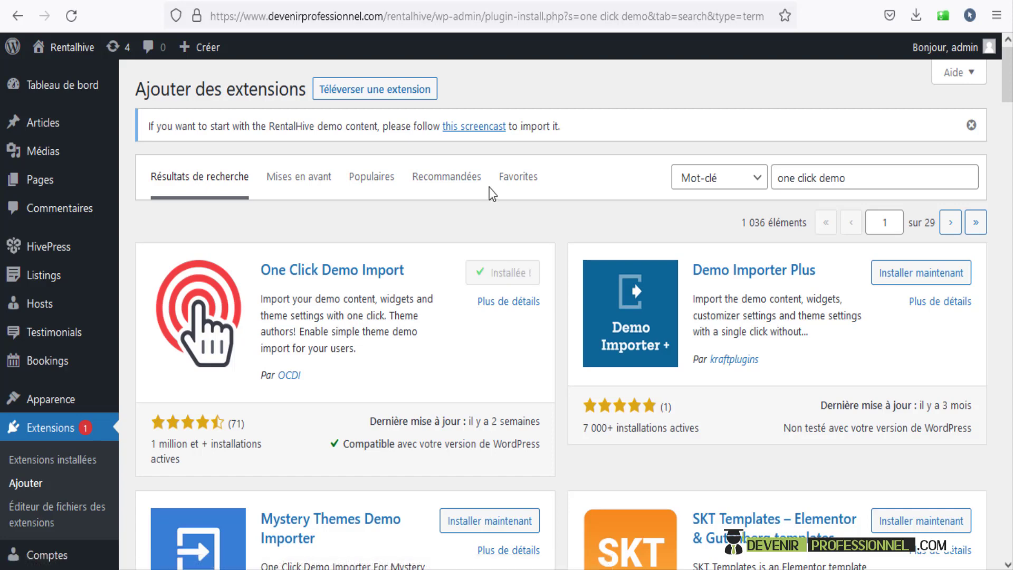
{"action": "left_click", "coordinate": [516, 277]}
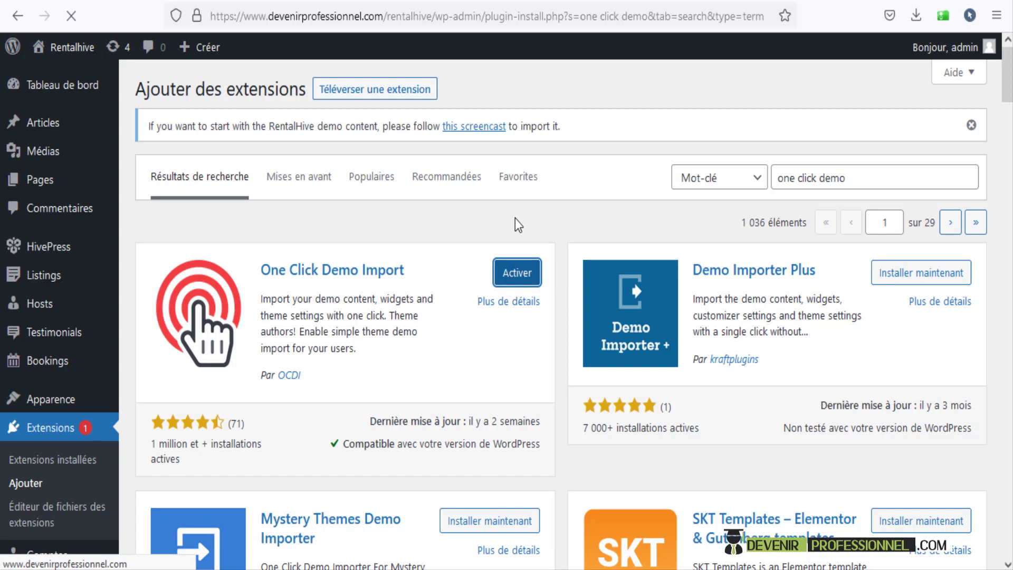
{"action": "scroll", "coordinate": [568, 223], "scroll_direction": "down", "scroll_amount": 1}
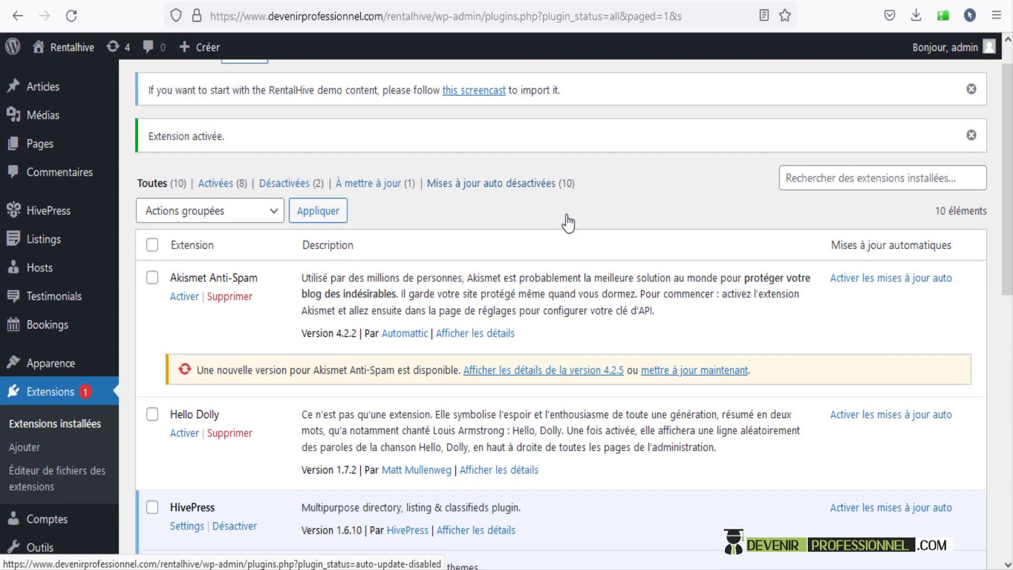
{"action": "scroll", "coordinate": [569, 222], "scroll_direction": "down", "scroll_amount": 1}
{"action": "scroll", "coordinate": [197, 226], "scroll_direction": "up", "scroll_amount": 2}
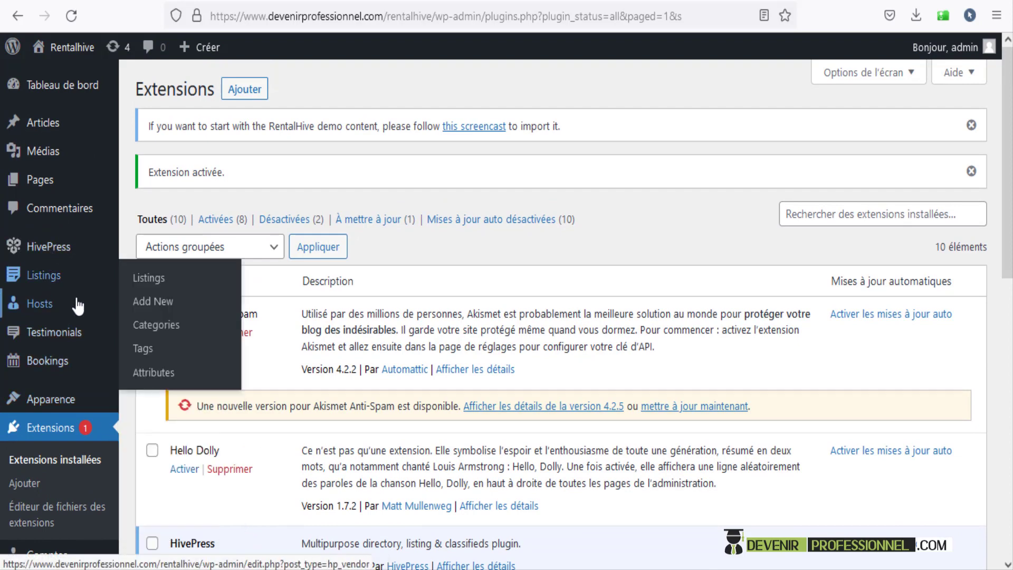
{"action": "scroll", "coordinate": [312, 331], "scroll_direction": "down", "scroll_amount": 2}
{"action": "scroll", "coordinate": [125, 349], "scroll_direction": "up", "scroll_amount": 2}
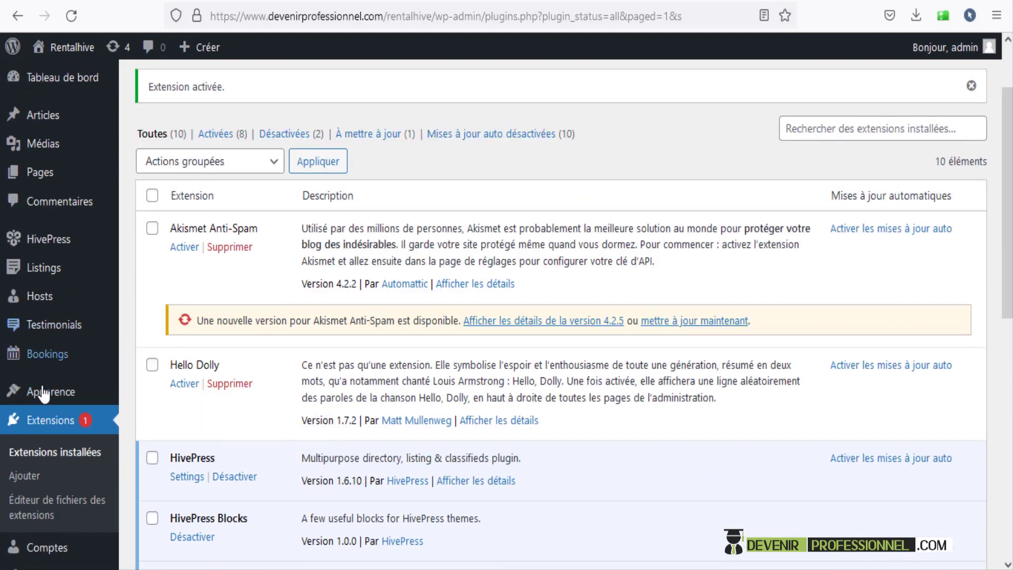
- Go to the demo data import page and start the RentalHive demo import
{"action": "mouse_move", "coordinate": [47, 402]}
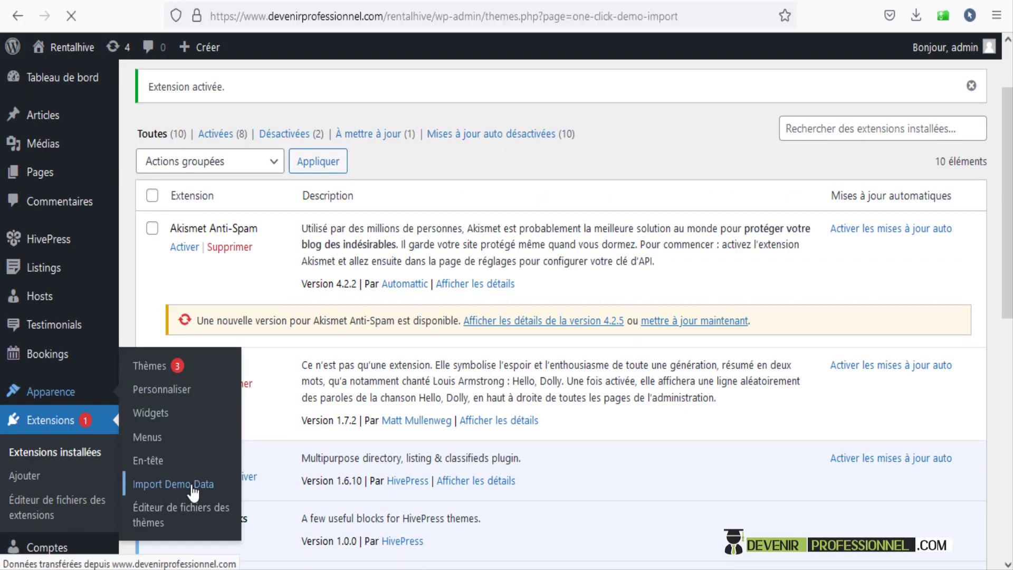
{"action": "scroll", "coordinate": [577, 229], "scroll_direction": "down", "scroll_amount": 3}
{"action": "scroll", "coordinate": [581, 237], "scroll_direction": "down", "scroll_amount": 1}
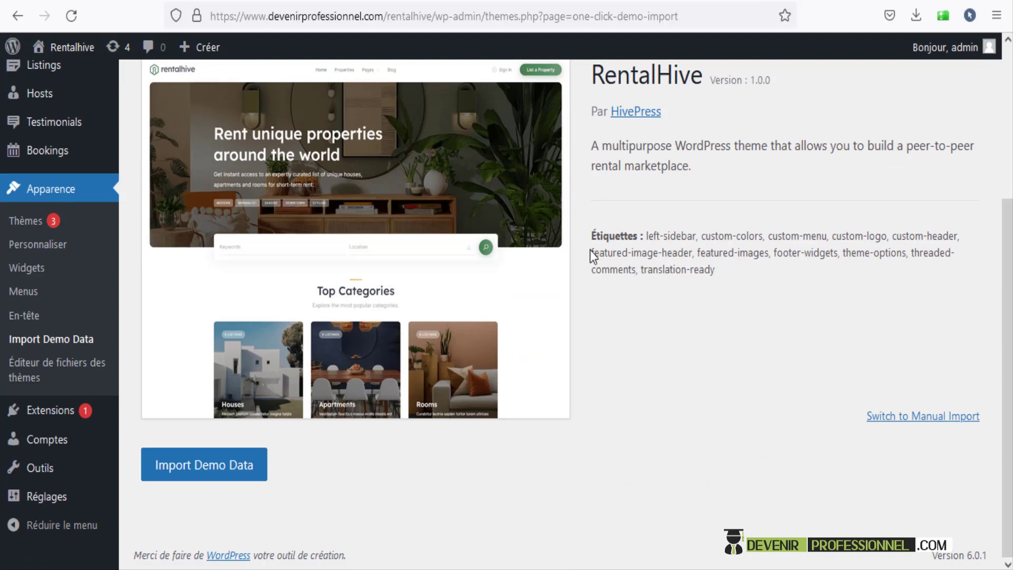
{"action": "left_click", "coordinate": [214, 473]}
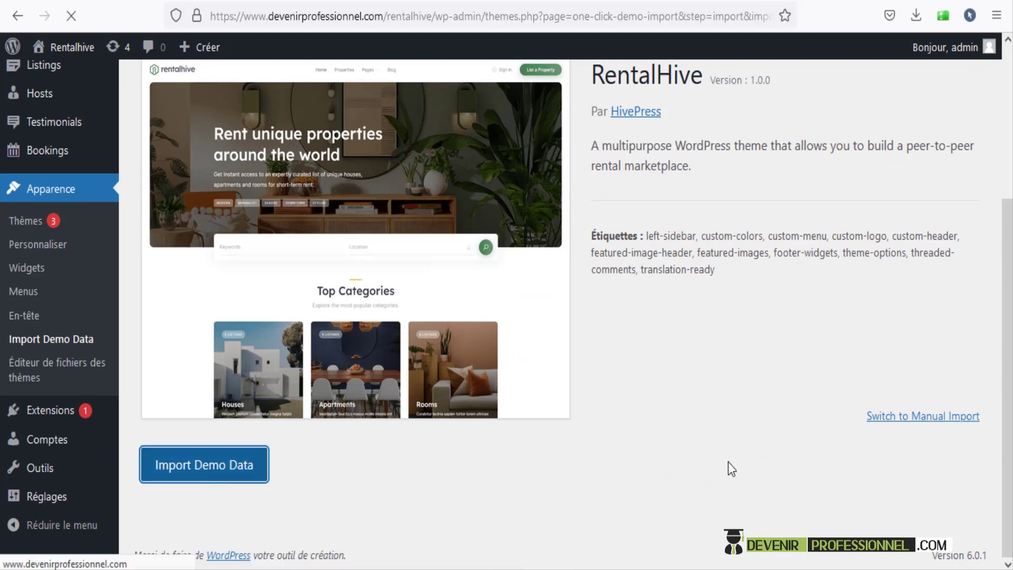
{"action": "scroll", "coordinate": [672, 359], "scroll_direction": "down", "scroll_amount": 5}
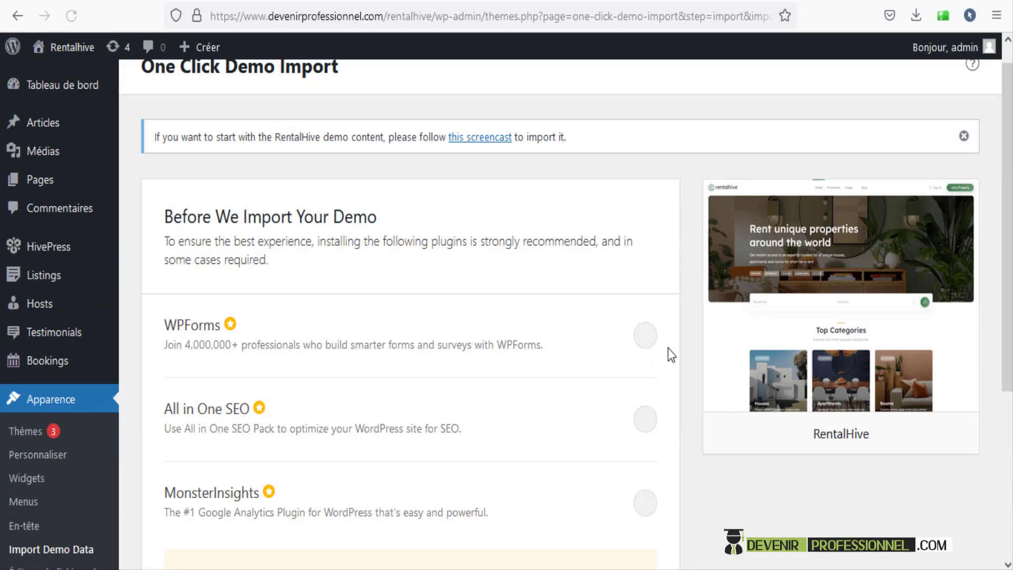
{"action": "scroll", "coordinate": [668, 348], "scroll_direction": "down", "scroll_amount": 3}
{"action": "left_click", "coordinate": [642, 171]}
{"action": "left_click", "coordinate": [642, 254]}
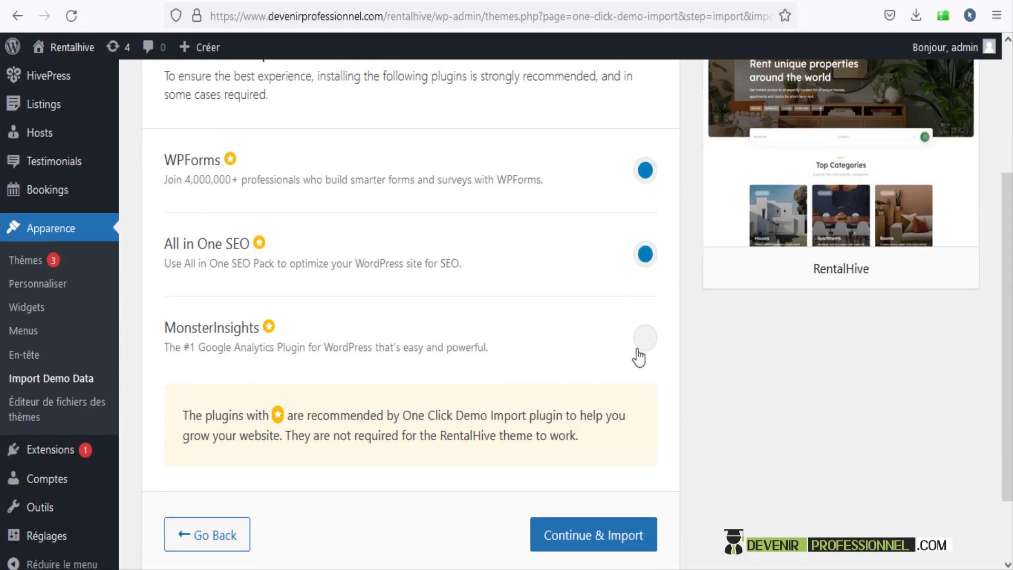
{"action": "left_click", "coordinate": [642, 337]}
{"action": "left_click", "coordinate": [646, 254]}
{"action": "left_click", "coordinate": [645, 171]}
{"action": "left_click", "coordinate": [643, 336]}
- Continue and import the RentalHive demo content without any of the recommended plugins
{"action": "scroll", "coordinate": [476, 311], "scroll_direction": "down", "scroll_amount": 2}
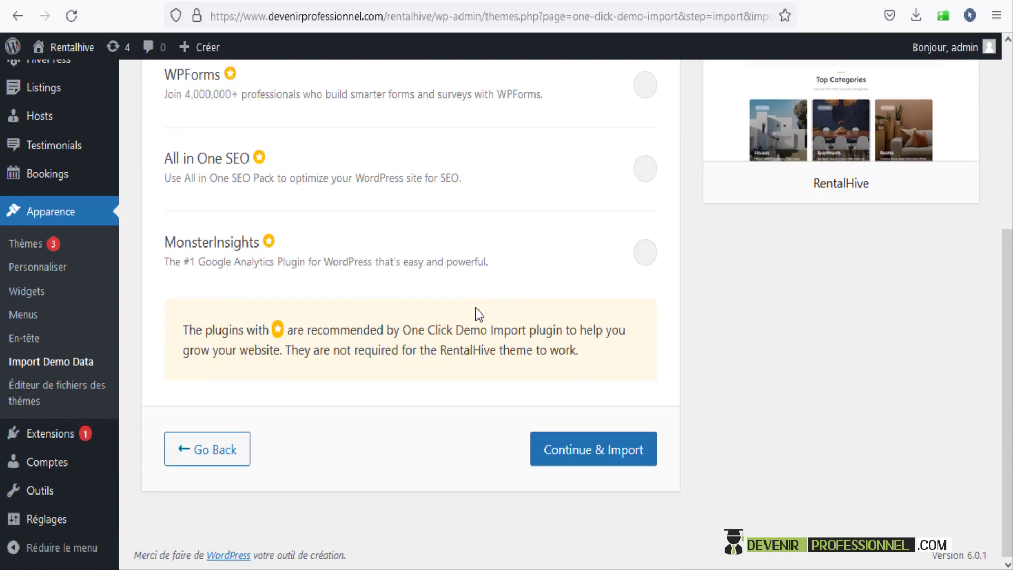
{"action": "left_click", "coordinate": [578, 458]}
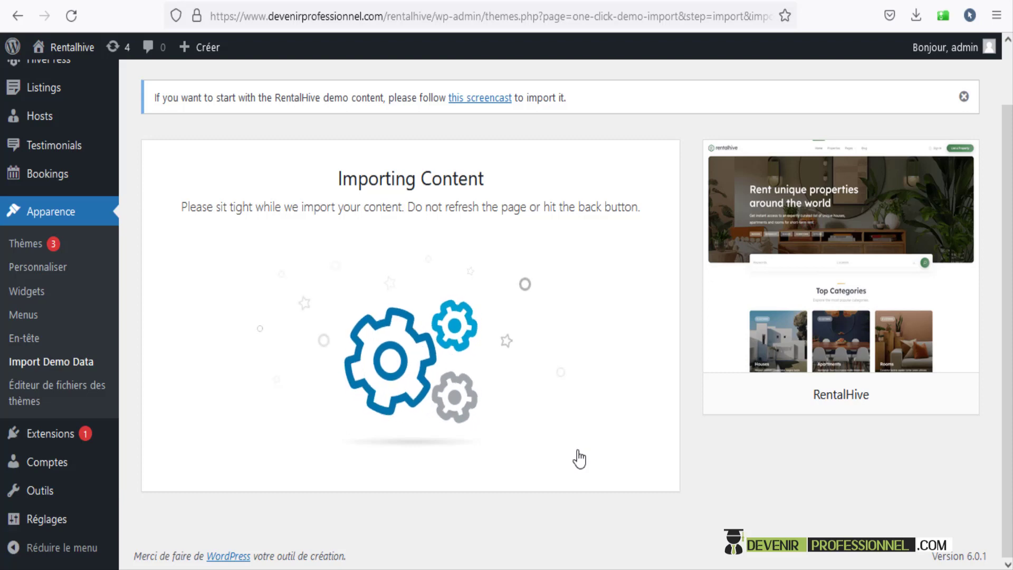
{"action": "scroll", "coordinate": [1010, 363], "scroll_direction": "up", "scroll_amount": 2}
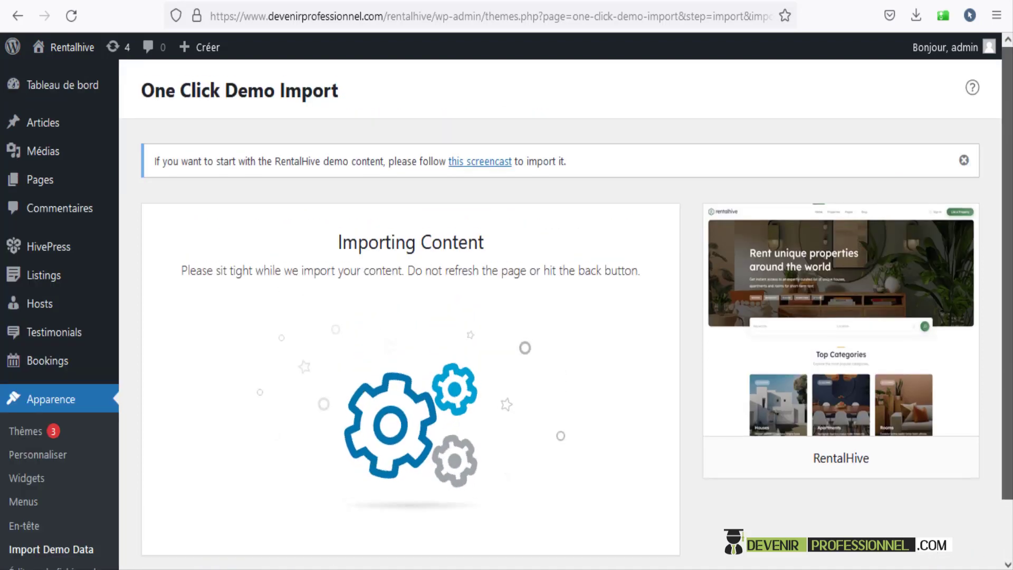
{"action": "scroll", "coordinate": [1010, 363], "scroll_direction": "down", "scroll_amount": 2}
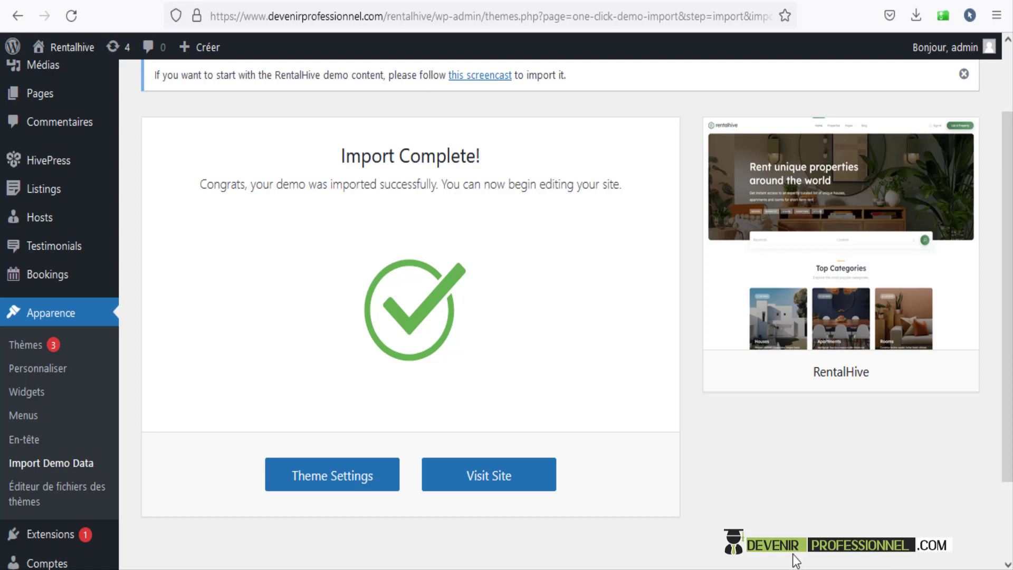
- Visit the site and look through its homepage with the imported demo content
{"action": "left_click", "coordinate": [519, 491]}
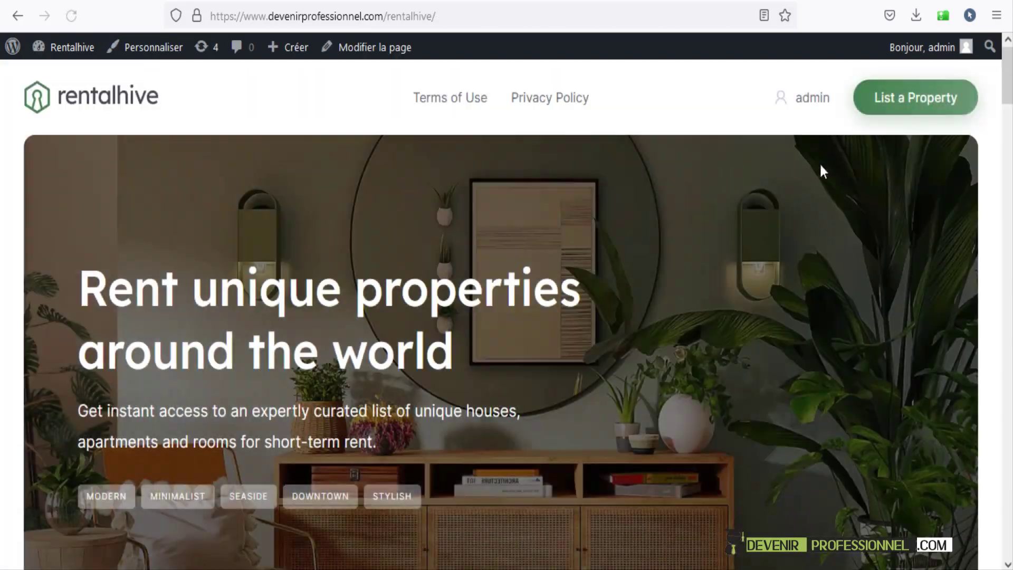
{"action": "scroll", "coordinate": [1004, 128], "scroll_direction": "down", "scroll_amount": 10}
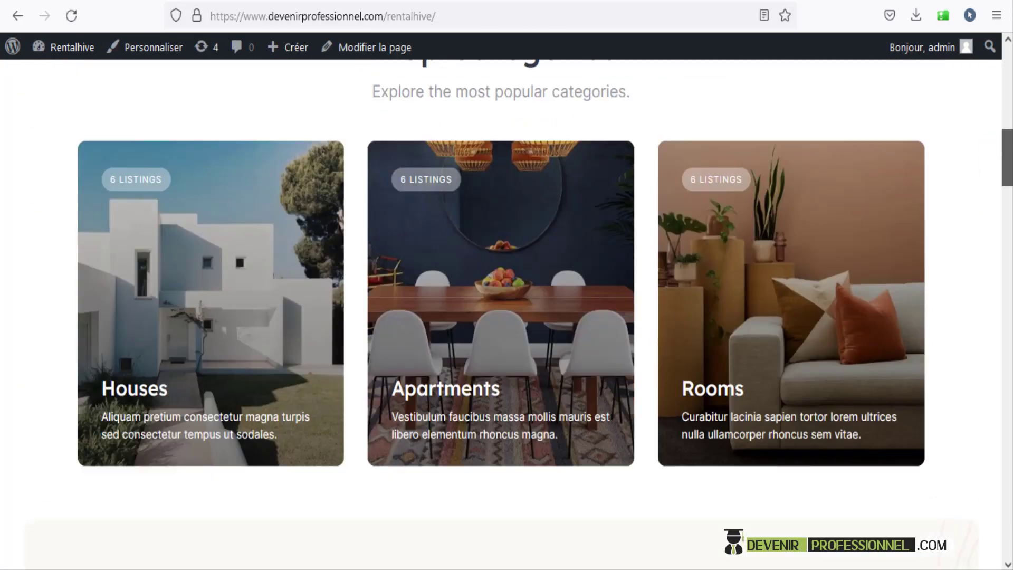
{"action": "left_click_drag", "start_coordinate": [1009, 182], "coordinate": [1007, 69]}
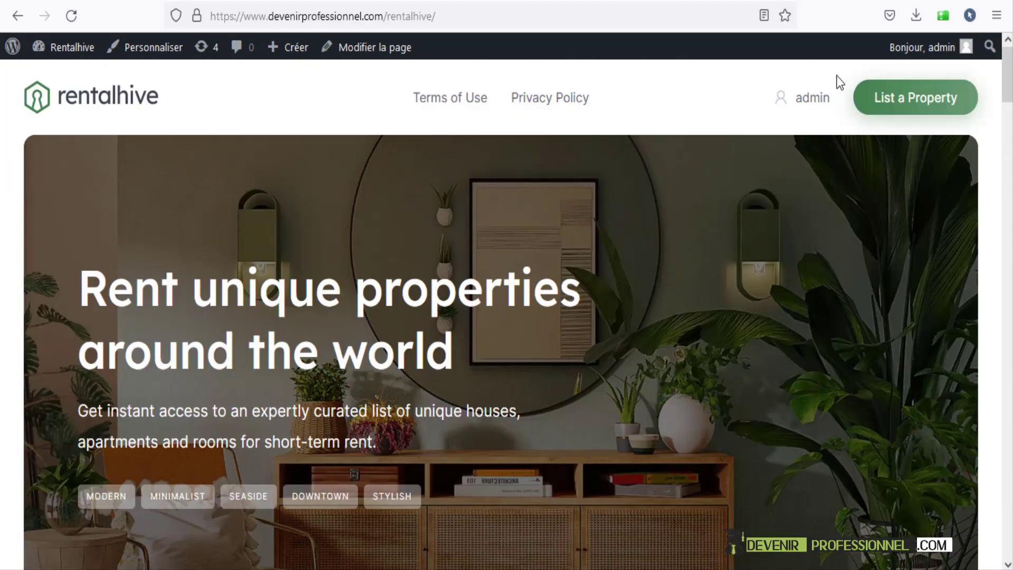
- Return to the dashboard, open the menu editor, review the Footer menu's display location and save the menu
{"action": "left_click", "coordinate": [18, 16]}
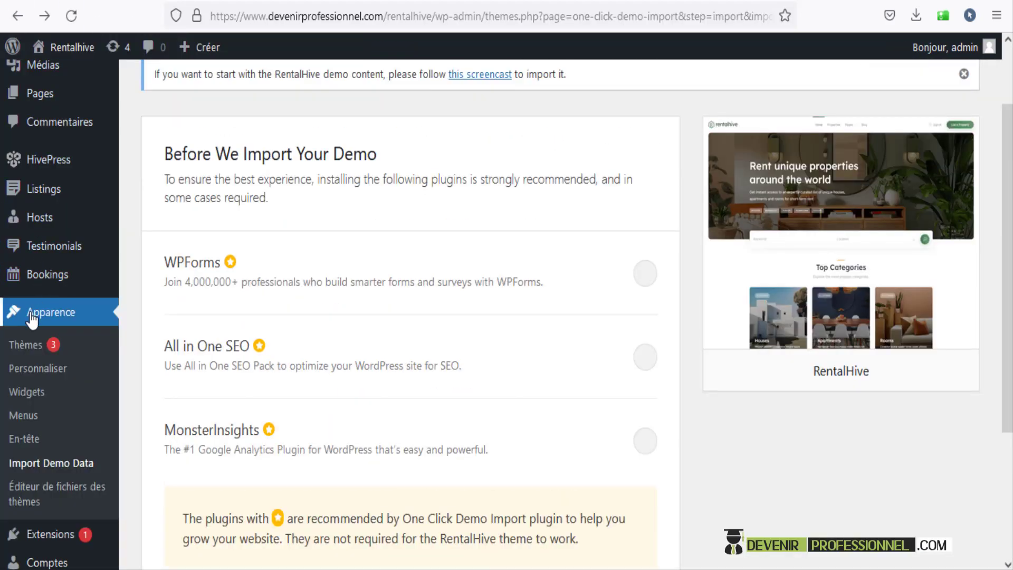
{"action": "left_click", "coordinate": [30, 421]}
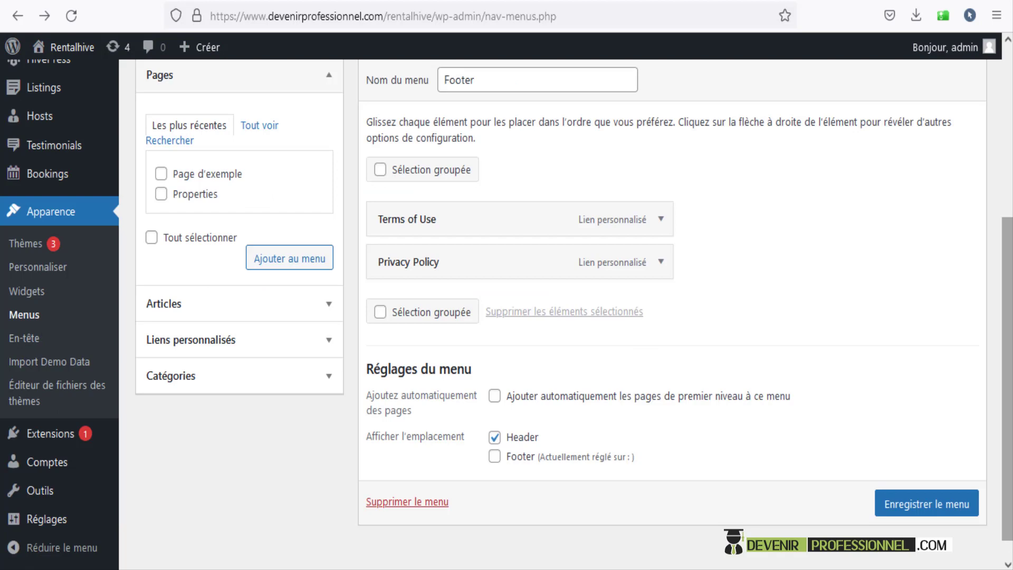
{"action": "scroll", "coordinate": [188, 91], "scroll_direction": "up", "scroll_amount": 2}
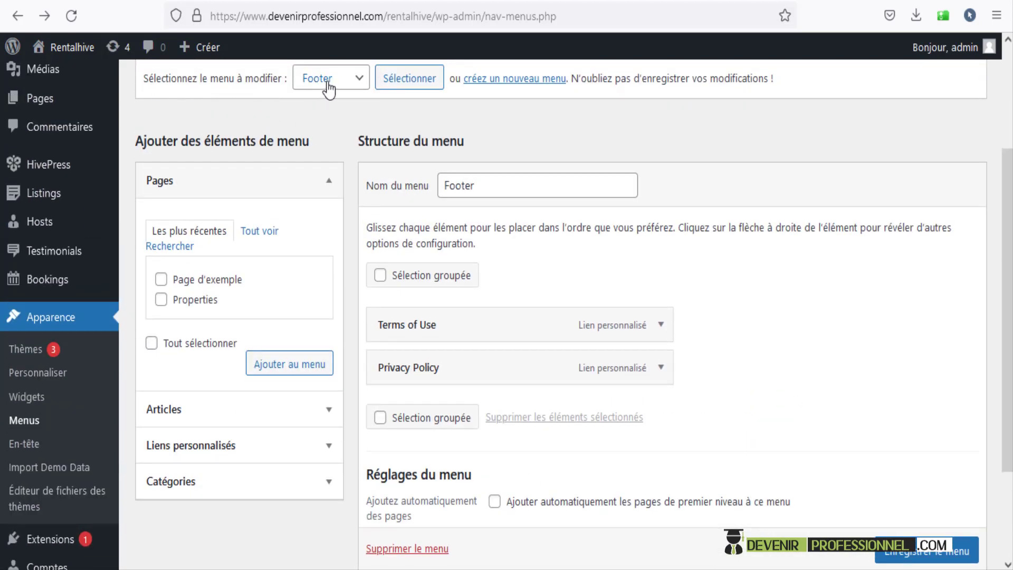
{"action": "scroll", "coordinate": [528, 322], "scroll_direction": "down", "scroll_amount": 2}
{"action": "left_click", "coordinate": [537, 471]}
{"action": "scroll", "coordinate": [537, 471], "scroll_direction": "down", "scroll_amount": 1}
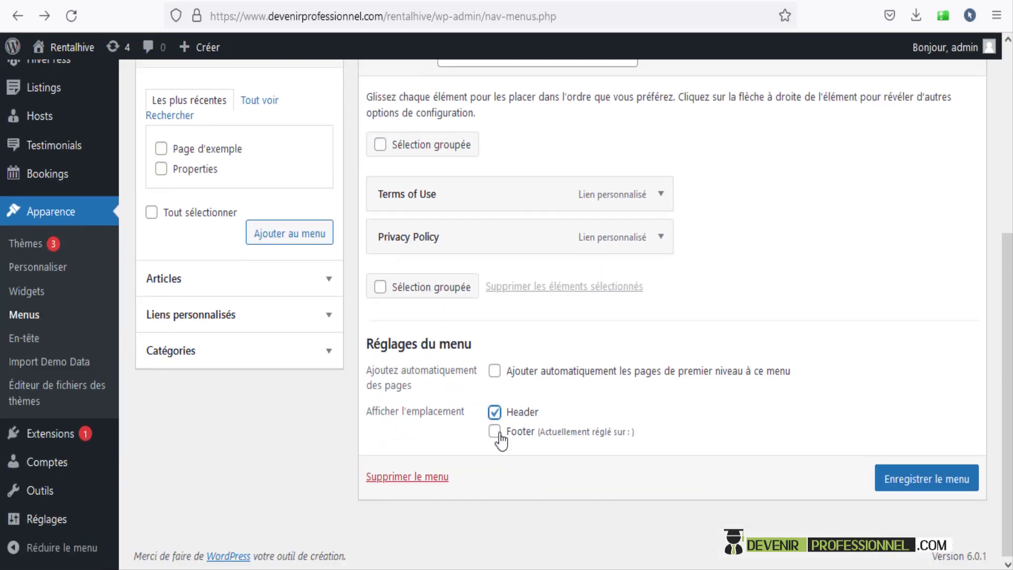
{"action": "left_click", "coordinate": [923, 481]}
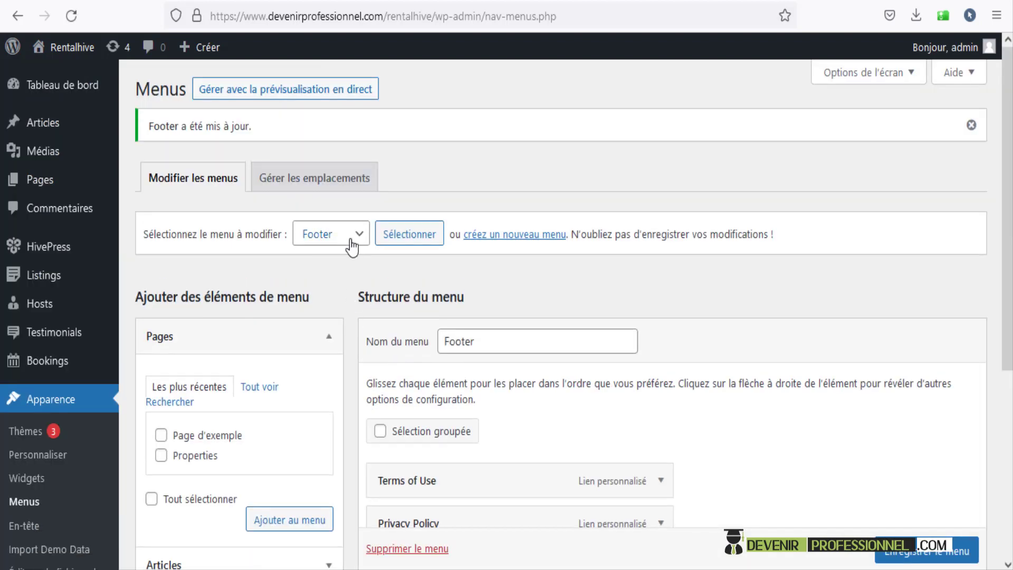
- Select the Header menu for editing, assign it to the Header display location and save it
{"action": "left_click", "coordinate": [351, 246]}
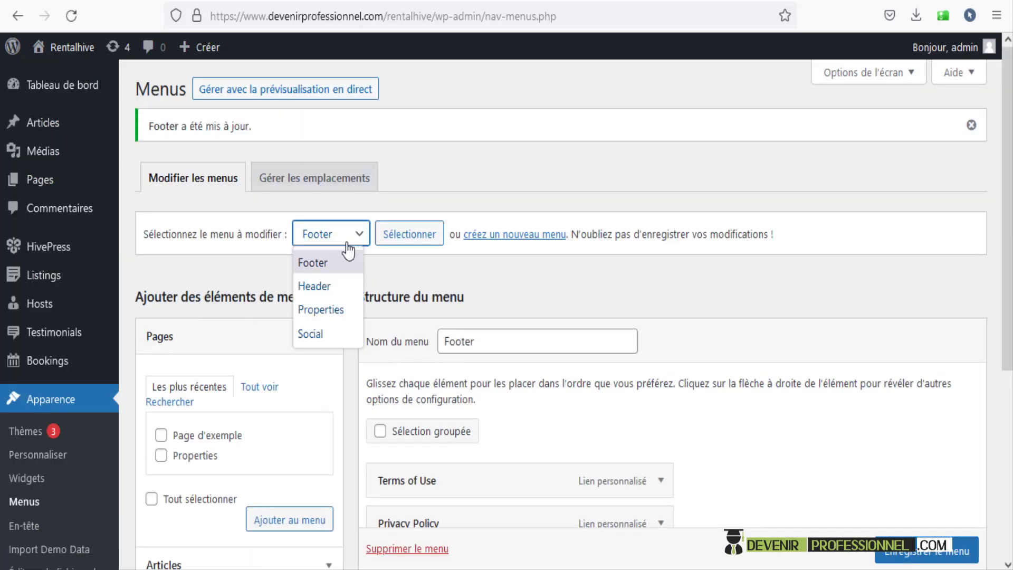
{"action": "left_click", "coordinate": [328, 287]}
{"action": "left_click", "coordinate": [401, 237]}
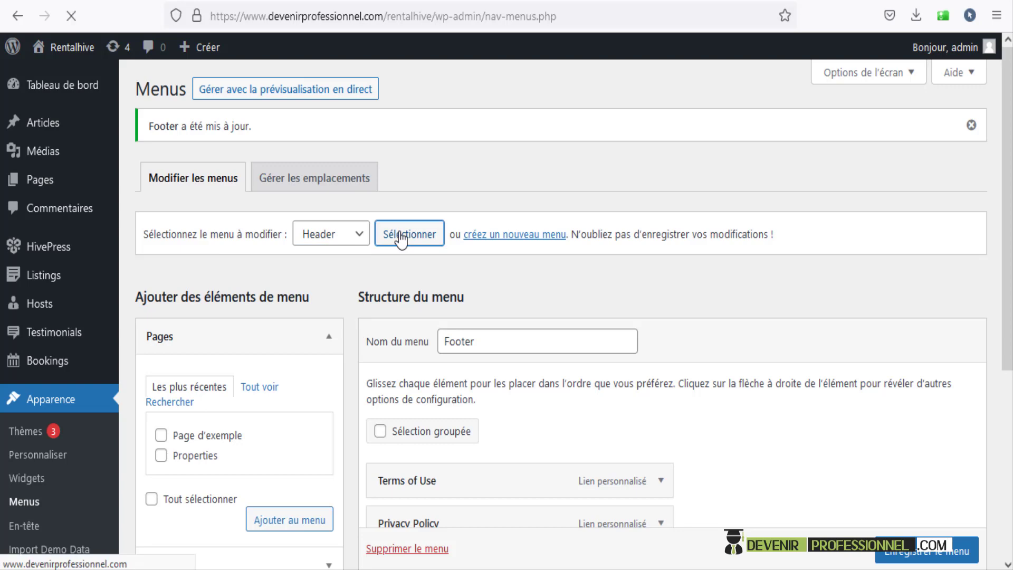
{"action": "scroll", "coordinate": [585, 262], "scroll_direction": "down", "scroll_amount": 10}
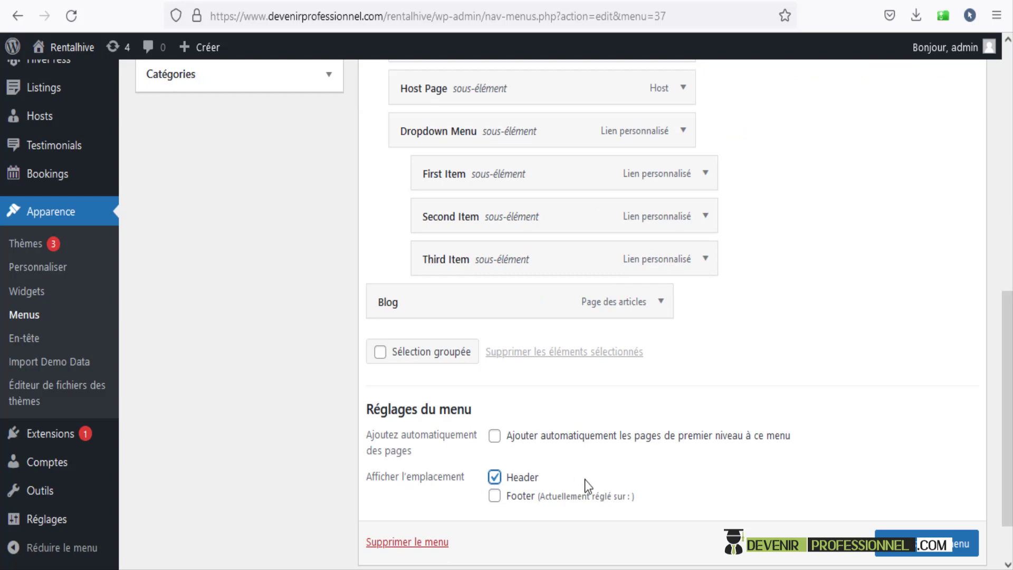
{"action": "left_click", "coordinate": [947, 548]}
{"action": "scroll", "coordinate": [947, 548], "scroll_direction": "down", "scroll_amount": 1}
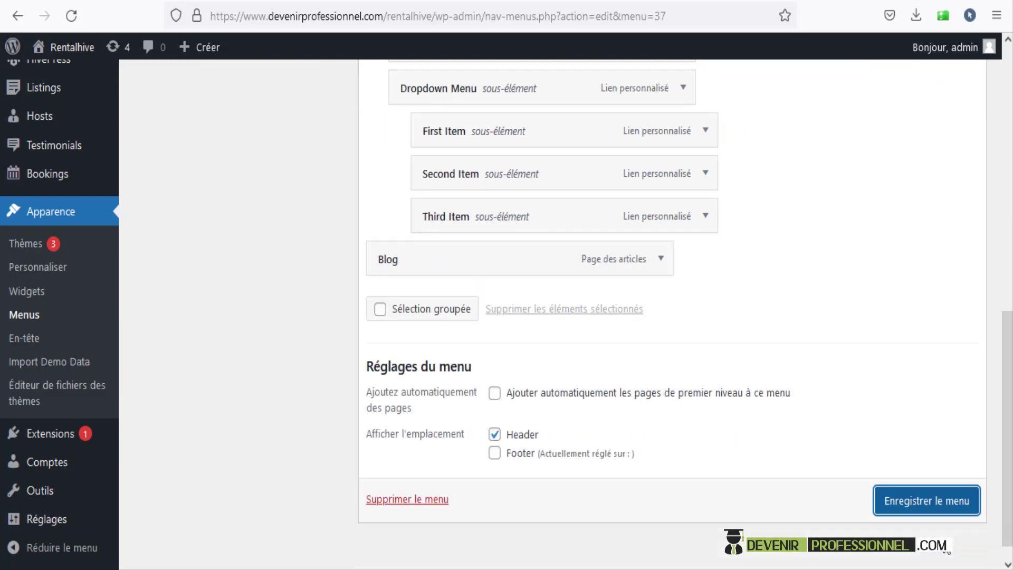
{"action": "left_click", "coordinate": [928, 507]}
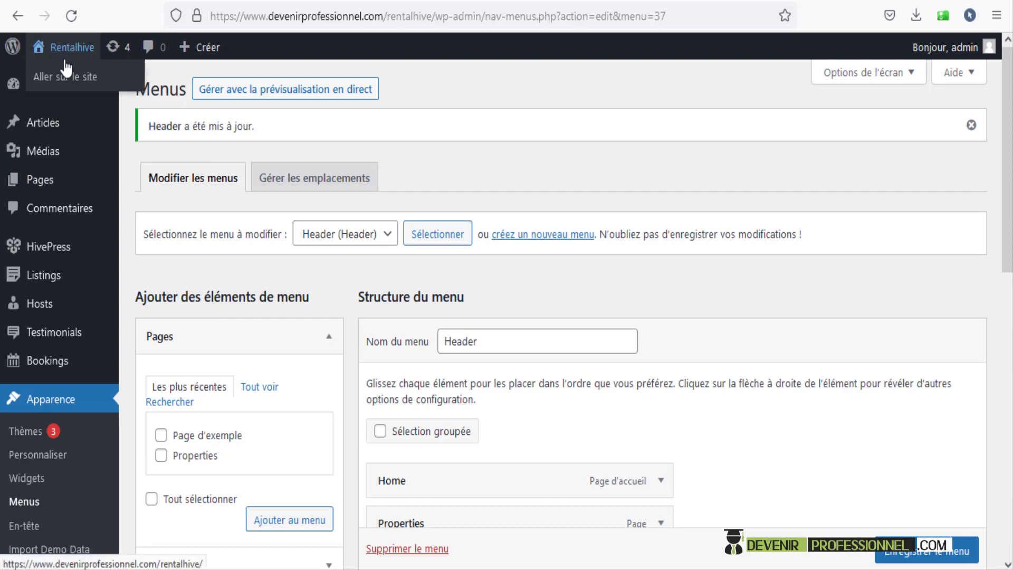
- Open the site in a new tab and check the homepage's header navigation
{"action": "right_click", "coordinate": [68, 77]}
{"action": "left_click", "coordinate": [109, 92]}
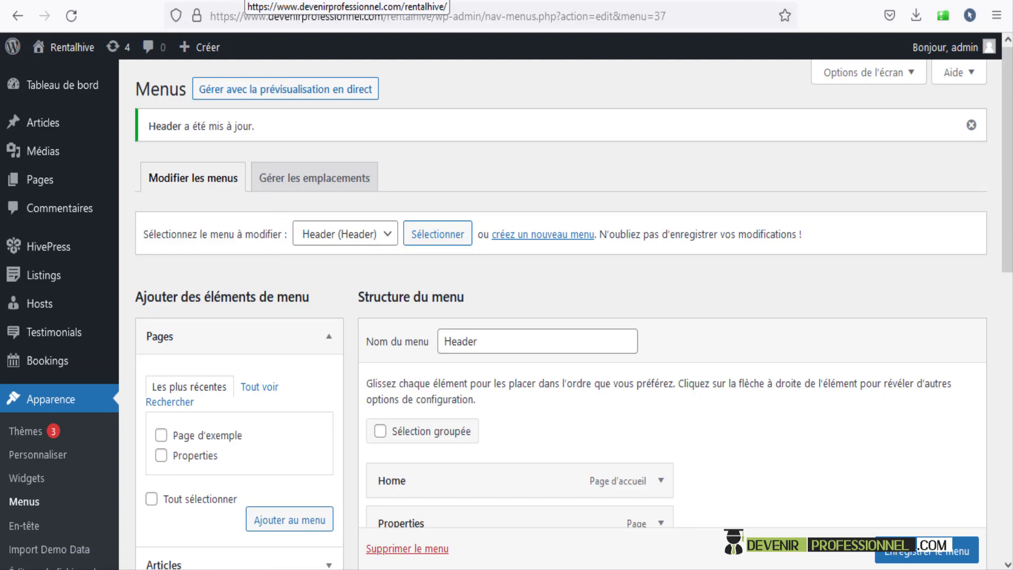
{"action": "left_click", "coordinate": [242, 1]}
{"action": "mouse_move", "coordinate": [1008, 84]}
{"action": "left_mouse_down"}
{"action": "mouse_move", "coordinate": [1008, 538]}
{"action": "mouse_move", "coordinate": [1008, 92]}
{"action": "left_mouse_up"}
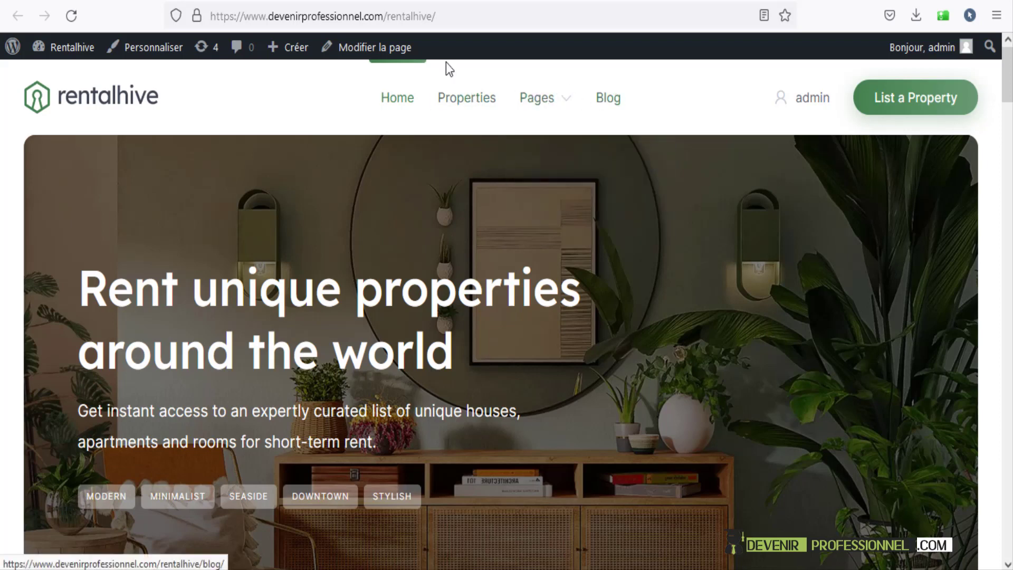
- Go to hivepress.io in a new tab and open the RentalHive live demo from its themes page
{"action": "key", "text": "ctrl+t"}
{"action": "type", "text": "hivepress.io/"}
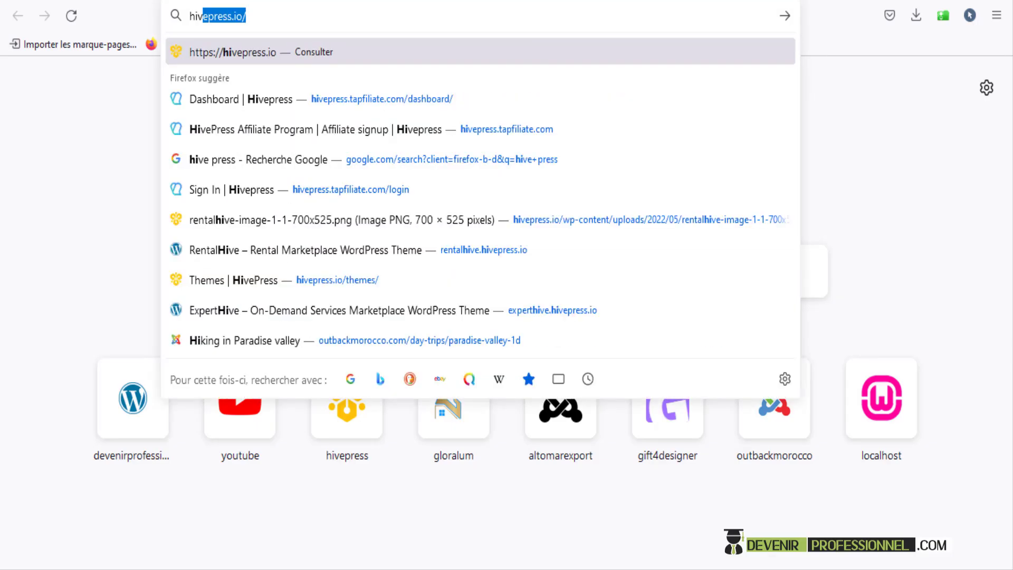
{"action": "key", "text": "Return"}
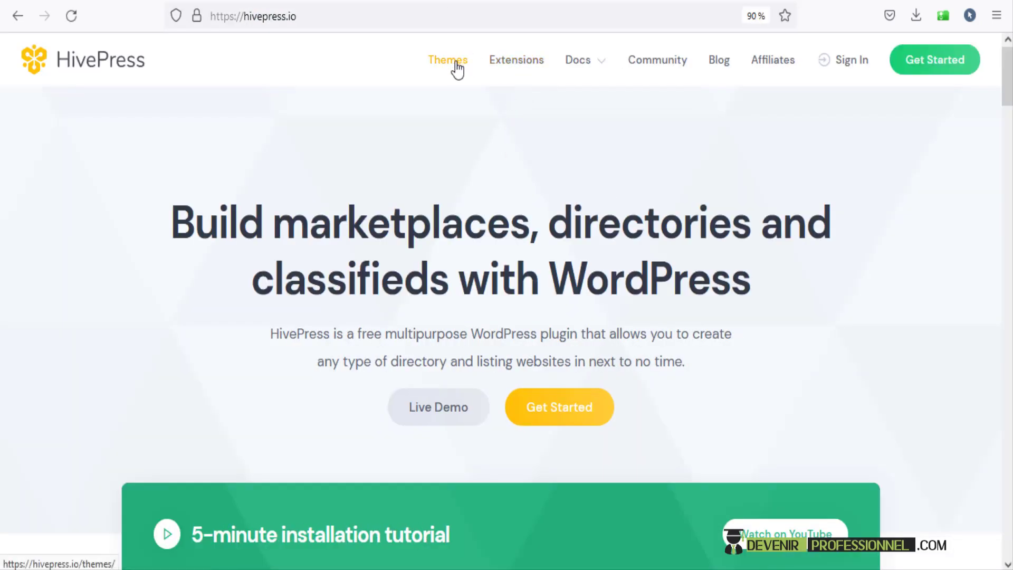
{"action": "left_click", "coordinate": [457, 69]}
{"action": "scroll", "coordinate": [817, 524], "scroll_direction": "down", "scroll_amount": 2}
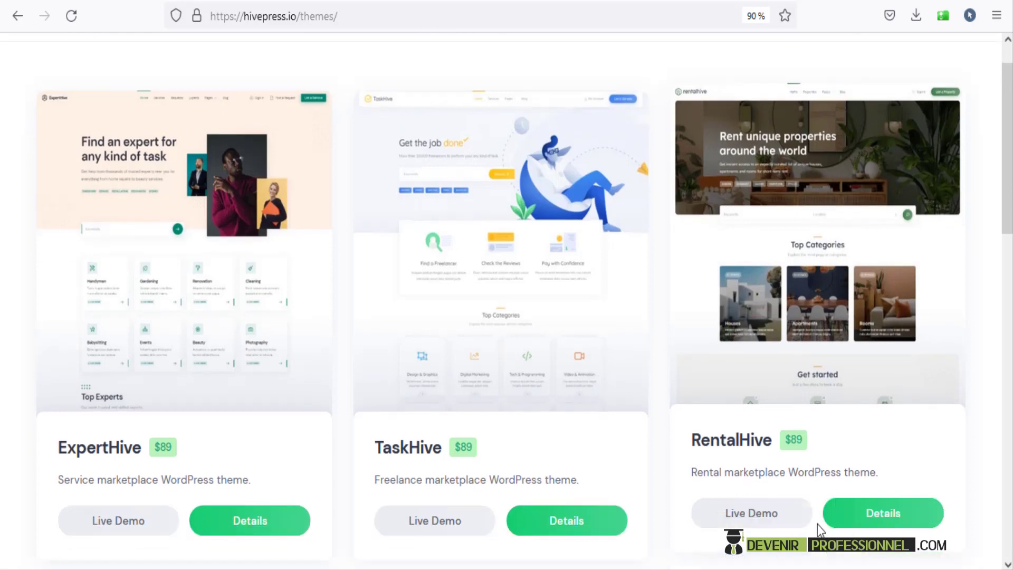
{"action": "left_click", "coordinate": [745, 476]}
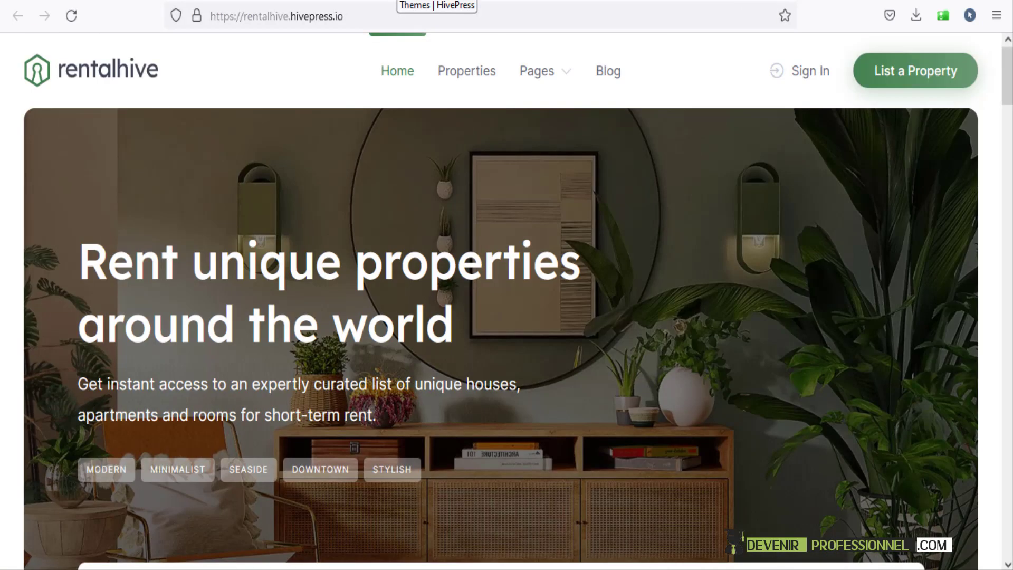
- Look through the RentalHive demo homepage and compare it with the homepage of the site being built
{"action": "scroll", "coordinate": [538, 125], "scroll_direction": "down", "scroll_amount": 2}
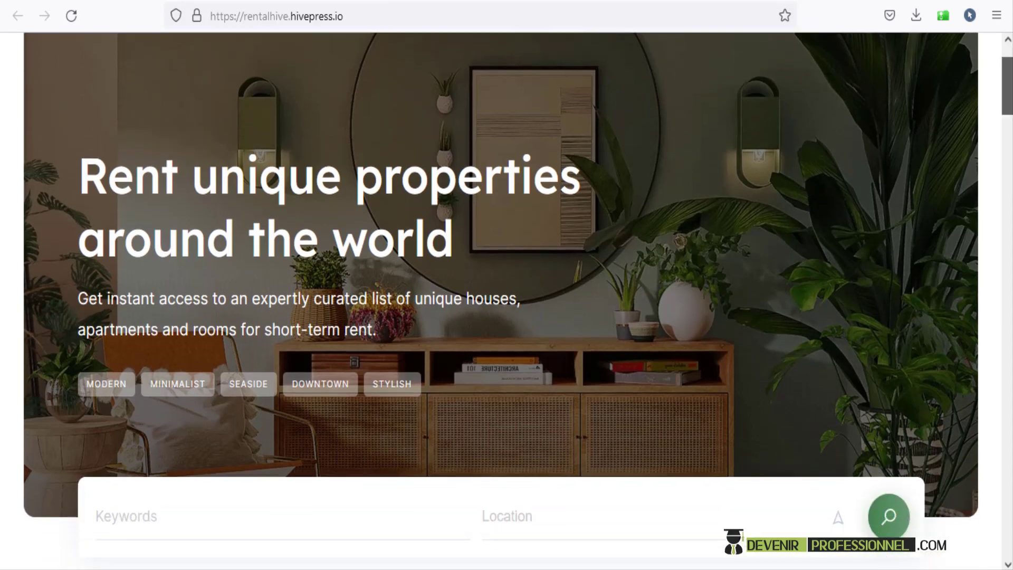
{"action": "scroll", "coordinate": [293, 36], "scroll_direction": "up", "scroll_amount": 2}
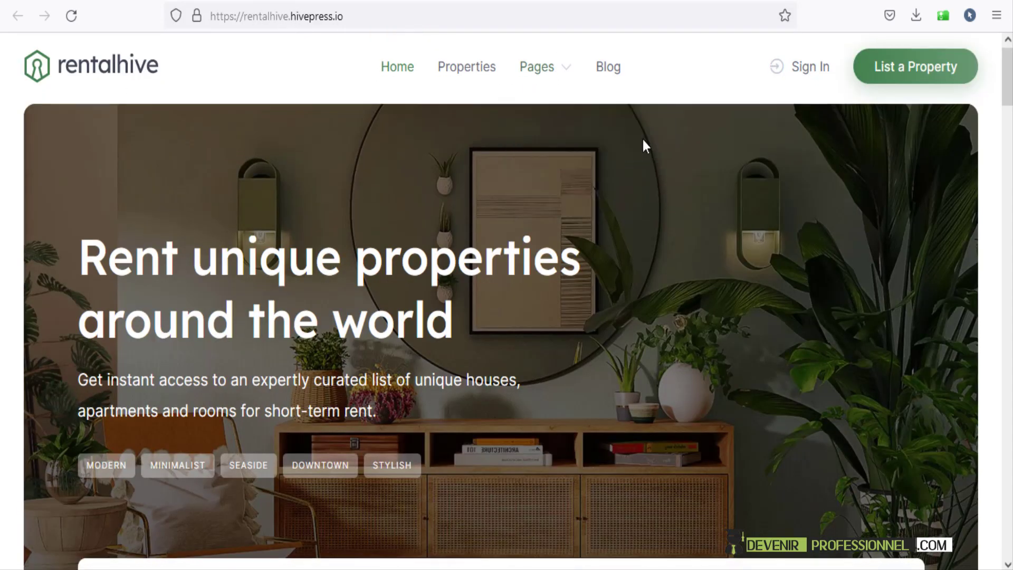
{"action": "scroll", "coordinate": [739, 237], "scroll_direction": "down", "scroll_amount": 4}
{"action": "left_click_drag", "start_coordinate": [1008, 89], "coordinate": [1012, 491]}
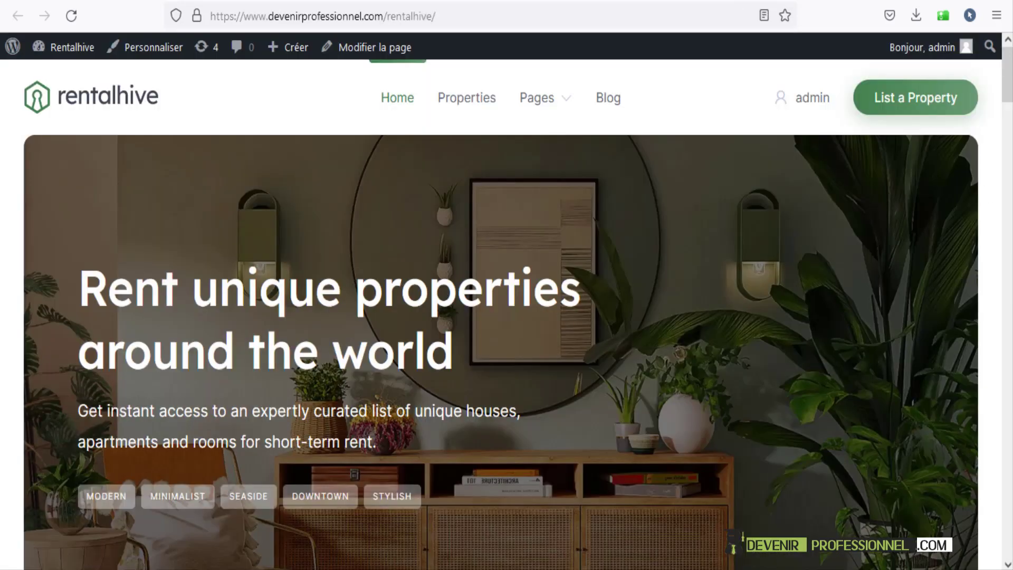
{"action": "mouse_move", "coordinate": [1007, 85]}
{"action": "left_mouse_down"}
{"action": "mouse_move", "coordinate": [1006, 537]}
{"action": "mouse_move", "coordinate": [1006, 74]}
{"action": "left_mouse_up"}
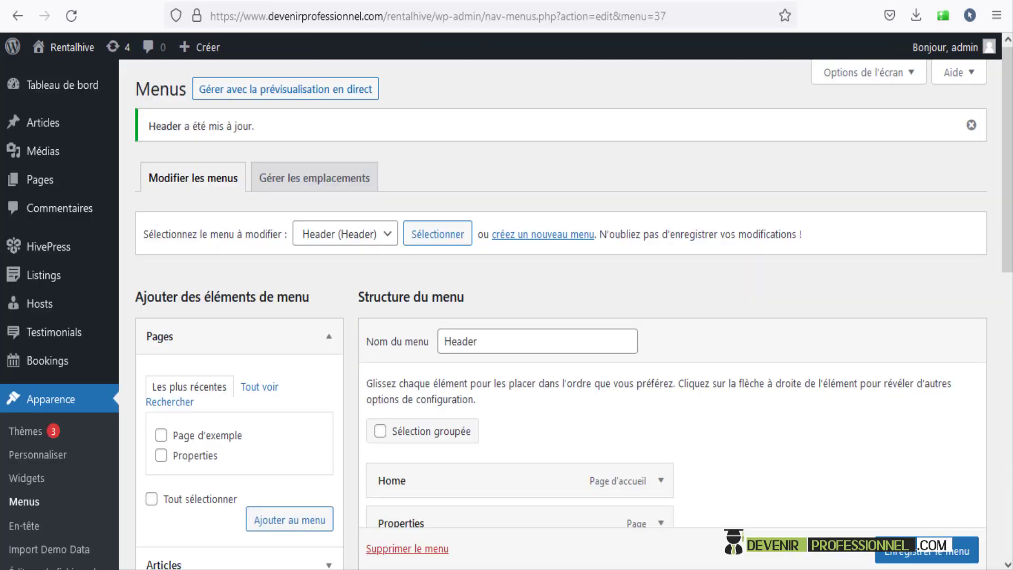
- Return to the WordPress dashboard and open the HivePress settings
{"action": "mouse_move", "coordinate": [100, 367]}
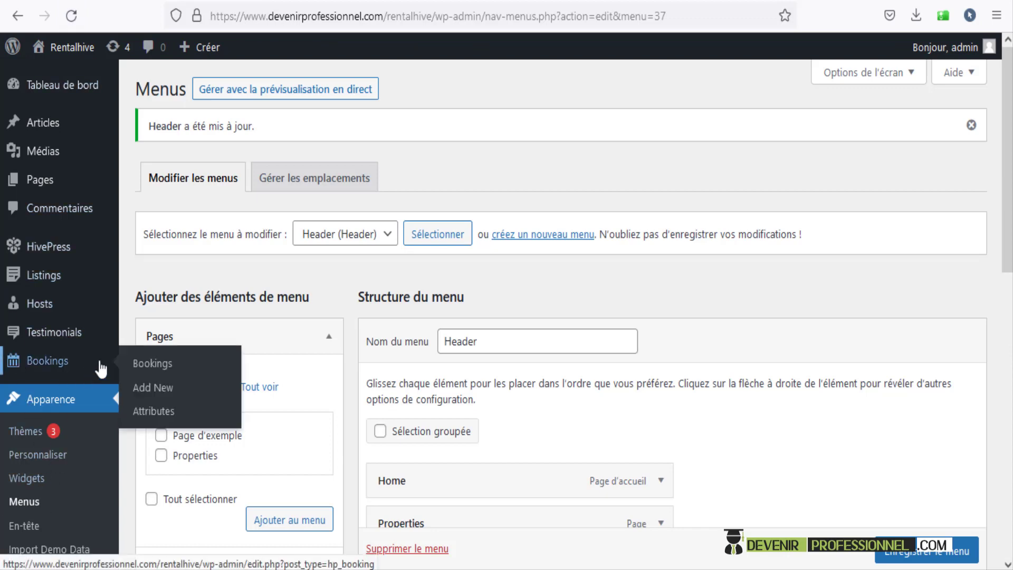
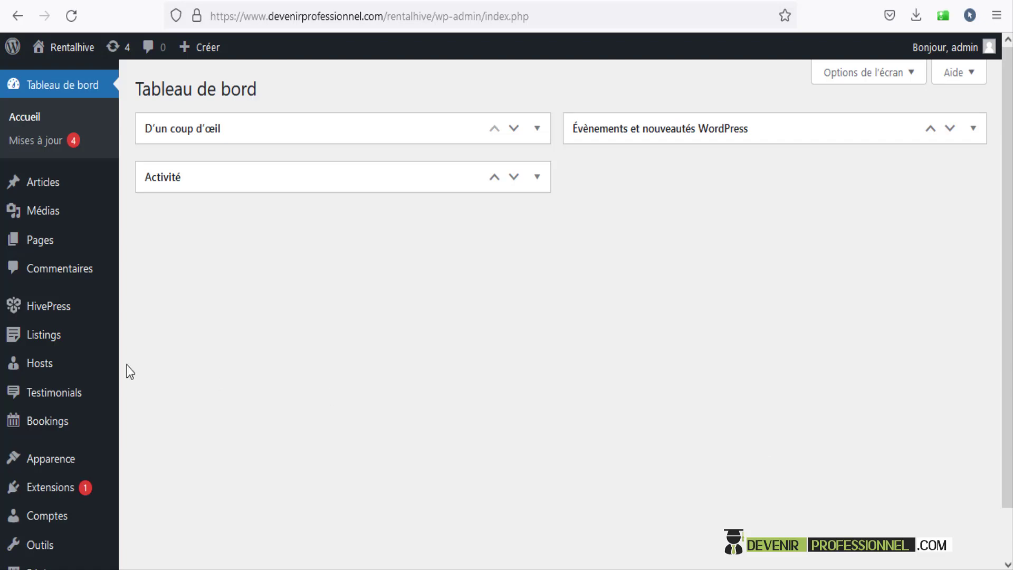
{"action": "mouse_move", "coordinate": [53, 308]}
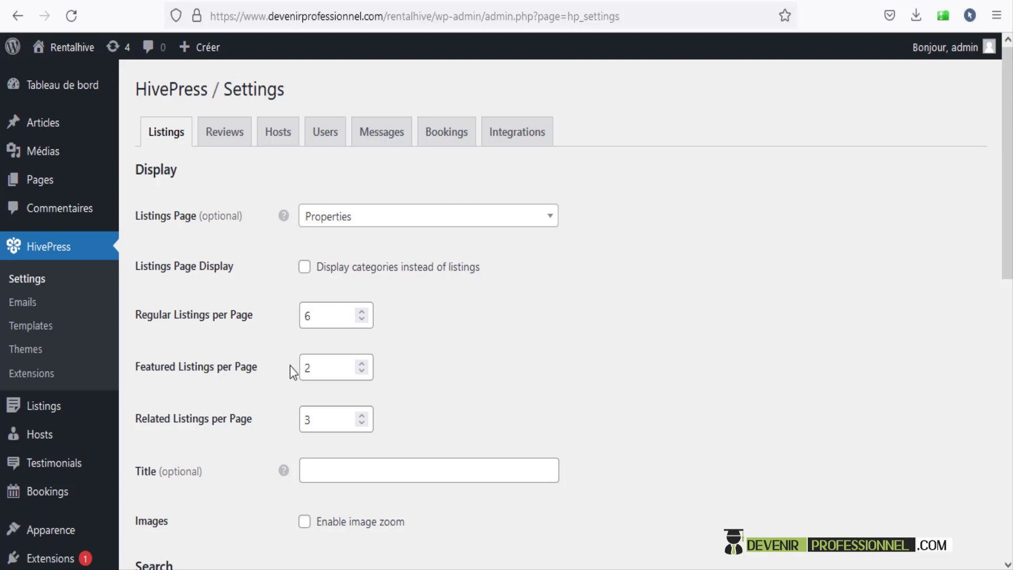
- Compare the Related Listings per Page setting with the Related Listings section of the "Room with a sea view" page, and examine its booking Dates field
{"action": "left_click", "coordinate": [320, 417]}
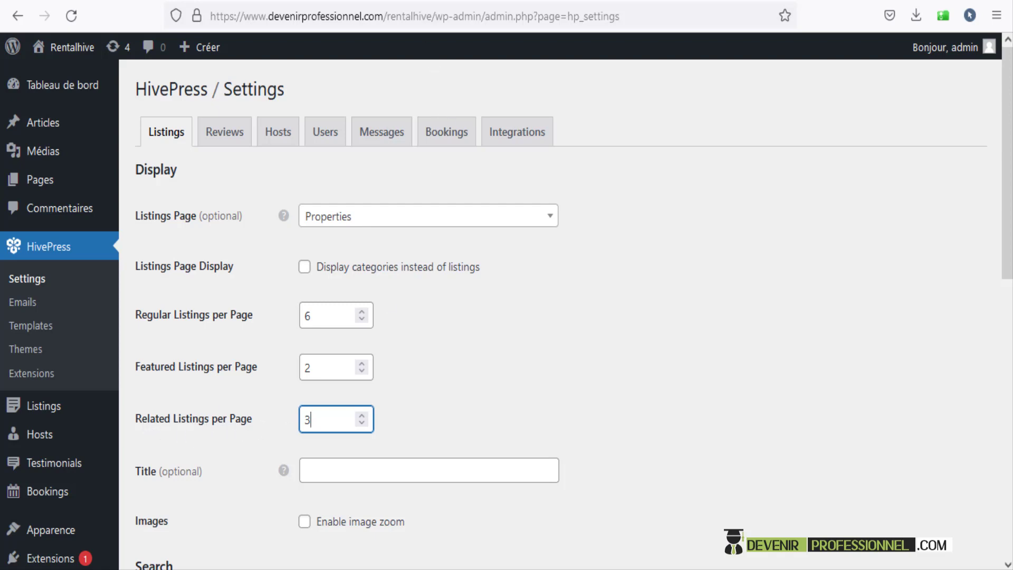
{"action": "left_click", "coordinate": [410, 1]}
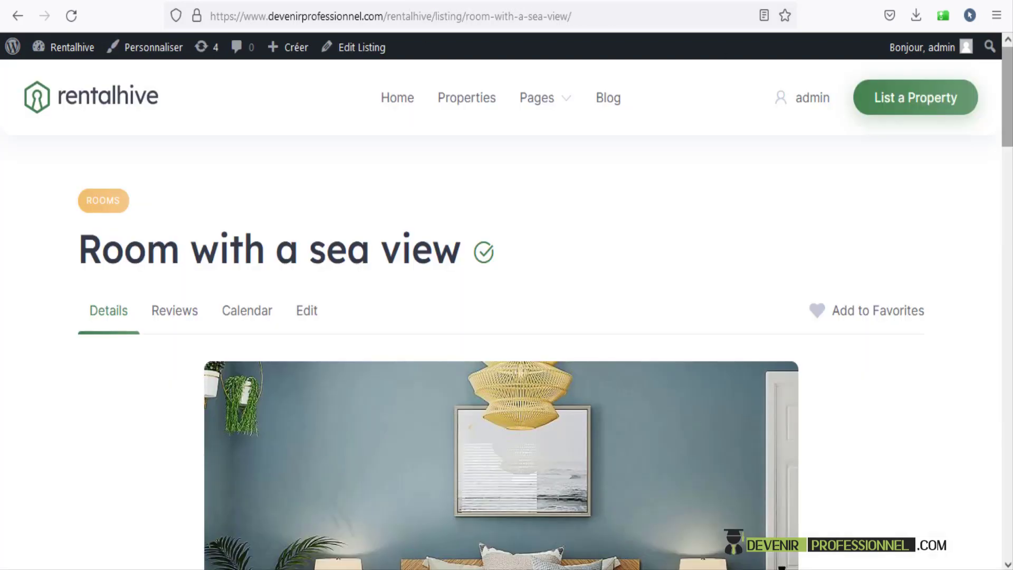
{"action": "scroll", "coordinate": [507, 316], "scroll_direction": "down", "scroll_amount": 10}
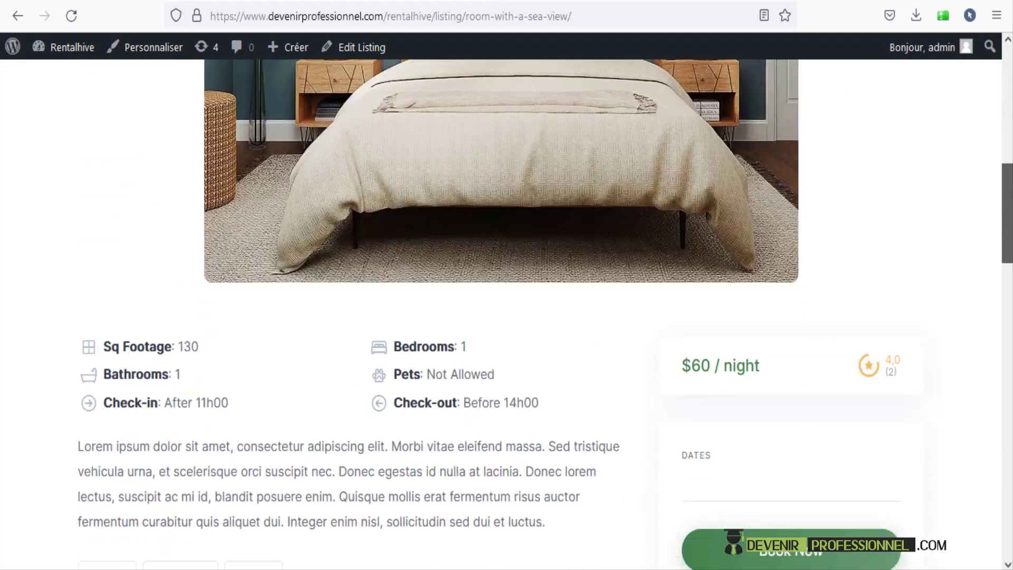
{"action": "scroll", "coordinate": [506, 316], "scroll_direction": "down", "scroll_amount": 15}
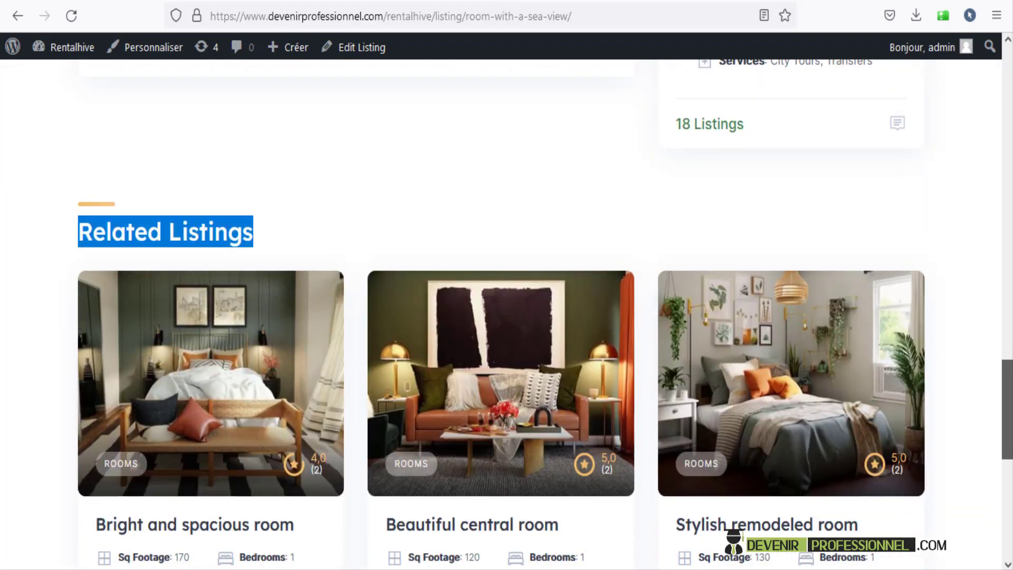
{"action": "left_click", "coordinate": [76, 220]}
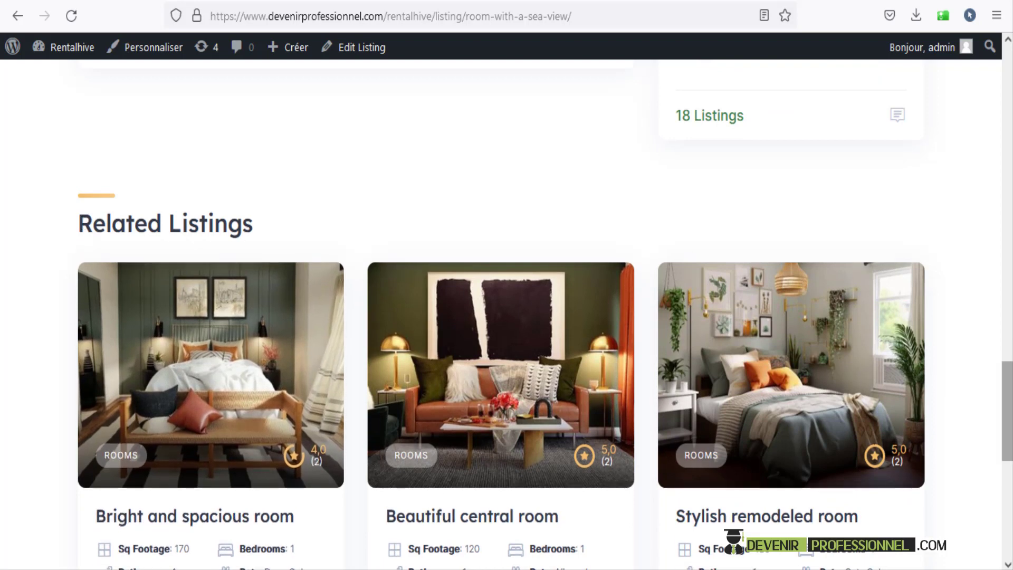
{"action": "scroll", "coordinate": [506, 317], "scroll_direction": "up", "scroll_amount": 15}
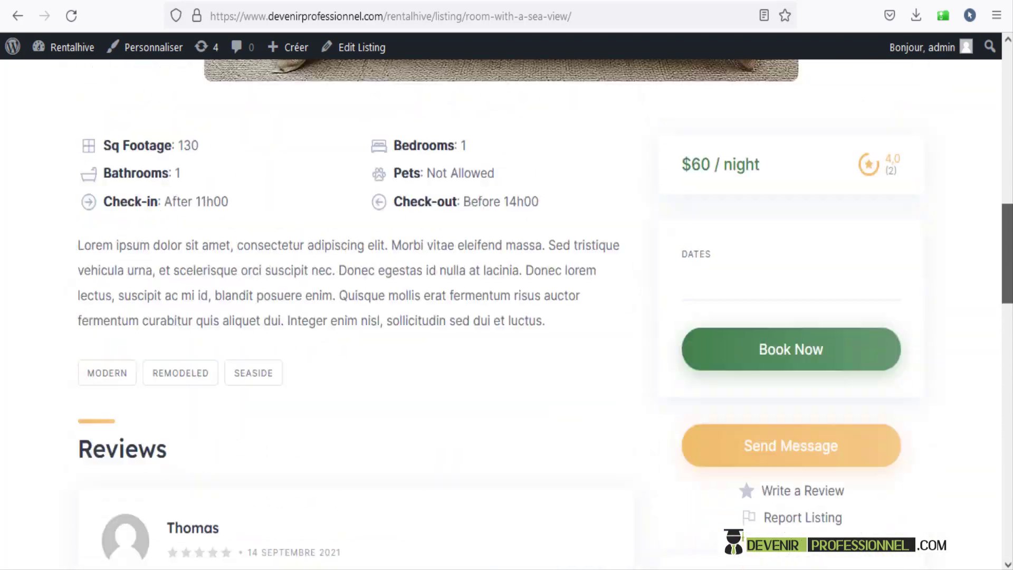
{"action": "scroll", "coordinate": [751, 226], "scroll_direction": "down", "scroll_amount": 5}
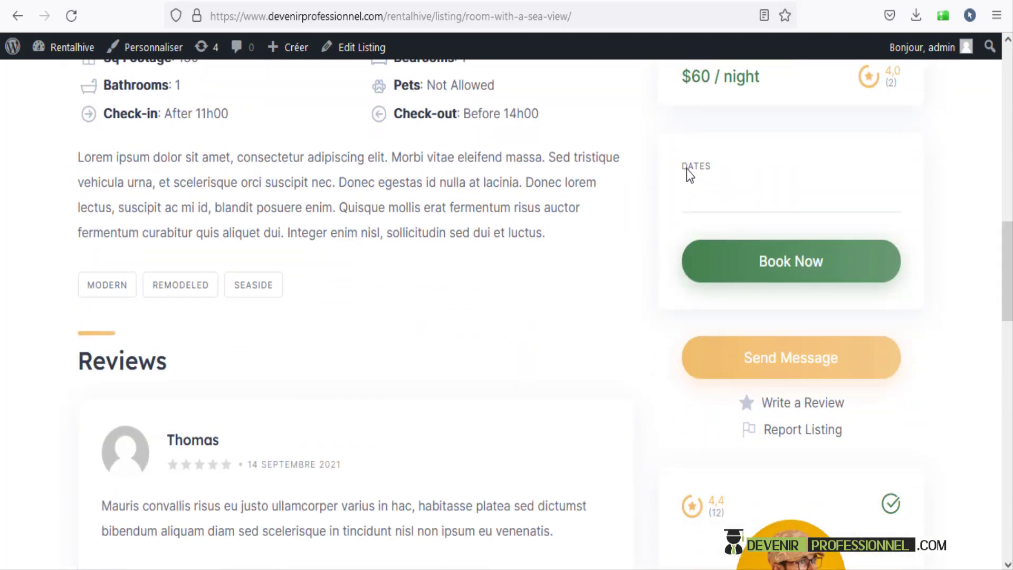
{"action": "double_click", "coordinate": [682, 167]}
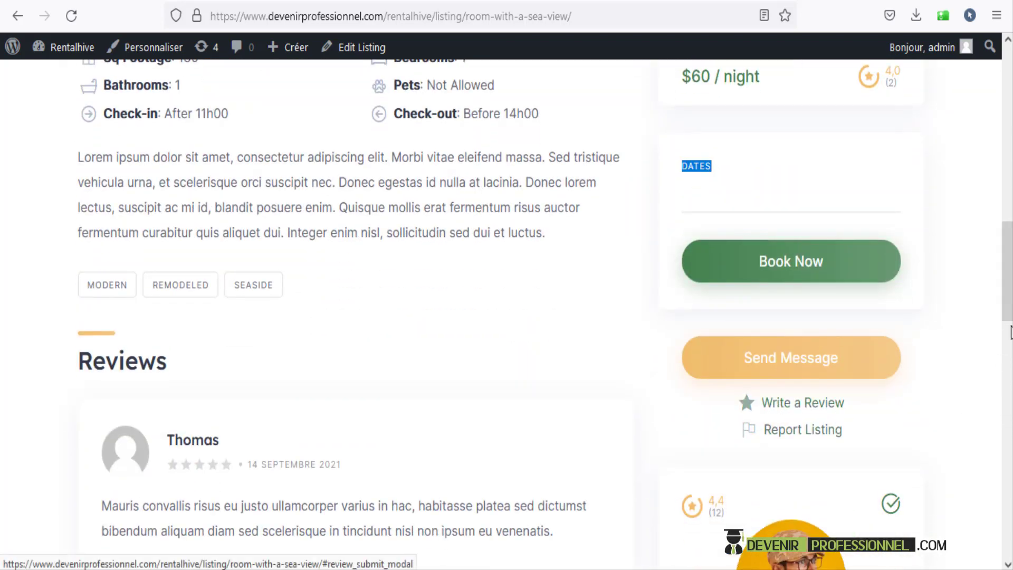
{"action": "scroll", "coordinate": [1007, 270], "scroll_direction": "up", "scroll_amount": 1}
{"action": "scroll", "coordinate": [1007, 270], "scroll_direction": "up", "scroll_amount": 12}
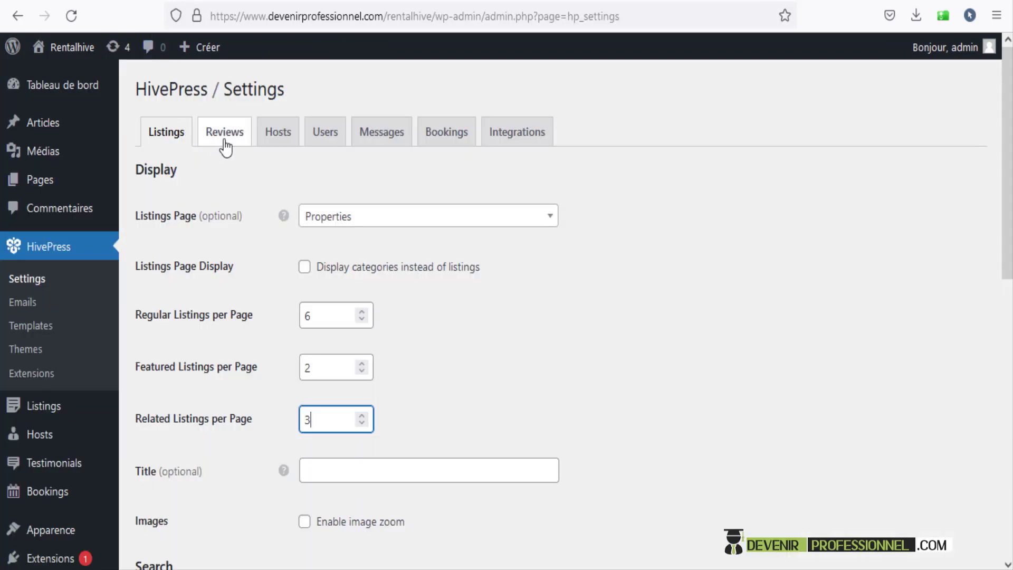
- Review the HivePress settings for Reviews, Hosts, Users and Messages, including the Blocked Keywords field
{"action": "left_click", "coordinate": [227, 142]}
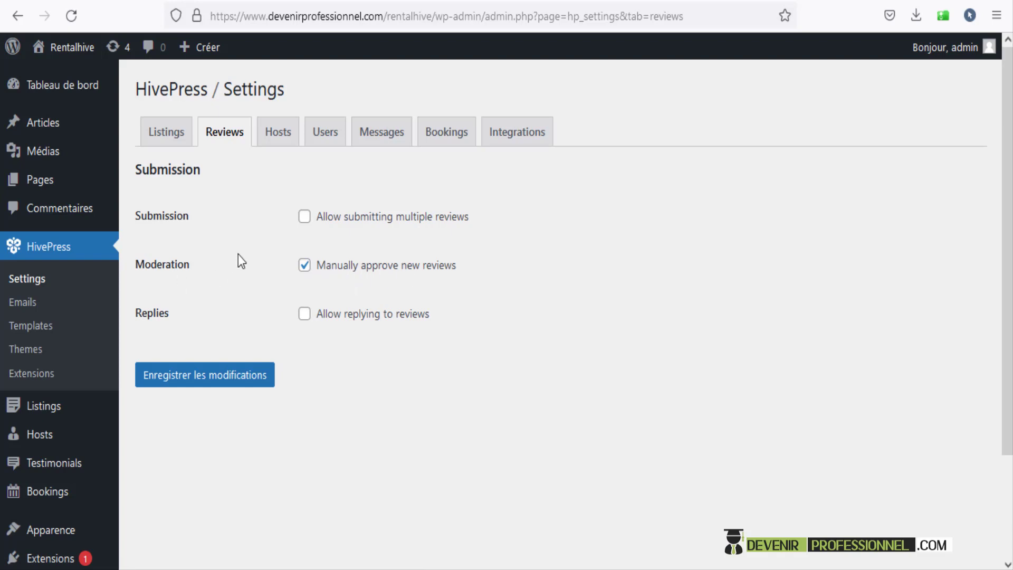
{"action": "left_click", "coordinate": [285, 145]}
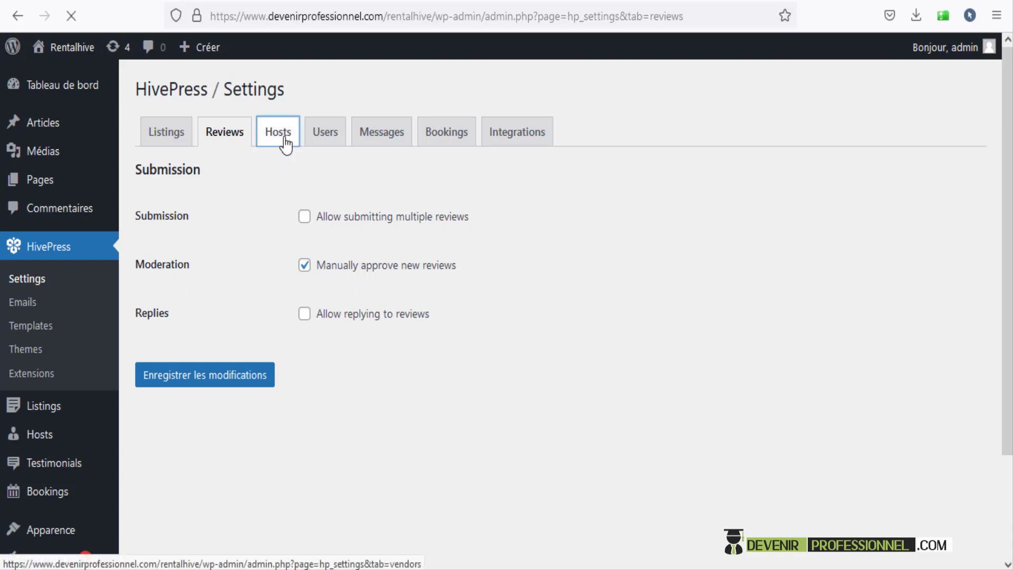
{"action": "scroll", "coordinate": [360, 193], "scroll_direction": "down", "scroll_amount": 3}
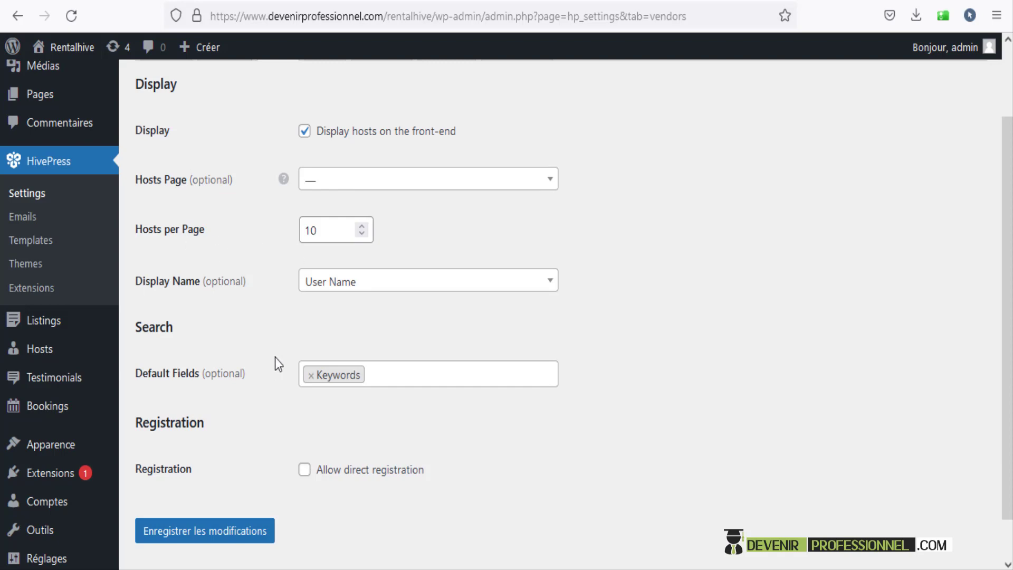
{"action": "scroll", "coordinate": [278, 373], "scroll_direction": "up", "scroll_amount": 2}
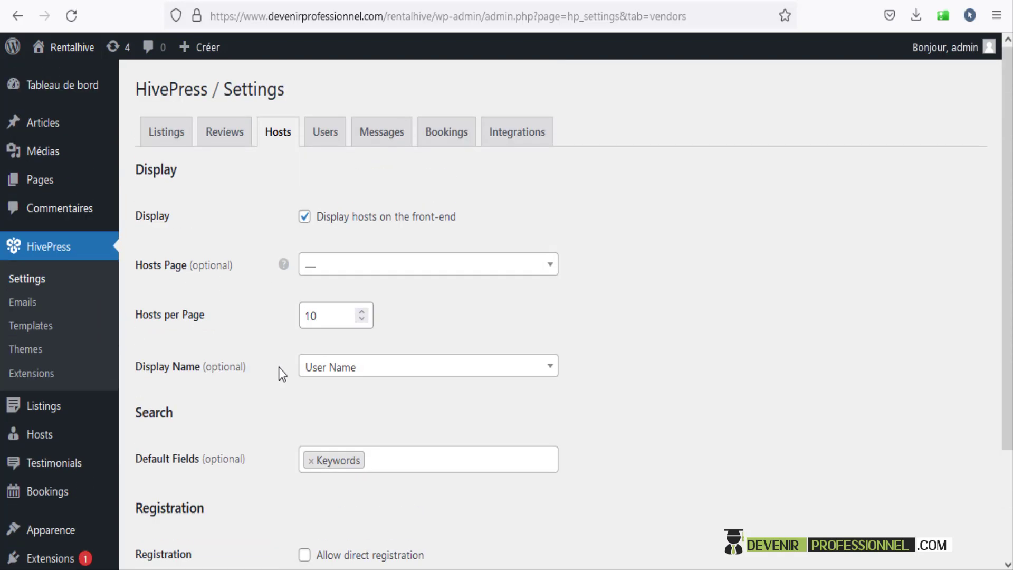
{"action": "left_click", "coordinate": [334, 147]}
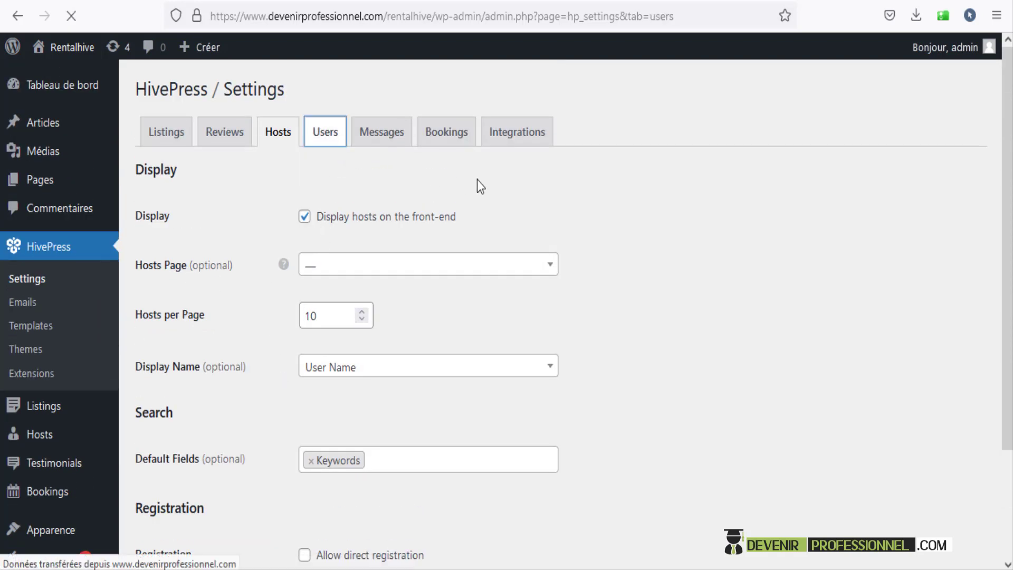
{"action": "scroll", "coordinate": [559, 232], "scroll_direction": "down", "scroll_amount": 2}
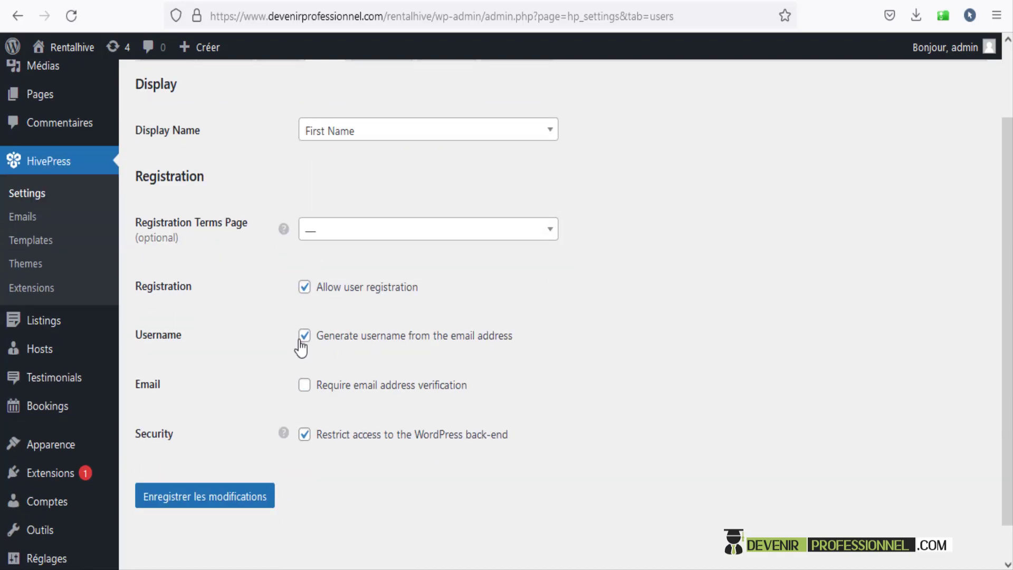
{"action": "scroll", "coordinate": [296, 477], "scroll_direction": "up", "scroll_amount": 2}
{"action": "left_click", "coordinate": [388, 147]}
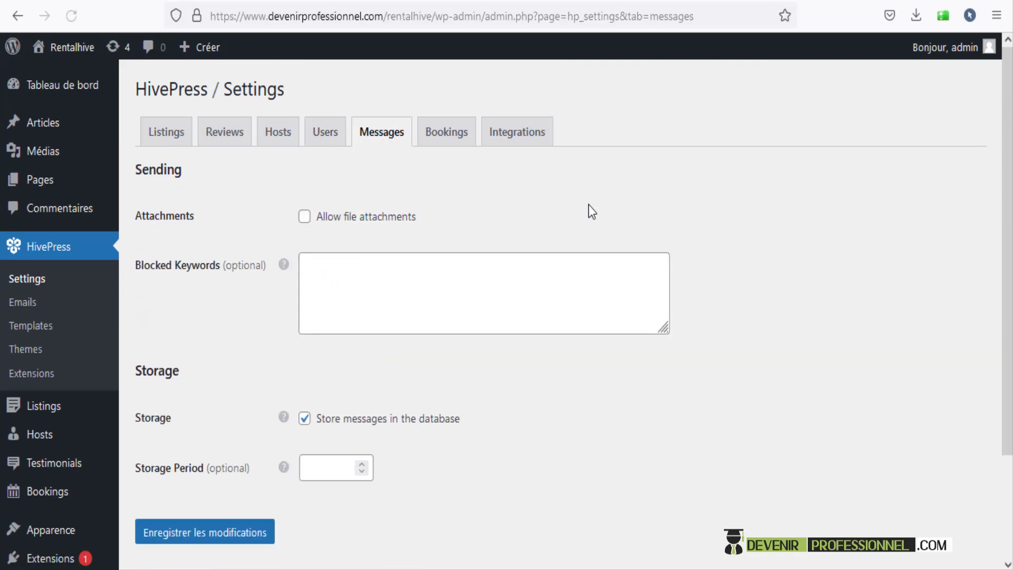
{"action": "left_click", "coordinate": [349, 299]}
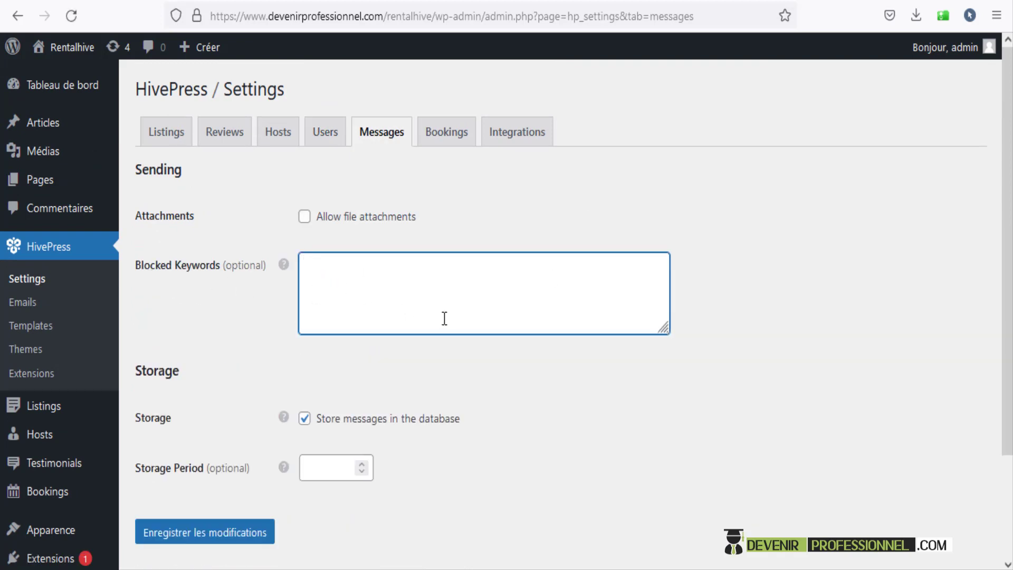
- Enable time slots in the HivePress Bookings settings without saving, and look at the "Room with a sea view" listing page
{"action": "left_click", "coordinate": [452, 139]}
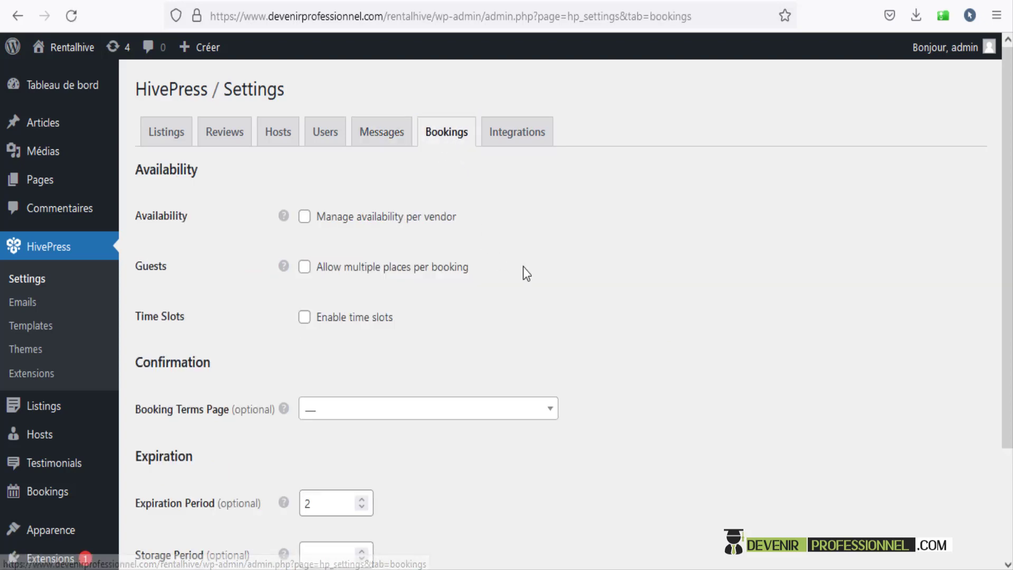
{"action": "scroll", "coordinate": [523, 273], "scroll_direction": "down", "scroll_amount": 2}
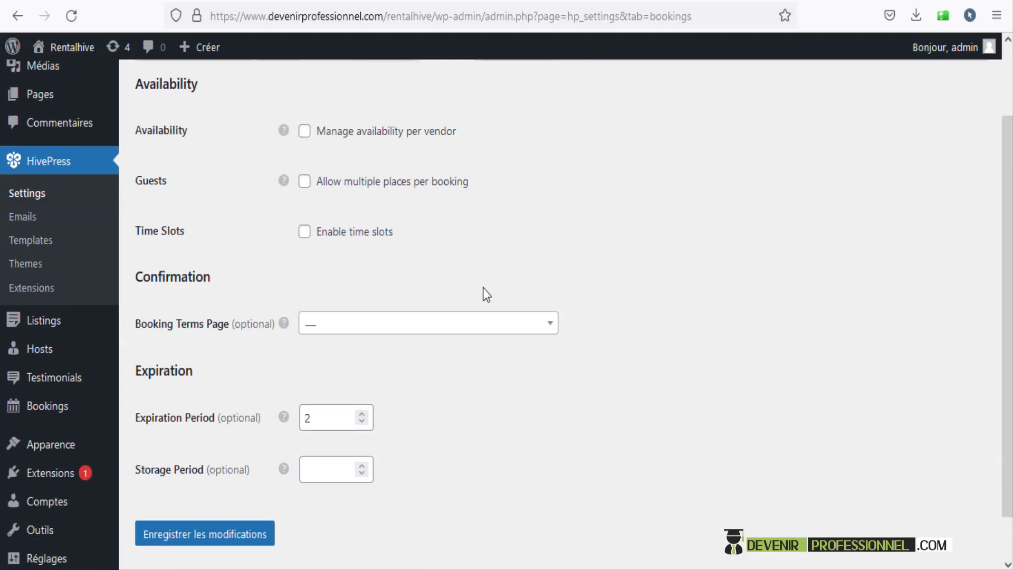
{"action": "left_click", "coordinate": [303, 240]}
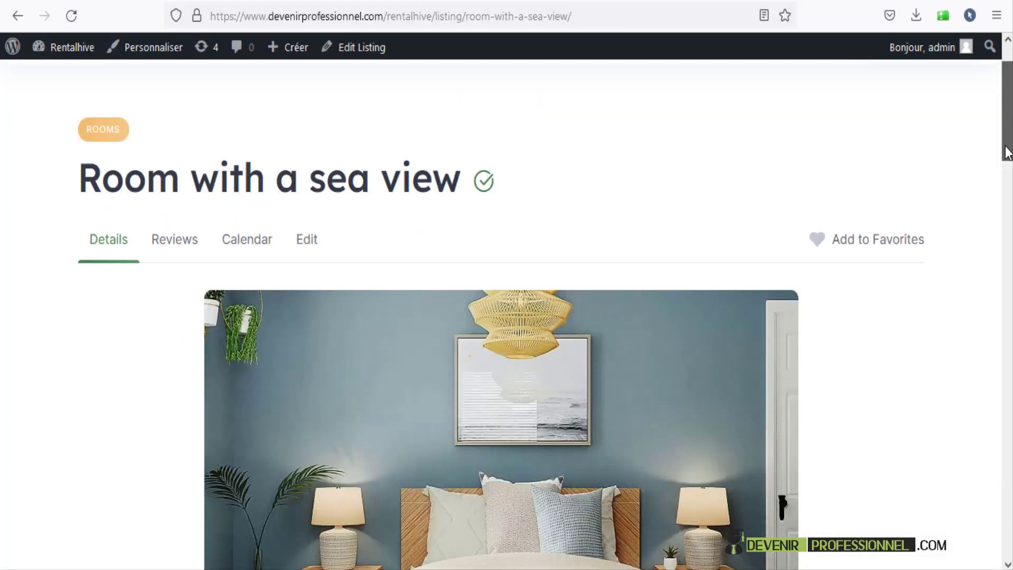
{"action": "left_click_drag", "start_coordinate": [1007, 153], "coordinate": [1003, 264]}
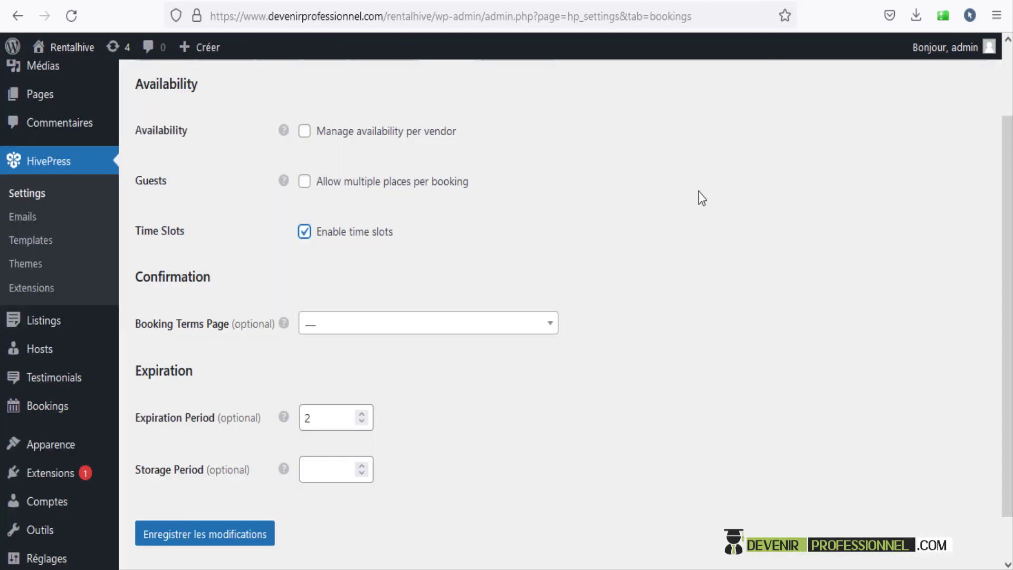
{"action": "scroll", "coordinate": [701, 197], "scroll_direction": "up", "scroll_amount": 2}
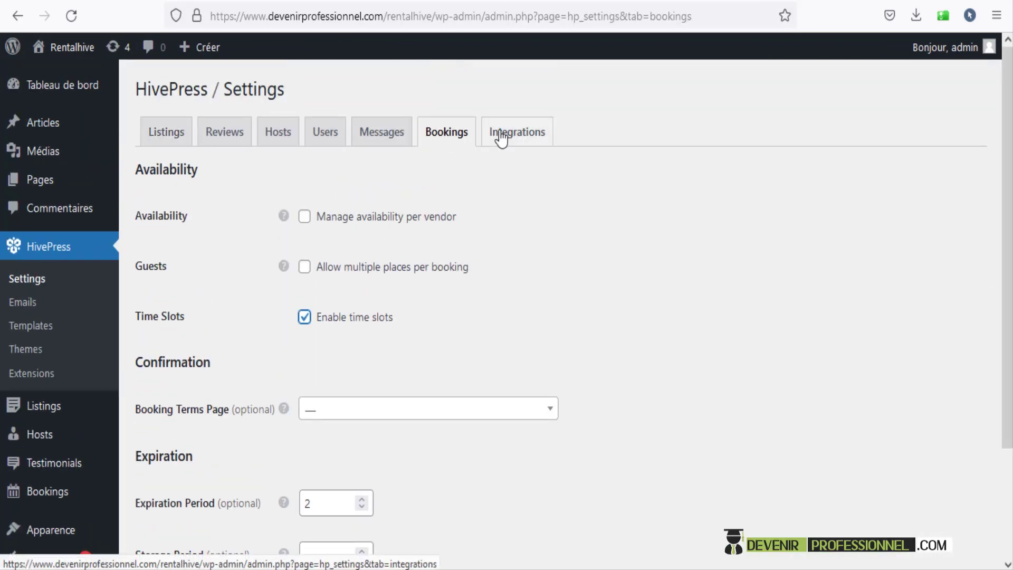
- Open the HivePress Integrations settings and view the forms available for reCAPTCHA protection
{"action": "left_click", "coordinate": [518, 137]}
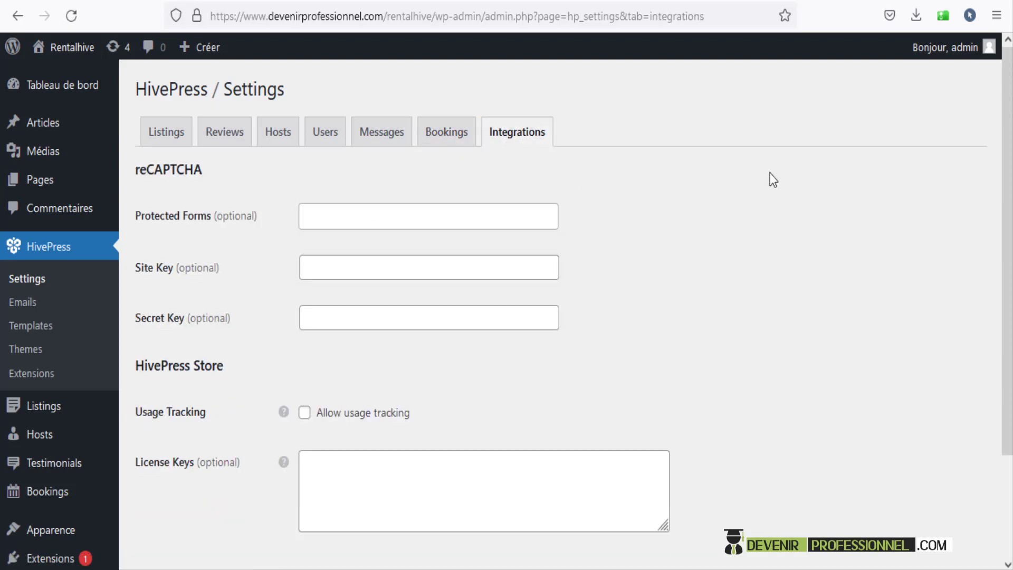
{"action": "mouse_move", "coordinate": [1007, 182]}
{"action": "left_mouse_down"}
{"action": "mouse_move", "coordinate": [1007, 216]}
{"action": "mouse_move", "coordinate": [1007, 187]}
{"action": "left_mouse_up"}
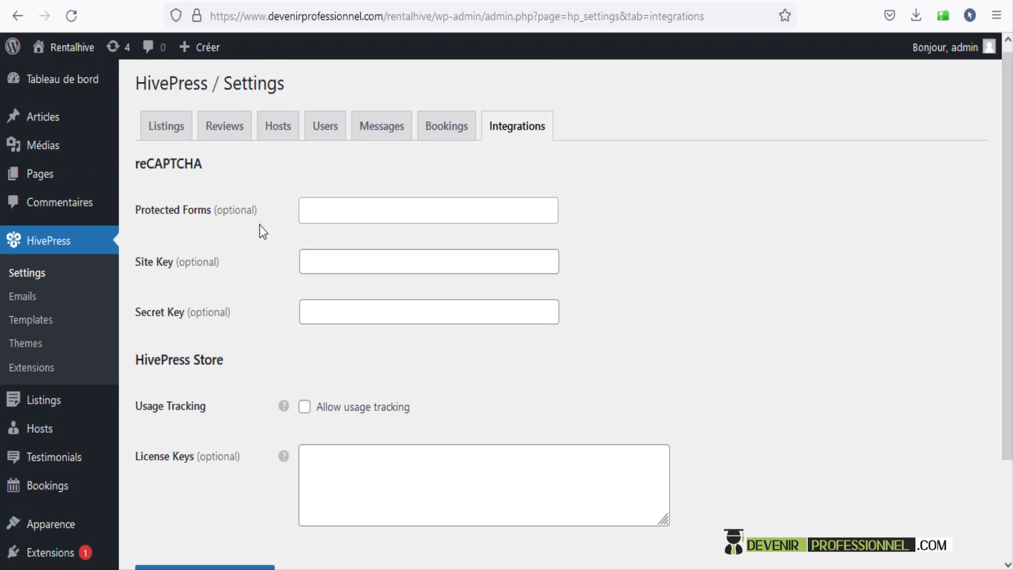
{"action": "left_click", "coordinate": [322, 210]}
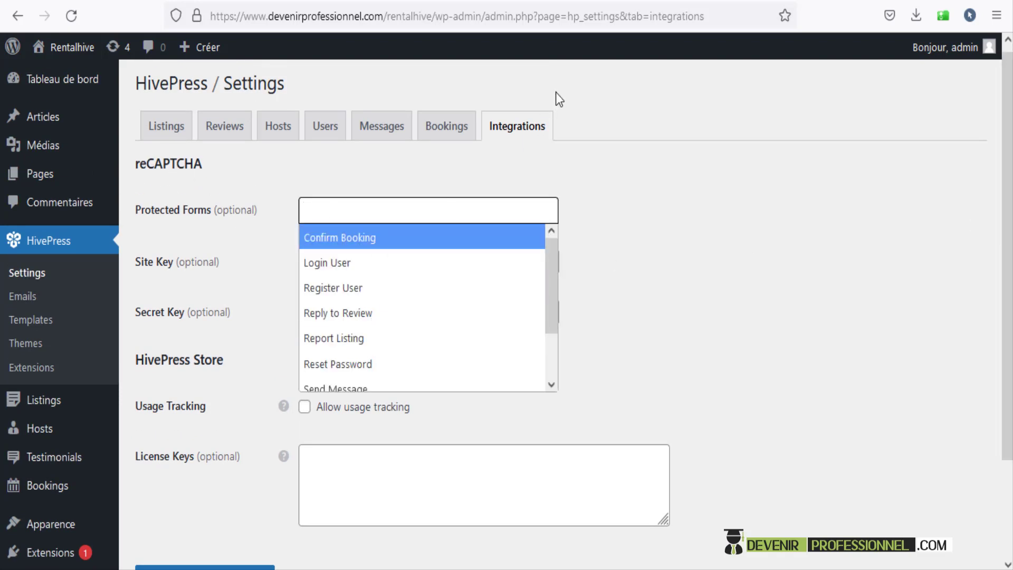
- Search Google for recaptcha in a new tab and open the Google reCAPTCHA website
{"action": "key", "text": "ctrl+t"}
{"action": "type", "text": "google.com/"}
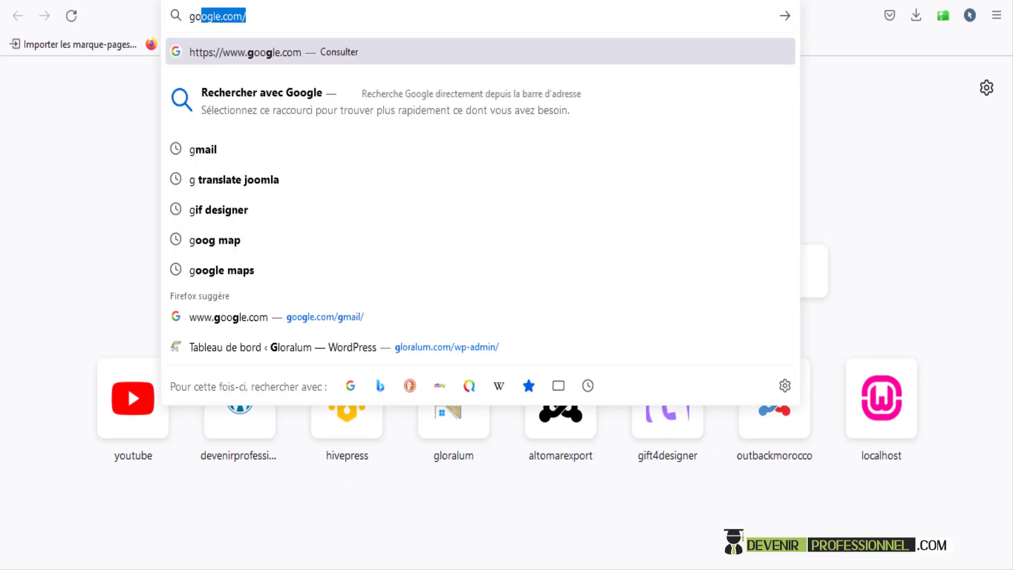
{"action": "key", "text": "Return"}
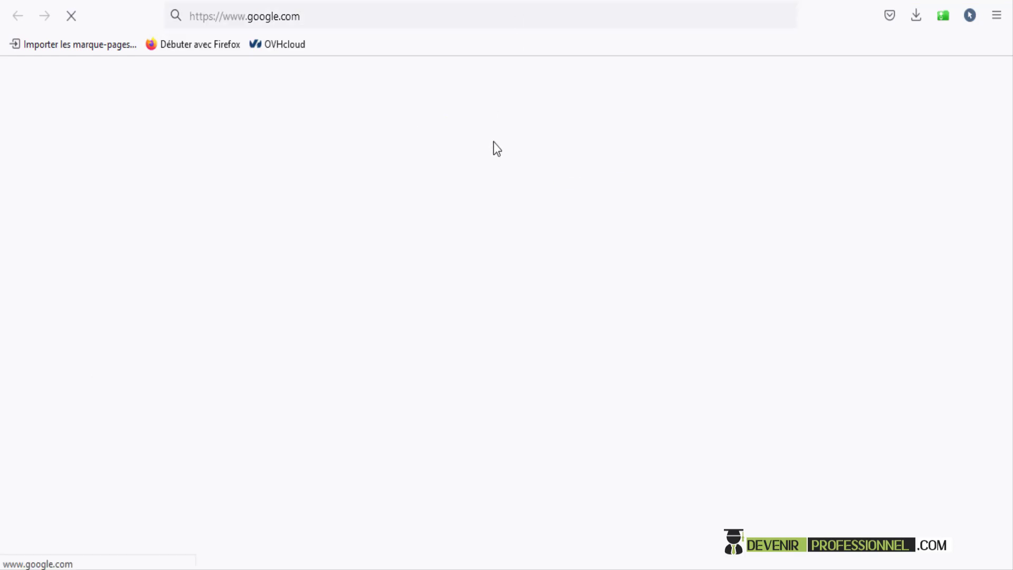
{"action": "type", "text": "rec"}
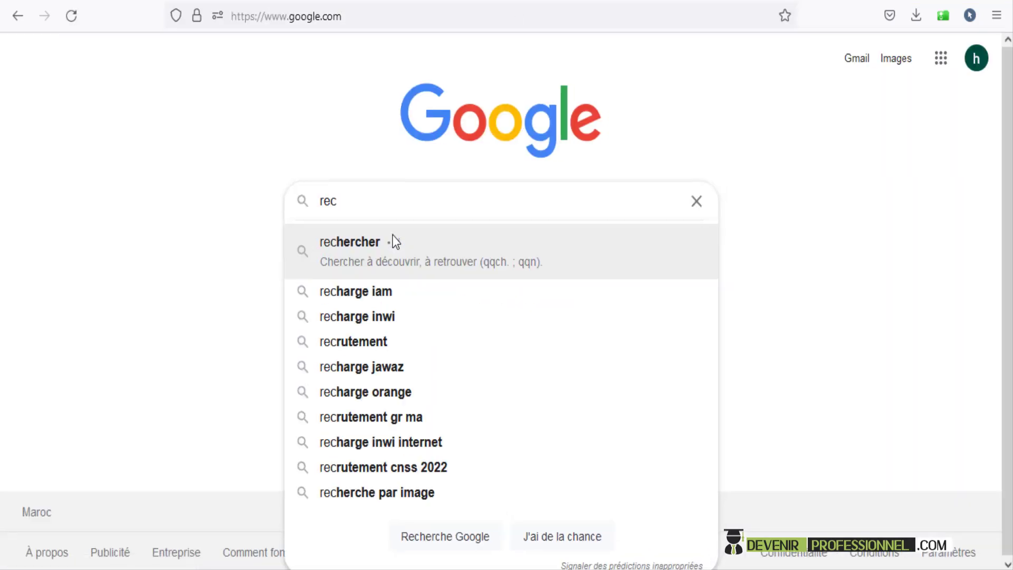
{"action": "type", "text": "ap"}
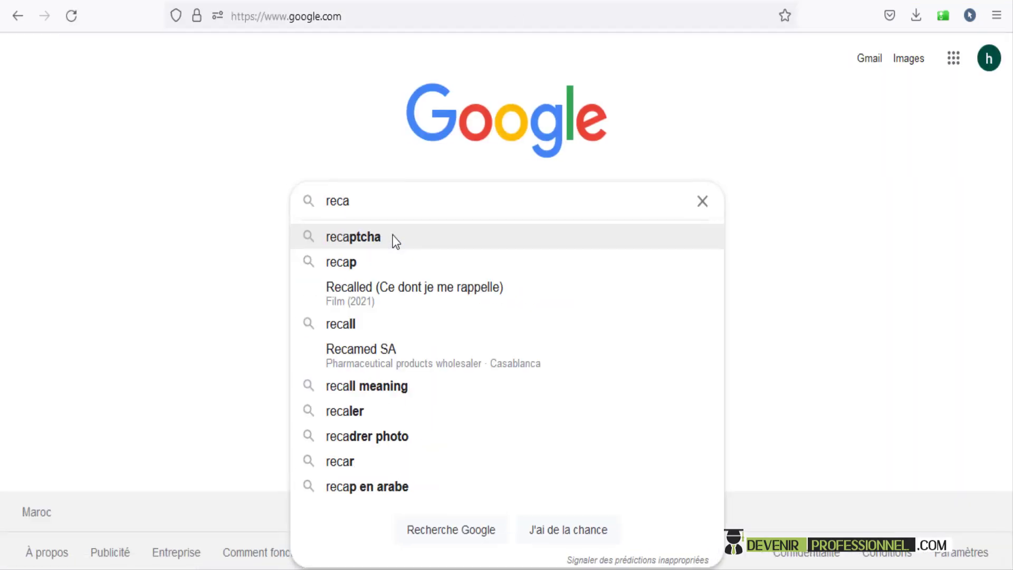
{"action": "left_click", "coordinate": [411, 236]}
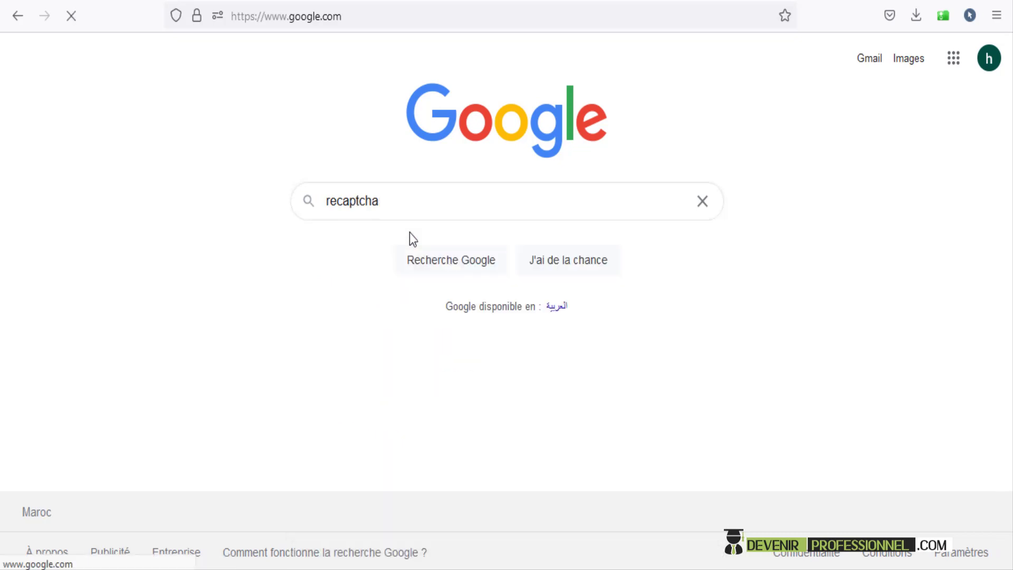
{"action": "left_click", "coordinate": [227, 221]}
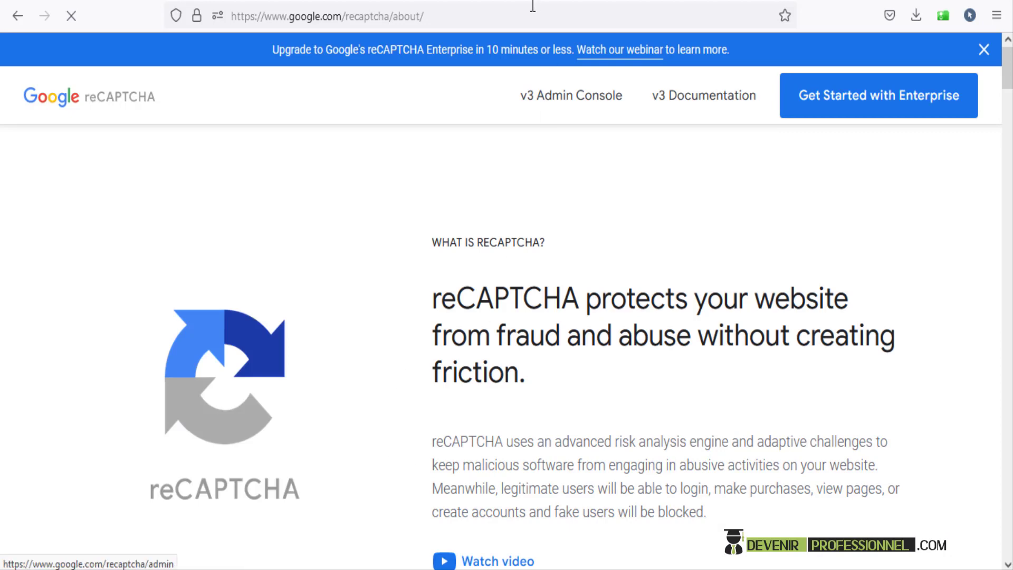
- Return to the HivePress Integrations settings and examine the Site Key, Secret Key and HivePress Store License Keys fields
{"action": "left_click", "coordinate": [138, 1]}
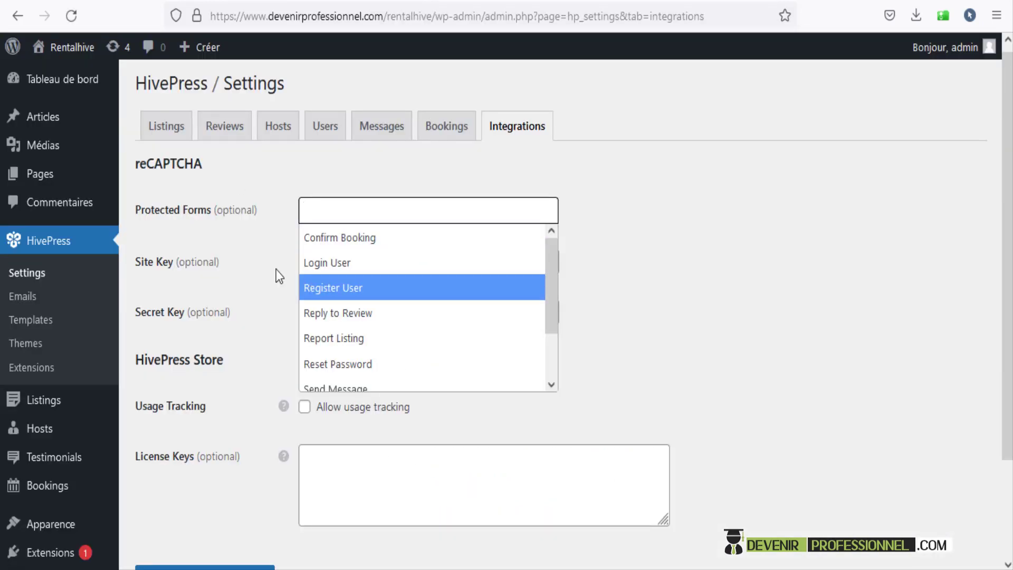
{"action": "left_click", "coordinate": [195, 255]}
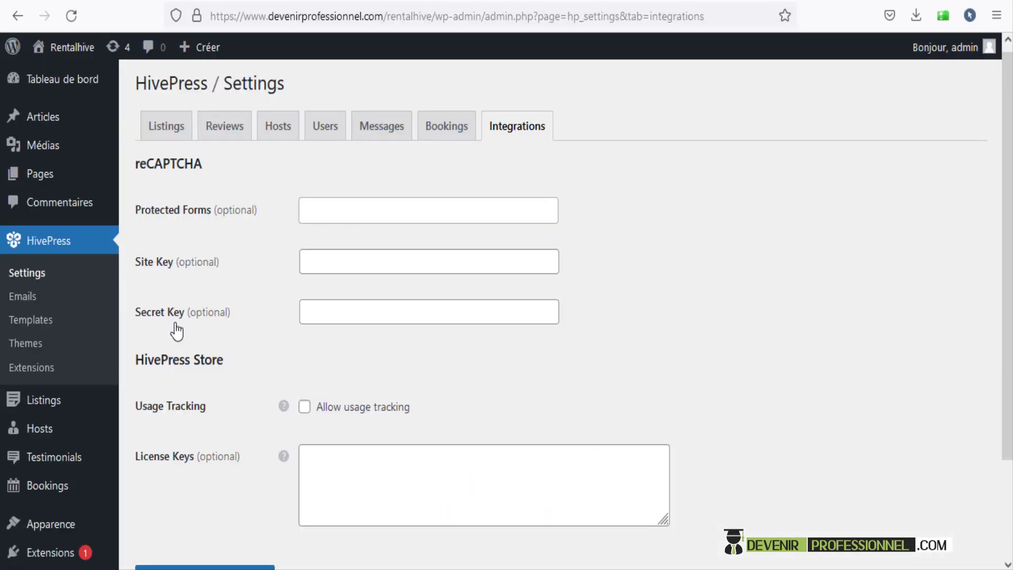
{"action": "left_click", "coordinate": [400, 262]}
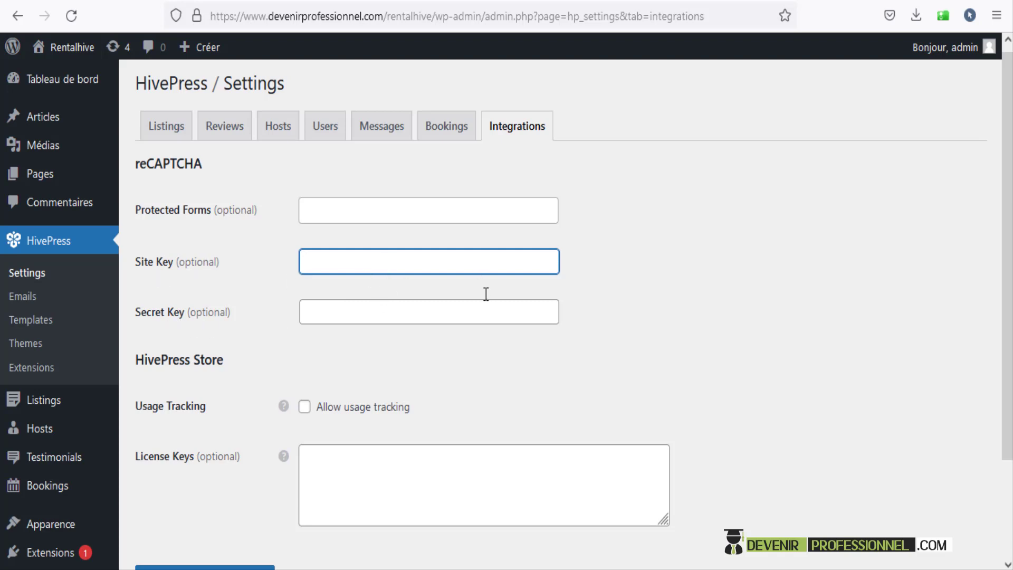
{"action": "scroll", "coordinate": [486, 293], "scroll_direction": "down", "scroll_amount": 2}
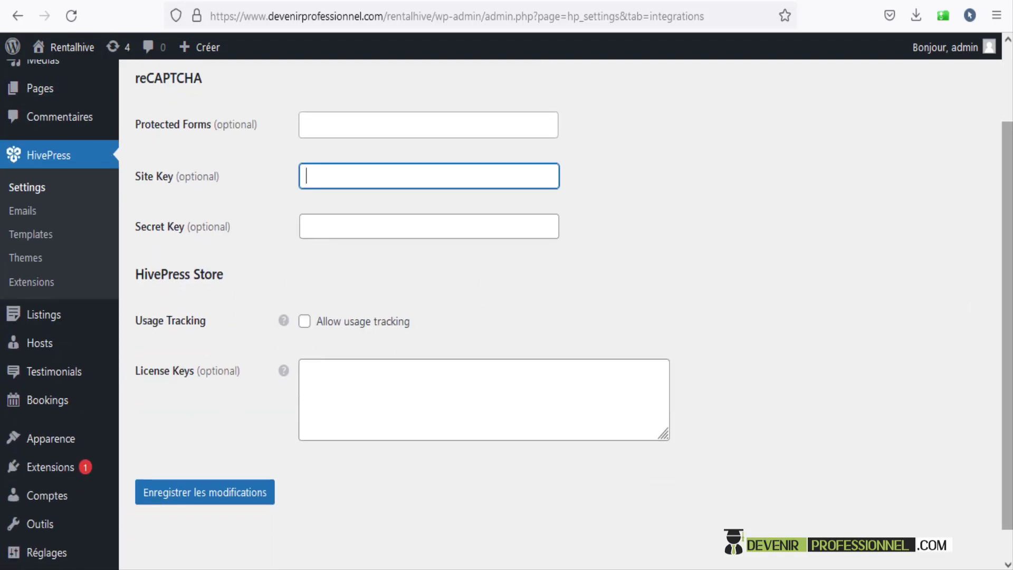
- View the Top Categories section on the site's home page and open the listing Categories page in the admin
{"action": "scroll", "coordinate": [561, 314], "scroll_direction": "up", "scroll_amount": 2}
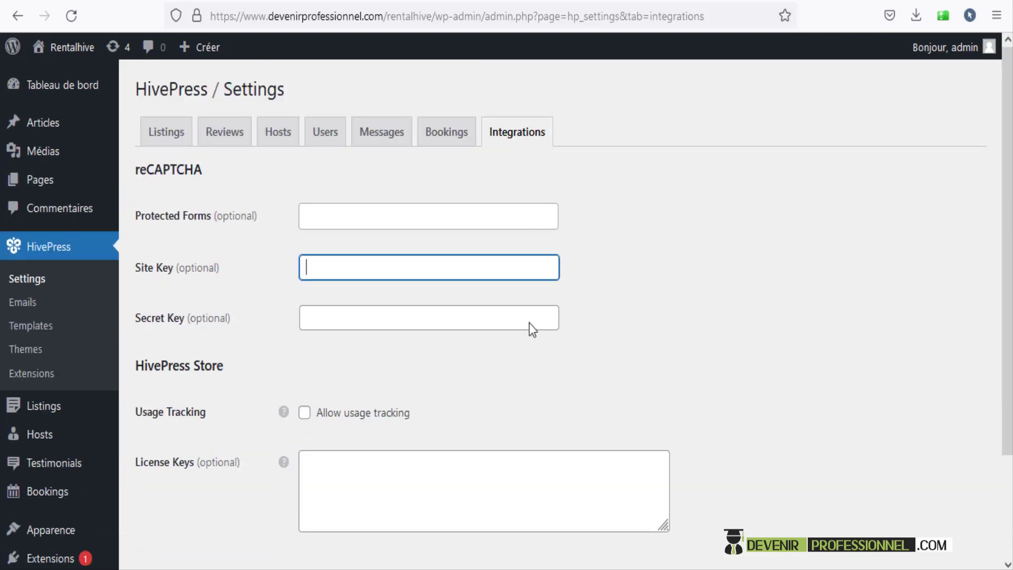
{"action": "mouse_move", "coordinate": [43, 413]}
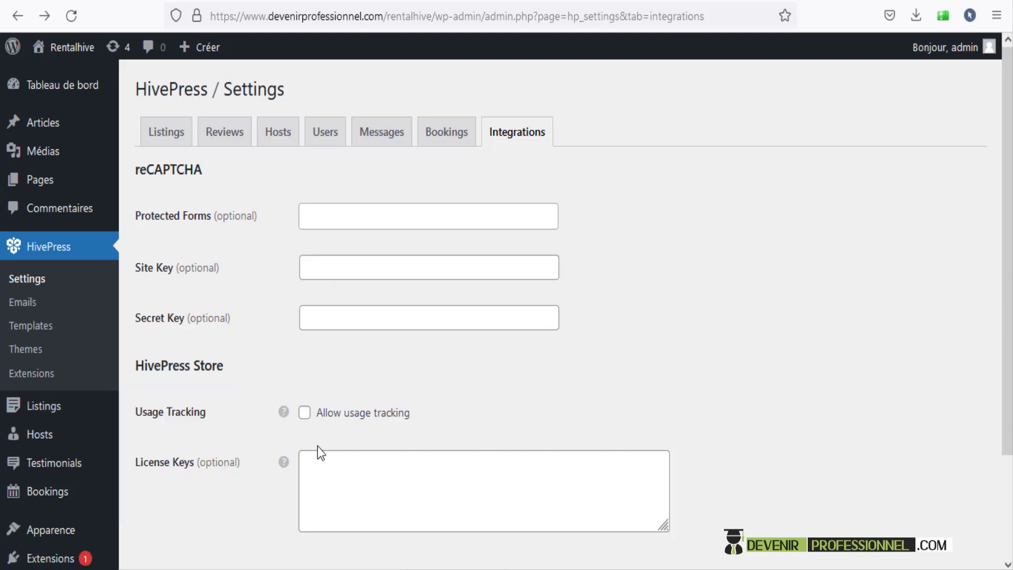
{"action": "mouse_move", "coordinate": [64, 414]}
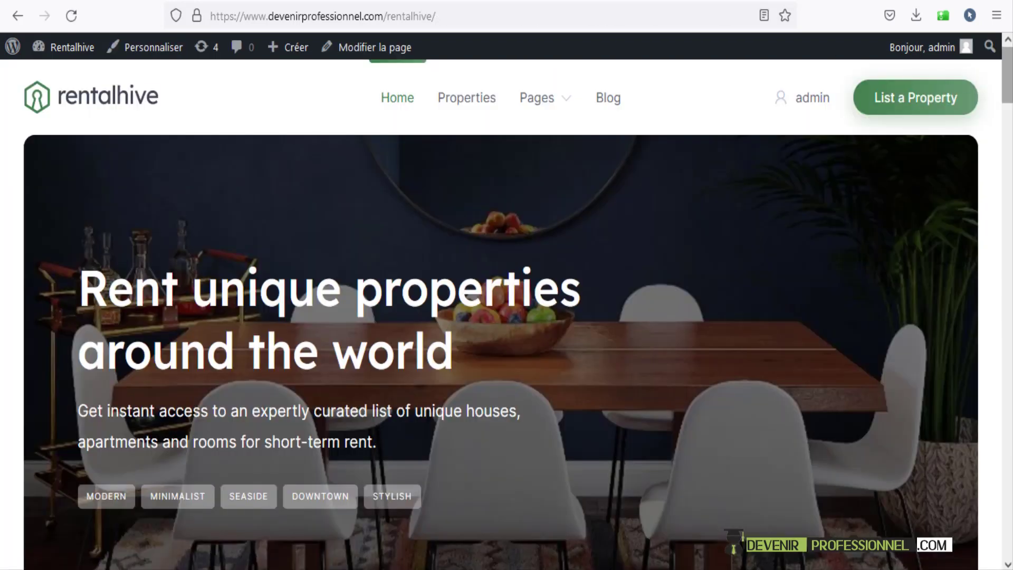
{"action": "scroll", "coordinate": [506, 317], "scroll_direction": "down", "scroll_amount": 4}
{"action": "scroll", "coordinate": [506, 316], "scroll_direction": "down", "scroll_amount": 9}
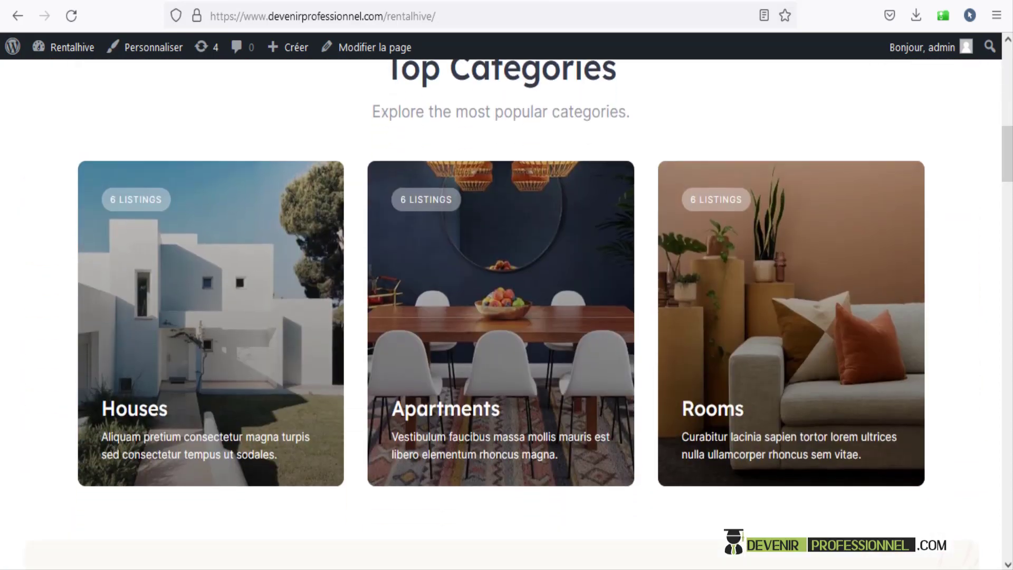
{"action": "scroll", "coordinate": [507, 317], "scroll_direction": "up", "scroll_amount": 1}
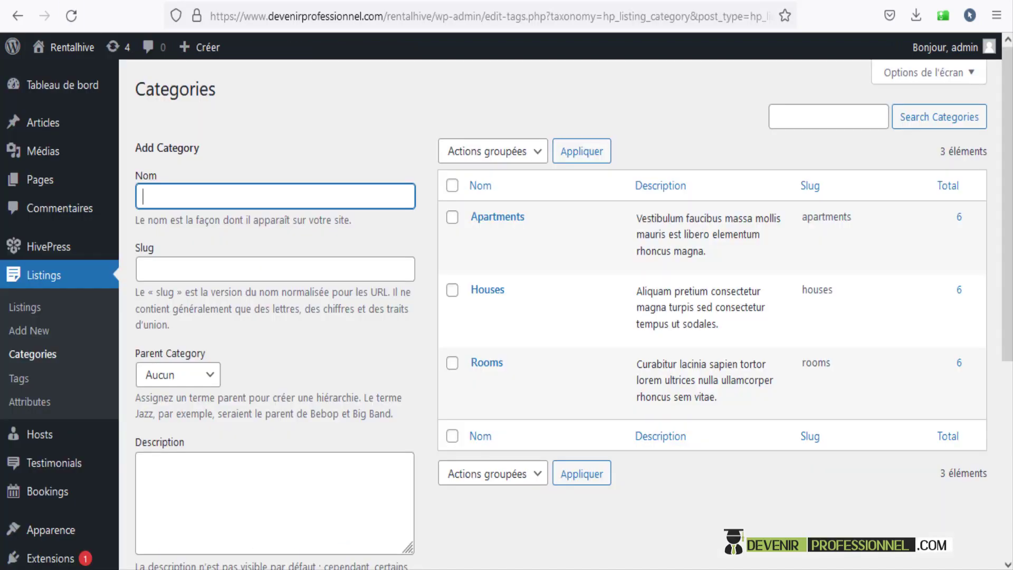
- Name the new listing category Villas and paste the description "Aliquam pretium consectetur magna turpis sed consectetur tempus ut sodales."
{"action": "left_click", "coordinate": [165, 187]}
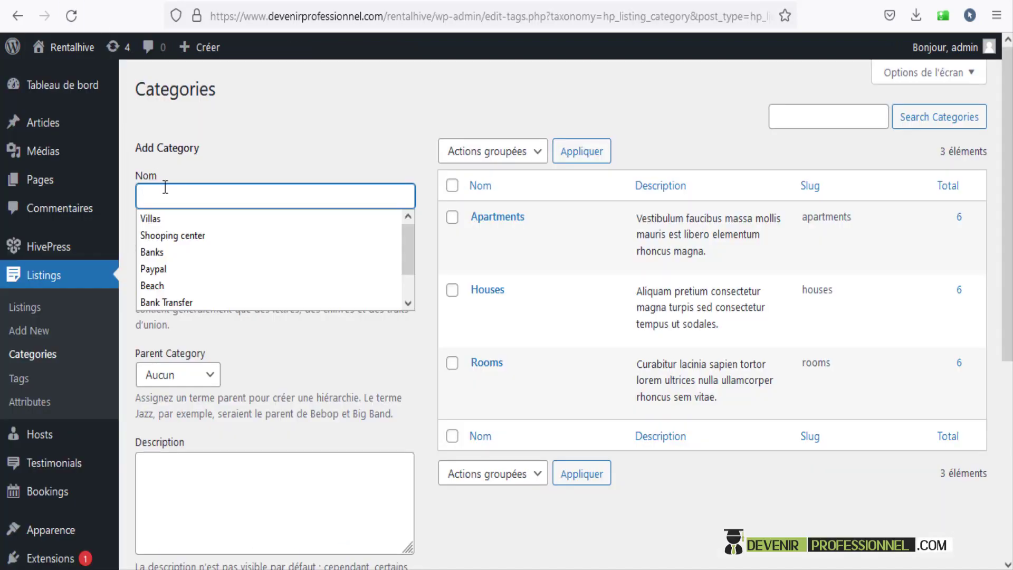
{"action": "left_click", "coordinate": [160, 219]}
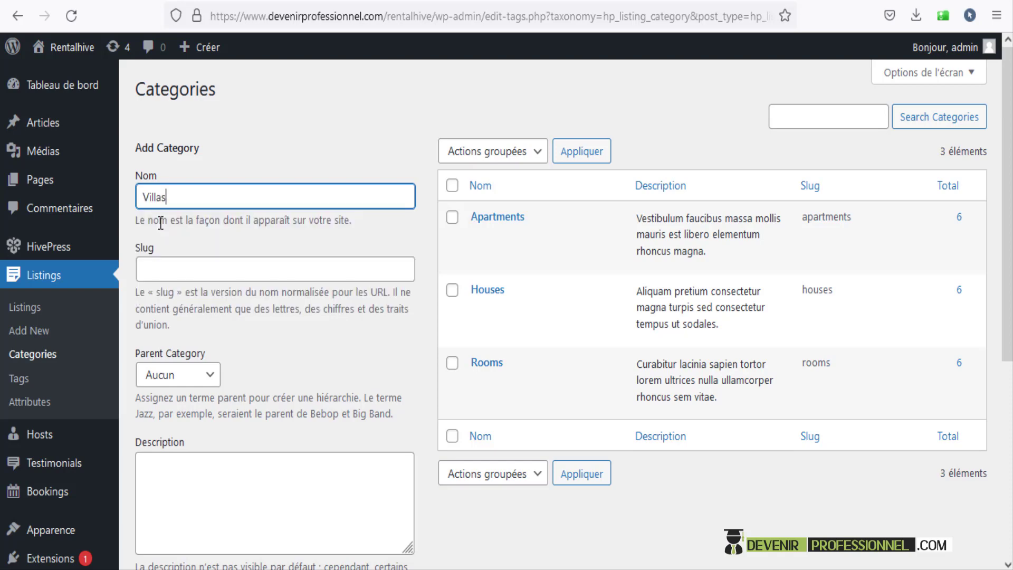
{"action": "left_click_drag", "start_coordinate": [135, 360], "coordinate": [225, 366]}
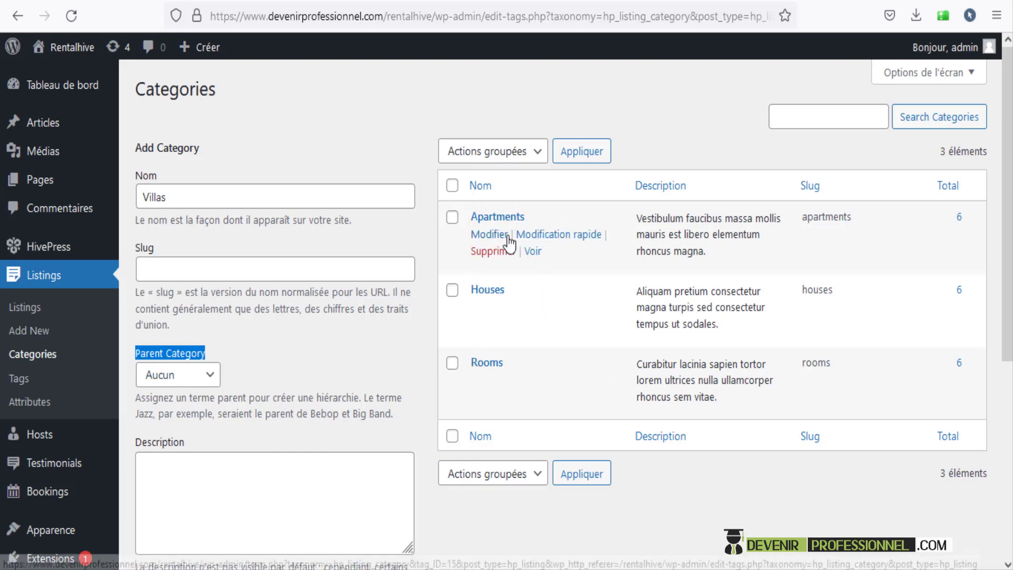
{"action": "left_click", "coordinate": [276, 343]}
{"action": "scroll", "coordinate": [271, 350], "scroll_direction": "down", "scroll_amount": 3}
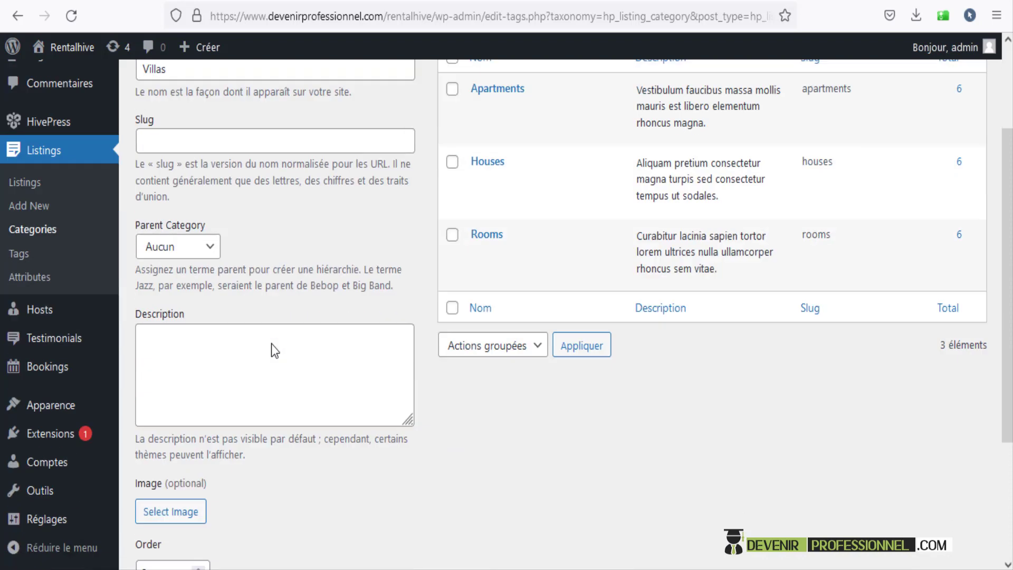
{"action": "left_click", "coordinate": [244, 339]}
{"action": "right_click", "coordinate": [244, 338]}
{"action": "left_click", "coordinate": [313, 164]}
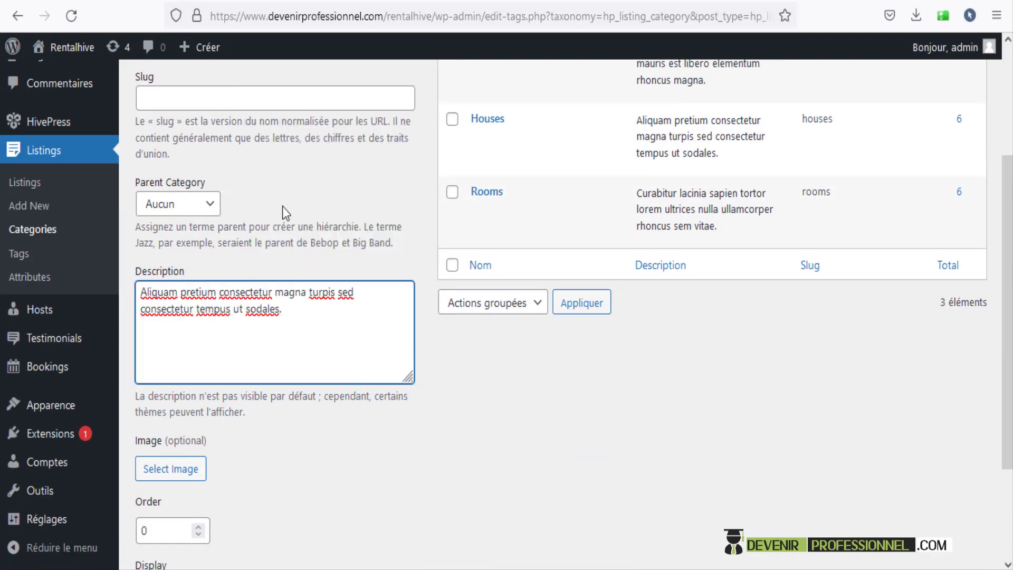
- Set the Villas category's image to the teal bedroom photo from the media library
{"action": "left_click", "coordinate": [190, 469]}
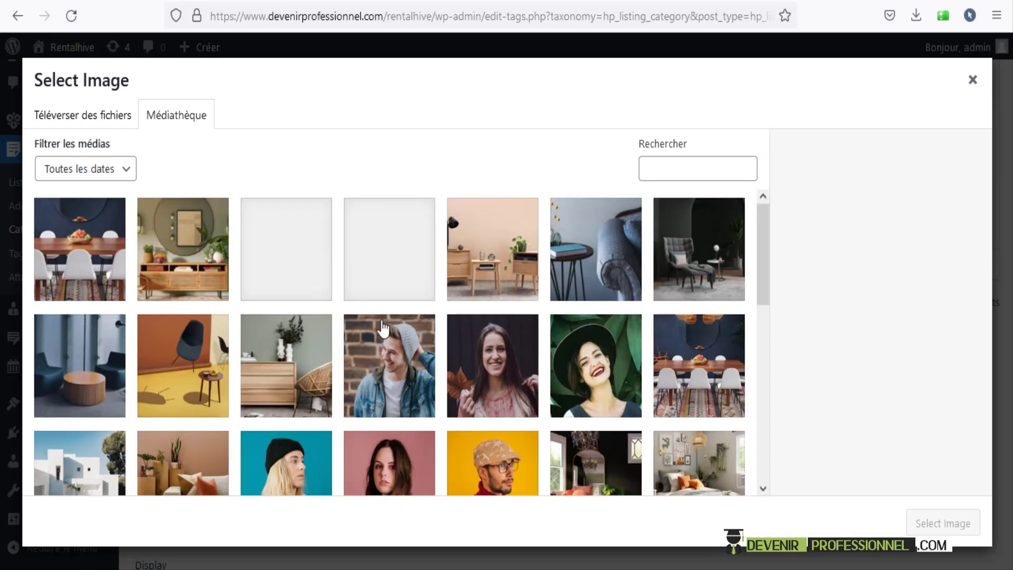
{"action": "scroll", "coordinate": [400, 317], "scroll_direction": "down", "scroll_amount": 6}
{"action": "left_click", "coordinate": [496, 374]}
{"action": "left_click", "coordinate": [931, 523]}
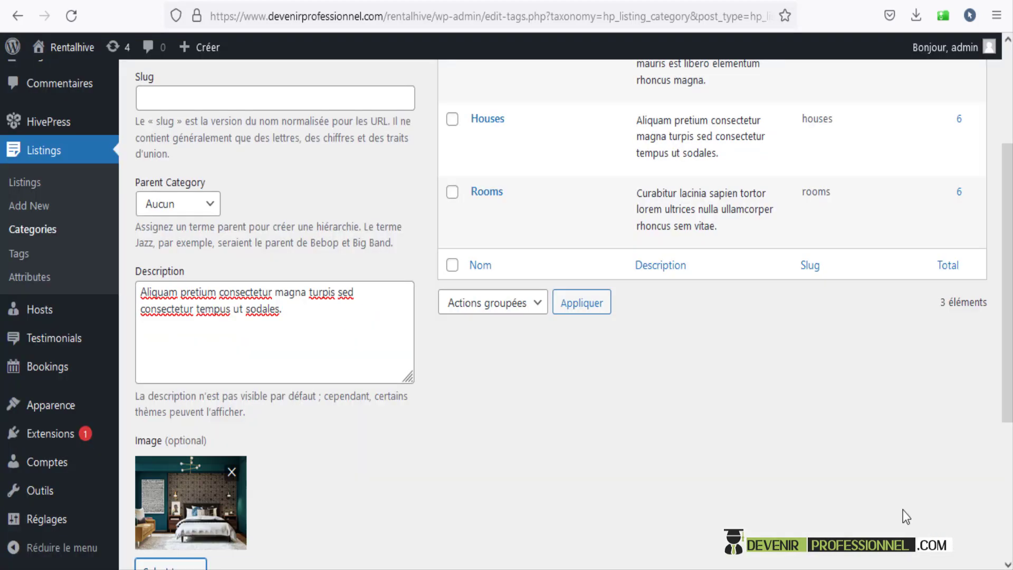
- Add the Villas category with the display of subcategories instead of listings left disabled
{"action": "scroll", "coordinate": [476, 414], "scroll_direction": "down", "scroll_amount": 4}
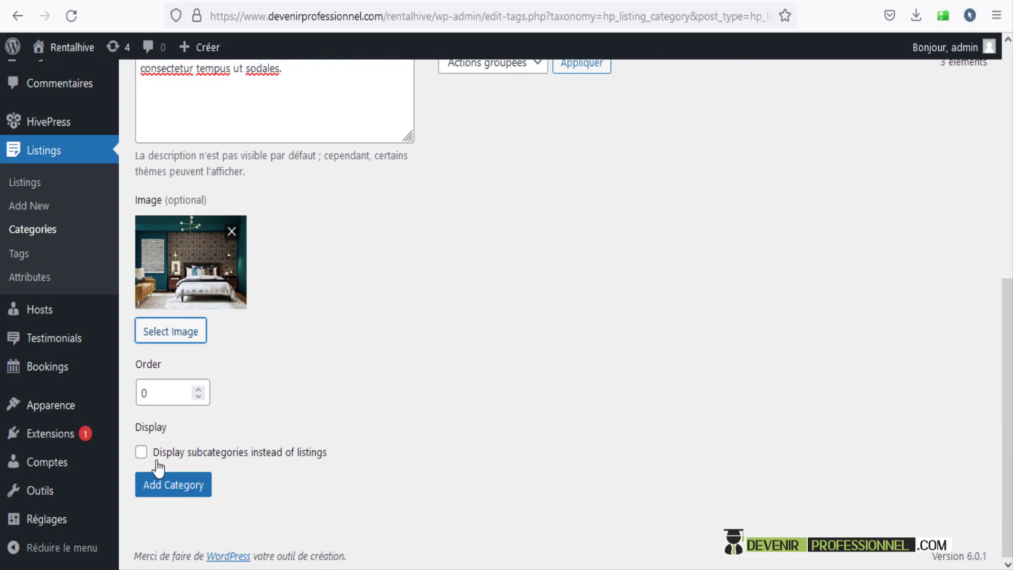
{"action": "left_click", "coordinate": [142, 455]}
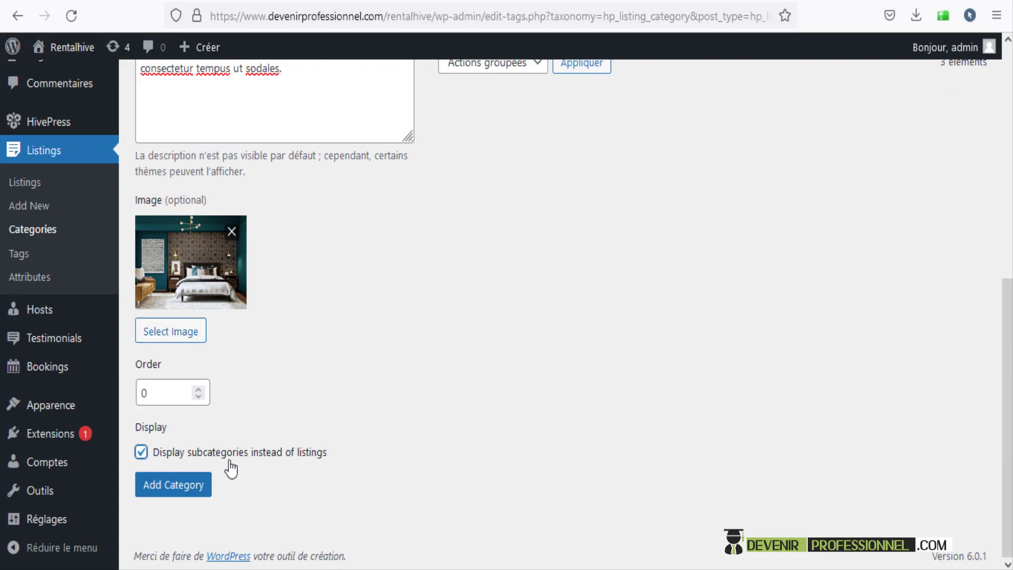
{"action": "left_click", "coordinate": [141, 454]}
{"action": "scroll", "coordinate": [711, 293], "scroll_direction": "up", "scroll_amount": 6}
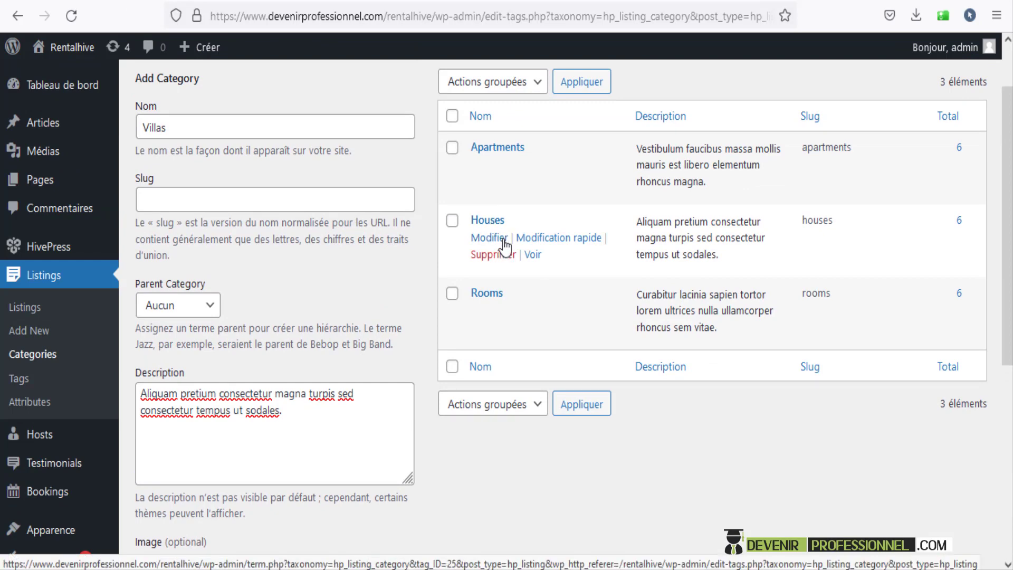
{"action": "scroll", "coordinate": [366, 309], "scroll_direction": "down", "scroll_amount": 6}
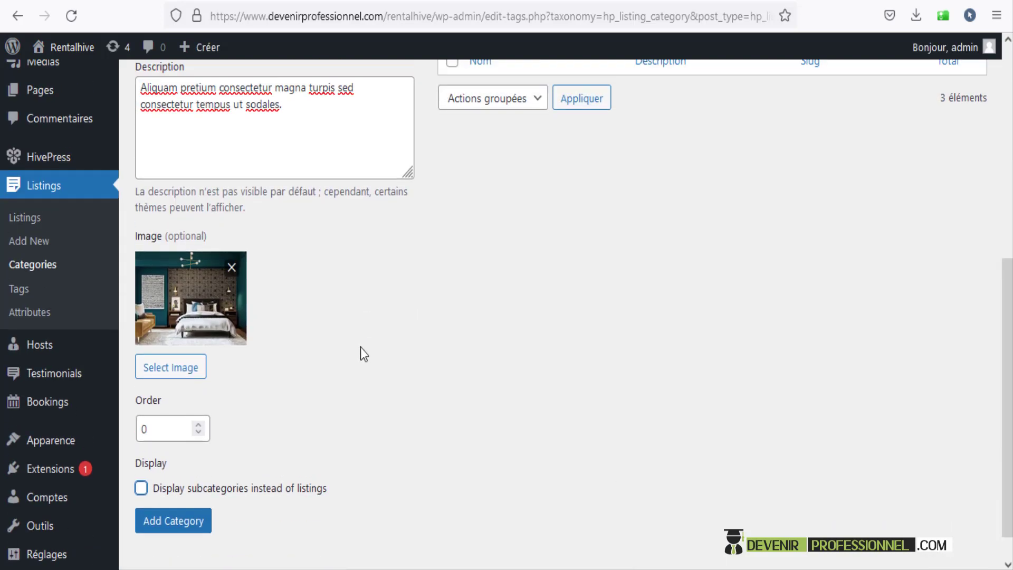
{"action": "scroll", "coordinate": [238, 216], "scroll_direction": "up", "scroll_amount": 7}
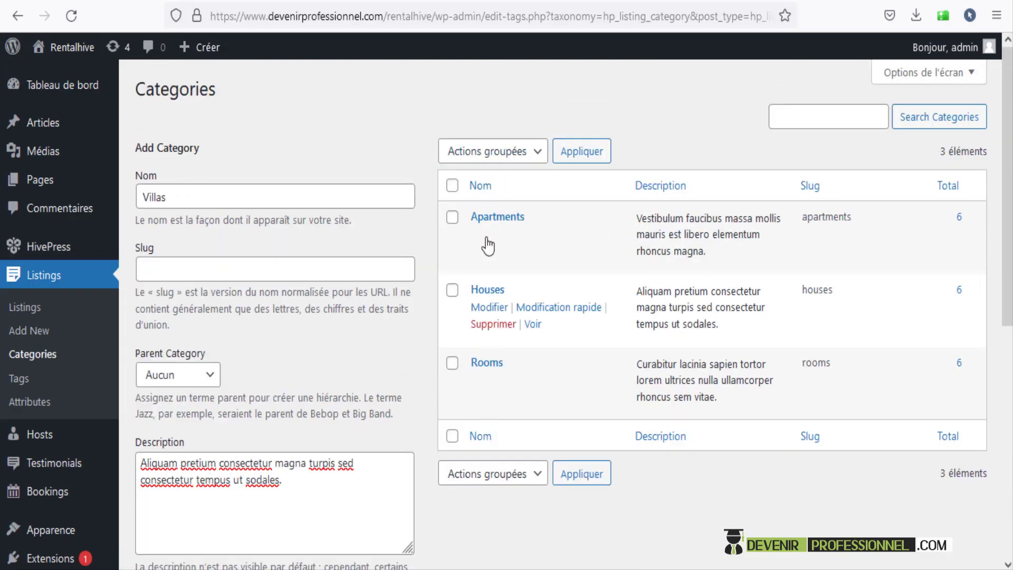
{"action": "scroll", "coordinate": [264, 332], "scroll_direction": "down", "scroll_amount": 8}
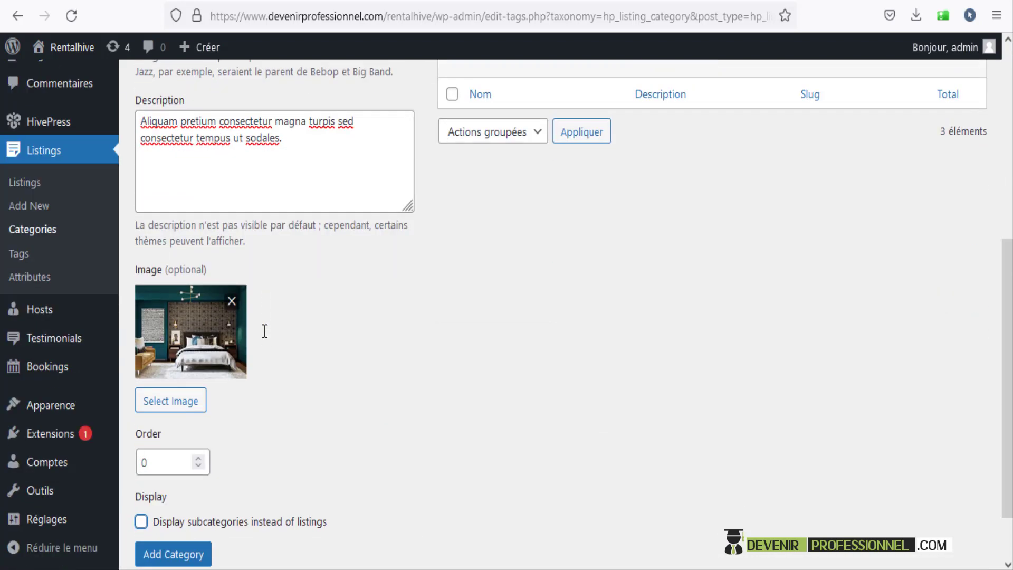
{"action": "left_click", "coordinate": [178, 491]}
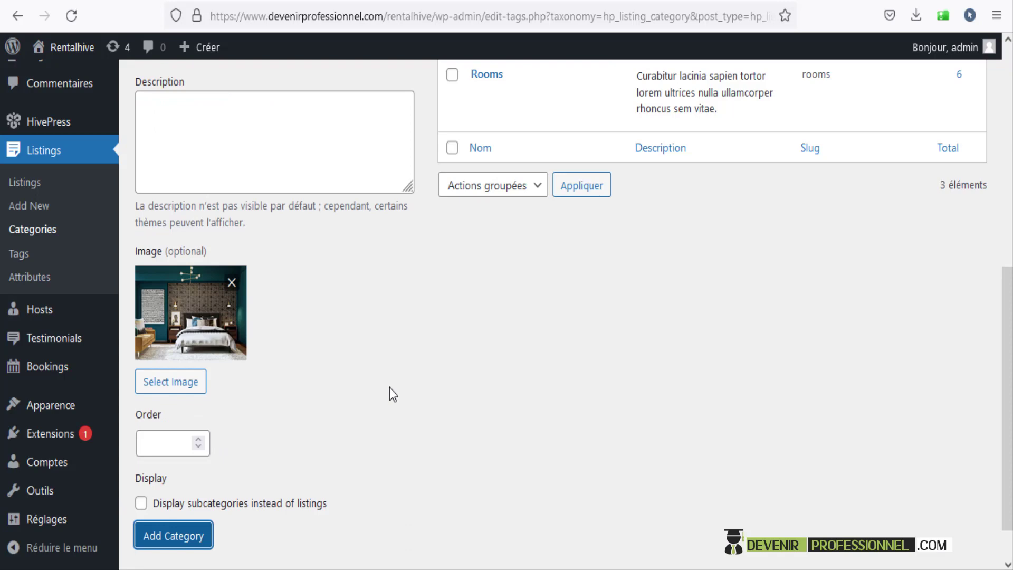
{"action": "scroll", "coordinate": [390, 387], "scroll_direction": "up", "scroll_amount": 8}
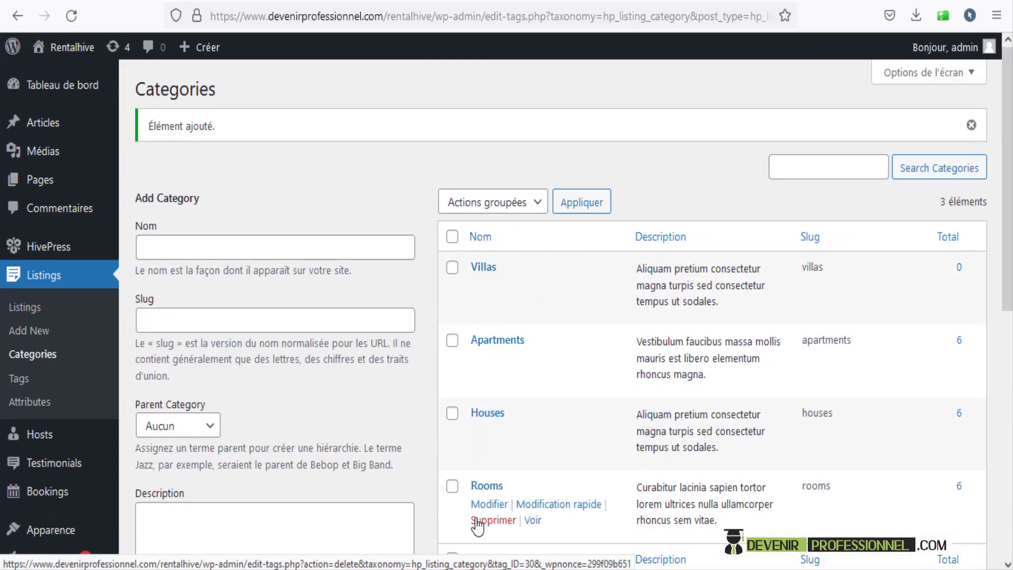
- Reload the site's home page and check the categories shown under Top Categories
{"action": "key", "text": "ctrl+Tab"}
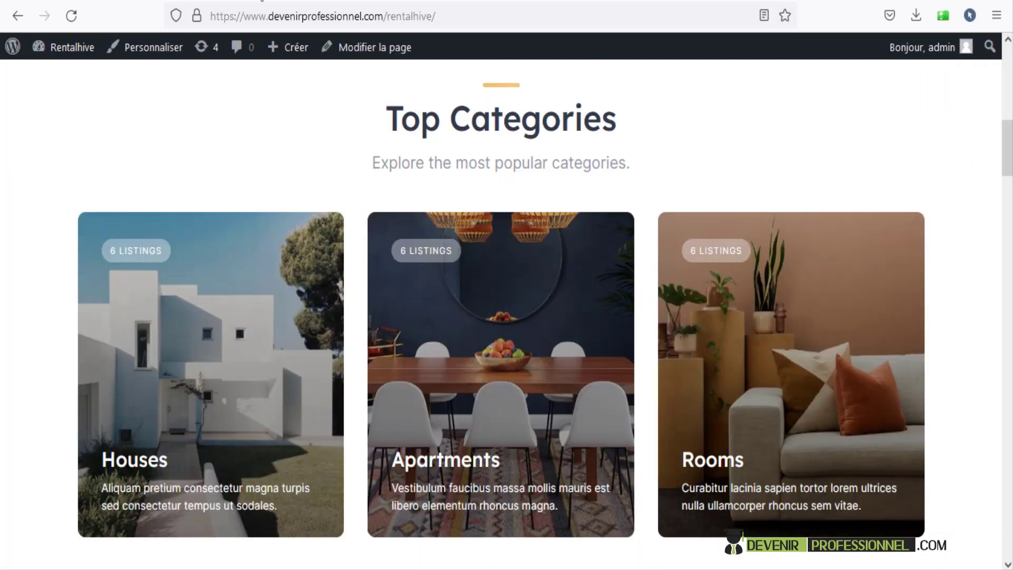
{"action": "left_click", "coordinate": [72, 24]}
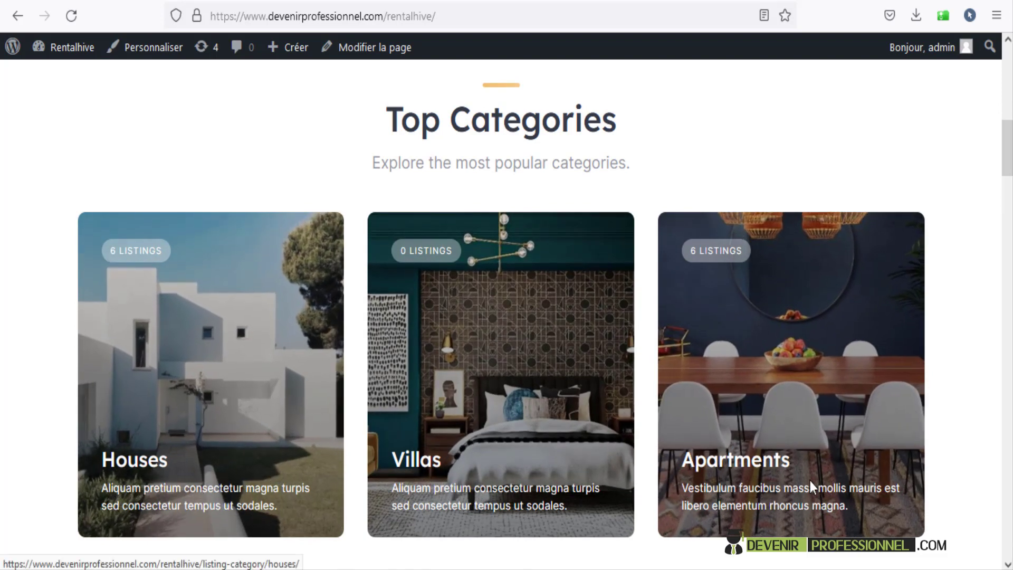
{"action": "scroll", "coordinate": [841, 353], "scroll_direction": "down", "scroll_amount": 3}
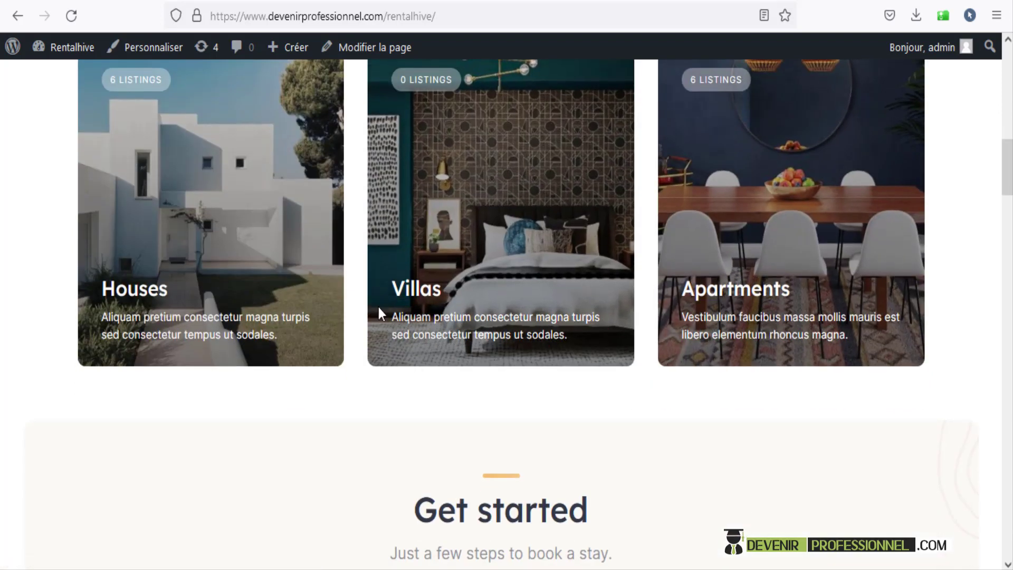
- Open the admin's page list in a new tab and open the Home page for editing
{"action": "left_click", "coordinate": [109, 3]}
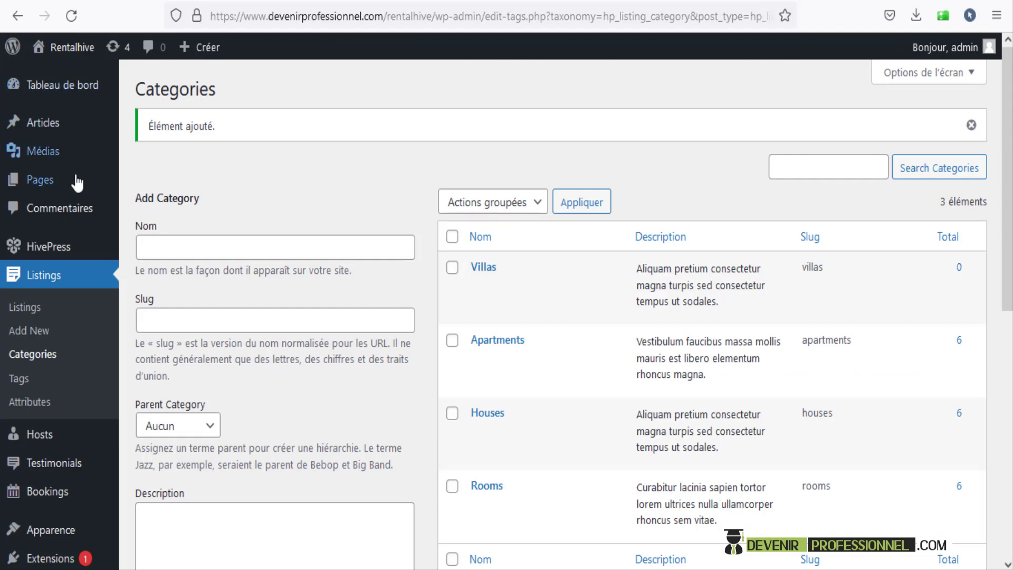
{"action": "right_click", "coordinate": [42, 181]}
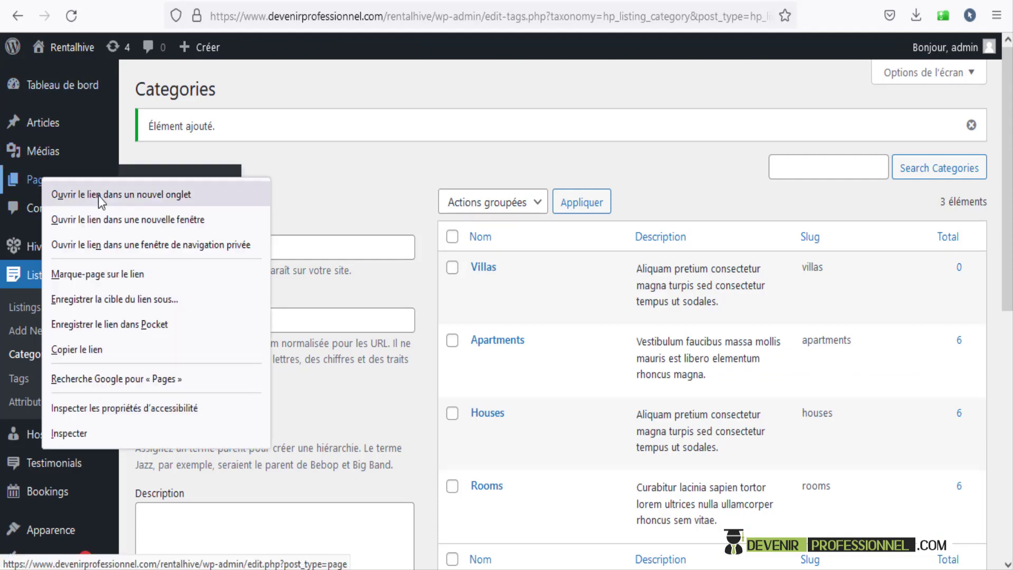
{"action": "left_click", "coordinate": [129, 195]}
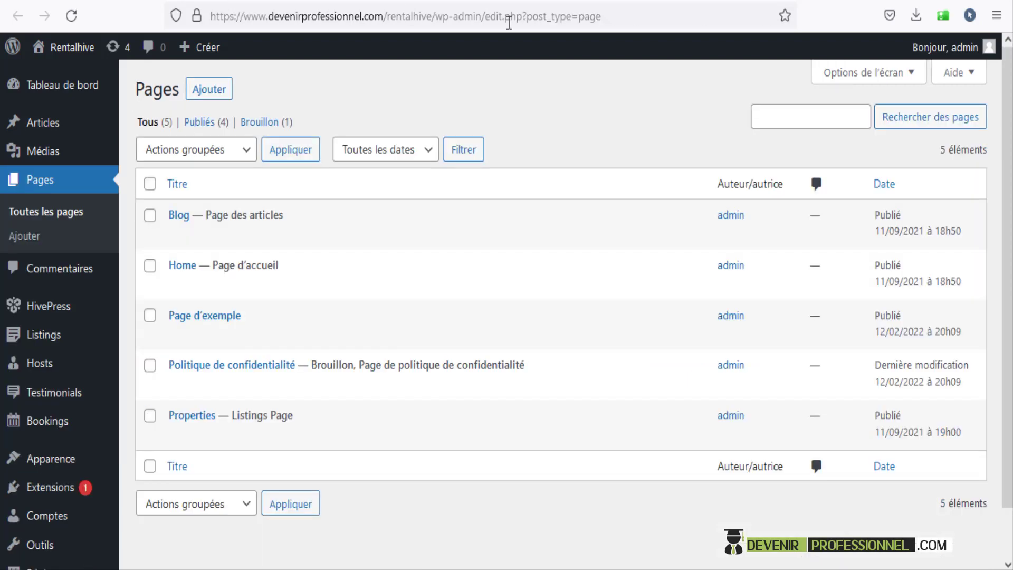
{"action": "left_click", "coordinate": [184, 272]}
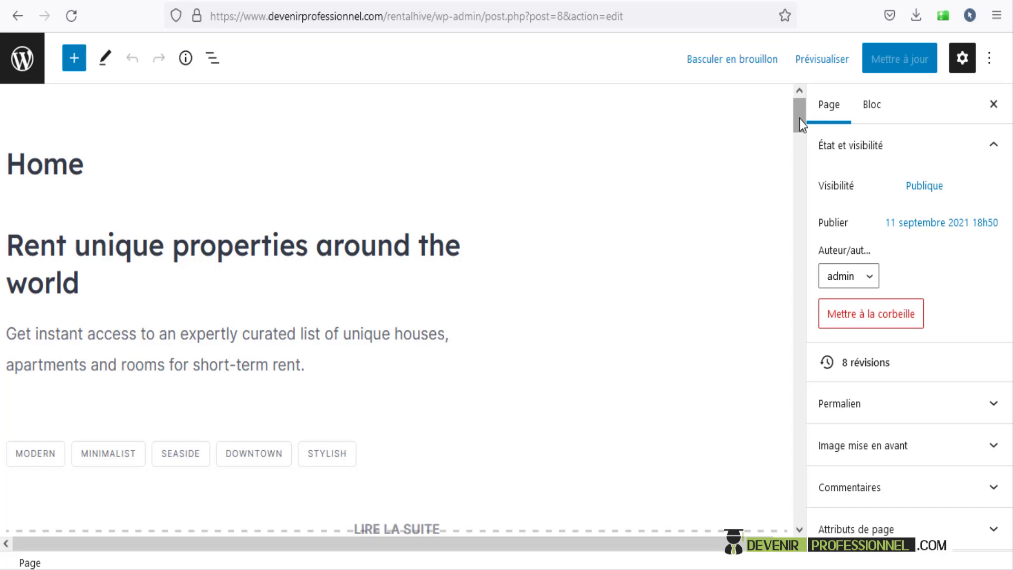
- Examine the Top Categories section in the Home page editor, including its category block, heading and description paragraph
{"action": "left_click_drag", "start_coordinate": [799, 118], "coordinate": [806, 172]}
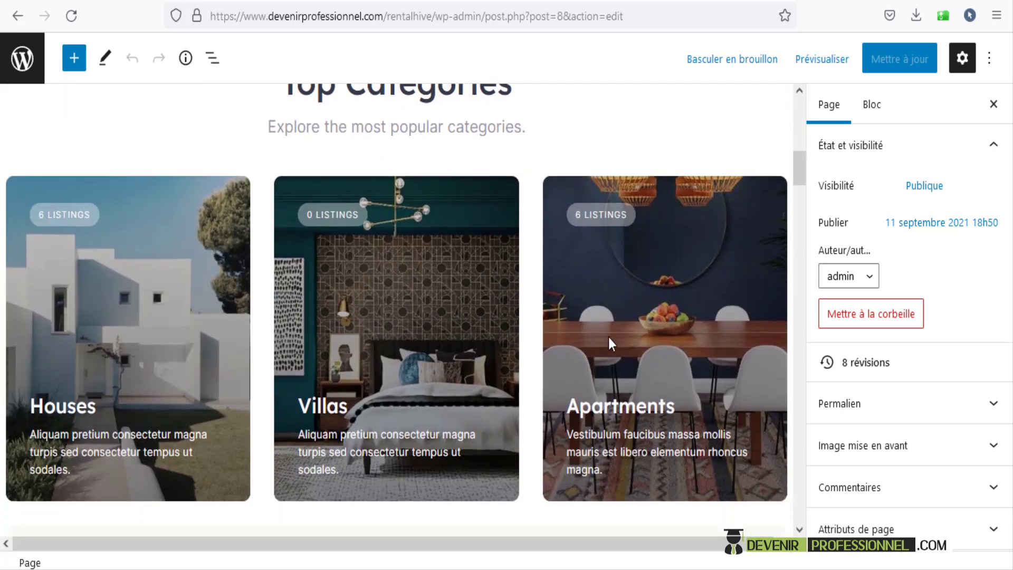
{"action": "left_click", "coordinate": [606, 335]}
{"action": "scroll", "coordinate": [607, 335], "scroll_direction": "up", "scroll_amount": 3}
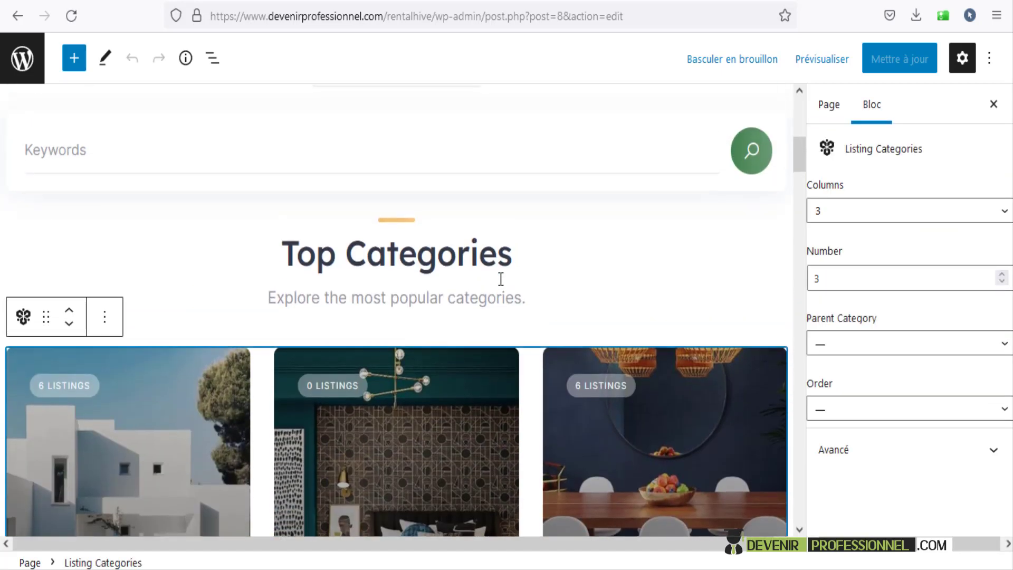
{"action": "left_click", "coordinate": [514, 251]}
{"action": "left_click_drag", "start_coordinate": [514, 250], "coordinate": [282, 259]}
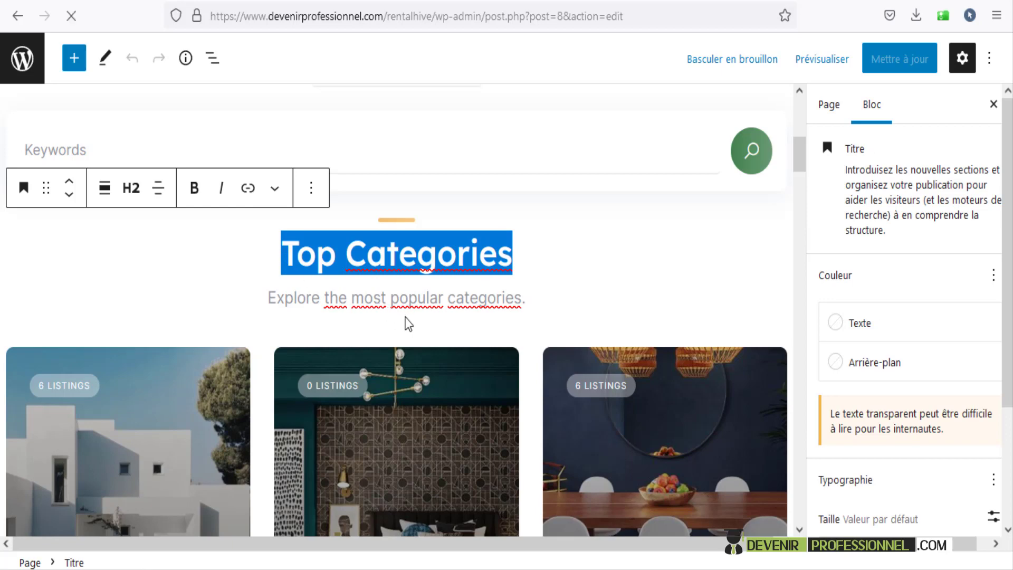
{"action": "left_click", "coordinate": [523, 299]}
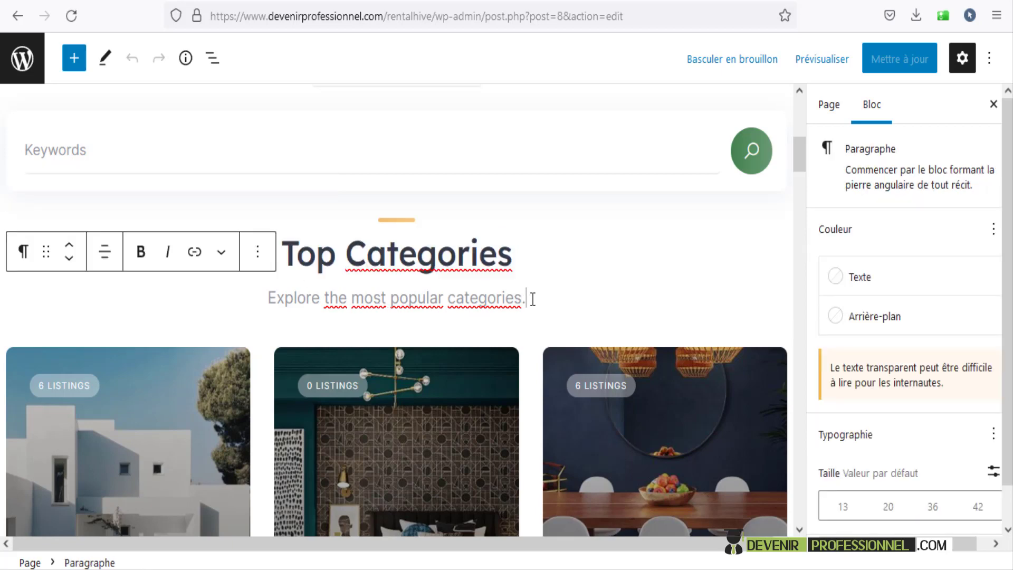
{"action": "left_click_drag", "start_coordinate": [532, 299], "coordinate": [261, 289]}
- Set the Listing Categories block under Top Categories to 4 columns
{"action": "left_click", "coordinate": [407, 425]}
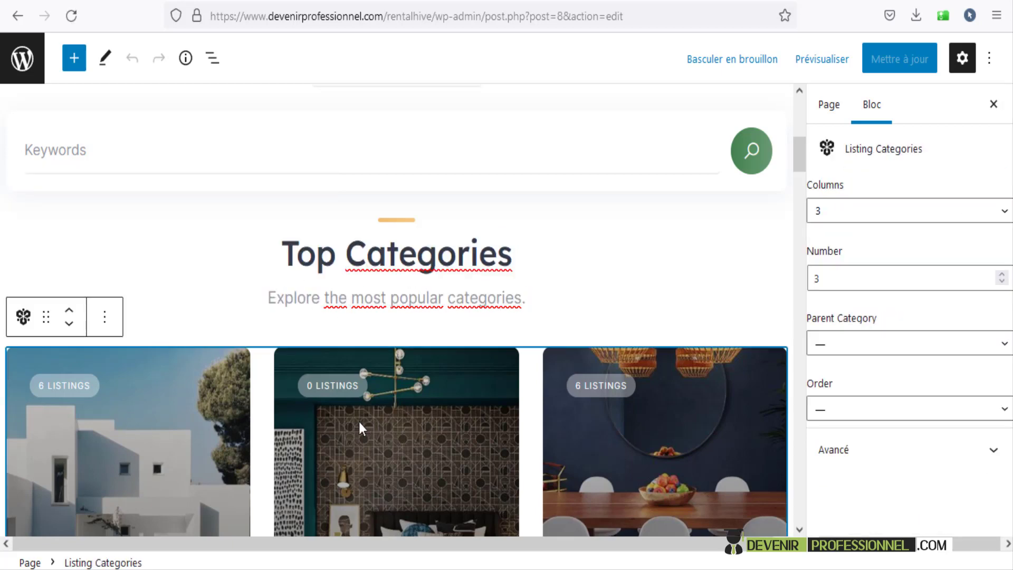
{"action": "scroll", "coordinate": [254, 430], "scroll_direction": "down", "scroll_amount": 2}
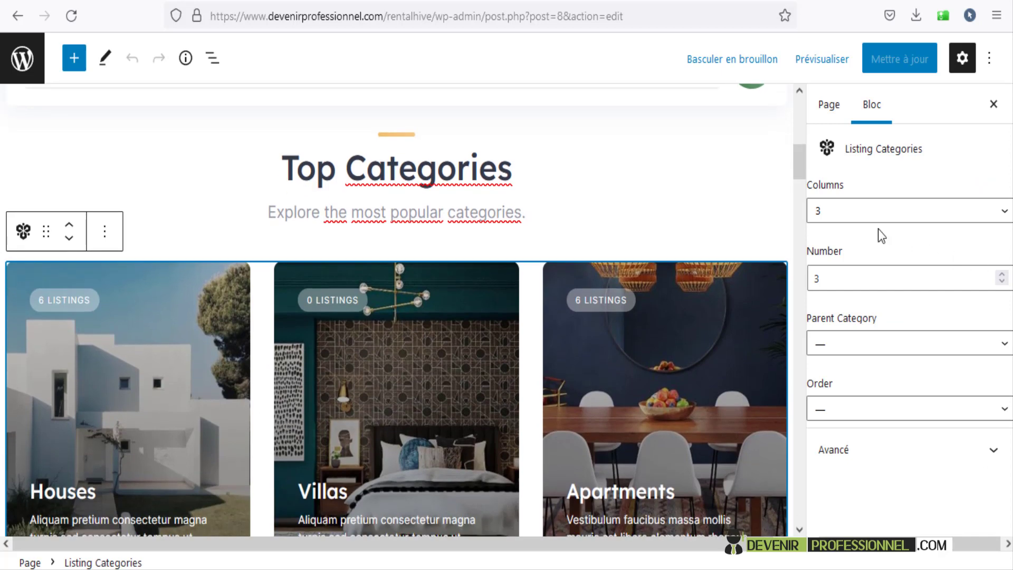
{"action": "left_click", "coordinate": [857, 216]}
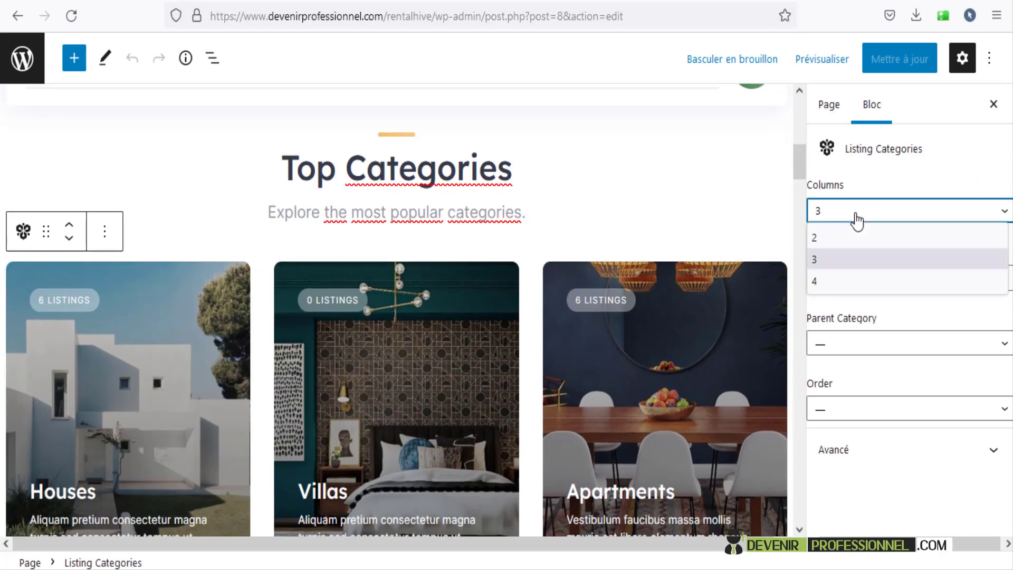
{"action": "left_click", "coordinate": [830, 281]}
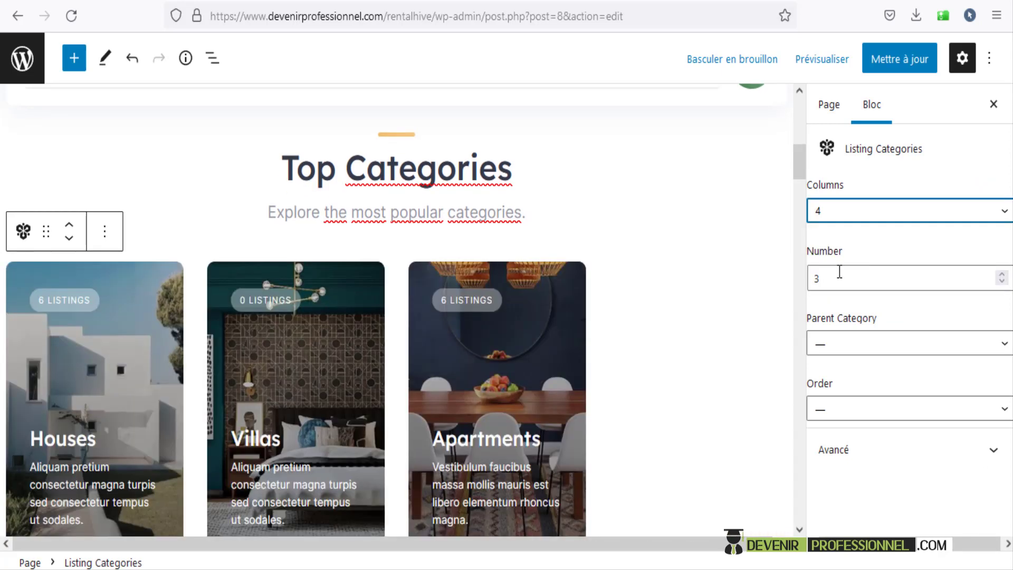
- Set the number of categories shown in the Listing Categories block to 4
{"action": "left_click", "coordinate": [844, 280]}
{"action": "left_click", "coordinate": [1000, 275]}
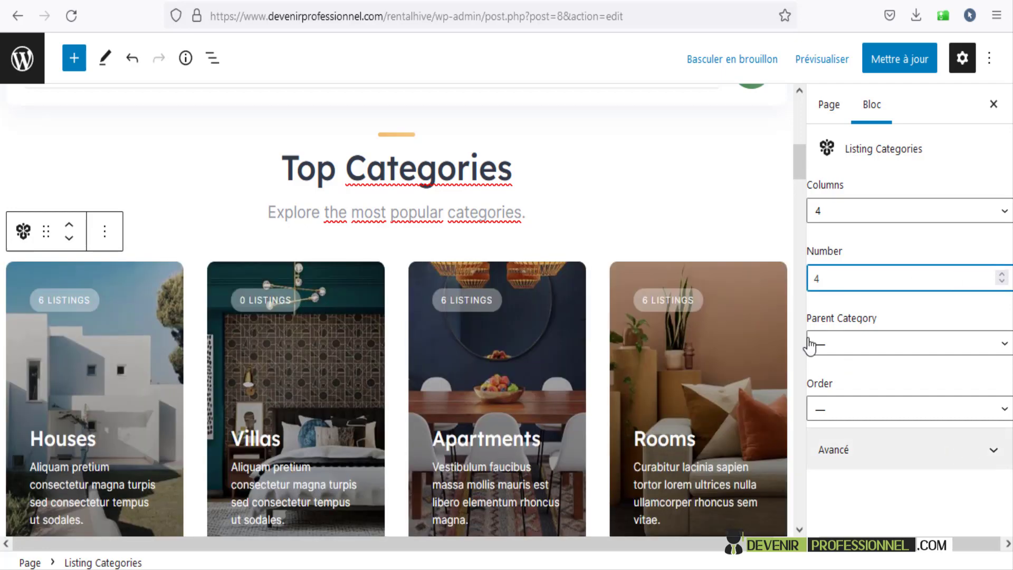
- Examine the Listing Categories block's advanced settings and Parent Category options, and review the Top Categories row in the editor
{"action": "scroll", "coordinate": [806, 345], "scroll_direction": "down", "scroll_amount": 5}
{"action": "left_click", "coordinate": [994, 450]}
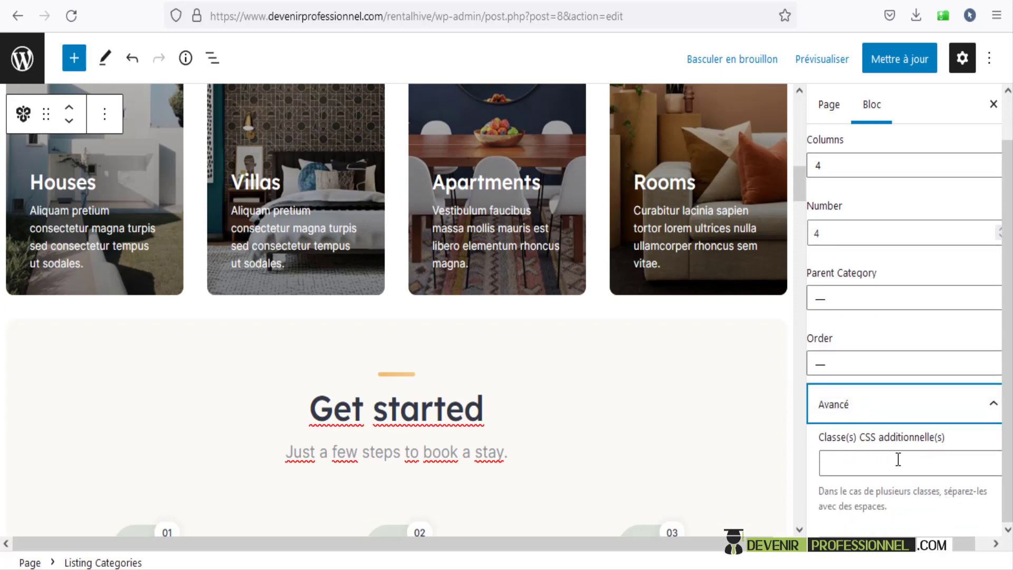
{"action": "scroll", "coordinate": [898, 459], "scroll_direction": "up", "scroll_amount": 1}
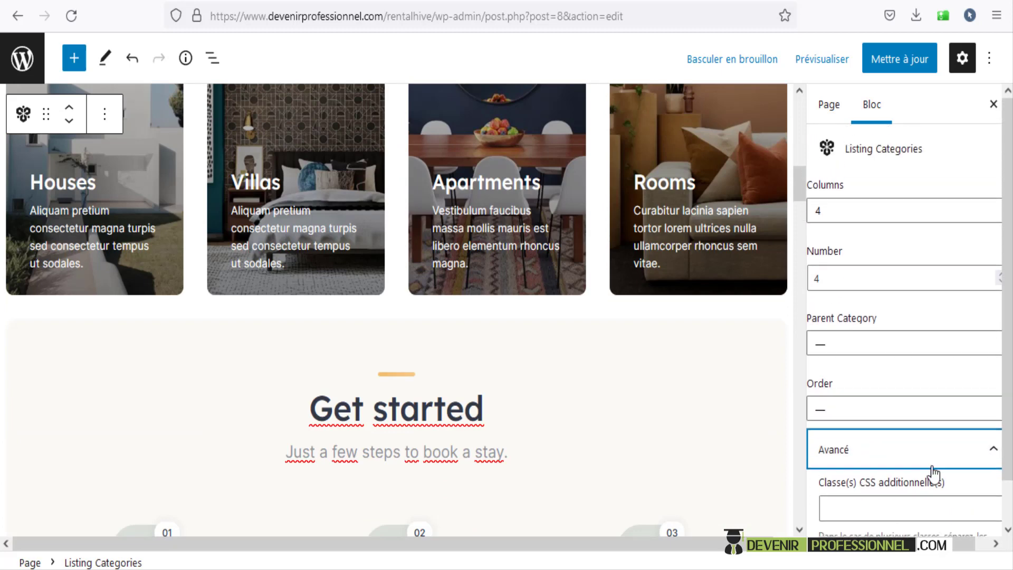
{"action": "left_click", "coordinate": [868, 344]}
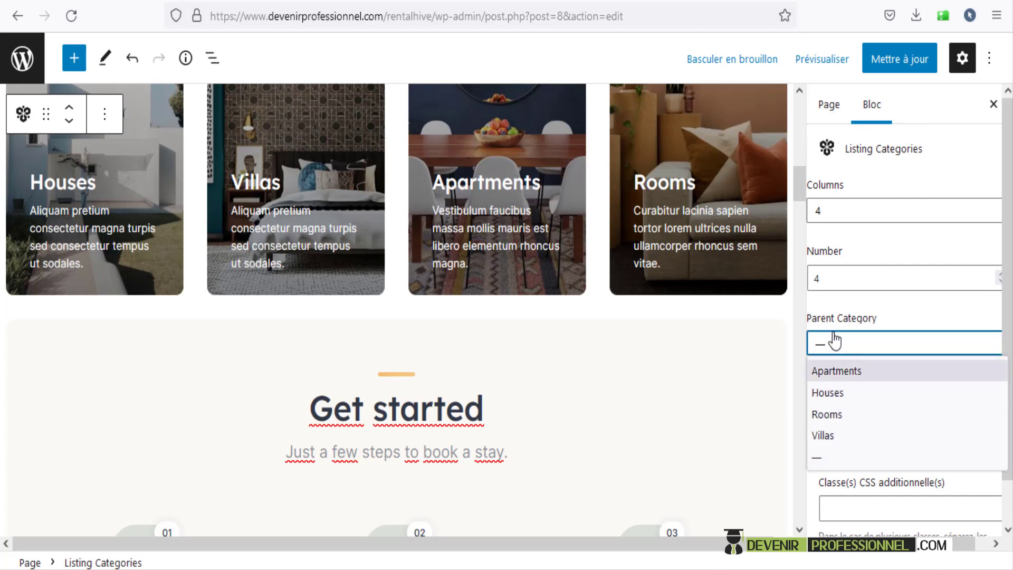
{"action": "left_click", "coordinate": [752, 378]}
{"action": "left_click", "coordinate": [771, 369]}
{"action": "scroll", "coordinate": [771, 369], "scroll_direction": "up", "scroll_amount": 5}
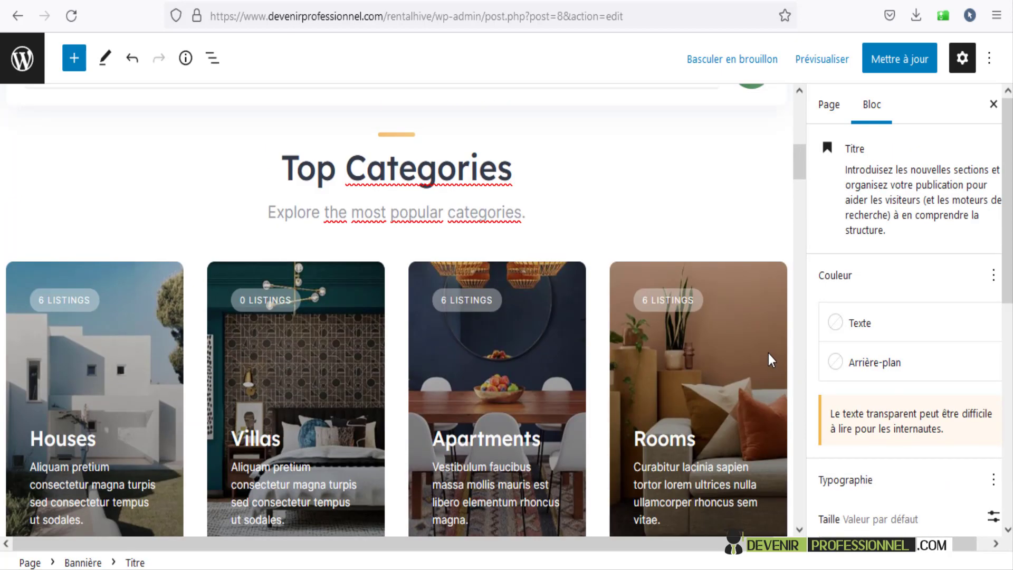
{"action": "mouse_move", "coordinate": [797, 173]}
{"action": "left_mouse_down"}
{"action": "mouse_move", "coordinate": [796, 157]}
{"action": "mouse_move", "coordinate": [800, 182]}
{"action": "left_mouse_up"}
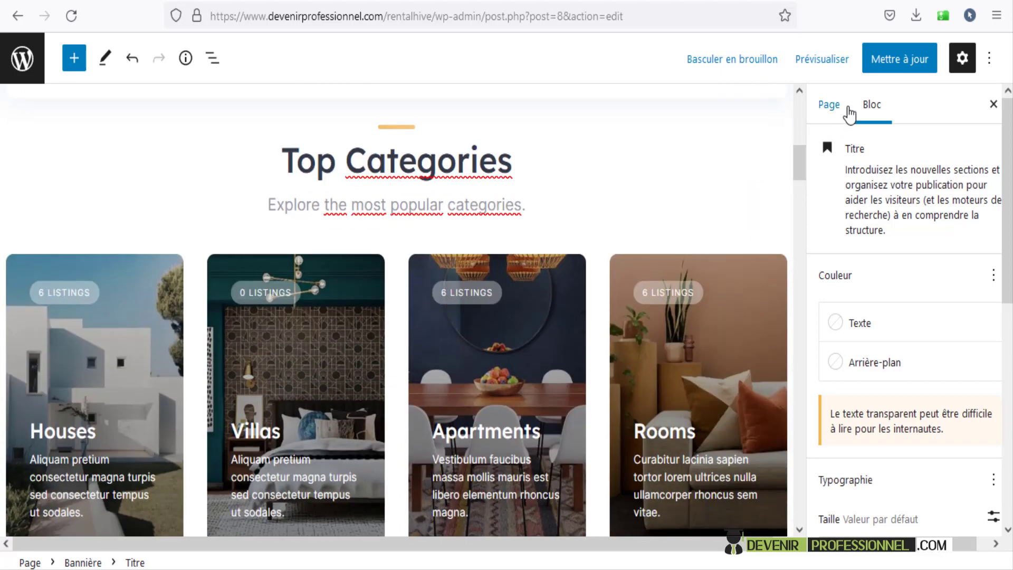
- Save the Home page update and open the live page in a new tab to check its Top Categories section
{"action": "left_click", "coordinate": [889, 59]}
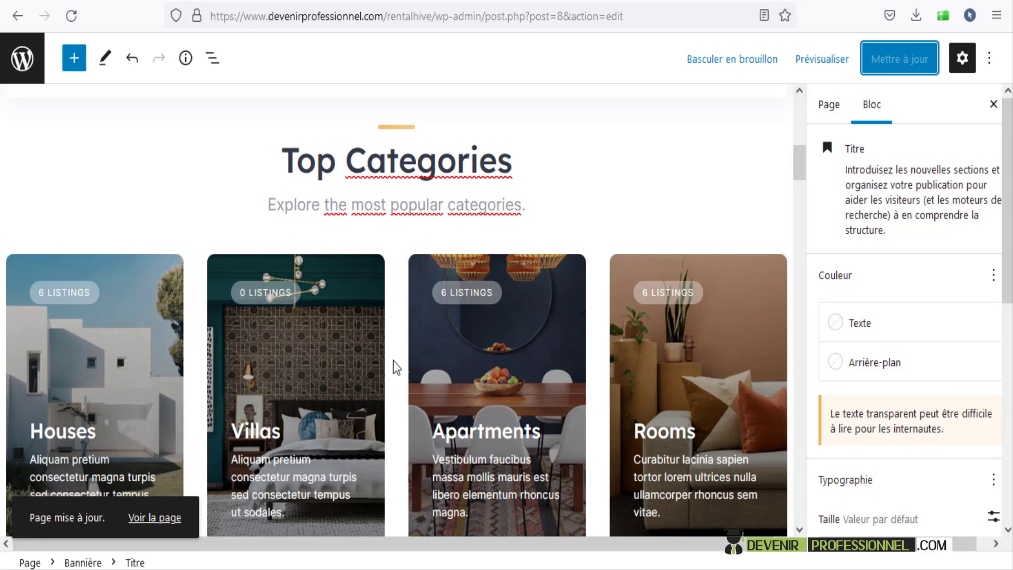
{"action": "right_click", "coordinate": [165, 518]}
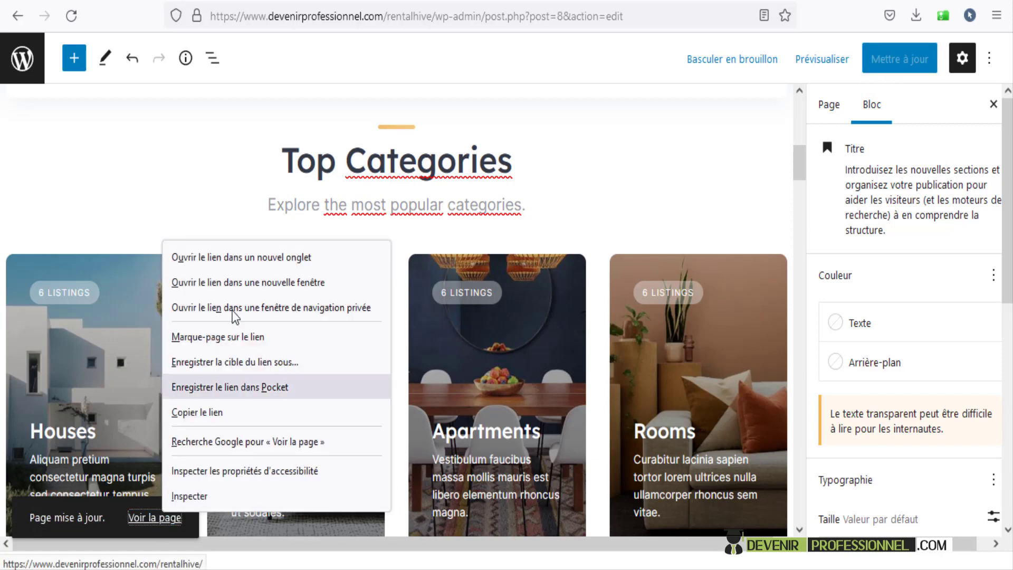
{"action": "left_click", "coordinate": [235, 257]}
{"action": "key", "text": "ctrl+Tab"}
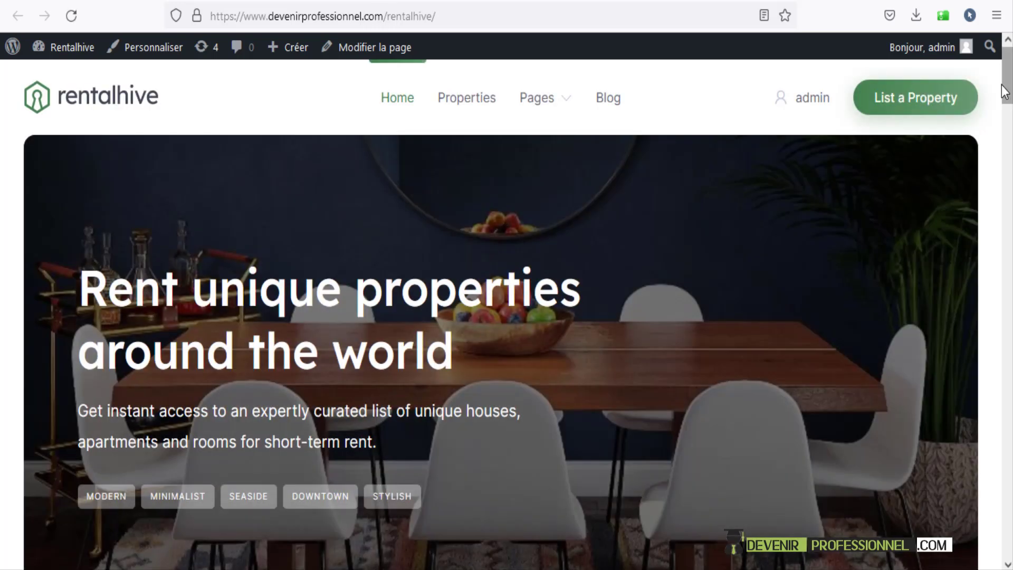
{"action": "left_click_drag", "start_coordinate": [1008, 101], "coordinate": [1006, 192]}
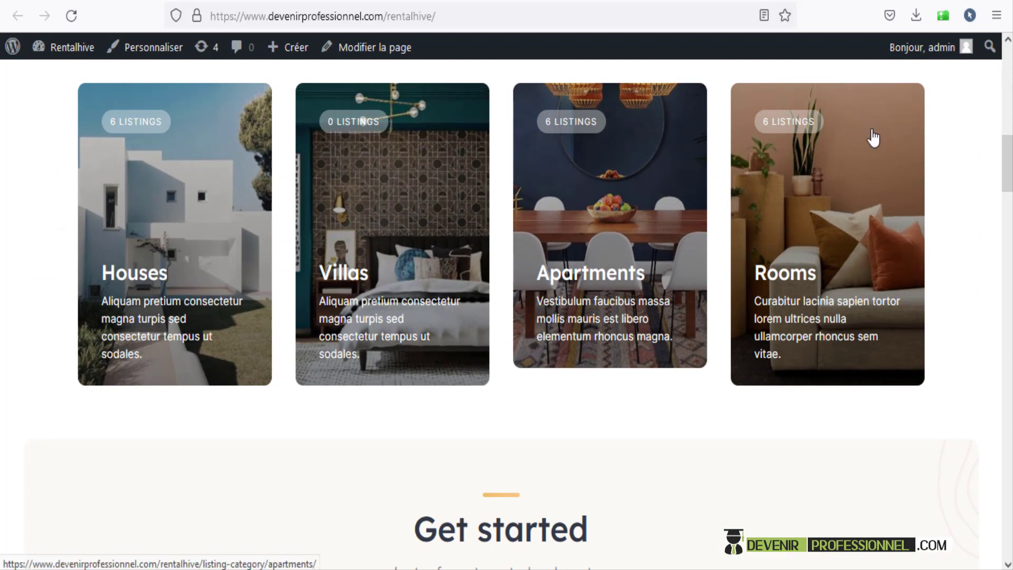
{"action": "left_click_drag", "start_coordinate": [1008, 171], "coordinate": [1007, 87]}
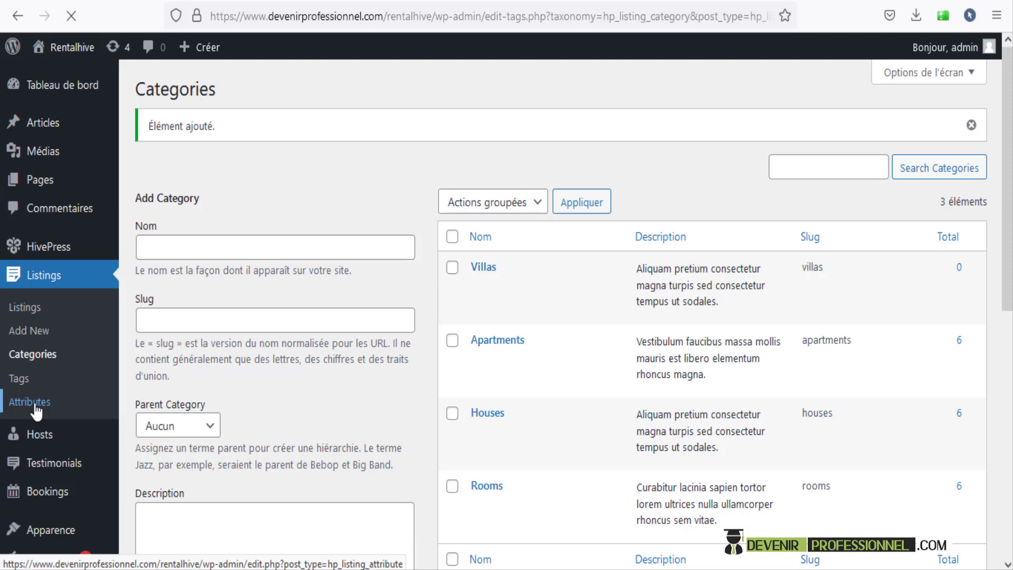
- Review the listing attributes in the admin and how they appear on the room-with-a-sea-view listing page
{"action": "scroll", "coordinate": [277, 371], "scroll_direction": "down", "scroll_amount": 3}
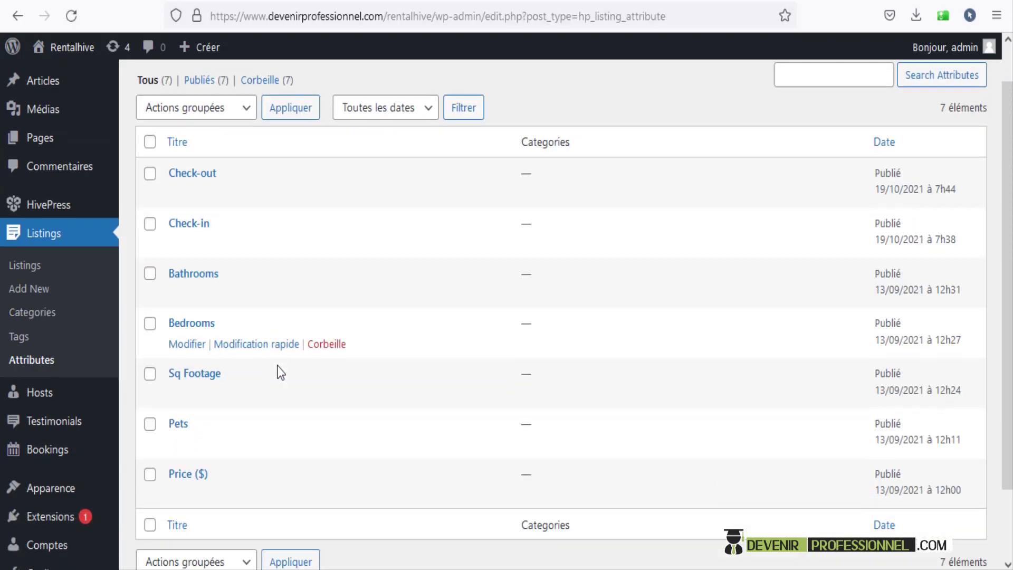
{"action": "scroll", "coordinate": [279, 372], "scroll_direction": "up", "scroll_amount": 2}
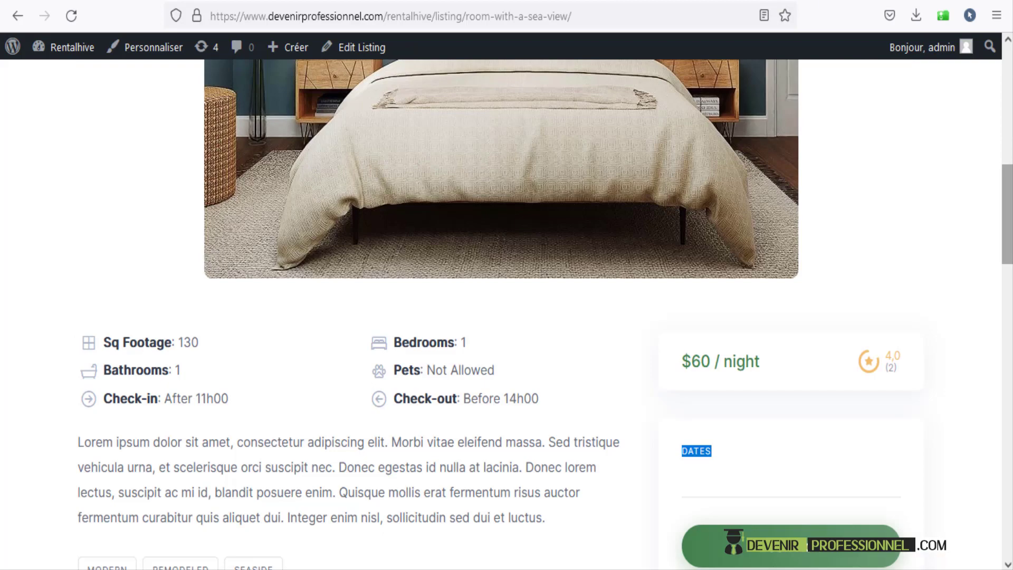
{"action": "left_click_drag", "start_coordinate": [1007, 214], "coordinate": [1007, 116]}
{"action": "scroll", "coordinate": [605, 422], "scroll_direction": "down", "scroll_amount": 10}
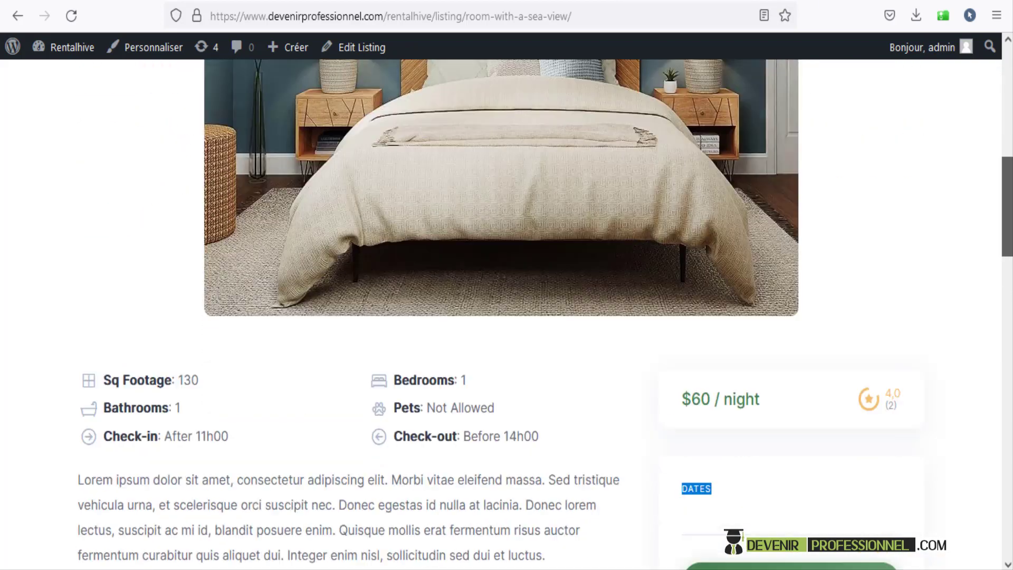
{"action": "left_click_drag", "start_coordinate": [552, 407], "coordinate": [90, 354]}
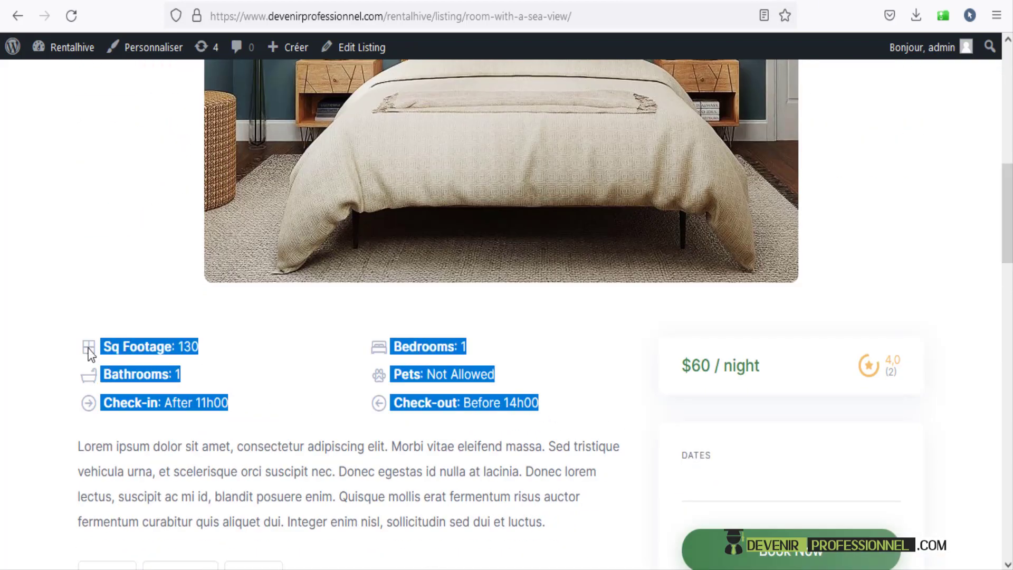
{"action": "left_click", "coordinate": [412, 329]}
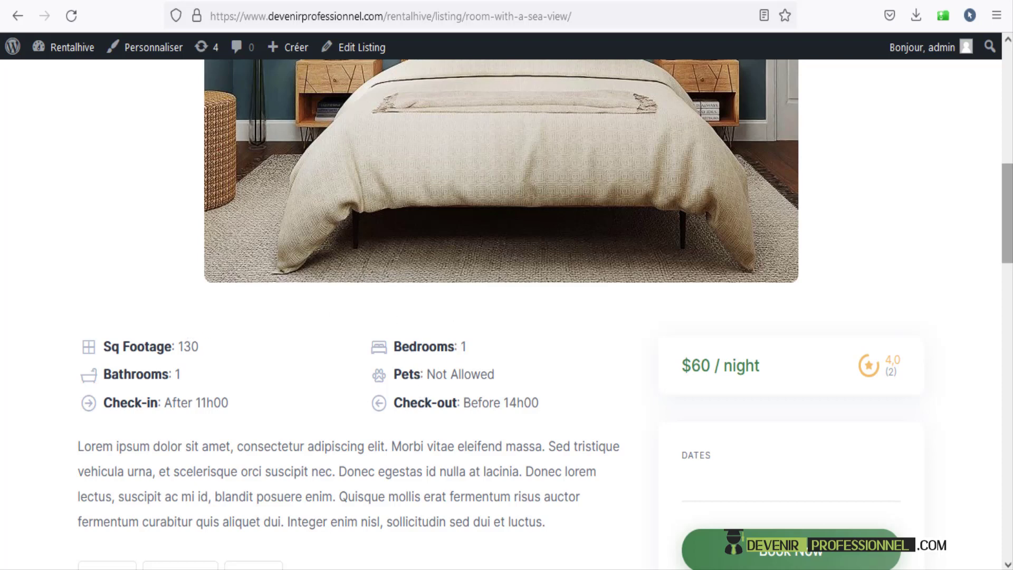
{"action": "left_click_drag", "start_coordinate": [1007, 213], "coordinate": [1007, 95]}
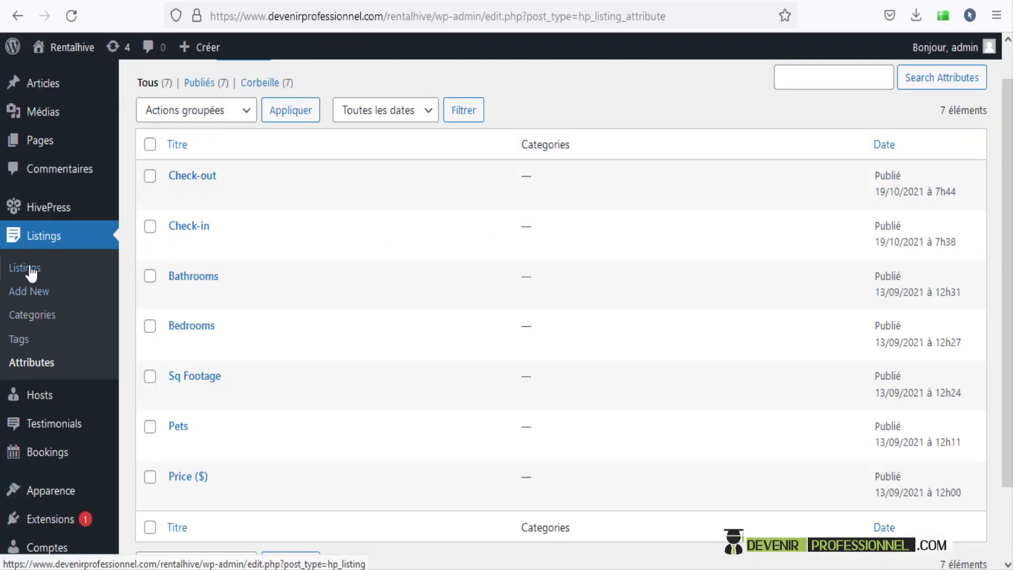
{"action": "left_click", "coordinate": [150, 144]}
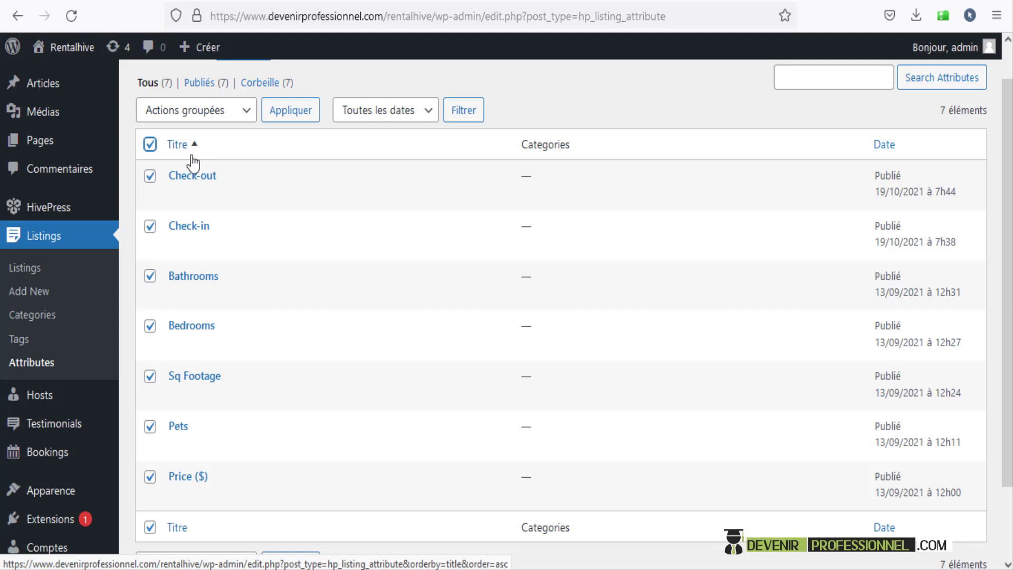
{"action": "left_click", "coordinate": [150, 144]}
{"action": "mouse_move", "coordinate": [319, 222]}
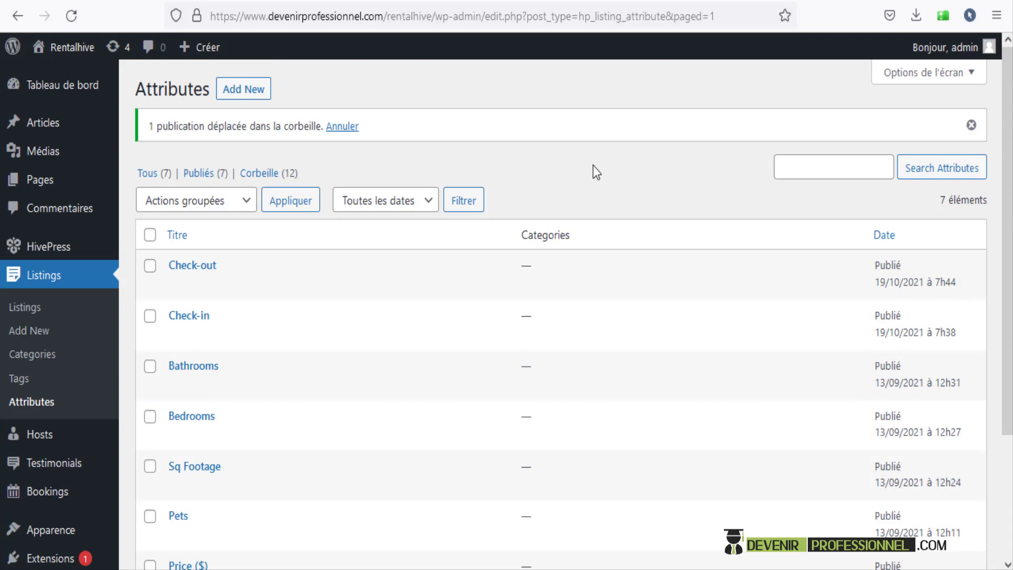
- Start a new listing attribute titled Nearby
{"action": "left_click", "coordinate": [253, 89]}
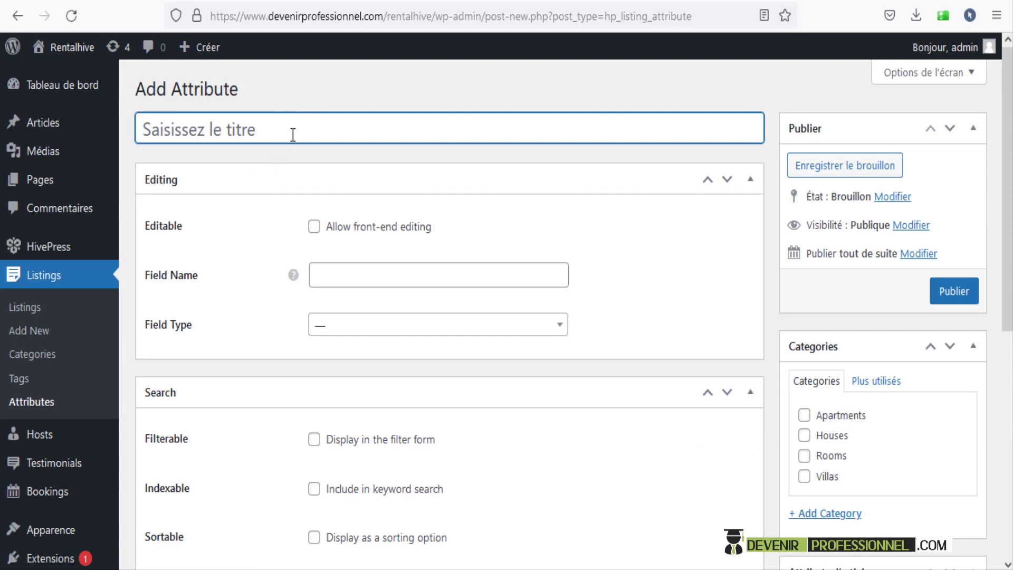
{"action": "type", "text": "N"}
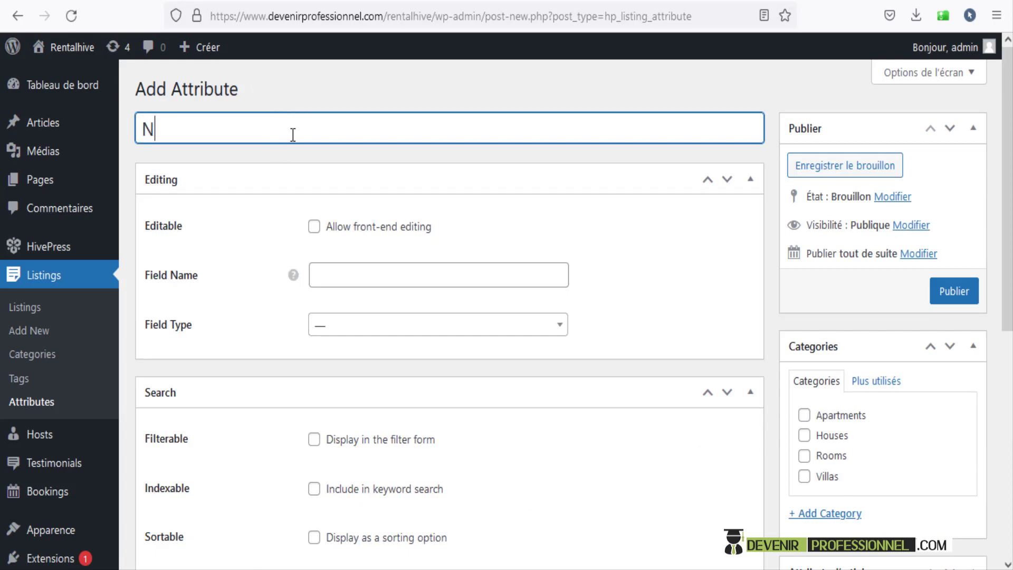
{"action": "type", "text": "earby"}
{"action": "key", "text": "Tab"}
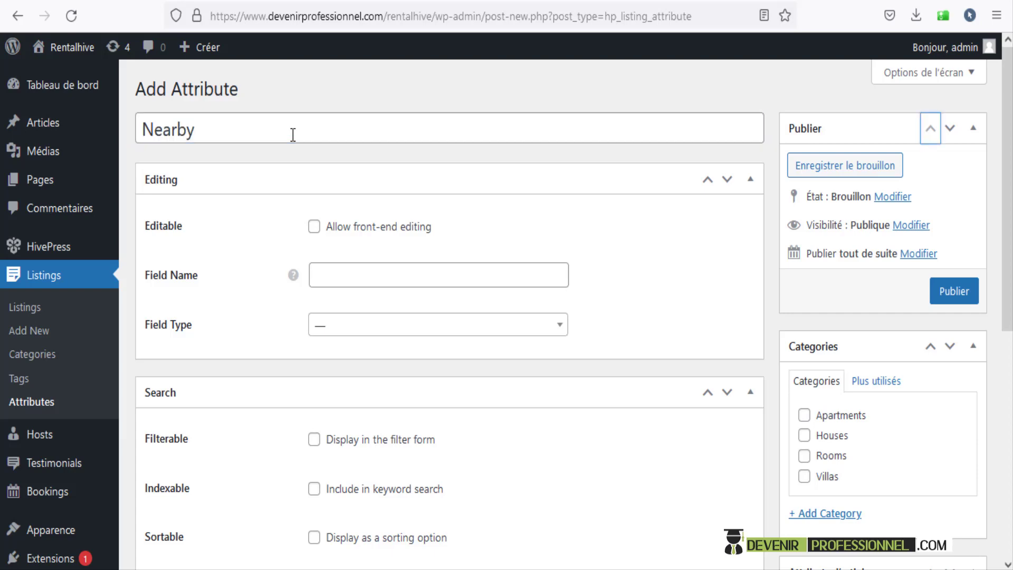
- Allow front-end editing for the Nearby attribute, with field name nearby and editing field type Checkboxes
{"action": "left_click", "coordinate": [314, 227]}
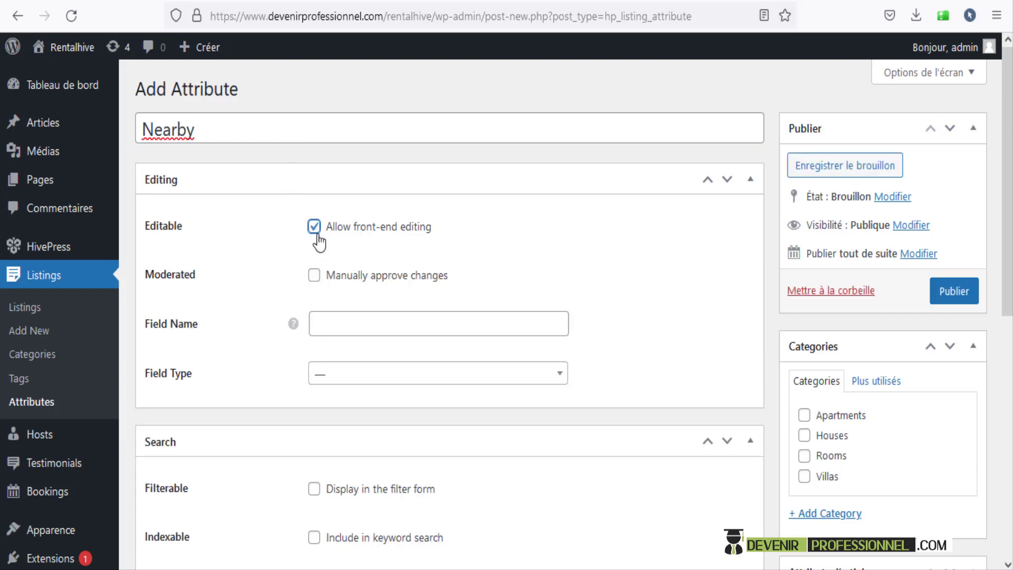
{"action": "left_click", "coordinate": [339, 327]}
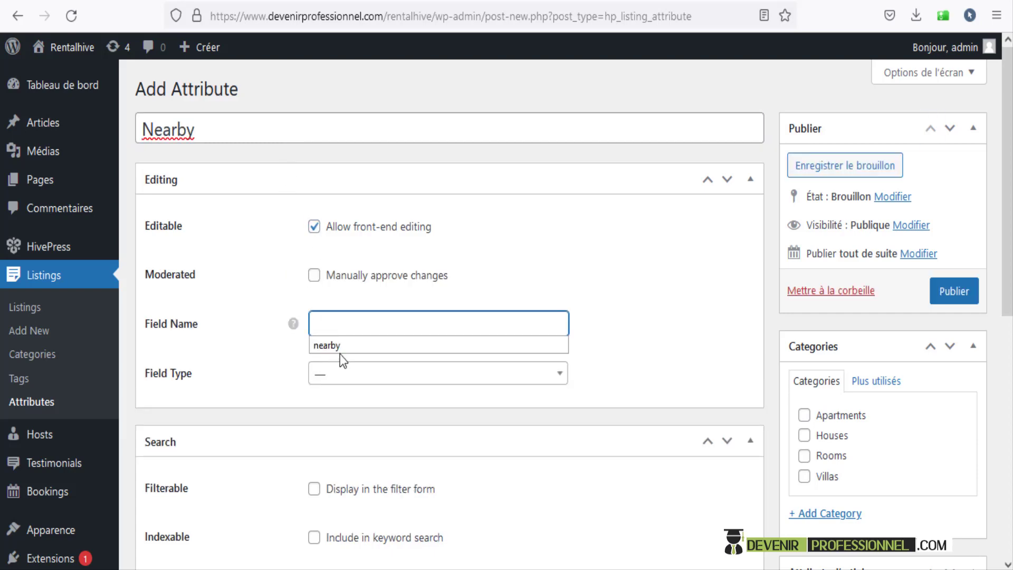
{"action": "left_click", "coordinate": [341, 351]}
{"action": "left_click", "coordinate": [344, 376]}
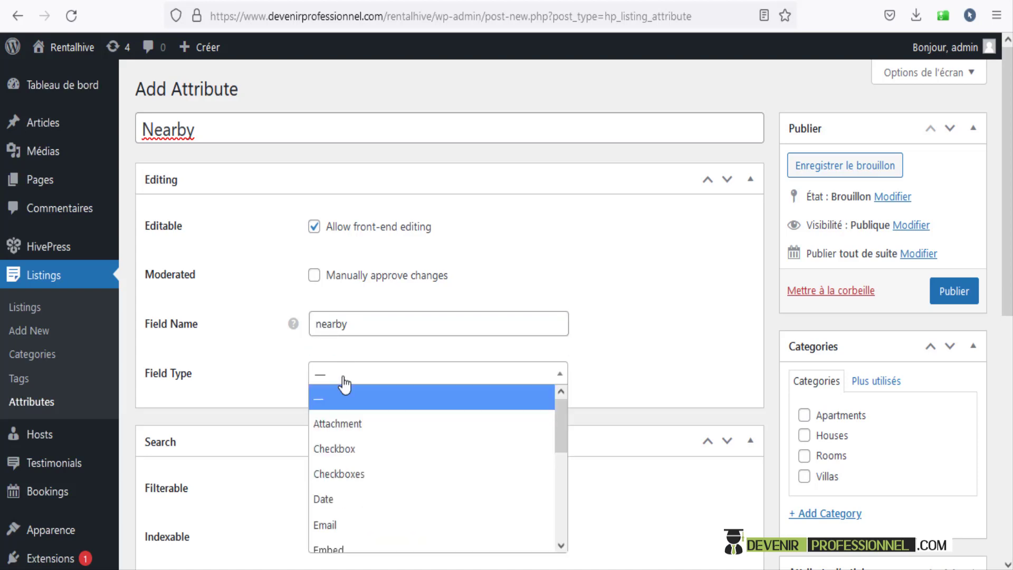
{"action": "mouse_move", "coordinate": [560, 437]}
{"action": "left_mouse_down"}
{"action": "mouse_move", "coordinate": [560, 470]}
{"action": "mouse_move", "coordinate": [560, 450]}
{"action": "left_mouse_up"}
{"action": "left_click", "coordinate": [412, 445]}
- Display the Nearby attribute in the filter form and set its search field type to Checkboxes, checking the site's Properties page for reference
{"action": "scroll", "coordinate": [428, 440], "scroll_direction": "down", "scroll_amount": 3}
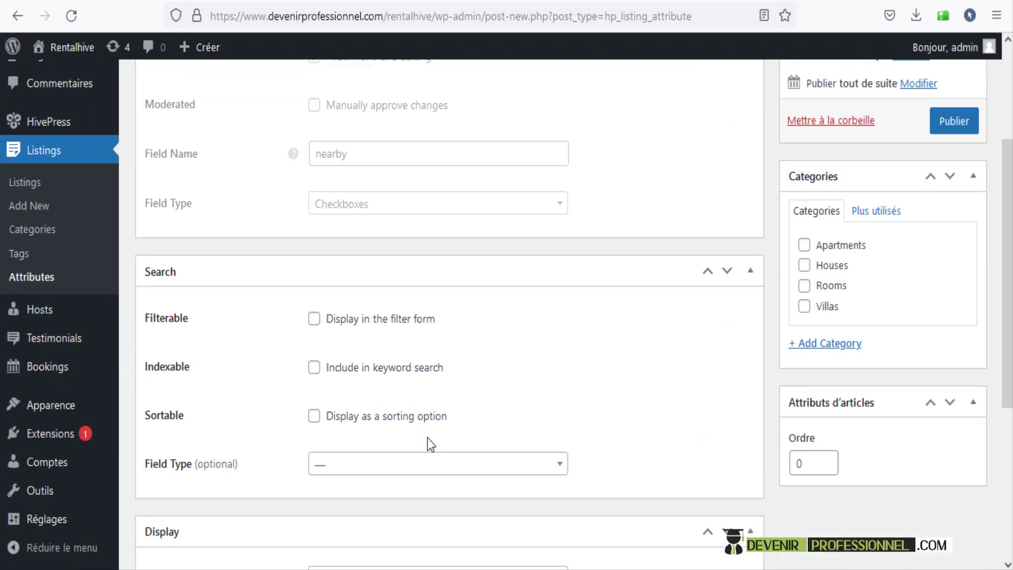
{"action": "scroll", "coordinate": [327, 355], "scroll_direction": "down", "scroll_amount": 3}
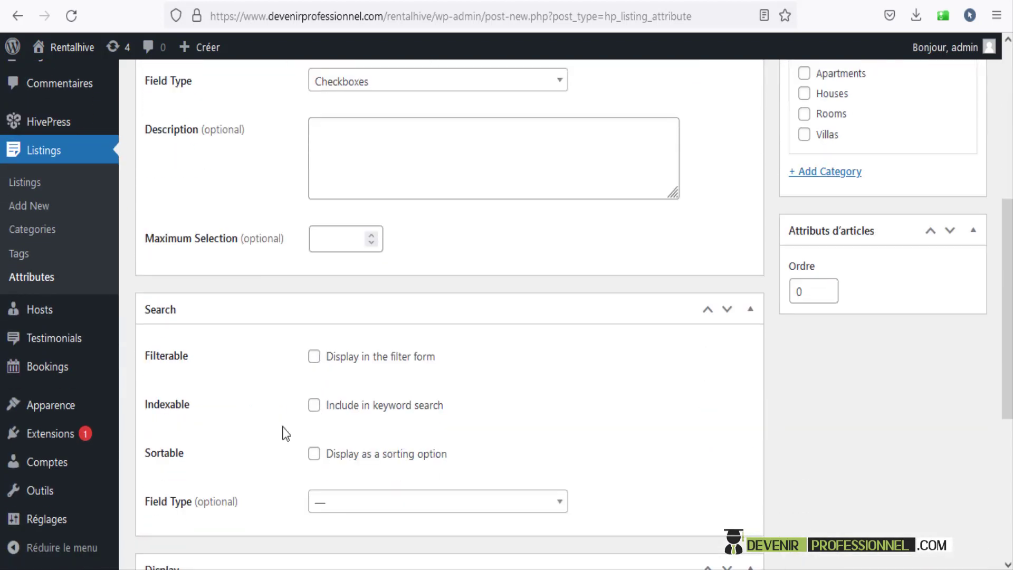
{"action": "left_click", "coordinate": [316, 359]}
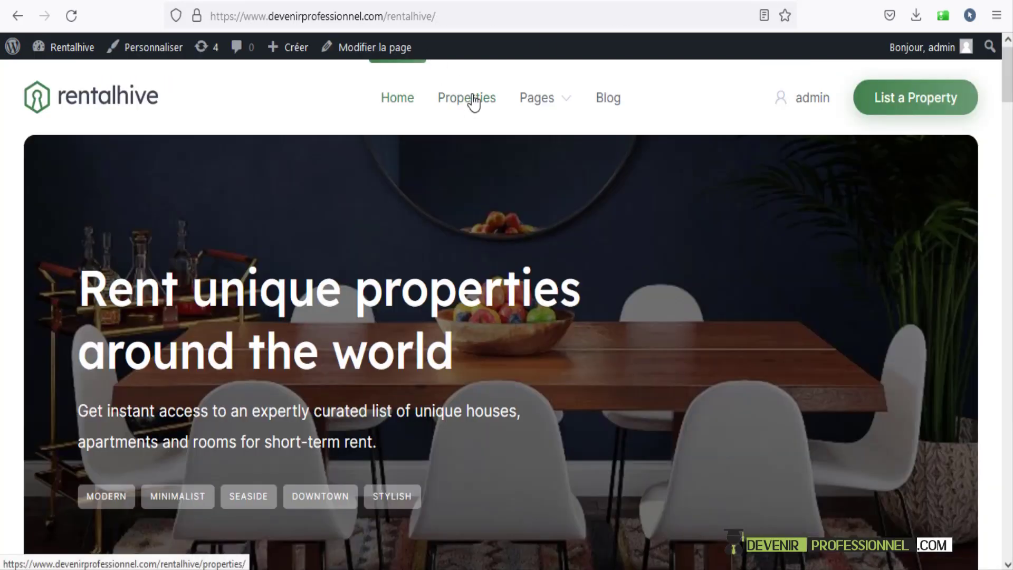
{"action": "left_click", "coordinate": [467, 98]}
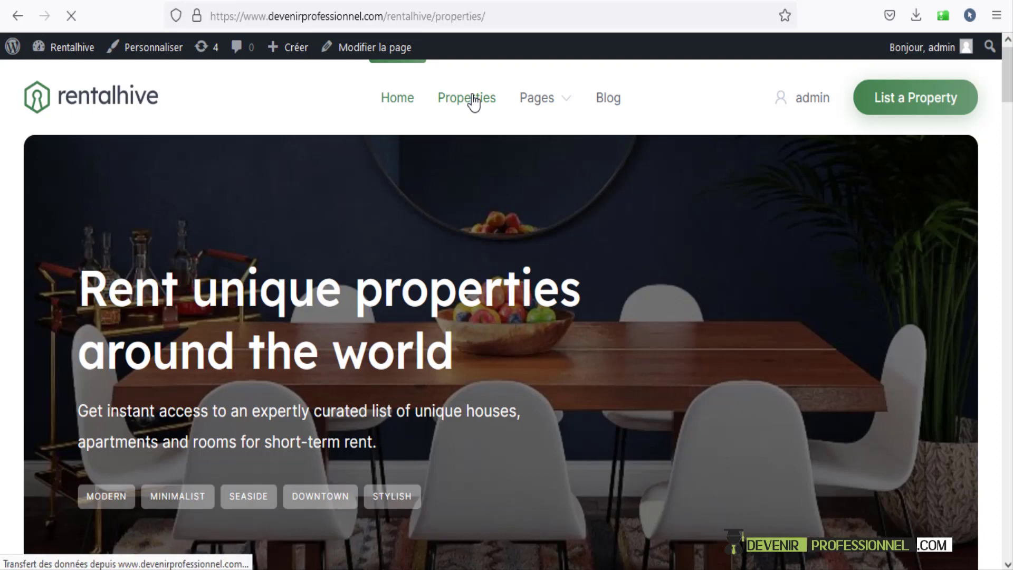
{"action": "scroll", "coordinate": [94, 282], "scroll_direction": "down", "scroll_amount": 3}
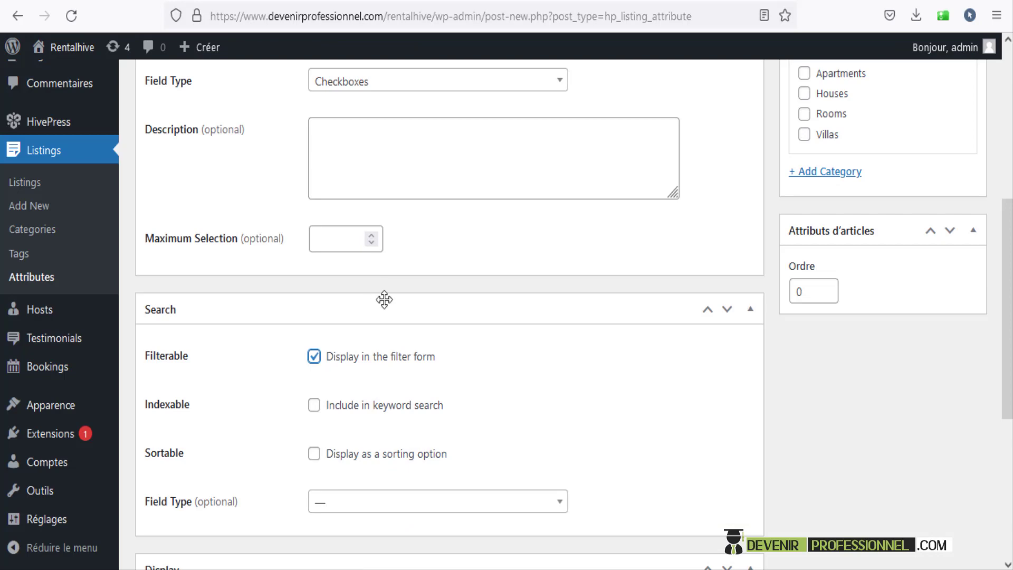
{"action": "scroll", "coordinate": [384, 300], "scroll_direction": "down", "scroll_amount": 3}
{"action": "left_click", "coordinate": [399, 332]}
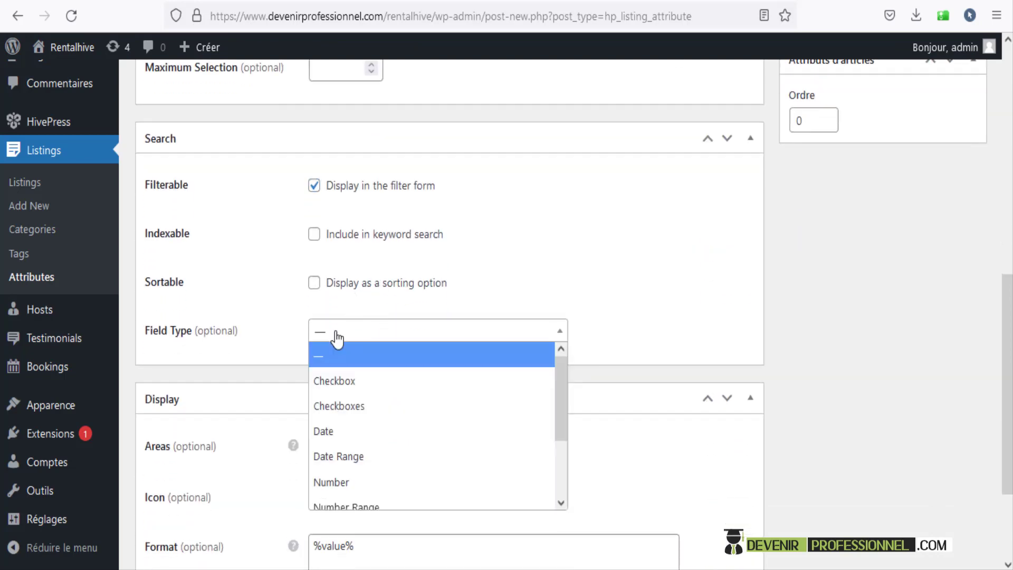
{"action": "left_click", "coordinate": [366, 415]}
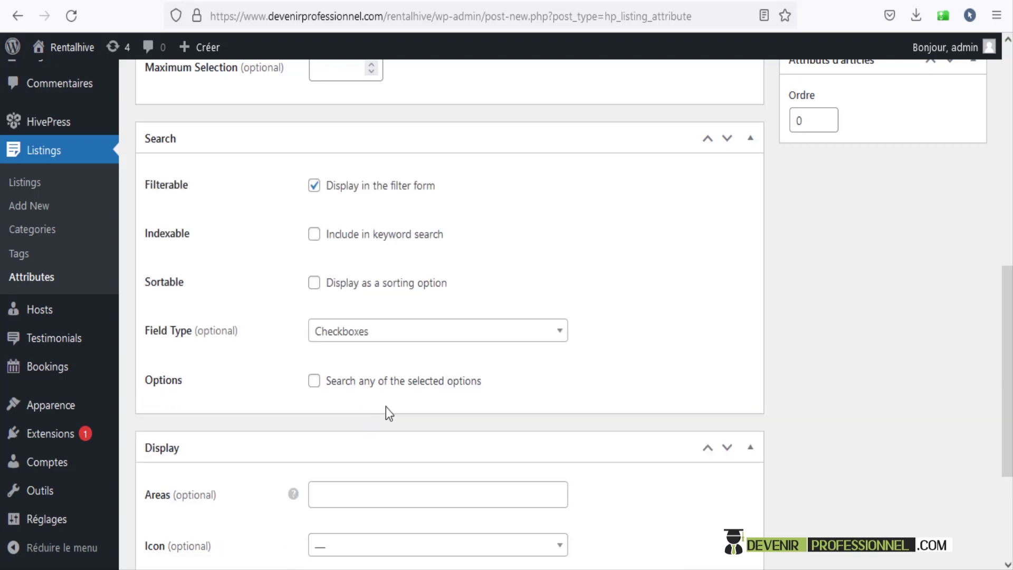
- Set the Nearby attribute's display area to Block (secondary)
{"action": "scroll", "coordinate": [386, 411], "scroll_direction": "down", "scroll_amount": 3}
{"action": "left_click", "coordinate": [364, 298]}
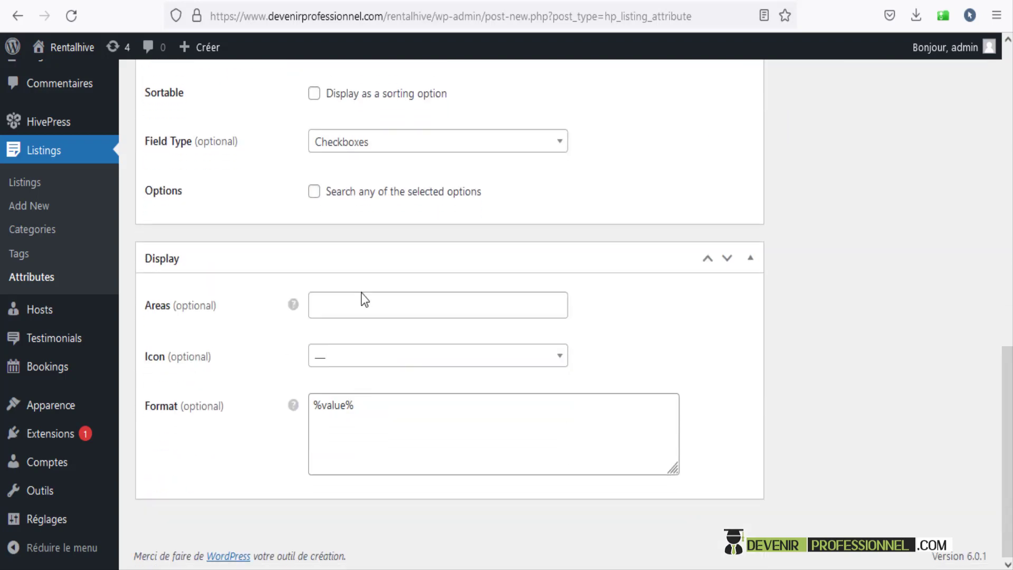
{"action": "left_click", "coordinate": [363, 298]}
{"action": "left_click", "coordinate": [390, 367]}
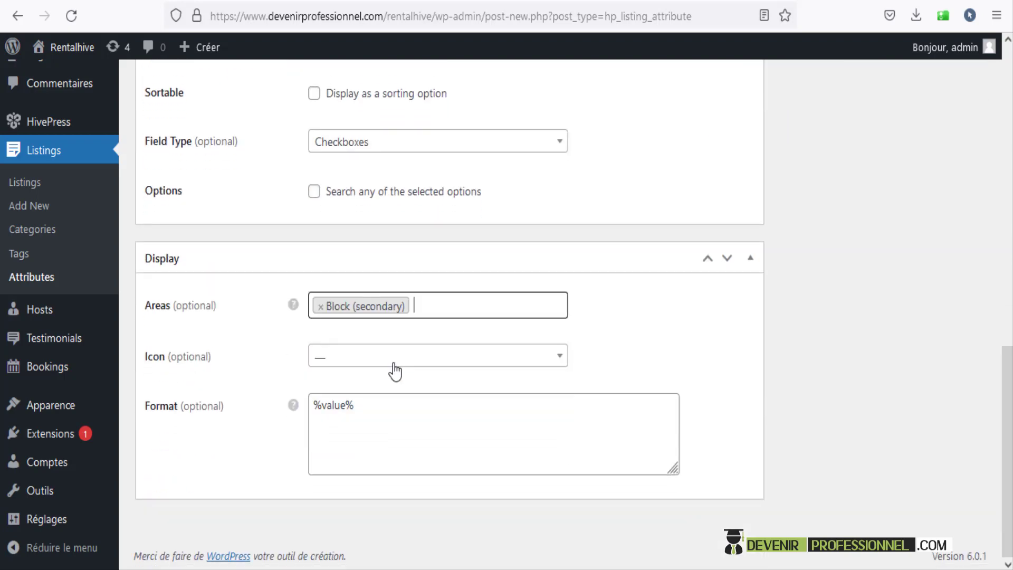
- Set the Nearby attribute's display icon to map-marker
{"action": "left_click", "coordinate": [368, 355]}
{"action": "left_click", "coordinate": [367, 165]}
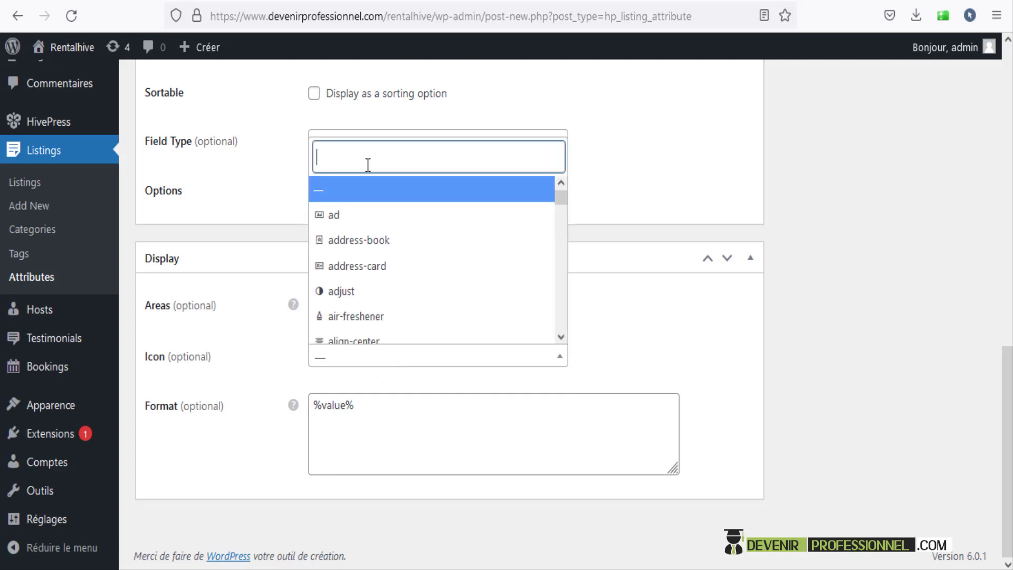
{"action": "type", "text": "map"}
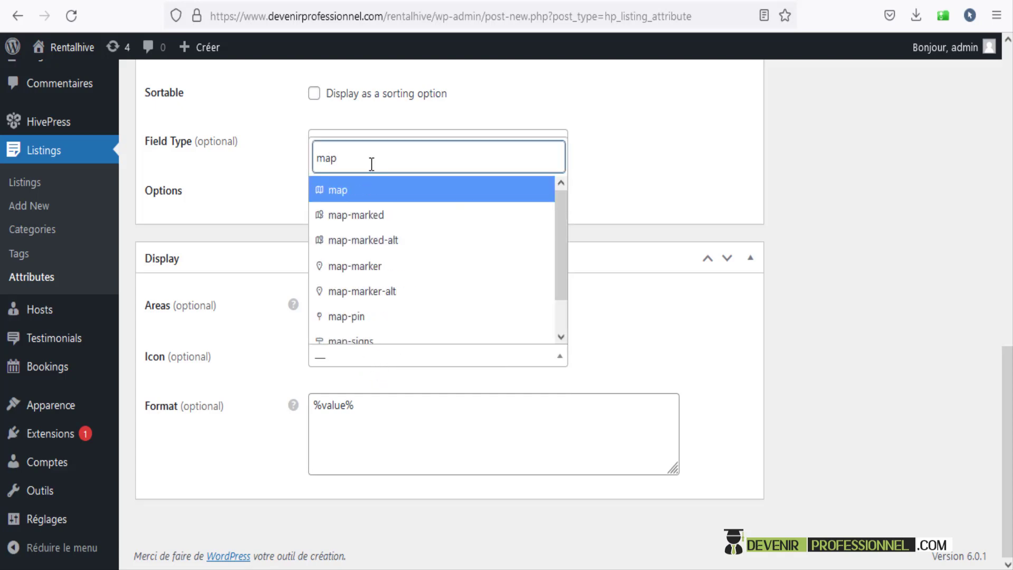
{"action": "left_click", "coordinate": [364, 279]}
- Replace the Nearby attribute's display format with "%icon% %label%: Before %value%" and publish the attribute
{"action": "left_click", "coordinate": [364, 413]}
{"action": "left_click_drag", "start_coordinate": [364, 413], "coordinate": [291, 402]}
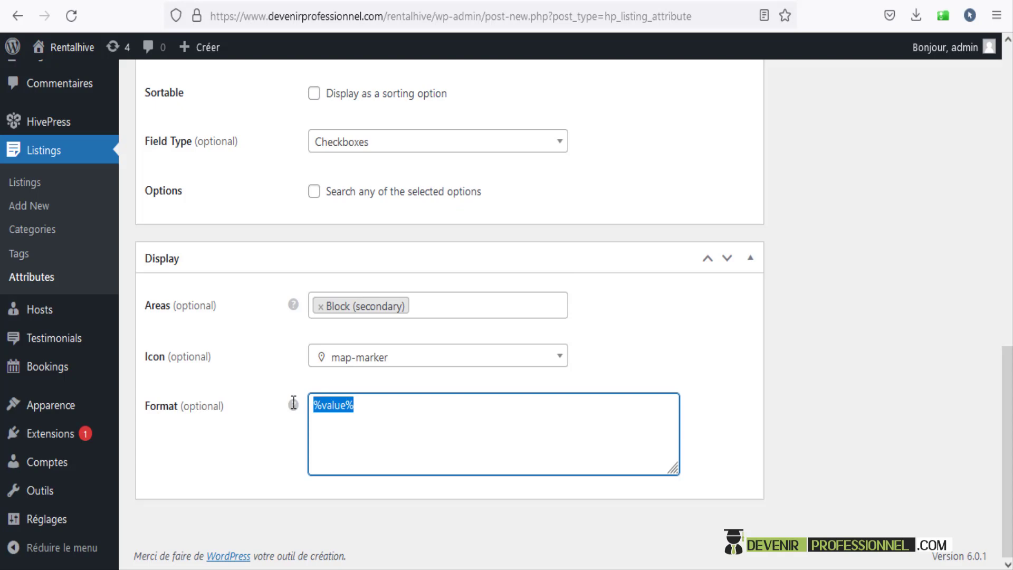
{"action": "type", "text": "%icon% %label%: Before %value%"}
{"action": "scroll", "coordinate": [744, 410], "scroll_direction": "up", "scroll_amount": 9}
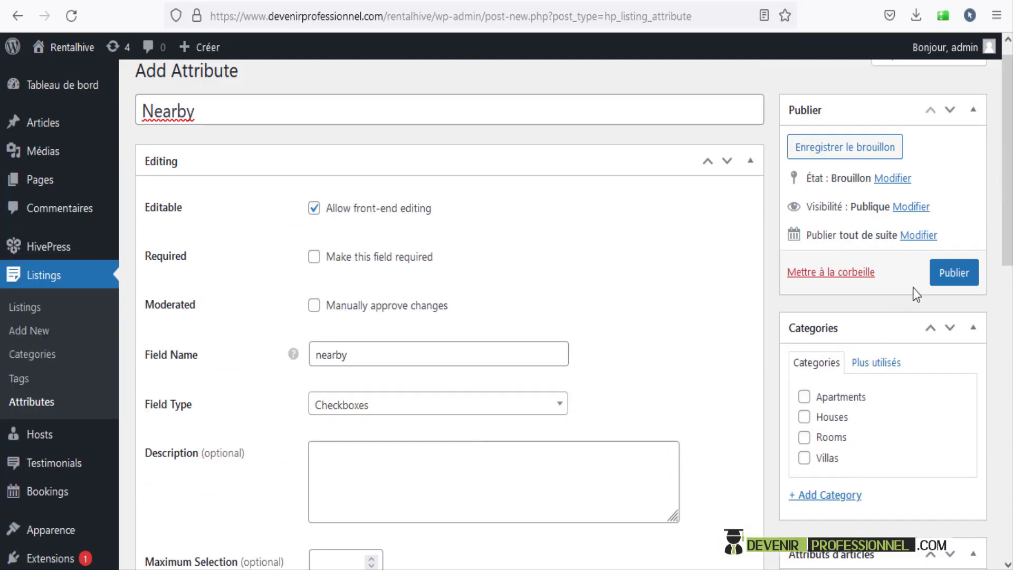
{"action": "left_click", "coordinate": [958, 275]}
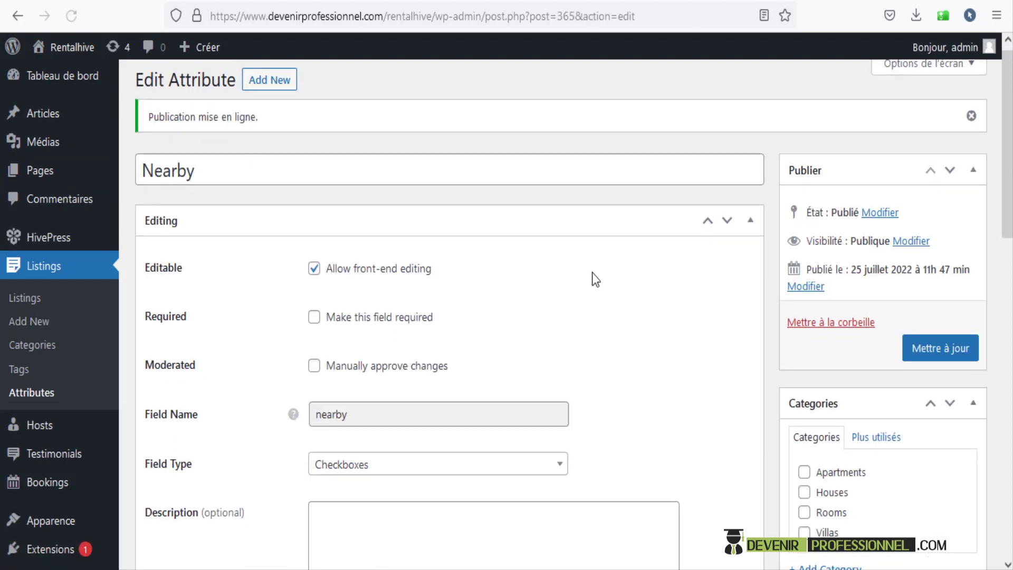
- Open the Nearby attribute's options for editing and add an option named Shooping center
{"action": "scroll", "coordinate": [592, 271], "scroll_direction": "down", "scroll_amount": 7}
{"action": "left_click", "coordinate": [355, 263]}
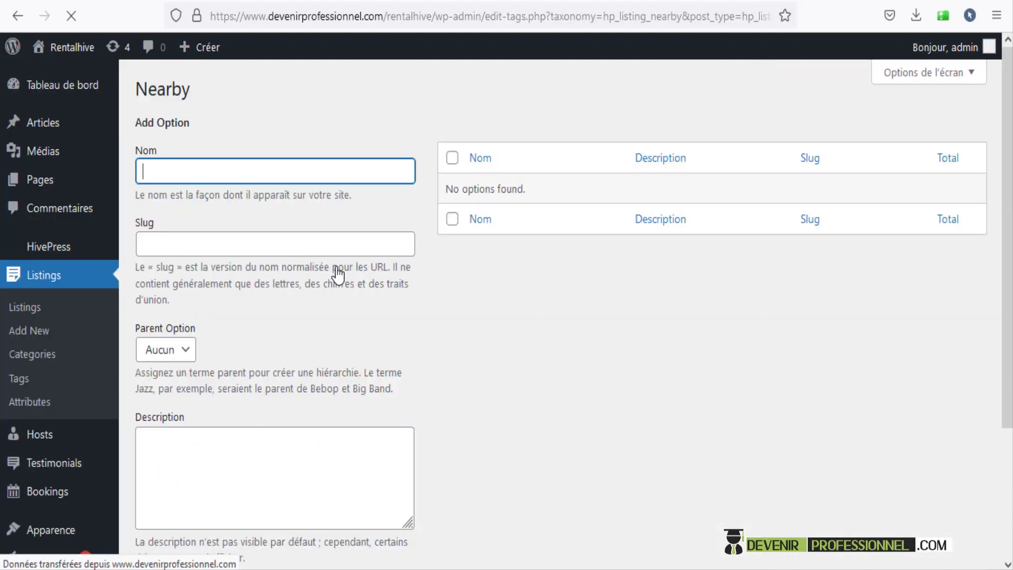
{"action": "left_click", "coordinate": [200, 168]}
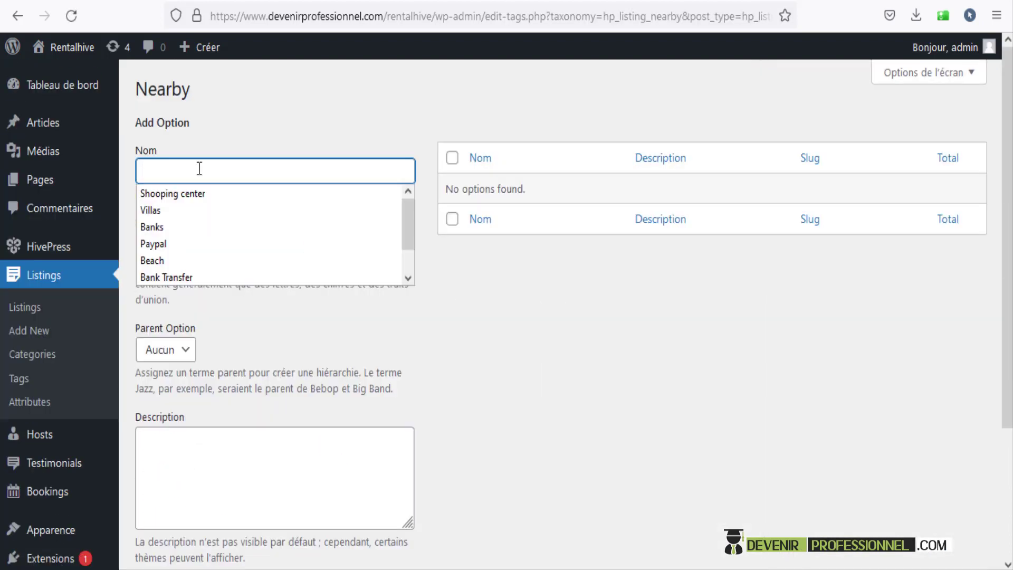
{"action": "left_click", "coordinate": [198, 192]}
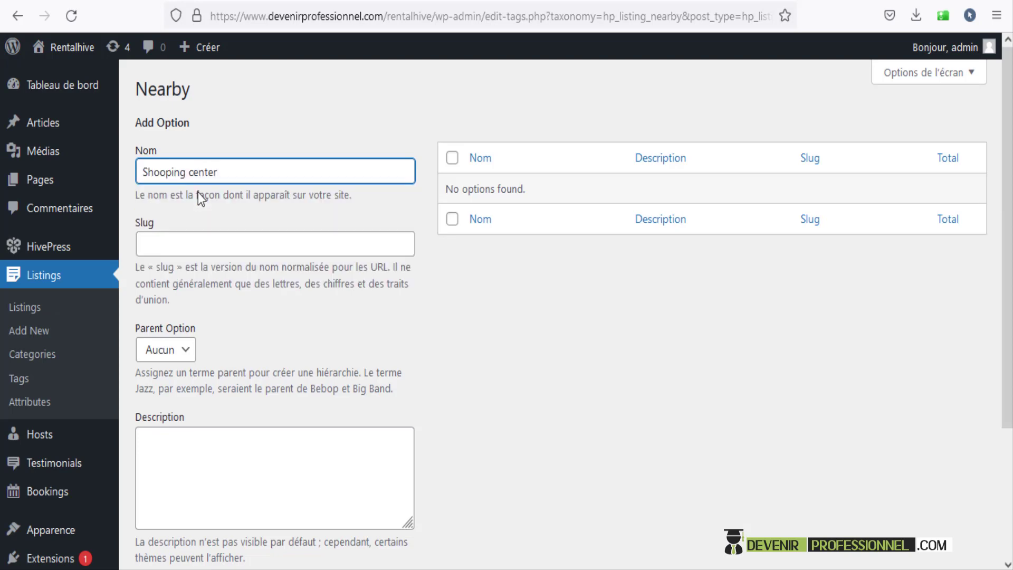
{"action": "scroll", "coordinate": [152, 334], "scroll_direction": "down", "scroll_amount": 2}
{"action": "scroll", "coordinate": [153, 334], "scroll_direction": "down", "scroll_amount": 2}
{"action": "left_click", "coordinate": [165, 482]}
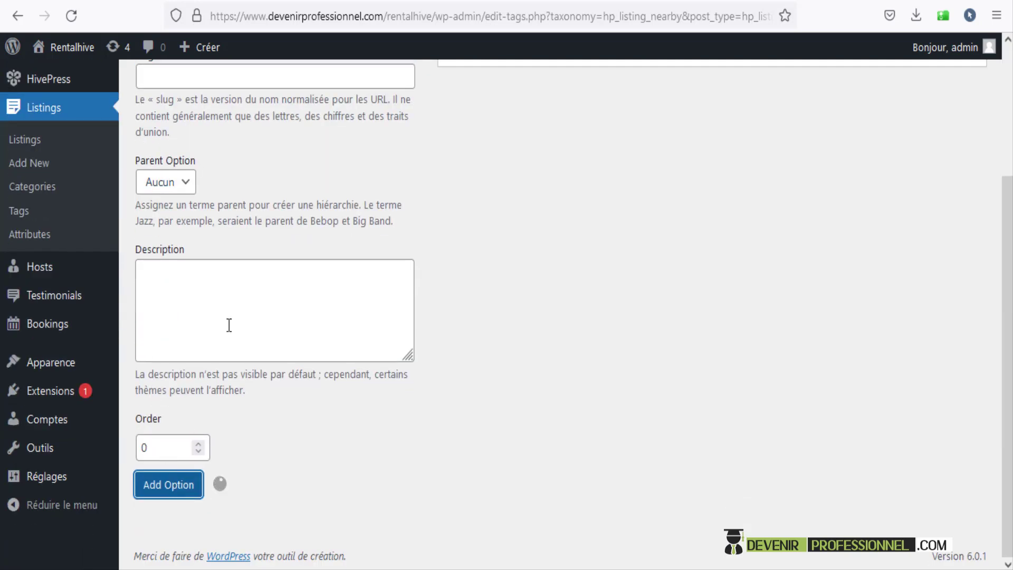
- Add a second Nearby option named Banks
{"action": "scroll", "coordinate": [227, 325], "scroll_direction": "up", "scroll_amount": 4}
{"action": "left_click", "coordinate": [202, 220]}
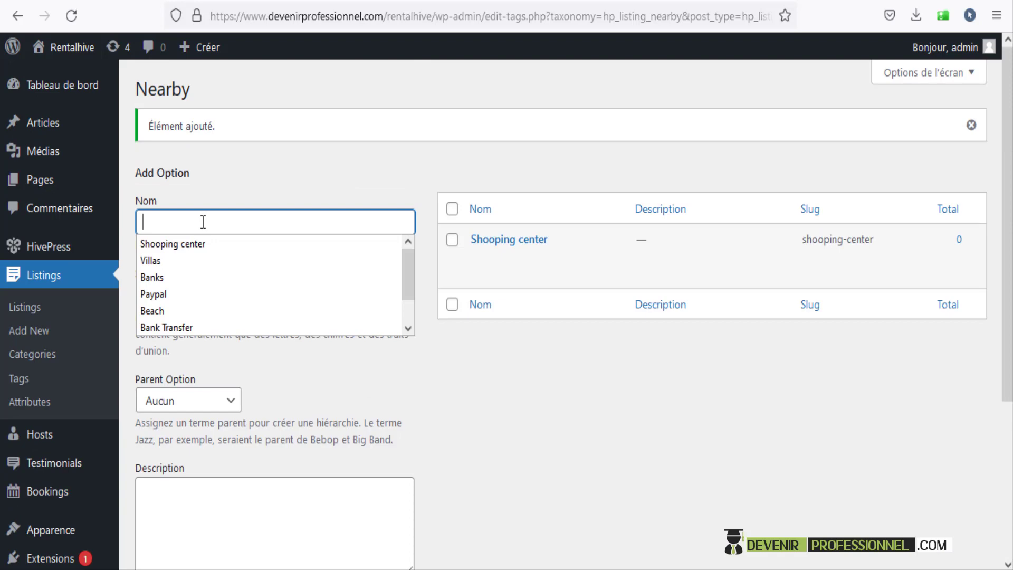
{"action": "left_click", "coordinate": [184, 277]}
{"action": "scroll", "coordinate": [184, 369], "scroll_direction": "down", "scroll_amount": 4}
{"action": "left_click", "coordinate": [185, 478]}
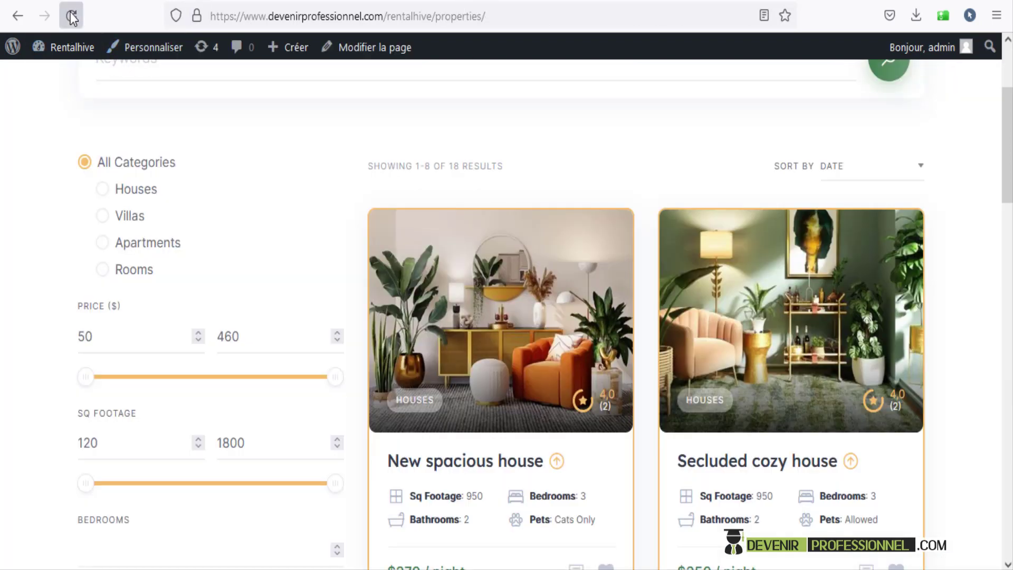
- Reload the site's Properties page and check the Nearby section in the listing filters
{"action": "left_click", "coordinate": [72, 16]}
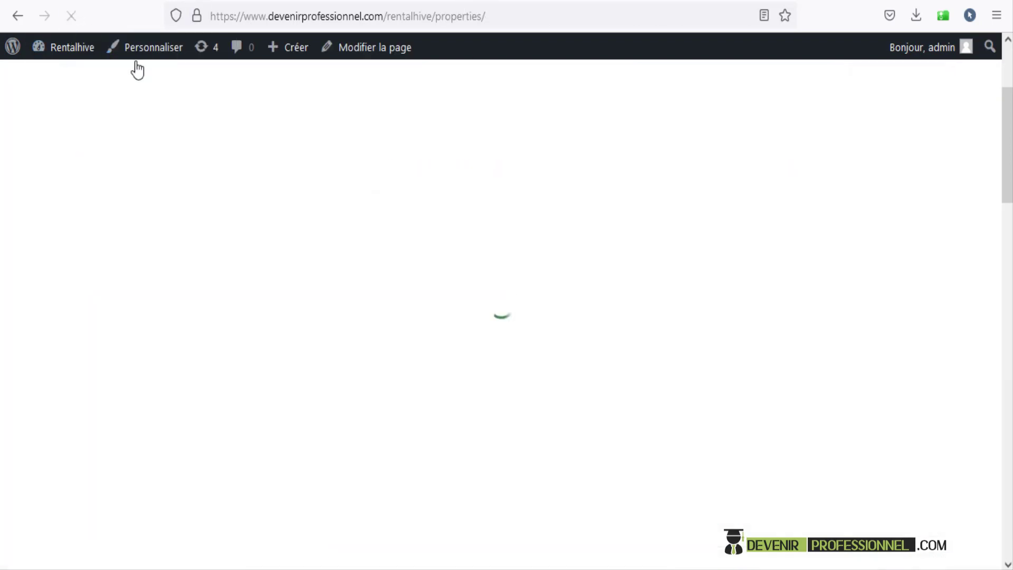
{"action": "scroll", "coordinate": [227, 156], "scroll_direction": "down", "scroll_amount": 3}
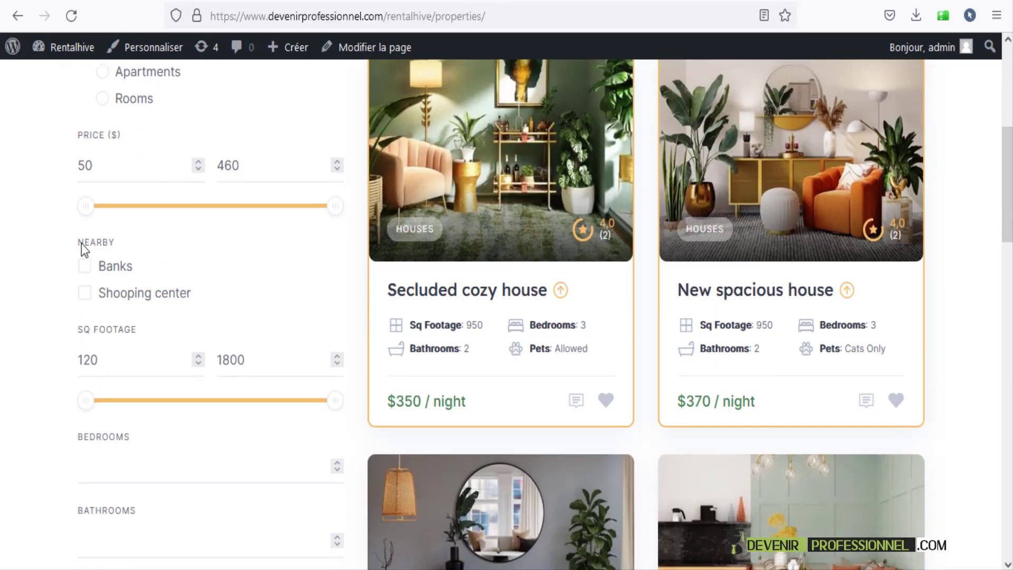
{"action": "left_click_drag", "start_coordinate": [150, 245], "coordinate": [51, 238]}
{"action": "left_click", "coordinate": [16, 243]}
{"action": "double_click", "coordinate": [74, 246]}
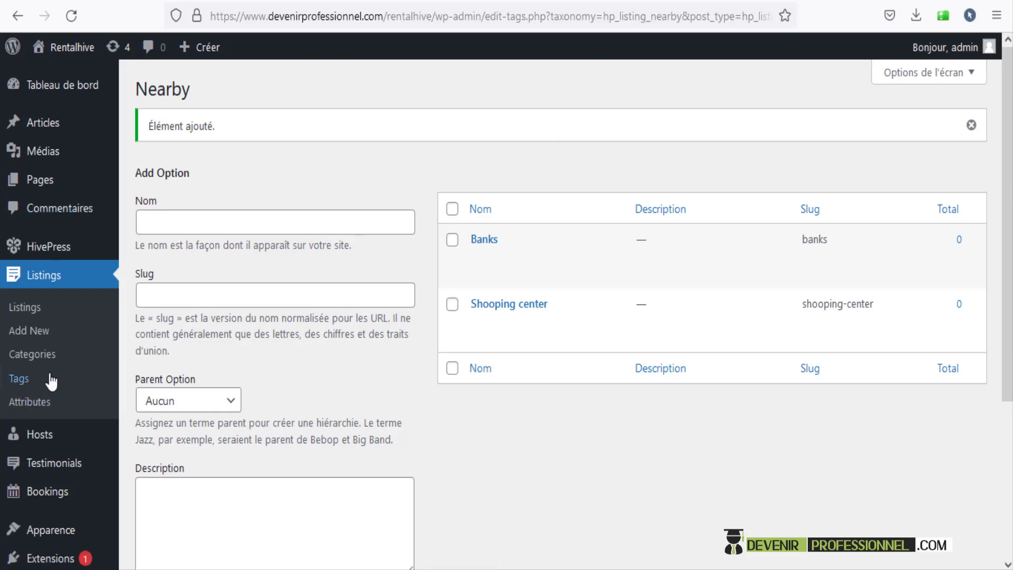
- Return to the WordPress admin and open the listing Tags page
{"action": "left_click", "coordinate": [24, 384]}
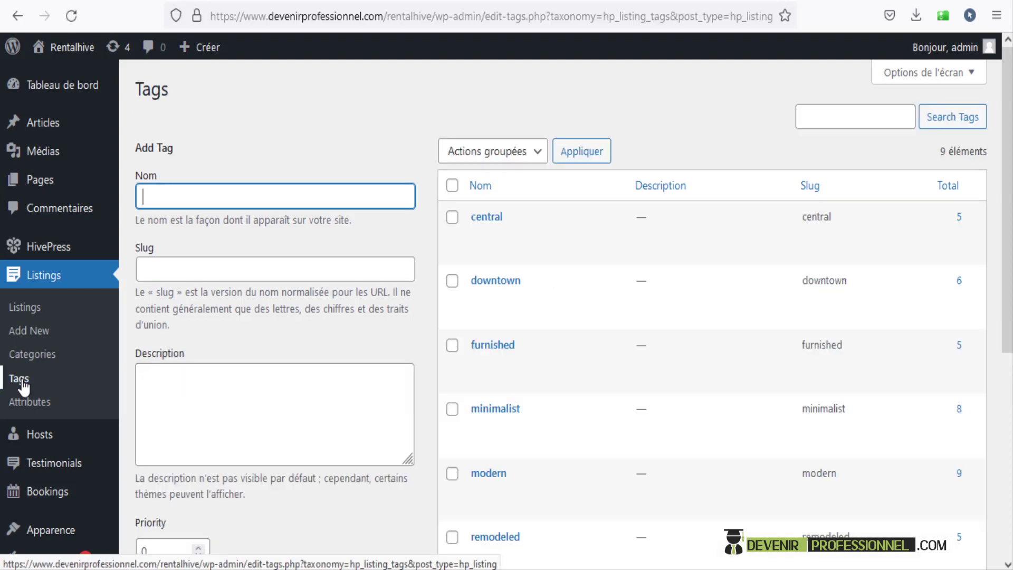
{"action": "left_click", "coordinate": [313, 109]}
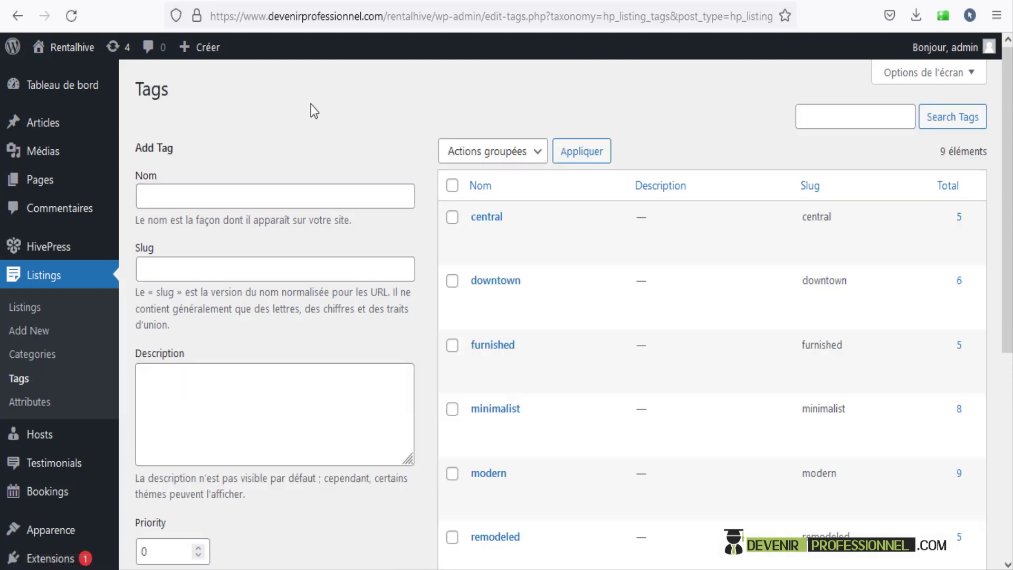
- Examine the existing listing tags and the fields of the Add Tag form, from name to priority
{"action": "scroll", "coordinate": [391, 101], "scroll_direction": "down", "scroll_amount": 6}
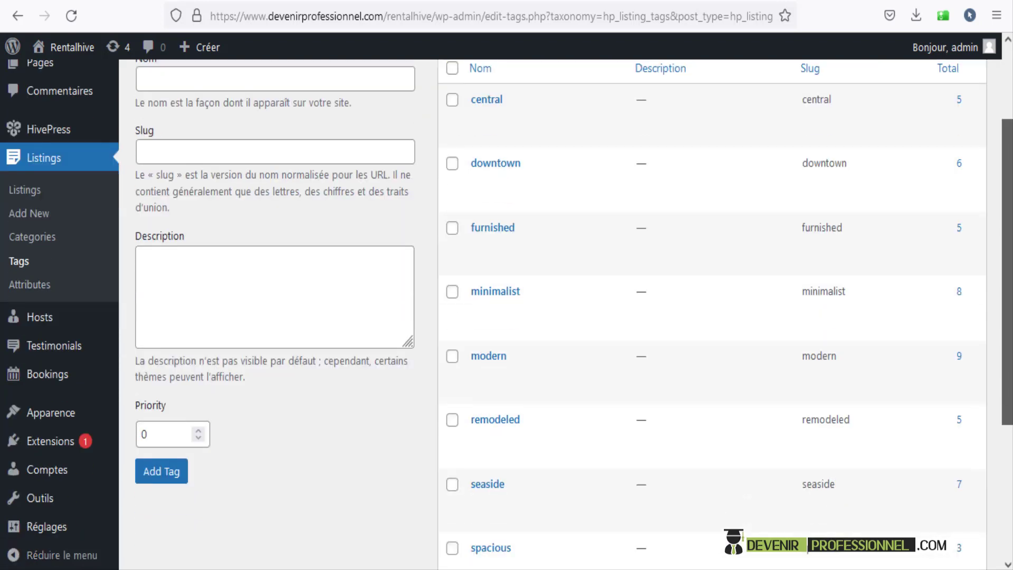
{"action": "scroll", "coordinate": [559, 316], "scroll_direction": "up", "scroll_amount": 6}
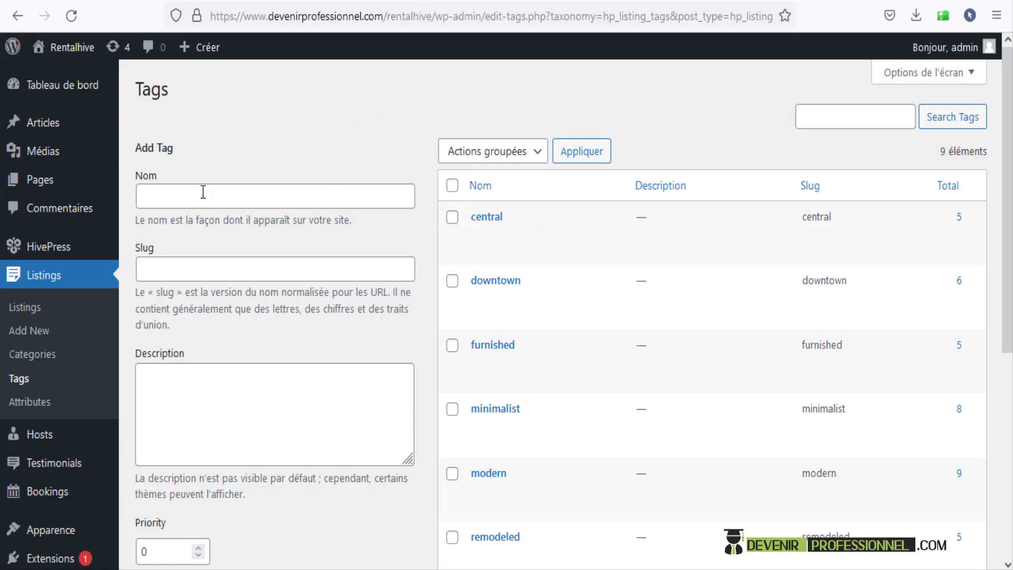
{"action": "left_click", "coordinate": [173, 198]}
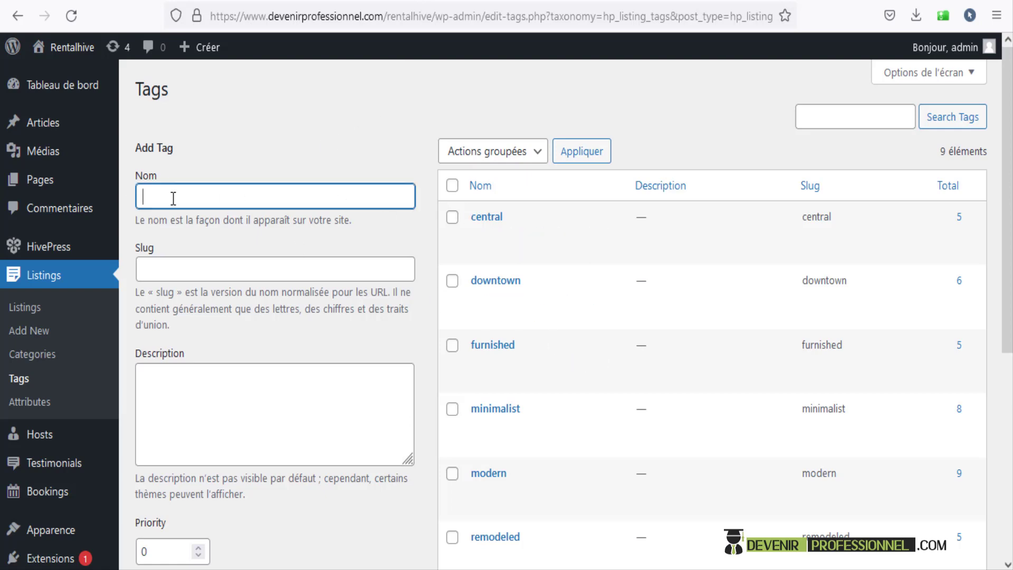
{"action": "left_click", "coordinate": [162, 195]}
{"action": "left_click", "coordinate": [162, 195]}
{"action": "scroll", "coordinate": [181, 323], "scroll_direction": "down", "scroll_amount": 5}
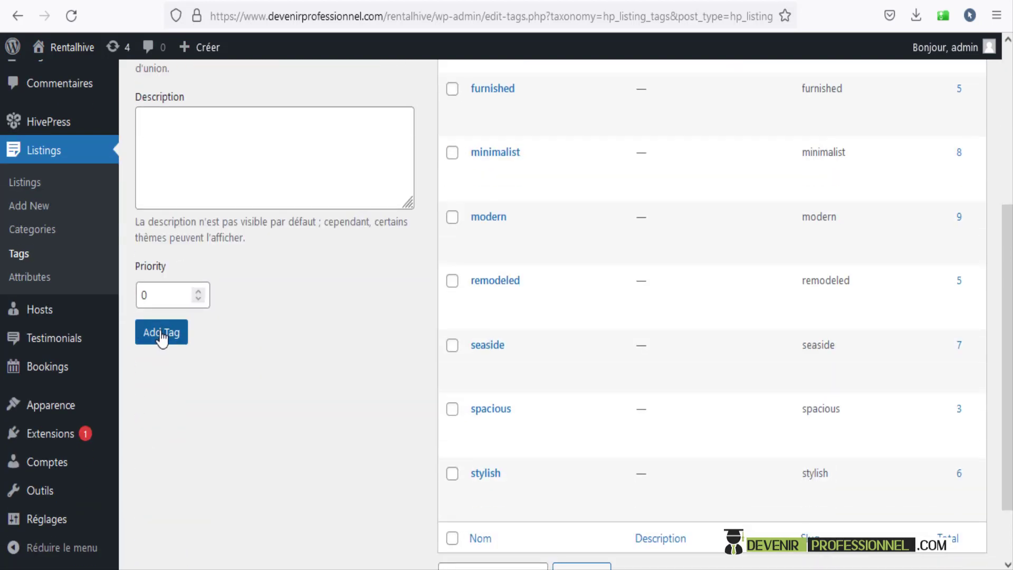
{"action": "left_click", "coordinate": [162, 333]}
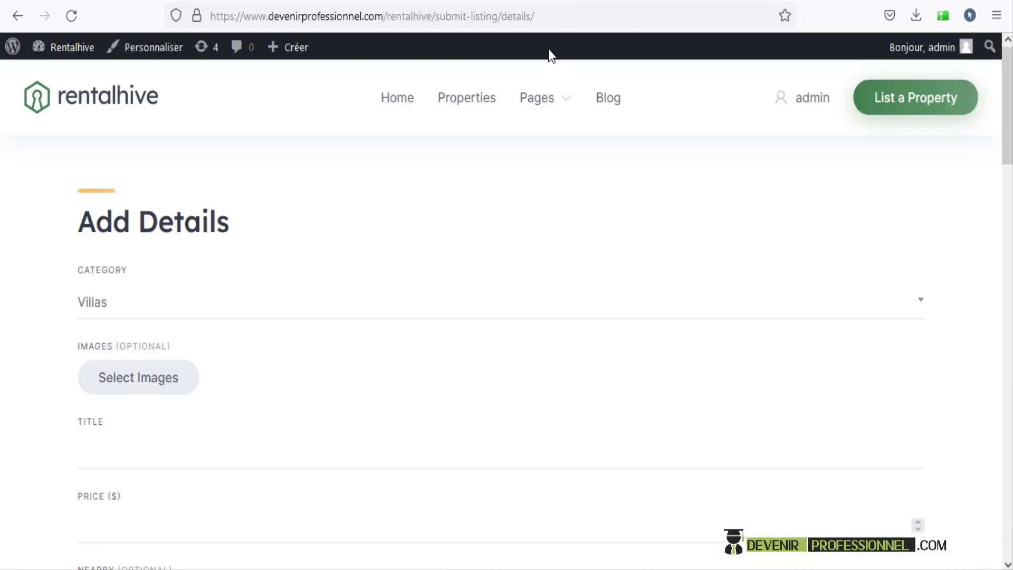
- Open the New spacious house listing from the site's Properties page and view its tags
{"action": "left_click", "coordinate": [464, 108]}
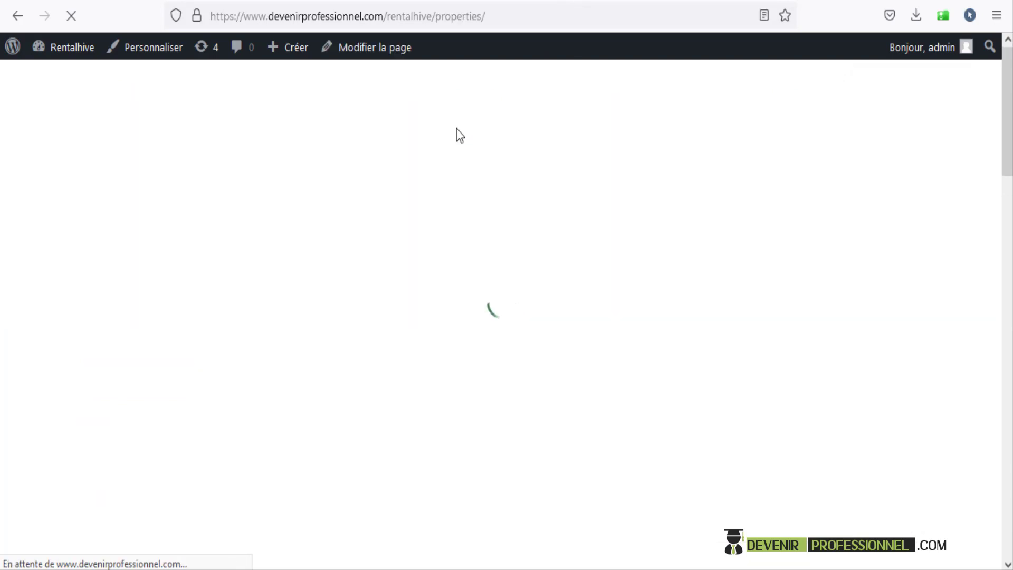
{"action": "scroll", "coordinate": [457, 135], "scroll_direction": "down", "scroll_amount": 5}
{"action": "left_click", "coordinate": [472, 288]}
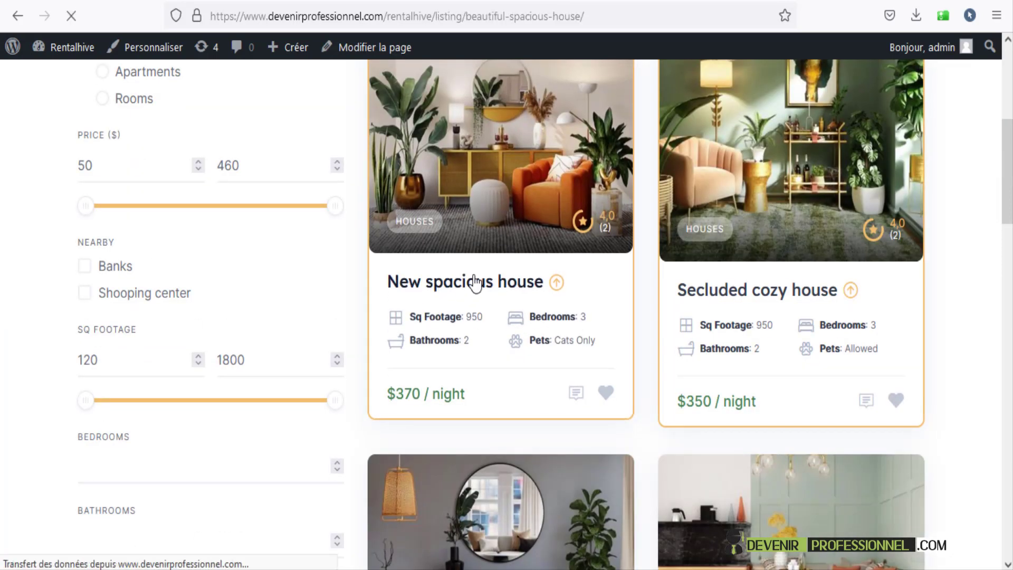
{"action": "scroll", "coordinate": [283, 272], "scroll_direction": "down", "scroll_amount": 5}
{"action": "scroll", "coordinate": [282, 272], "scroll_direction": "down", "scroll_amount": 10}
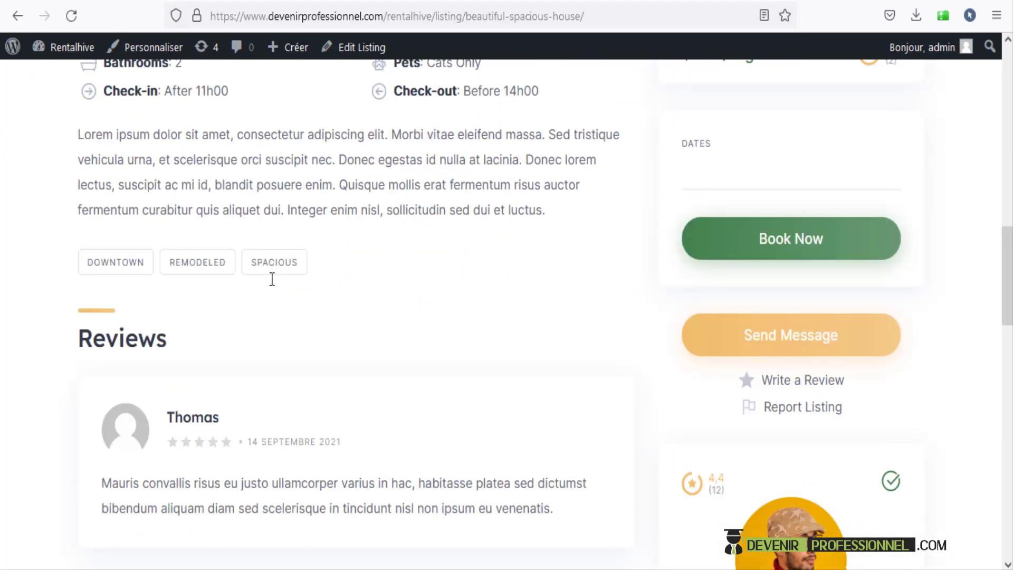
- Open the downtown tag's archive from the listing and look through its properties and filters
{"action": "left_click", "coordinate": [118, 224]}
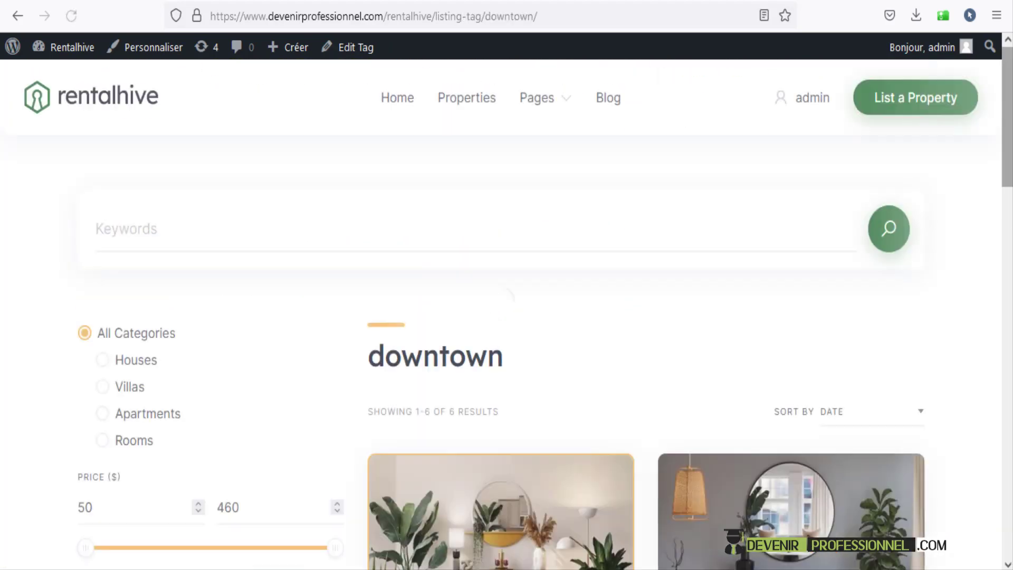
{"action": "scroll", "coordinate": [507, 317], "scroll_direction": "down", "scroll_amount": 4}
{"action": "scroll", "coordinate": [506, 316], "scroll_direction": "down", "scroll_amount": 15}
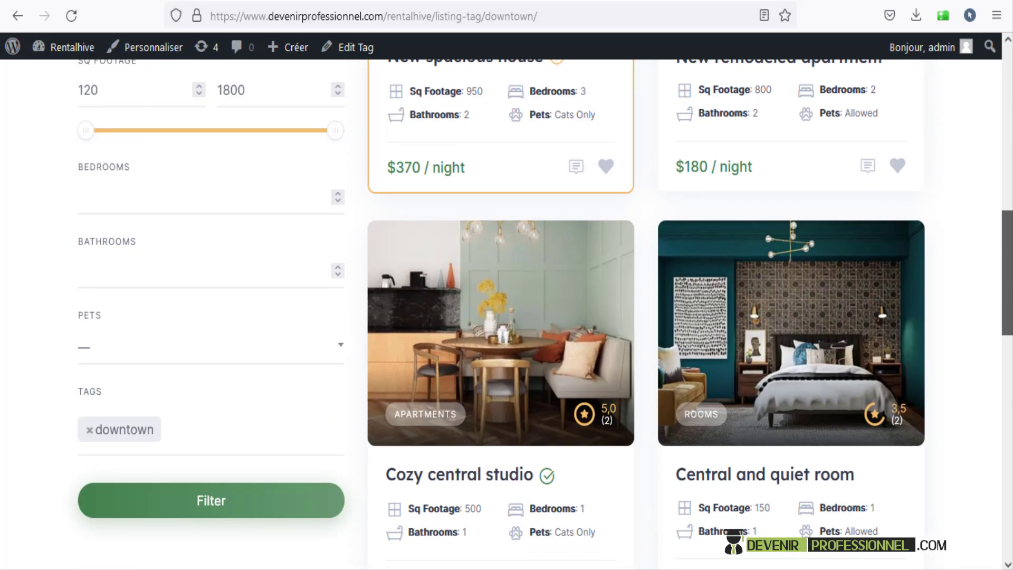
{"action": "scroll", "coordinate": [507, 316], "scroll_direction": "up", "scroll_amount": 15}
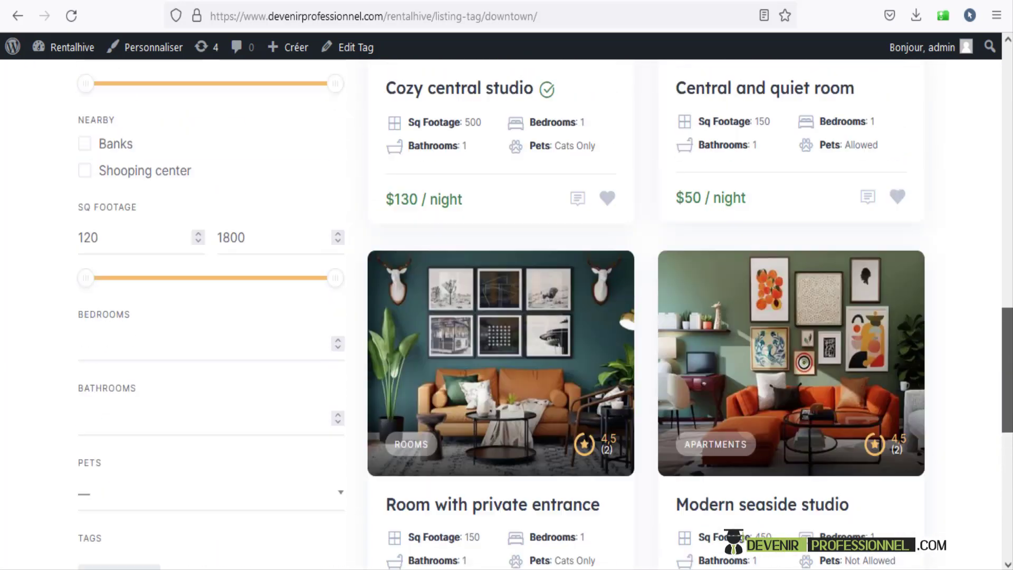
{"action": "scroll", "coordinate": [506, 317], "scroll_direction": "up", "scroll_amount": 10}
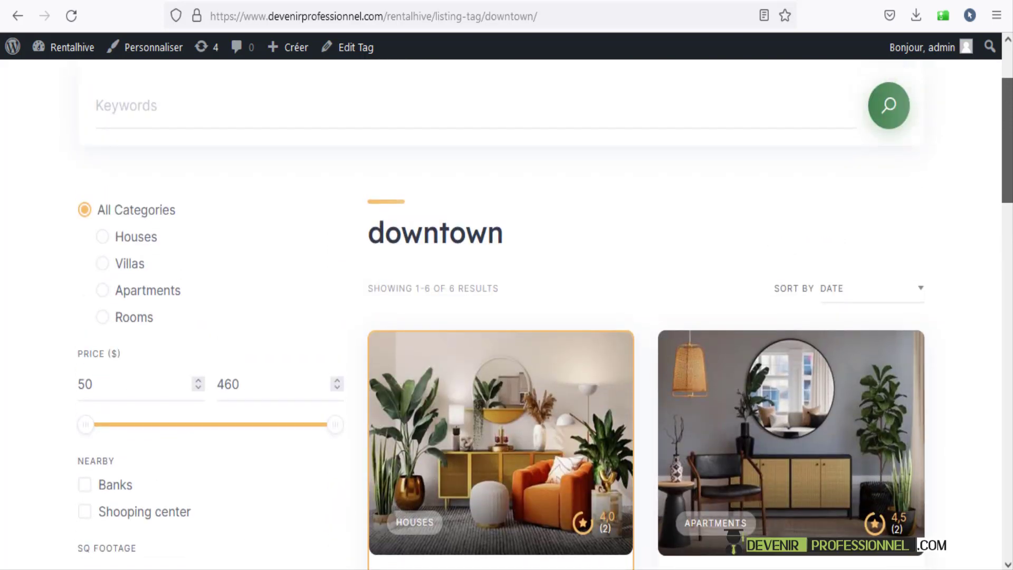
{"action": "scroll", "coordinate": [507, 316], "scroll_direction": "down", "scroll_amount": 3}
{"action": "scroll", "coordinate": [506, 316], "scroll_direction": "up", "scroll_amount": 5}
{"action": "scroll", "coordinate": [507, 317], "scroll_direction": "down", "scroll_amount": 2}
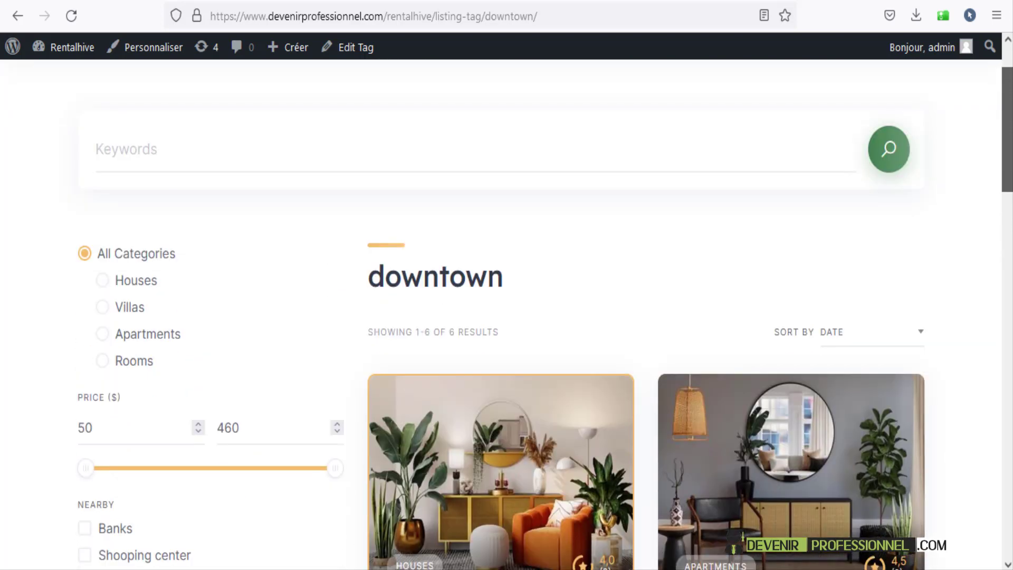
{"action": "scroll", "coordinate": [506, 317], "scroll_direction": "up", "scroll_amount": 3}
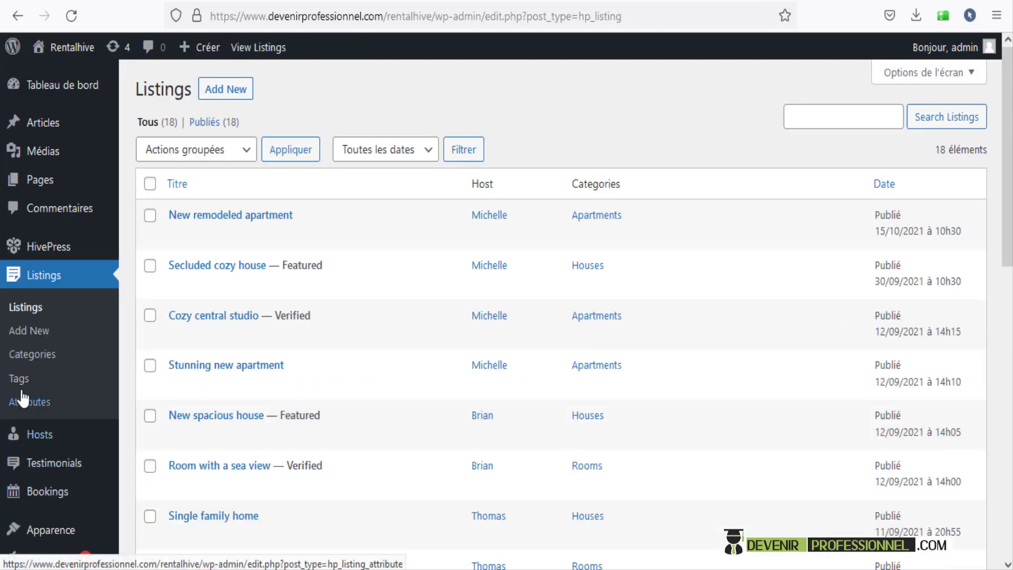
- Open the form for a new listing in the admin area and review its settings, images and calendar sections
{"action": "left_click", "coordinate": [37, 332]}
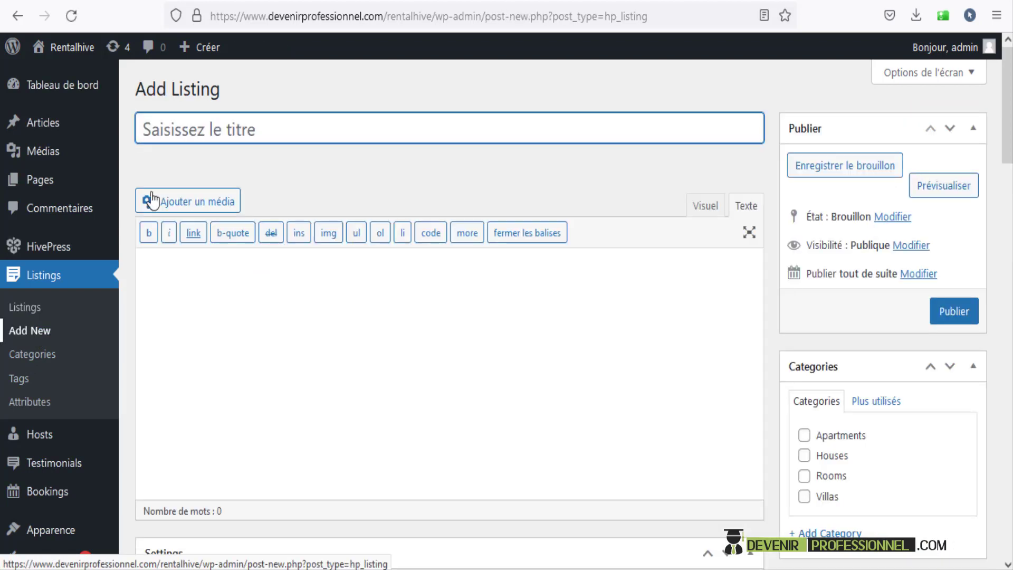
{"action": "scroll", "coordinate": [449, 316], "scroll_direction": "down", "scroll_amount": 8}
{"action": "scroll", "coordinate": [449, 317], "scroll_direction": "down", "scroll_amount": 20}
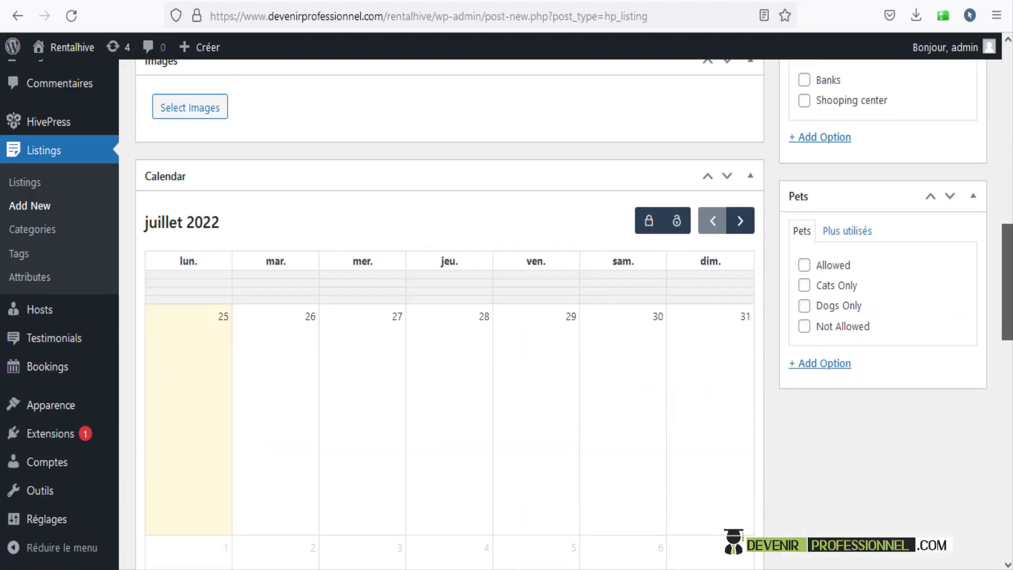
{"action": "scroll", "coordinate": [448, 316], "scroll_direction": "up", "scroll_amount": 20}
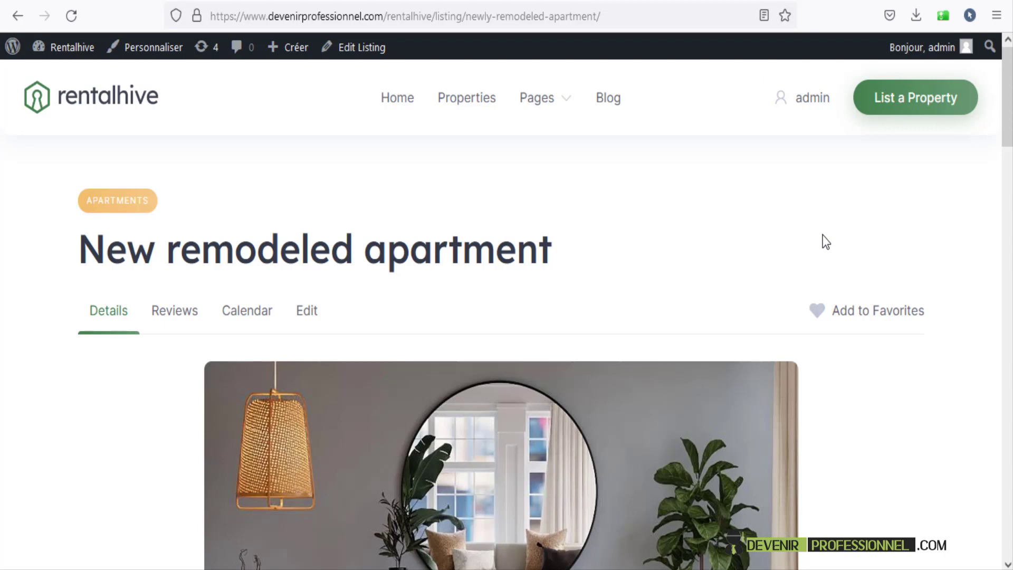
- Open the front-end property submission form and compare its fields with those of the admin Add Listing form
{"action": "left_click", "coordinate": [905, 104]}
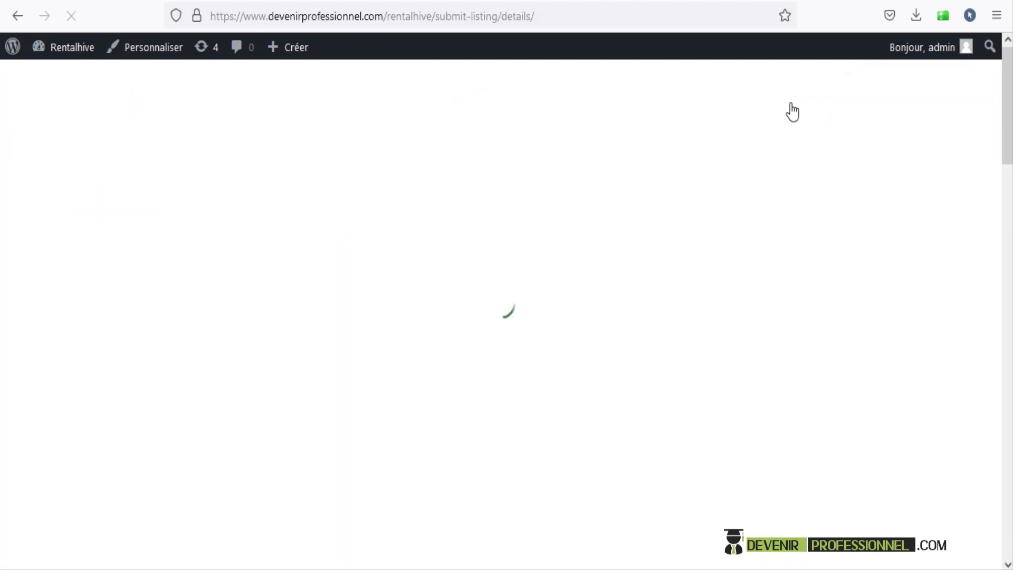
{"action": "left_click_drag", "start_coordinate": [1012, 140], "coordinate": [1011, 440]}
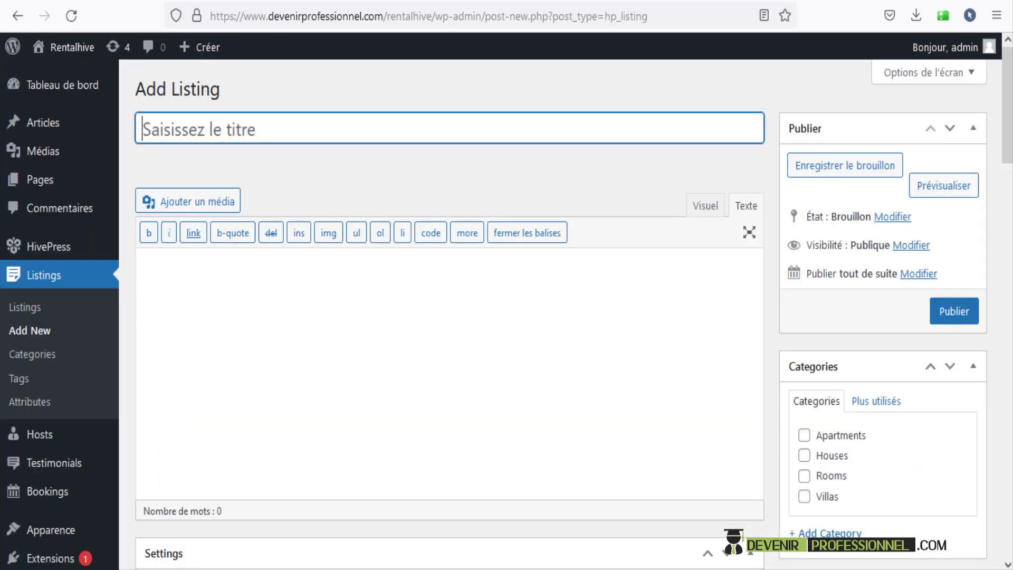
{"action": "scroll", "coordinate": [448, 317], "scroll_direction": "down", "scroll_amount": 7}
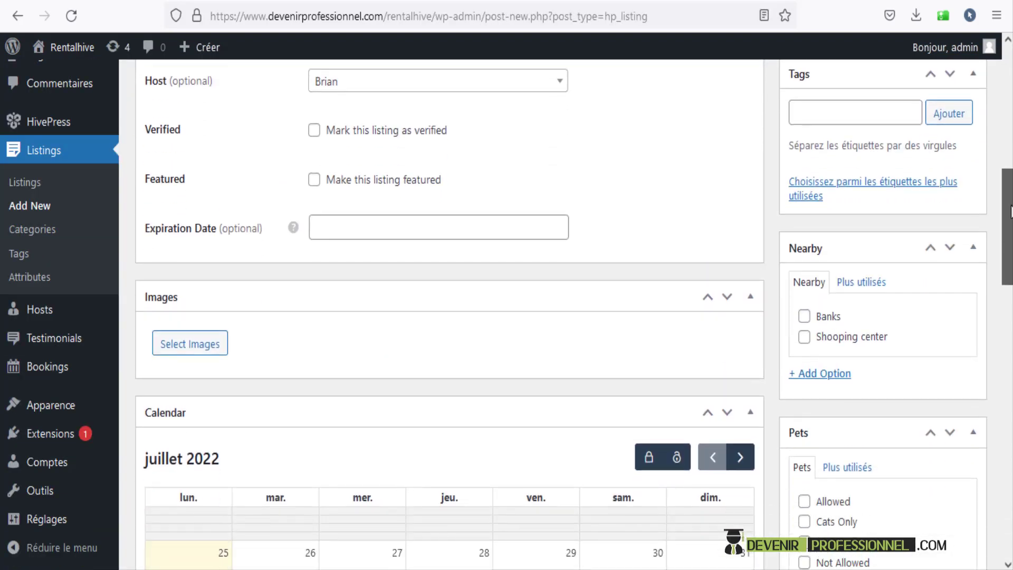
{"action": "scroll", "coordinate": [353, 64], "scroll_direction": "up", "scroll_amount": 5}
{"action": "left_click", "coordinate": [298, 1]}
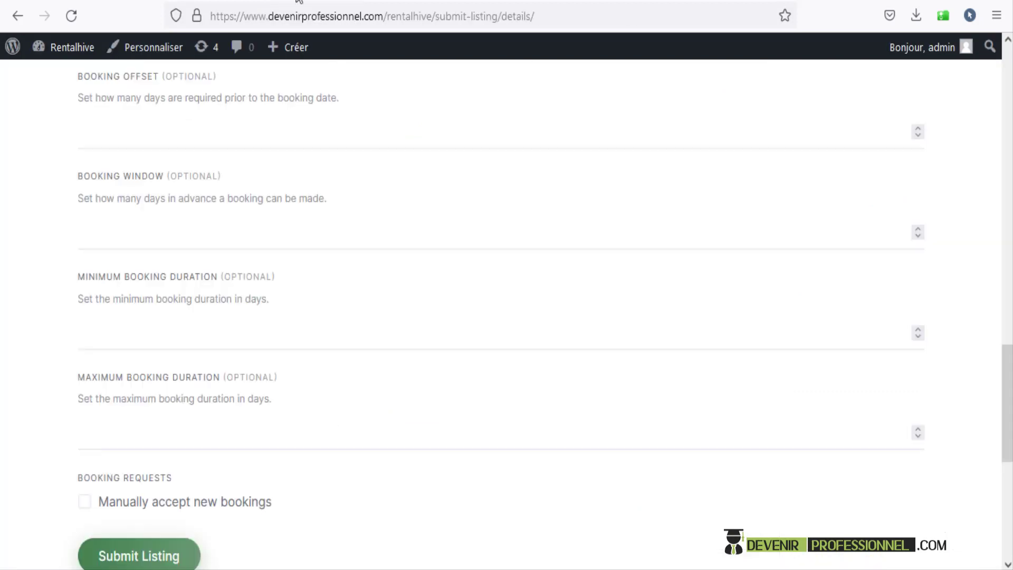
{"action": "scroll", "coordinate": [1006, 417], "scroll_direction": "down", "scroll_amount": 2}
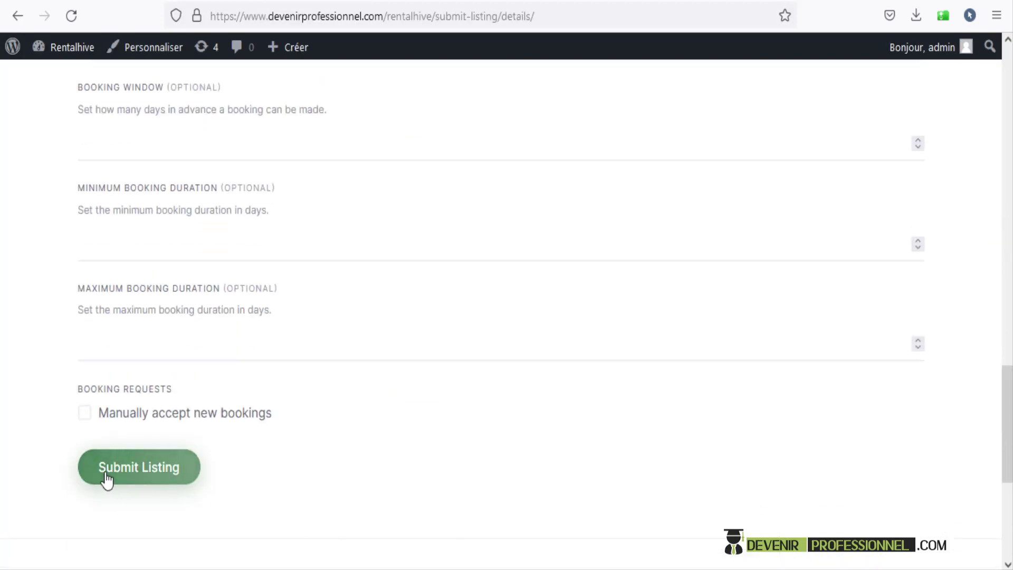
{"action": "left_click_drag", "start_coordinate": [1007, 453], "coordinate": [1010, 104]}
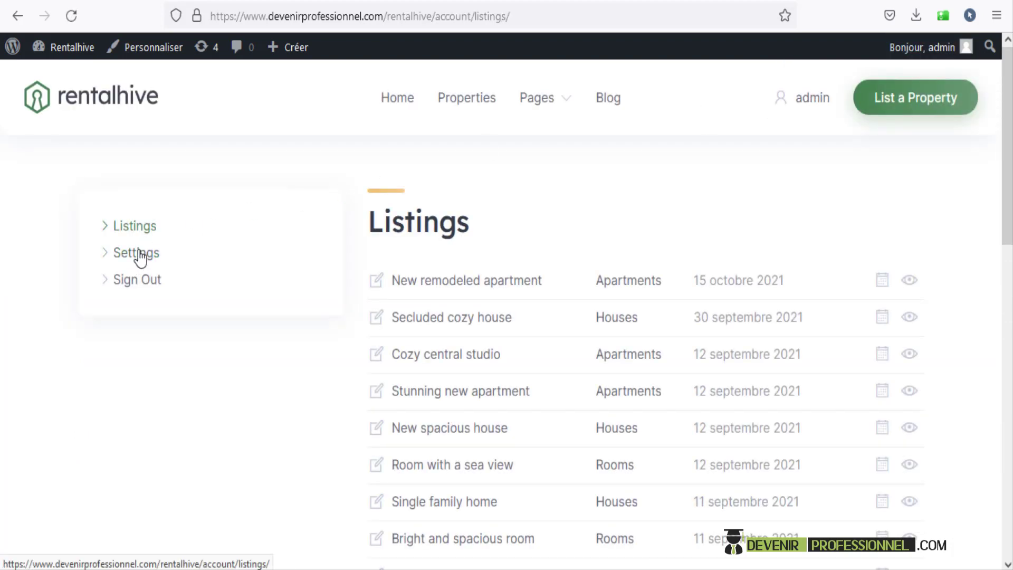
- Open the account settings and review the profile, languages, services and email fields
{"action": "left_click", "coordinate": [140, 258]}
{"action": "scroll", "coordinate": [403, 297], "scroll_direction": "down", "scroll_amount": 1}
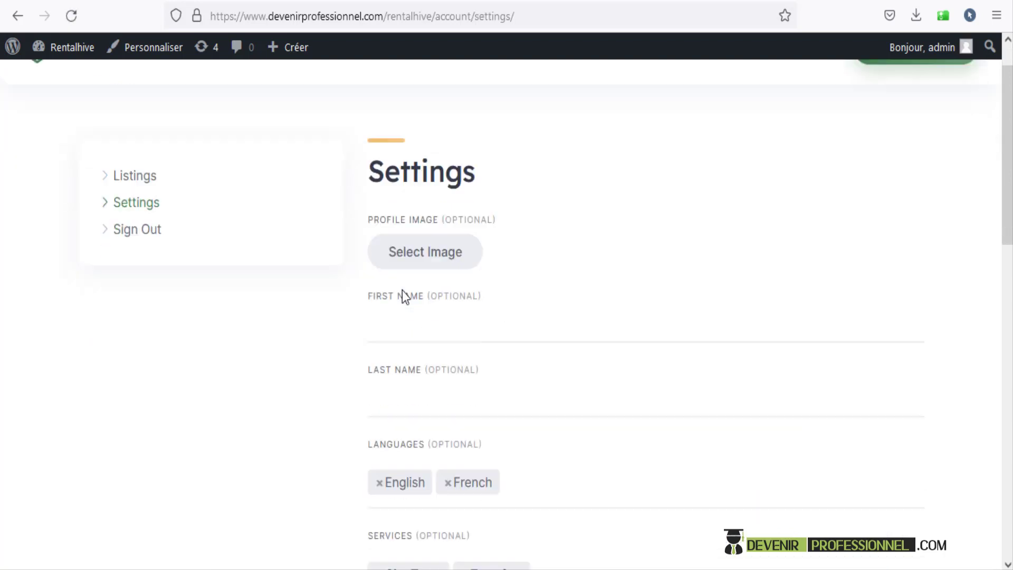
{"action": "scroll", "coordinate": [403, 296], "scroll_direction": "down", "scroll_amount": 2}
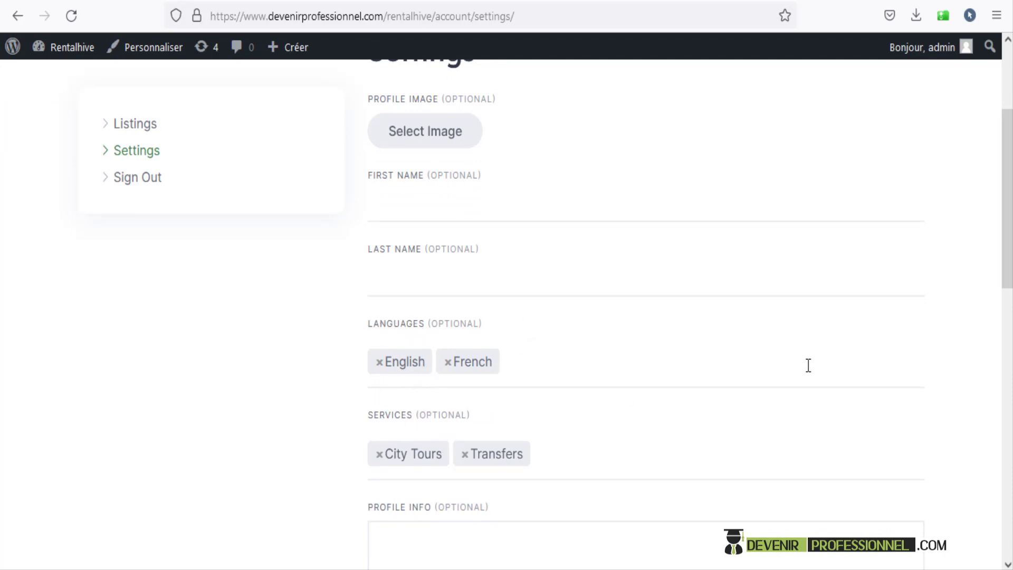
{"action": "scroll", "coordinate": [808, 365], "scroll_direction": "down", "scroll_amount": 4}
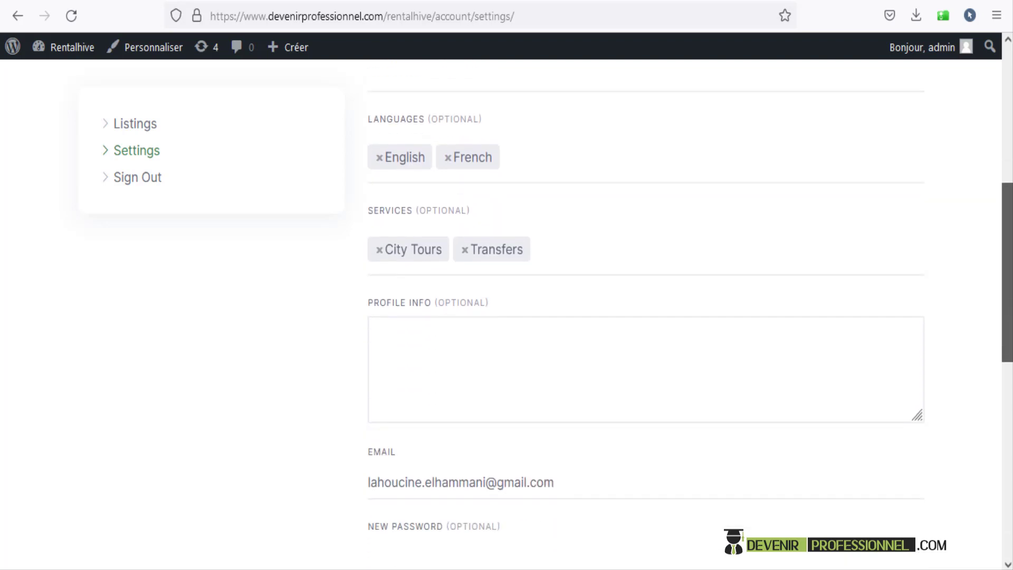
{"action": "scroll", "coordinate": [644, 316], "scroll_direction": "up", "scroll_amount": 7}
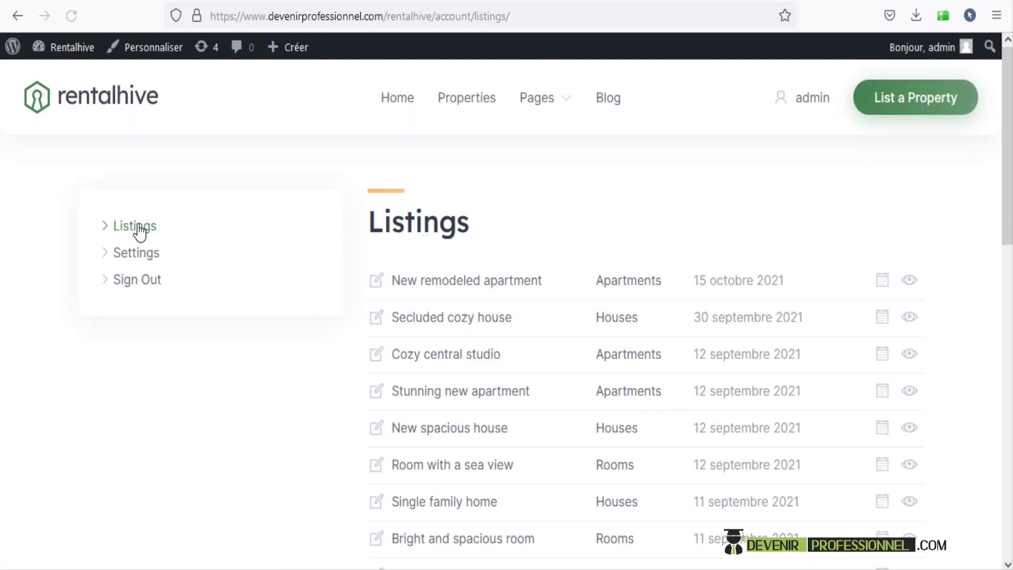
- From the account's listings, view the booking calendar of New remodeled apartment and open the listing's details
{"action": "mouse_move", "coordinate": [1007, 189]}
{"action": "left_mouse_down"}
{"action": "mouse_move", "coordinate": [1006, 237]}
{"action": "mouse_move", "coordinate": [1005, 205]}
{"action": "left_mouse_up"}
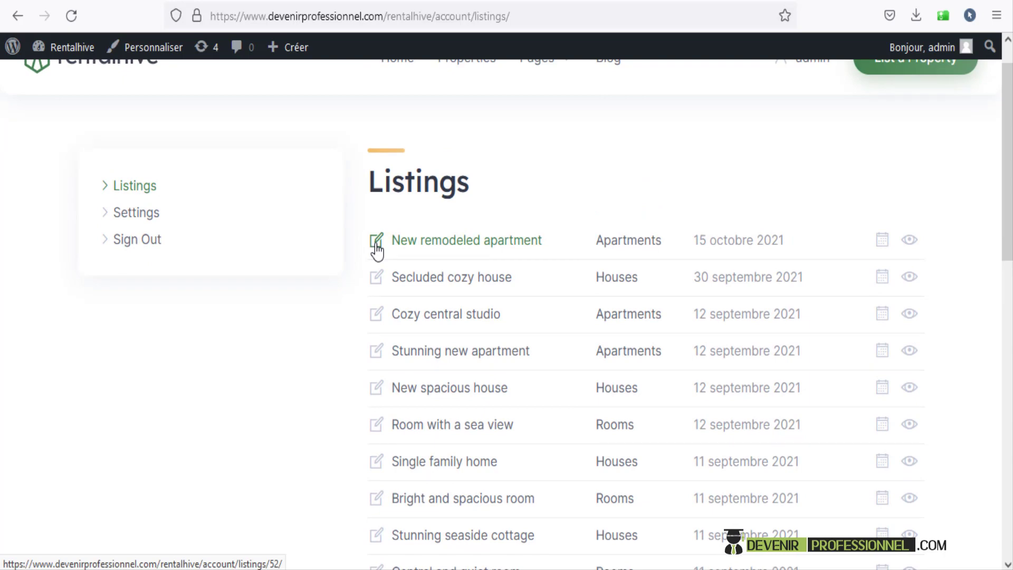
{"action": "left_click", "coordinate": [888, 248]}
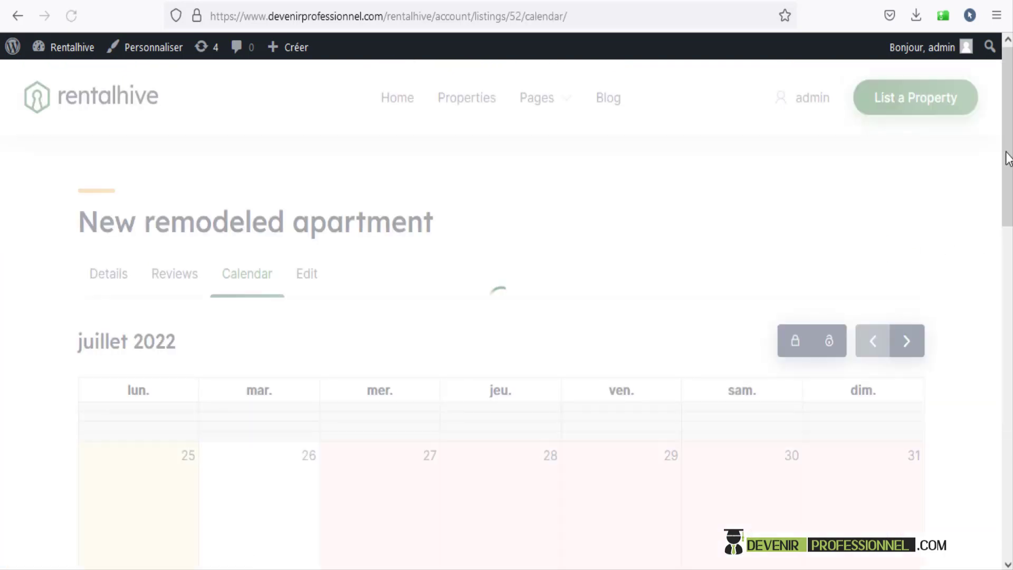
{"action": "scroll", "coordinate": [426, 350], "scroll_direction": "down", "scroll_amount": 9}
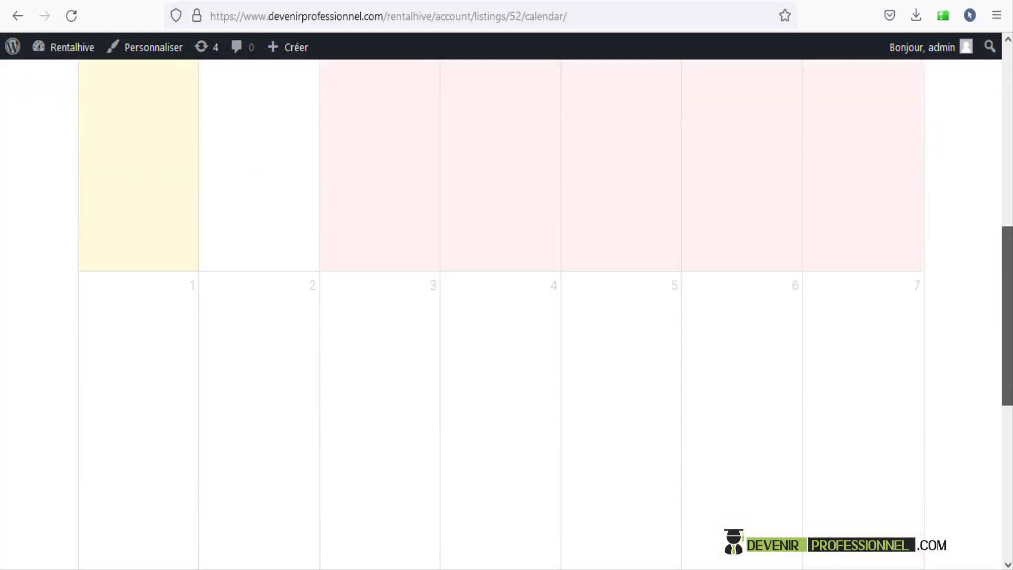
{"action": "left_click_drag", "start_coordinate": [428, 349], "coordinate": [781, 359]}
{"action": "scroll", "coordinate": [781, 316], "scroll_direction": "up", "scroll_amount": 8}
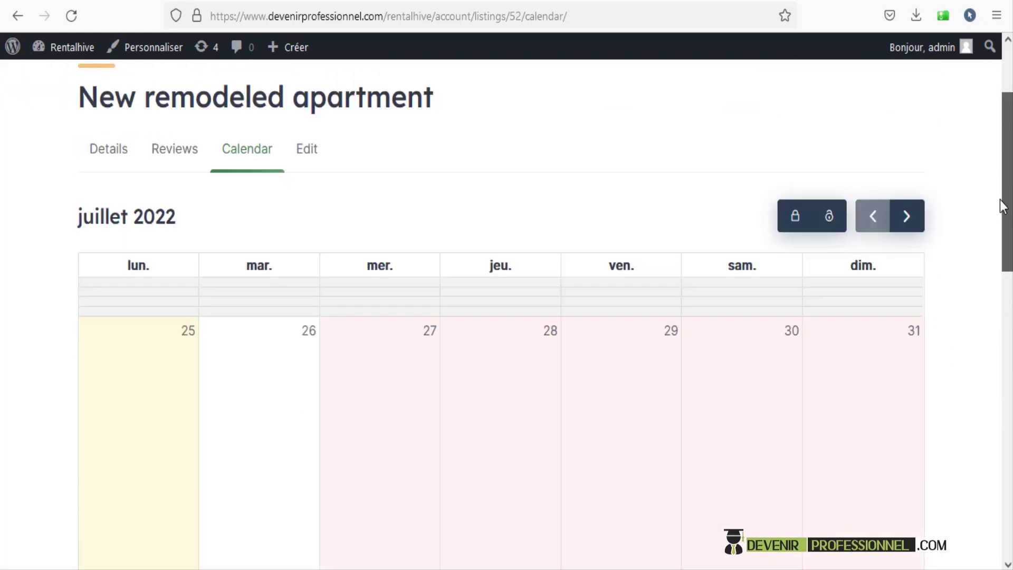
{"action": "left_click_drag", "start_coordinate": [1004, 217], "coordinate": [942, 217]}
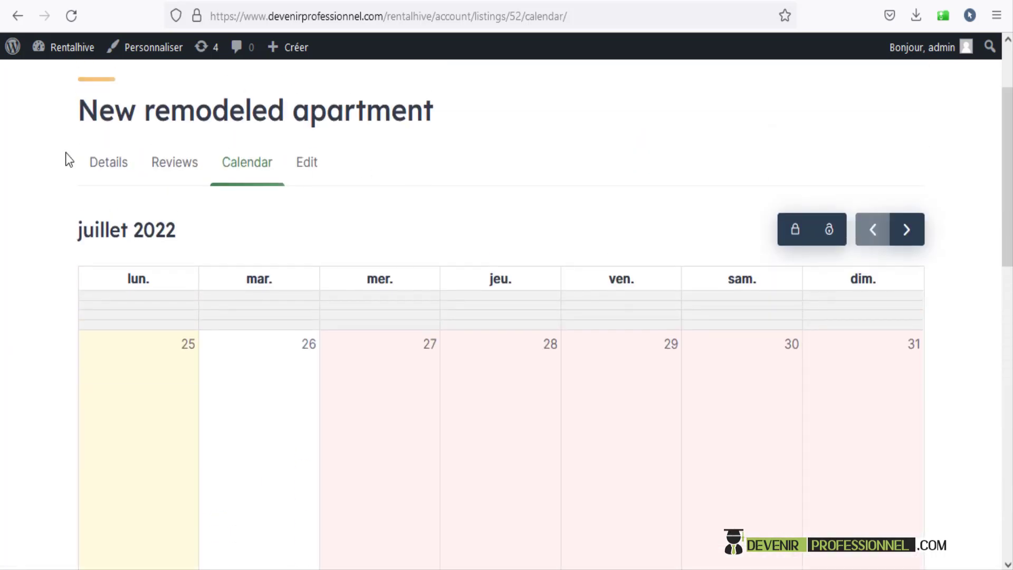
{"action": "left_click", "coordinate": [103, 165]}
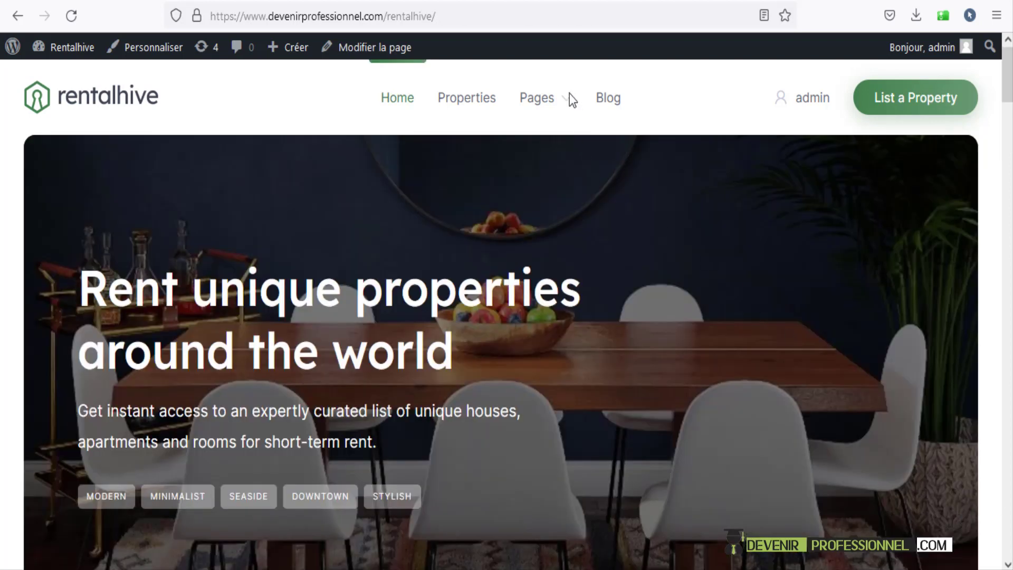
- Open the sample Host Page from the site's navigation and view the host's profile and listings
{"action": "mouse_move", "coordinate": [565, 96]}
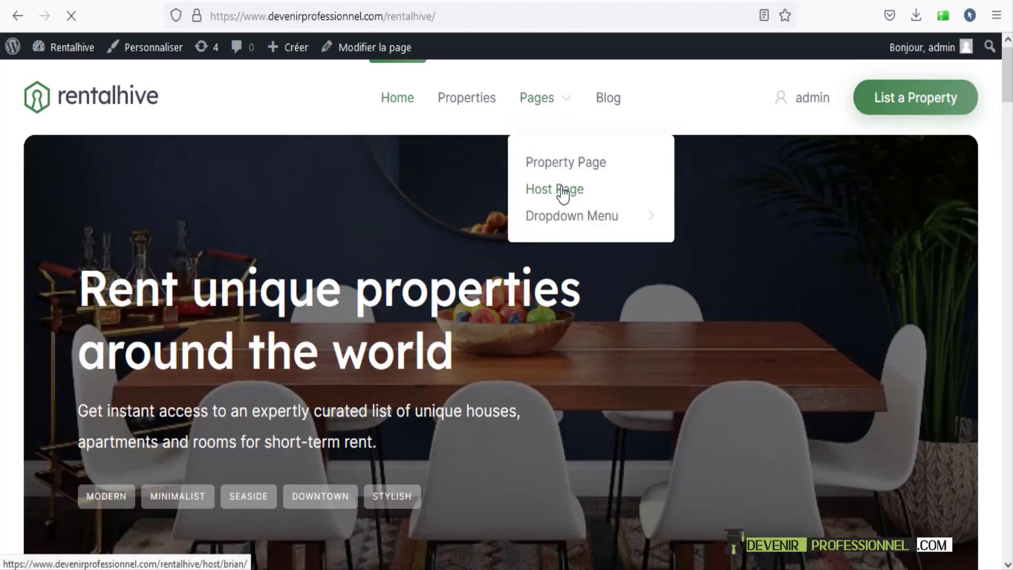
{"action": "scroll", "coordinate": [192, 426], "scroll_direction": "down", "scroll_amount": 3}
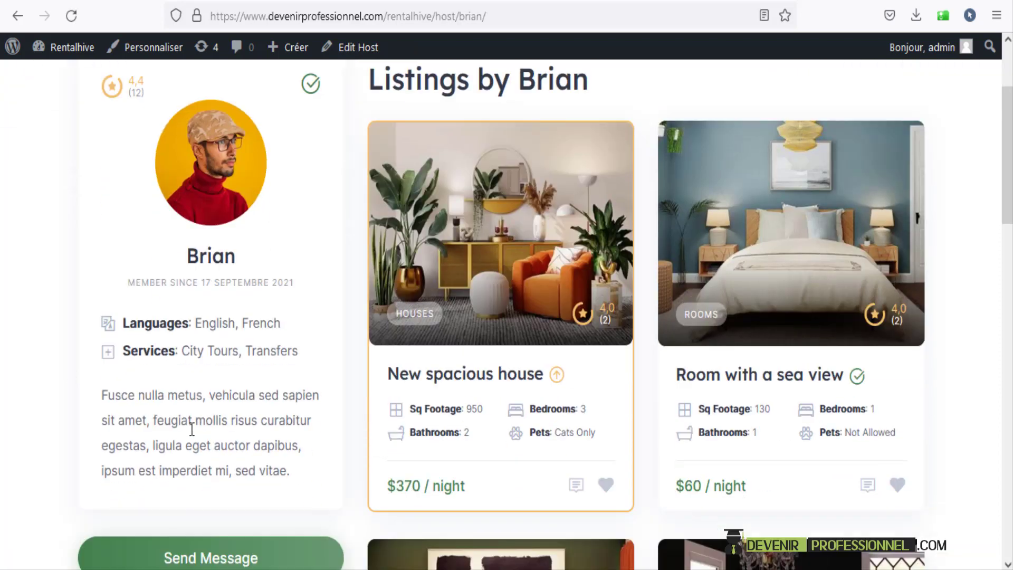
- Start a new host attribute and review its settings, including the field name and the available editing field types
{"action": "scroll", "coordinate": [194, 421], "scroll_direction": "up", "scroll_amount": 2}
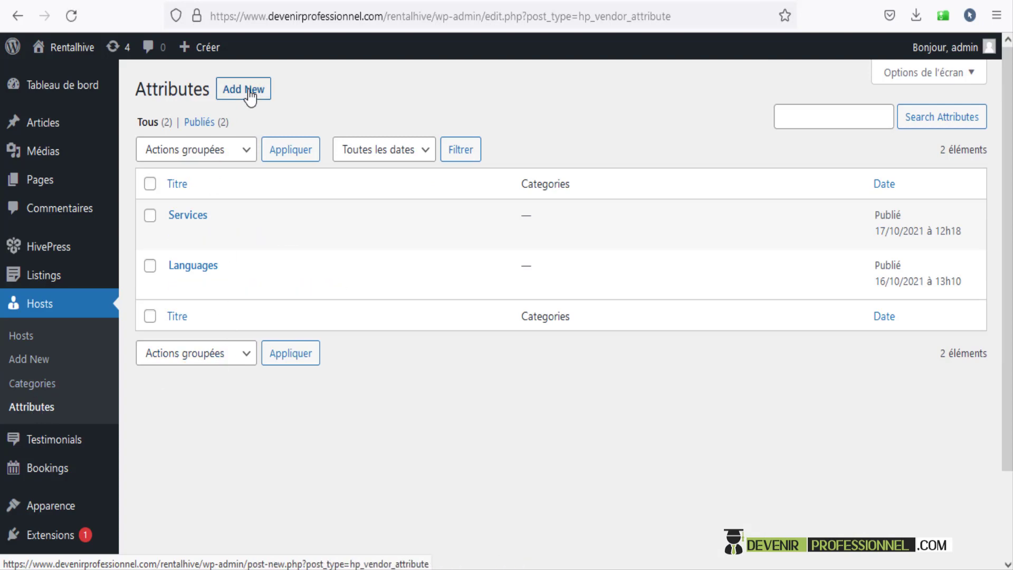
{"action": "left_click", "coordinate": [249, 93]}
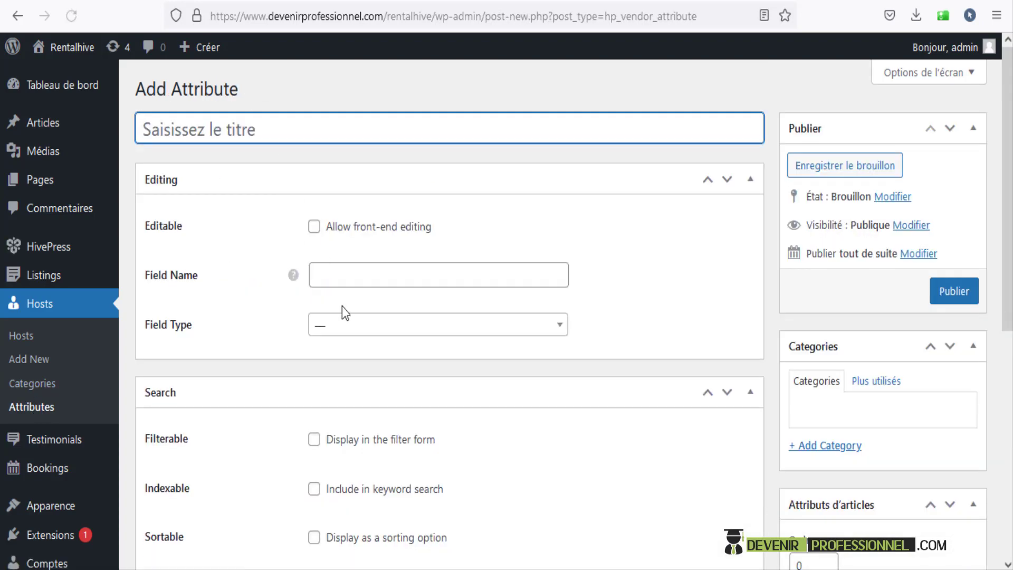
{"action": "scroll", "coordinate": [318, 301], "scroll_direction": "down", "scroll_amount": 6}
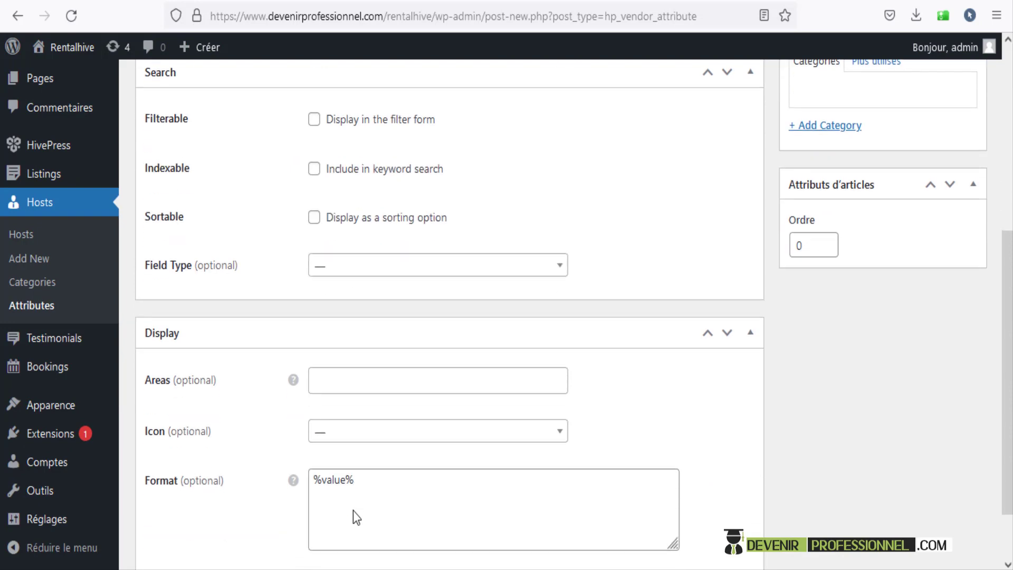
{"action": "scroll", "coordinate": [353, 510], "scroll_direction": "up", "scroll_amount": 4}
{"action": "scroll", "coordinate": [353, 510], "scroll_direction": "up", "scroll_amount": 2}
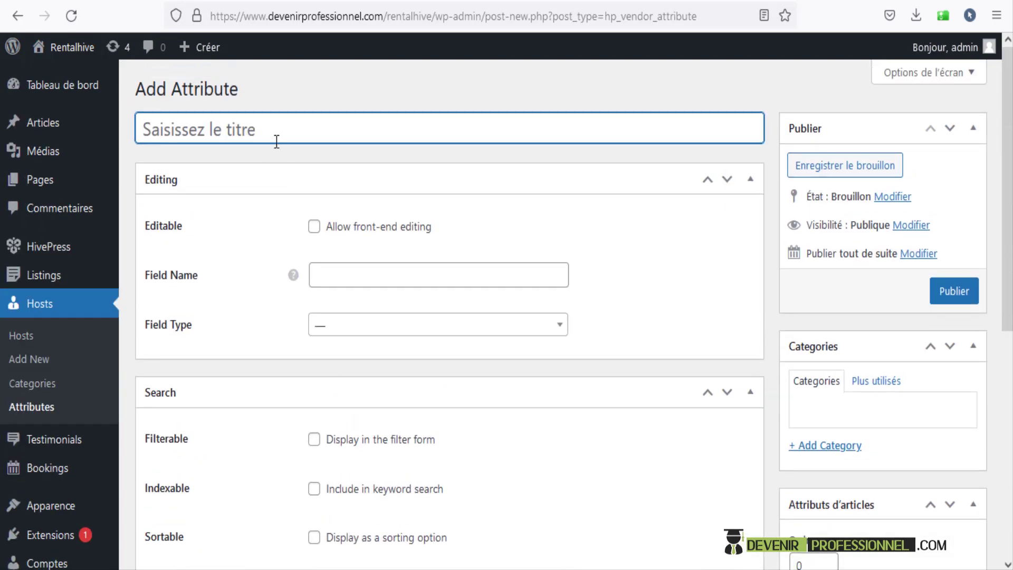
{"action": "left_click", "coordinate": [330, 276]}
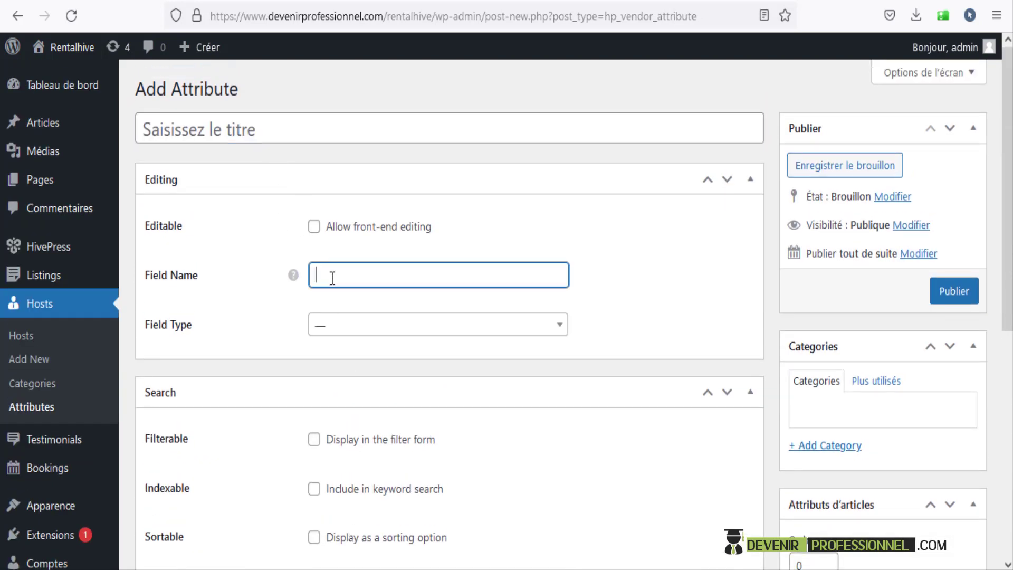
{"action": "left_click", "coordinate": [343, 326]}
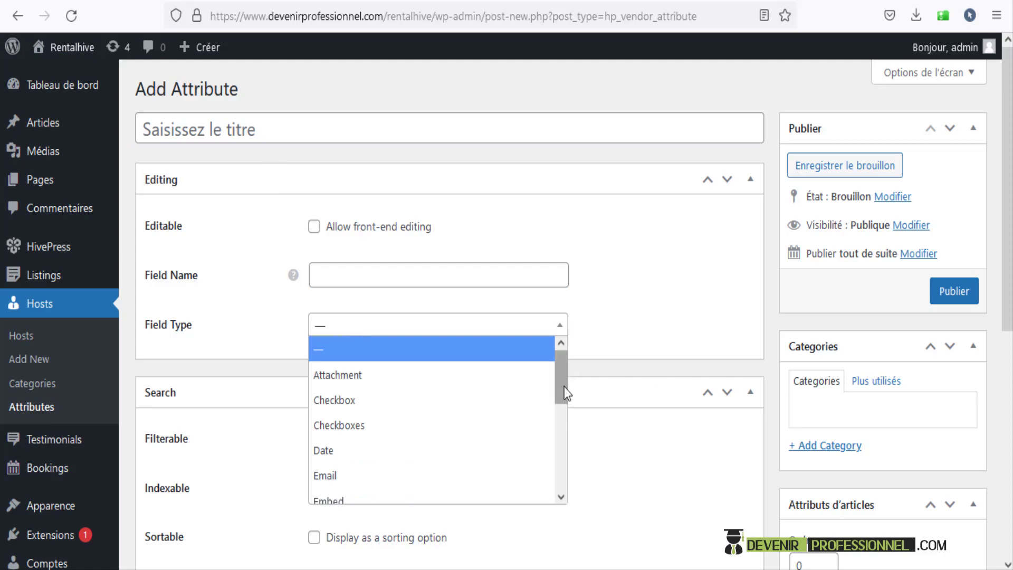
{"action": "left_click_drag", "start_coordinate": [565, 387], "coordinate": [563, 364]}
{"action": "left_click", "coordinate": [620, 302]}
- Set the new attribute to display in the filter form and check its search field type and icon options
{"action": "scroll", "coordinate": [620, 305], "scroll_direction": "down", "scroll_amount": 3}
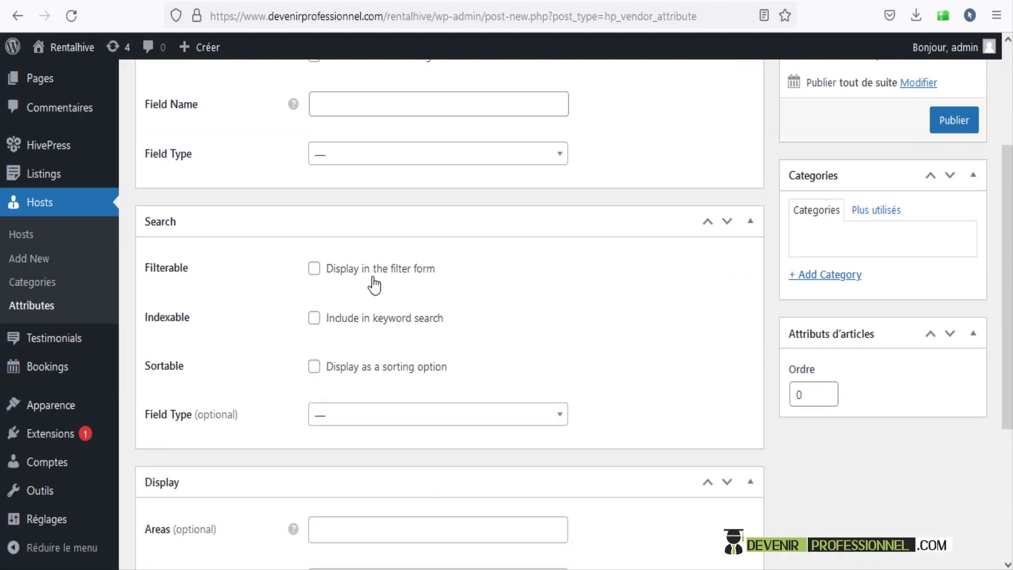
{"action": "left_click", "coordinate": [340, 272]}
{"action": "scroll", "coordinate": [415, 281], "scroll_direction": "down", "scroll_amount": 3}
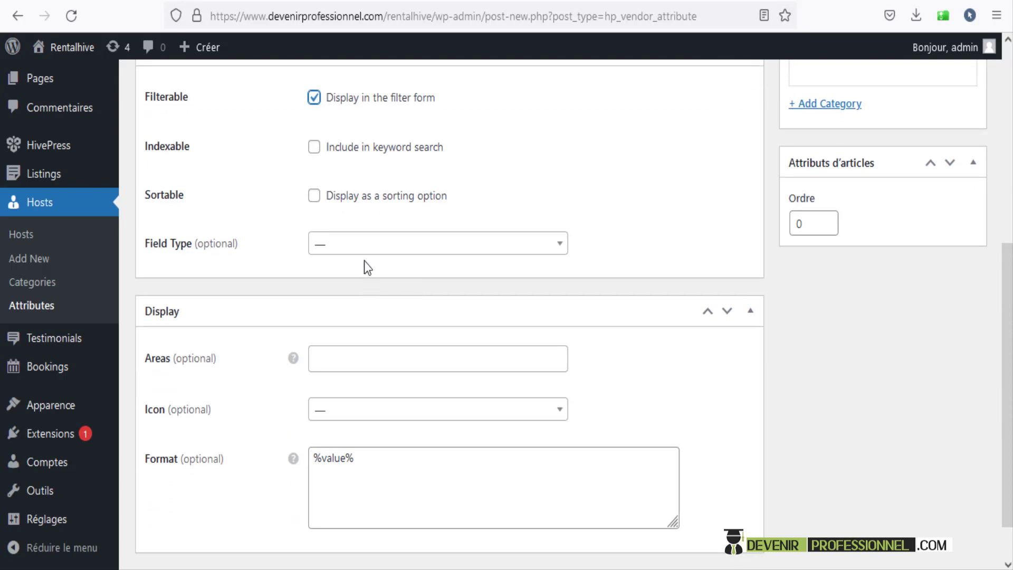
{"action": "left_click", "coordinate": [371, 252]}
{"action": "left_click", "coordinate": [646, 207]}
{"action": "left_click", "coordinate": [382, 419]}
{"action": "left_click", "coordinate": [572, 317]}
{"action": "scroll", "coordinate": [580, 356], "scroll_direction": "up", "scroll_amount": 4}
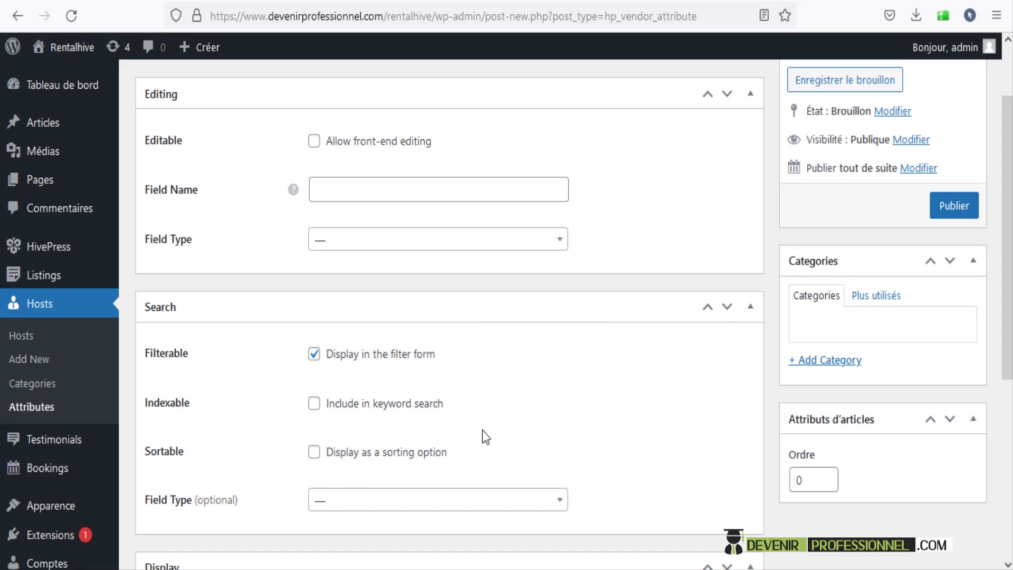
- Examine the attribute's full list of editing field types and look over its search and display settings
{"action": "left_click", "coordinate": [435, 238]}
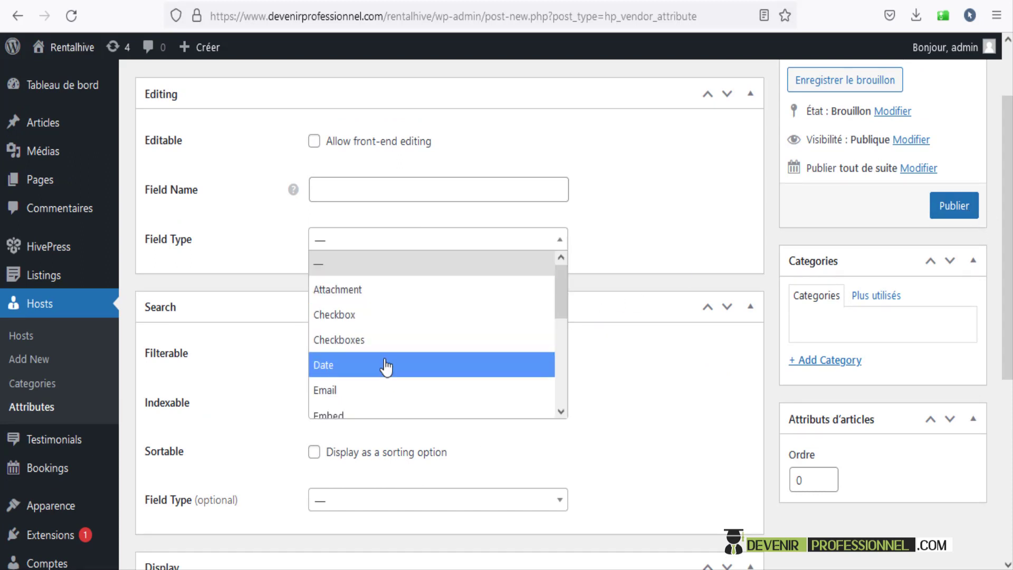
{"action": "scroll", "coordinate": [470, 362], "scroll_direction": "down", "scroll_amount": 2}
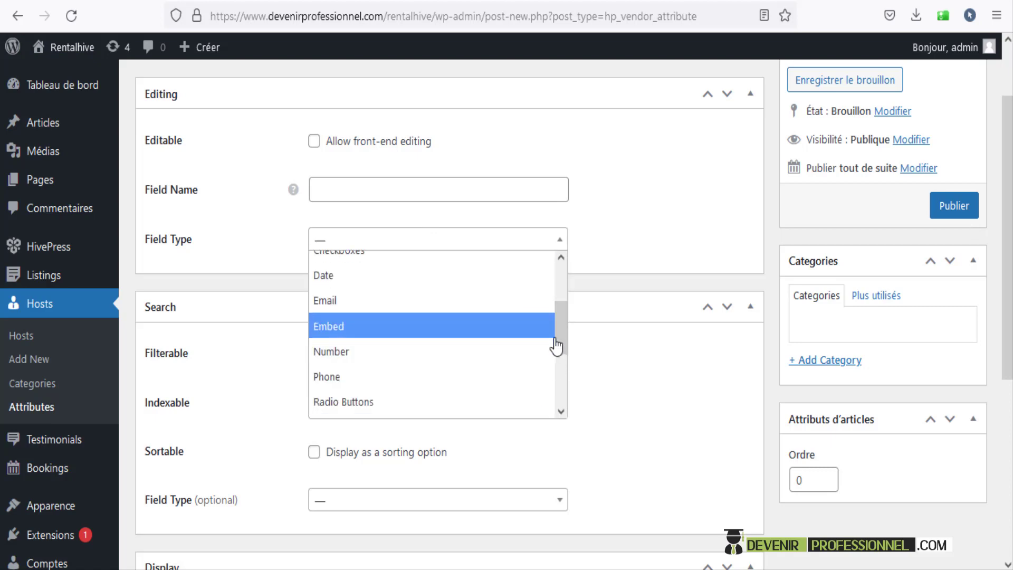
{"action": "mouse_move", "coordinate": [556, 344]}
{"action": "left_mouse_down"}
{"action": "mouse_move", "coordinate": [563, 390]}
{"action": "mouse_move", "coordinate": [562, 357]}
{"action": "left_mouse_up"}
{"action": "left_click", "coordinate": [624, 242]}
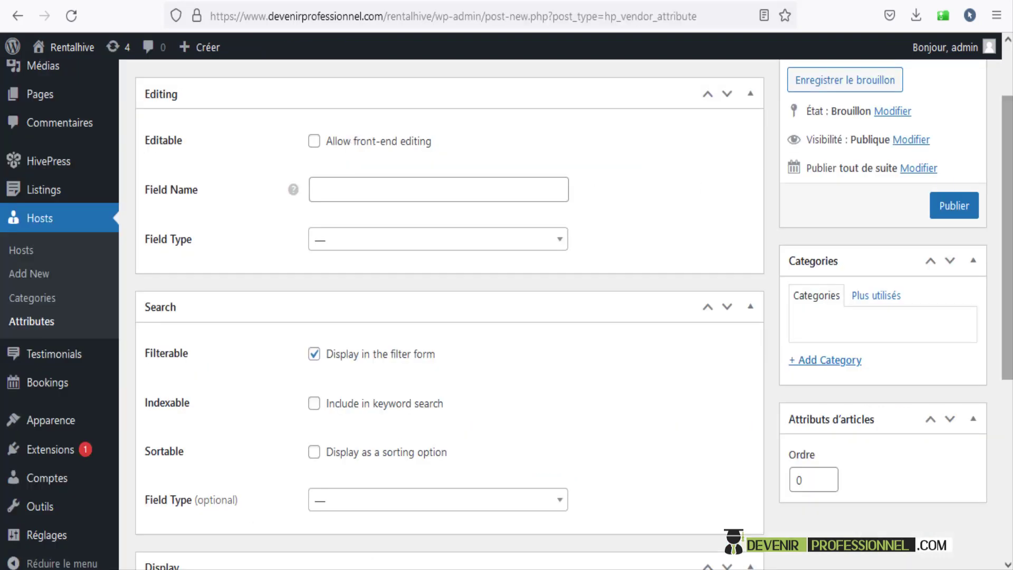
{"action": "scroll", "coordinate": [1009, 194], "scroll_direction": "up", "scroll_amount": 3}
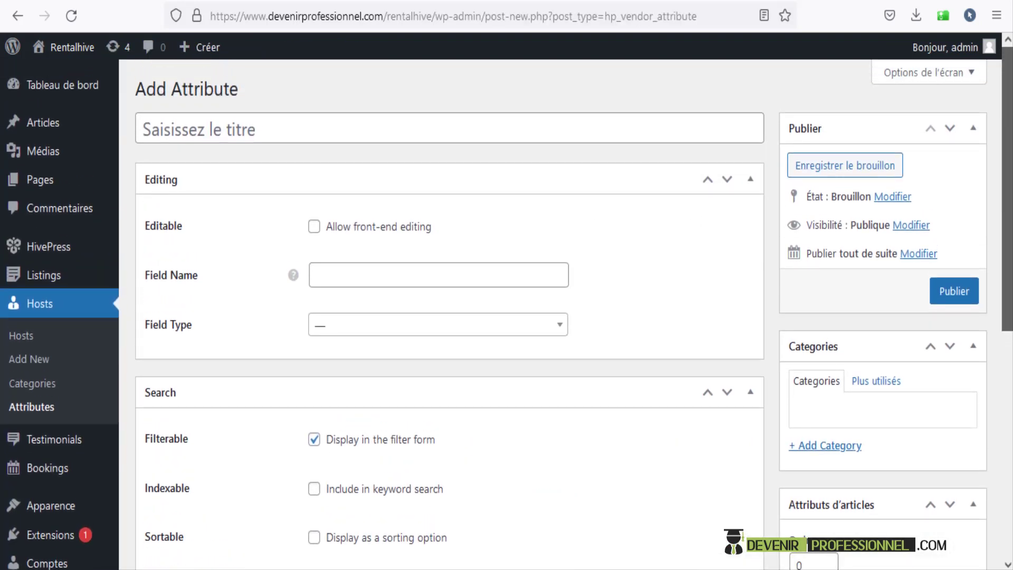
{"action": "scroll", "coordinate": [506, 307], "scroll_direction": "down", "scroll_amount": 1}
{"action": "scroll", "coordinate": [507, 307], "scroll_direction": "down", "scroll_amount": 3}
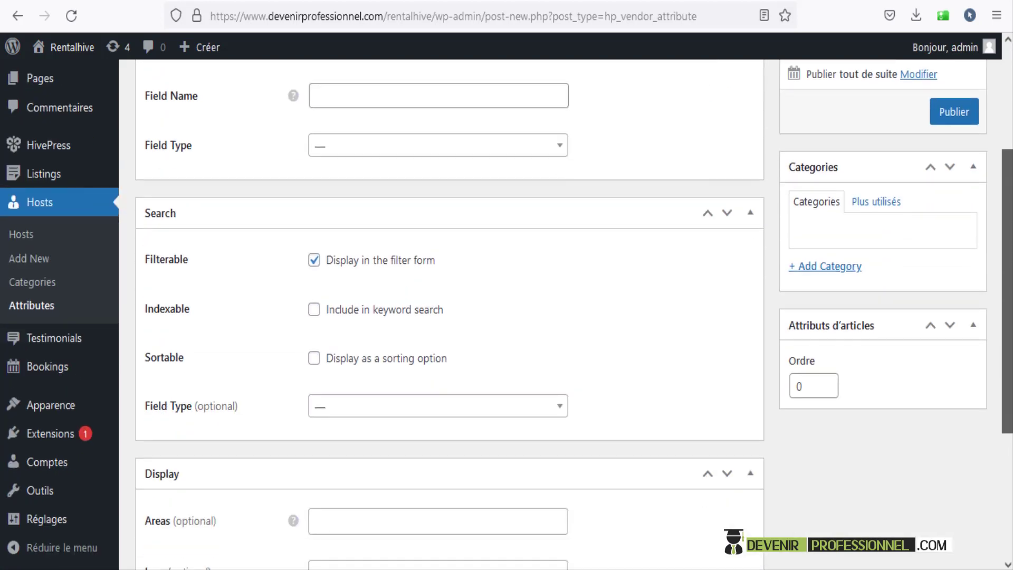
{"action": "scroll", "coordinate": [249, 406], "scroll_direction": "up", "scroll_amount": 2}
{"action": "scroll", "coordinate": [248, 406], "scroll_direction": "down", "scroll_amount": 3}
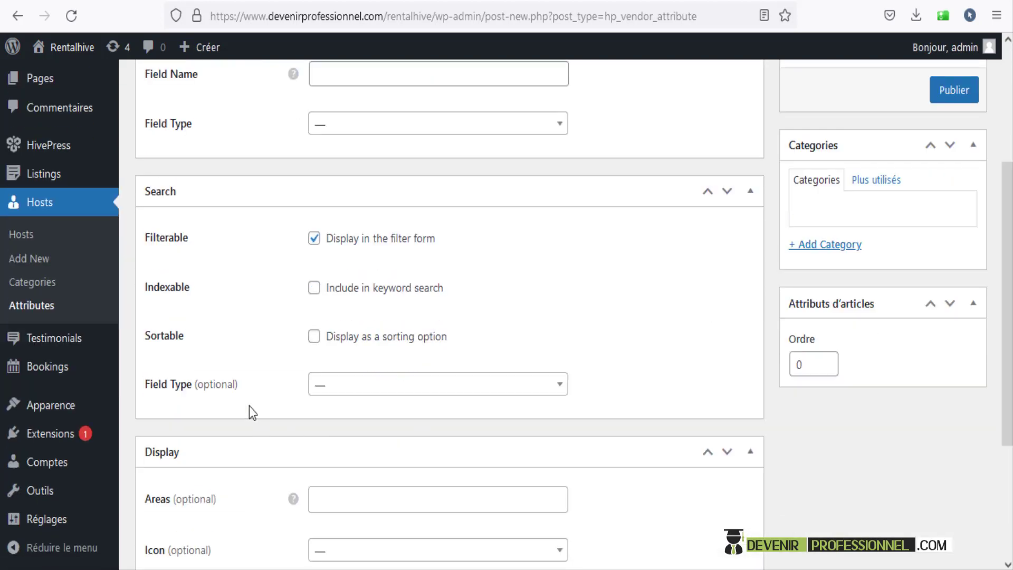
- Open the Testimonials list and compare it with the What People Say slider on the site's home page
{"action": "left_click", "coordinate": [52, 341]}
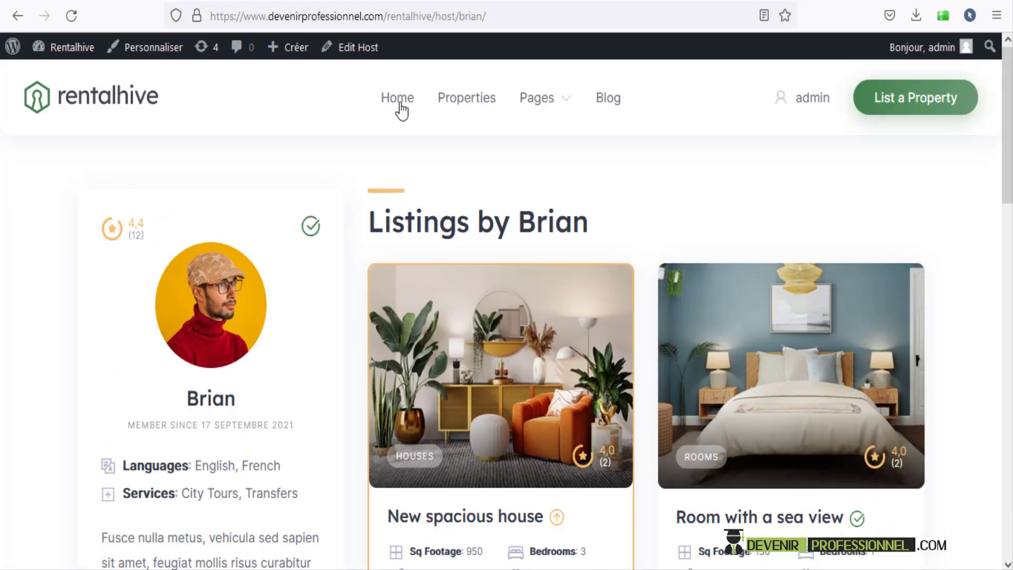
{"action": "left_click", "coordinate": [398, 103]}
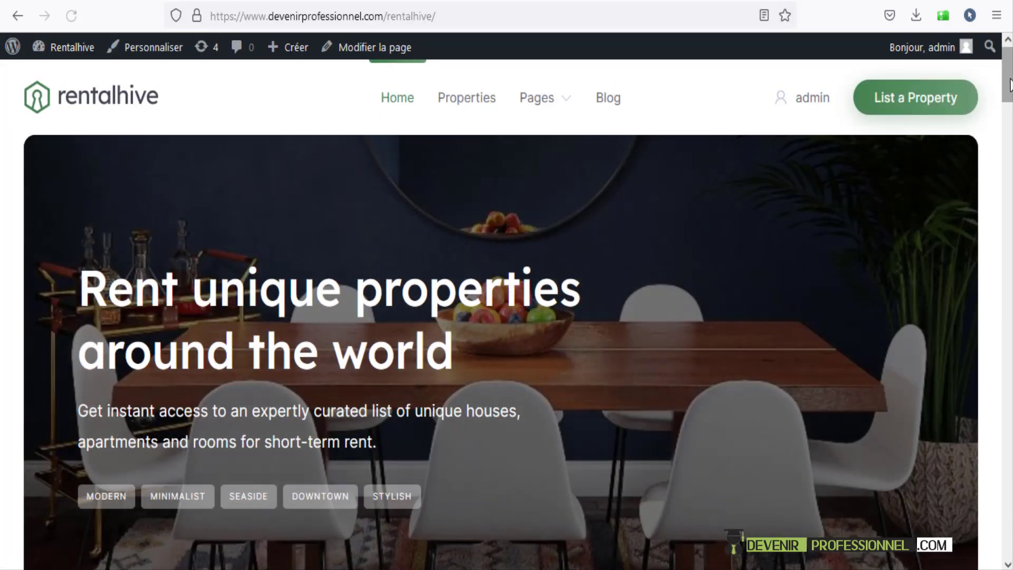
{"action": "scroll", "coordinate": [501, 316], "scroll_direction": "down", "scroll_amount": 8}
{"action": "scroll", "coordinate": [501, 317], "scroll_direction": "down", "scroll_amount": 20}
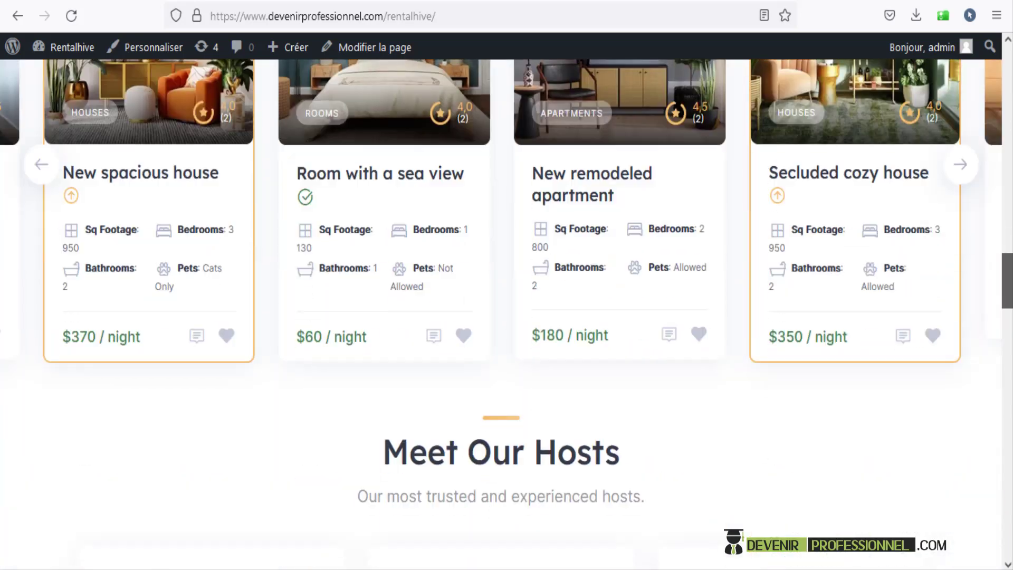
{"action": "scroll", "coordinate": [685, 390], "scroll_direction": "down", "scroll_amount": 3}
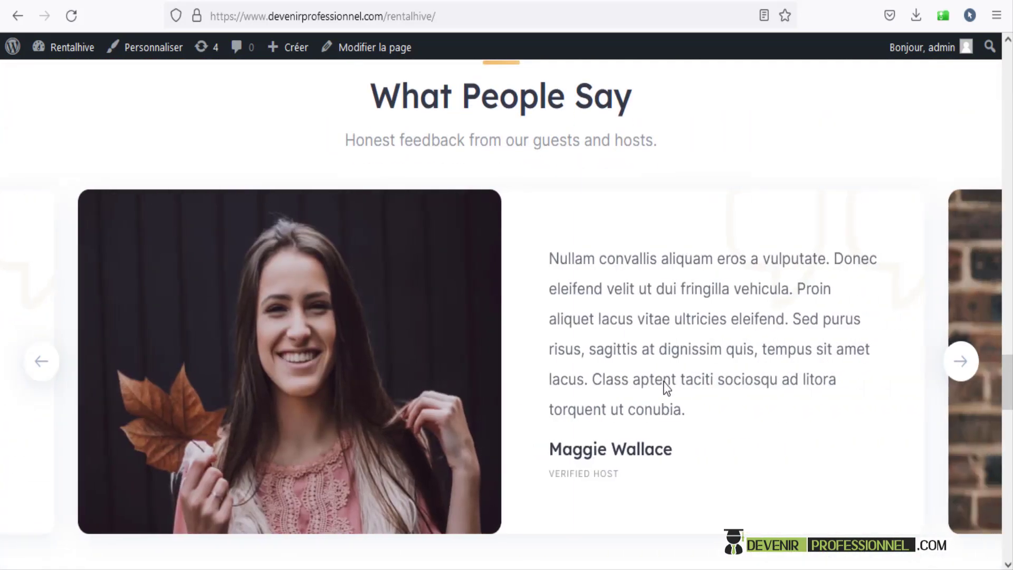
{"action": "left_click_drag", "start_coordinate": [664, 382], "coordinate": [389, 362]}
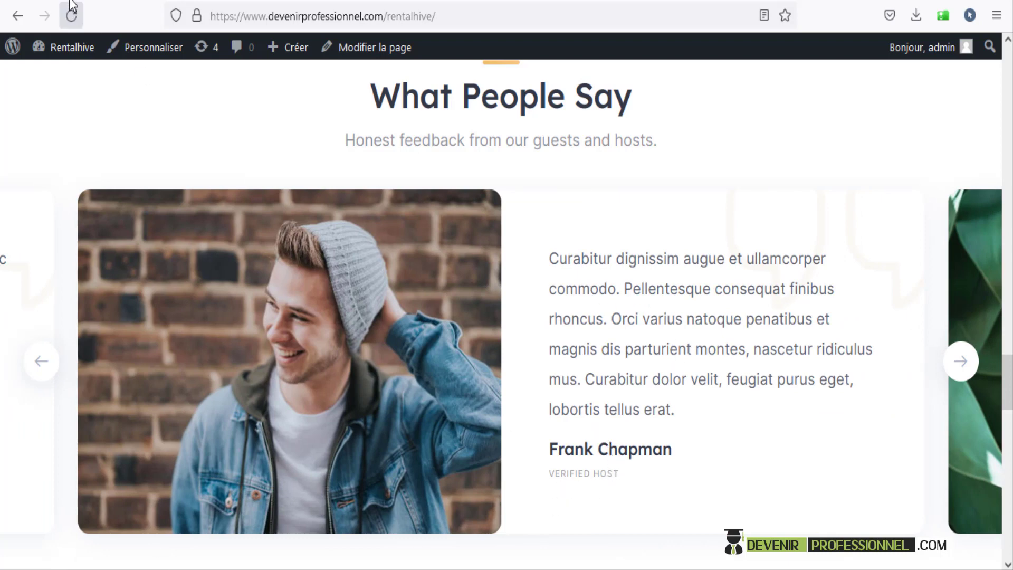
{"action": "left_click", "coordinate": [17, 15]}
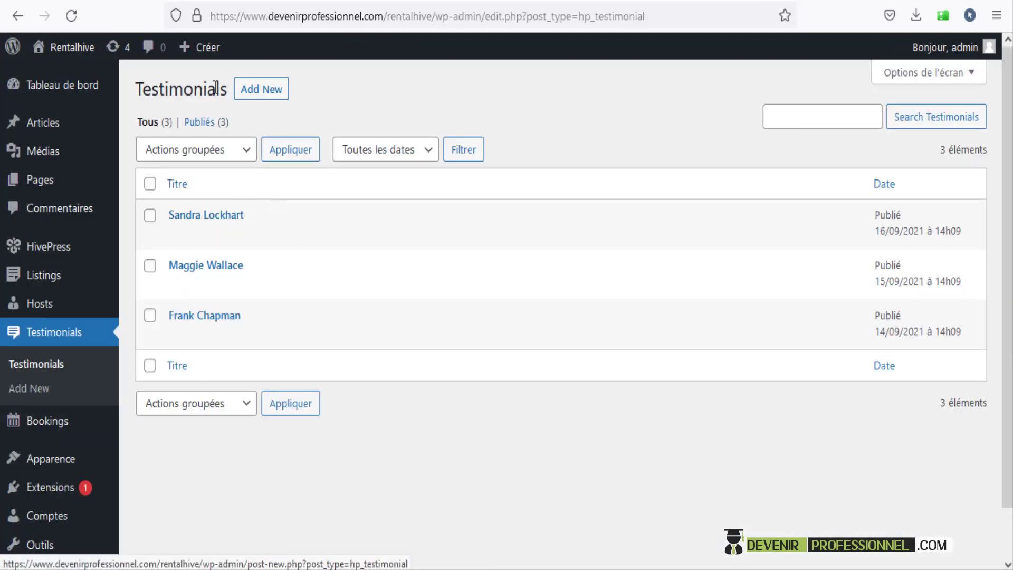
- Start a new testimonial and review its content, featured image, URL and position fields
{"action": "left_click", "coordinate": [261, 91]}
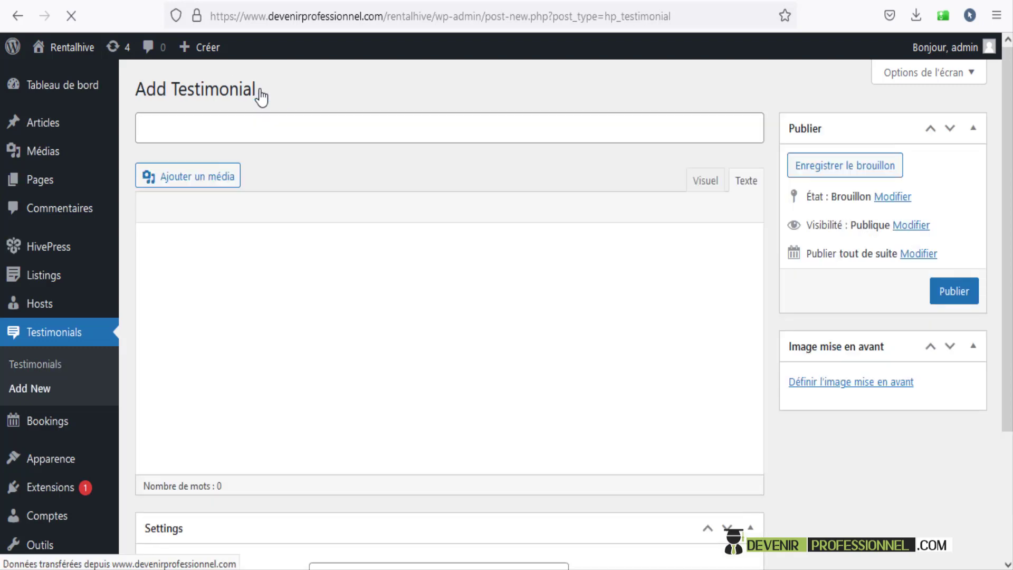
{"action": "left_click", "coordinate": [277, 318]}
{"action": "scroll", "coordinate": [282, 321], "scroll_direction": "down", "scroll_amount": 1}
{"action": "scroll", "coordinate": [282, 321], "scroll_direction": "down", "scroll_amount": 3}
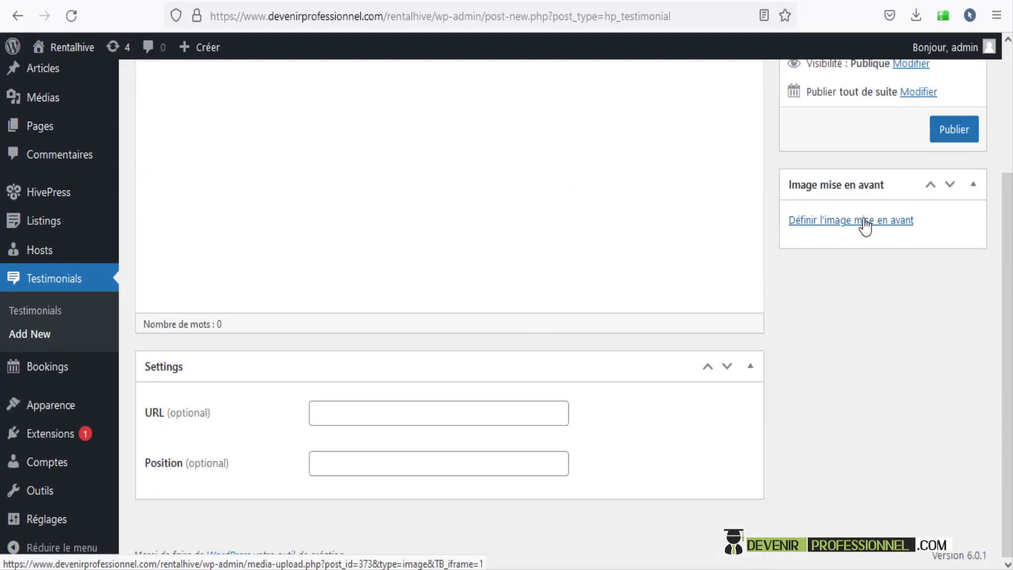
{"action": "left_click", "coordinate": [326, 419]}
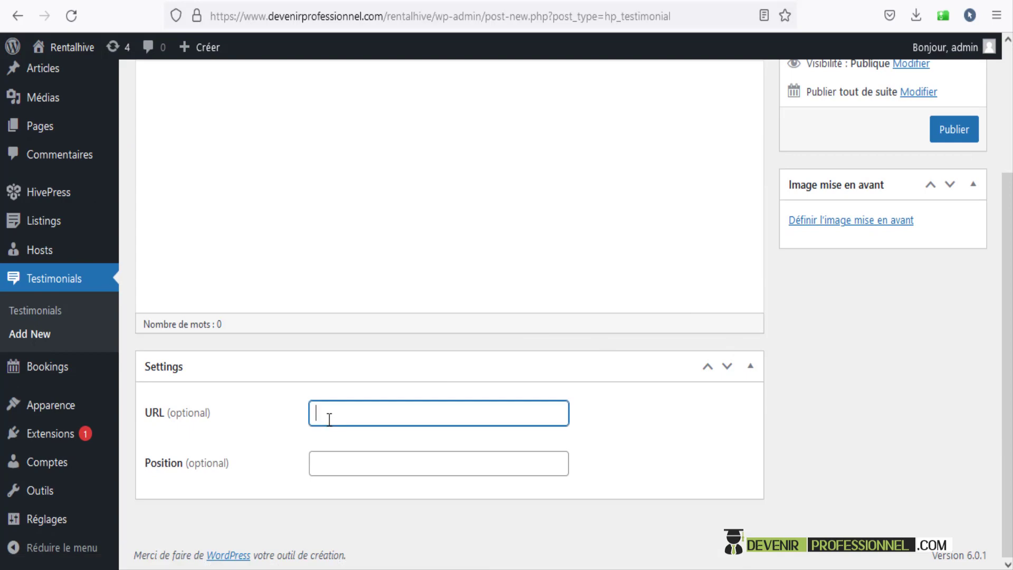
{"action": "left_click", "coordinate": [346, 474]}
- Open the first testimonial in the list and review its name, text, featured image, URL and position
{"action": "left_click", "coordinate": [51, 312]}
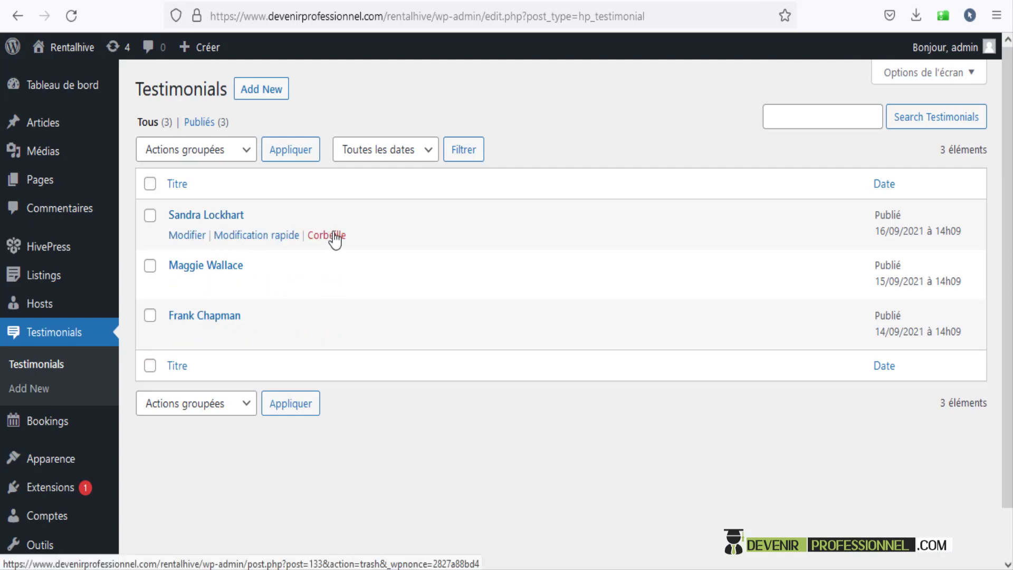
{"action": "left_click", "coordinate": [207, 216]}
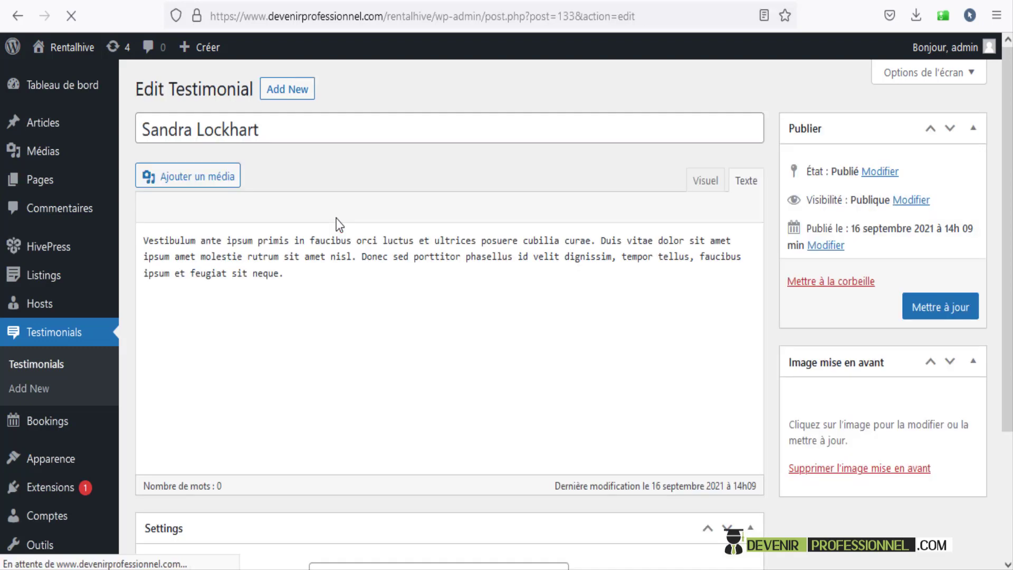
{"action": "left_click_drag", "start_coordinate": [350, 276], "coordinate": [142, 239]}
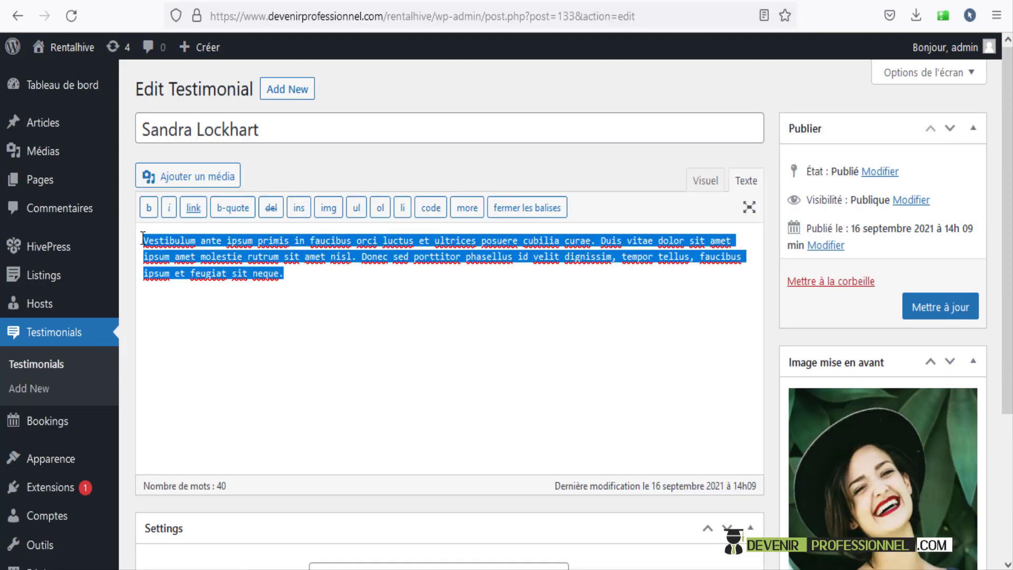
{"action": "left_click", "coordinate": [292, 121]}
{"action": "scroll", "coordinate": [773, 353], "scroll_direction": "down", "scroll_amount": 3}
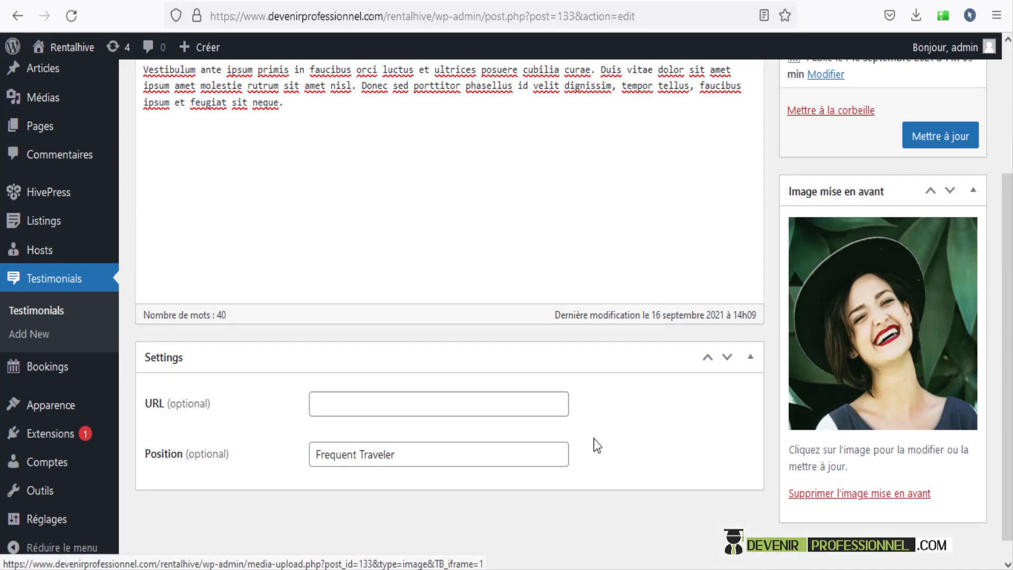
{"action": "left_click", "coordinate": [382, 397]}
{"action": "left_click", "coordinate": [410, 465]}
{"action": "left_click", "coordinate": [426, 421]}
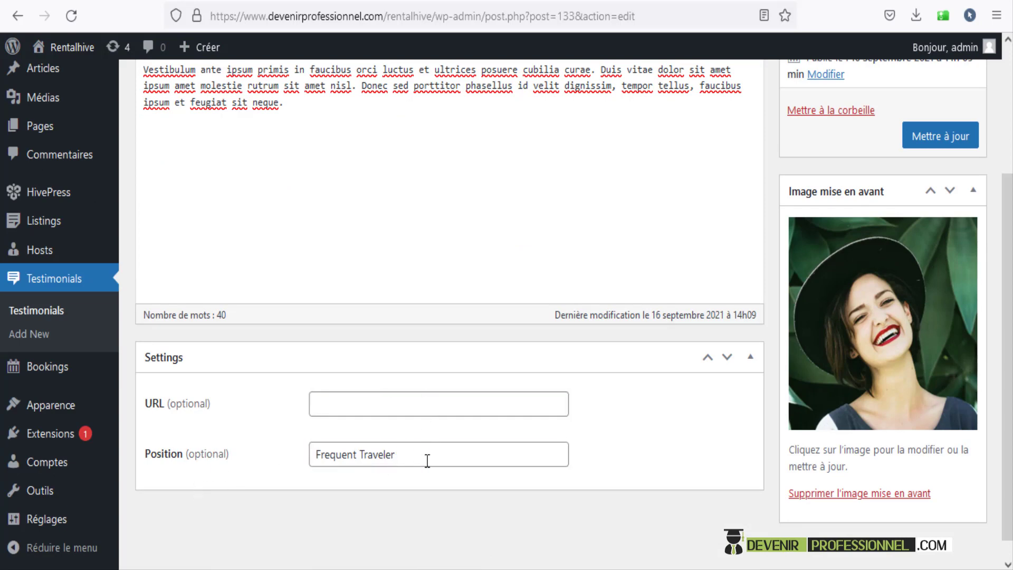
{"action": "scroll", "coordinate": [427, 460], "scroll_direction": "up", "scroll_amount": 3}
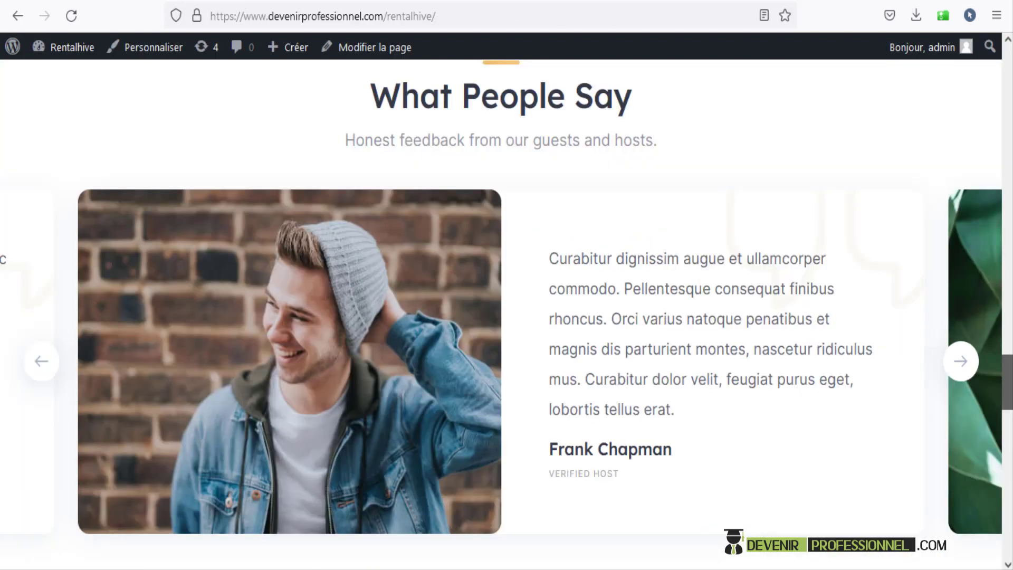
- Check the home page below the testimonials slider, and open the theme customizer in a new browser tab from the Pages admin screen
{"action": "scroll", "coordinate": [506, 317], "scroll_direction": "down", "scroll_amount": 5}
{"action": "left_click_drag", "start_coordinate": [1012, 458], "coordinate": [1012, 397]}
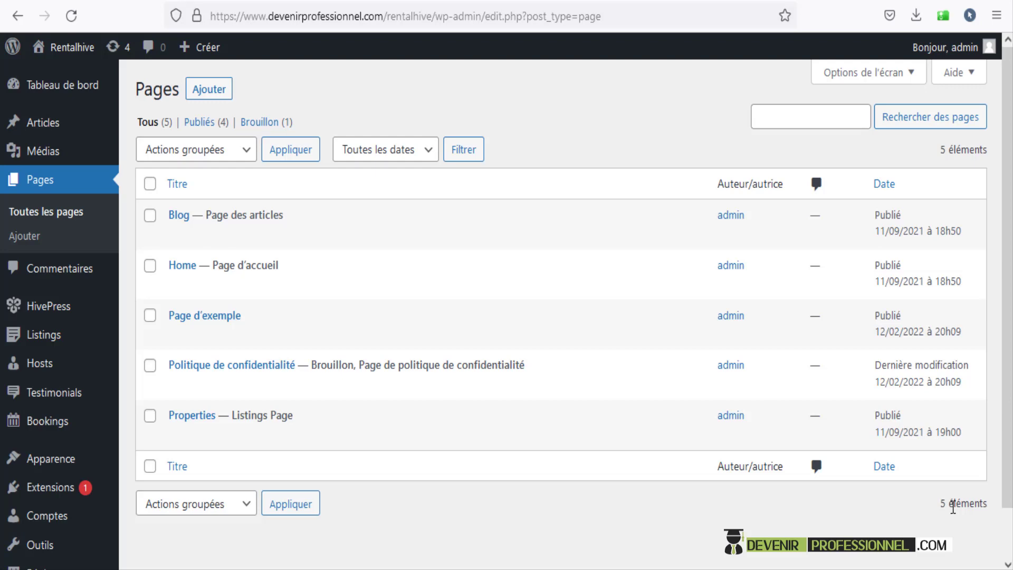
{"action": "mouse_move", "coordinate": [62, 458]}
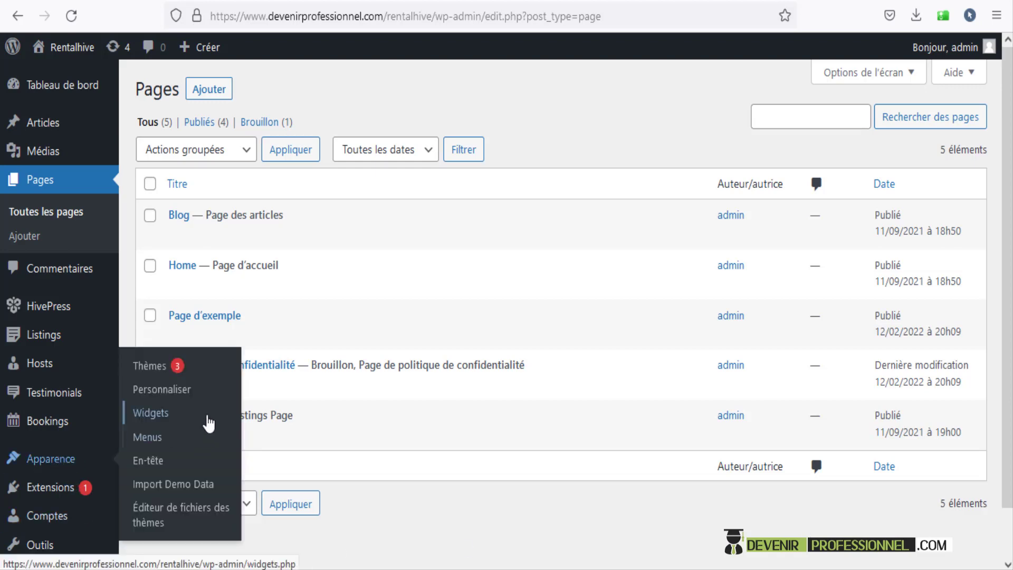
{"action": "right_click", "coordinate": [182, 393]}
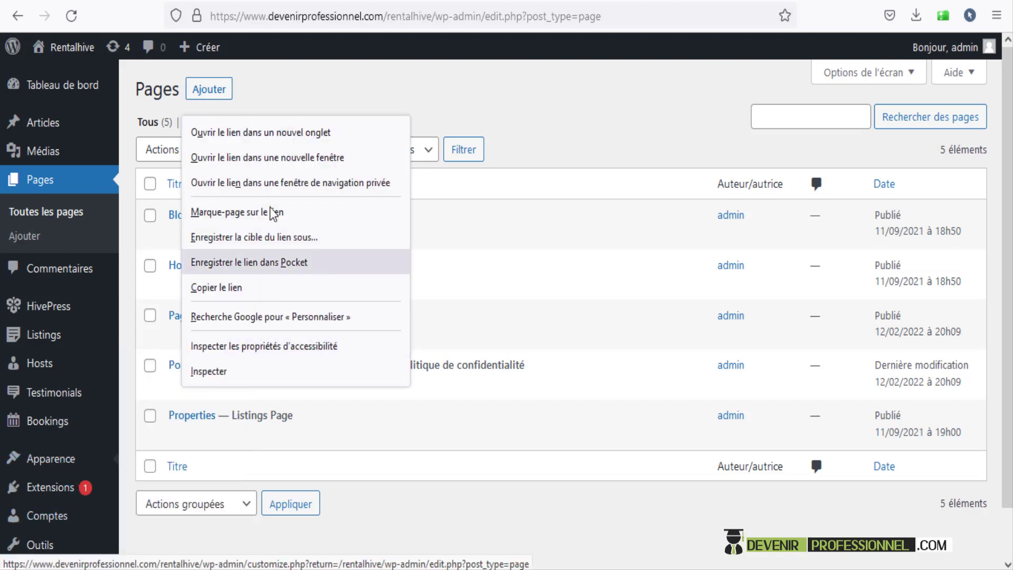
{"action": "left_click", "coordinate": [298, 134]}
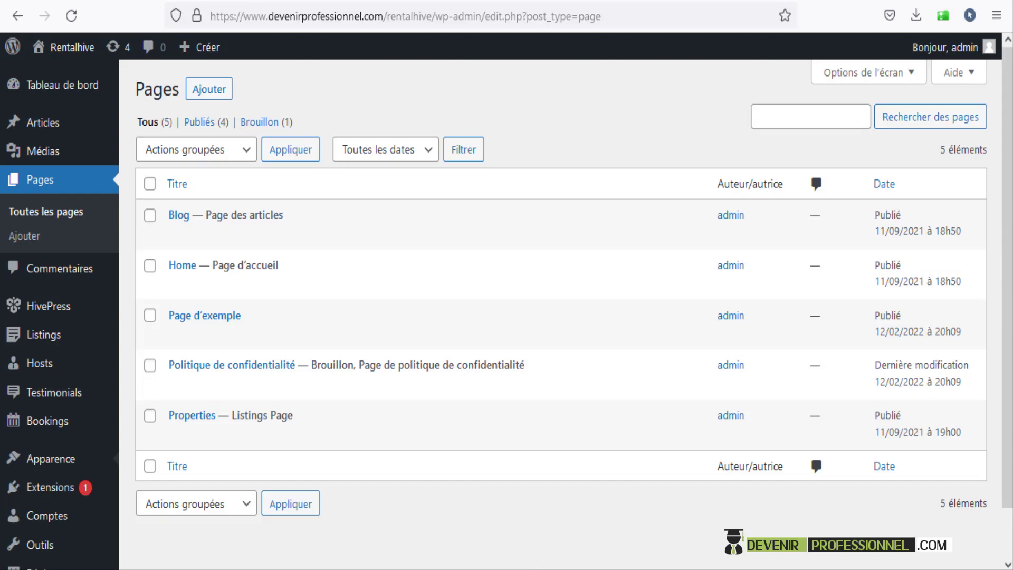
{"action": "key", "text": "ctrl+Tab"}
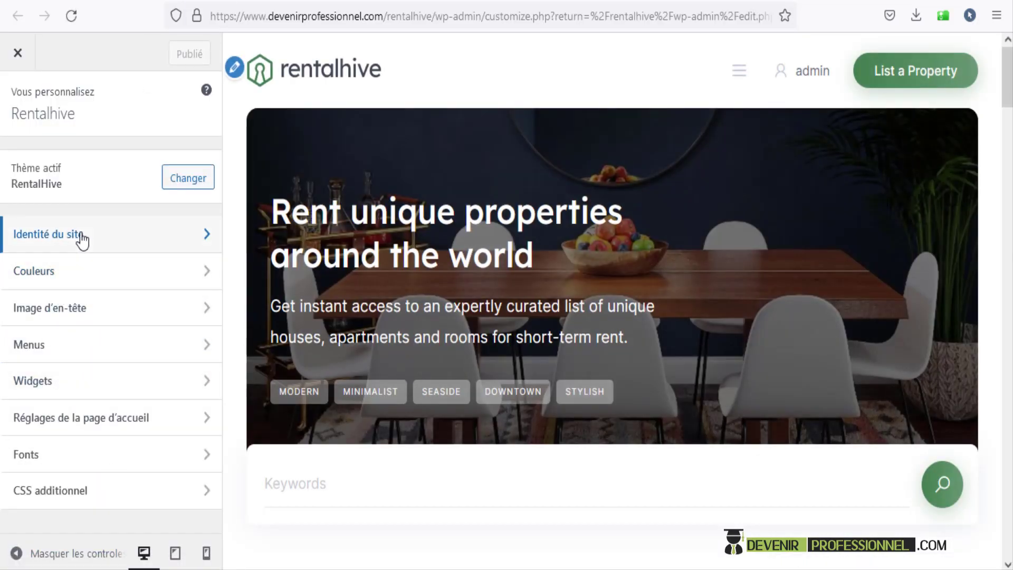
- Review the site identity settings of the theme, then open its color settings
{"action": "left_click", "coordinate": [82, 240]}
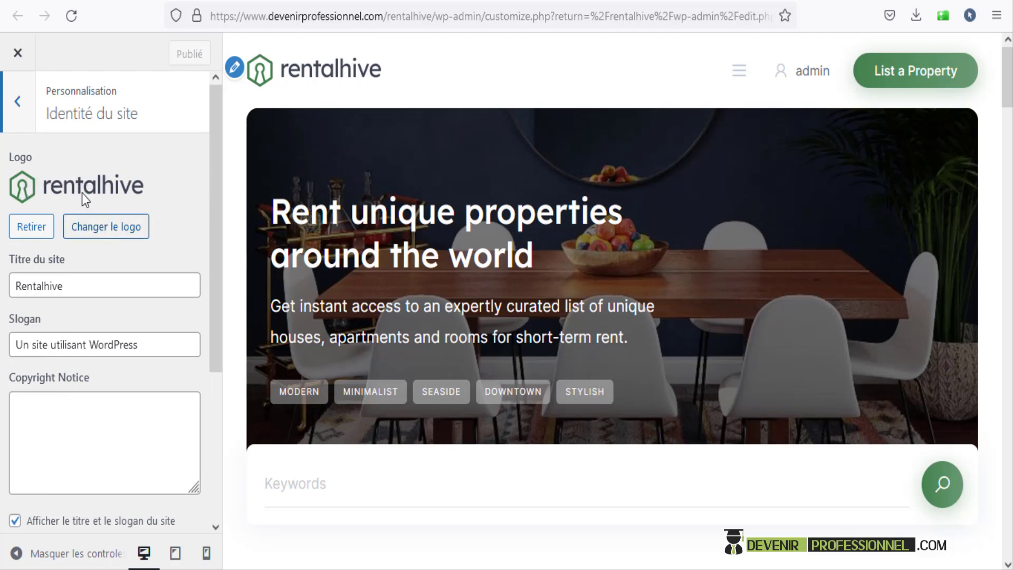
{"action": "left_click", "coordinate": [19, 105]}
{"action": "left_click", "coordinate": [86, 276]}
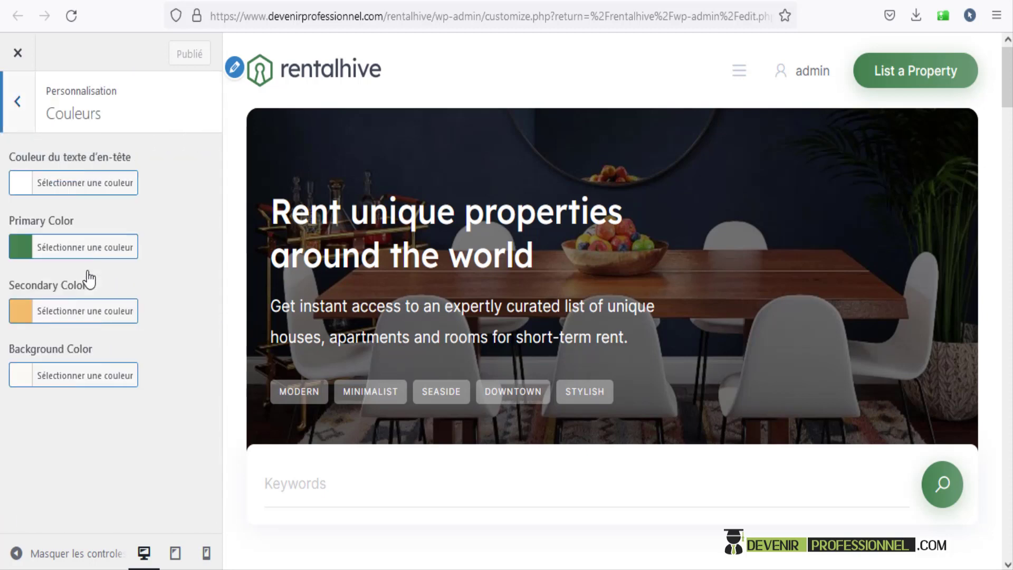
- Switch to the Color Hunt popular palettes and copy the dark blue #0078AA from the blue and yellow palette for the theme
{"action": "left_click", "coordinate": [377, 0]}
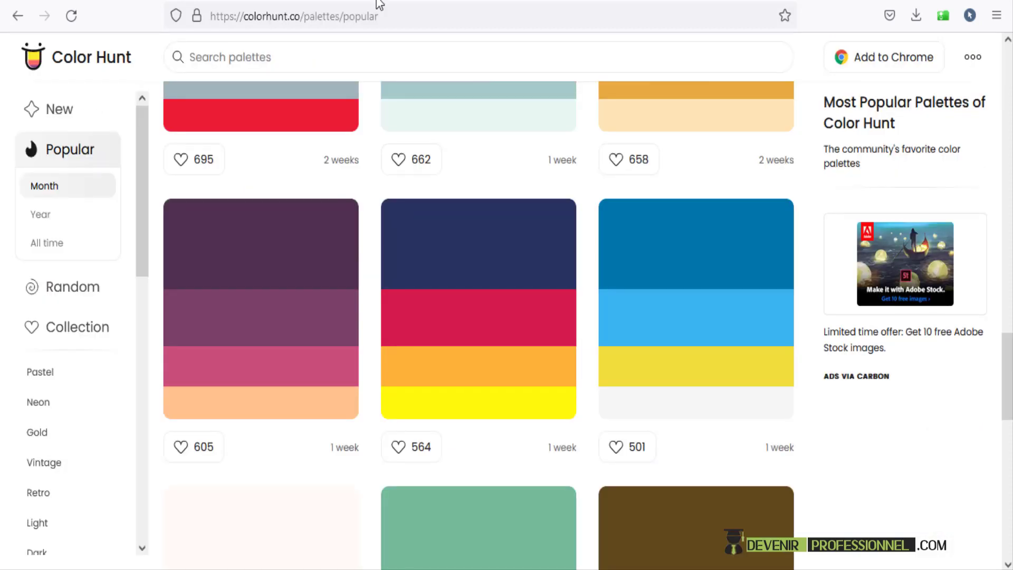
{"action": "scroll", "coordinate": [510, 174], "scroll_direction": "up", "scroll_amount": 5}
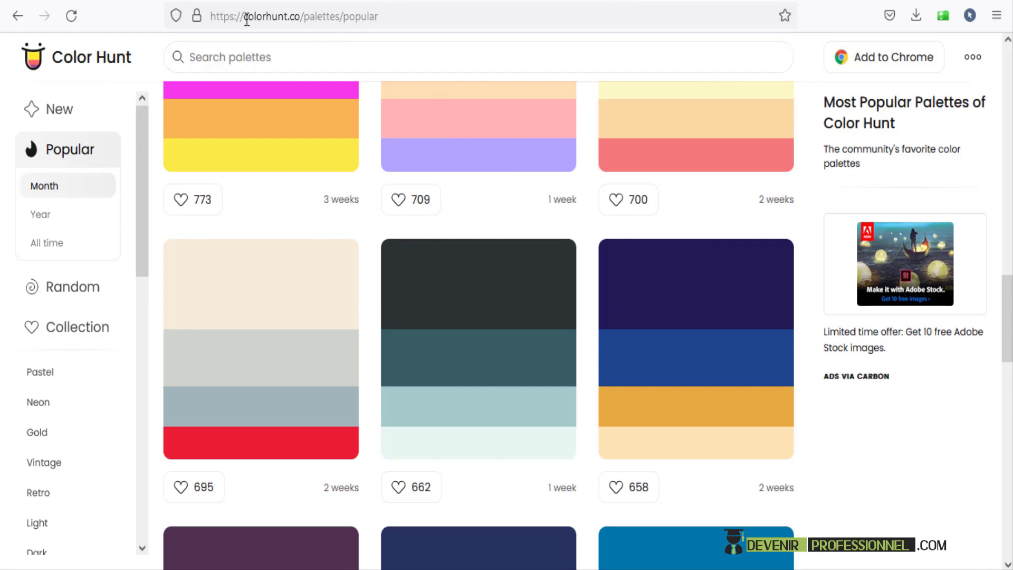
{"action": "scroll", "coordinate": [729, 372], "scroll_direction": "up", "scroll_amount": 3}
{"action": "scroll", "coordinate": [730, 368], "scroll_direction": "down", "scroll_amount": 5}
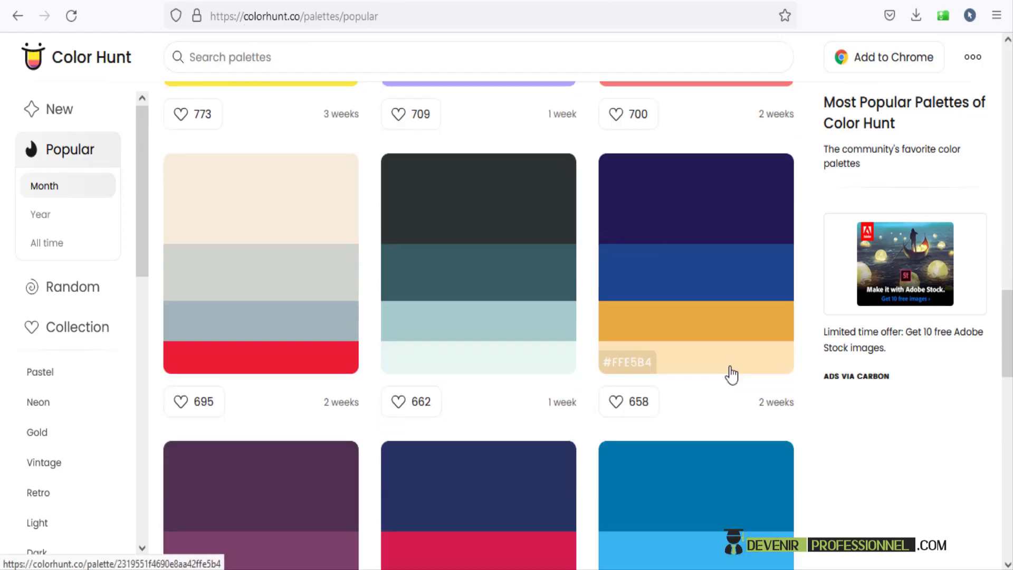
{"action": "scroll", "coordinate": [729, 372], "scroll_direction": "down", "scroll_amount": 4}
{"action": "scroll", "coordinate": [728, 374], "scroll_direction": "up", "scroll_amount": 1}
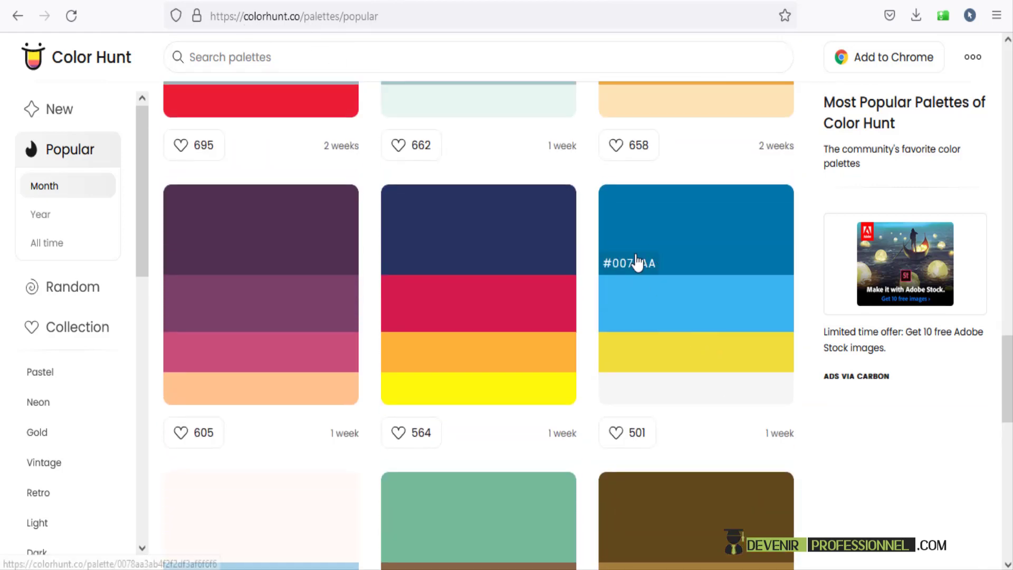
{"action": "left_click", "coordinate": [633, 262]}
{"action": "left_click", "coordinate": [17, 15]}
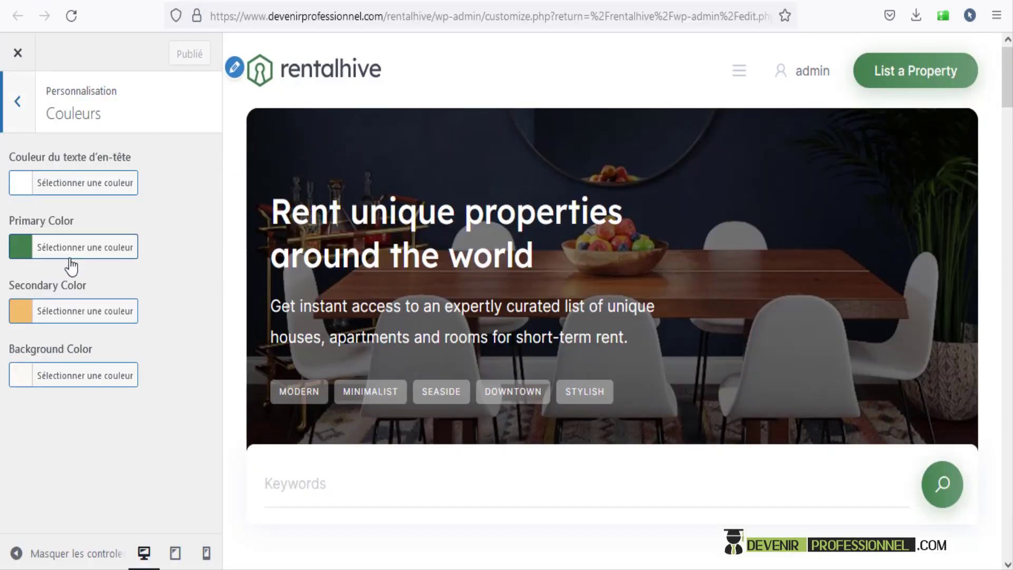
- Set the theme's primary color to #0078aa
{"action": "left_click", "coordinate": [74, 247]}
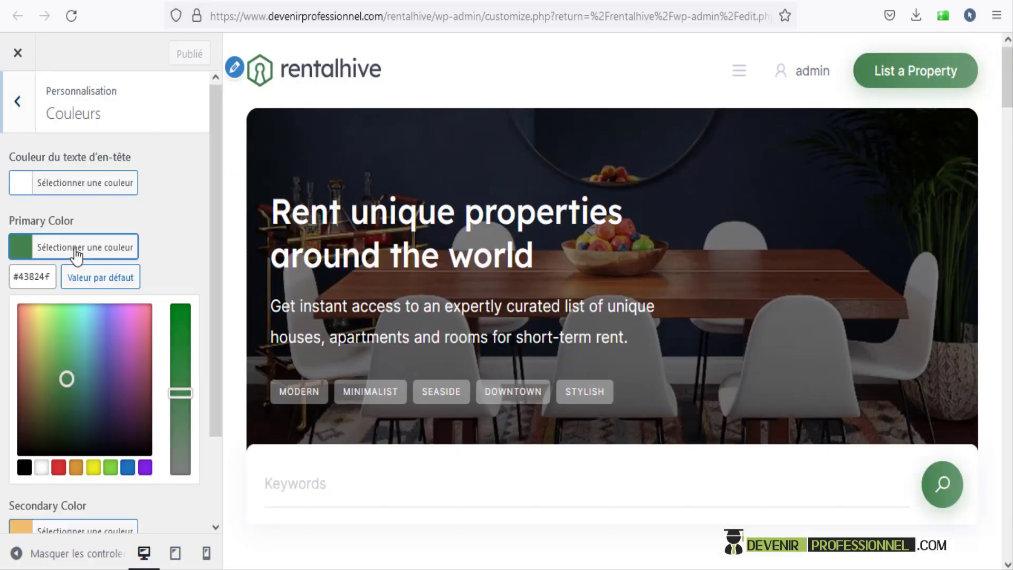
{"action": "left_click", "coordinate": [55, 275]}
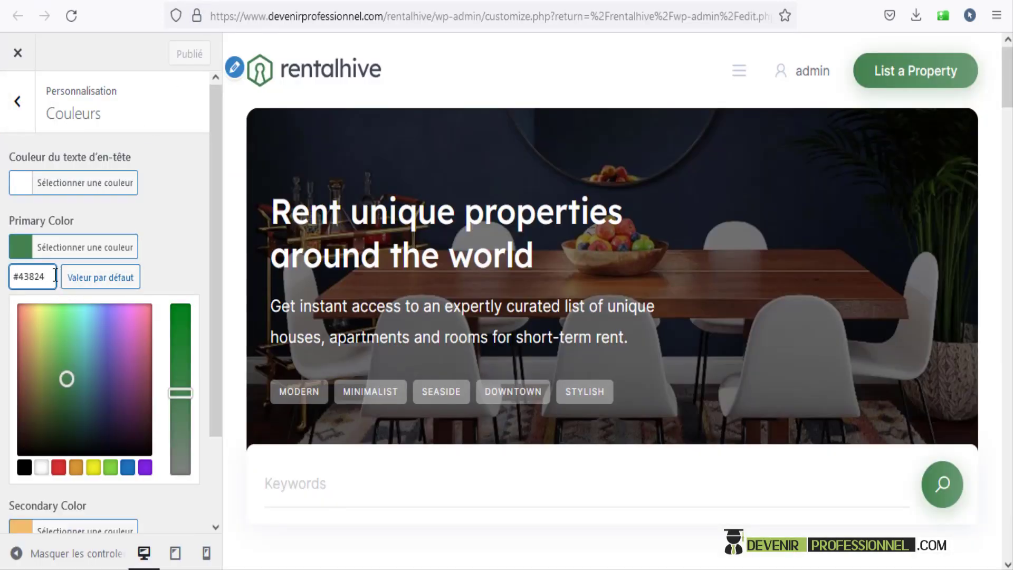
{"action": "key", "text": "ctrl+a"}
{"action": "key", "text": "ctrl+v"}
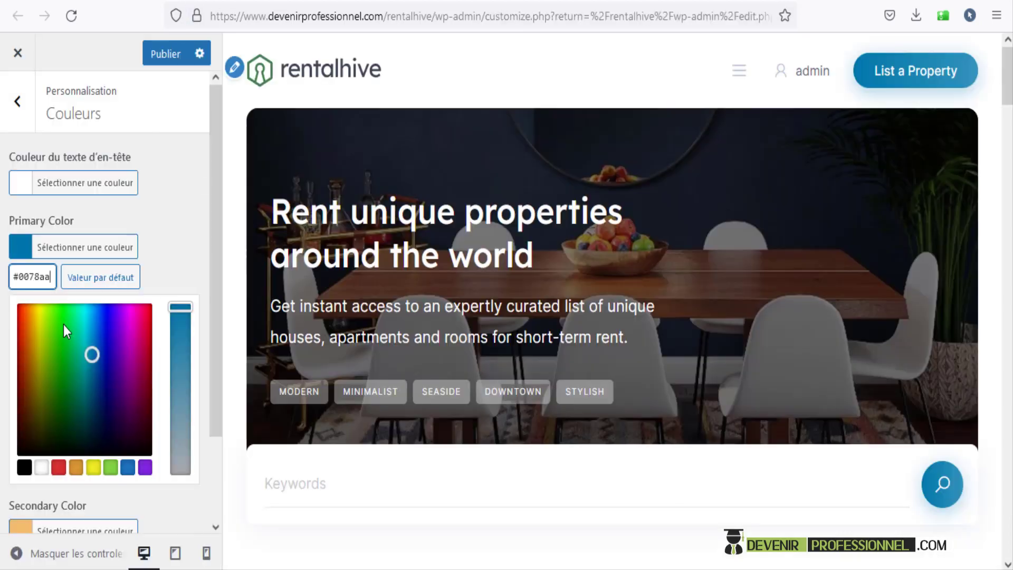
- Set the theme's secondary color to F2DF3A and publish the color changes
{"action": "scroll", "coordinate": [63, 321], "scroll_direction": "down", "scroll_amount": 1}
{"action": "scroll", "coordinate": [64, 319], "scroll_direction": "down", "scroll_amount": 1}
{"action": "left_click", "coordinate": [76, 446]}
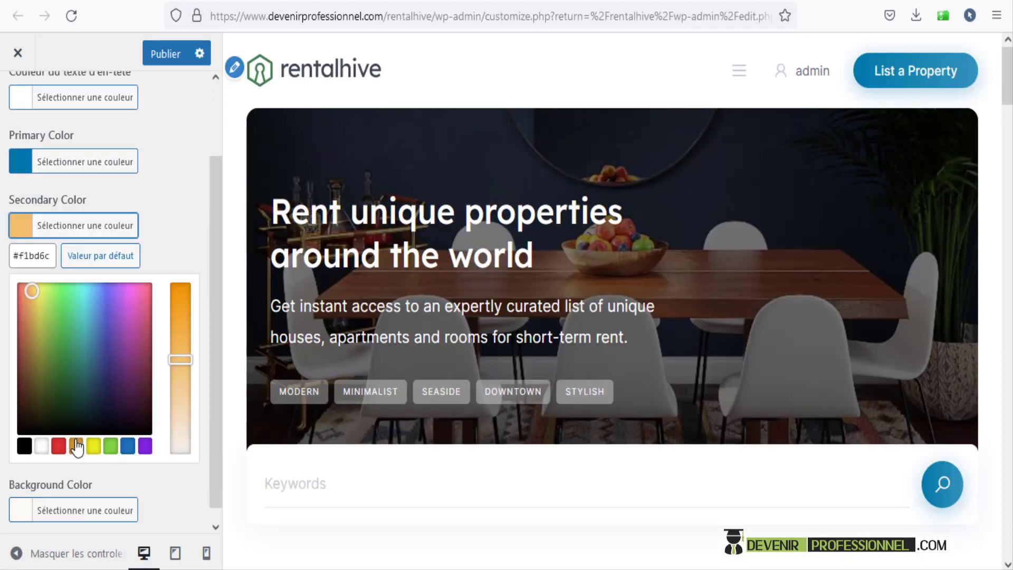
{"action": "left_click", "coordinate": [53, 258]}
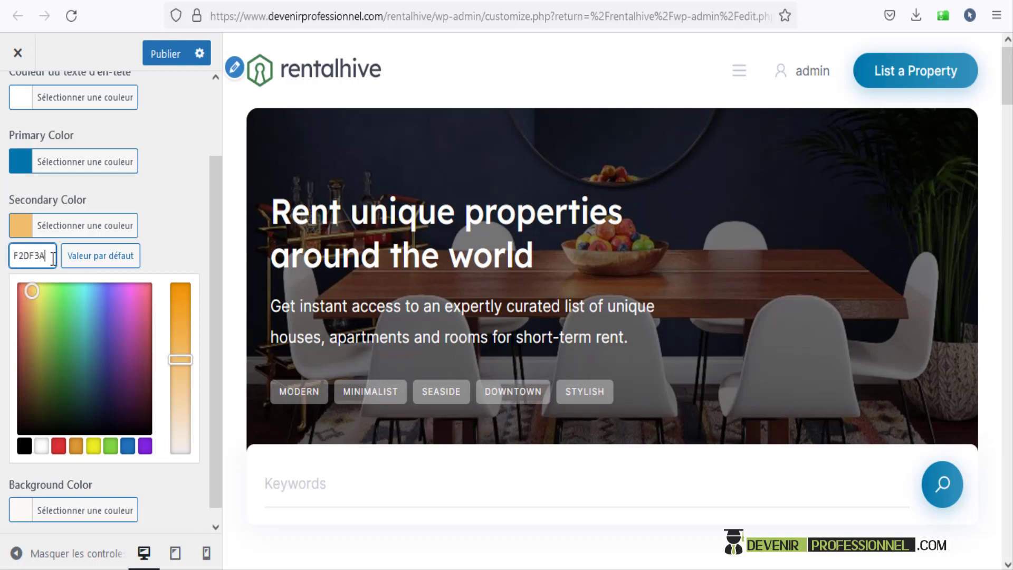
{"action": "type", "text": "F2DF3A"}
{"action": "left_click", "coordinate": [165, 54]}
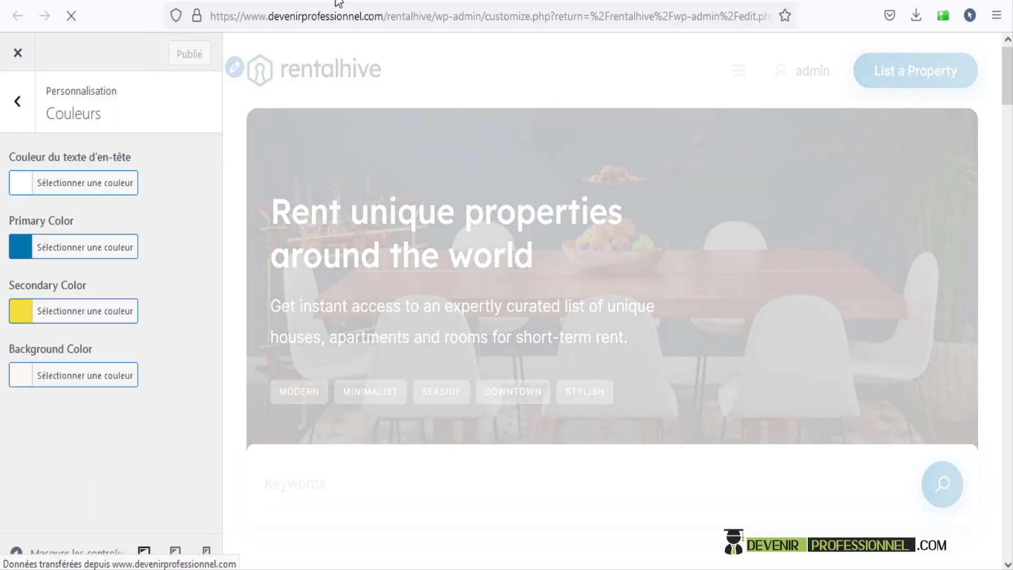
- Open devenirprofessionnel.com/rentalhive/ in a new browser tab and check the published colors on the home page
{"action": "key", "text": "ctrl+t"}
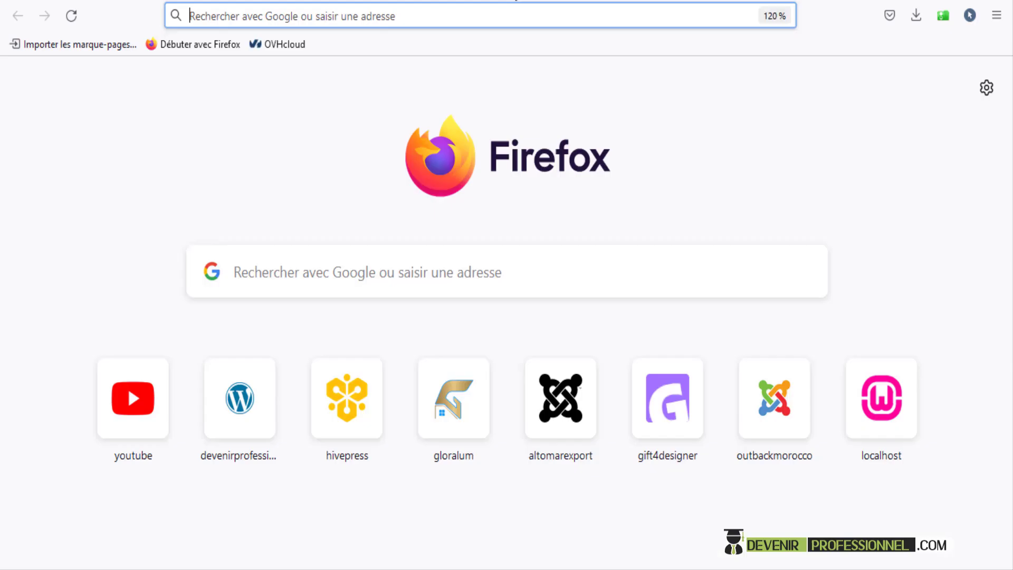
{"action": "type", "text": "lo"}
{"action": "key", "text": "BackSpace"}
{"action": "key", "text": "BackSpace"}
{"action": "key", "text": "BackSpace"}
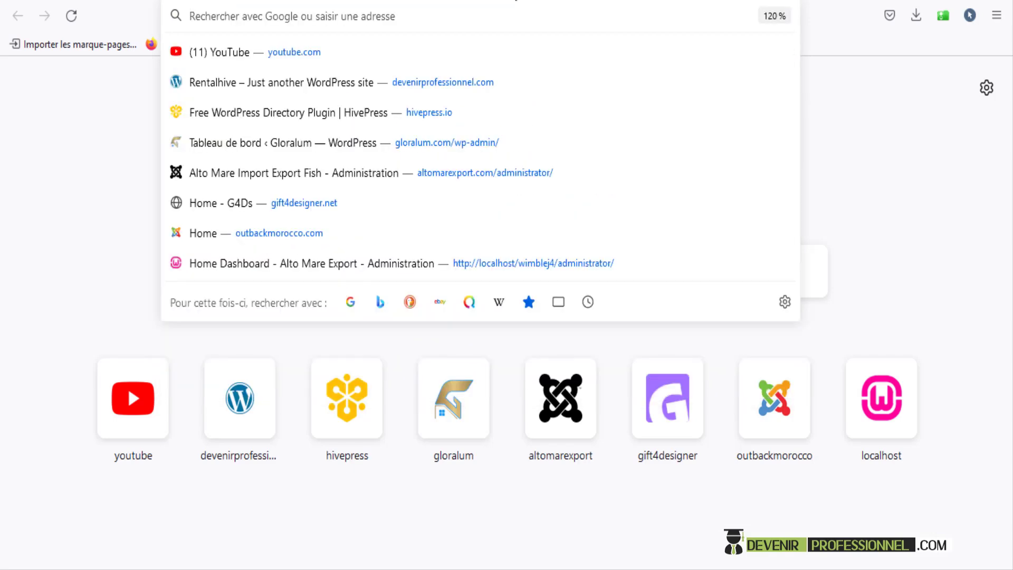
{"action": "type", "text": "devenirprofessionnel.com/"}
{"action": "key", "text": "Right"}
{"action": "type", "text": "r"}
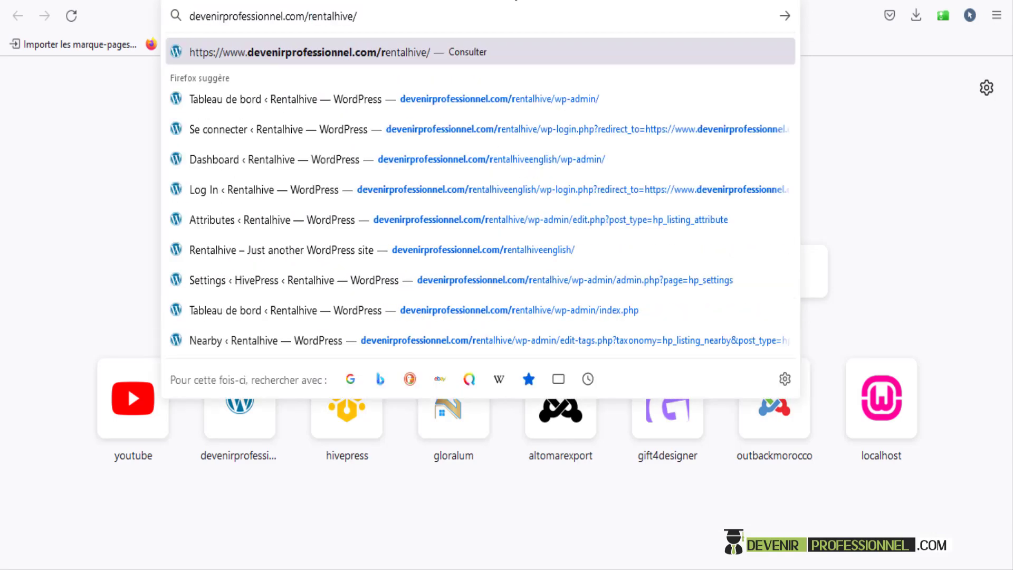
{"action": "key", "text": "Return"}
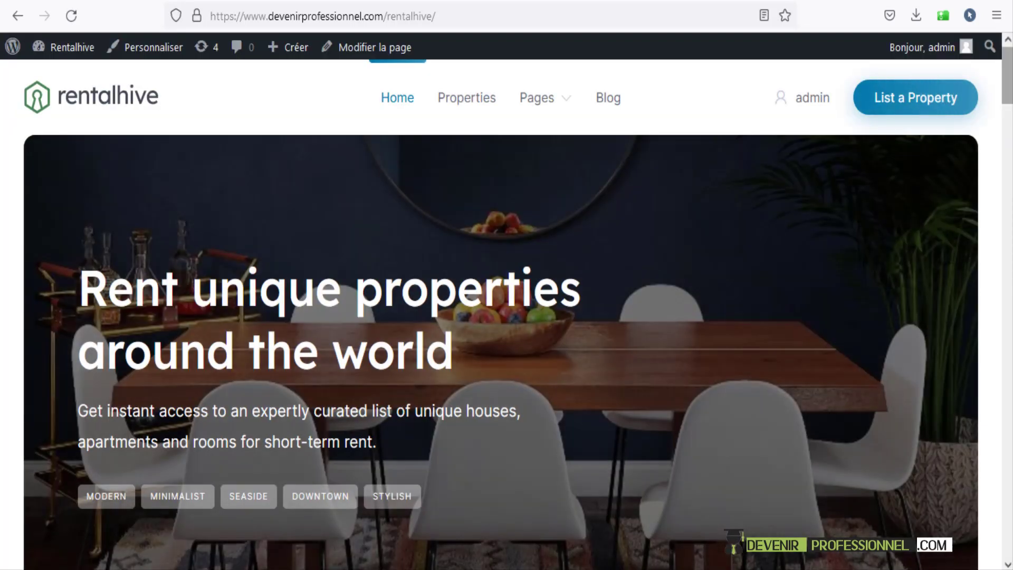
{"action": "mouse_move", "coordinate": [1007, 75]}
{"action": "left_mouse_down"}
{"action": "mouse_move", "coordinate": [1007, 530]}
{"action": "mouse_move", "coordinate": [1007, 85]}
{"action": "left_mouse_up"}
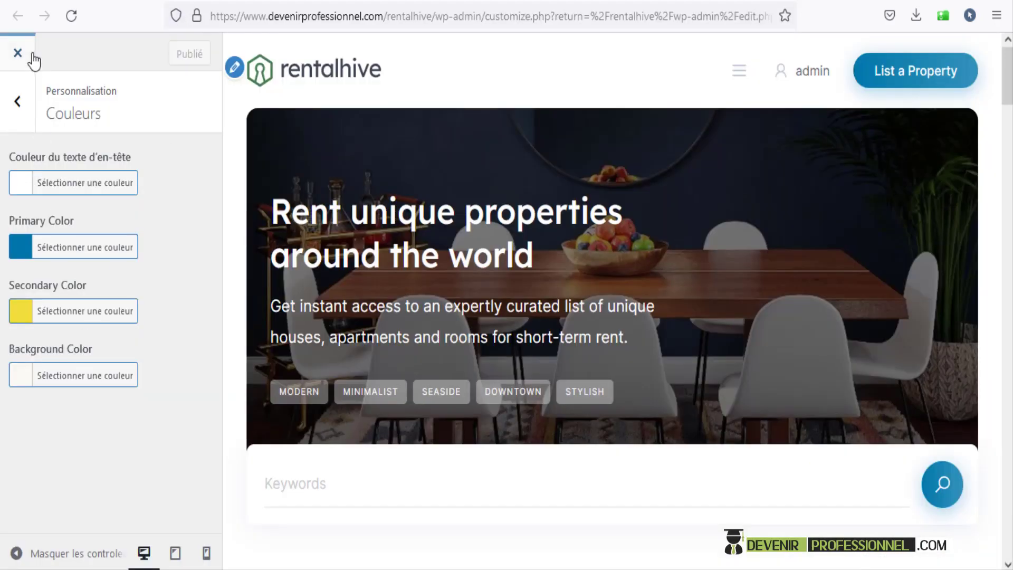
- Open the theme's header image settings and review the current and previously uploaded images
{"action": "left_click", "coordinate": [17, 99]}
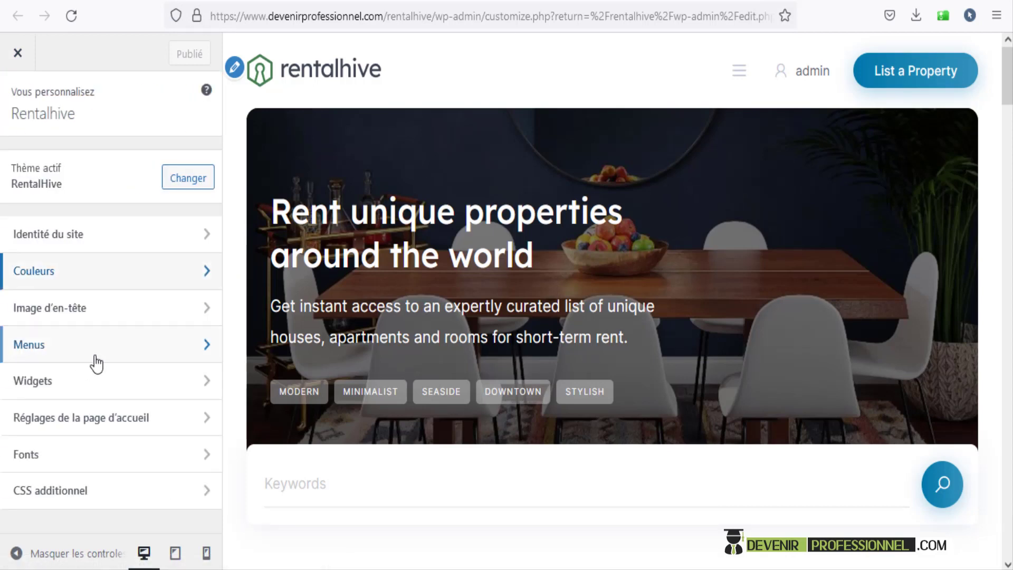
{"action": "left_click", "coordinate": [170, 311]}
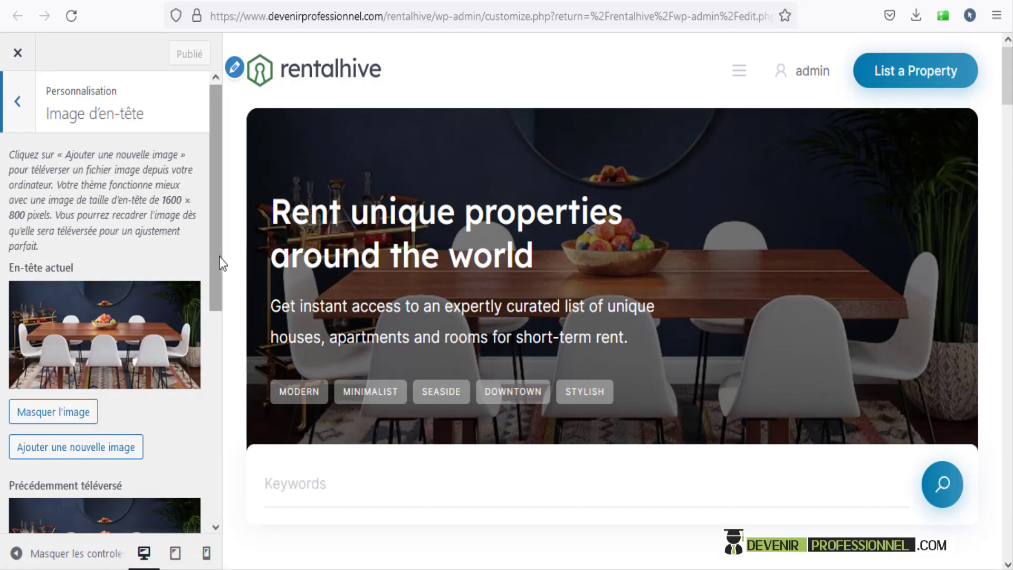
{"action": "left_click_drag", "start_coordinate": [219, 251], "coordinate": [214, 351]}
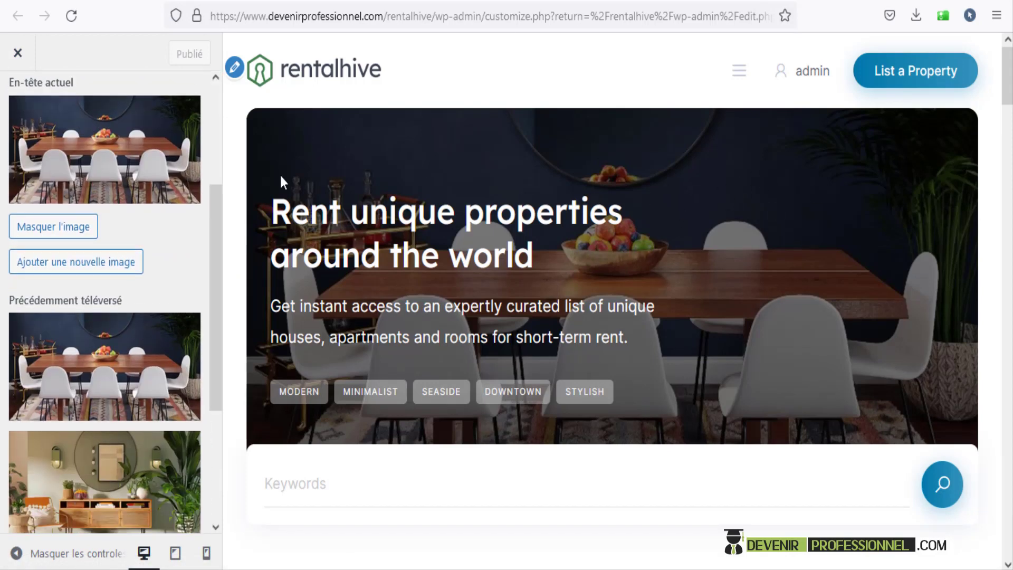
- Add image-15.jpg from the media library as the header image, cropped to its lower part around the sofa and coffee table
{"action": "left_click", "coordinate": [70, 265]}
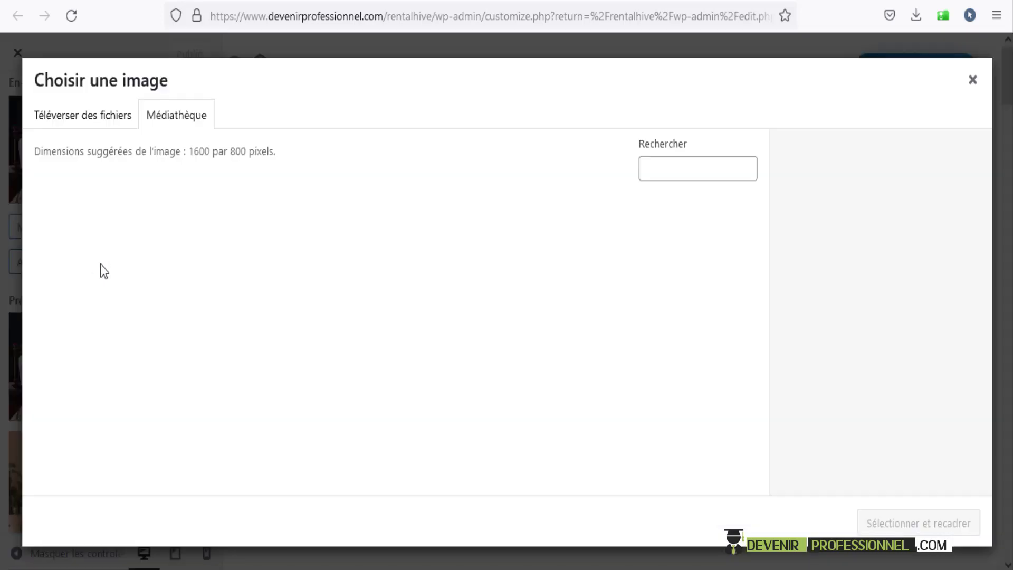
{"action": "scroll", "coordinate": [528, 295], "scroll_direction": "down", "scroll_amount": 10}
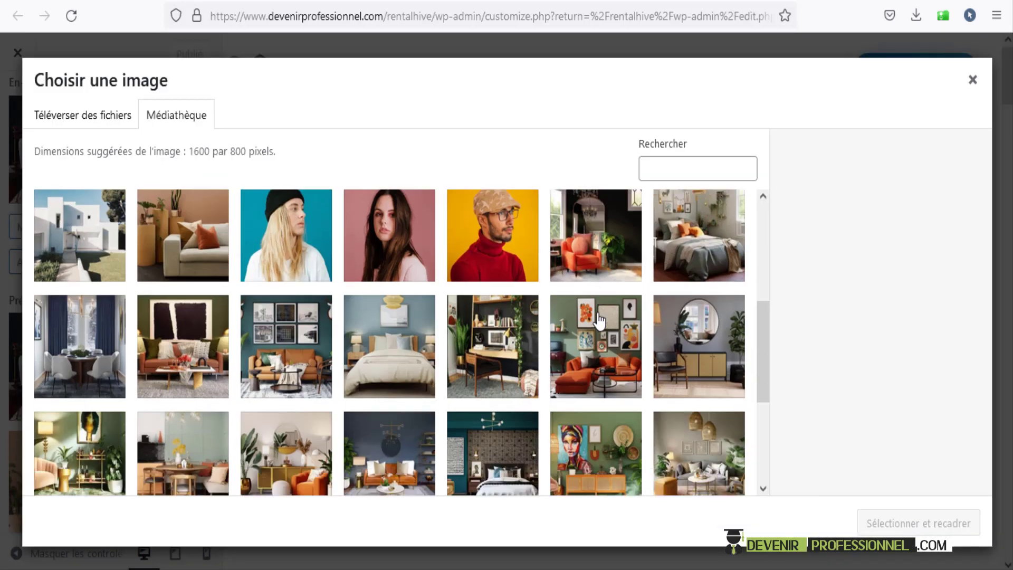
{"action": "scroll", "coordinate": [597, 324], "scroll_direction": "up", "scroll_amount": 3}
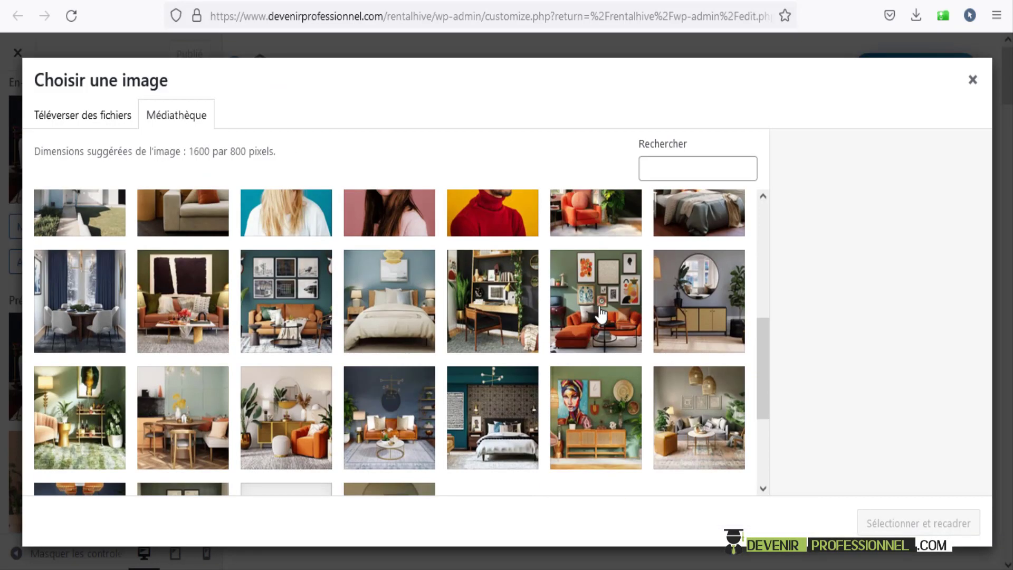
{"action": "left_click", "coordinate": [296, 319]}
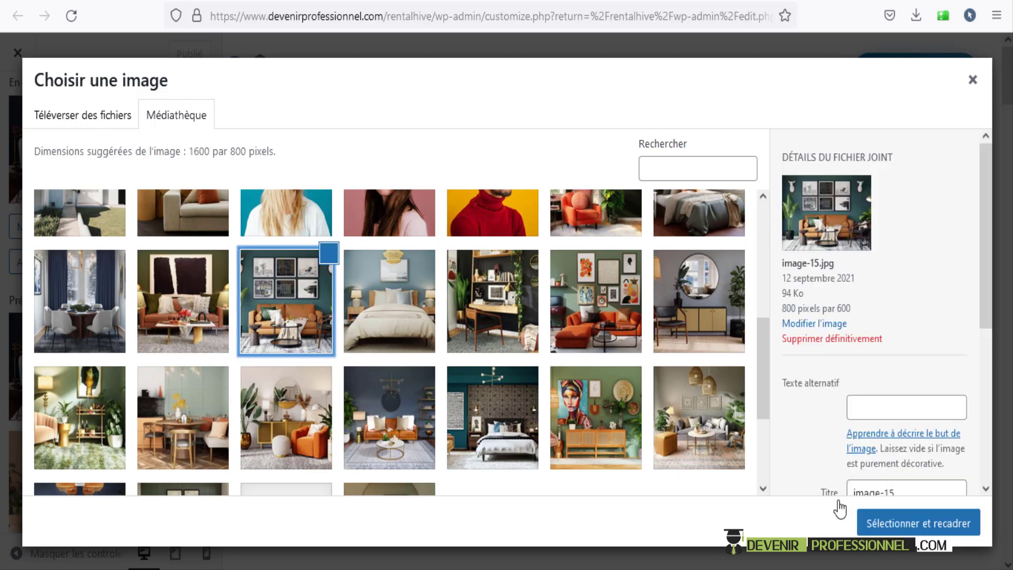
{"action": "left_click", "coordinate": [962, 523]}
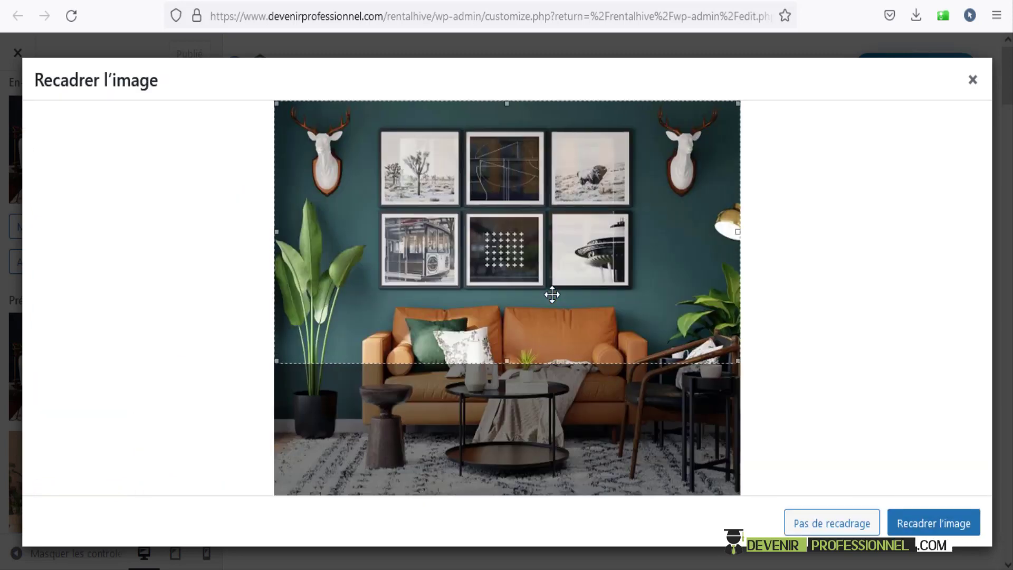
{"action": "left_click_drag", "start_coordinate": [552, 294], "coordinate": [554, 405]}
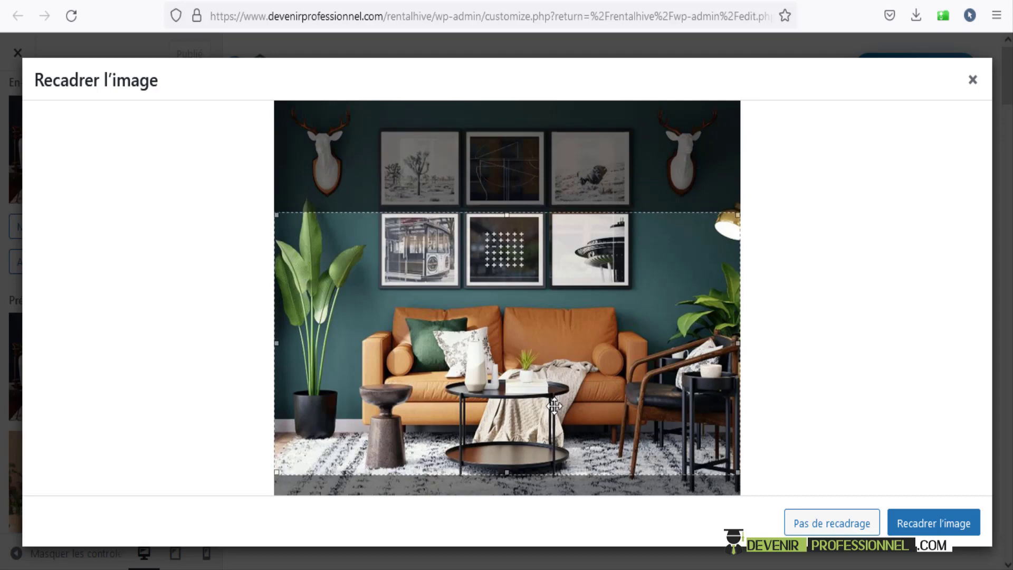
{"action": "left_click", "coordinate": [954, 528]}
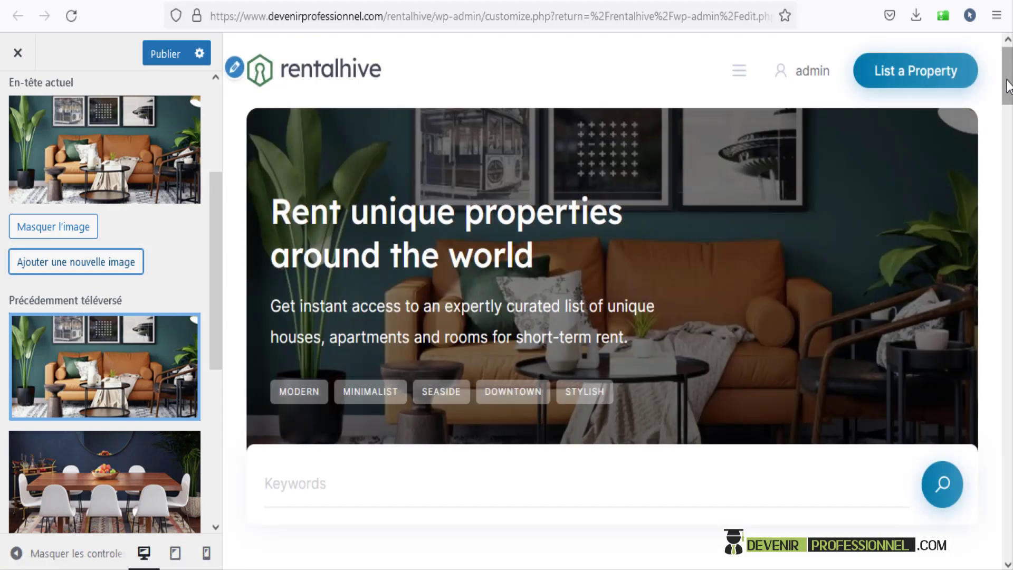
- Check the new header image in the site preview and publish it
{"action": "scroll", "coordinate": [1001, 103], "scroll_direction": "down", "scroll_amount": 8}
{"action": "scroll", "coordinate": [578, 102], "scroll_direction": "up", "scroll_amount": 6}
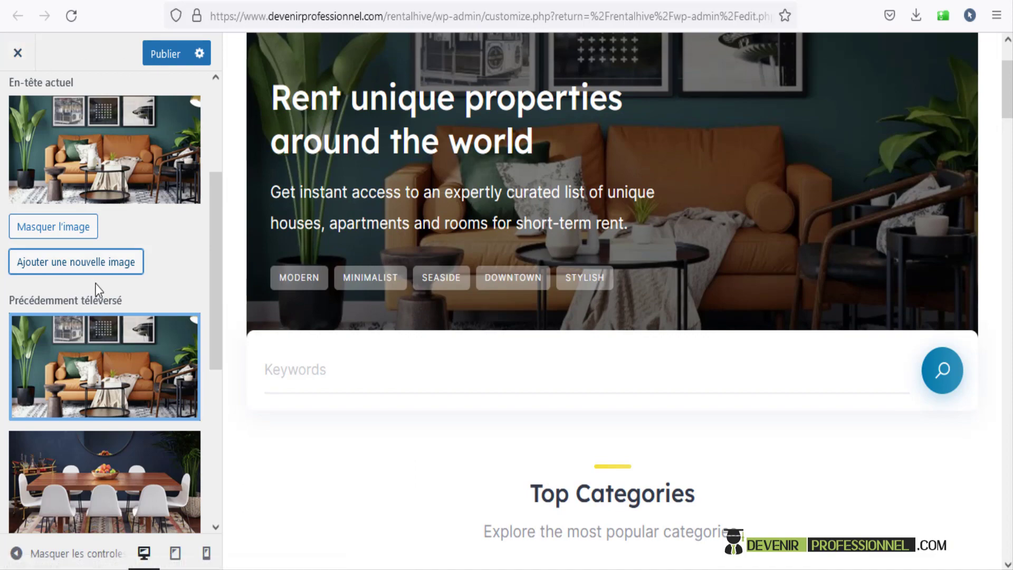
{"action": "scroll", "coordinate": [96, 283], "scroll_direction": "down", "scroll_amount": 6}
{"action": "scroll", "coordinate": [105, 211], "scroll_direction": "up", "scroll_amount": 3}
{"action": "left_click", "coordinate": [170, 55]}
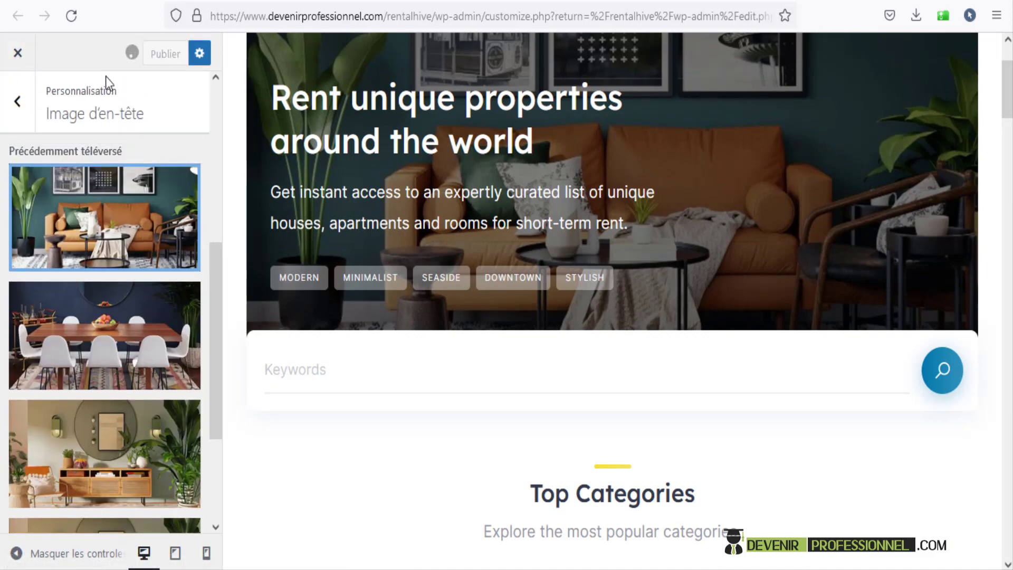
- Review the theme's menus and menu locations in the customizer
{"action": "left_click", "coordinate": [18, 103]}
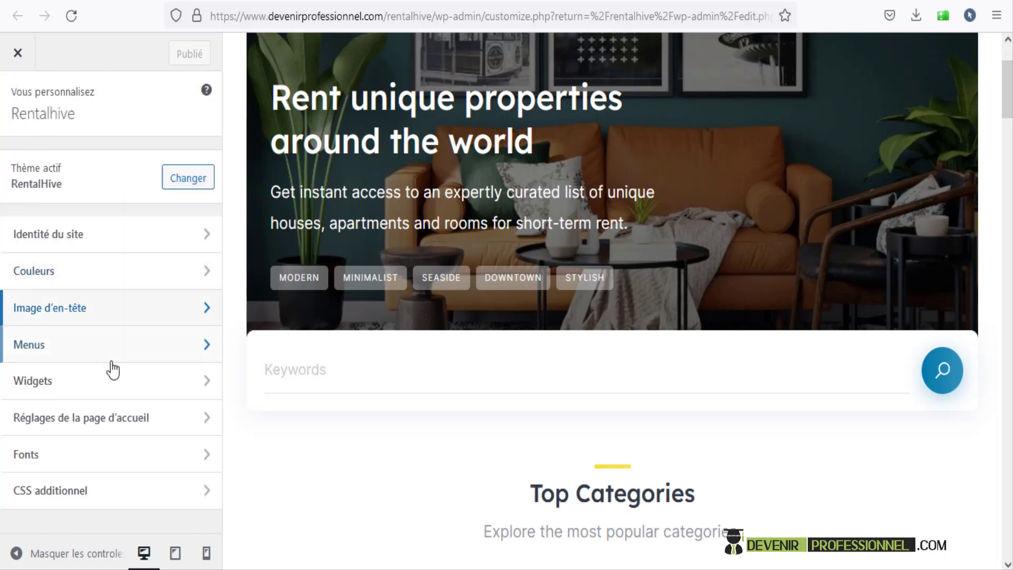
{"action": "left_click", "coordinate": [126, 350]}
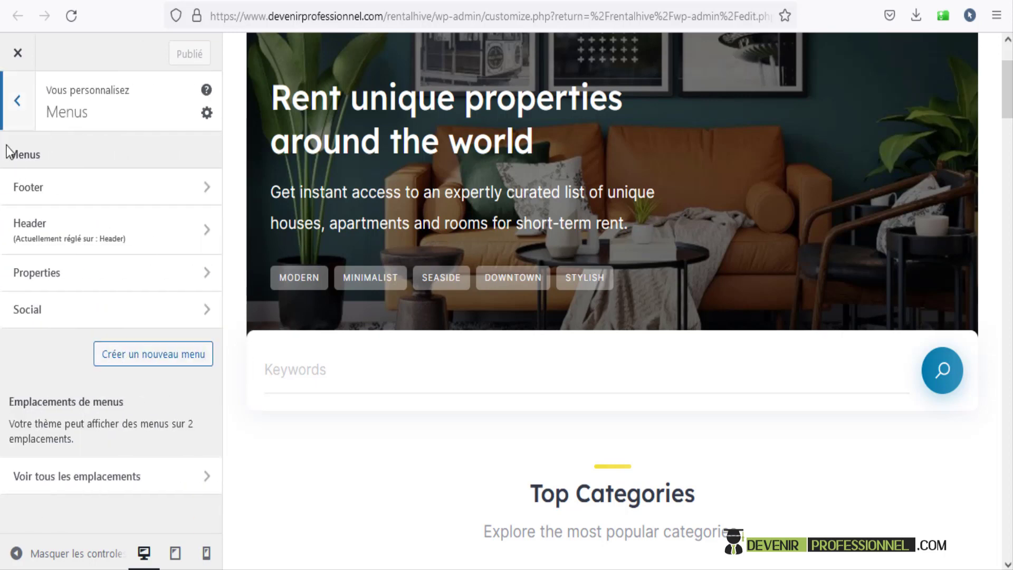
{"action": "left_click", "coordinate": [17, 100]}
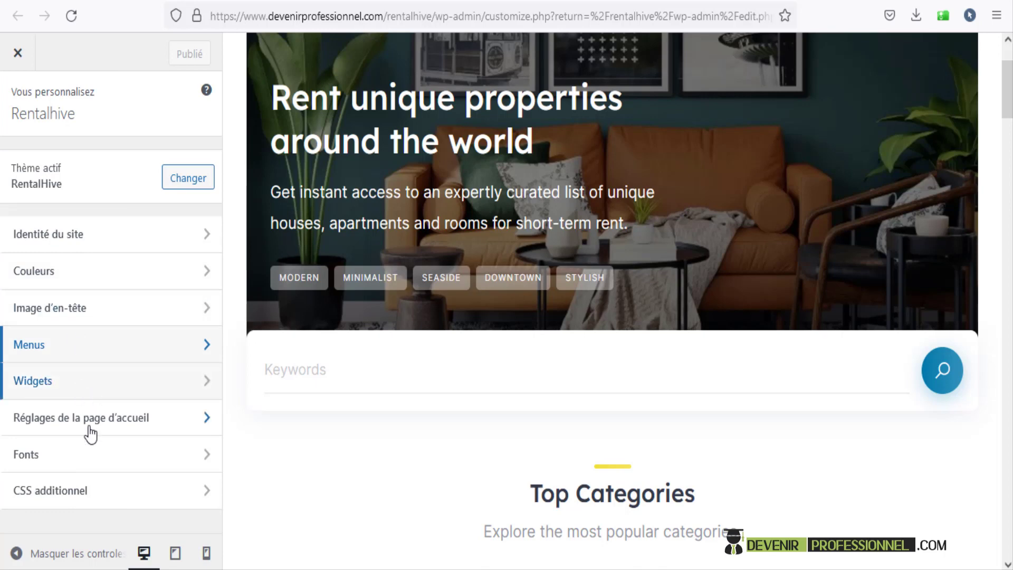
- Review the theme's heading and body font choices in the customizer and check the text in the site preview
{"action": "left_click", "coordinate": [95, 452]}
{"action": "left_click", "coordinate": [137, 190]}
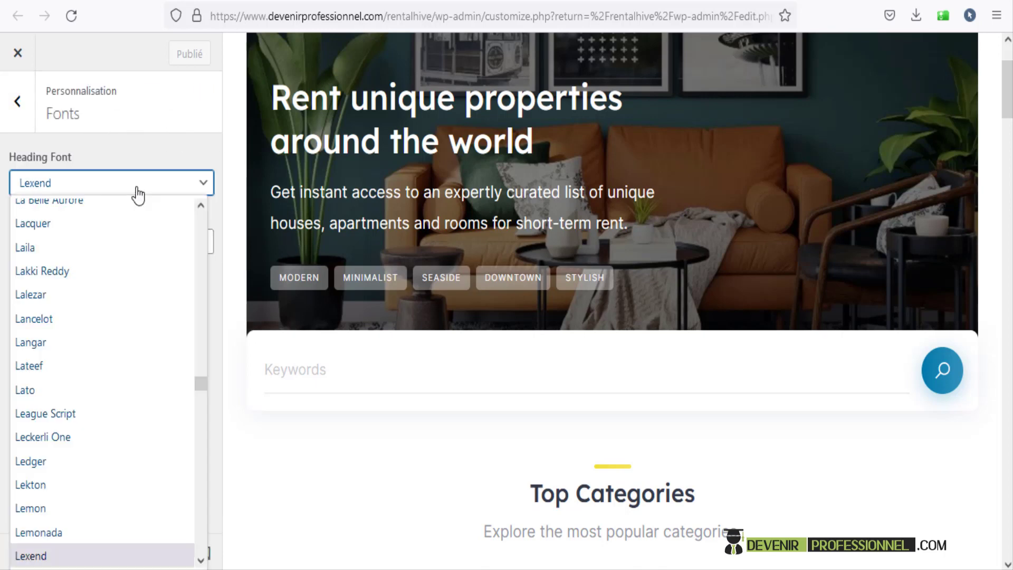
{"action": "mouse_move", "coordinate": [202, 391]}
{"action": "left_mouse_down"}
{"action": "mouse_move", "coordinate": [202, 445]}
{"action": "mouse_move", "coordinate": [207, 403]}
{"action": "left_mouse_up"}
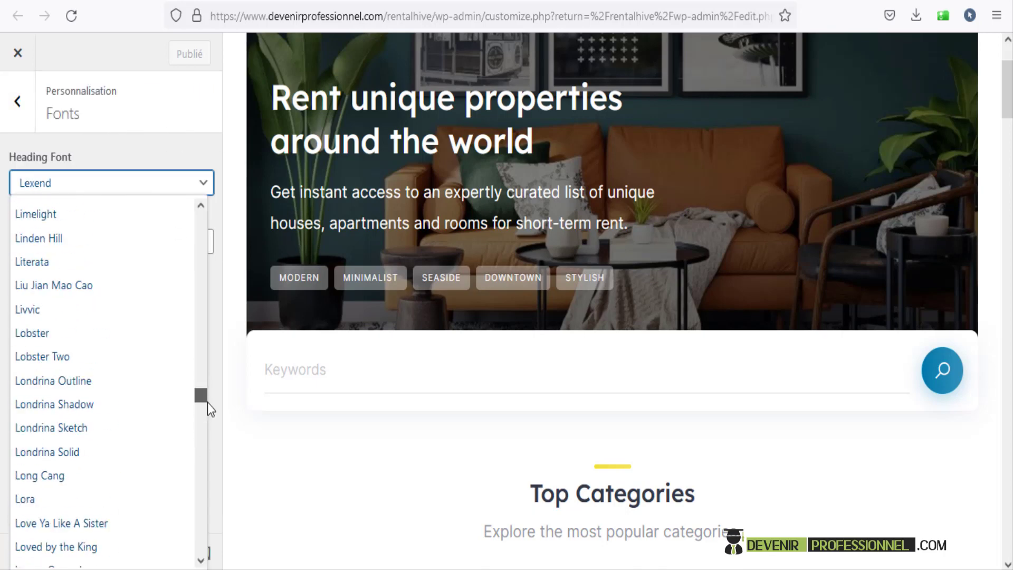
{"action": "left_click", "coordinate": [200, 159]}
{"action": "left_click", "coordinate": [90, 251]}
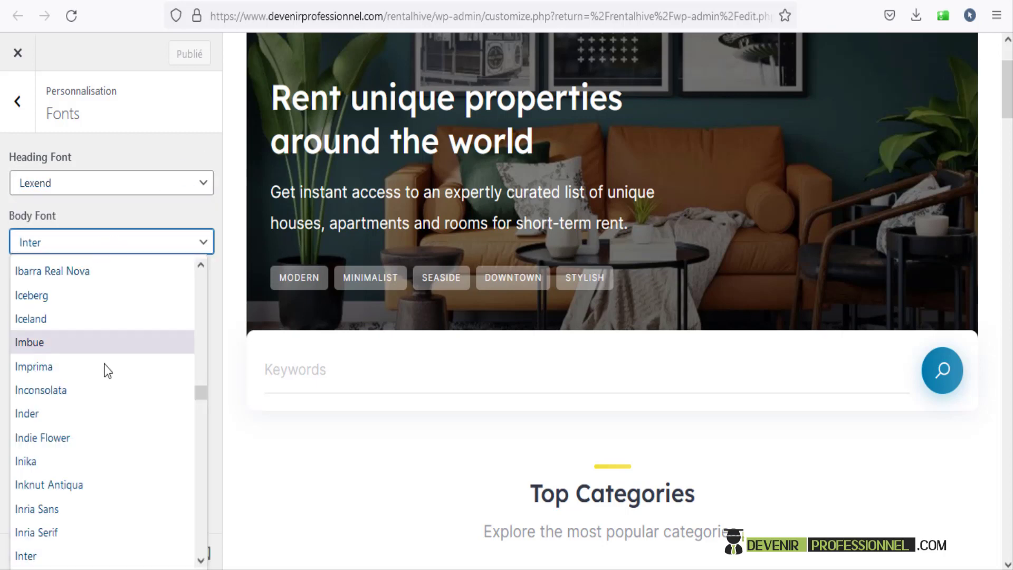
{"action": "scroll", "coordinate": [106, 366], "scroll_direction": "up", "scroll_amount": 1}
{"action": "left_click", "coordinate": [122, 204]}
{"action": "scroll", "coordinate": [420, 447], "scroll_direction": "down", "scroll_amount": 5}
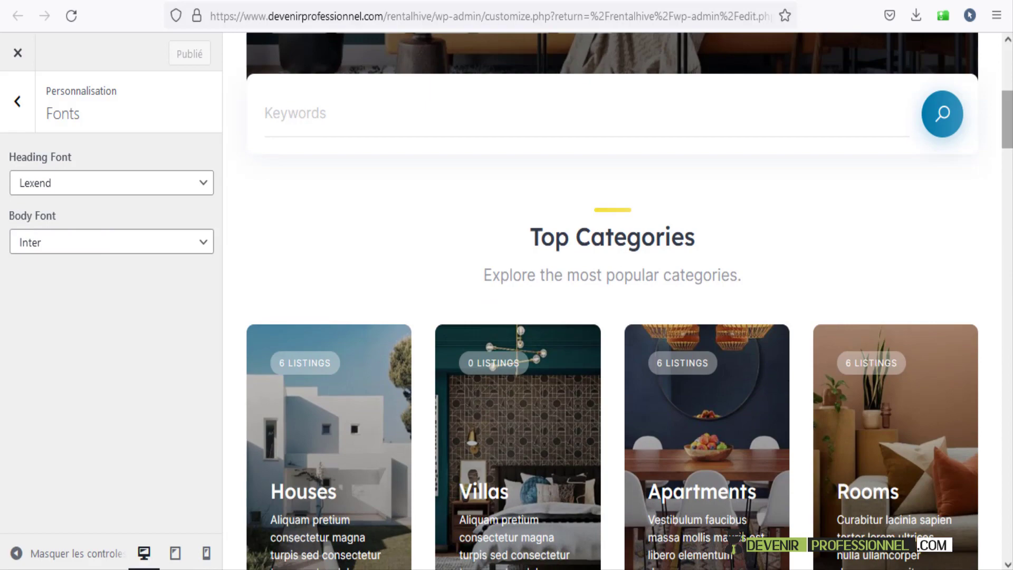
{"action": "left_click_drag", "start_coordinate": [1007, 119], "coordinate": [1007, 85]}
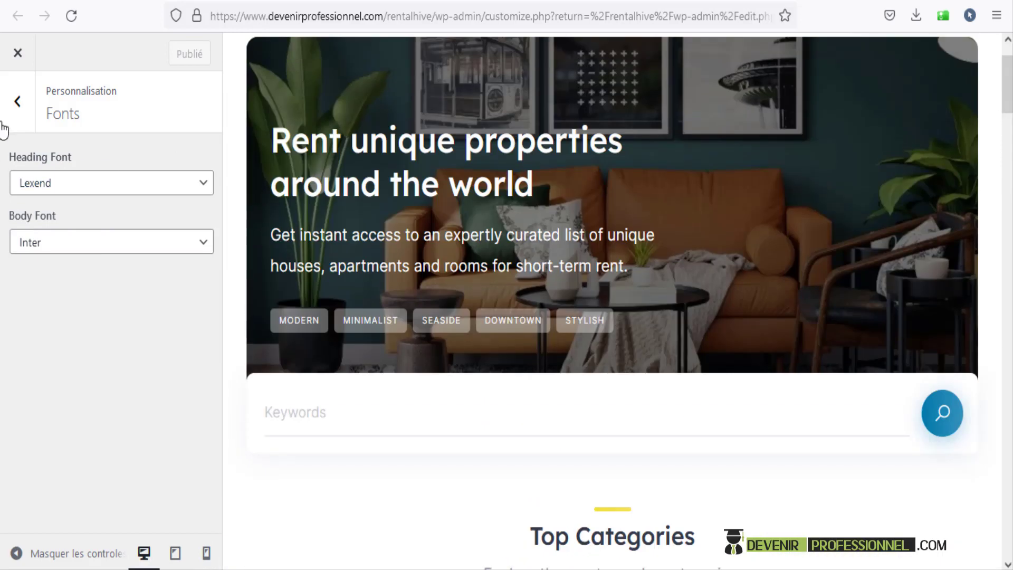
{"action": "left_click", "coordinate": [18, 101]}
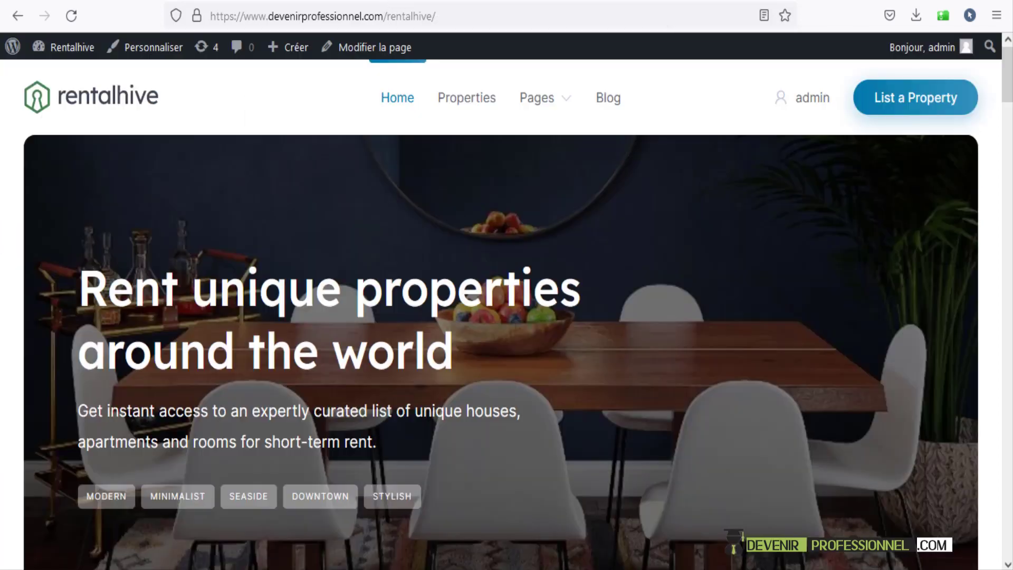
- Look through the live home page's sections from the header image down to the blog articles
{"action": "scroll", "coordinate": [507, 312], "scroll_direction": "down", "scroll_amount": 10}
{"action": "scroll", "coordinate": [986, 196], "scroll_direction": "up", "scroll_amount": 3}
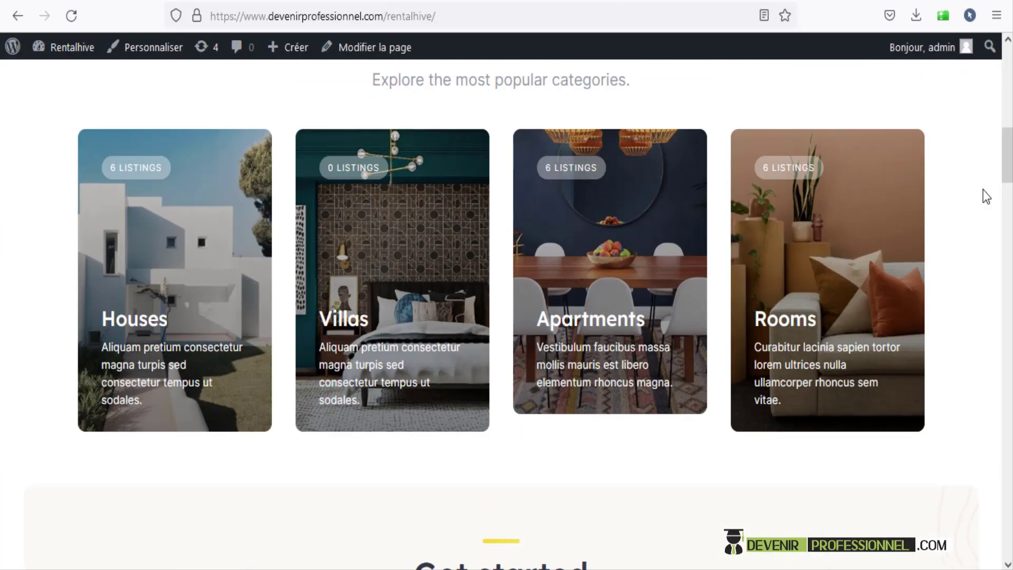
{"action": "scroll", "coordinate": [44, 154], "scroll_direction": "down", "scroll_amount": 15}
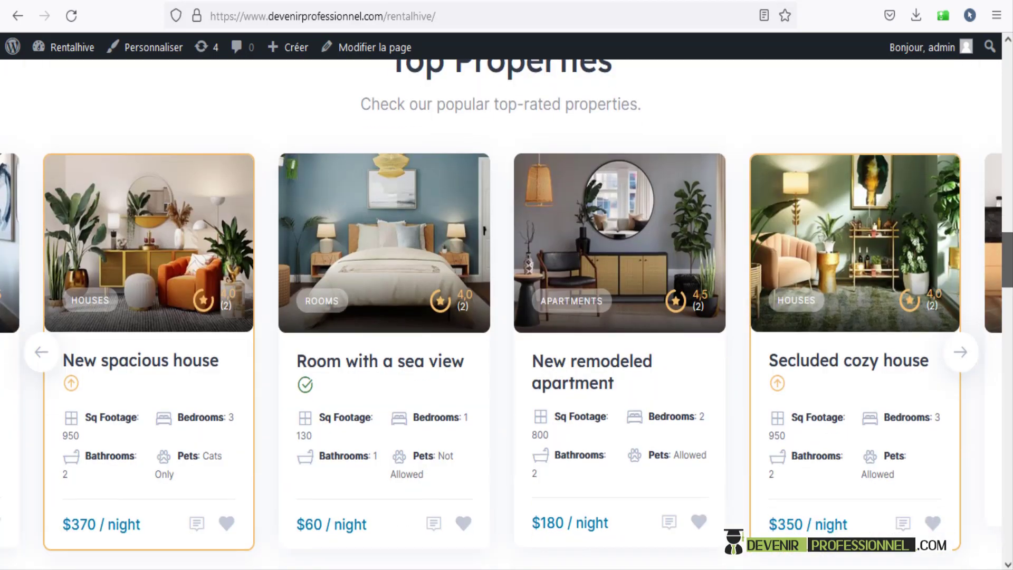
{"action": "scroll", "coordinate": [506, 311], "scroll_direction": "down", "scroll_amount": 14}
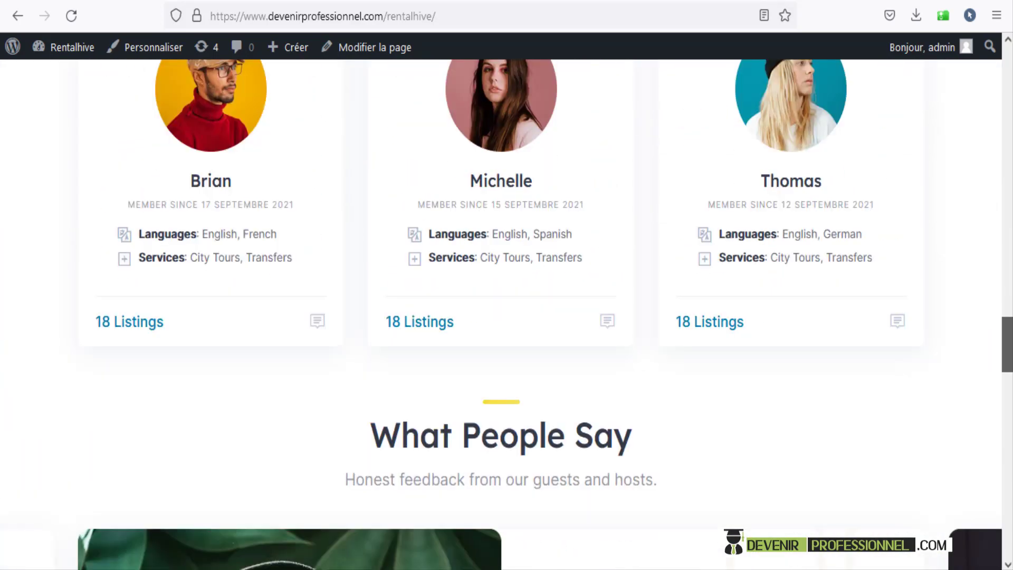
{"action": "scroll", "coordinate": [506, 312], "scroll_direction": "down", "scroll_amount": 6}
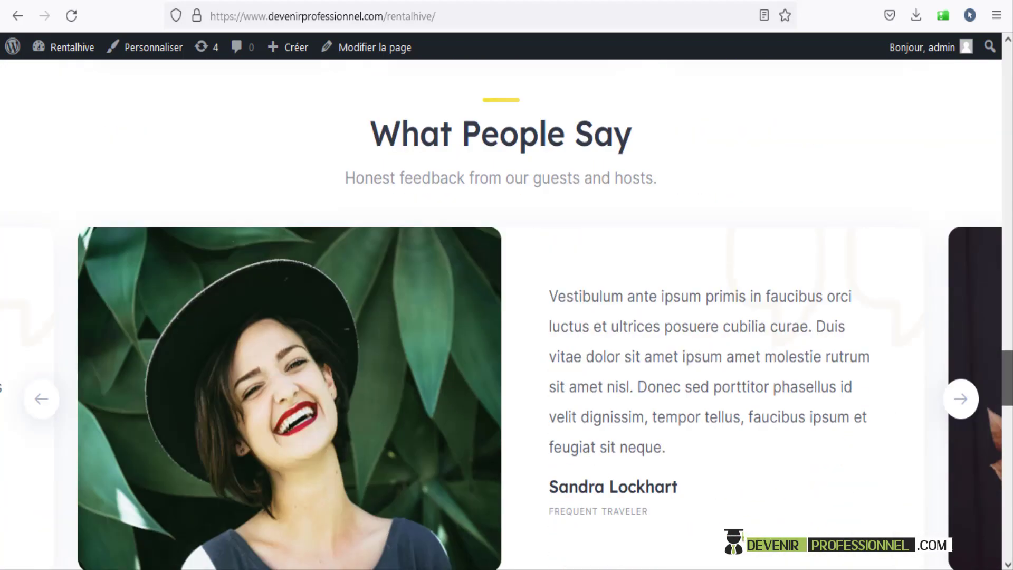
{"action": "scroll", "coordinate": [127, 87], "scroll_direction": "down", "scroll_amount": 7}
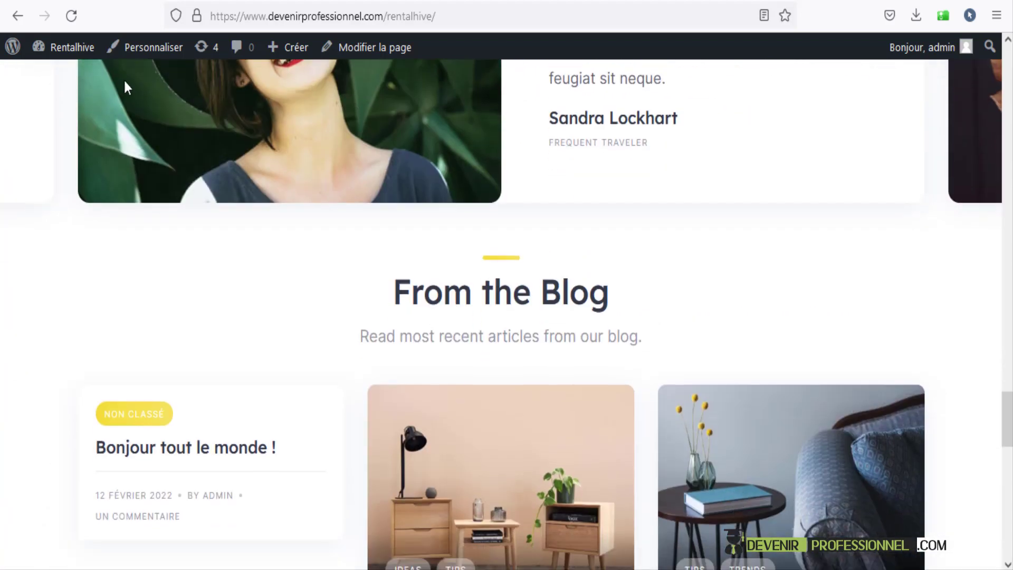
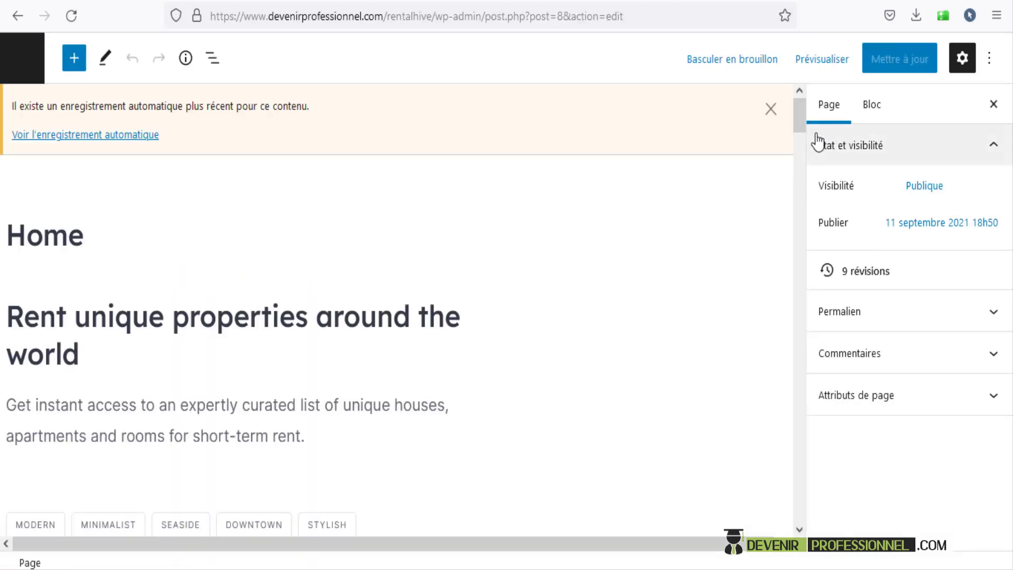
- Inspect the main heading's block settings and the available blocks in the Home page editor
{"action": "mouse_move", "coordinate": [802, 117]}
{"action": "left_mouse_down"}
{"action": "mouse_move", "coordinate": [807, 280]}
{"action": "mouse_move", "coordinate": [810, 122]}
{"action": "left_mouse_up"}
{"action": "left_click", "coordinate": [197, 294]}
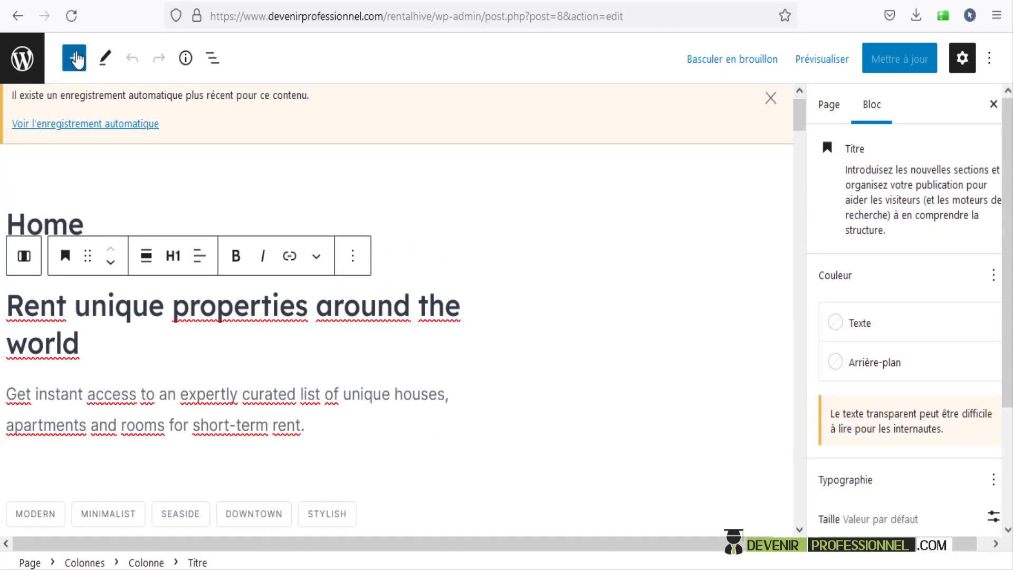
{"action": "left_click", "coordinate": [74, 58]}
{"action": "left_click_drag", "start_coordinate": [259, 131], "coordinate": [254, 92]}
{"action": "left_click", "coordinate": [309, 161]}
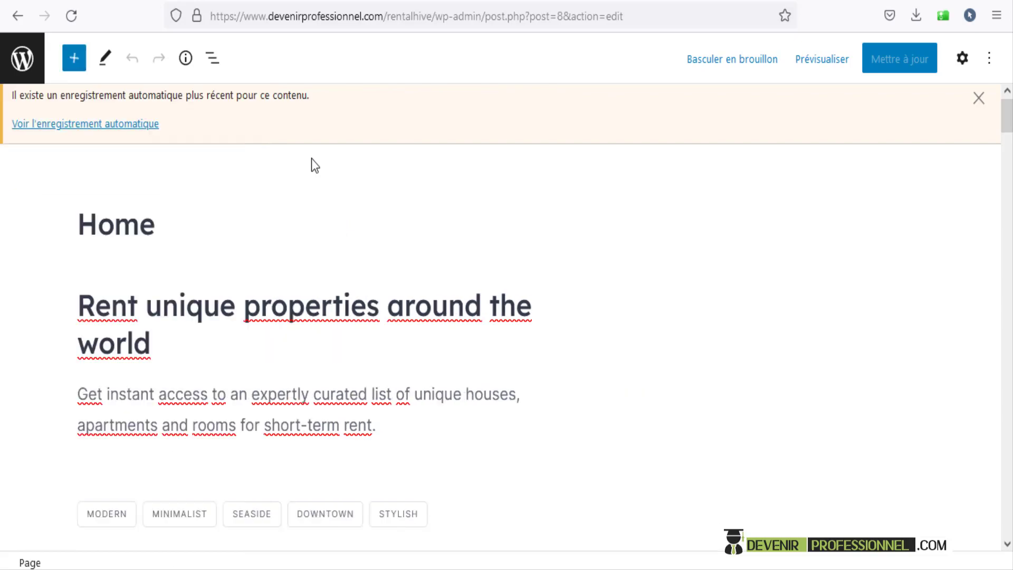
- Look through the Home page's content in the editor and compare its end with the live page's footer
{"action": "scroll", "coordinate": [1008, 130], "scroll_direction": "down", "scroll_amount": 2}
{"action": "scroll", "coordinate": [1011, 142], "scroll_direction": "down", "scroll_amount": 15}
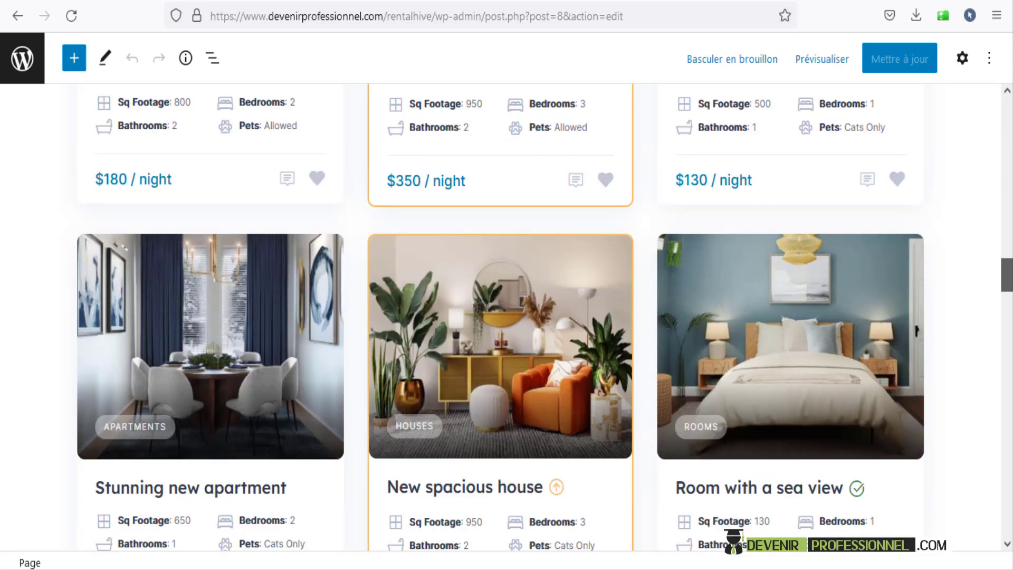
{"action": "left_click_drag", "start_coordinate": [1010, 282], "coordinate": [1009, 394]}
{"action": "left_click_drag", "start_coordinate": [1008, 417], "coordinate": [1005, 524]}
{"action": "scroll", "coordinate": [610, 231], "scroll_direction": "up", "scroll_amount": 10}
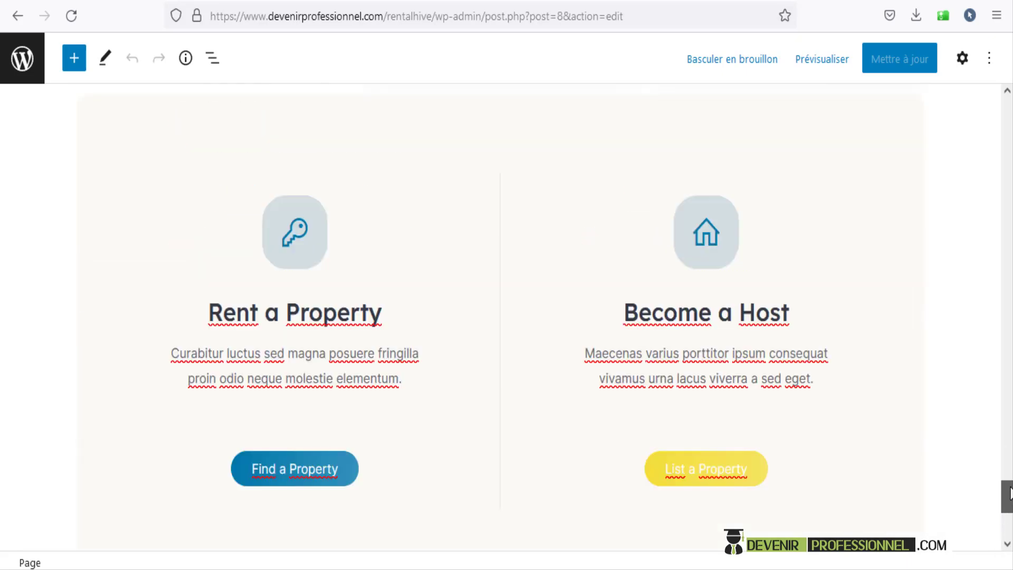
{"action": "key", "text": "ctrl+Tab"}
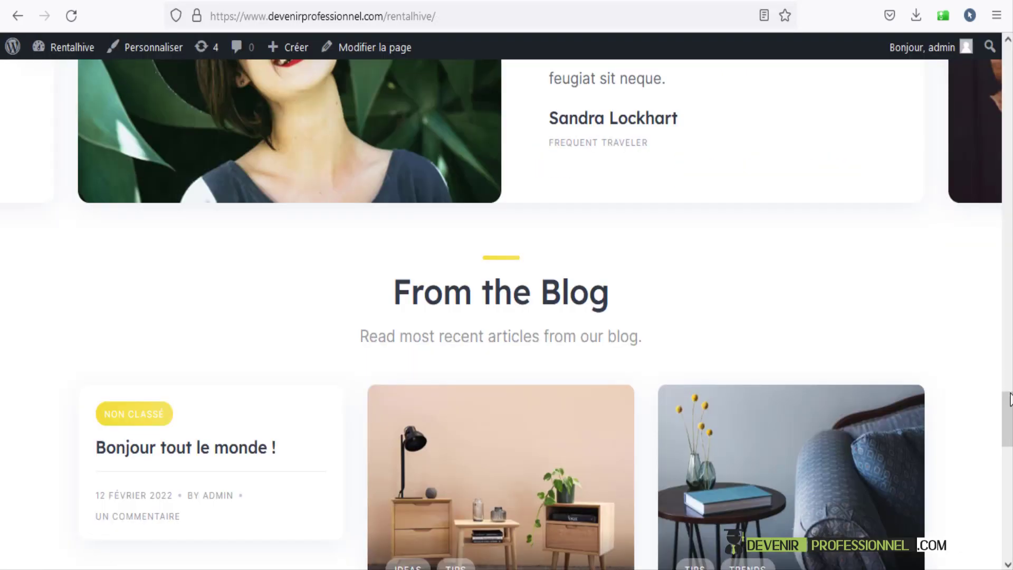
{"action": "scroll", "coordinate": [1009, 400], "scroll_direction": "down", "scroll_amount": 15}
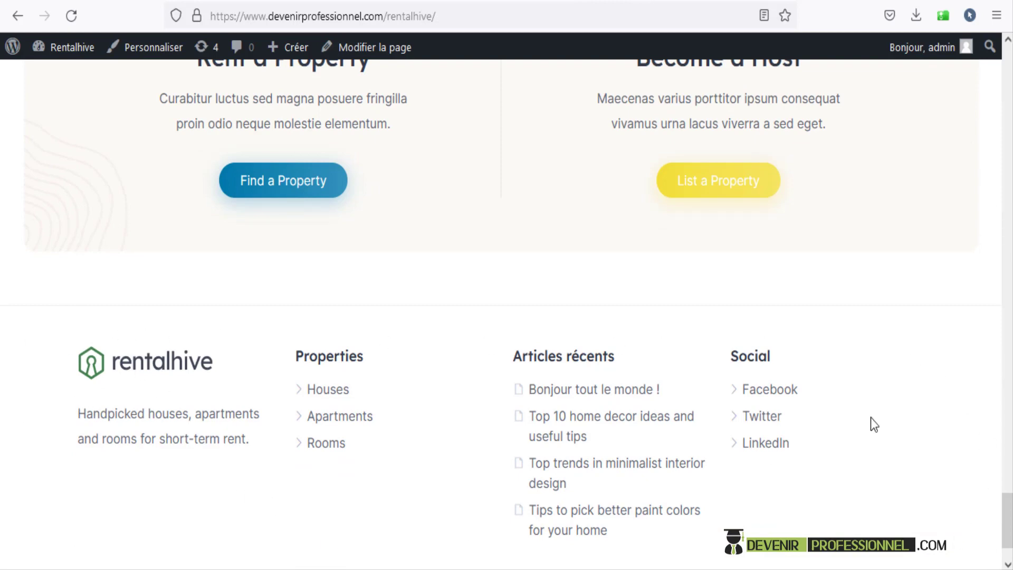
{"action": "key", "text": "ctrl+shift+Tab"}
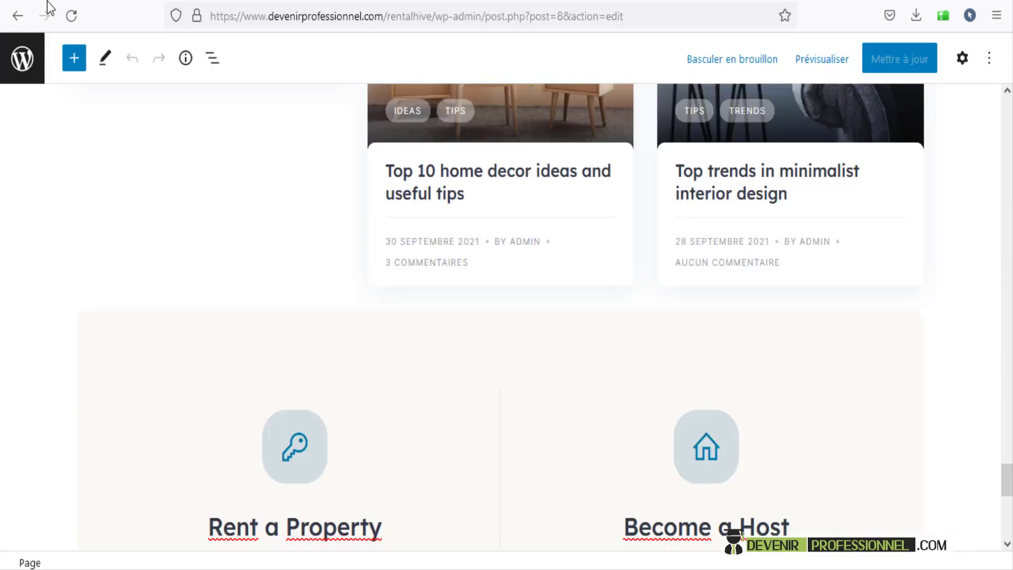
- Leave the page editor, open the site's Widgets settings and expand the Site (footer) area
{"action": "left_click", "coordinate": [17, 15]}
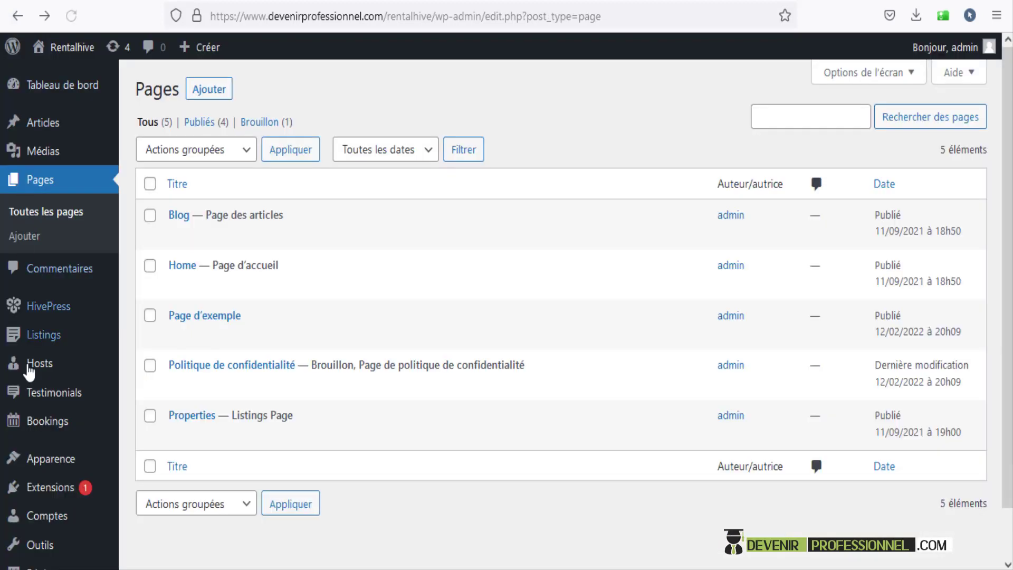
{"action": "scroll", "coordinate": [16, 464], "scroll_direction": "down", "scroll_amount": 2}
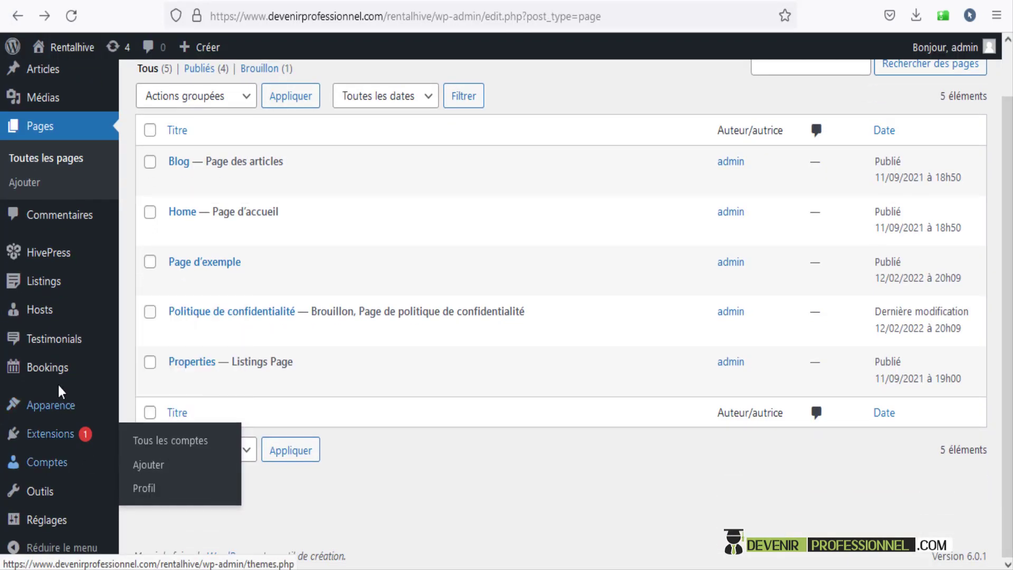
{"action": "mouse_move", "coordinate": [50, 405]}
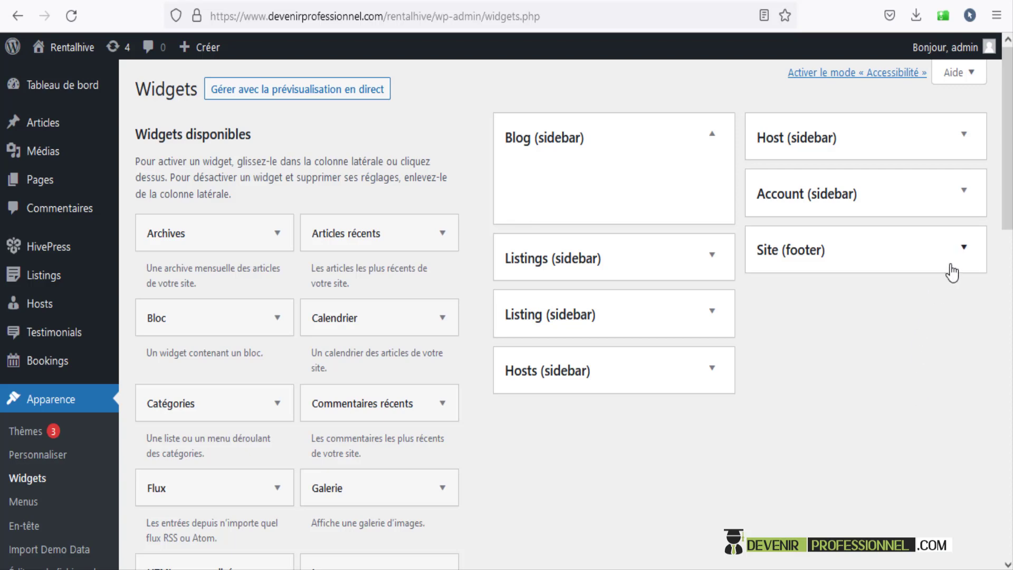
{"action": "left_click", "coordinate": [963, 249]}
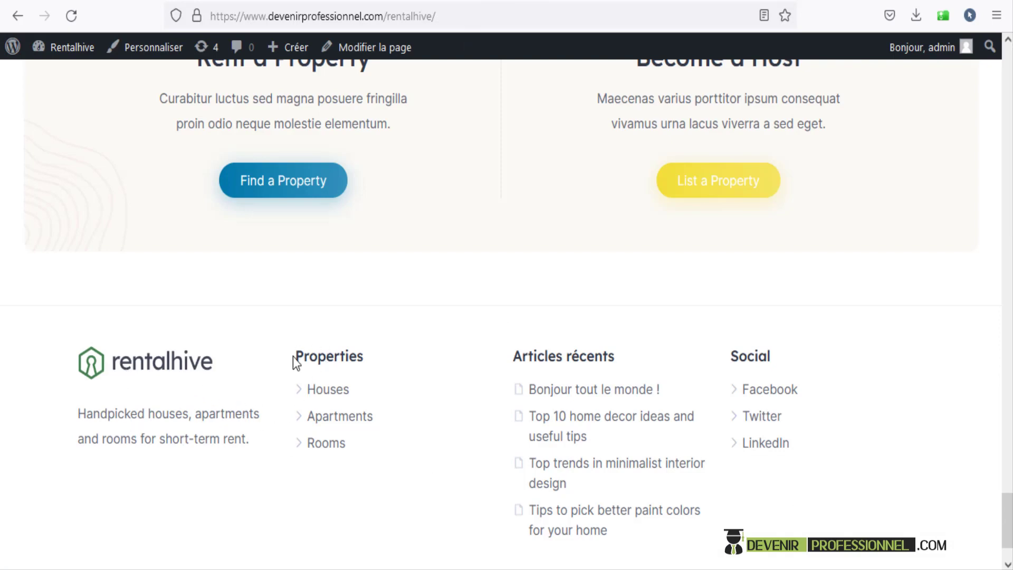
- Compare the live footer's columns with the Site (footer) widgets, examining the Properties navigation menu and the Texte widget's logo
{"action": "left_click_drag", "start_coordinate": [294, 356], "coordinate": [364, 356]}
{"action": "left_click_drag", "start_coordinate": [515, 355], "coordinate": [693, 371]}
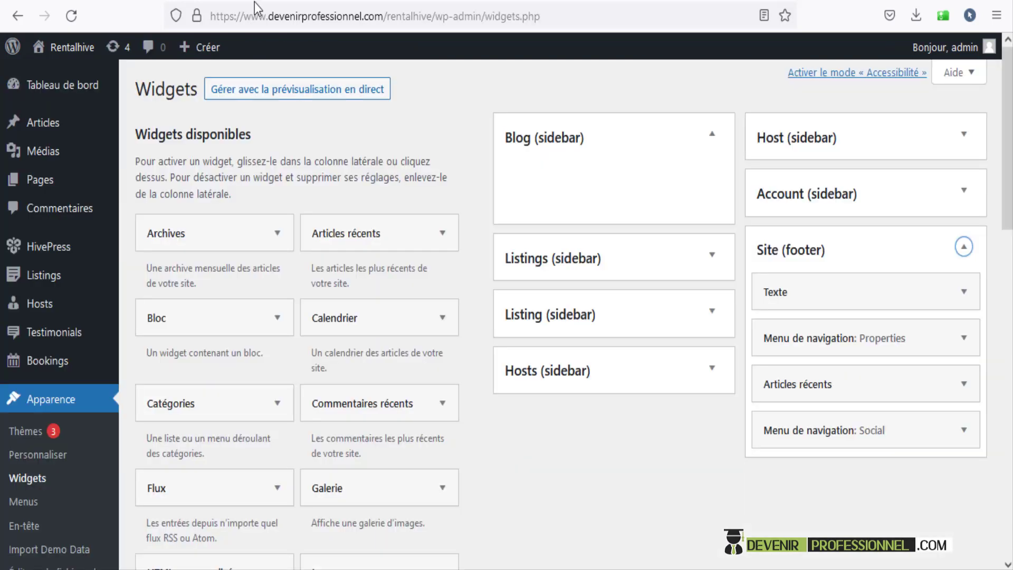
{"action": "left_click", "coordinate": [931, 331]}
{"action": "left_click", "coordinate": [964, 291]}
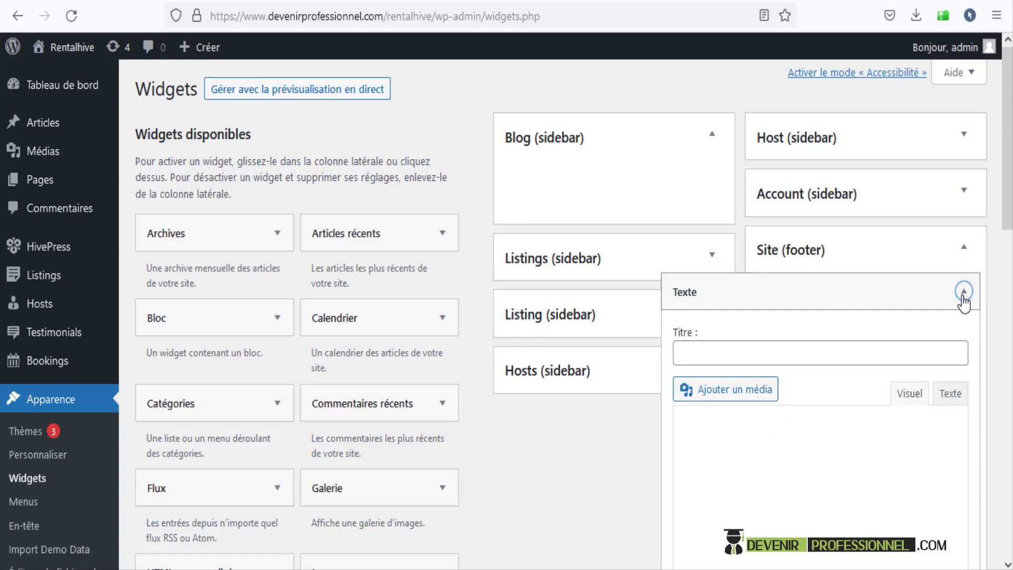
{"action": "left_click", "coordinate": [963, 293]}
{"action": "scroll", "coordinate": [979, 327], "scroll_direction": "down", "scroll_amount": 3}
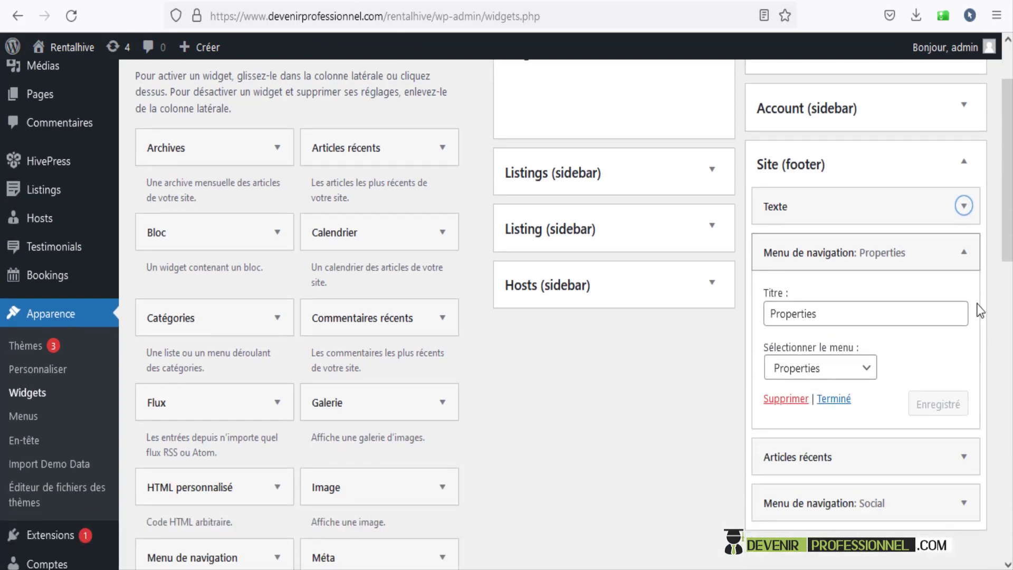
{"action": "left_click", "coordinate": [964, 206]}
{"action": "left_click", "coordinate": [774, 381]}
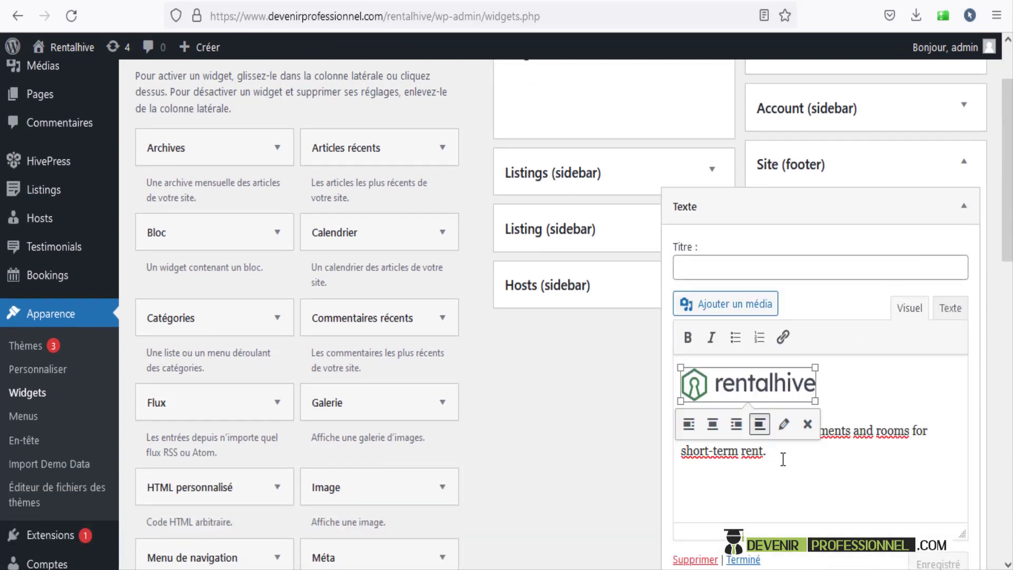
{"action": "left_click", "coordinate": [965, 206]}
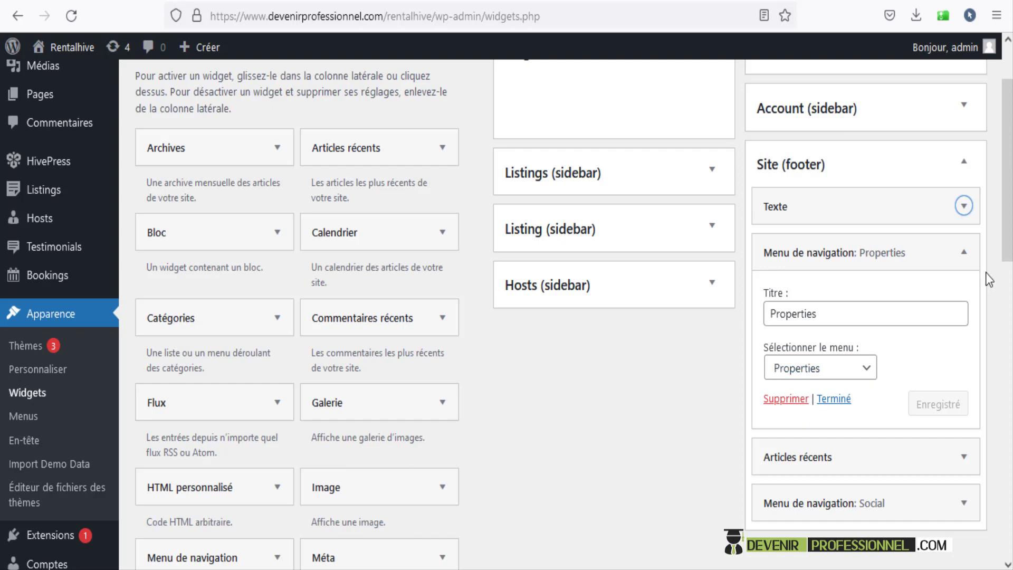
- Collapse the Properties widget and move Articles récents below the Social navigation menu in the Site (footer) area
{"action": "left_click", "coordinate": [963, 252]}
{"action": "left_click_drag", "start_coordinate": [690, 302], "coordinate": [891, 343]}
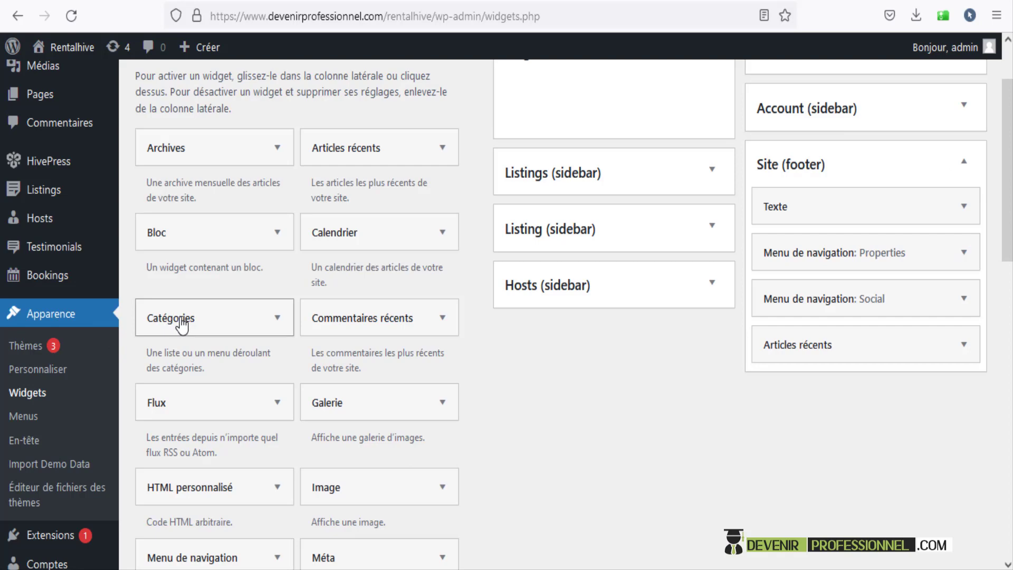
{"action": "left_click_drag", "start_coordinate": [173, 323], "coordinate": [209, 323]}
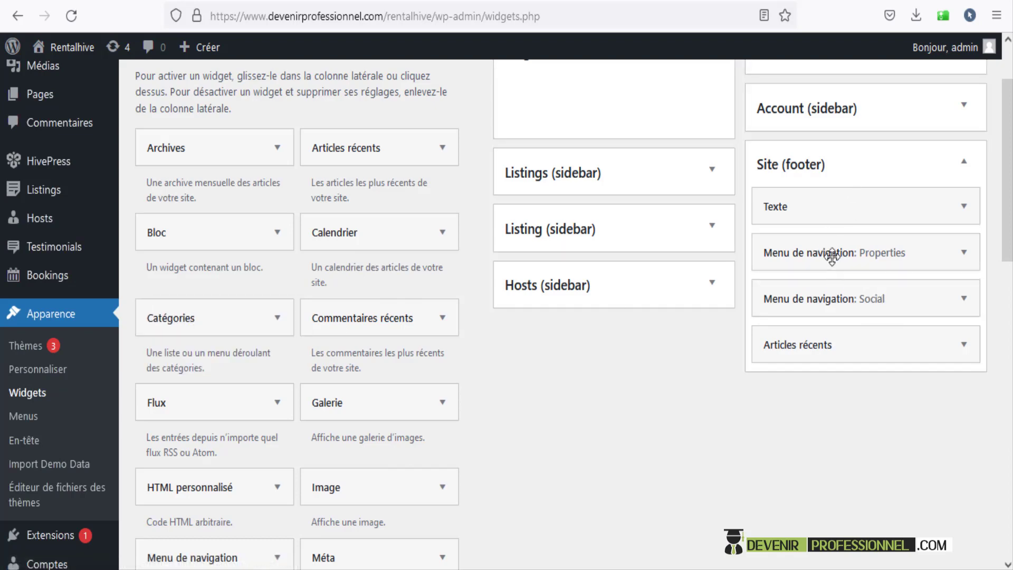
- Check the live home page's footer down to its bottom page links and return to the page header
{"action": "left_click_drag", "start_coordinate": [1007, 254], "coordinate": [1012, 205]}
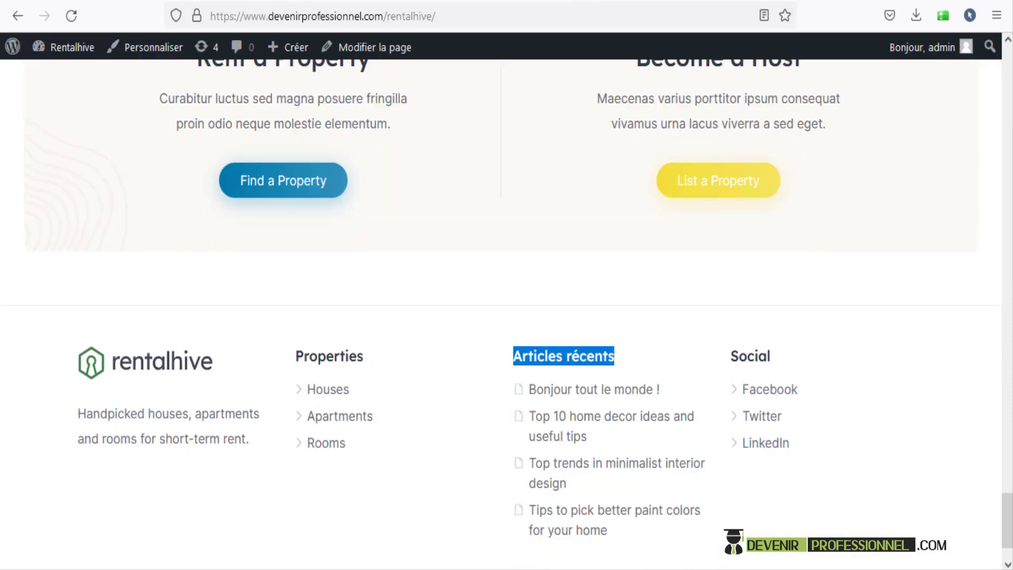
{"action": "scroll", "coordinate": [506, 317], "scroll_direction": "down", "scroll_amount": 2}
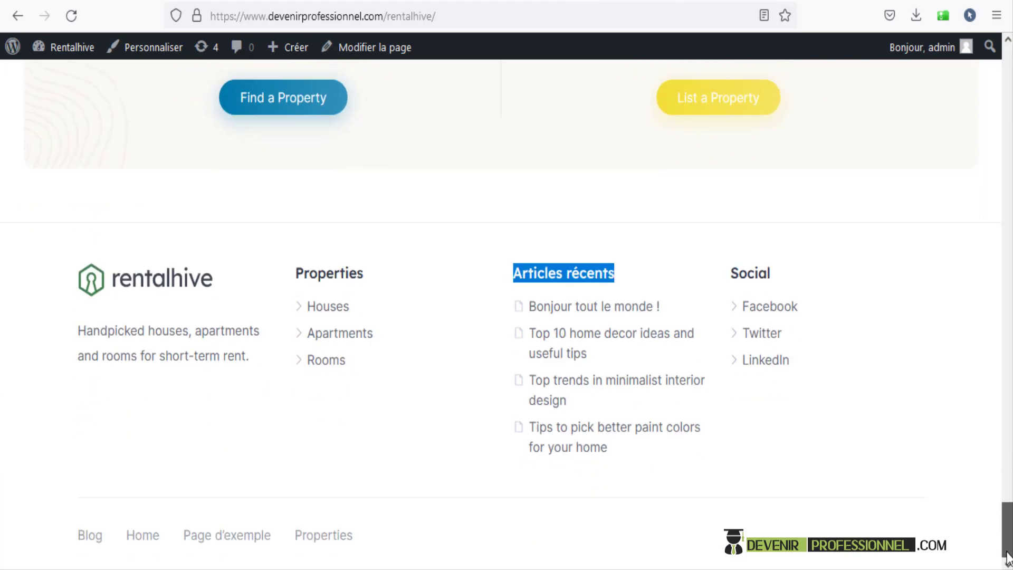
{"action": "scroll", "coordinate": [507, 316], "scroll_direction": "up", "scroll_amount": 10}
{"action": "scroll", "coordinate": [997, 135], "scroll_direction": "up", "scroll_amount": 15}
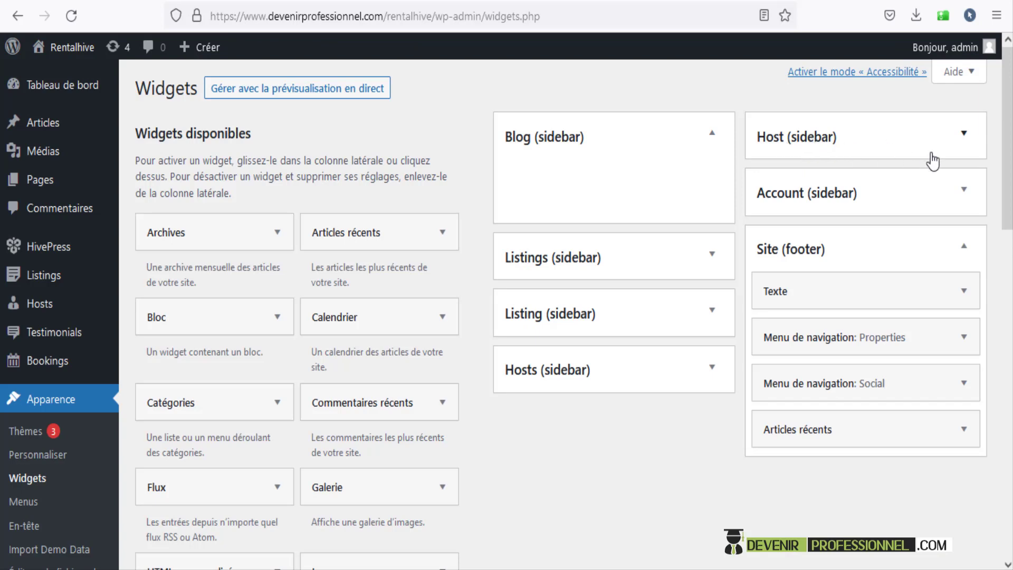
- Expand the Host (sidebar) widget area and check where its text widget appears on the live site's Host Page
{"action": "left_click", "coordinate": [965, 135]}
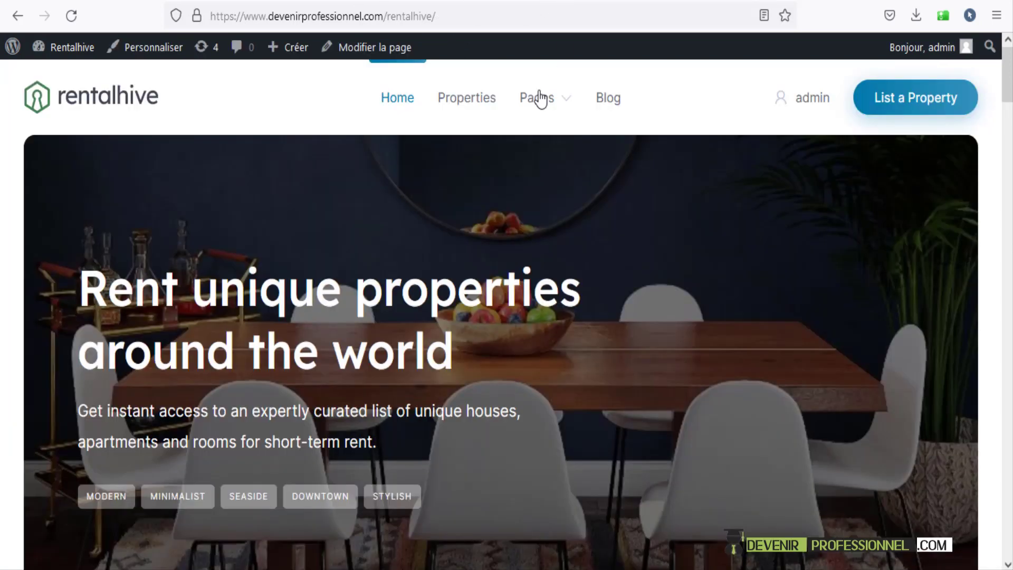
{"action": "mouse_move", "coordinate": [538, 102]}
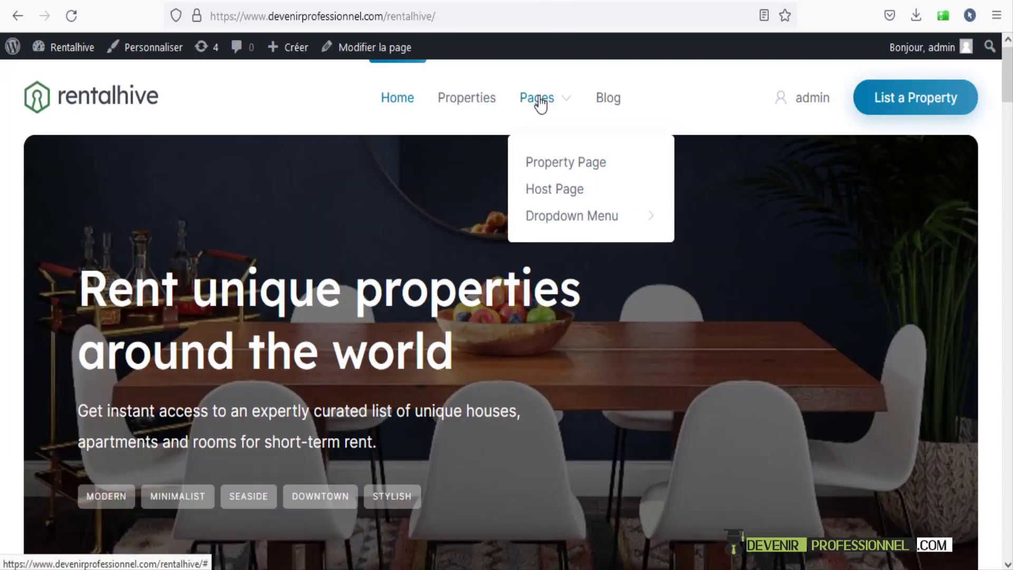
{"action": "left_click", "coordinate": [548, 194]}
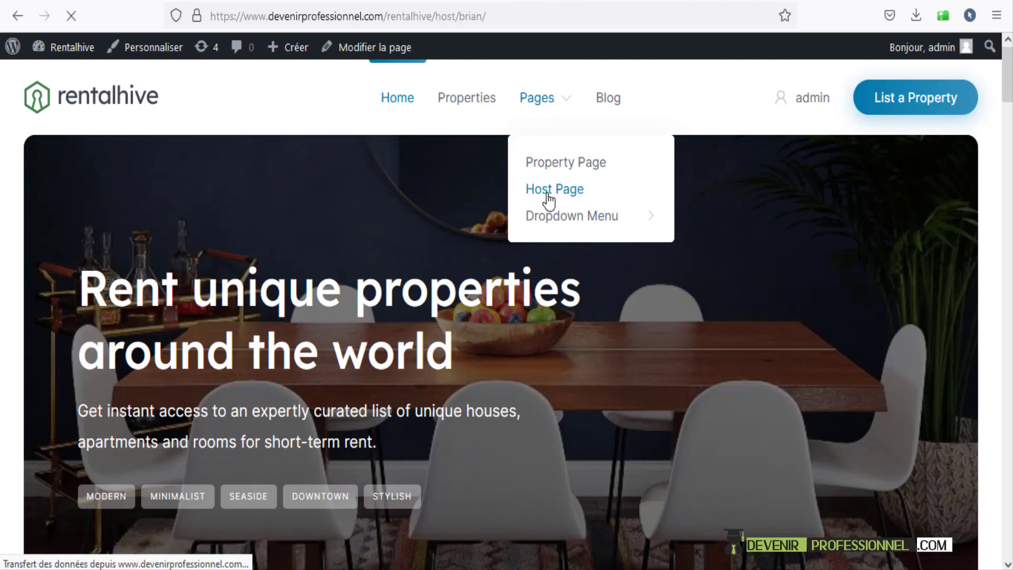
{"action": "scroll", "coordinate": [381, 285], "scroll_direction": "down", "scroll_amount": 1}
{"action": "scroll", "coordinate": [381, 297], "scroll_direction": "down", "scroll_amount": 10}
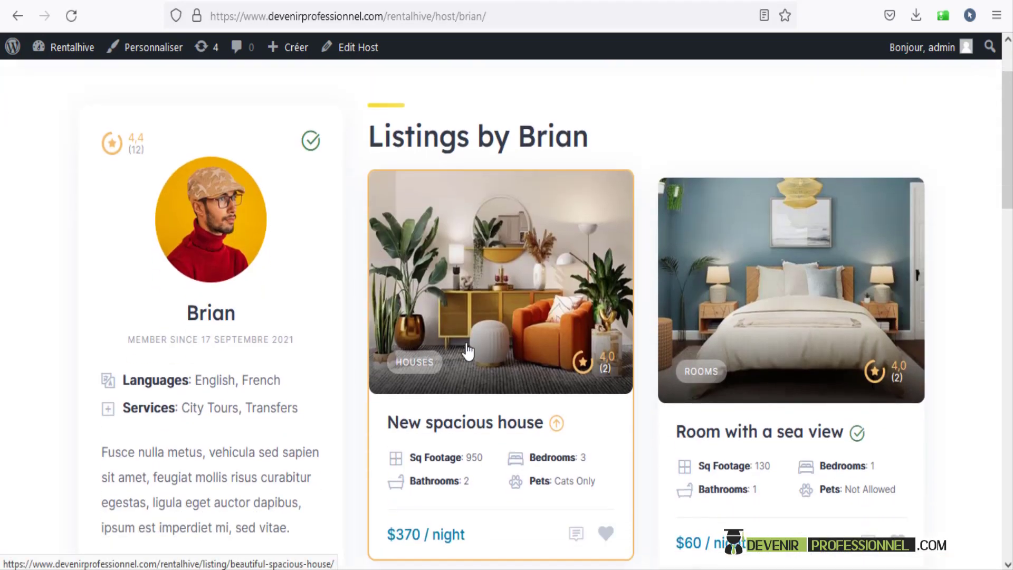
{"action": "scroll", "coordinate": [1004, 257], "scroll_direction": "down", "scroll_amount": 10}
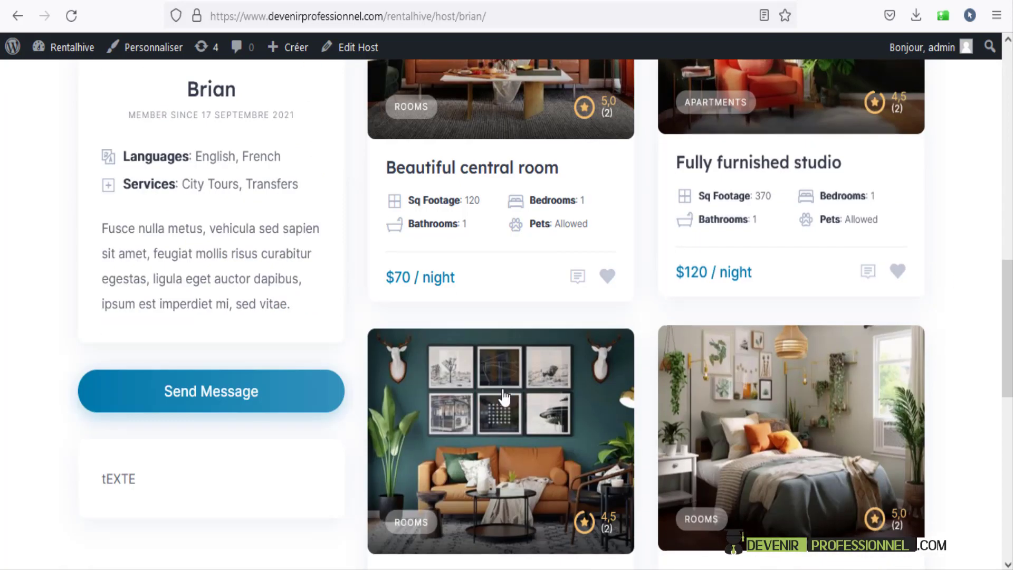
{"action": "left_click_drag", "start_coordinate": [106, 480], "coordinate": [228, 478]}
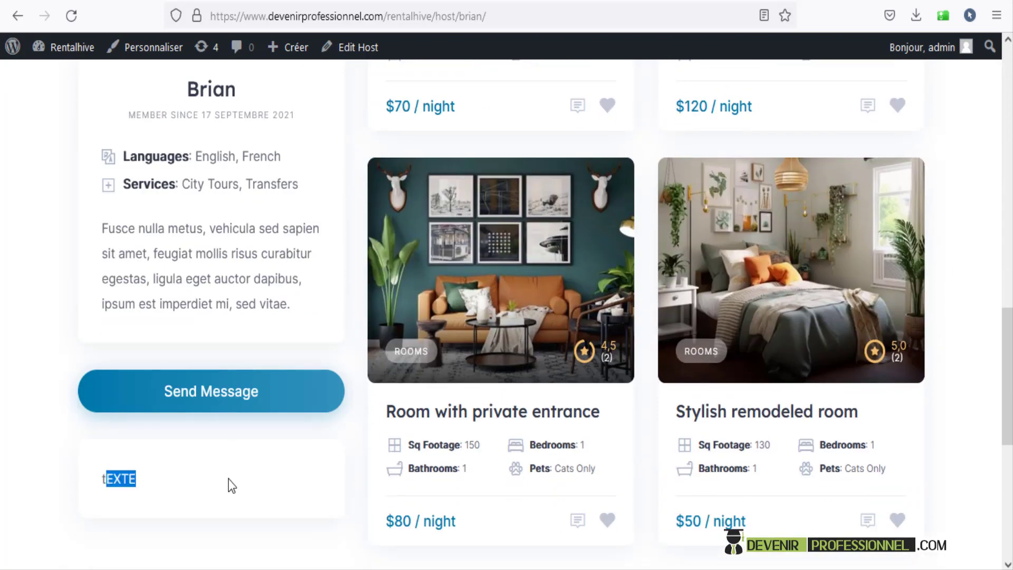
{"action": "left_click", "coordinate": [245, 488]}
{"action": "left_click_drag", "start_coordinate": [138, 480], "coordinate": [94, 480]}
{"action": "left_click", "coordinate": [153, 484]}
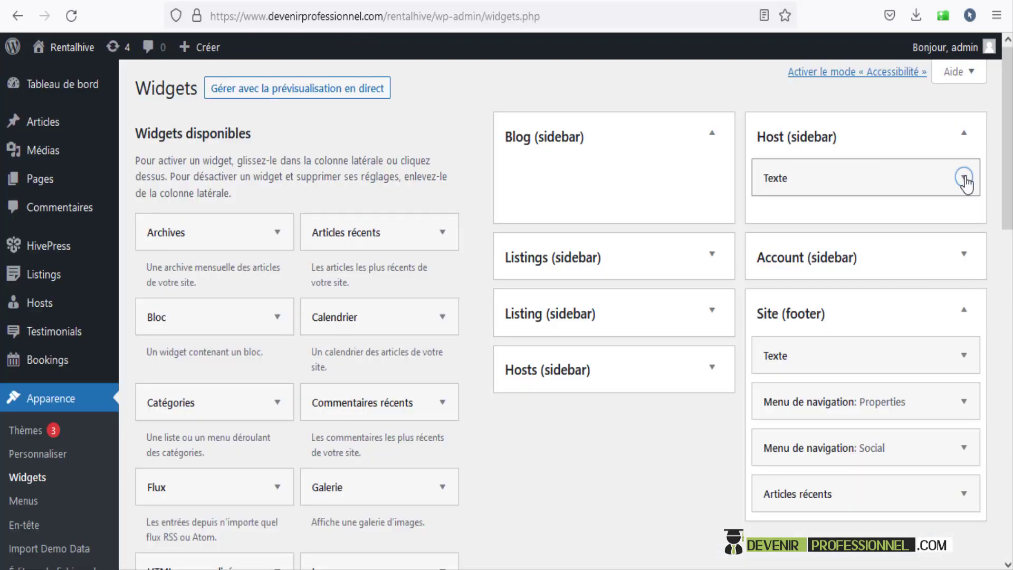
- Delete the existing Texte widget from the Host (sidebar) area and add a new empty Texte widget in its place
{"action": "left_click", "coordinate": [962, 177]}
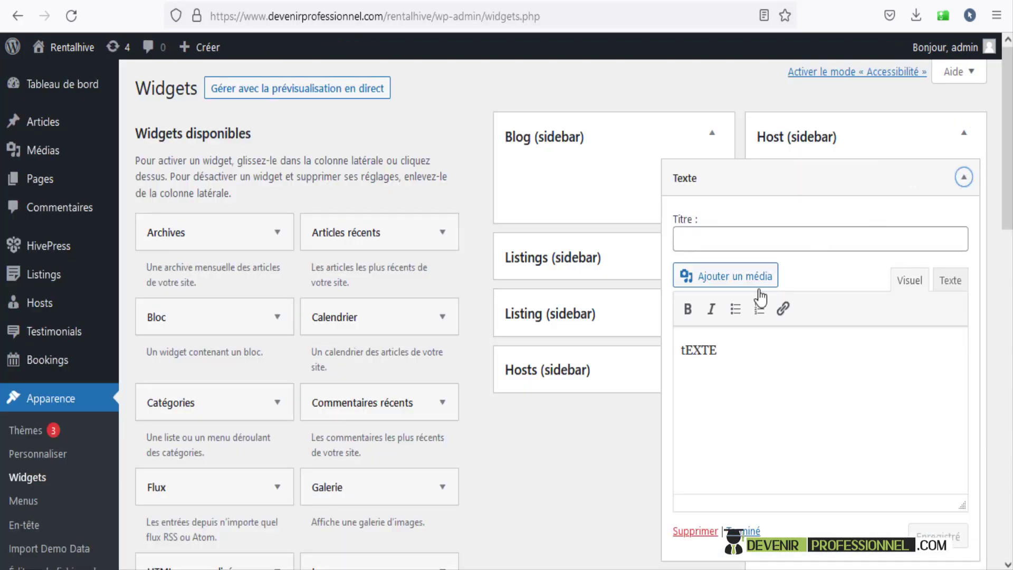
{"action": "left_click", "coordinate": [704, 530]}
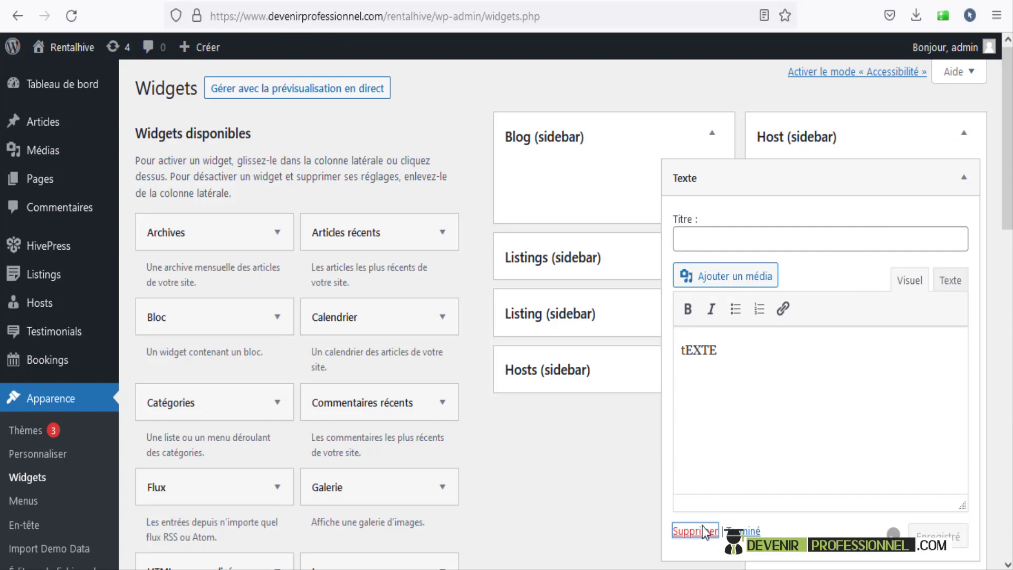
{"action": "scroll", "coordinate": [290, 251], "scroll_direction": "down", "scroll_amount": 10}
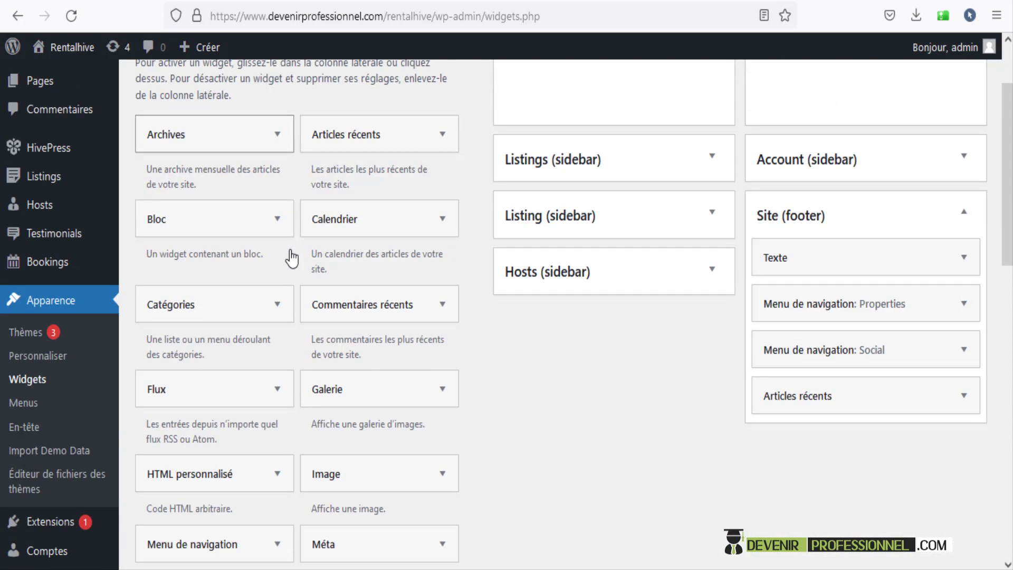
{"action": "scroll", "coordinate": [238, 464], "scroll_direction": "down", "scroll_amount": 4}
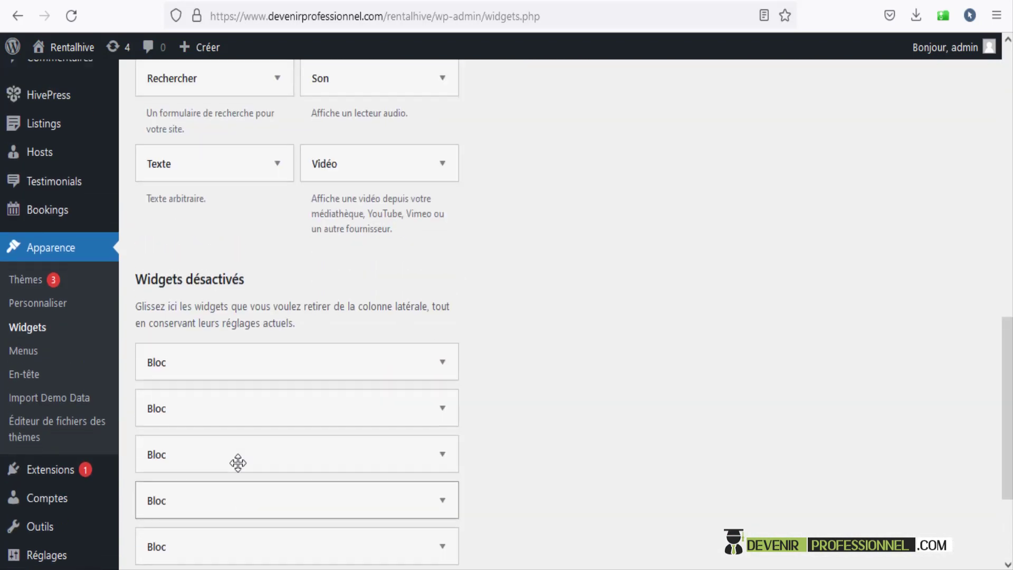
{"action": "scroll", "coordinate": [225, 409], "scroll_direction": "up", "scroll_amount": 3}
{"action": "scroll", "coordinate": [233, 407], "scroll_direction": "down", "scroll_amount": 3}
{"action": "scroll", "coordinate": [233, 407], "scroll_direction": "down", "scroll_amount": 2}
{"action": "scroll", "coordinate": [275, 416], "scroll_direction": "up", "scroll_amount": 9}
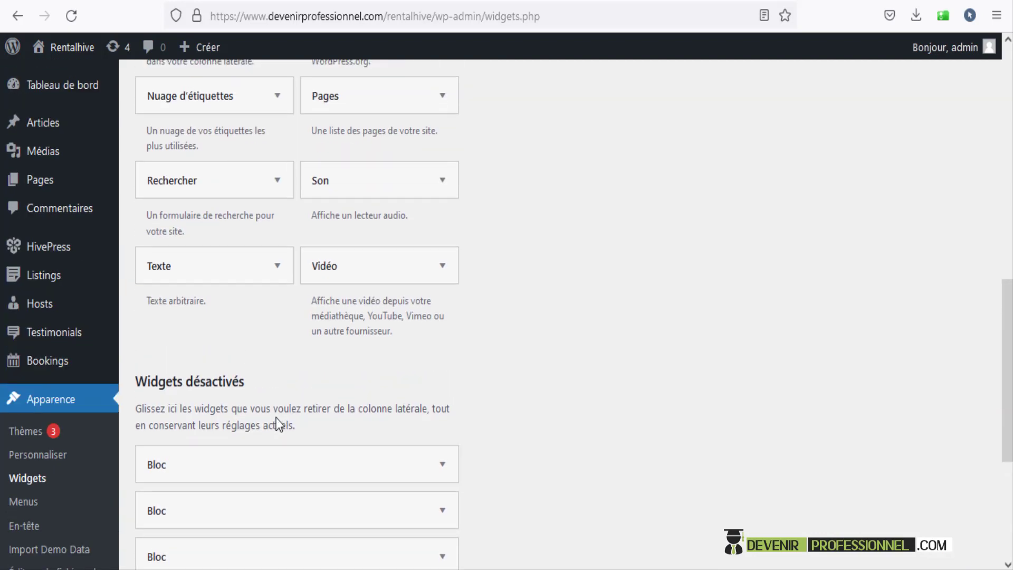
{"action": "left_click_drag", "start_coordinate": [229, 518], "coordinate": [832, 114]}
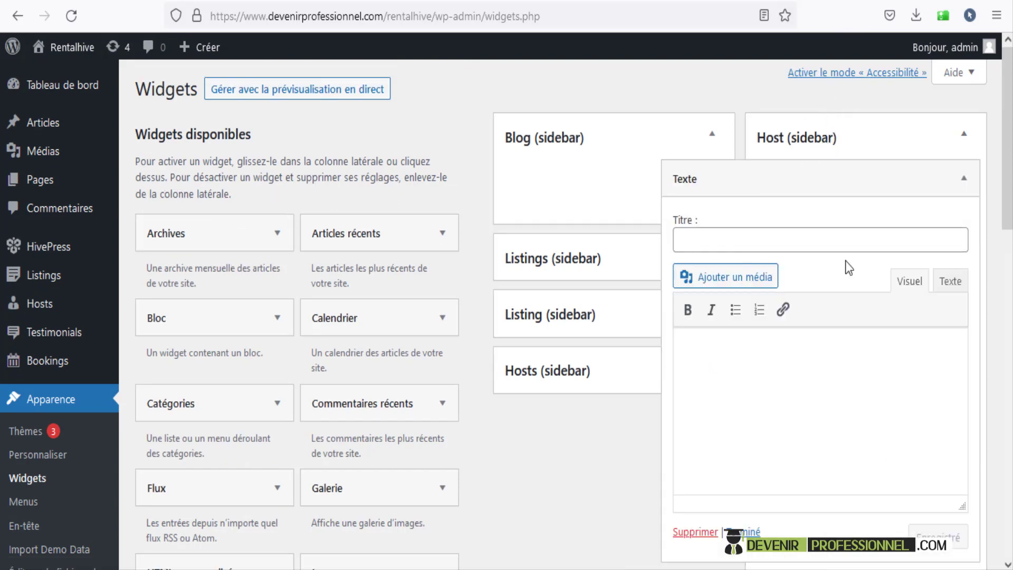
{"action": "left_click", "coordinate": [964, 179]}
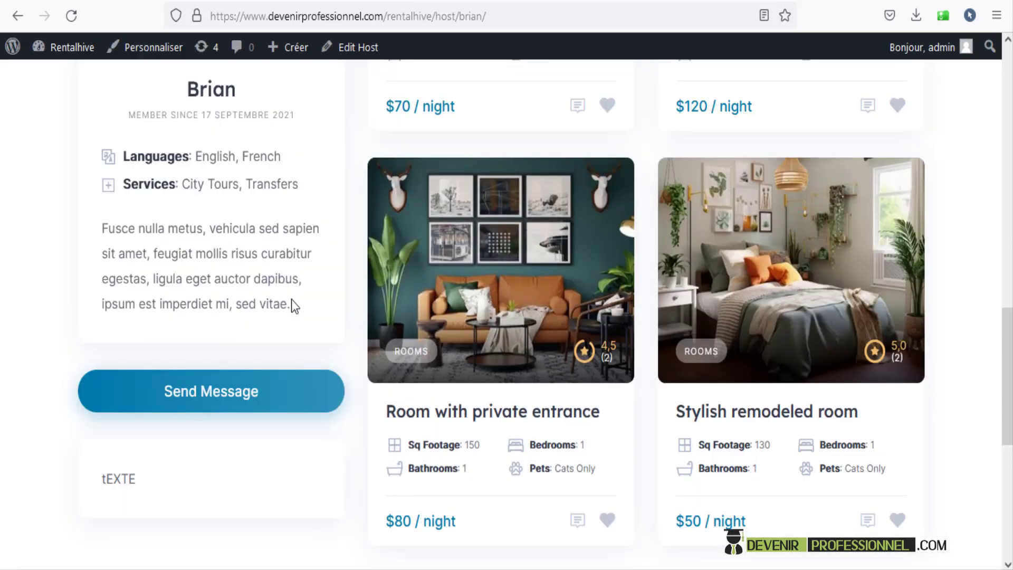
- Copy the host's description paragraph, starting with "Fusce nulla metus", from the live host page
{"action": "left_click_drag", "start_coordinate": [292, 304], "coordinate": [103, 236]}
{"action": "key", "text": "ctrl+c"}
{"action": "right_click", "coordinate": [128, 228]}
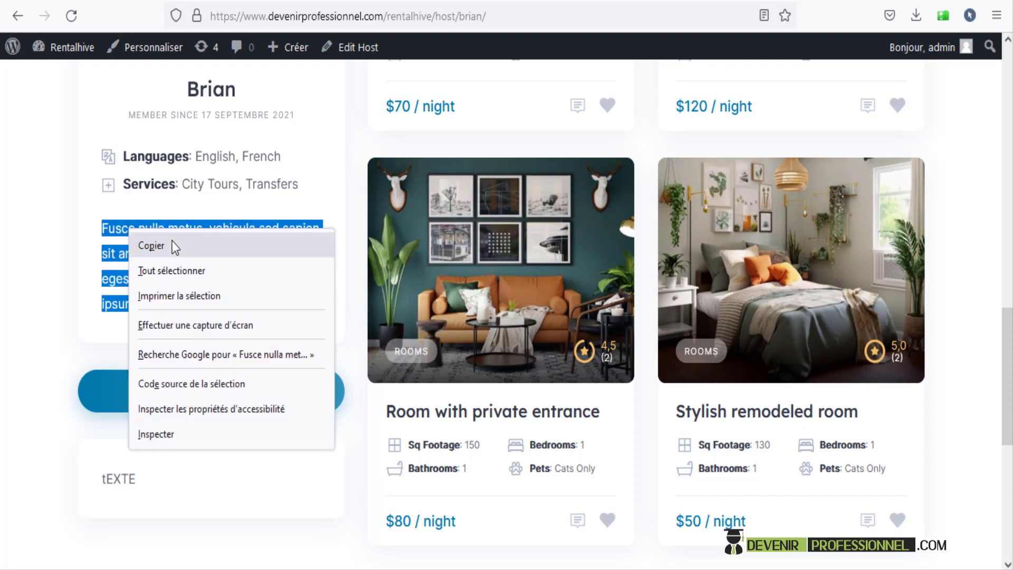
{"action": "left_click", "coordinate": [172, 242]}
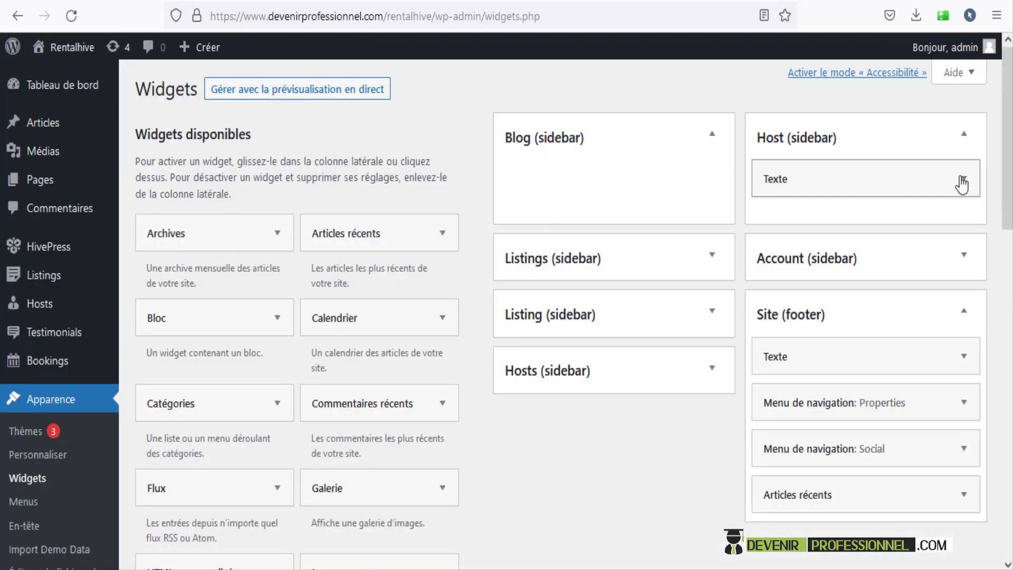
- Paste the copied paragraph into the Host (sidebar) Texte widget, title it Publicité and save the widget
{"action": "left_click", "coordinate": [962, 182]}
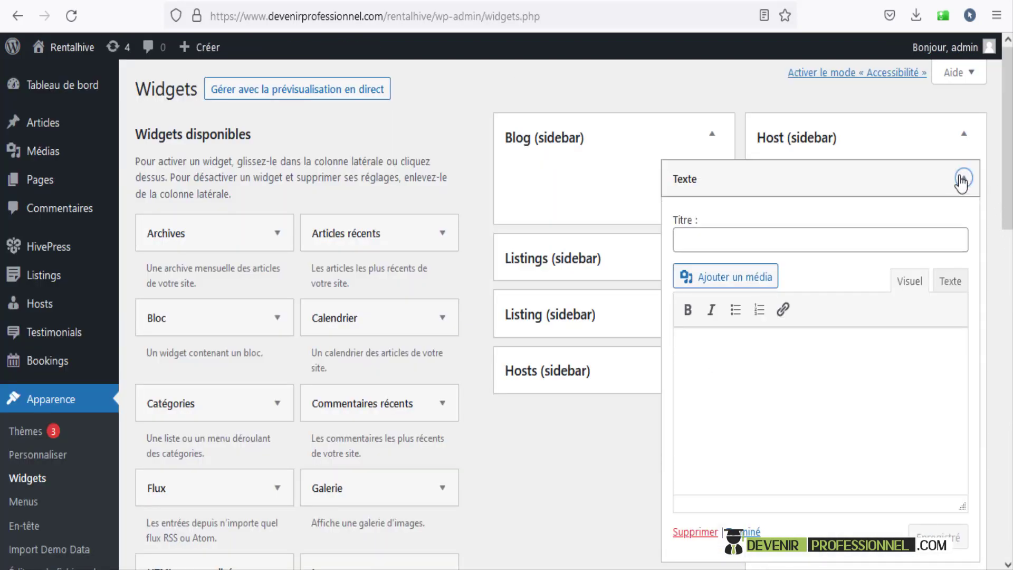
{"action": "right_click", "coordinate": [805, 389]}
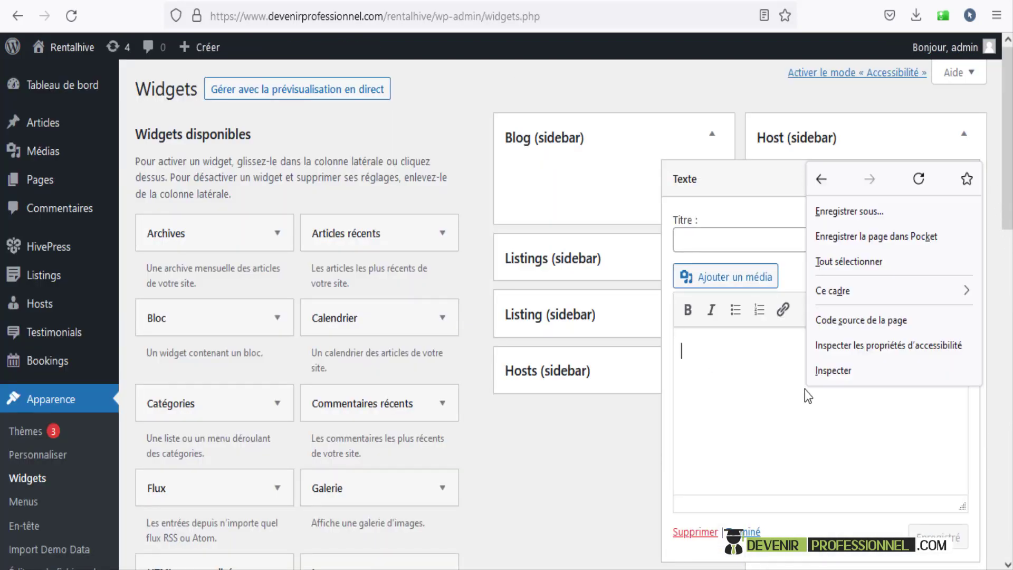
{"action": "left_click", "coordinate": [734, 388]}
{"action": "key", "text": "ctrl+v"}
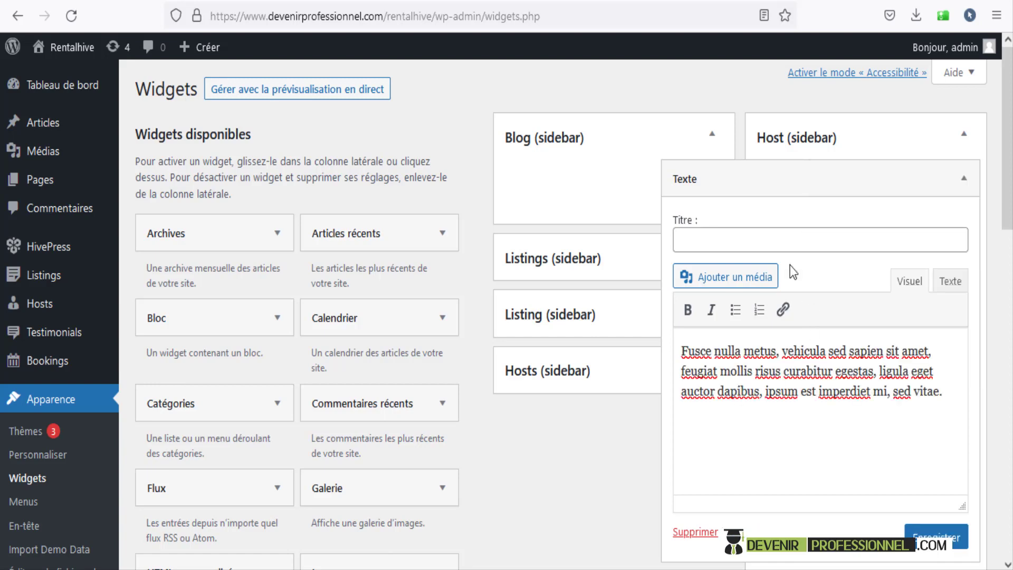
{"action": "left_click", "coordinate": [784, 240]}
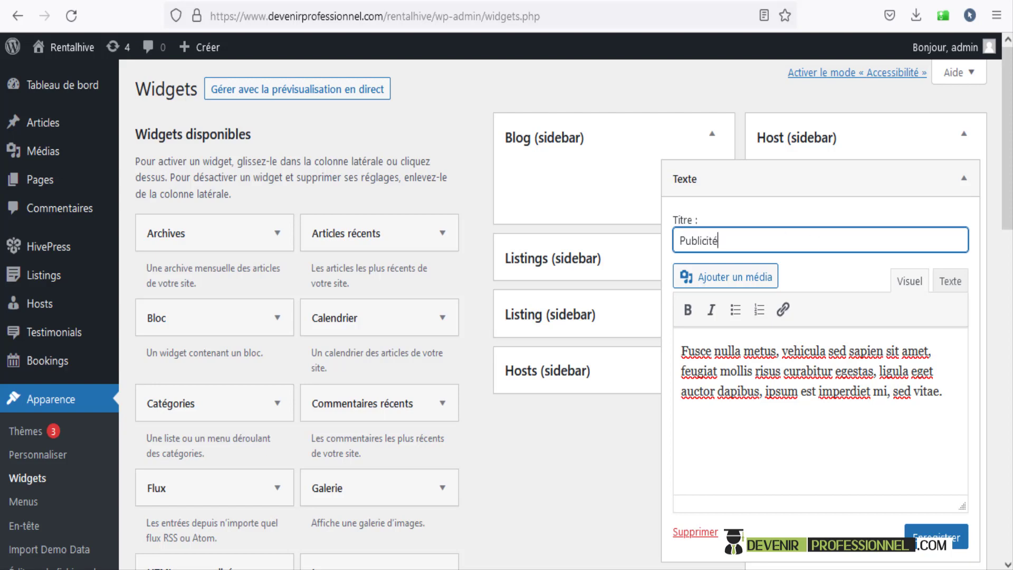
{"action": "left_click", "coordinate": [918, 545]}
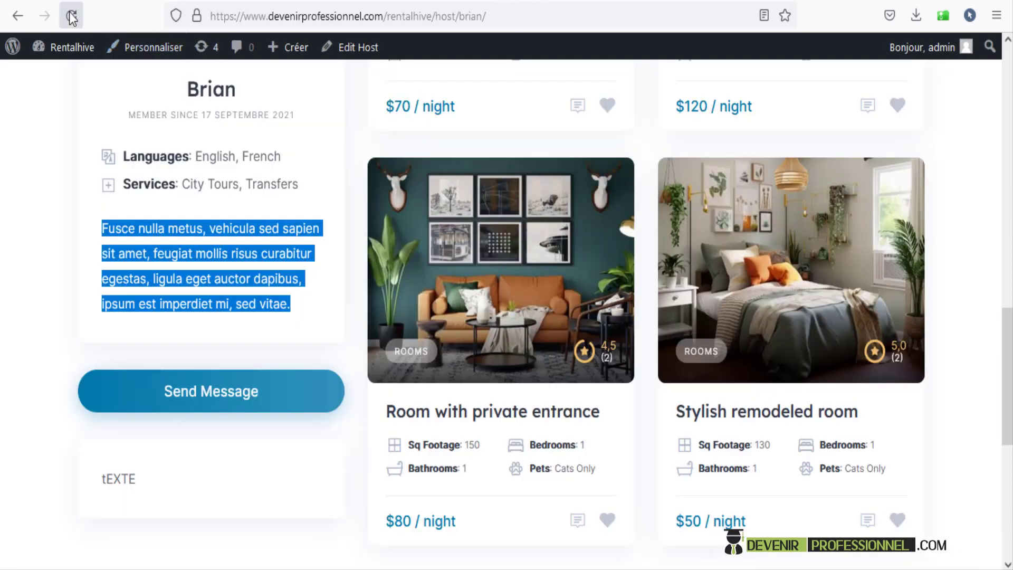
- Reload the live host page, examine the Publicité widget's title and text below the Send Message button, and return to the page header
{"action": "left_click", "coordinate": [71, 17]}
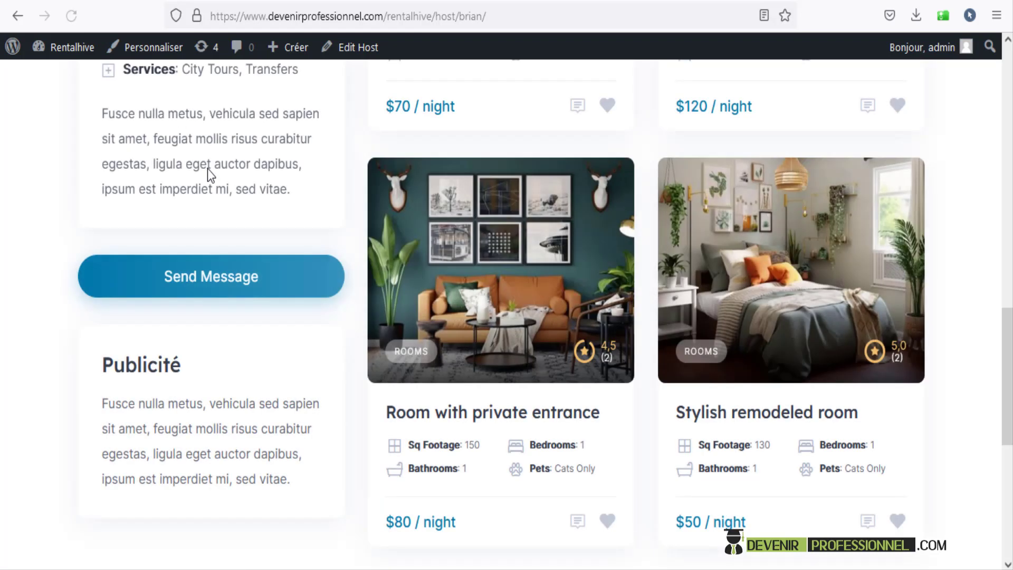
{"action": "left_click_drag", "start_coordinate": [111, 360], "coordinate": [220, 368]}
{"action": "left_click_drag", "start_coordinate": [285, 489], "coordinate": [89, 365]}
{"action": "left_click", "coordinate": [227, 423]}
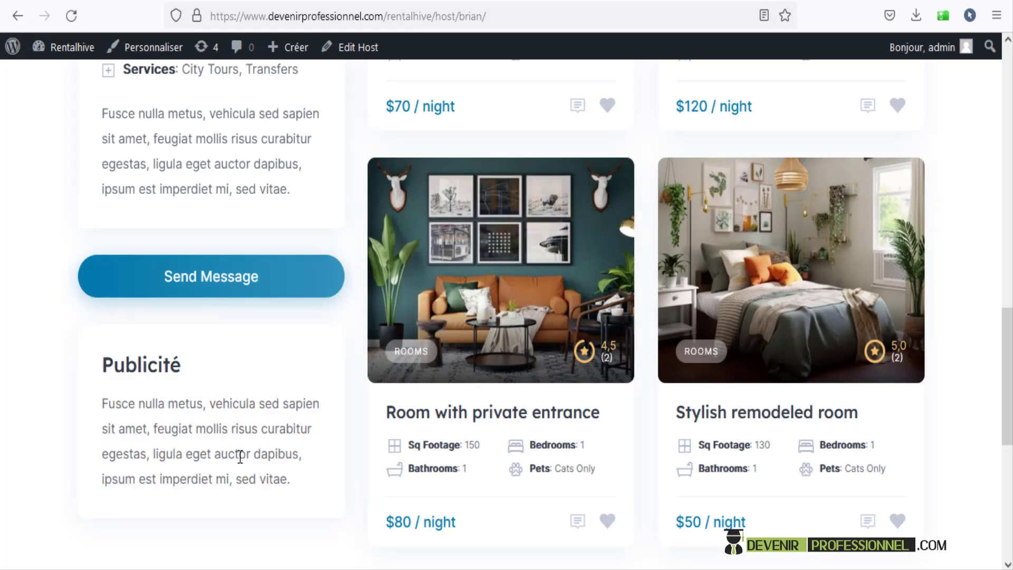
{"action": "left_click_drag", "start_coordinate": [299, 486], "coordinate": [93, 358]}
{"action": "left_click", "coordinate": [299, 486]}
{"action": "left_click_drag", "start_coordinate": [300, 486], "coordinate": [99, 361]}
{"action": "left_click_drag", "start_coordinate": [1008, 370], "coordinate": [1008, 19]}
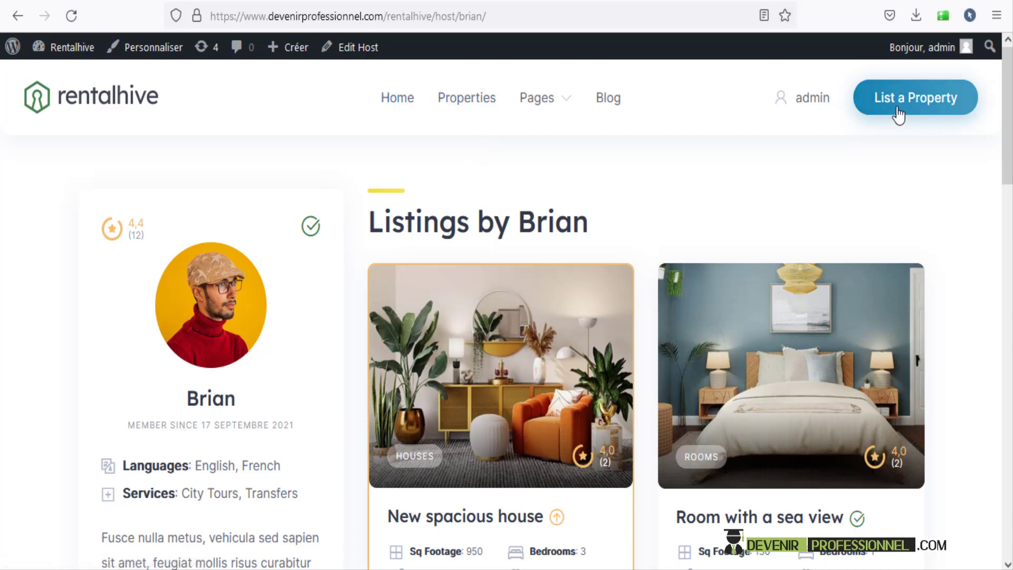
- Open the New spacious house listing from the host's page and review its details, booking box, related listings and footer
{"action": "scroll", "coordinate": [543, 314], "scroll_direction": "down", "scroll_amount": 3}
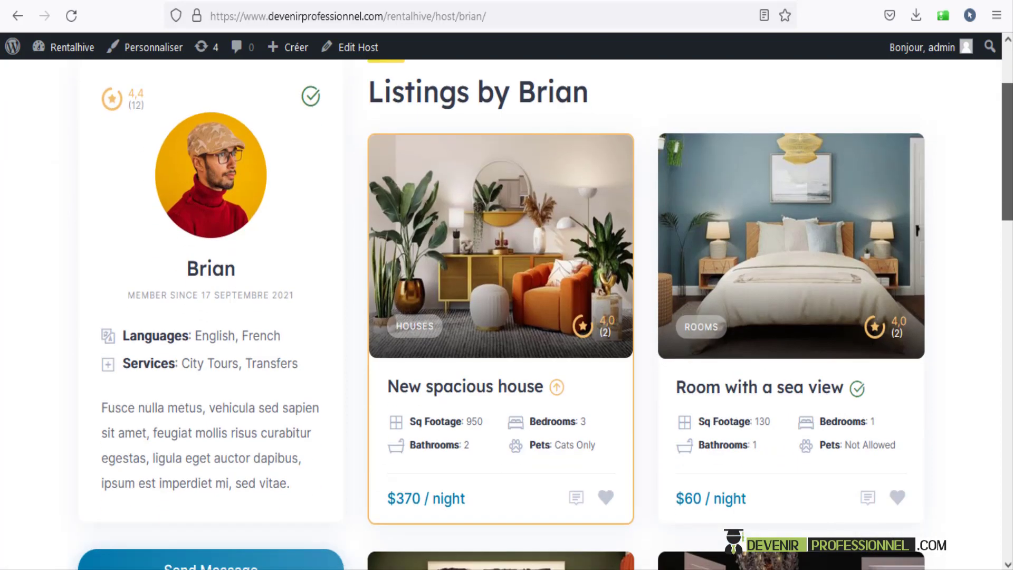
{"action": "scroll", "coordinate": [543, 314], "scroll_direction": "up", "scroll_amount": 3}
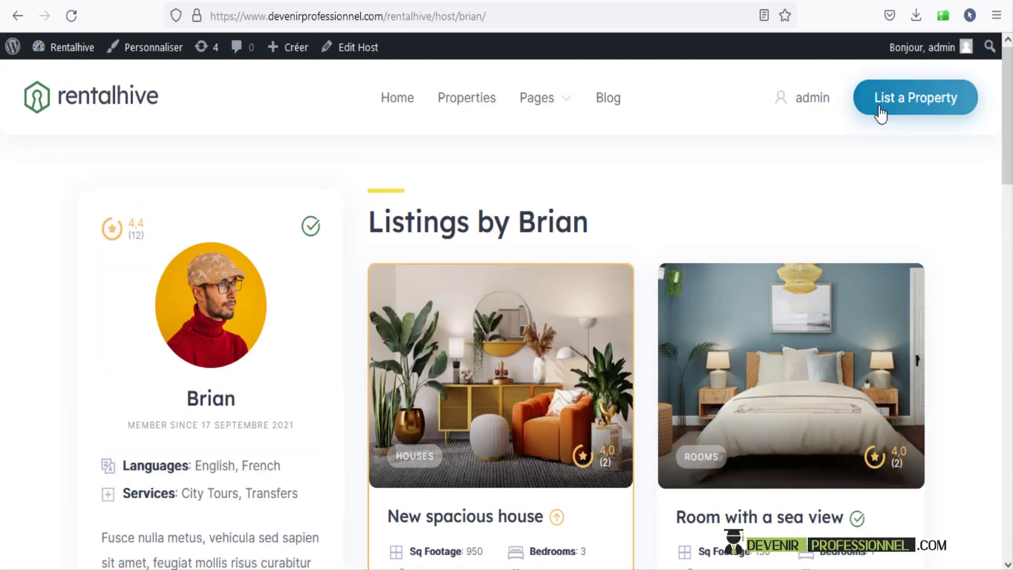
{"action": "scroll", "coordinate": [489, 173], "scroll_direction": "down", "scroll_amount": 6}
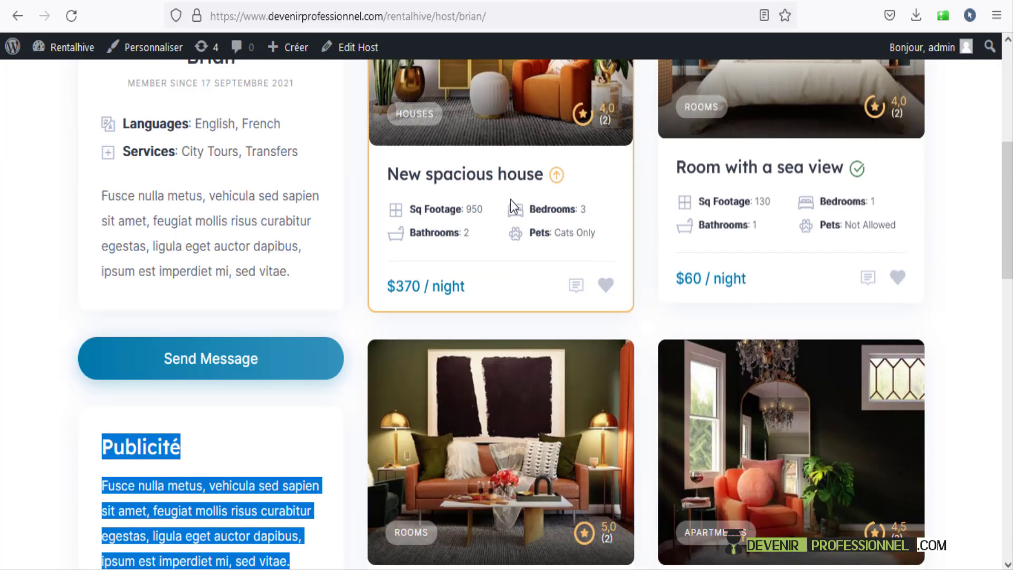
{"action": "left_click", "coordinate": [488, 174]}
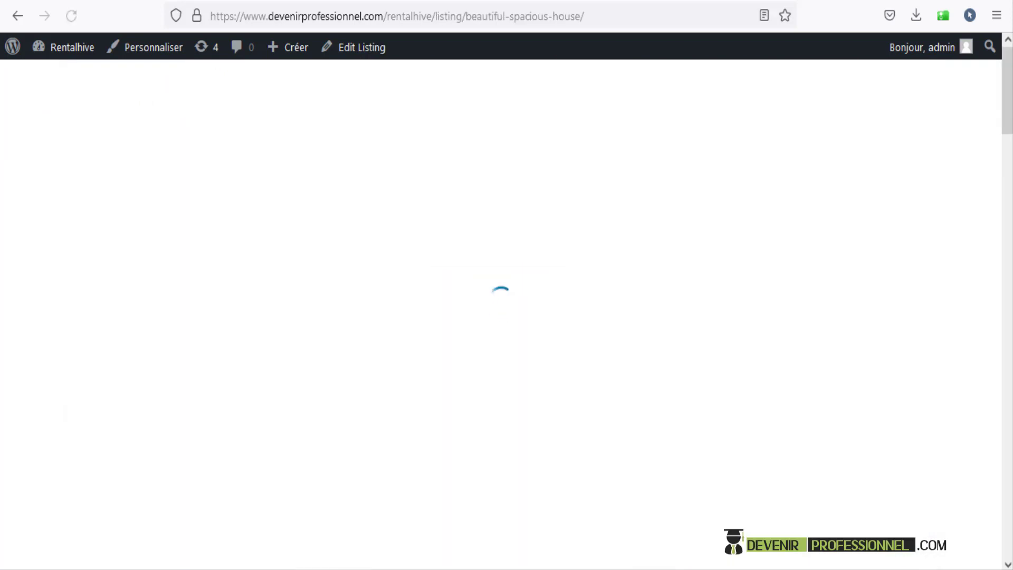
{"action": "mouse_move", "coordinate": [1010, 105]}
{"action": "left_mouse_down"}
{"action": "mouse_move", "coordinate": [1012, 142]}
{"action": "mouse_move", "coordinate": [1010, 122]}
{"action": "left_mouse_up"}
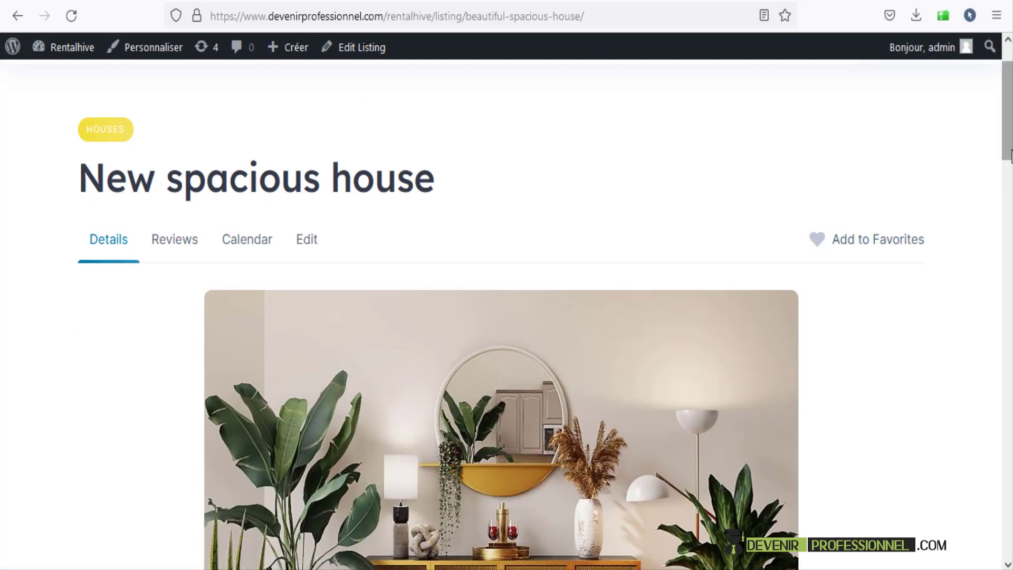
{"action": "left_click_drag", "start_coordinate": [1012, 151], "coordinate": [1008, 521]}
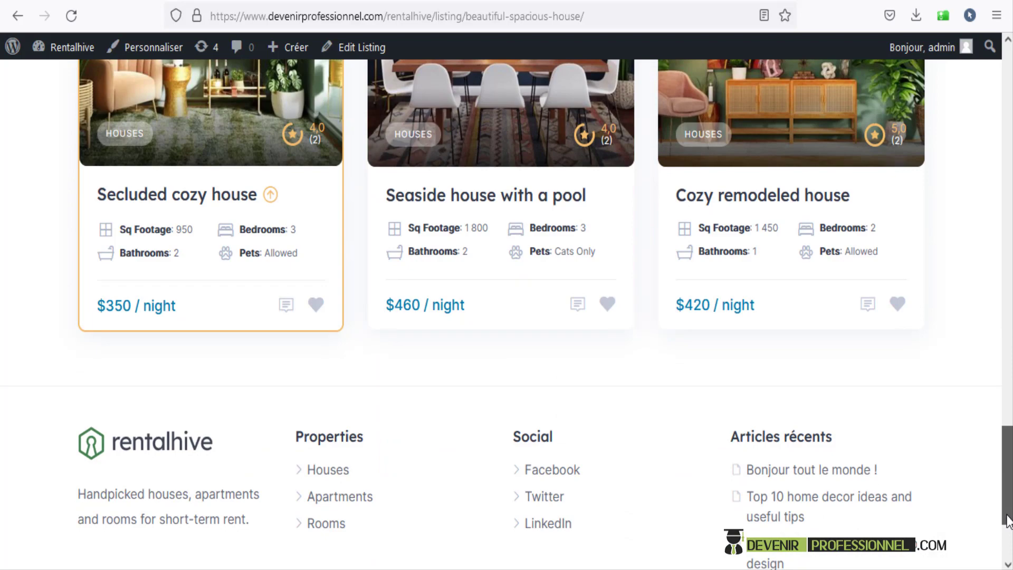
{"action": "left_click_drag", "start_coordinate": [1008, 520], "coordinate": [1002, 558]}
{"action": "scroll", "coordinate": [437, 215], "scroll_direction": "up", "scroll_amount": 10}
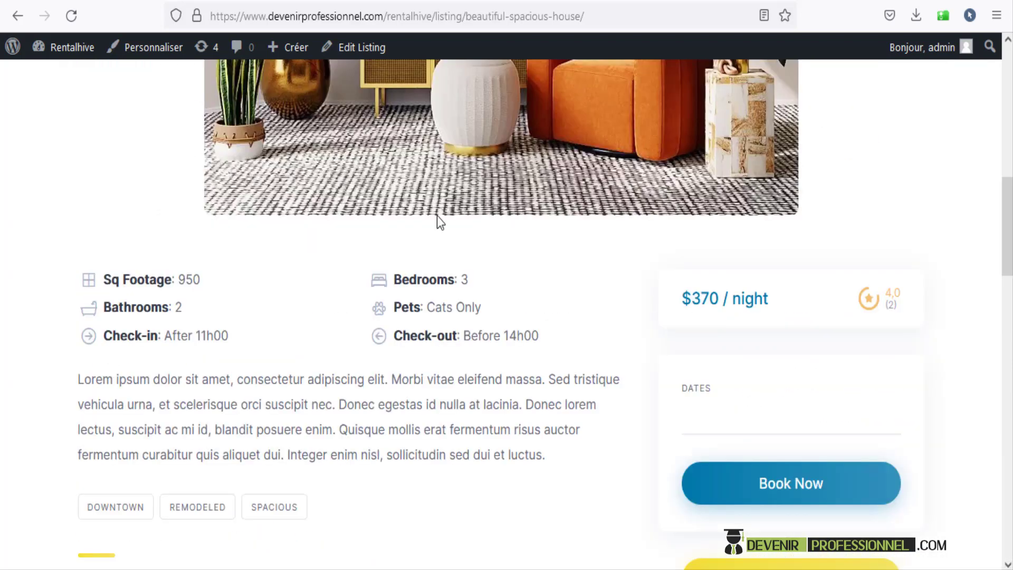
{"action": "left_click_drag", "start_coordinate": [1007, 227], "coordinate": [1008, 102]}
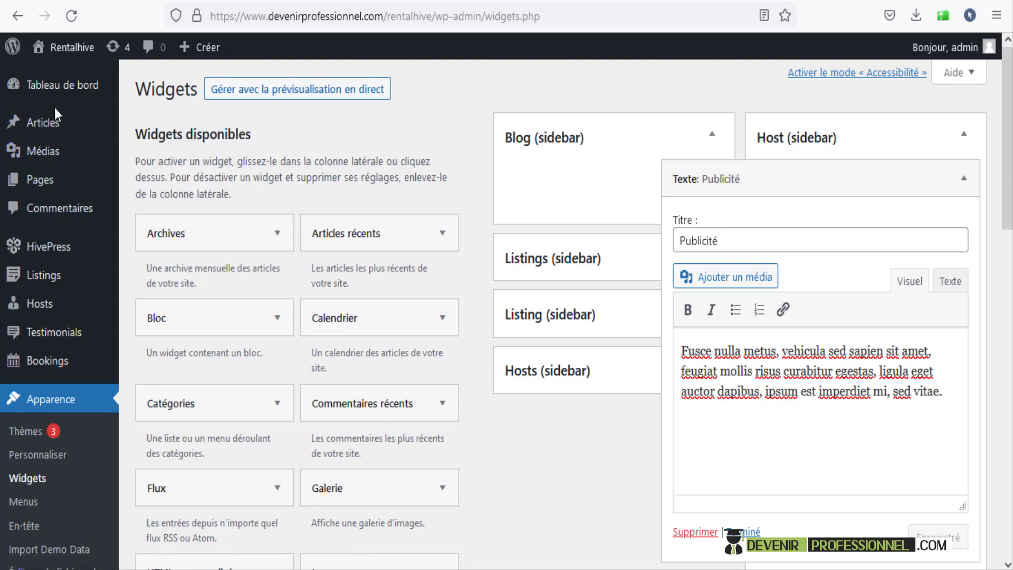
- Leave the Widgets settings for the installed Extensions list and open the page for adding new extensions
{"action": "scroll", "coordinate": [48, 369], "scroll_direction": "down", "scroll_amount": 2}
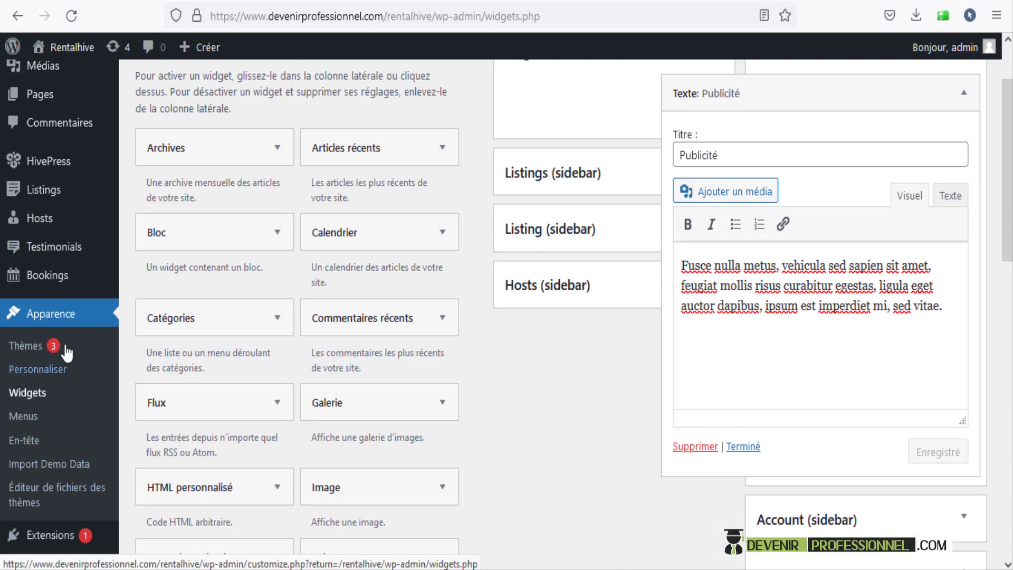
{"action": "left_click", "coordinate": [60, 536]}
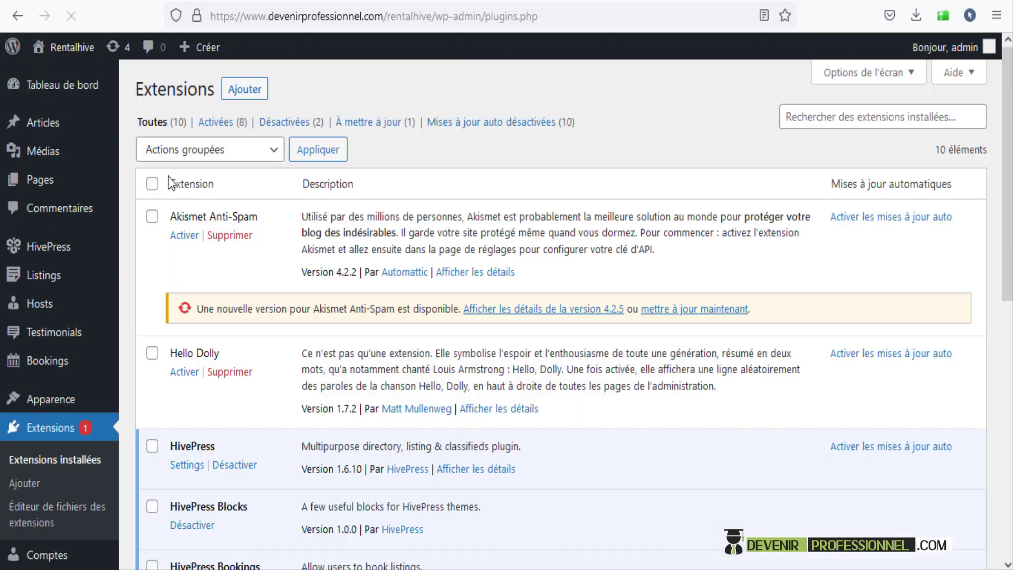
{"action": "left_click", "coordinate": [251, 93]}
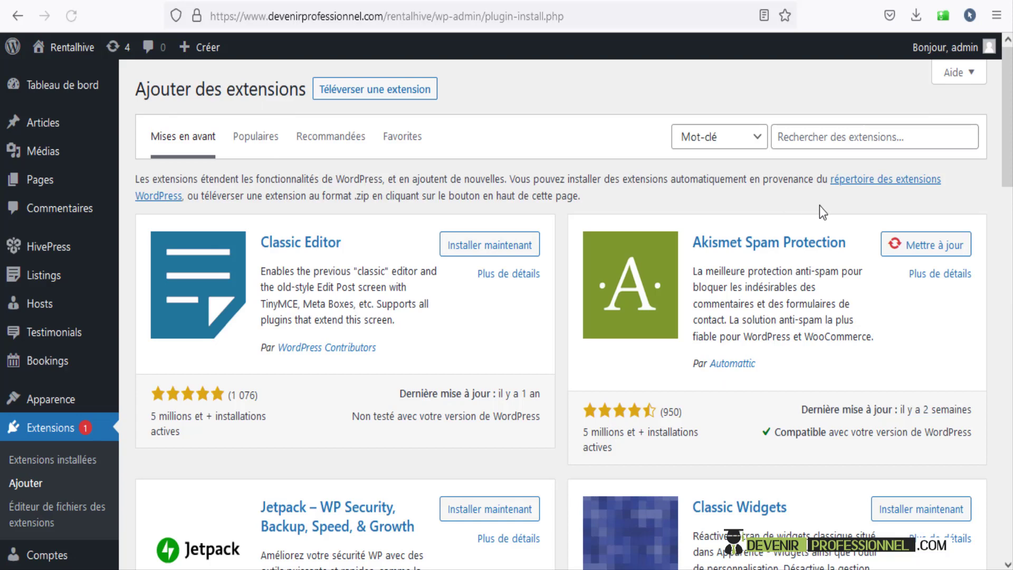
- Search the extension directory for loco translate, then install and activate the Loco Translate extension
{"action": "left_click", "coordinate": [816, 133]}
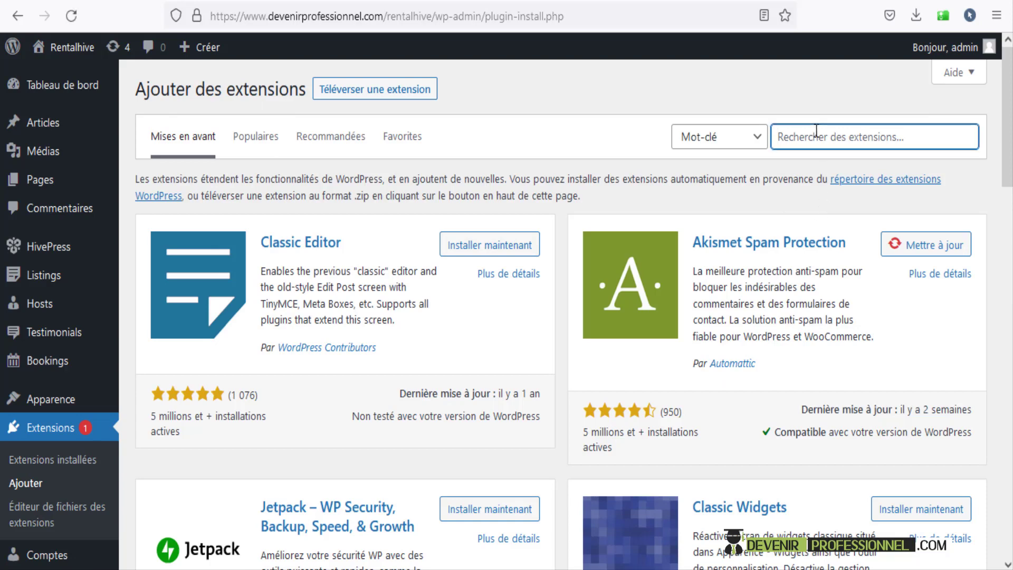
{"action": "type", "text": "loco"}
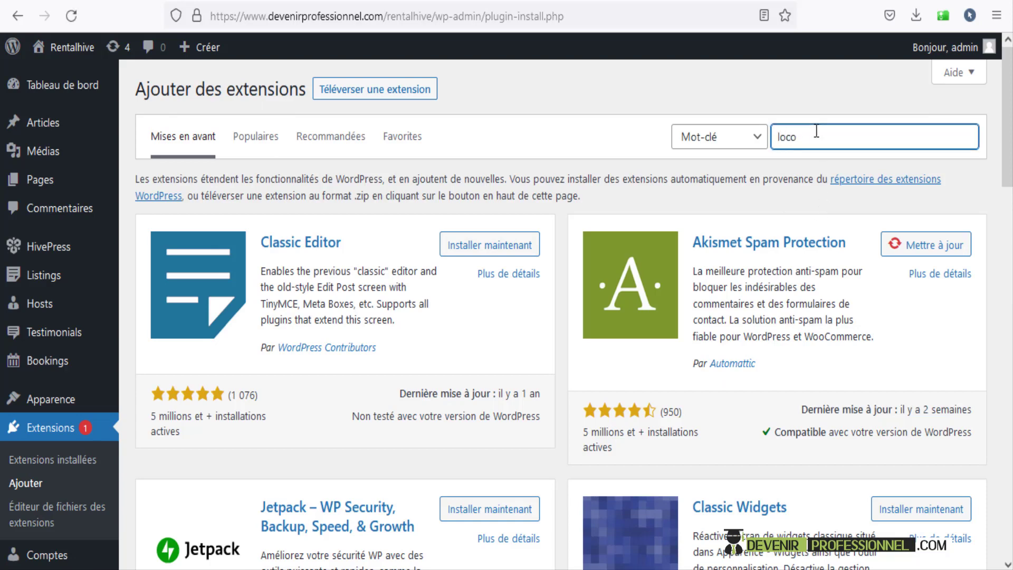
{"action": "type", "text": " translate"}
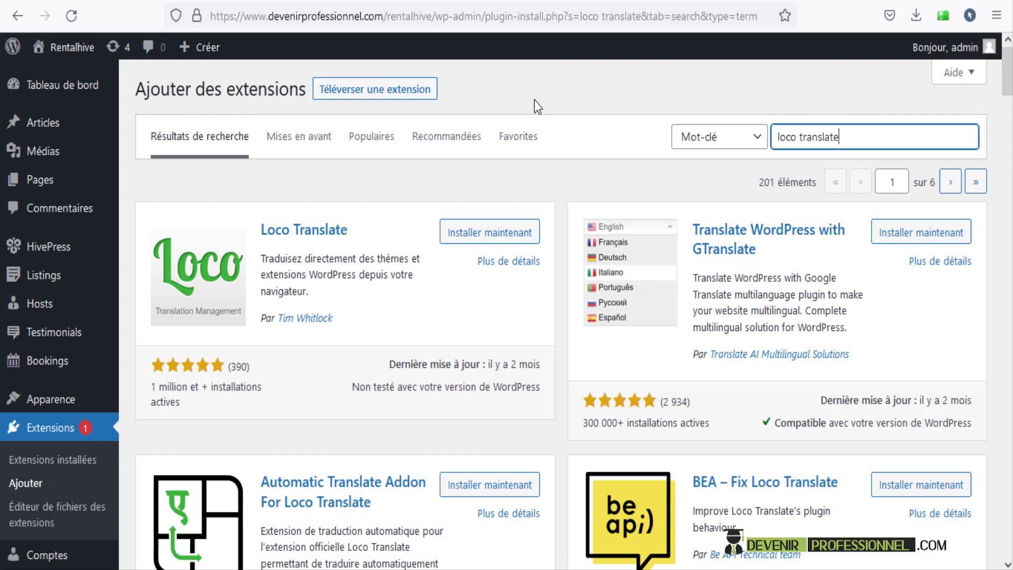
{"action": "left_click", "coordinate": [466, 241]}
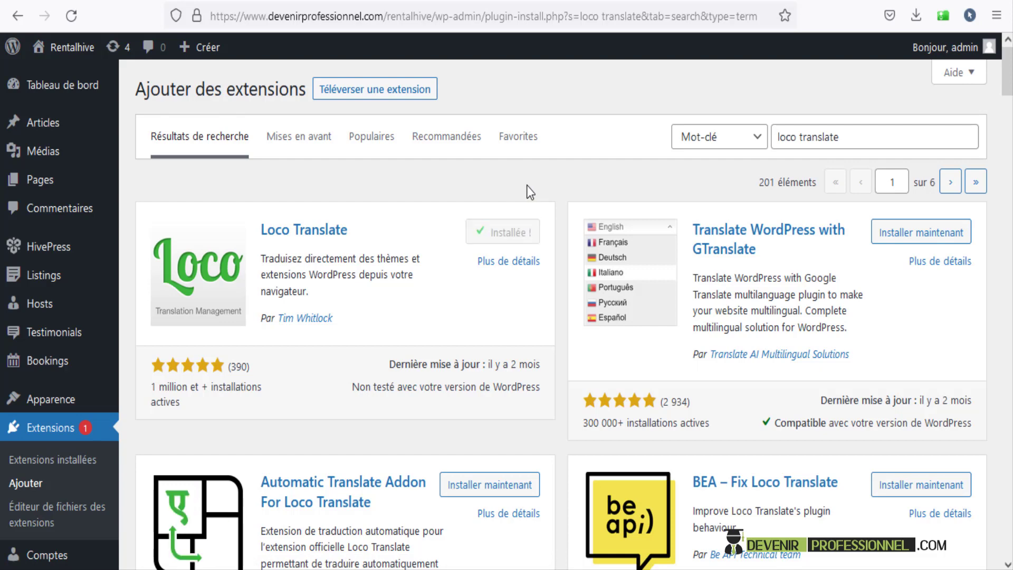
{"action": "left_click", "coordinate": [526, 233]}
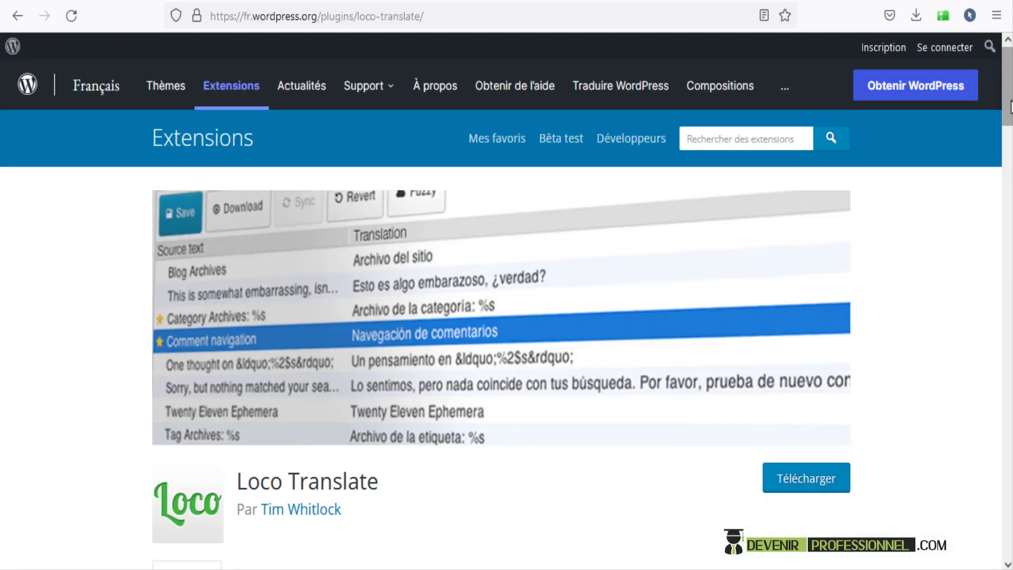
- Review the Loco Translate description and version details on its WordPress.org page
{"action": "left_click_drag", "start_coordinate": [1010, 105], "coordinate": [1010, 170]}
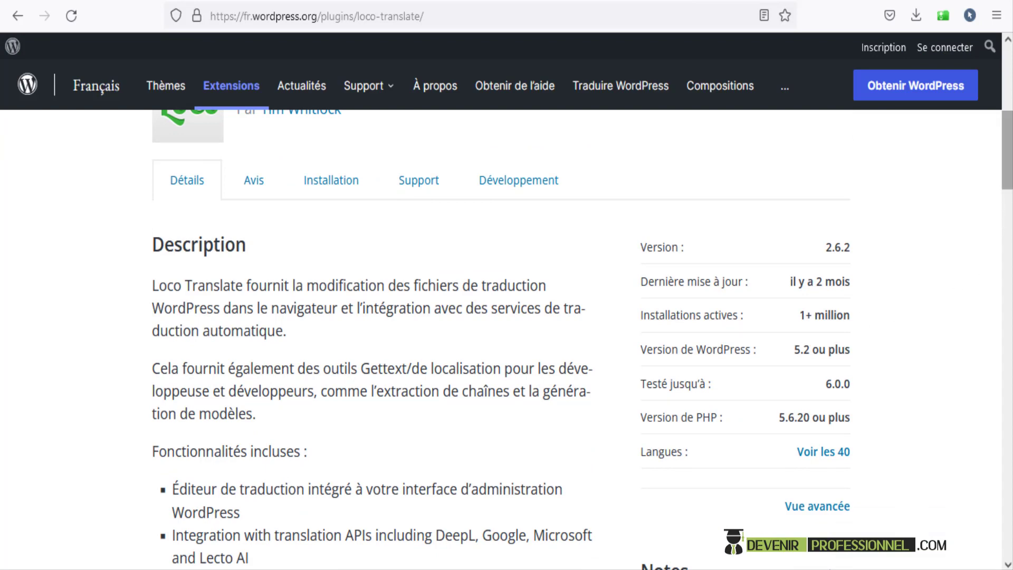
{"action": "scroll", "coordinate": [582, 337], "scroll_direction": "up", "scroll_amount": 2}
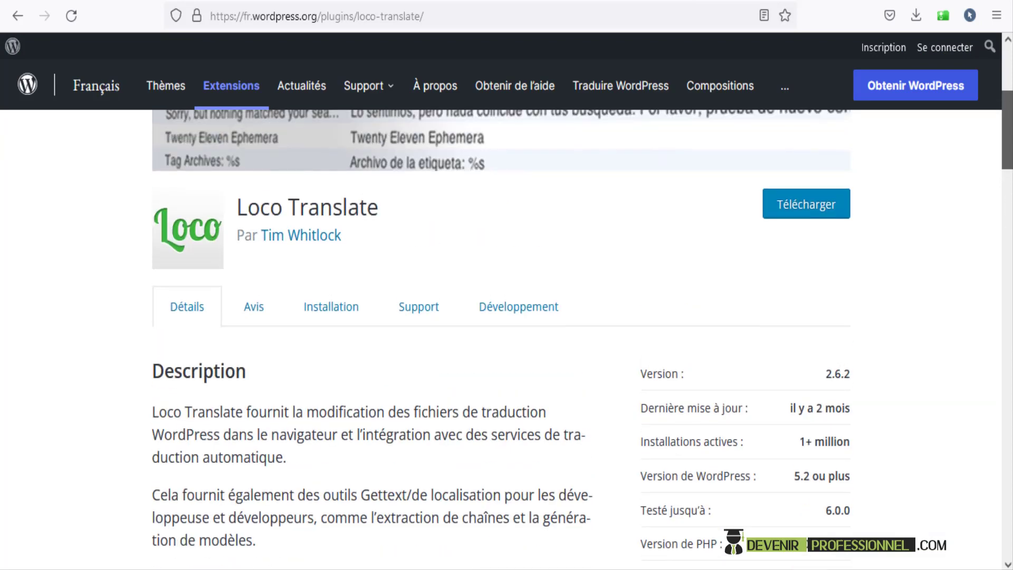
{"action": "scroll", "coordinate": [502, 338], "scroll_direction": "up", "scroll_amount": 4}
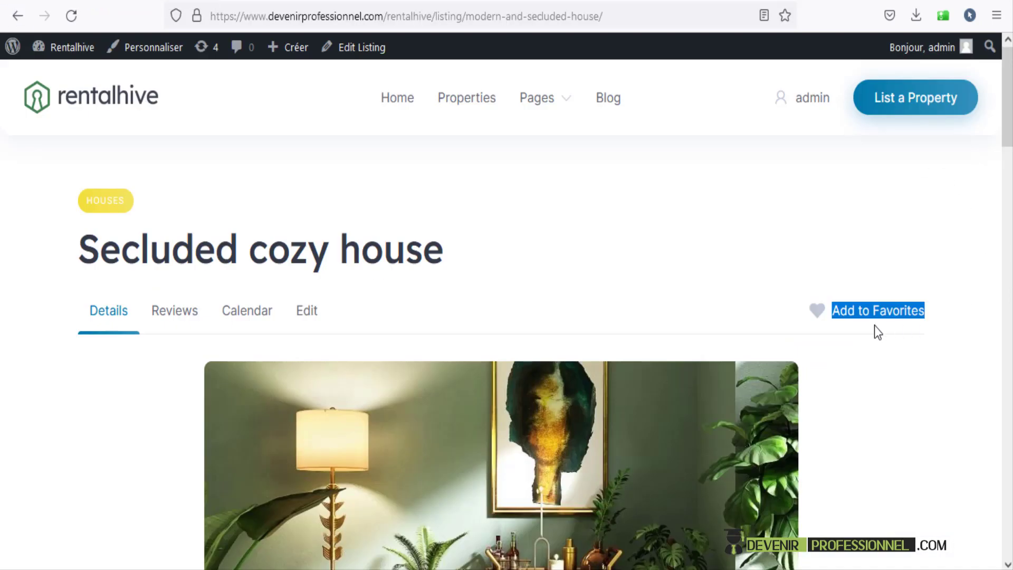
- Start a new French (France) translation of the HivePress Favorites extension in Loco Translate, keeping the custom file location
{"action": "left_click", "coordinate": [875, 324]}
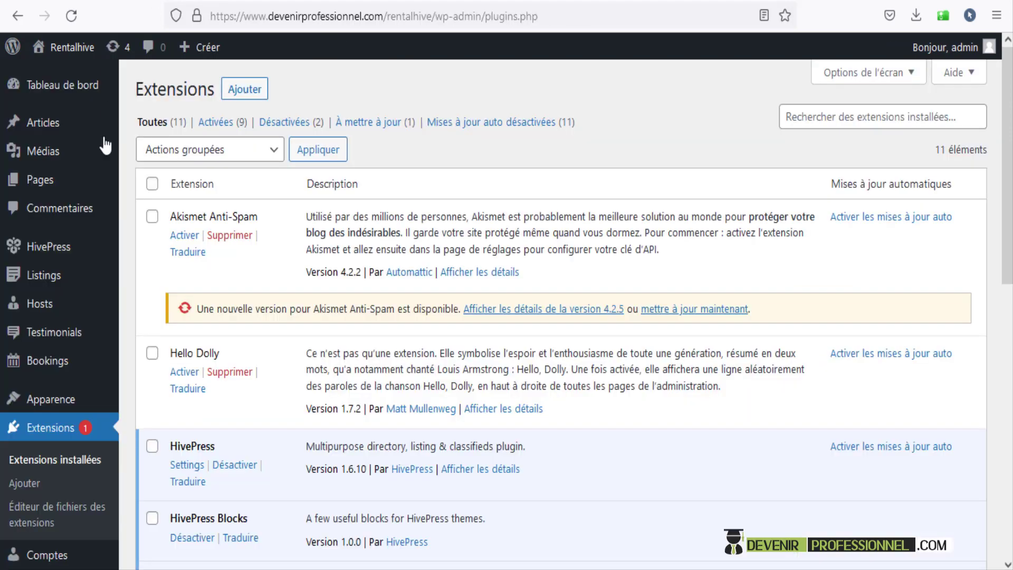
{"action": "scroll", "coordinate": [100, 146], "scroll_direction": "down", "scroll_amount": 5}
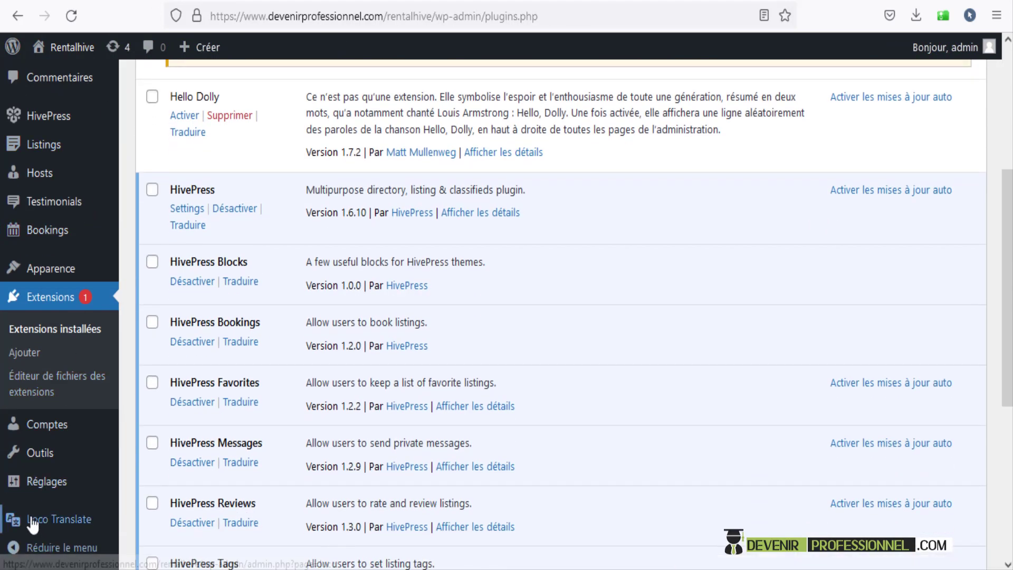
{"action": "mouse_move", "coordinate": [33, 522]}
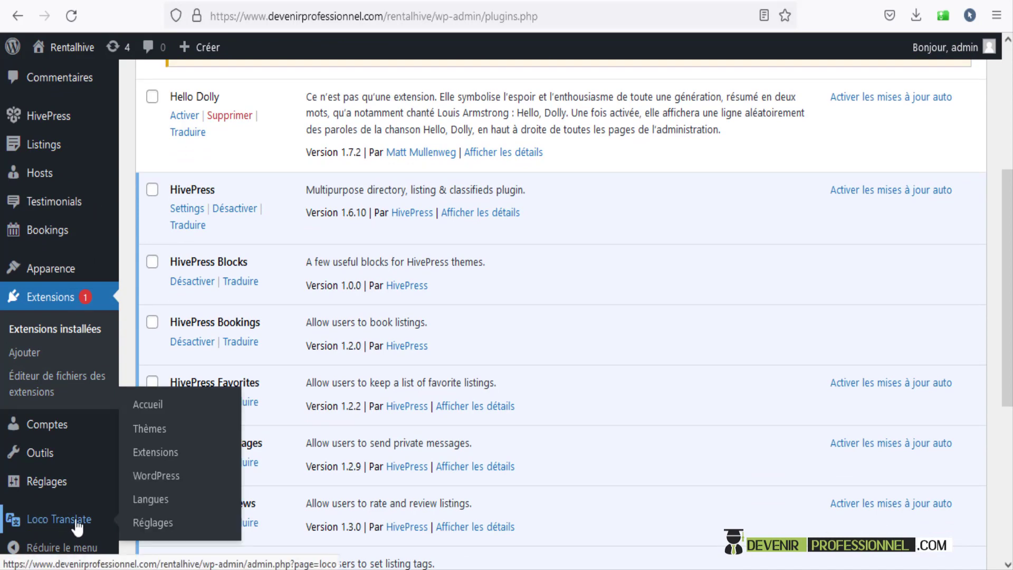
{"action": "left_click", "coordinate": [158, 457]}
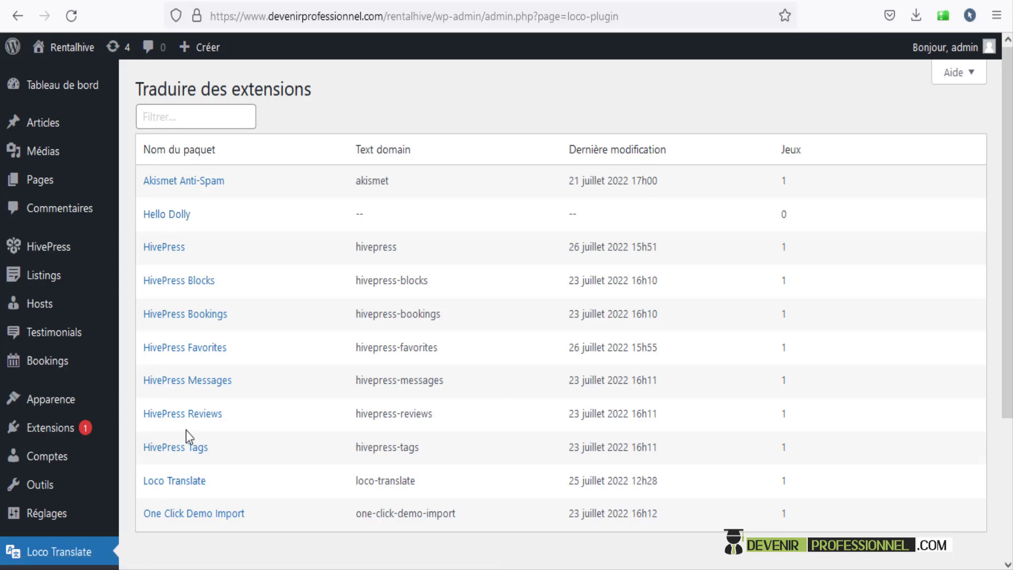
{"action": "left_click", "coordinate": [196, 353]}
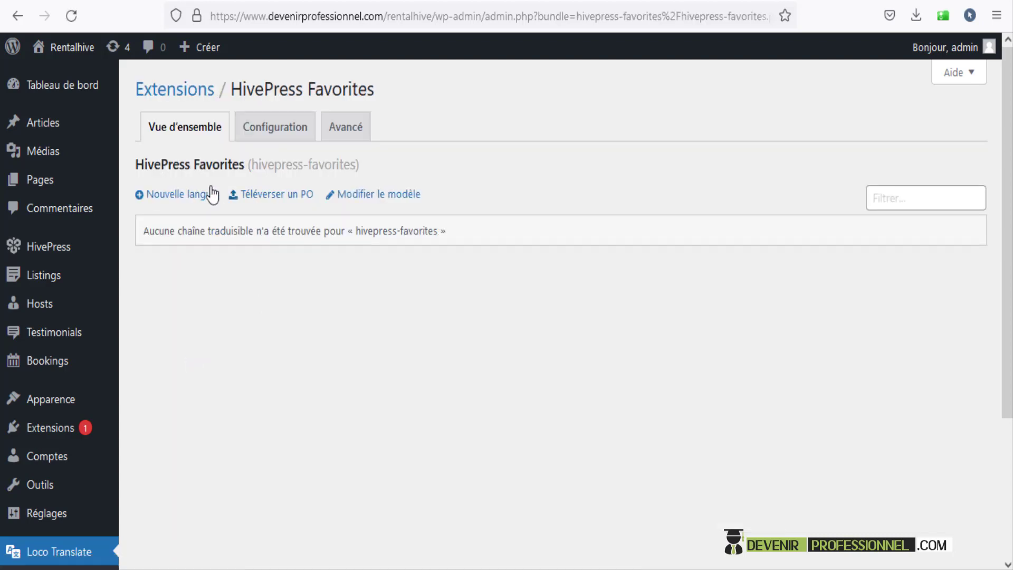
{"action": "left_click", "coordinate": [190, 195]}
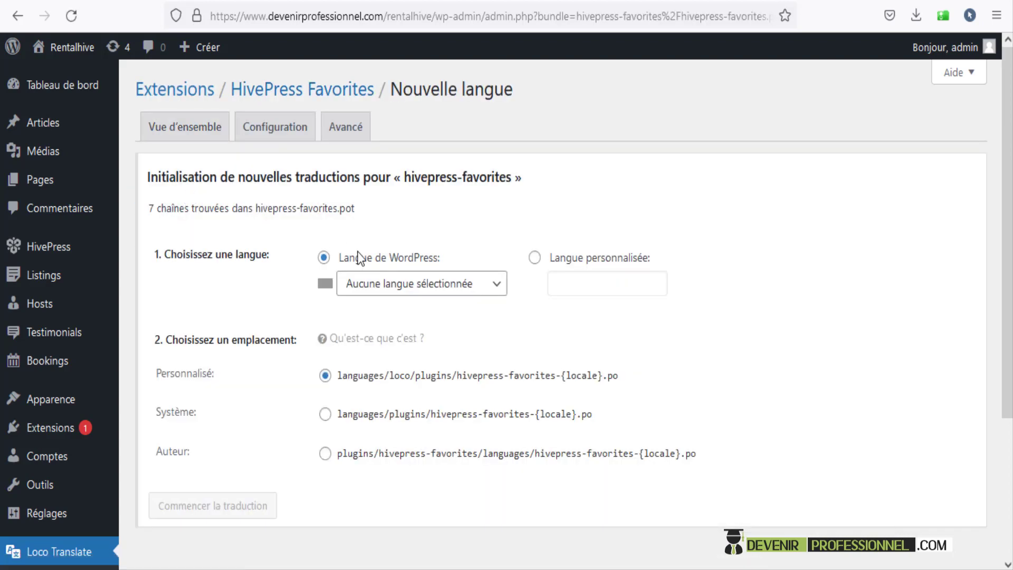
{"action": "left_click", "coordinate": [393, 285]}
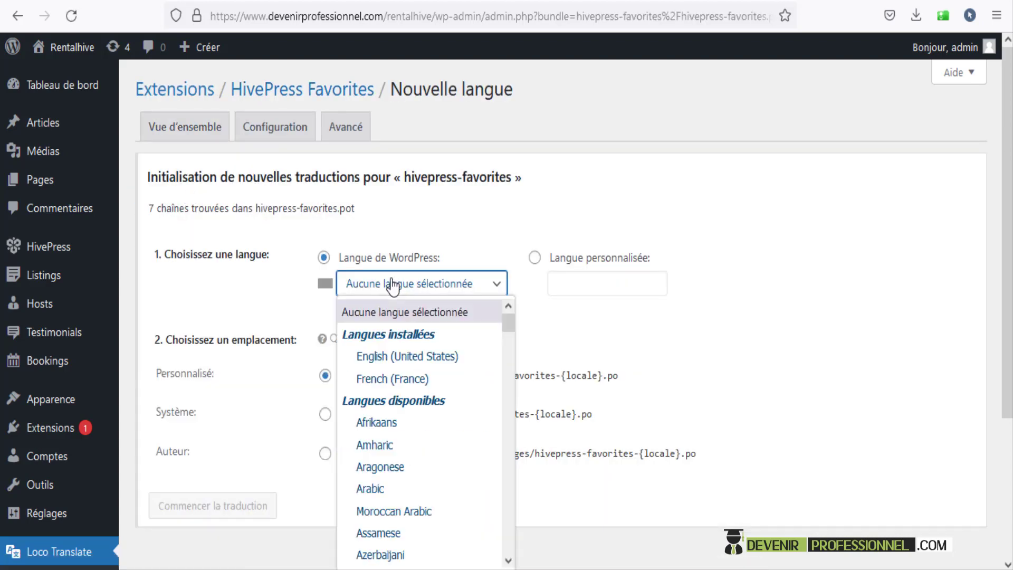
{"action": "left_click", "coordinate": [407, 384]}
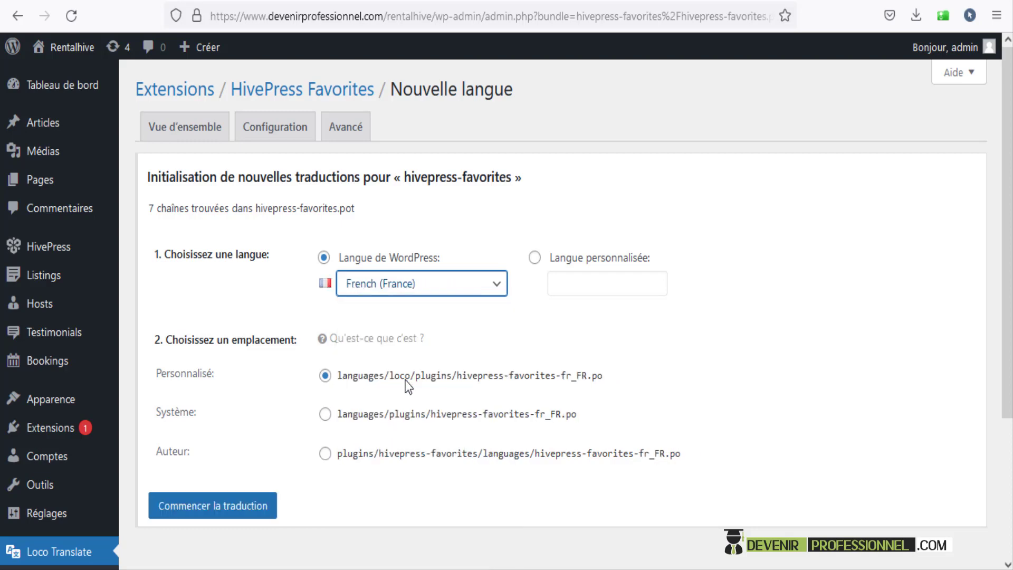
{"action": "left_click", "coordinate": [224, 520]}
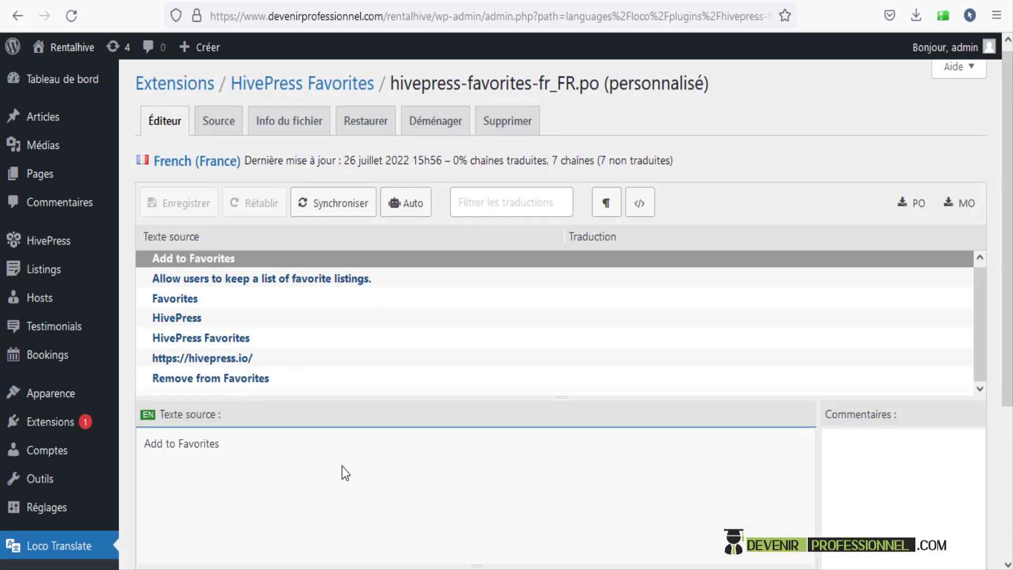
- Translate the source string Add to Favorites as "Ajouter aux Favoris" and save the translation file
{"action": "scroll", "coordinate": [342, 466], "scroll_direction": "down", "scroll_amount": 4}
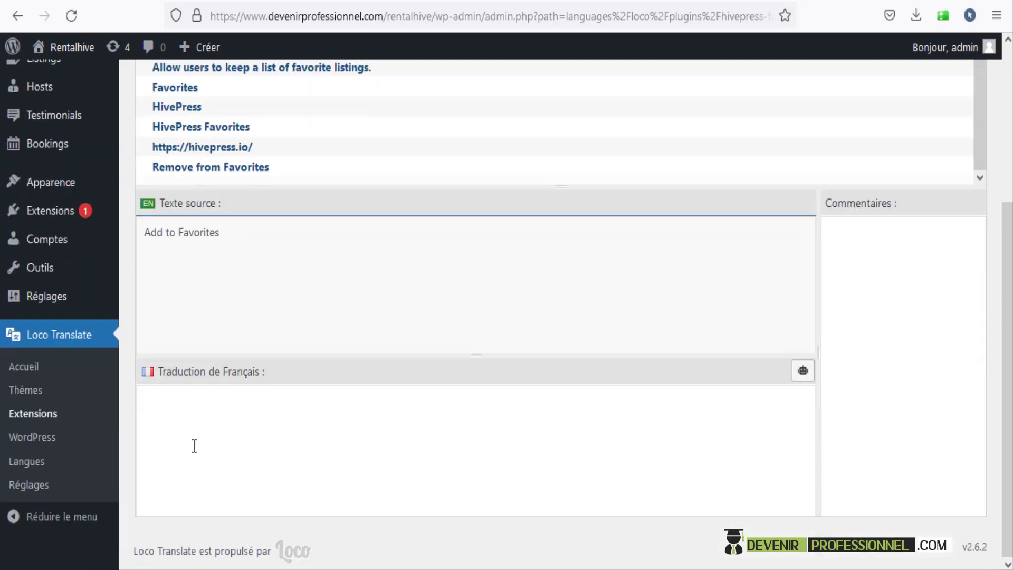
{"action": "left_click", "coordinate": [199, 413]}
{"action": "right_click", "coordinate": [202, 407]}
{"action": "left_click", "coordinate": [260, 232]}
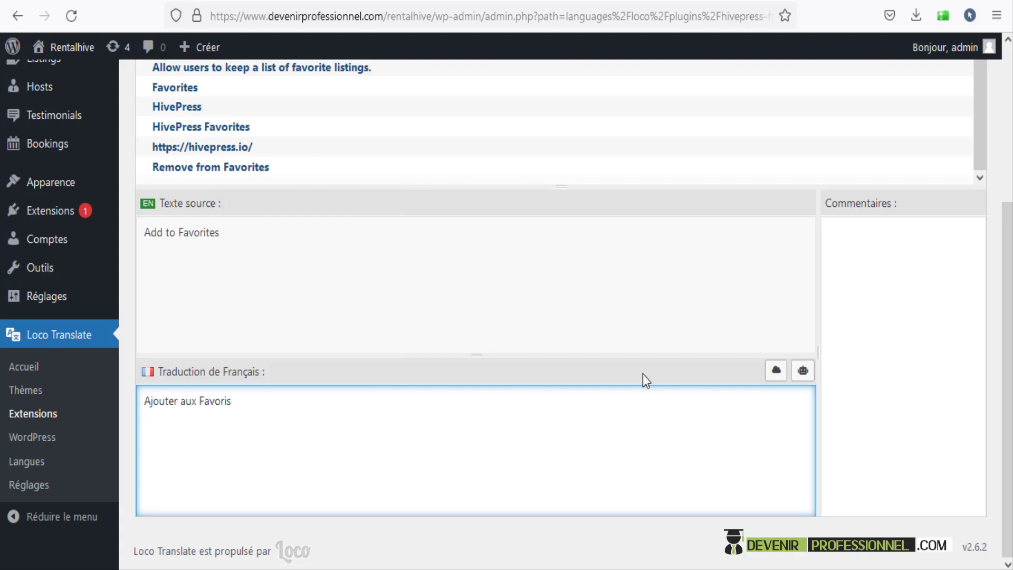
{"action": "scroll", "coordinate": [644, 375], "scroll_direction": "up", "scroll_amount": 4}
{"action": "left_click", "coordinate": [197, 211]}
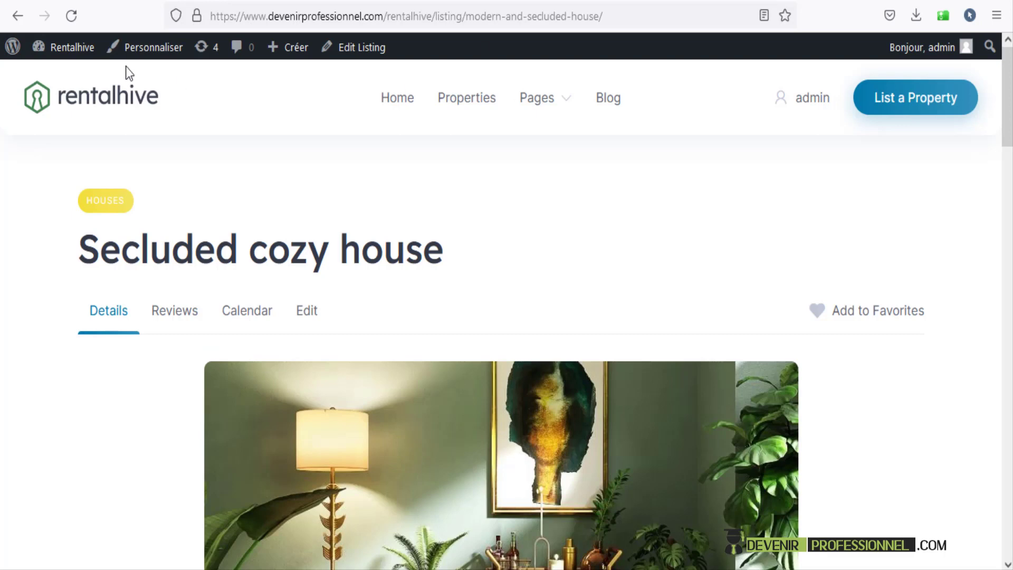
- Reload the Secluded cozy house listing, check its favorites label, and review the remaining page text down to the footer
{"action": "left_click", "coordinate": [70, 26]}
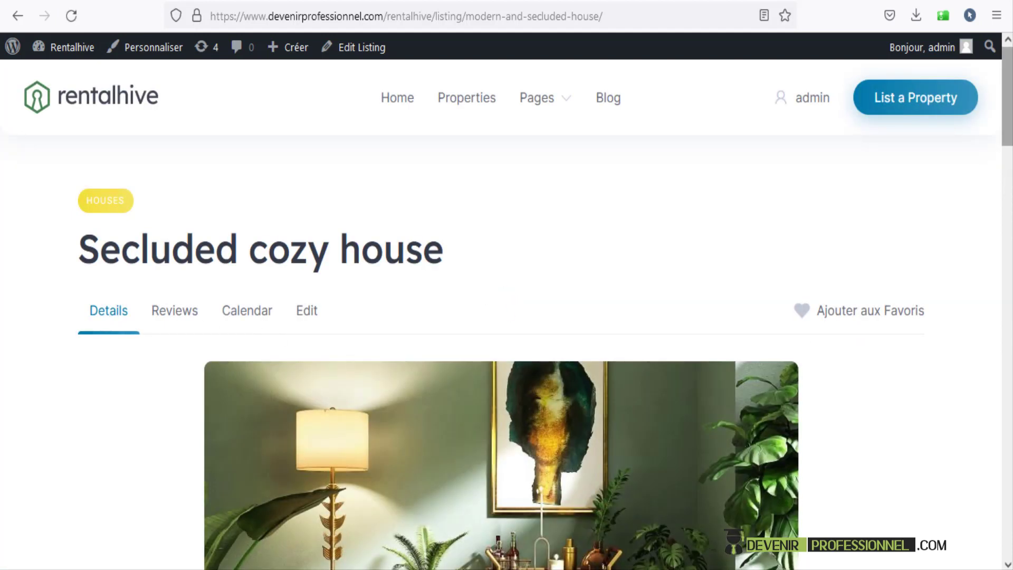
{"action": "scroll", "coordinate": [973, 149], "scroll_direction": "down", "scroll_amount": 4}
{"action": "scroll", "coordinate": [973, 149], "scroll_direction": "up", "scroll_amount": 4}
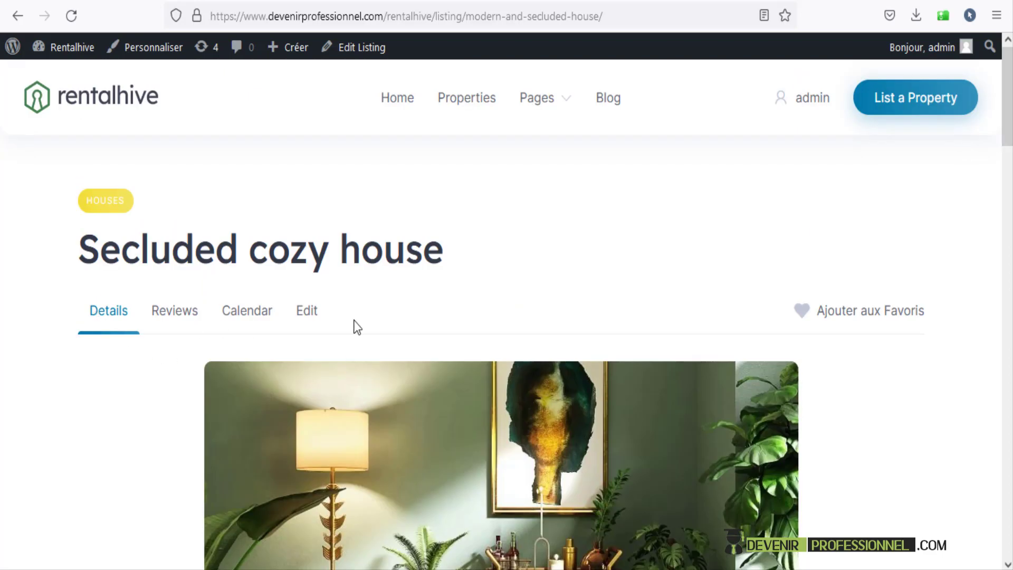
{"action": "scroll", "coordinate": [1006, 95], "scroll_direction": "down", "scroll_amount": 10}
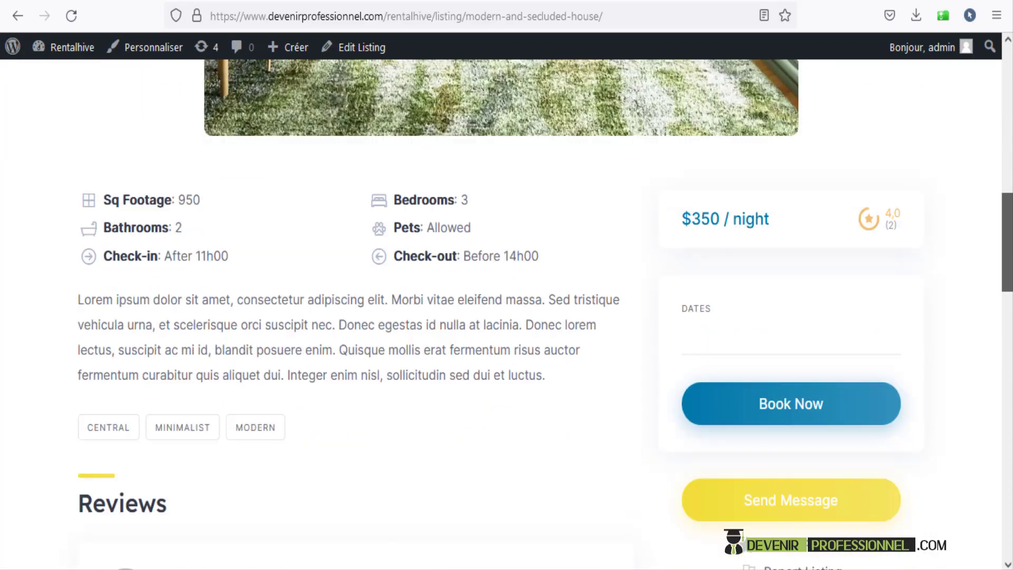
{"action": "scroll", "coordinate": [780, 246], "scroll_direction": "down", "scroll_amount": 6}
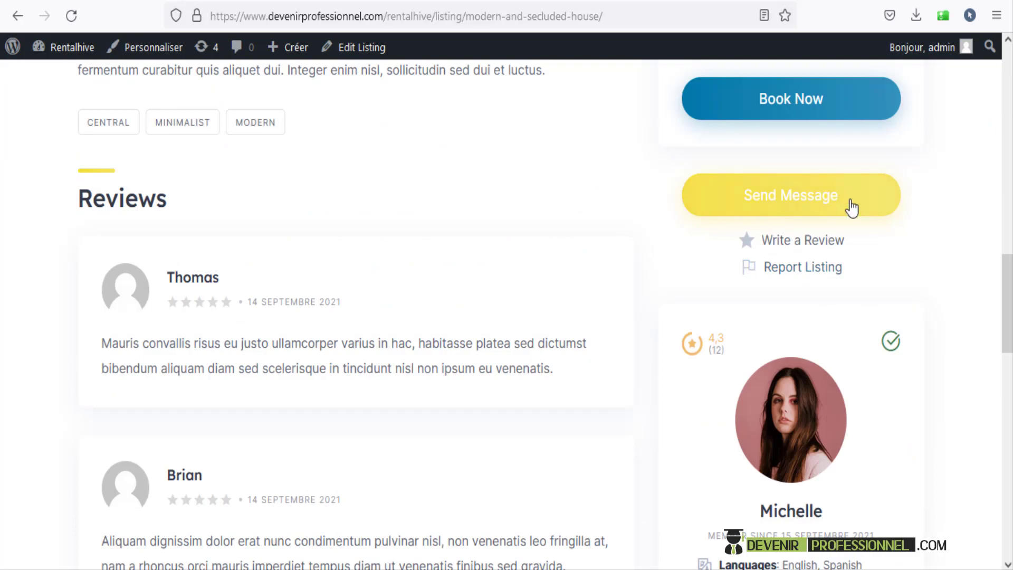
{"action": "scroll", "coordinate": [1007, 303], "scroll_direction": "down", "scroll_amount": 7}
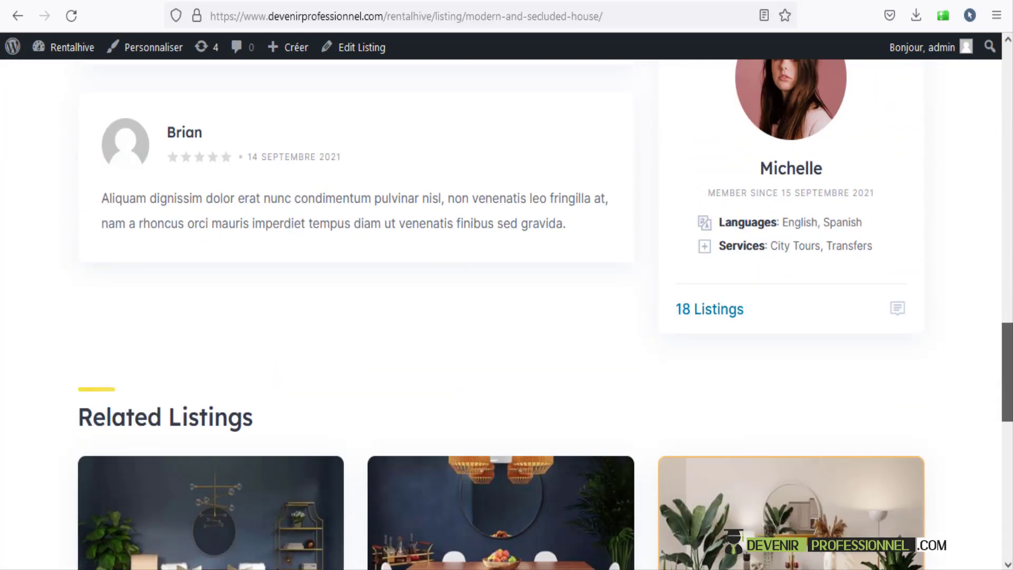
{"action": "scroll", "coordinate": [1006, 370], "scroll_direction": "down", "scroll_amount": 10}
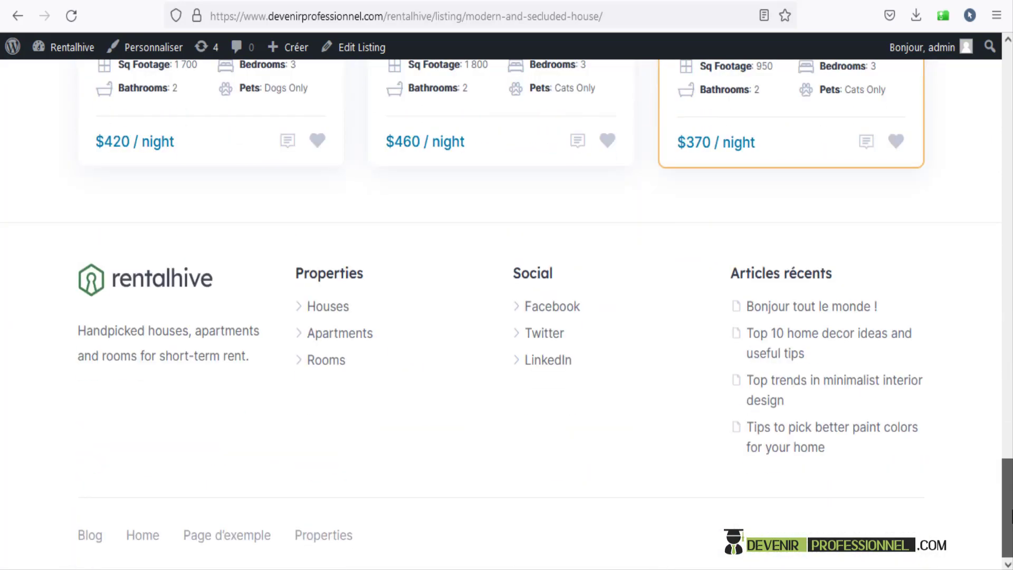
{"action": "scroll", "coordinate": [1007, 515], "scroll_direction": "up", "scroll_amount": 20}
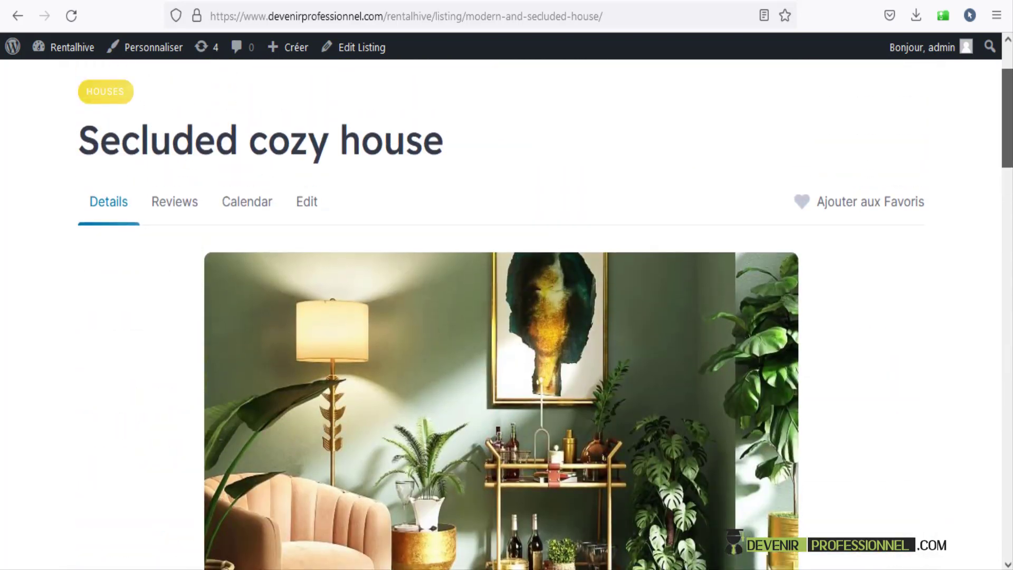
{"action": "left_click_drag", "start_coordinate": [1007, 118], "coordinate": [1007, 96]}
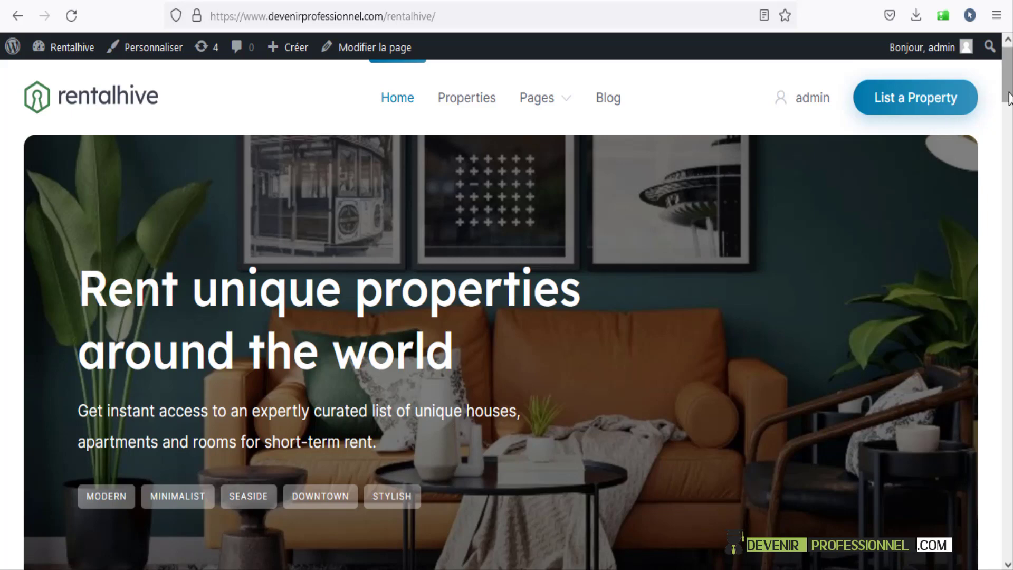
- Browse the home page's categories and property listings and open the New remodeled apartment listing
{"action": "scroll", "coordinate": [1008, 132], "scroll_direction": "down", "scroll_amount": 8}
{"action": "scroll", "coordinate": [1011, 159], "scroll_direction": "down", "scroll_amount": 2}
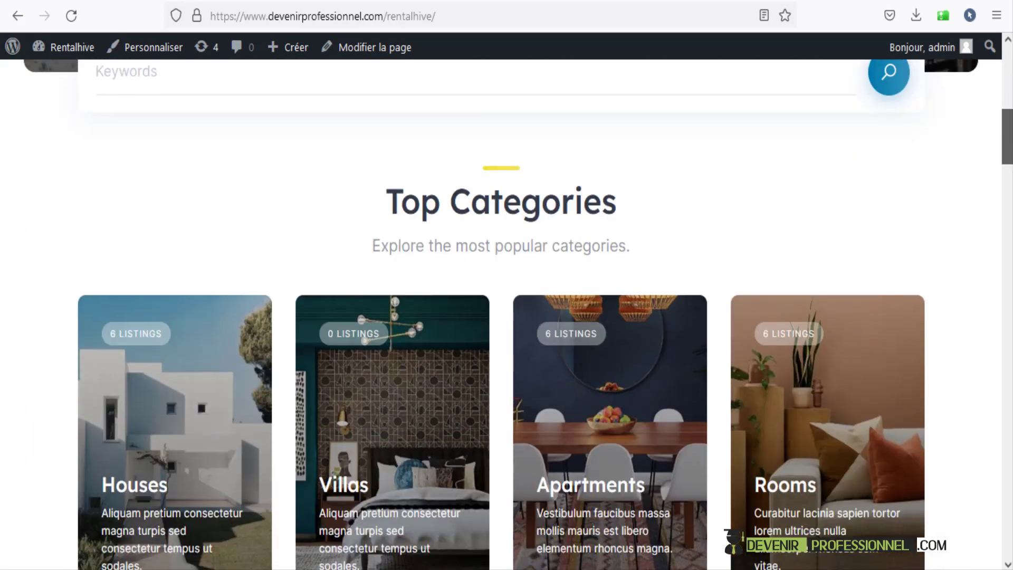
{"action": "scroll", "coordinate": [506, 314], "scroll_direction": "down", "scroll_amount": 3}
{"action": "scroll", "coordinate": [506, 314], "scroll_direction": "down", "scroll_amount": 15}
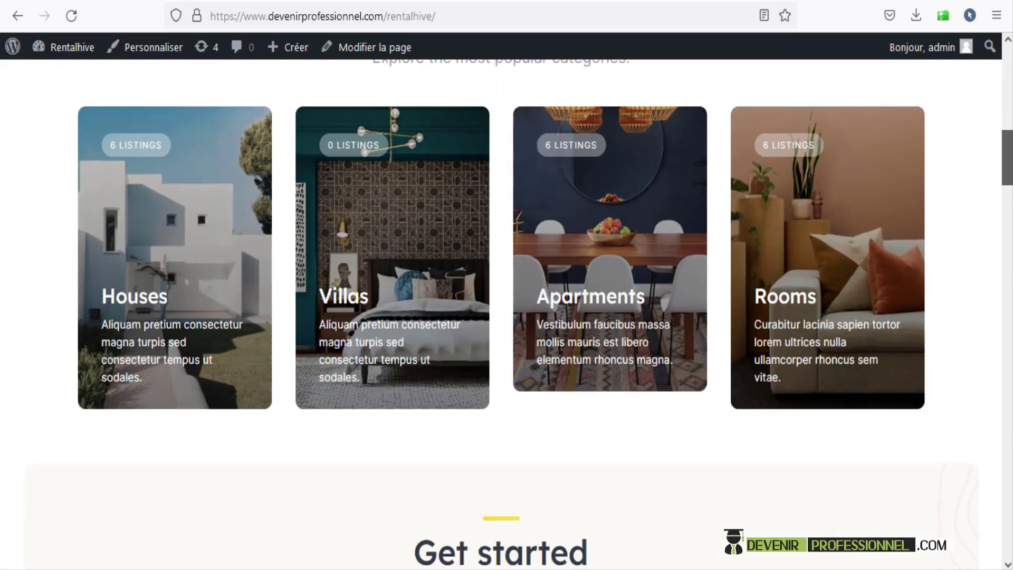
{"action": "scroll", "coordinate": [484, 179], "scroll_direction": "down", "scroll_amount": 3}
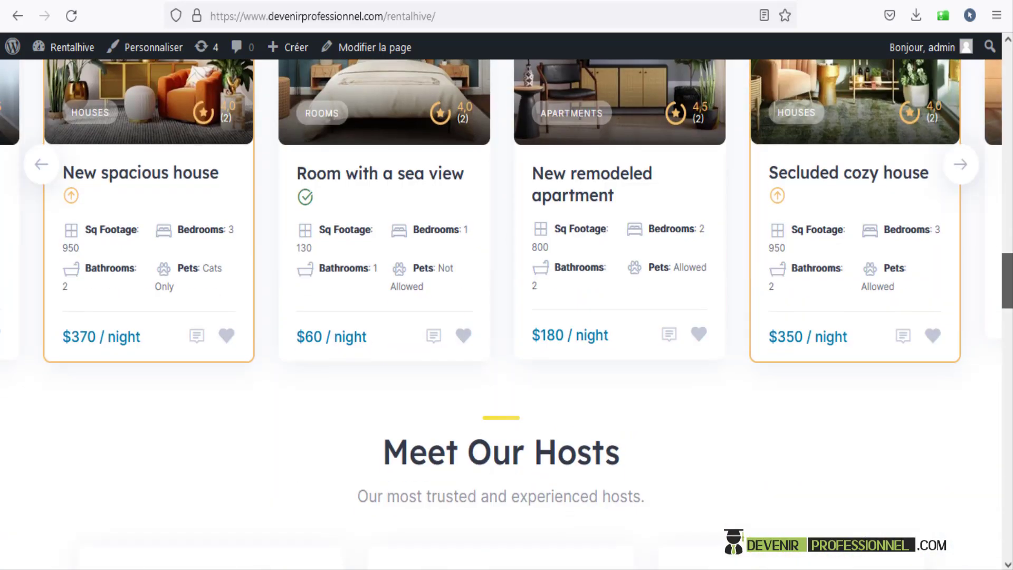
{"action": "left_click", "coordinate": [579, 187]}
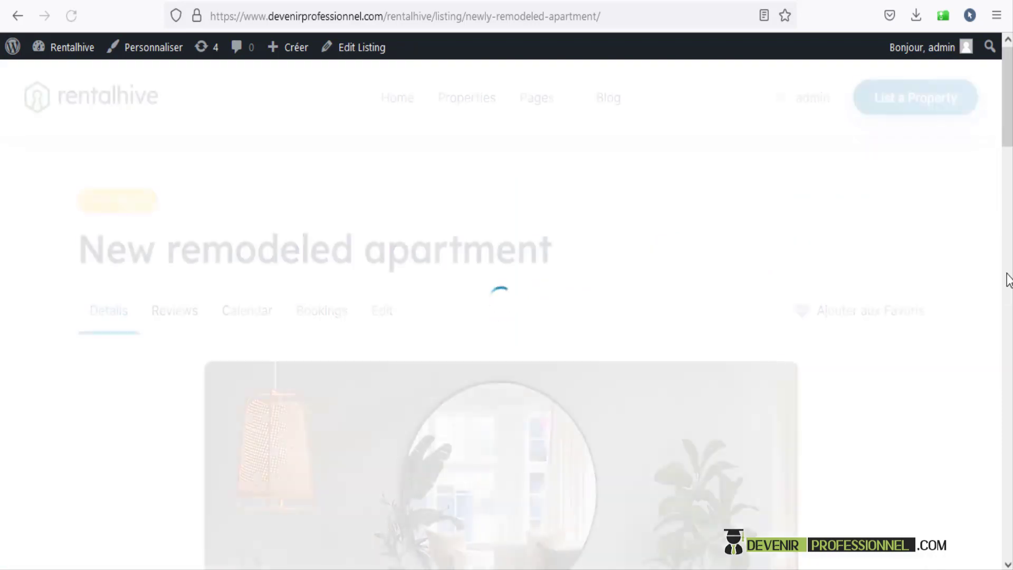
- Set the booking dates for the New remodeled apartment to 12 août 2022 au 19 août 2022
{"action": "scroll", "coordinate": [883, 242], "scroll_direction": "down", "scroll_amount": 15}
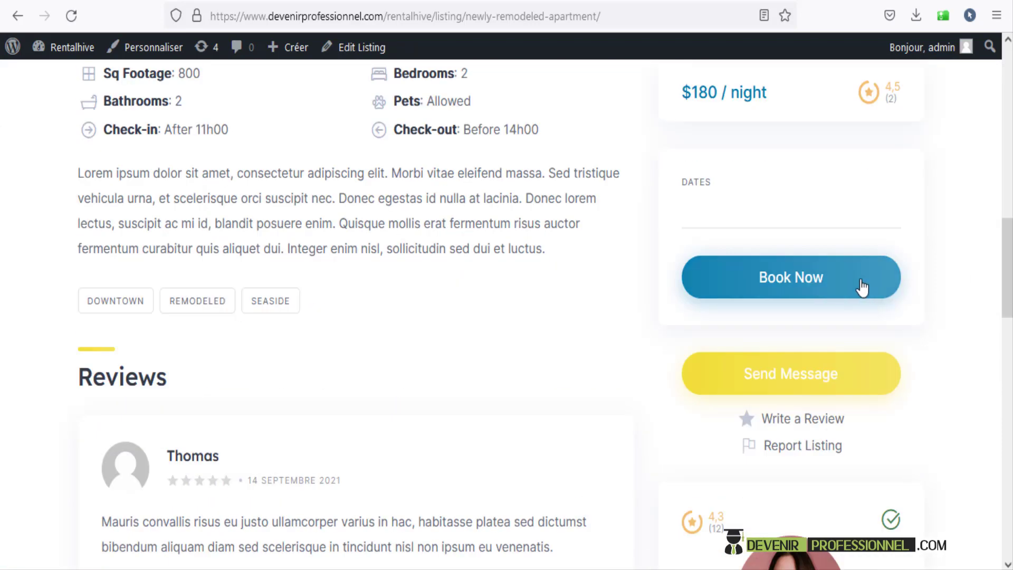
{"action": "left_click", "coordinate": [819, 274]}
{"action": "left_click", "coordinate": [897, 275]}
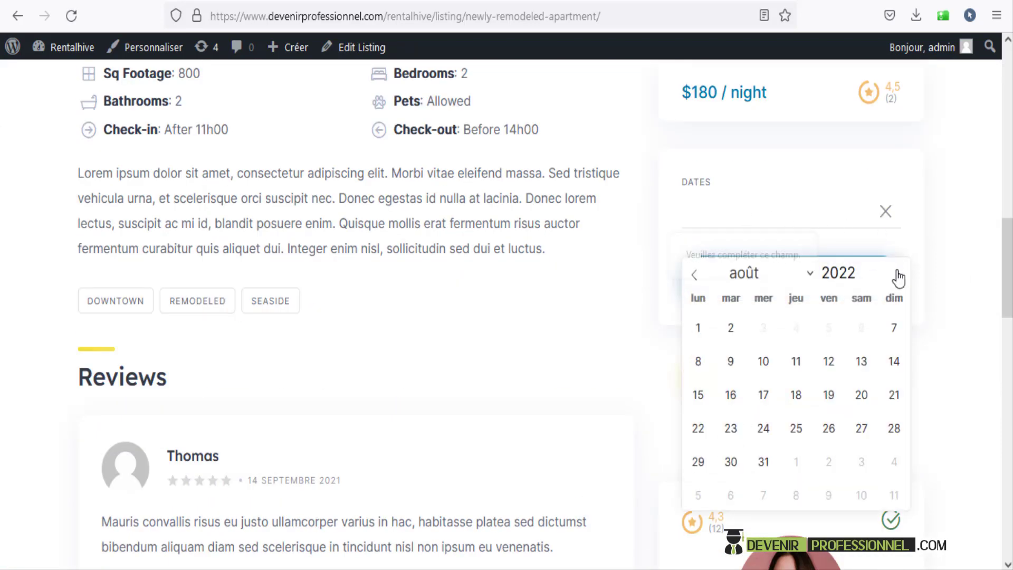
{"action": "left_click", "coordinate": [828, 363]}
{"action": "left_click", "coordinate": [828, 394]}
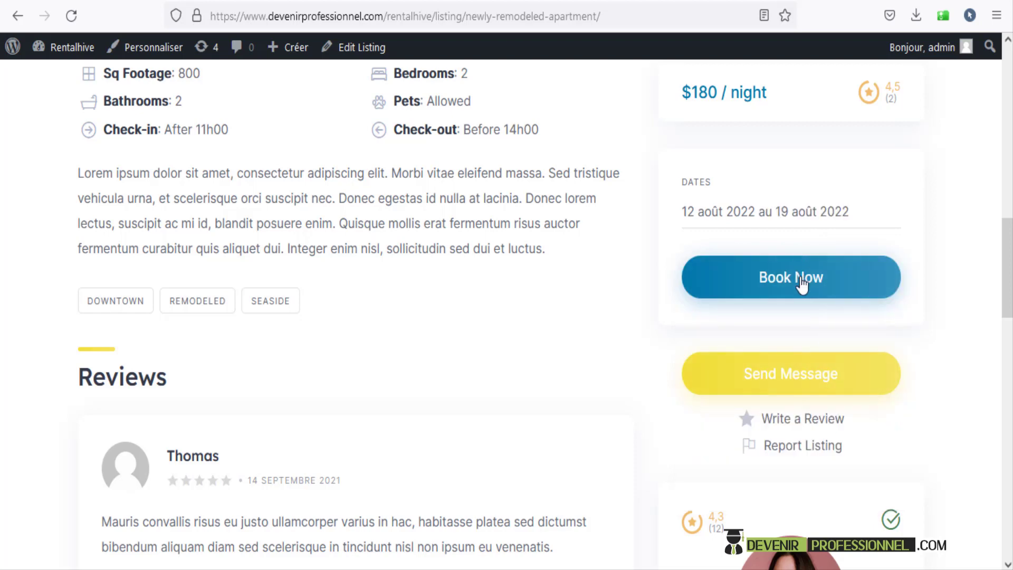
- Book the New remodeled apartment for the selected dates and submit the booking details without any notes
{"action": "left_click", "coordinate": [801, 283]}
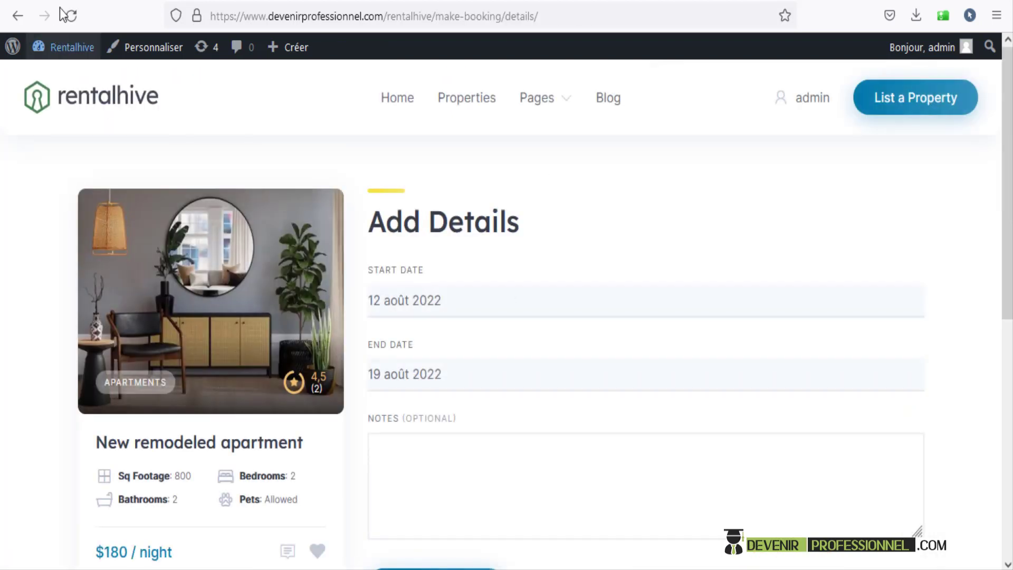
{"action": "scroll", "coordinate": [391, 343], "scroll_direction": "down", "scroll_amount": 5}
{"action": "left_click", "coordinate": [430, 258]}
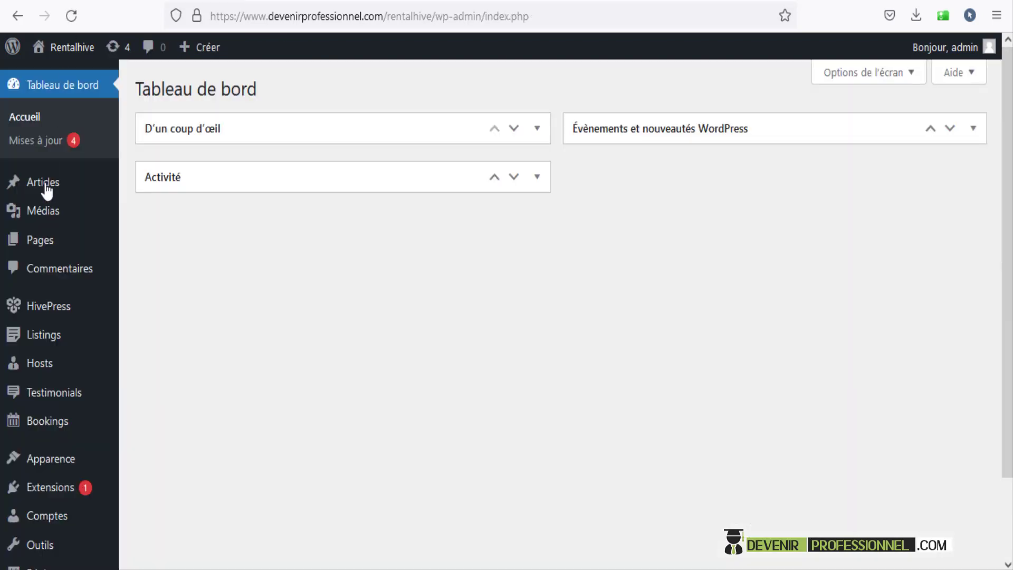
- Open the Bookings list in the WordPress dashboard and check the New remodeled apartment booking's dates and status
{"action": "scroll", "coordinate": [50, 237], "scroll_direction": "down", "scroll_amount": 2}
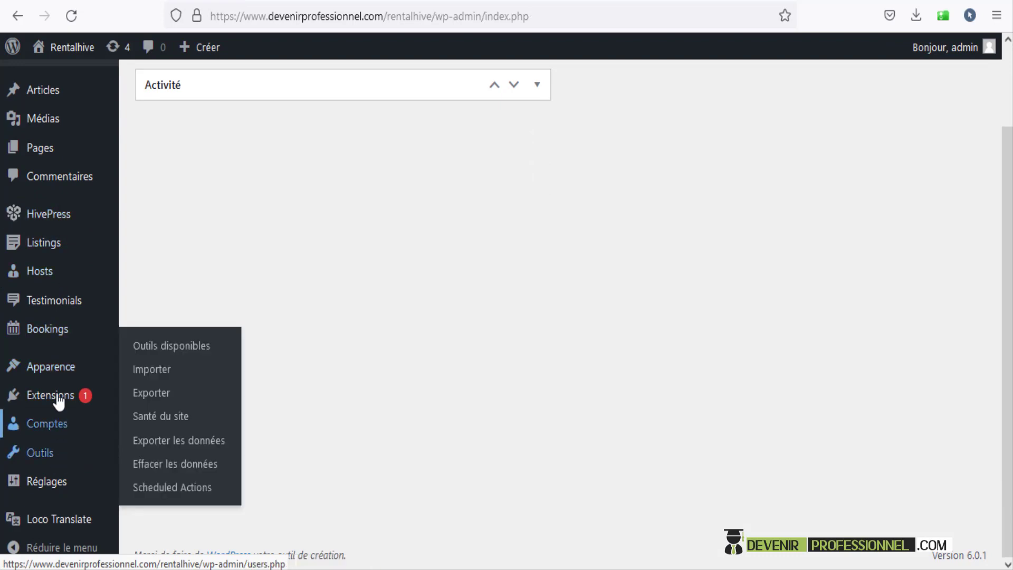
{"action": "left_click", "coordinate": [58, 332]}
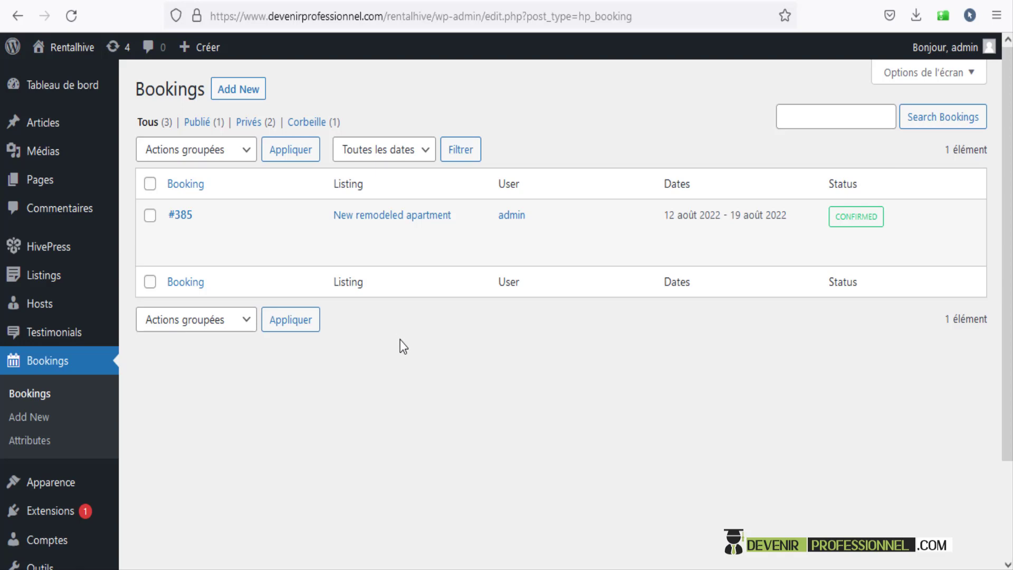
{"action": "scroll", "coordinate": [400, 340], "scroll_direction": "down", "scroll_amount": 2}
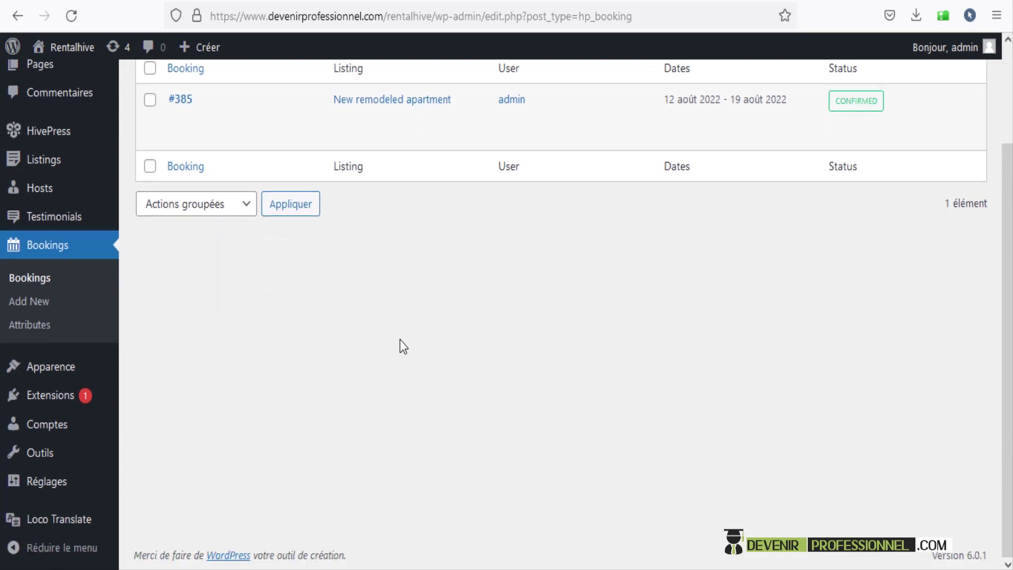
- Upload hivepress-marketplace.zip from the theme folder as a new extension, install it and activate it
{"action": "mouse_move", "coordinate": [16, 405]}
{"action": "left_click", "coordinate": [48, 404]}
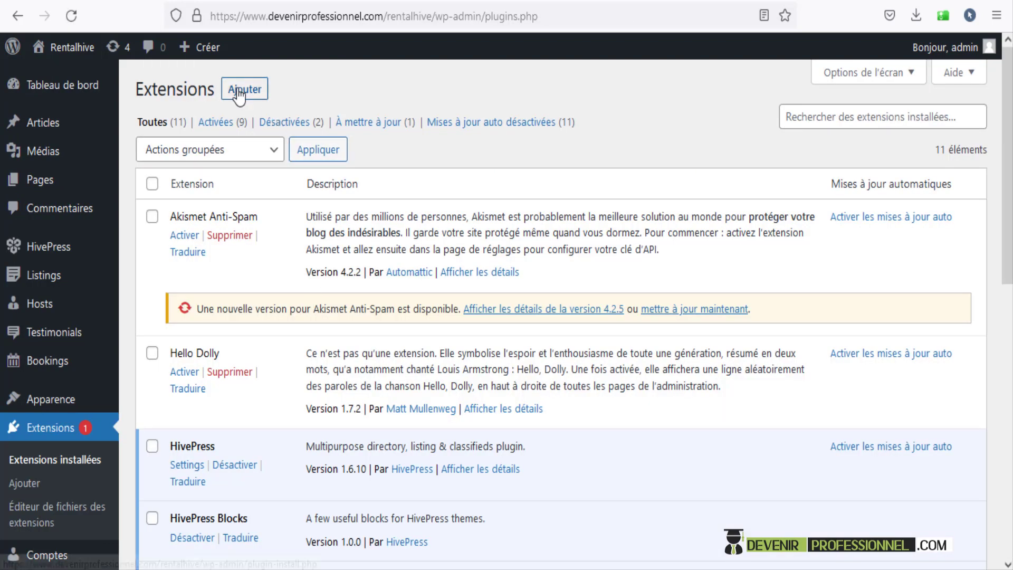
{"action": "left_click", "coordinate": [238, 95]}
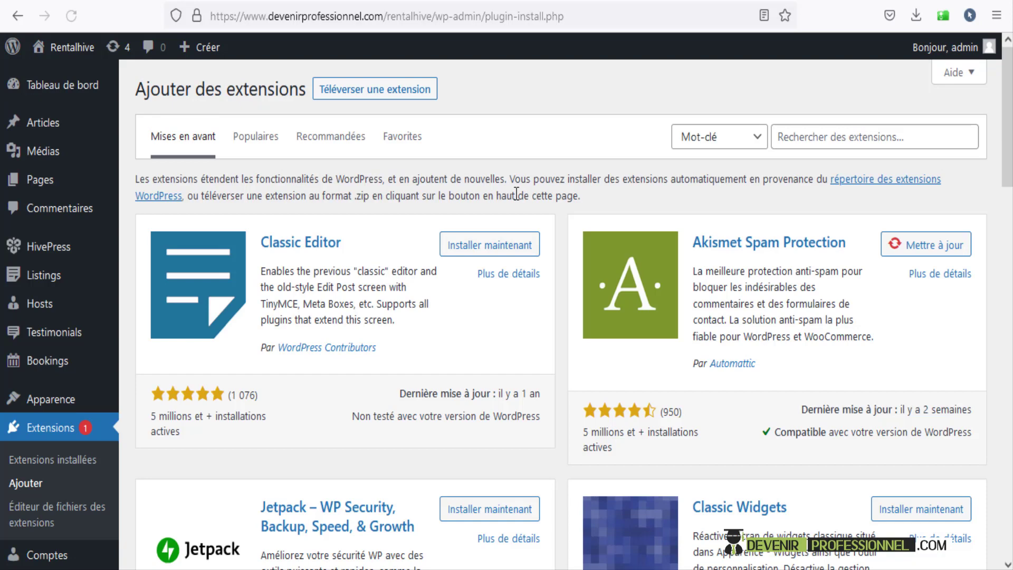
{"action": "left_click", "coordinate": [390, 95]}
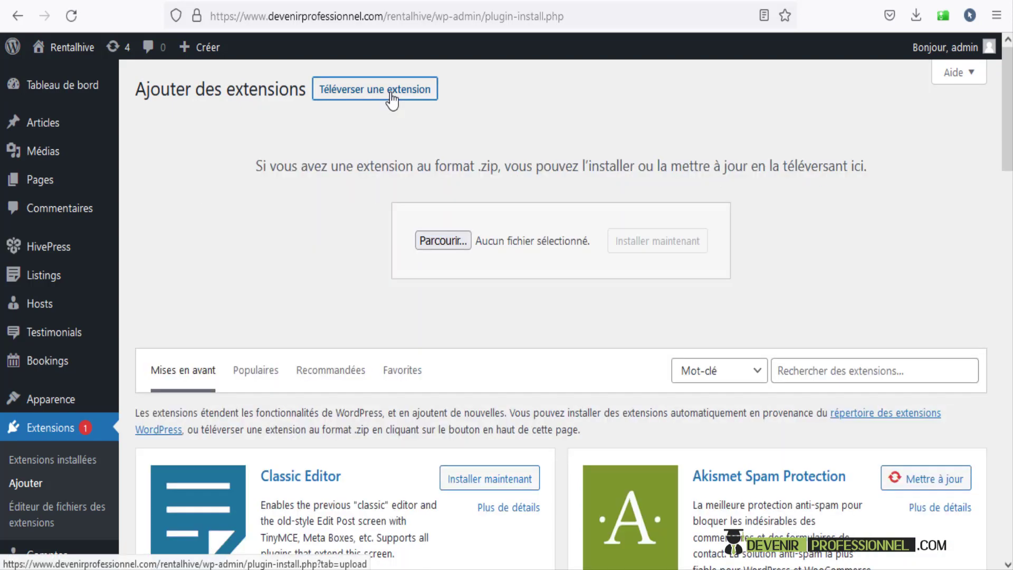
{"action": "left_click", "coordinate": [443, 240]}
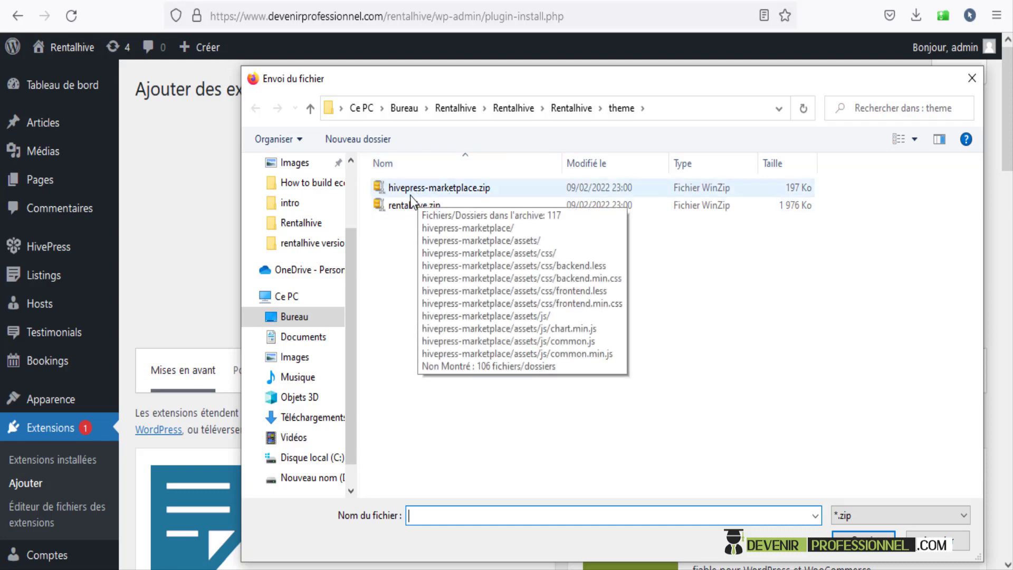
{"action": "left_click", "coordinate": [452, 193]}
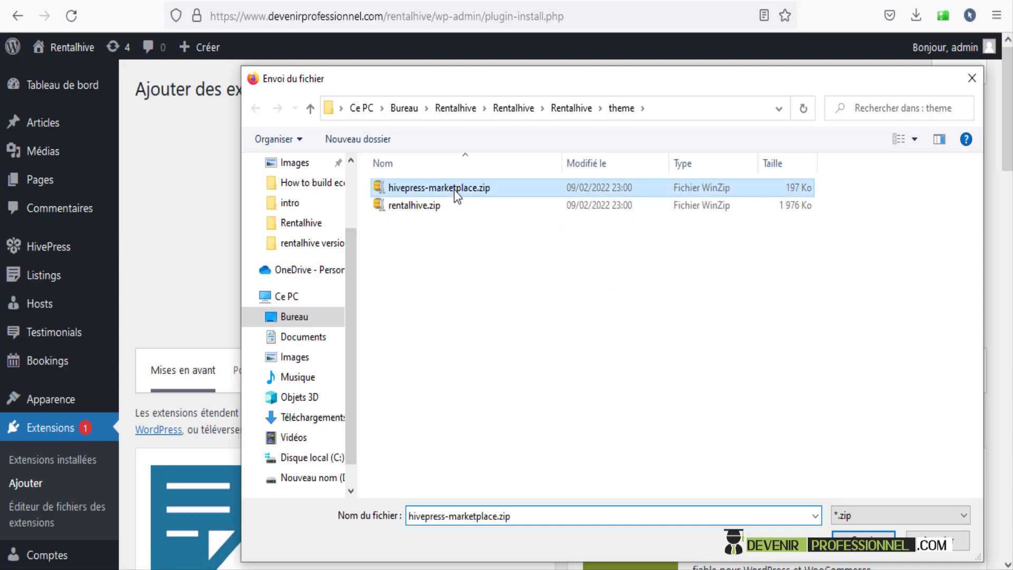
{"action": "left_click", "coordinate": [863, 536]}
{"action": "left_click", "coordinate": [634, 245]}
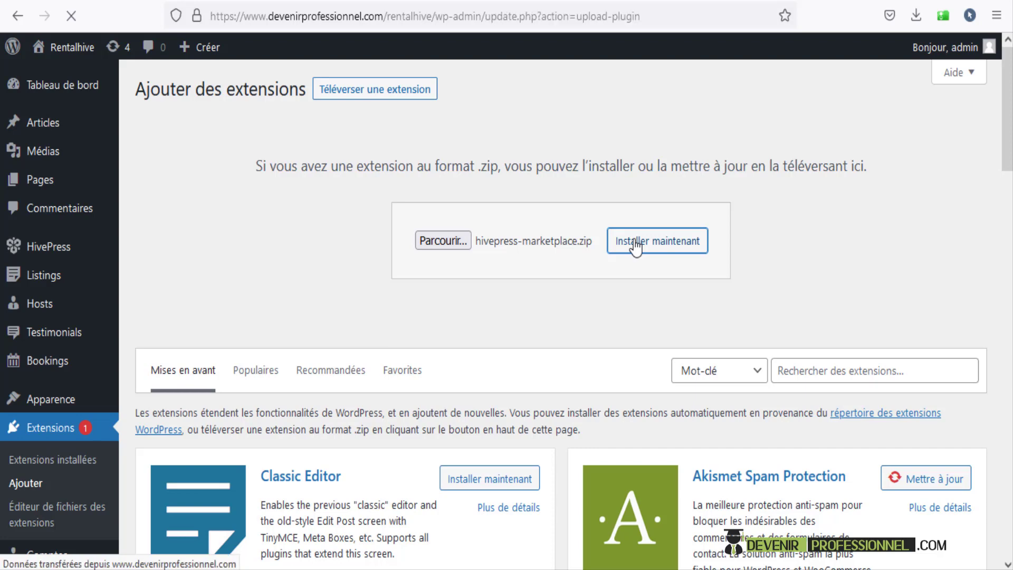
{"action": "left_click", "coordinate": [157, 242]}
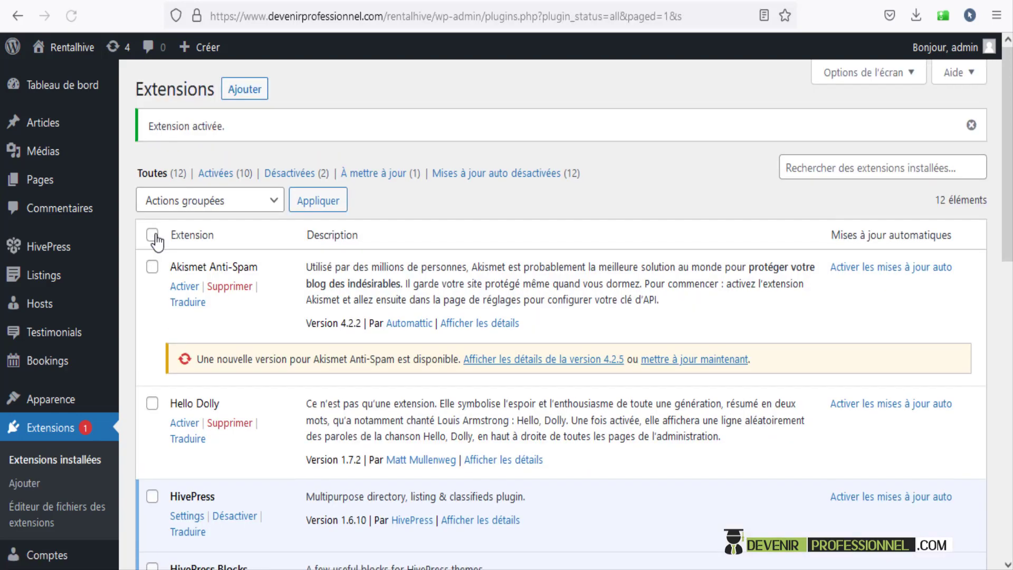
- Search the installed extensions for woocommerce
{"action": "scroll", "coordinate": [161, 233], "scroll_direction": "down", "scroll_amount": 2}
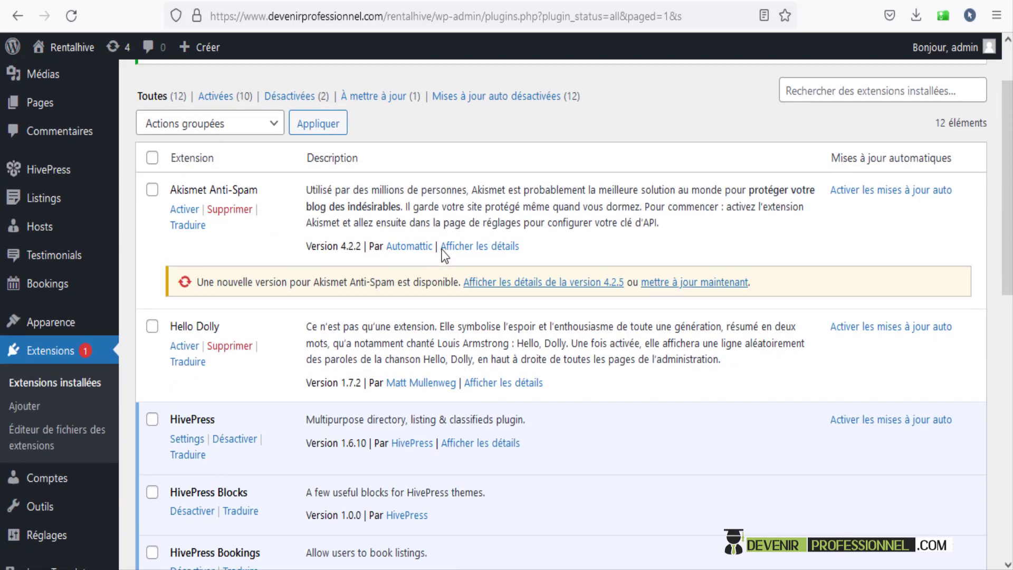
{"action": "scroll", "coordinate": [609, 229], "scroll_direction": "up", "scroll_amount": 2}
{"action": "left_click", "coordinate": [811, 164]}
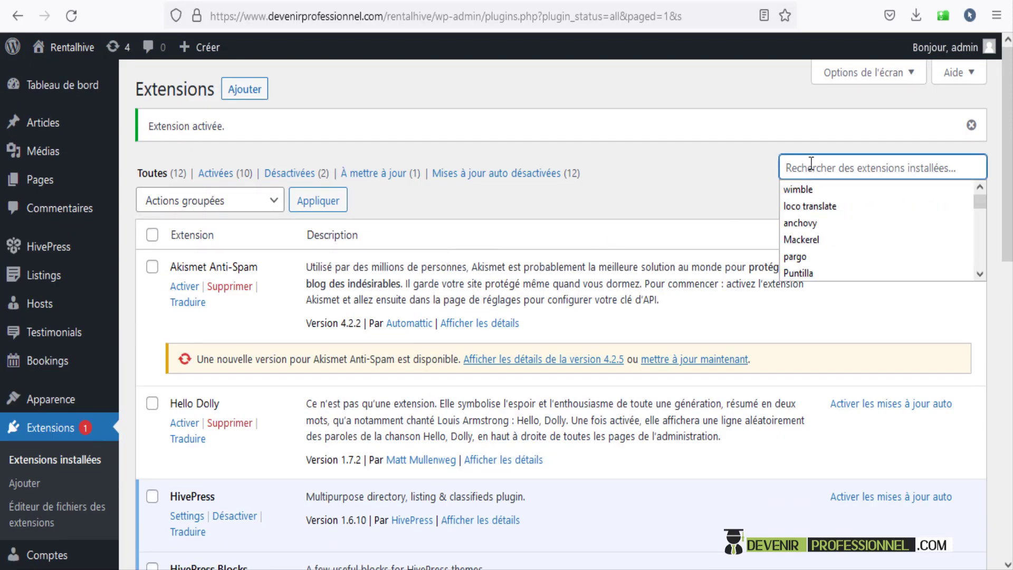
{"action": "type", "text": "wo"}
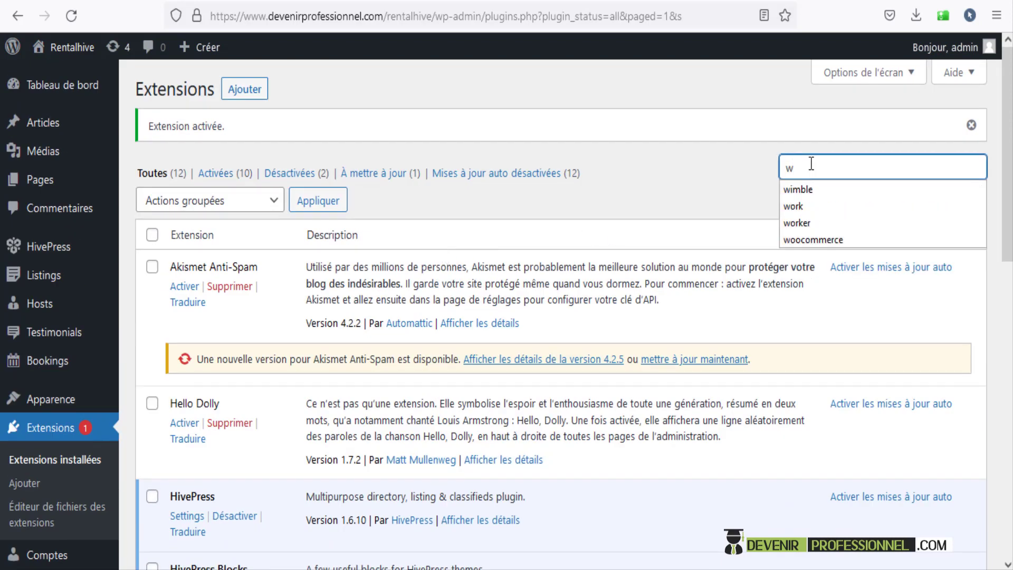
{"action": "key", "text": "Down"}
{"action": "key", "text": "Down"}
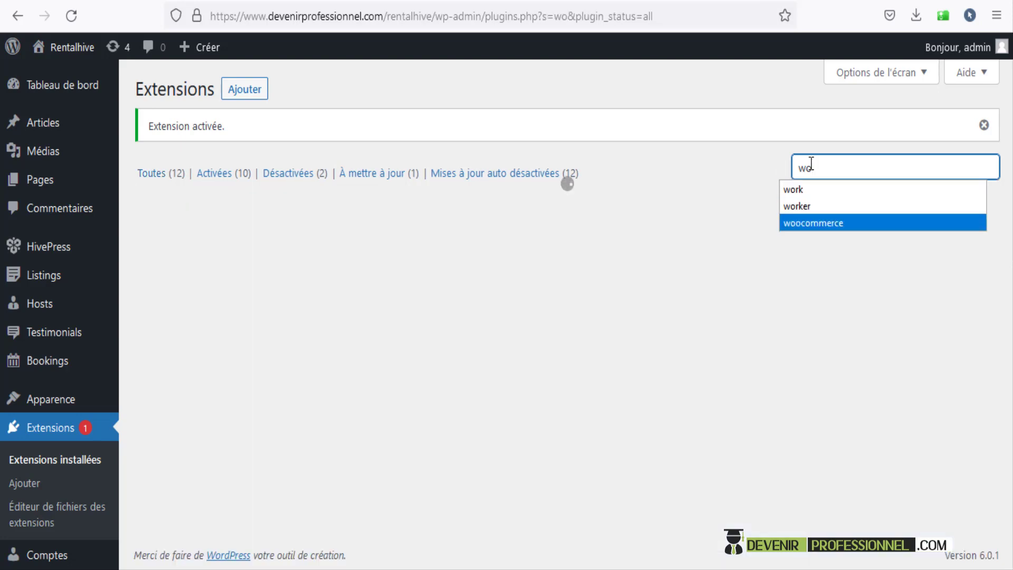
{"action": "key", "text": "Return"}
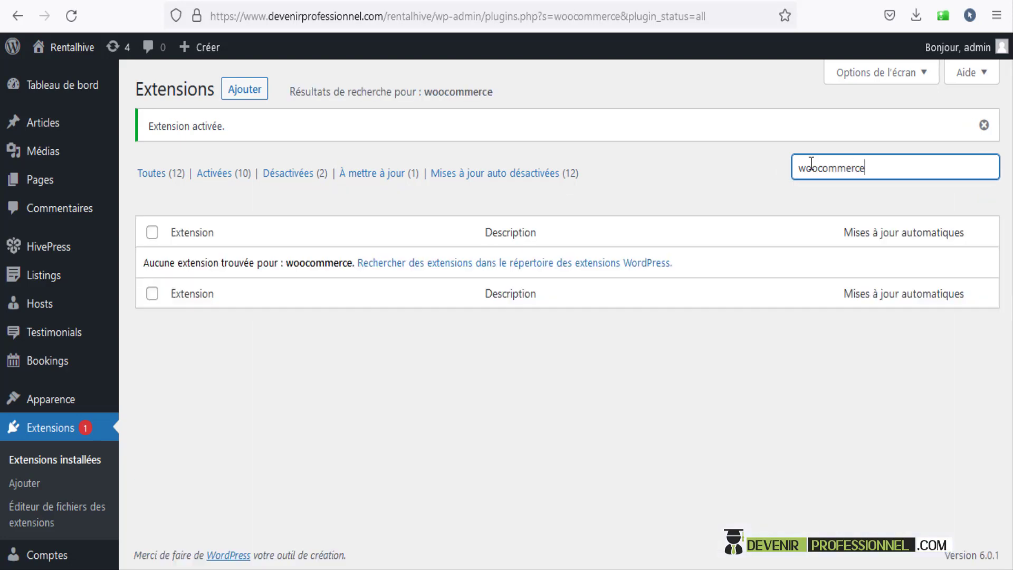
{"action": "left_click", "coordinate": [887, 169]}
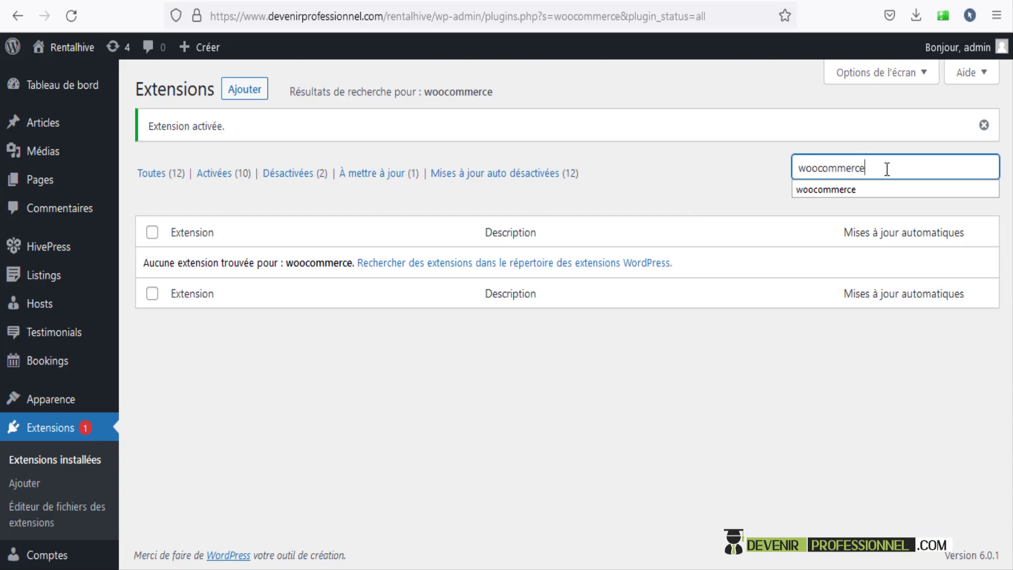
{"action": "key", "text": "BackSpace"}
- Search for woocommerce among the extensions available to add, then install and activate WooCommerce
{"action": "left_click", "coordinate": [231, 93]}
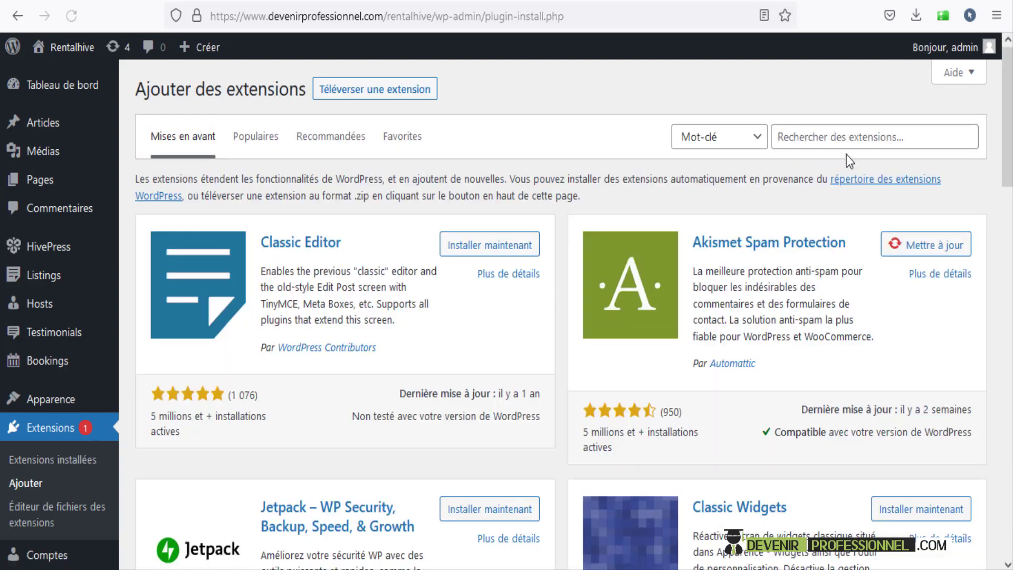
{"action": "left_click", "coordinate": [843, 140]}
{"action": "type", "text": "woo"}
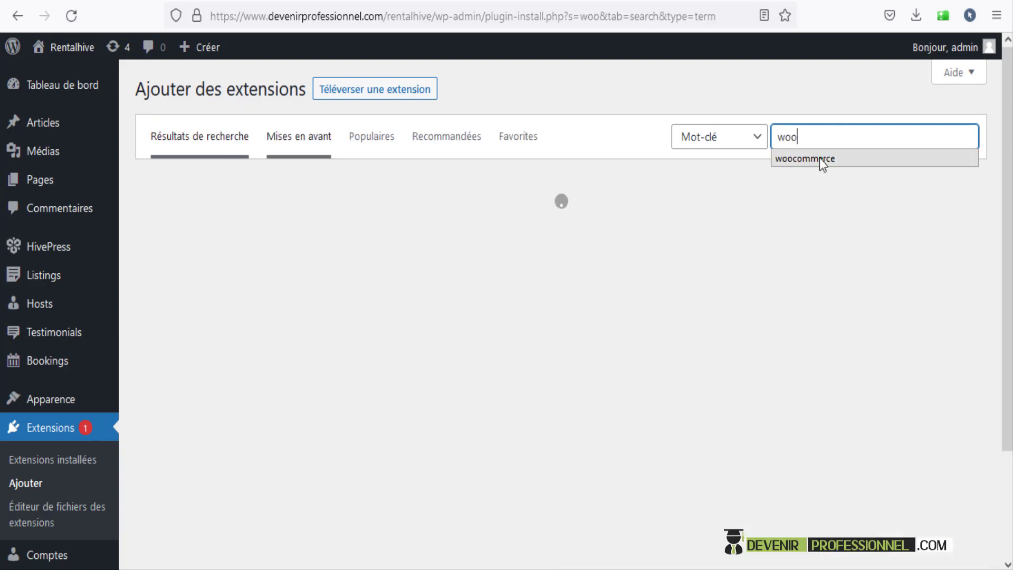
{"action": "left_click", "coordinate": [818, 157]}
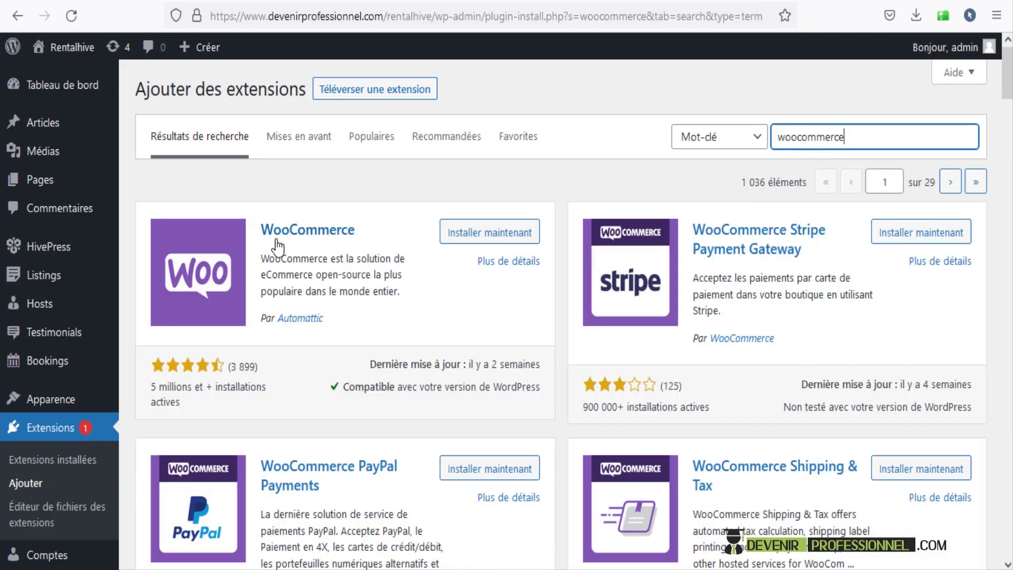
{"action": "left_click", "coordinate": [506, 240]}
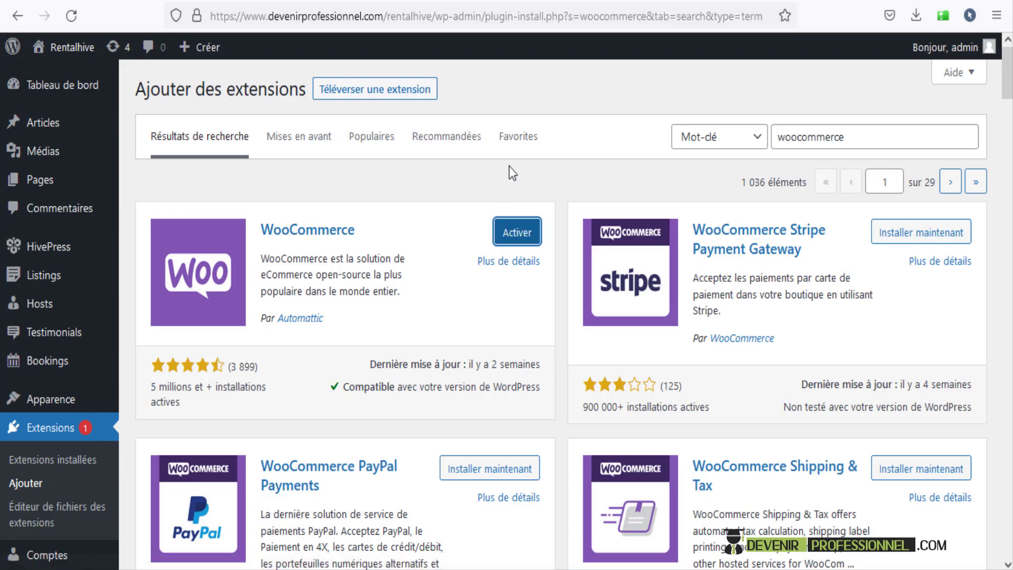
{"action": "left_click", "coordinate": [517, 232]}
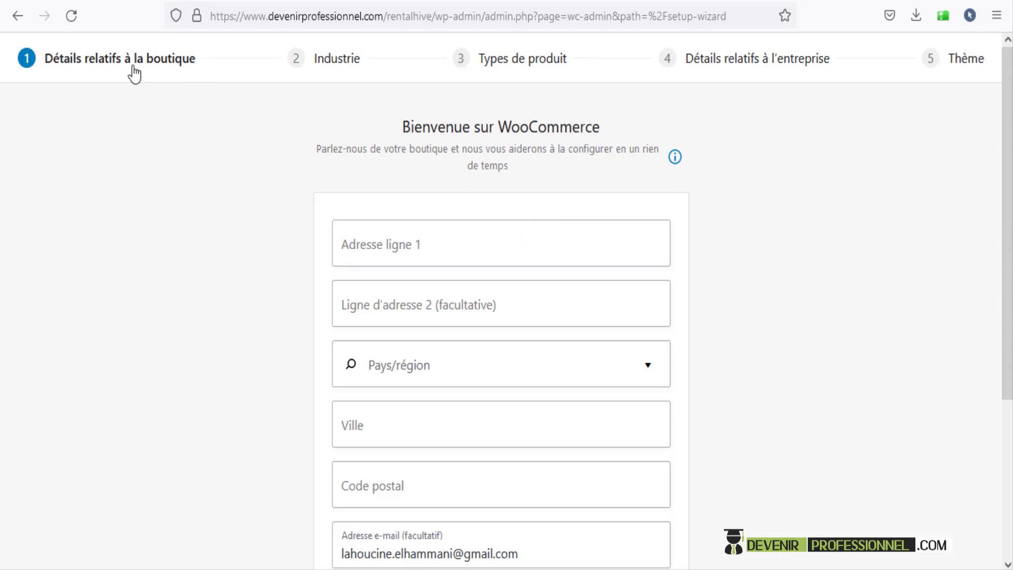
- Skip the store details setup in the WooCommerce wizard and decline usage tracking
{"action": "scroll", "coordinate": [635, 148], "scroll_direction": "down", "scroll_amount": 4}
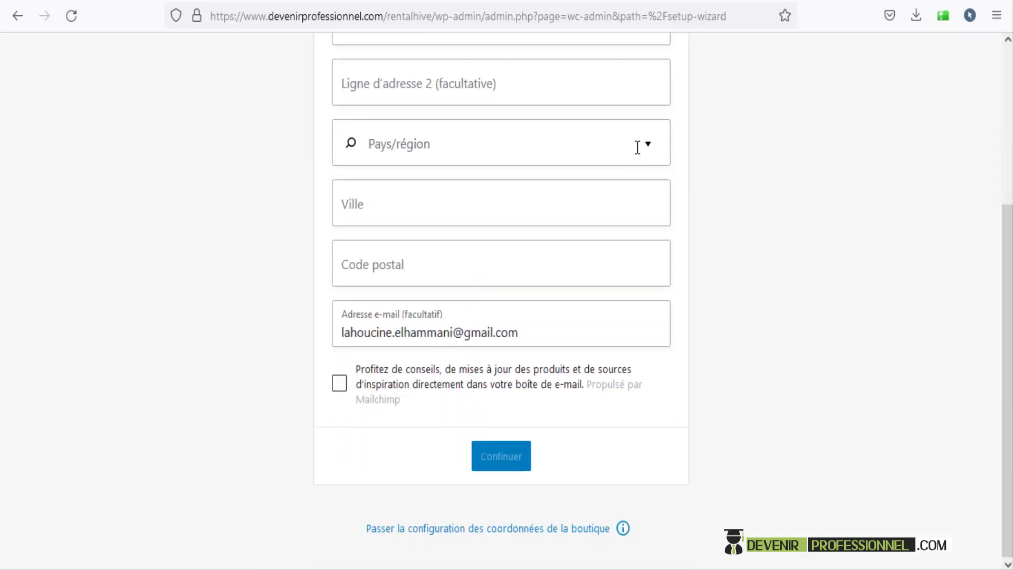
{"action": "left_click", "coordinate": [471, 533]}
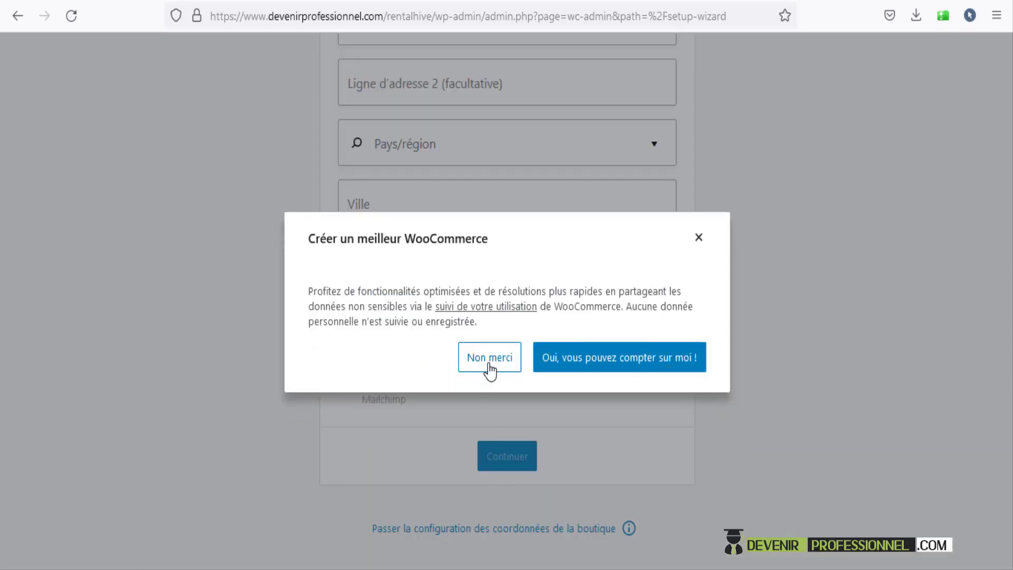
{"action": "left_click", "coordinate": [489, 370]}
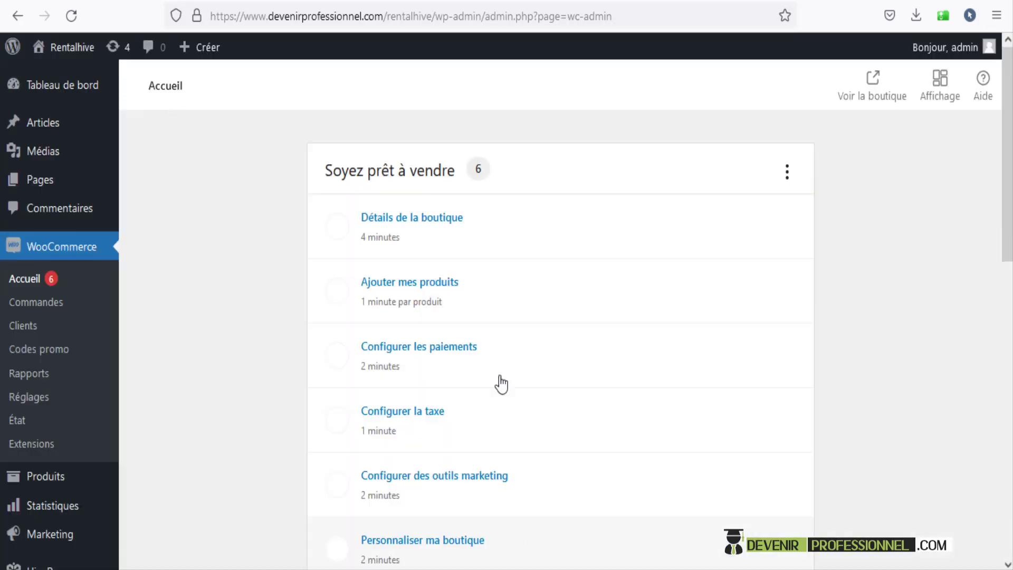
- Return through the dashboard to the site's home page and open the New remodeled apartment listing from the Apartments category
{"action": "left_click", "coordinate": [74, 100]}
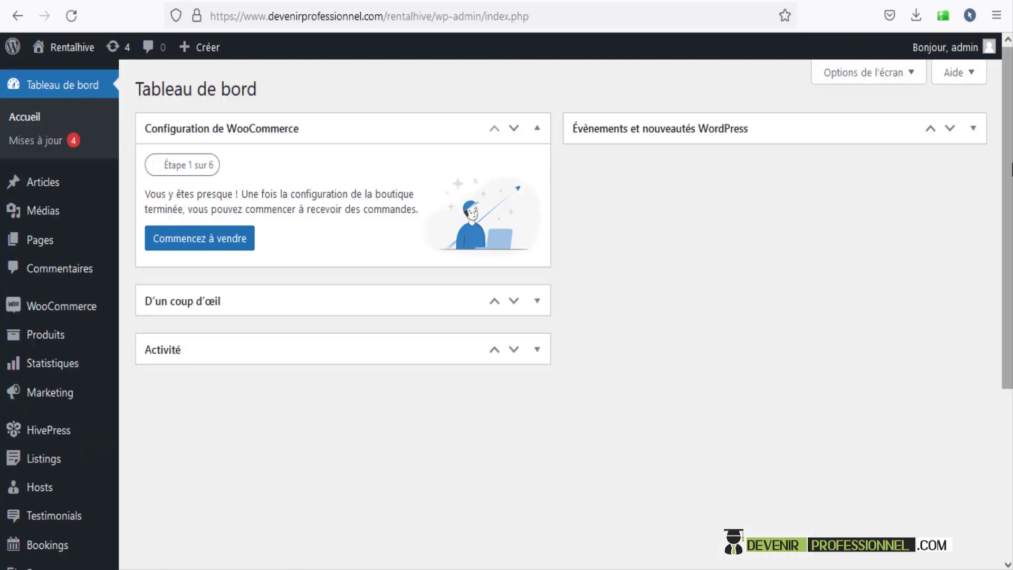
{"action": "scroll", "coordinate": [506, 317], "scroll_direction": "down", "scroll_amount": 5}
{"action": "scroll", "coordinate": [507, 316], "scroll_direction": "up", "scroll_amount": 5}
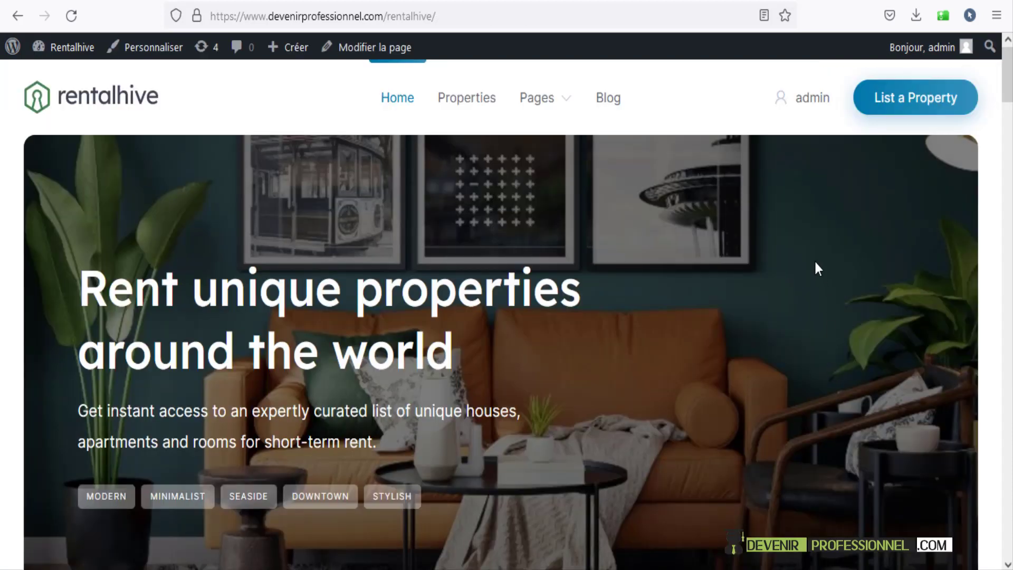
{"action": "scroll", "coordinate": [815, 263], "scroll_direction": "down", "scroll_amount": 10}
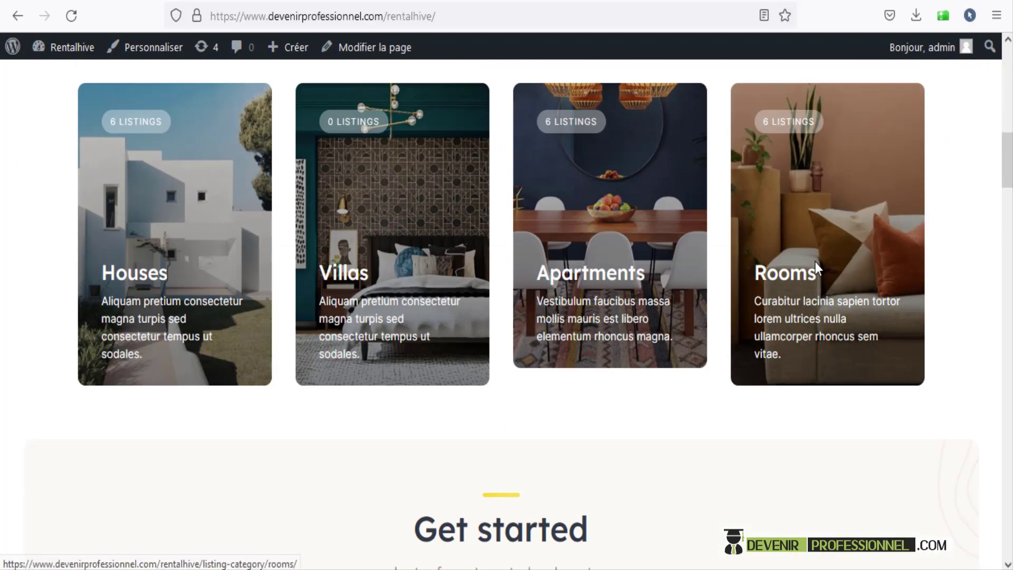
{"action": "left_click", "coordinate": [580, 284]}
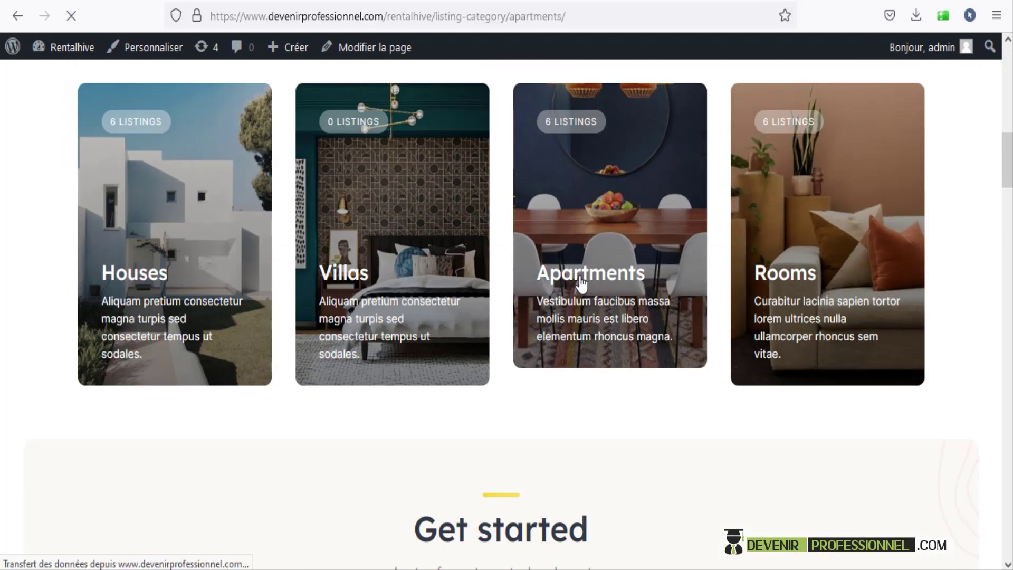
{"action": "scroll", "coordinate": [581, 281], "scroll_direction": "down", "scroll_amount": 6}
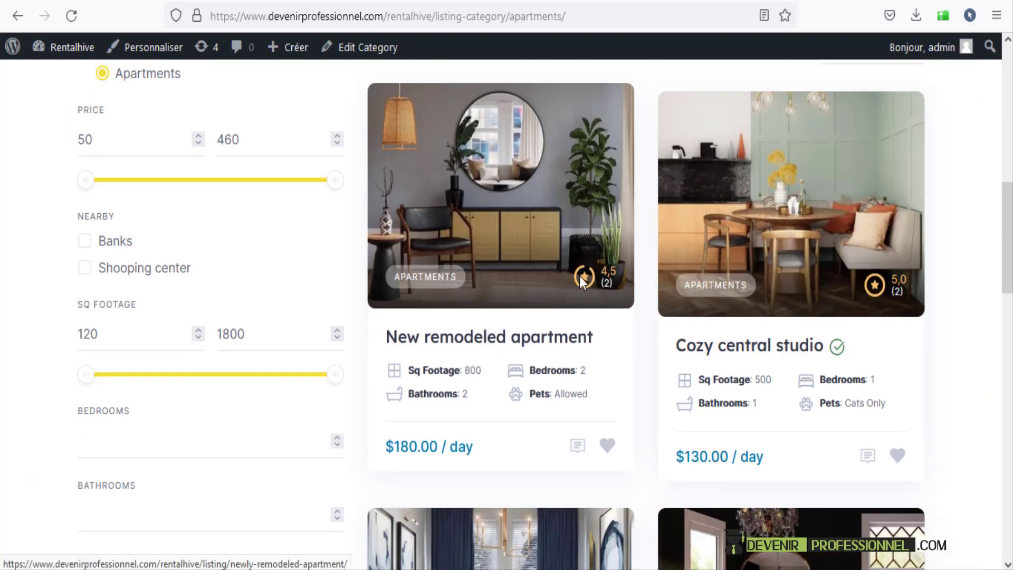
{"action": "left_click", "coordinate": [491, 340]}
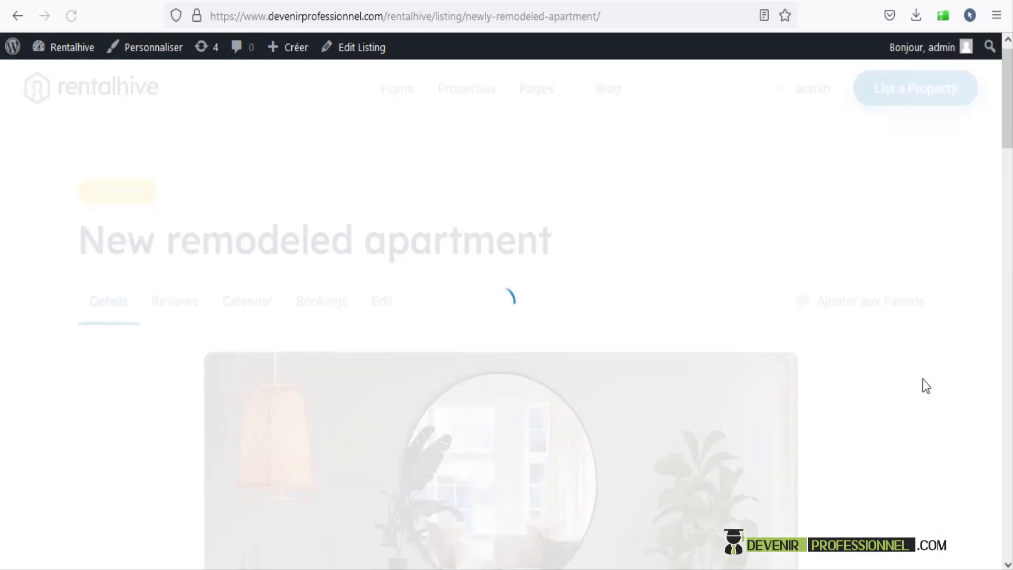
- Set the New remodeled apartment's booking dates to 13 août 2022 au 17 août 2022 and request the booking
{"action": "scroll", "coordinate": [923, 384], "scroll_direction": "down", "scroll_amount": 10}
{"action": "left_click", "coordinate": [774, 214]}
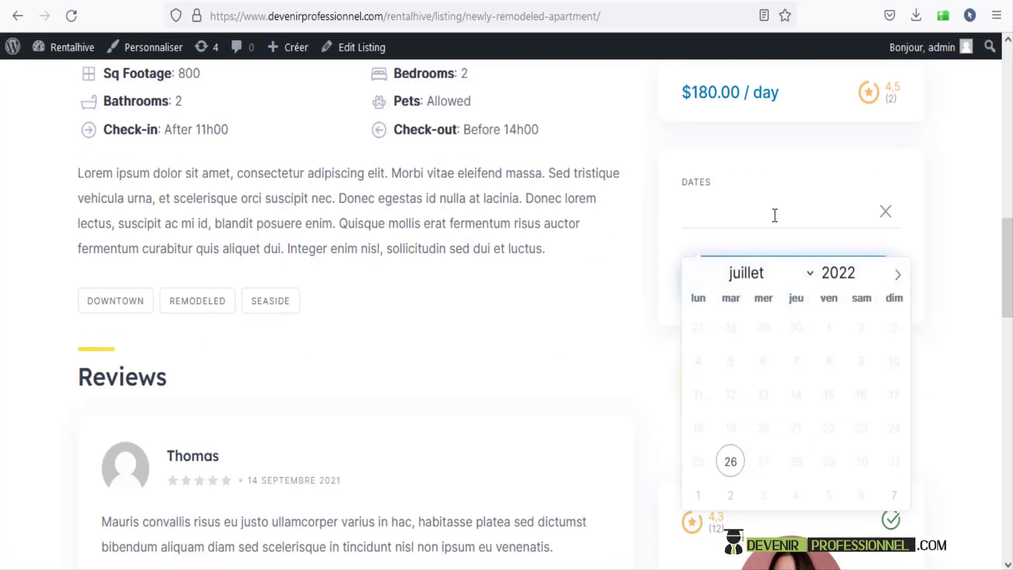
{"action": "left_click", "coordinate": [897, 275]}
{"action": "left_click", "coordinate": [861, 361]}
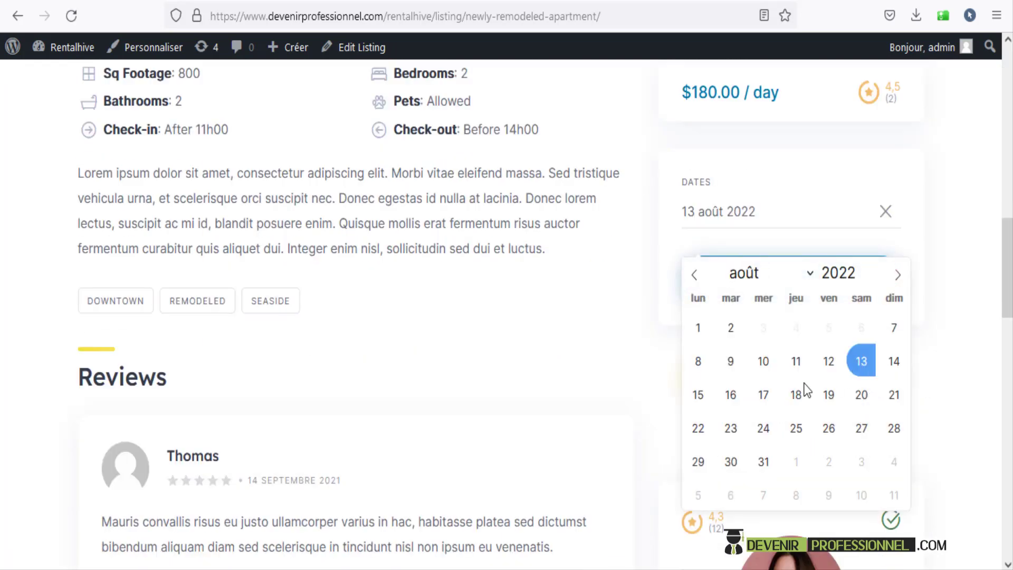
{"action": "left_click", "coordinate": [764, 395]}
{"action": "left_click", "coordinate": [778, 283]}
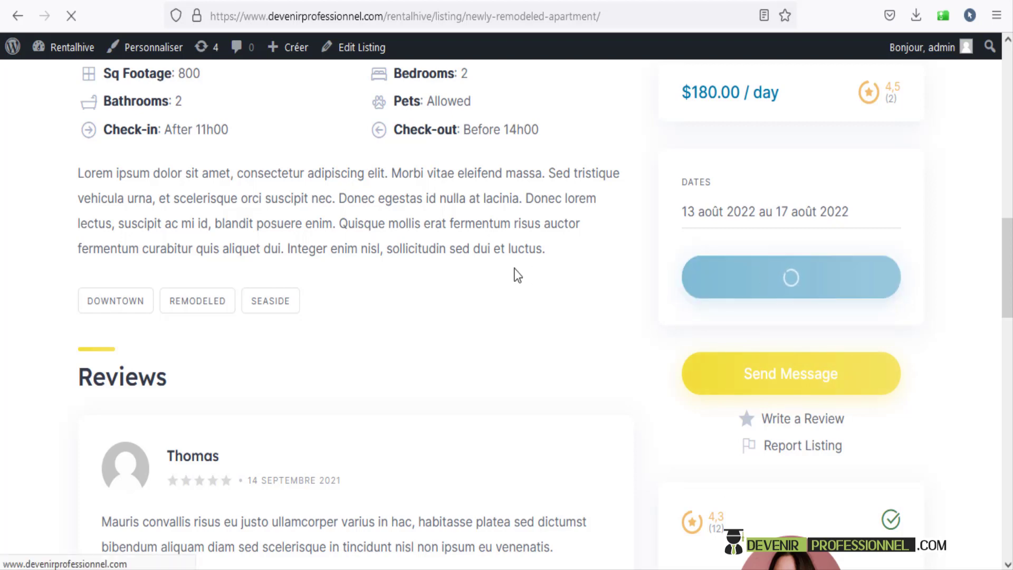
- Review the booking details of the New remodeled apartment and proceed to payment
{"action": "scroll", "coordinate": [510, 268], "scroll_direction": "down", "scroll_amount": 3}
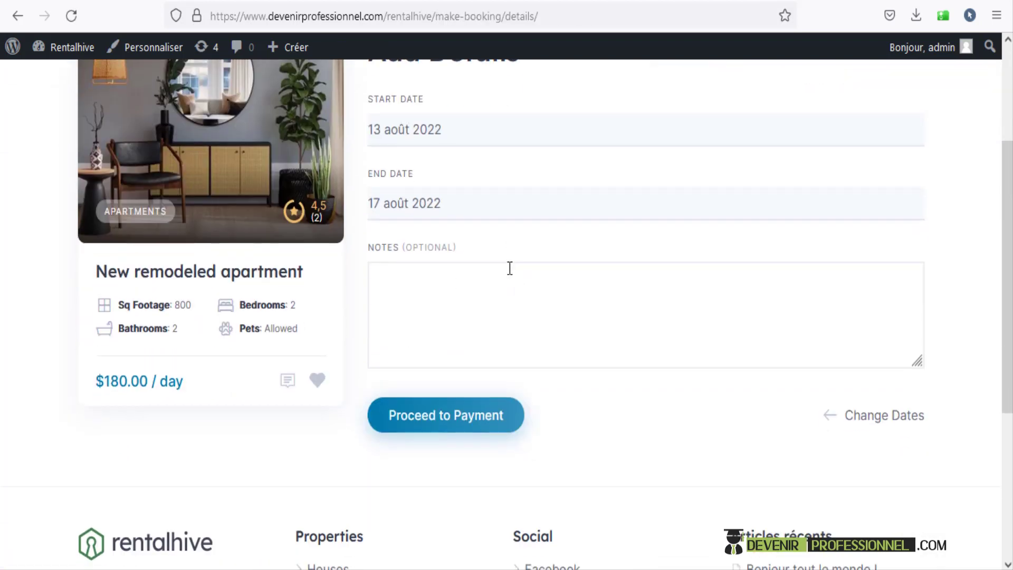
{"action": "scroll", "coordinate": [509, 268], "scroll_direction": "down", "scroll_amount": 3}
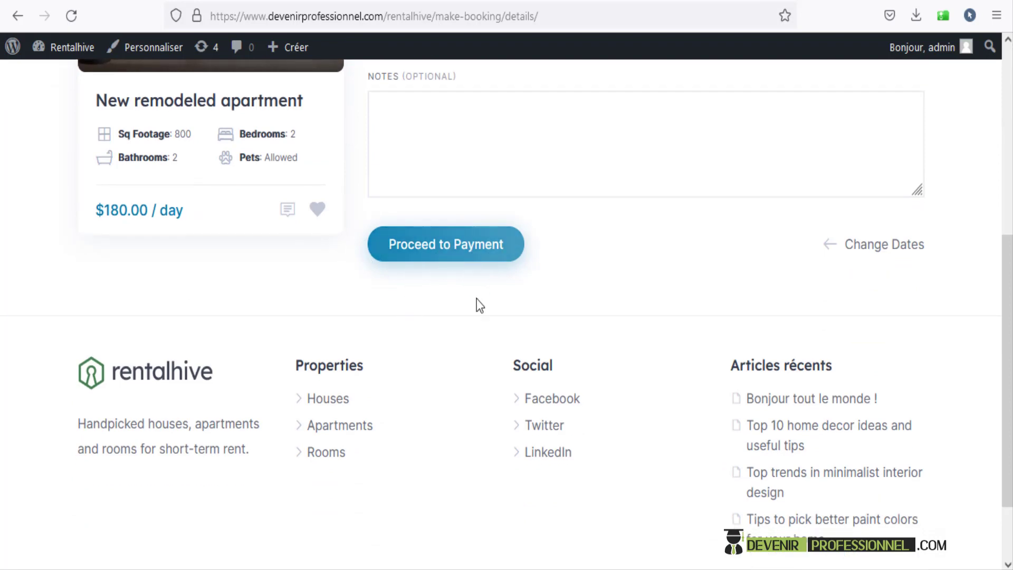
{"action": "scroll", "coordinate": [477, 300], "scroll_direction": "up", "scroll_amount": 3}
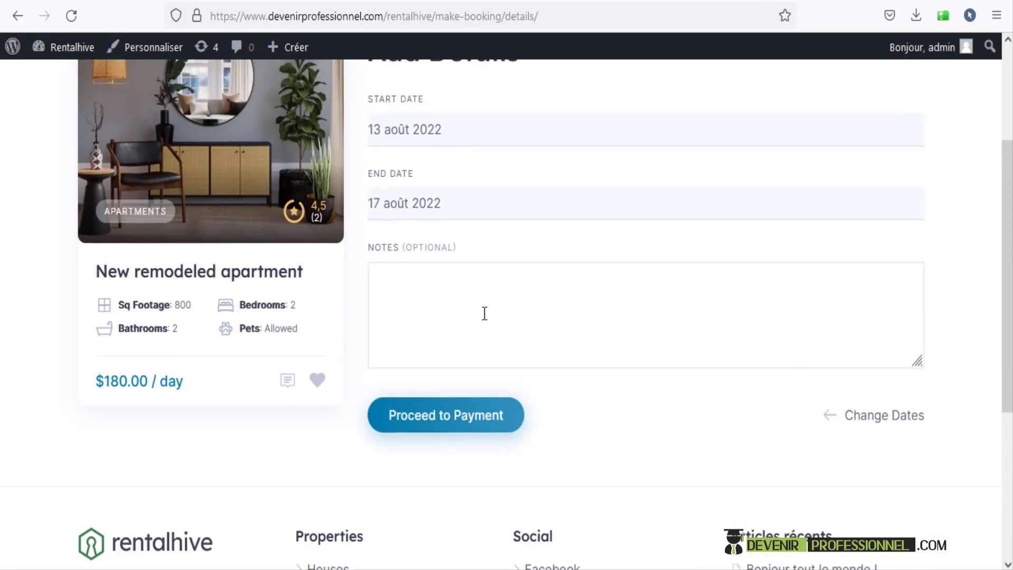
{"action": "left_click", "coordinate": [446, 422]}
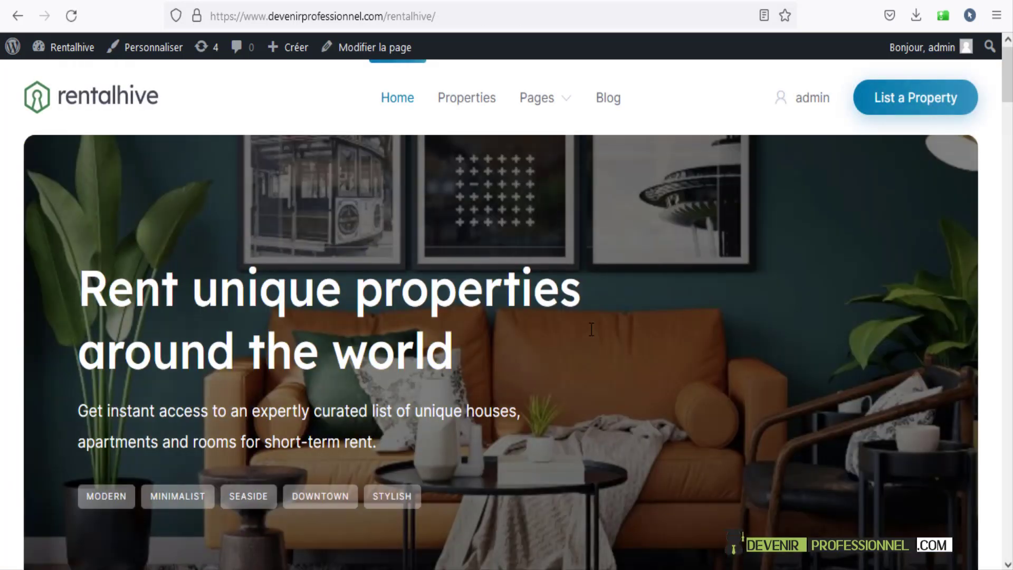
- Open the New remodeled apartment from the dashboard's listings for editing and update it without changing its content
{"action": "scroll", "coordinate": [506, 316], "scroll_direction": "down", "scroll_amount": 15}
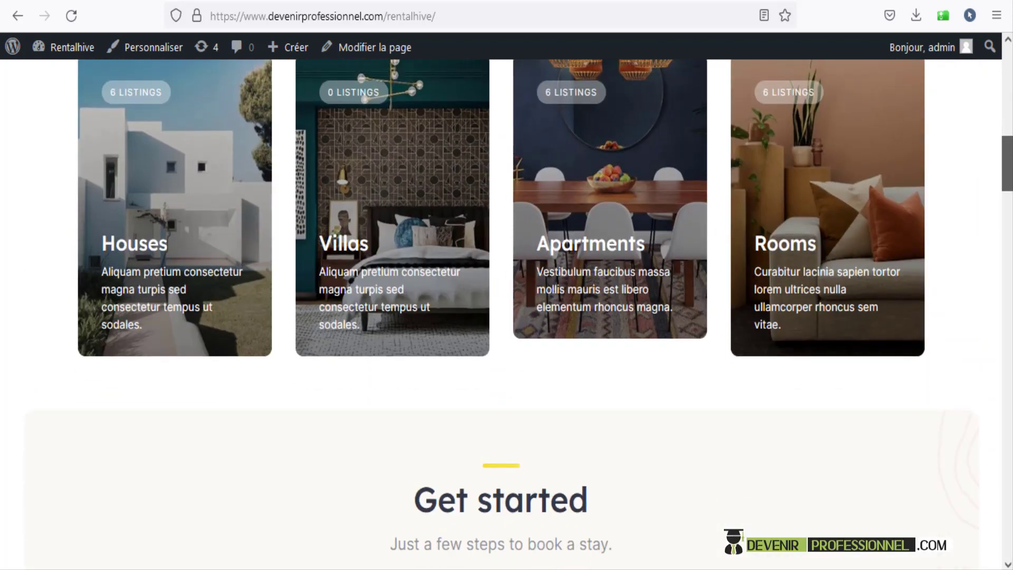
{"action": "left_click_drag", "start_coordinate": [1008, 163], "coordinate": [1009, 75]}
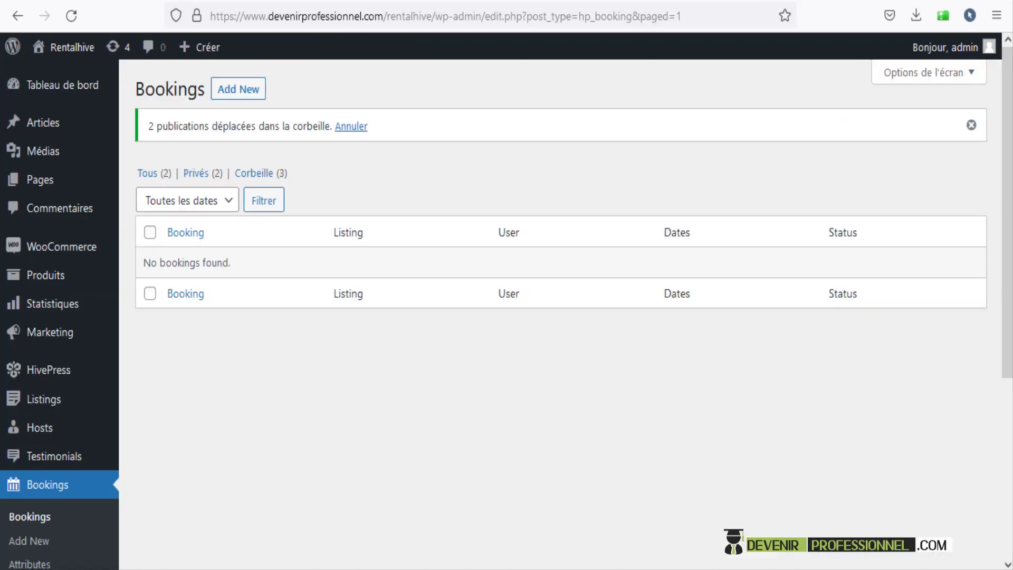
{"action": "scroll", "coordinate": [87, 330], "scroll_direction": "down", "scroll_amount": 5}
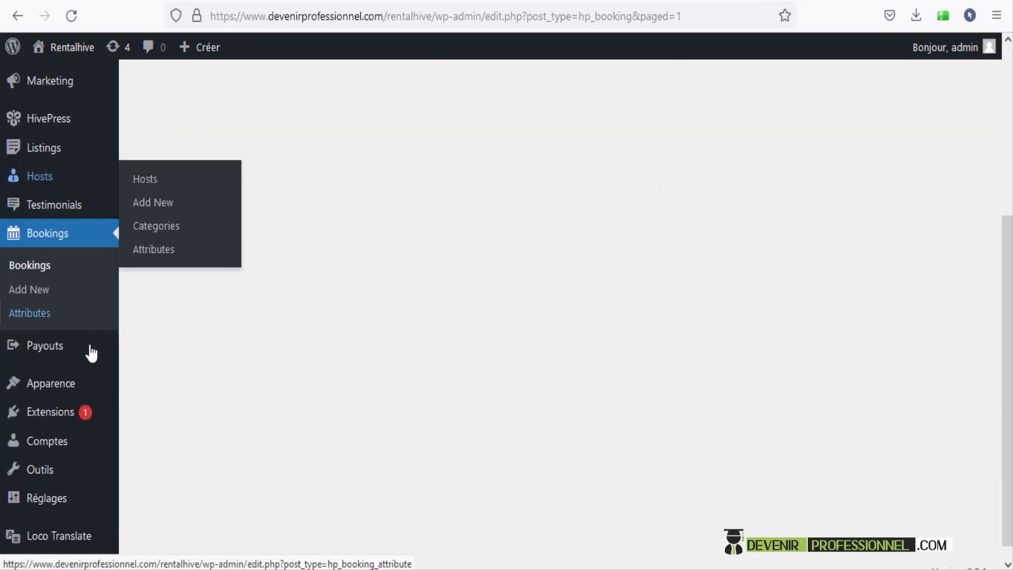
{"action": "scroll", "coordinate": [90, 358], "scroll_direction": "up", "scroll_amount": 2}
{"action": "scroll", "coordinate": [91, 364], "scroll_direction": "up", "scroll_amount": 1}
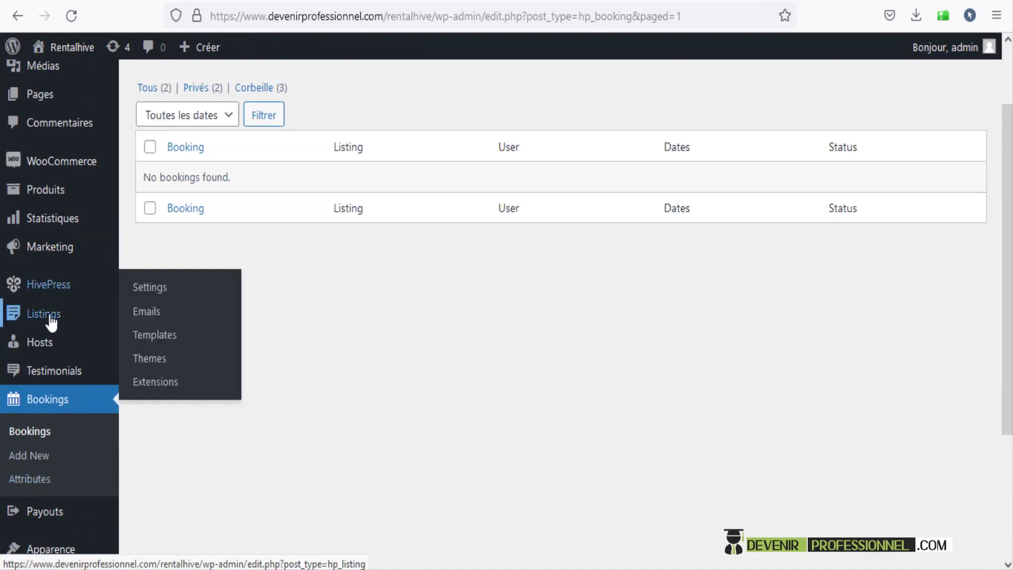
{"action": "mouse_move", "coordinate": [51, 323]}
{"action": "left_click", "coordinate": [160, 318]}
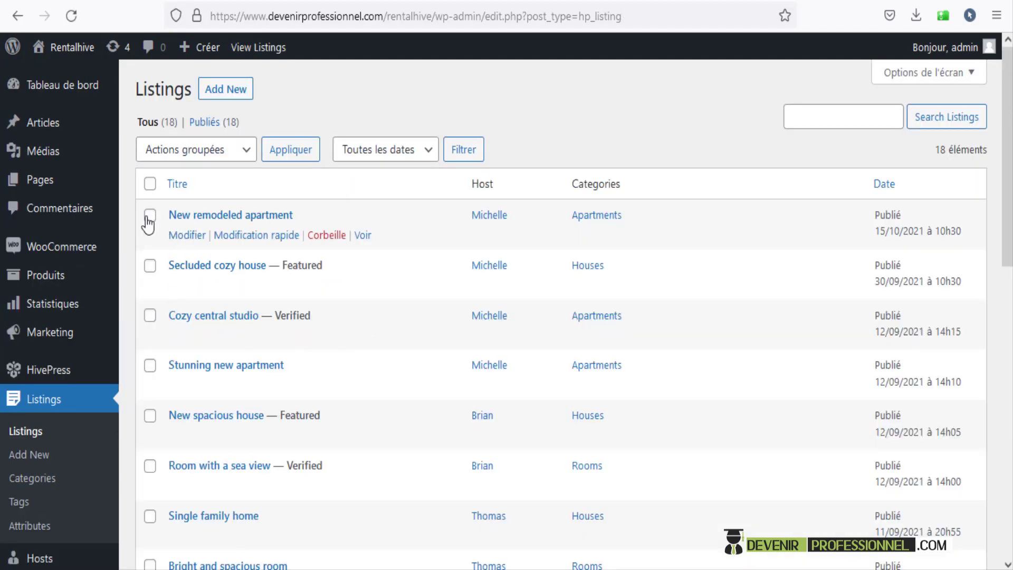
{"action": "left_click", "coordinate": [149, 216]}
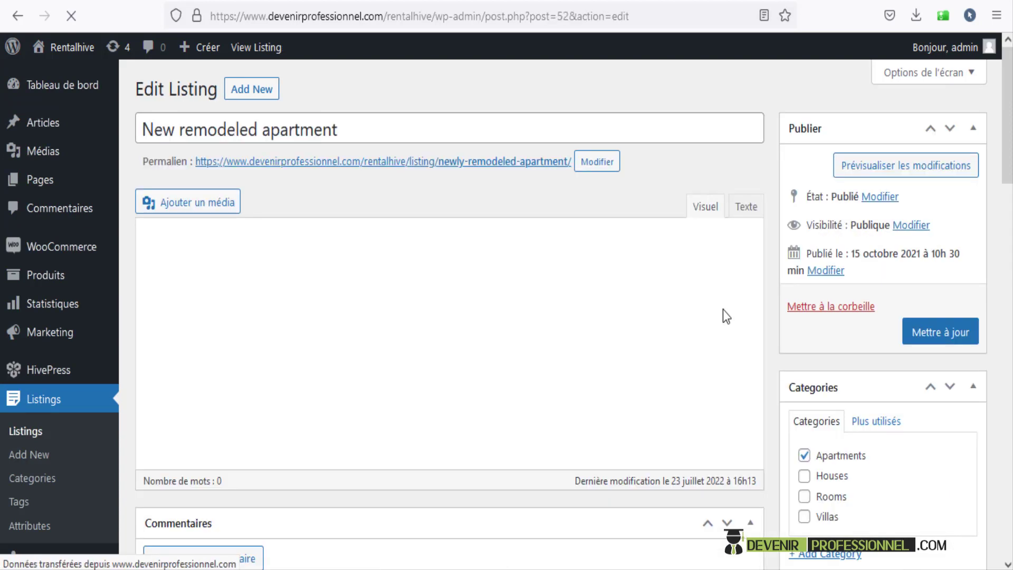
{"action": "left_click", "coordinate": [945, 334]}
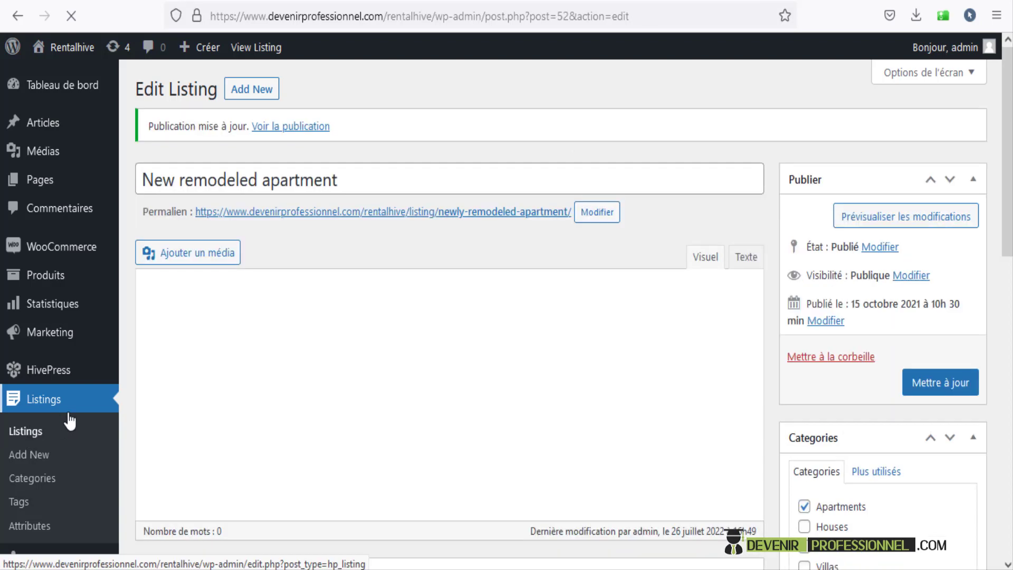
- Open the listings overview in a new browser tab and switch to it
{"action": "right_click", "coordinate": [30, 430]}
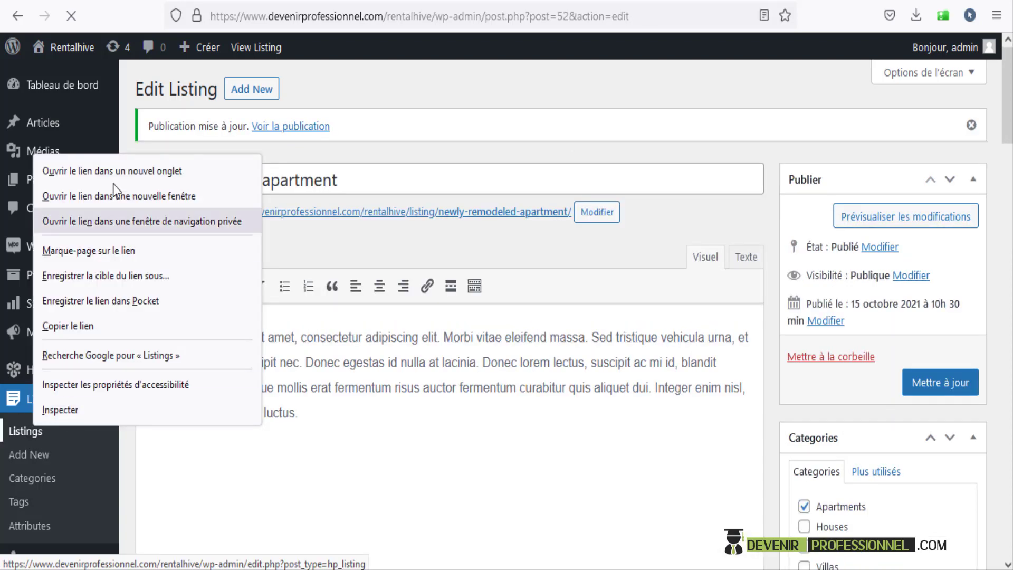
{"action": "left_click", "coordinate": [117, 174]}
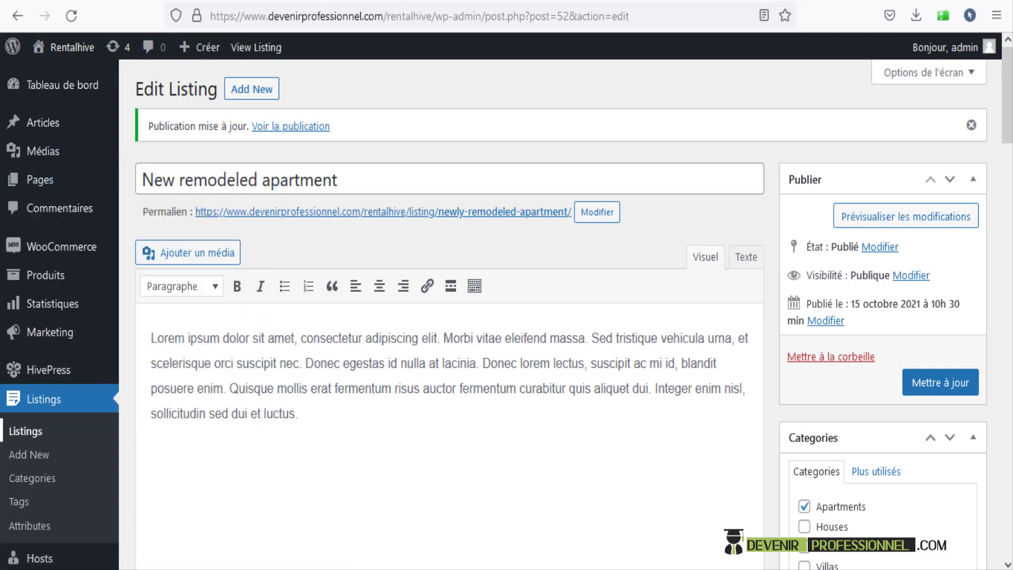
{"action": "left_click", "coordinate": [150, 1]}
{"action": "right_click", "coordinate": [209, 255]}
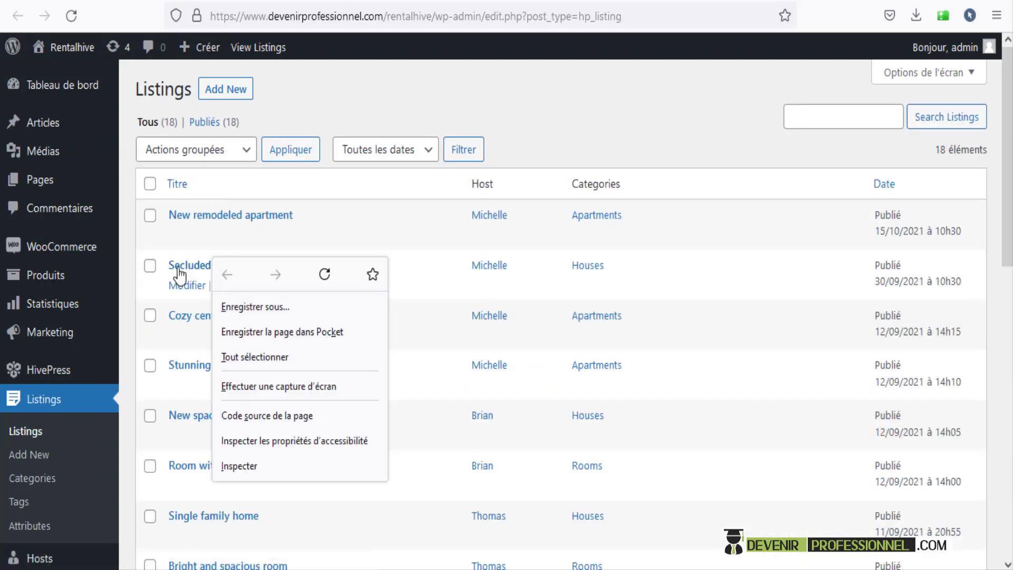
- Open Secluded cozy house and Cozy central studio in separate new tabs and update the Secluded cozy house listing
{"action": "right_click", "coordinate": [179, 270]}
{"action": "left_click", "coordinate": [277, 287]}
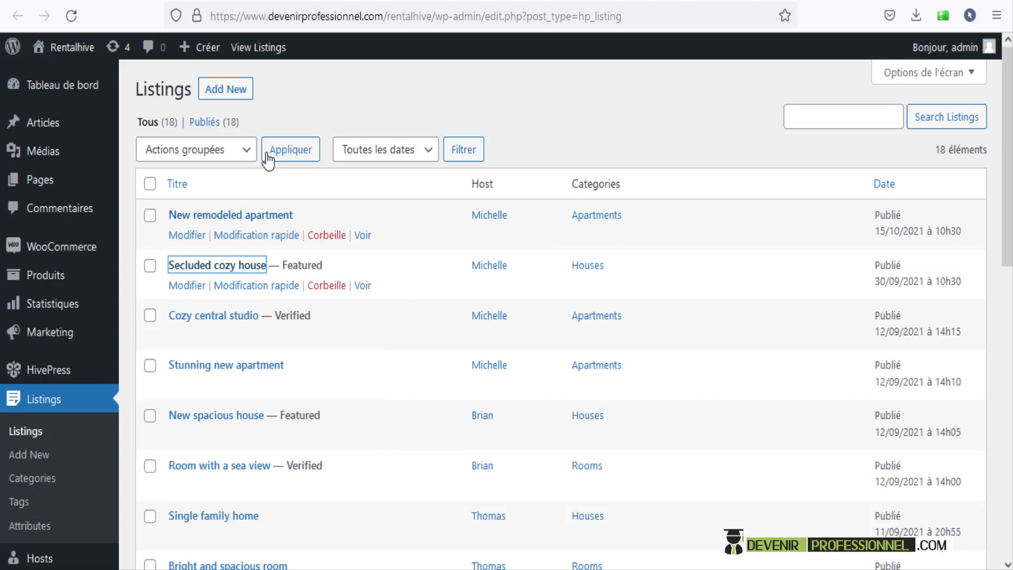
{"action": "right_click", "coordinate": [237, 317]}
{"action": "left_click", "coordinate": [286, 325]}
{"action": "key", "text": "ctrl+Tab"}
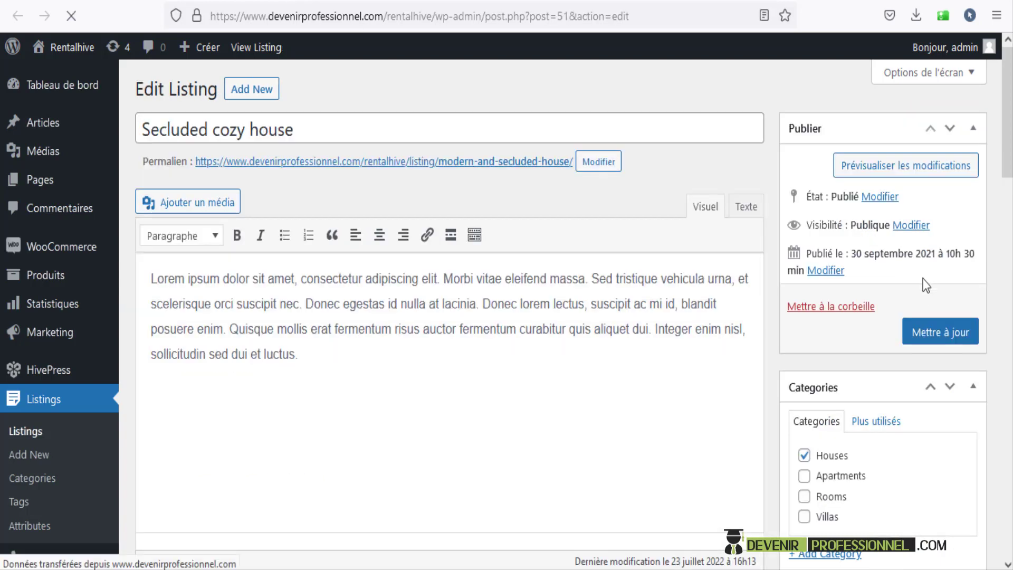
{"action": "left_click", "coordinate": [934, 335]}
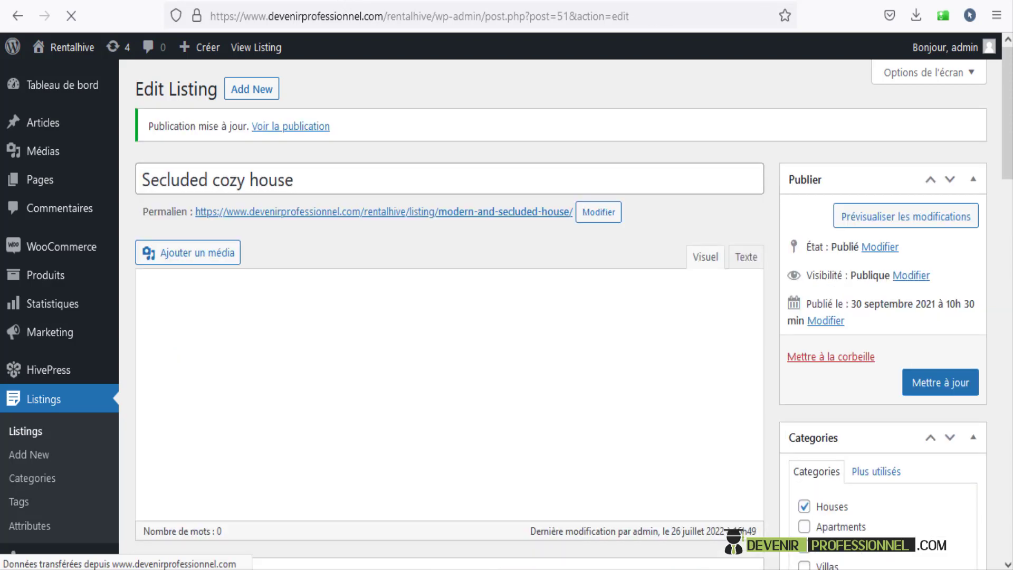
{"action": "left_click", "coordinate": [930, 382]}
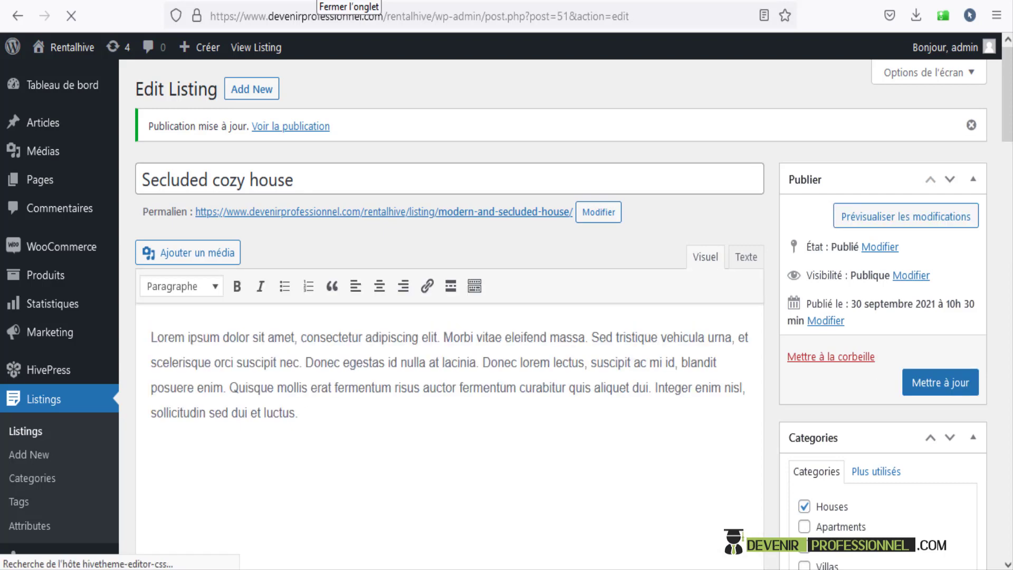
- Return to the site's home page and open the Secluded cozy house listing from the Houses category
{"action": "scroll", "coordinate": [380, 222], "scroll_direction": "down", "scroll_amount": 2}
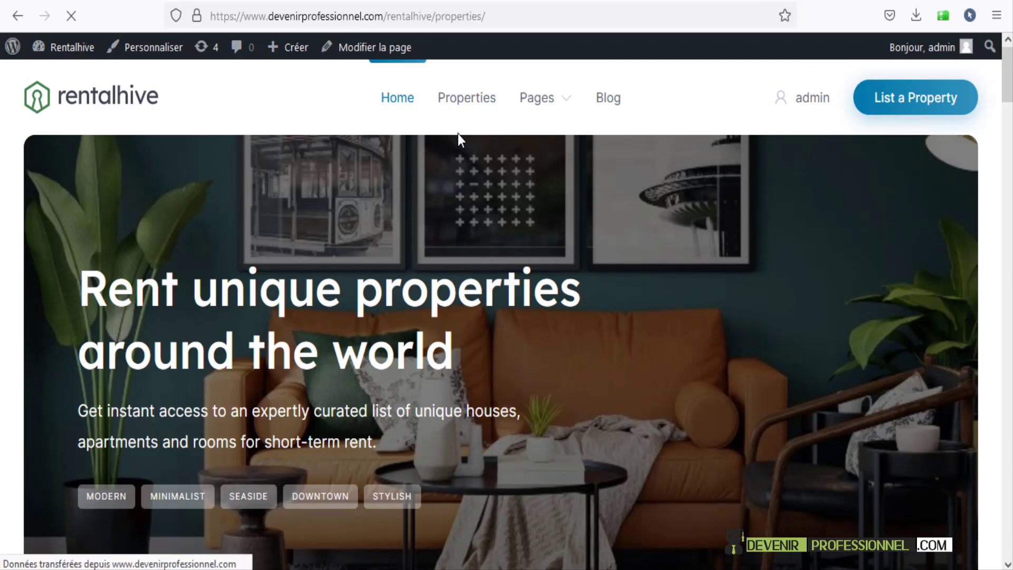
{"action": "scroll", "coordinate": [463, 187], "scroll_direction": "up", "scroll_amount": 5}
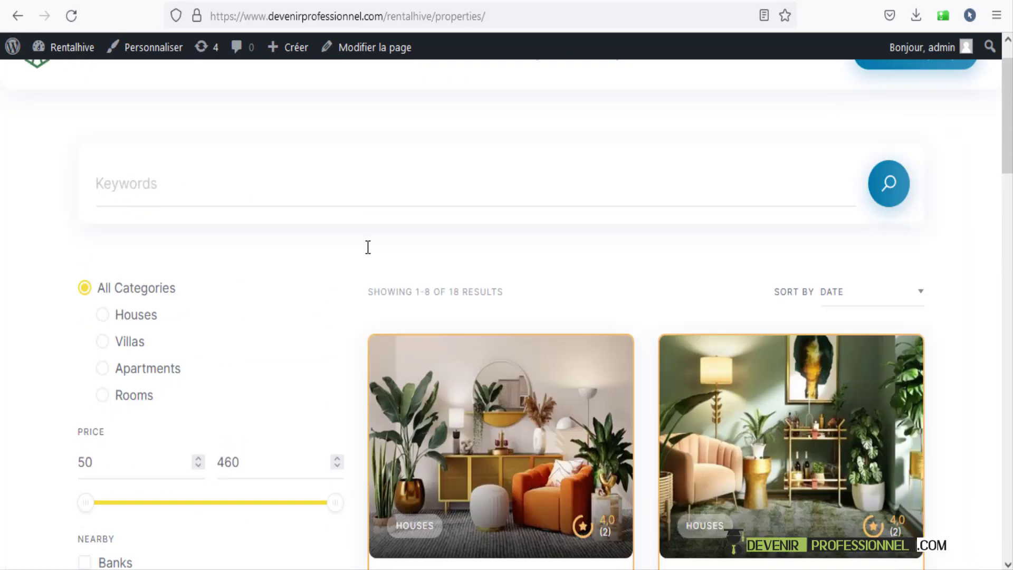
{"action": "left_click", "coordinate": [400, 103]}
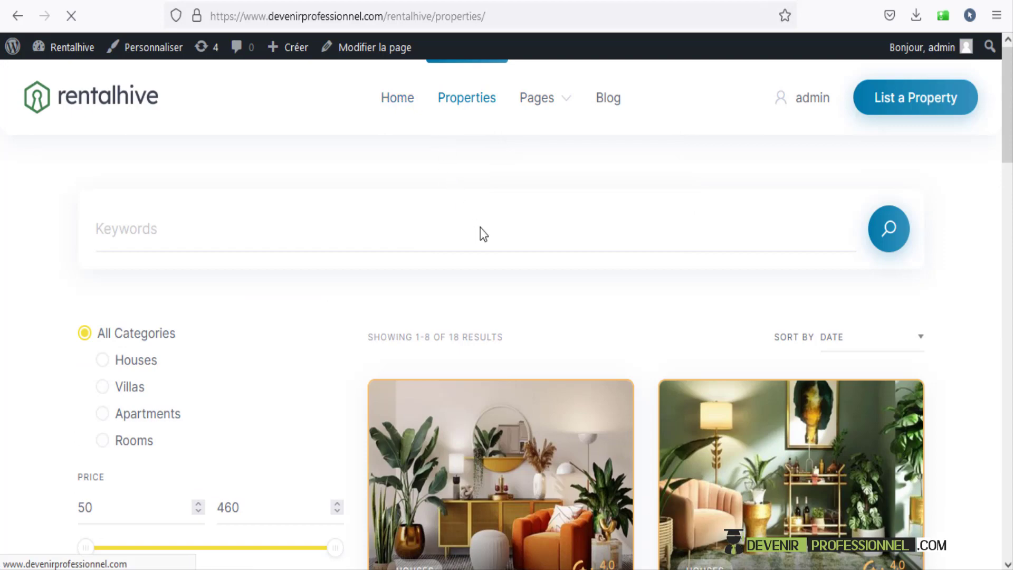
{"action": "scroll", "coordinate": [480, 232], "scroll_direction": "down", "scroll_amount": 10}
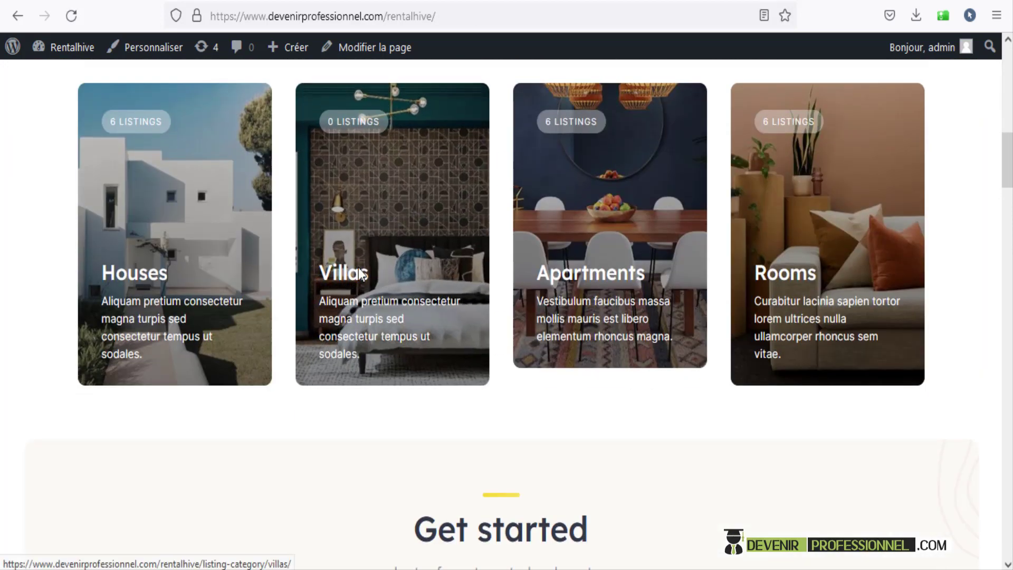
{"action": "left_click", "coordinate": [138, 278]}
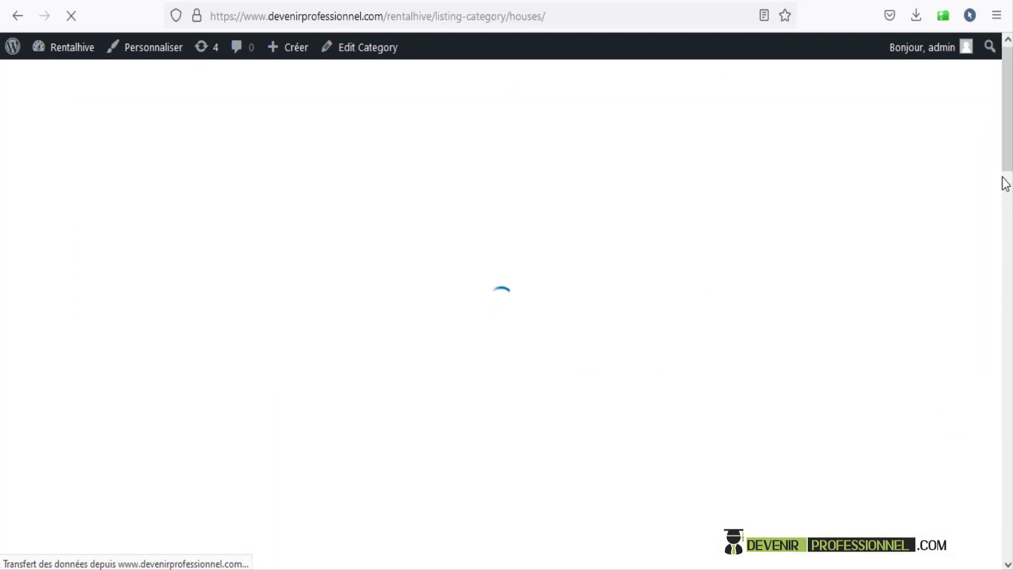
{"action": "scroll", "coordinate": [1005, 183], "scroll_direction": "down", "scroll_amount": 9}
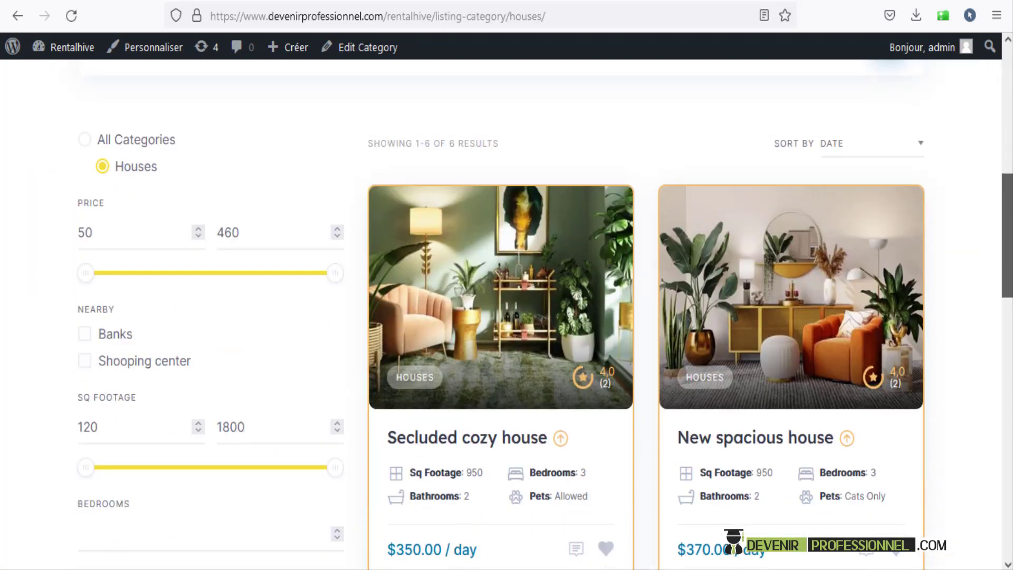
{"action": "scroll", "coordinate": [452, 293], "scroll_direction": "down", "scroll_amount": 4}
{"action": "left_click", "coordinate": [462, 244]}
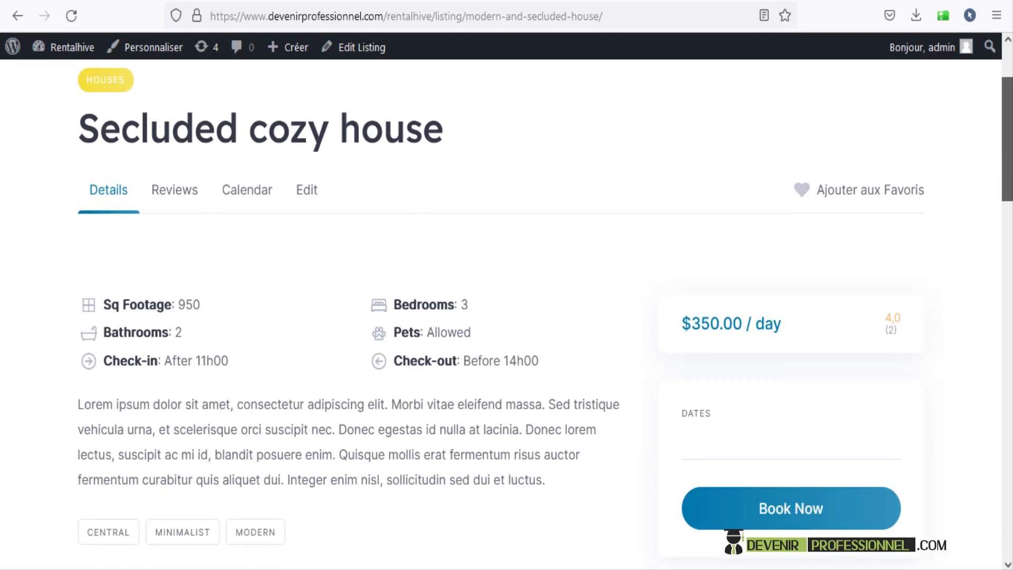
- Set the Secluded cozy house's booking dates to 26 juillet 2022 au 31 juillet 2022 and request the booking
{"action": "scroll", "coordinate": [506, 317], "scroll_direction": "down", "scroll_amount": 2}
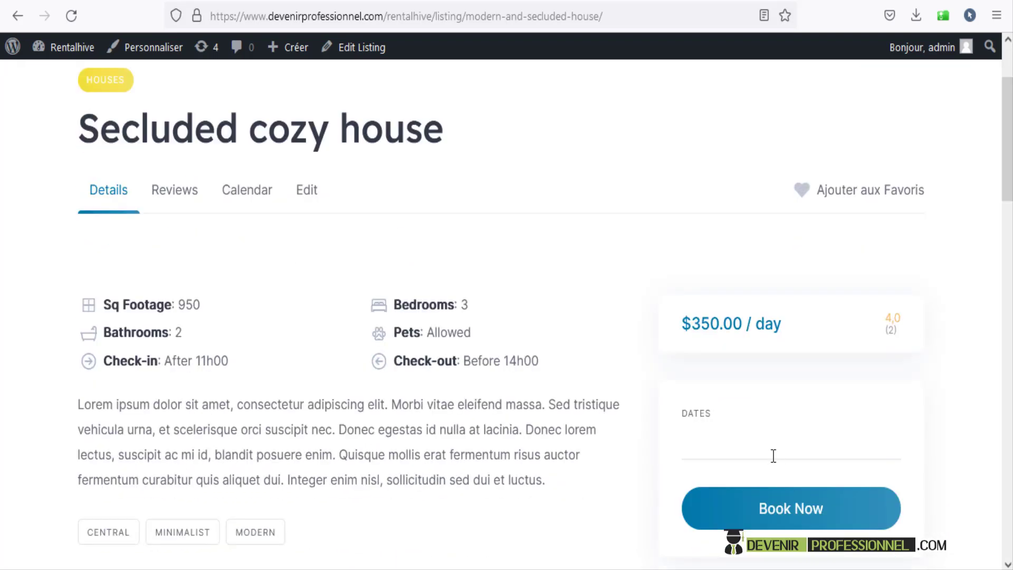
{"action": "left_click", "coordinate": [764, 447]}
{"action": "left_click", "coordinate": [897, 403]}
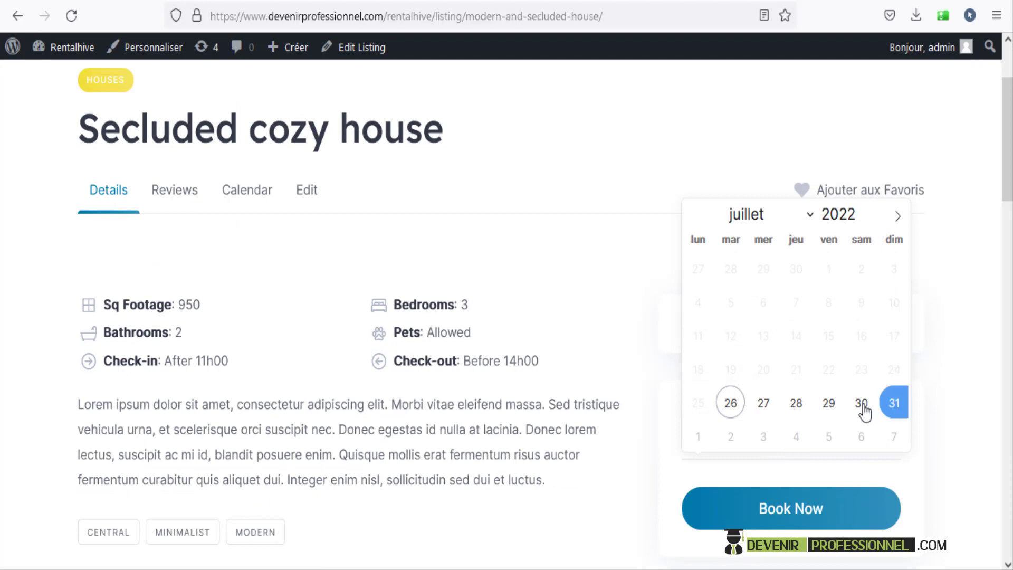
{"action": "left_click", "coordinate": [731, 403]}
{"action": "scroll", "coordinate": [760, 422], "scroll_direction": "down", "scroll_amount": 5}
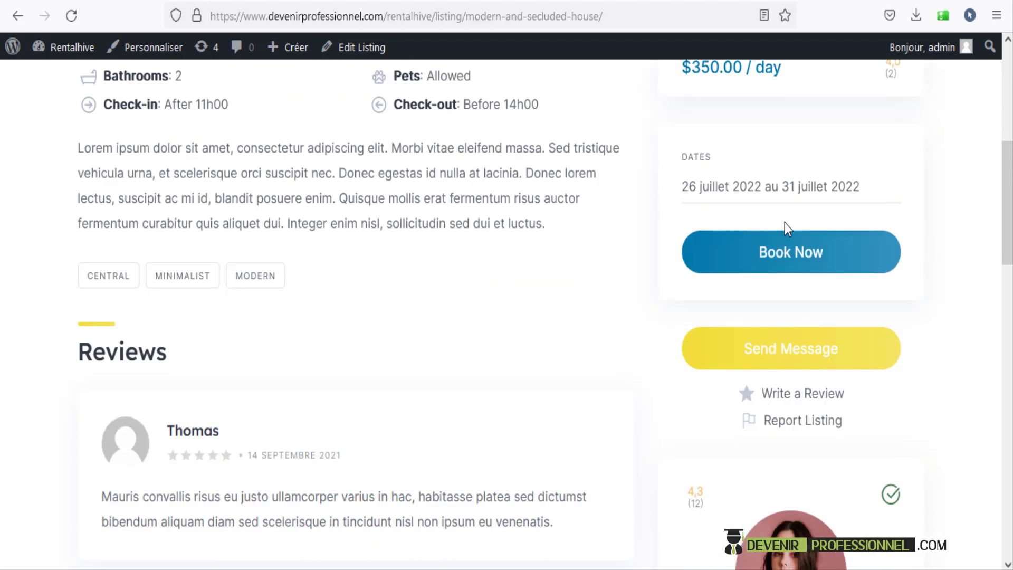
{"action": "left_click", "coordinate": [792, 253]}
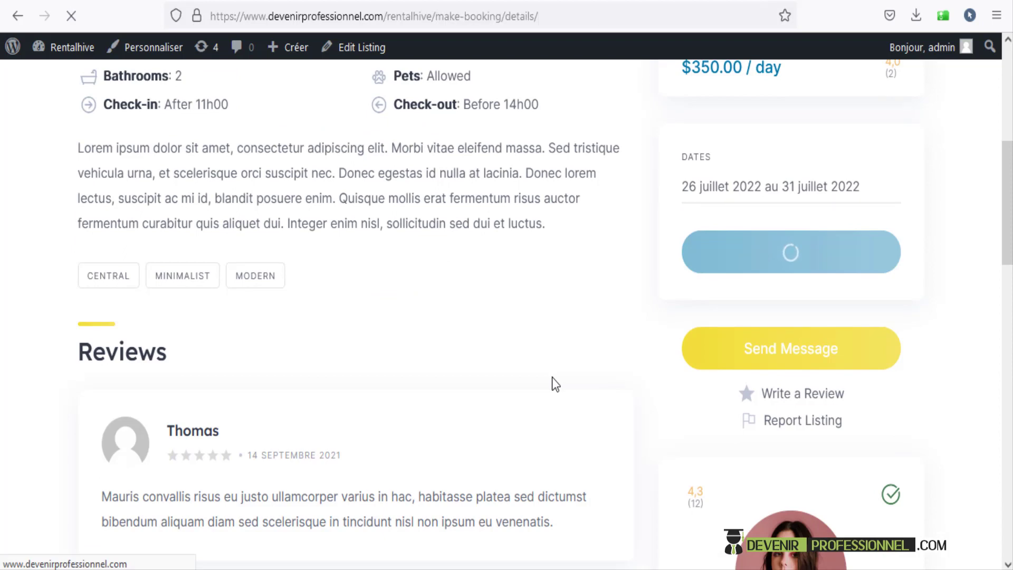
- Proceed to payment from the booking details and examine the checkout page's billing form, order summary and payment section
{"action": "scroll", "coordinate": [474, 379], "scroll_direction": "down", "scroll_amount": 10}
{"action": "left_click", "coordinate": [424, 172]}
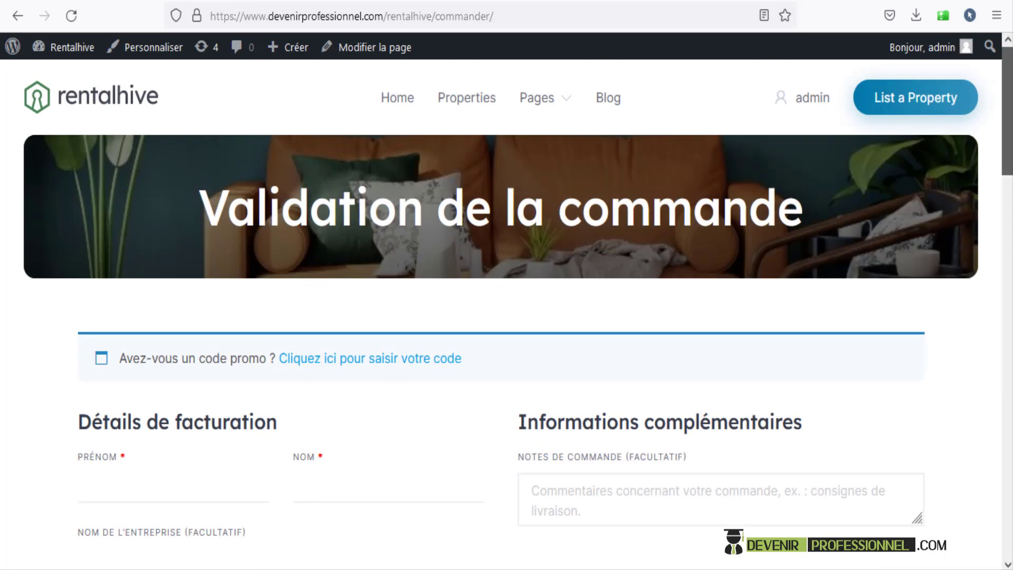
{"action": "scroll", "coordinate": [506, 317], "scroll_direction": "down", "scroll_amount": 8}
{"action": "scroll", "coordinate": [222, 246], "scroll_direction": "down", "scroll_amount": 12}
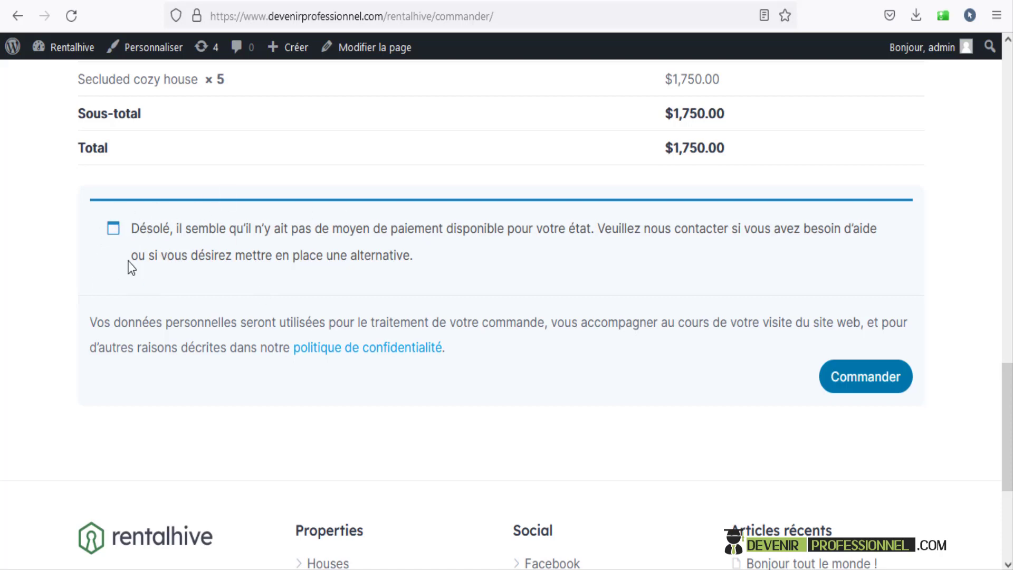
{"action": "mouse_move", "coordinate": [1007, 412]}
{"action": "left_mouse_down"}
{"action": "mouse_move", "coordinate": [1007, 446]}
{"action": "mouse_move", "coordinate": [1007, 346]}
{"action": "mouse_move", "coordinate": [1007, 401]}
{"action": "left_mouse_up"}
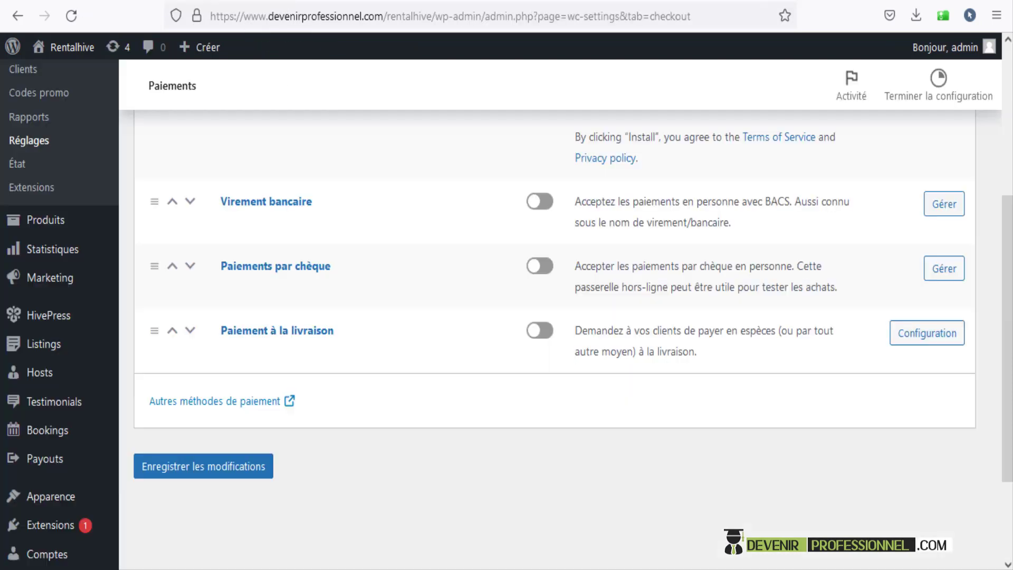
- Enable bank transfer (Virement bancaire) as a payment method in the WooCommerce payment settings
{"action": "scroll", "coordinate": [32, 90], "scroll_direction": "up", "scroll_amount": 5}
{"action": "mouse_move", "coordinate": [79, 46]}
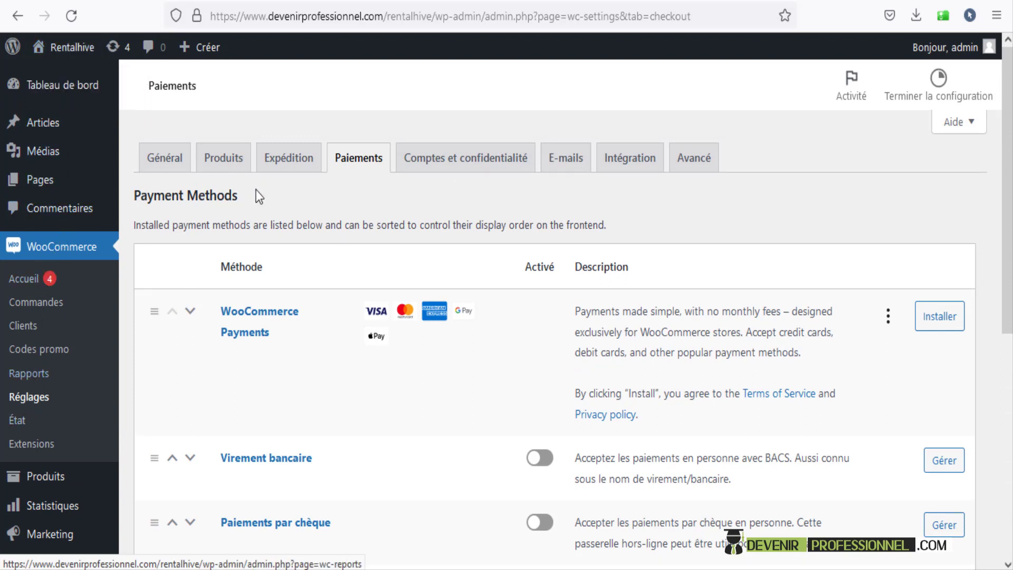
{"action": "scroll", "coordinate": [426, 188], "scroll_direction": "down", "scroll_amount": 3}
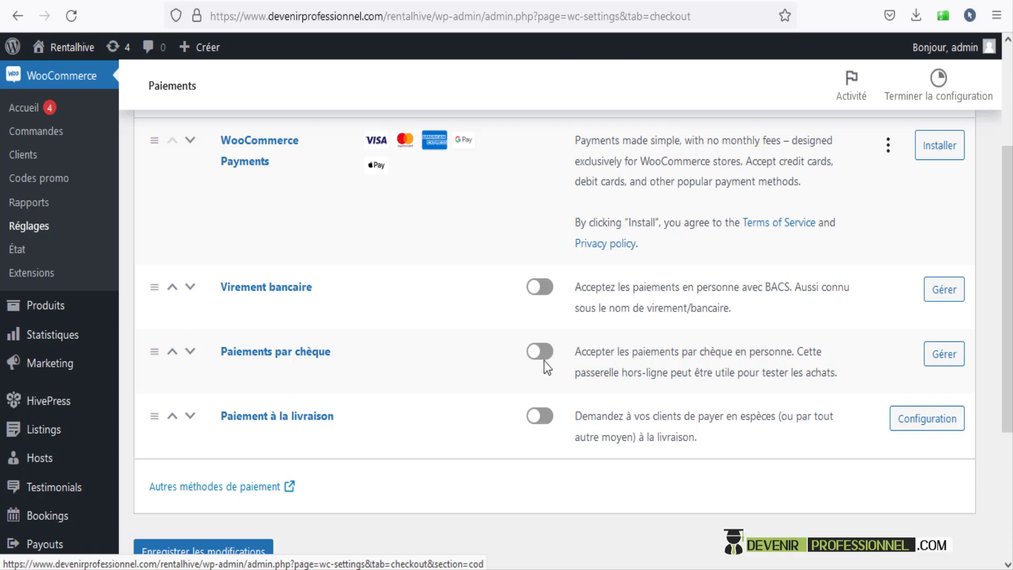
{"action": "left_click", "coordinate": [543, 292]}
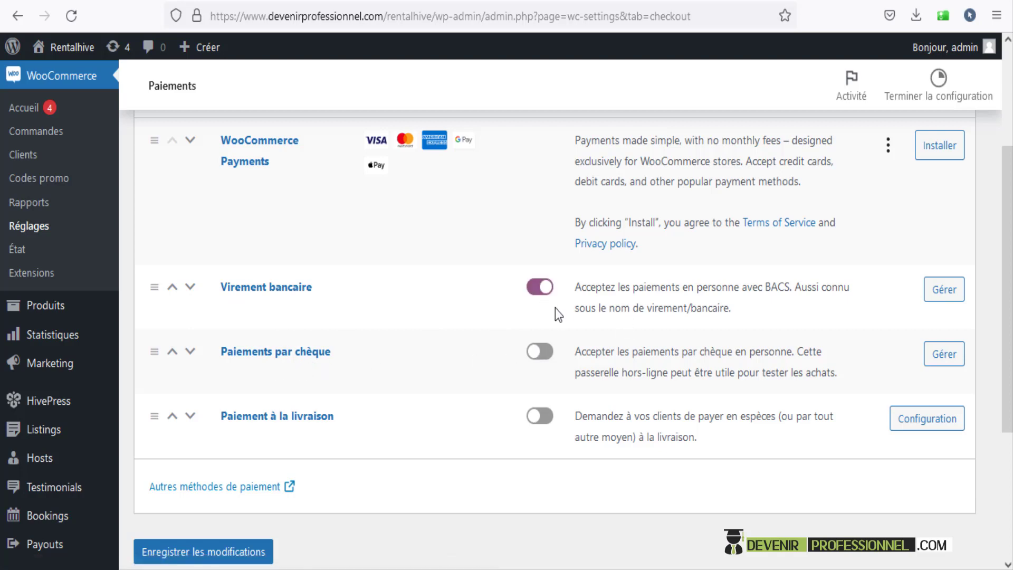
- Enable cheque payments (Paiements par chèque) and open the bank transfer (Virement bancaire) settings
{"action": "left_click", "coordinate": [536, 353]}
{"action": "left_click", "coordinate": [943, 297]}
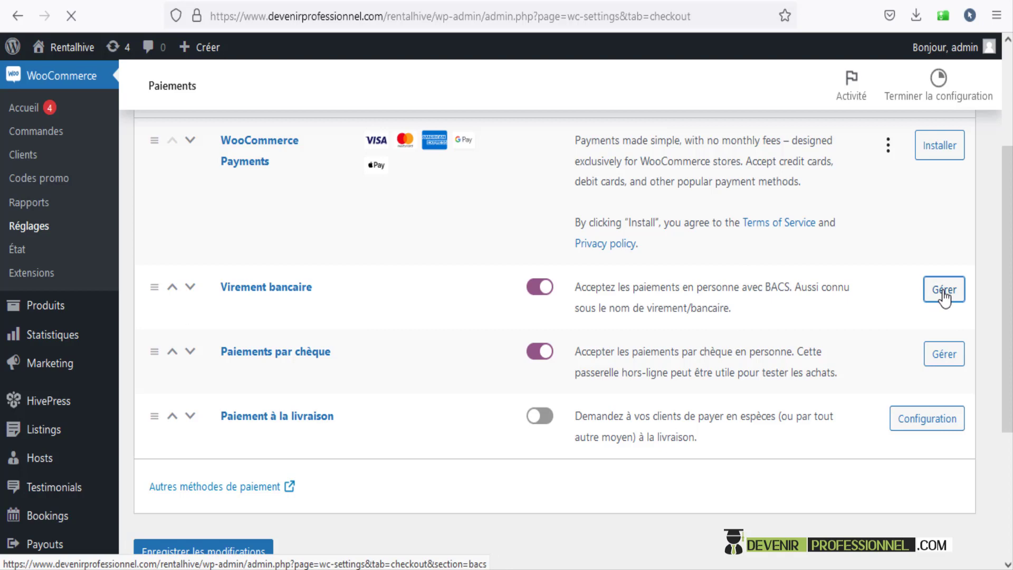
{"action": "scroll", "coordinate": [537, 294], "scroll_direction": "down", "scroll_amount": 3}
{"action": "scroll", "coordinate": [537, 294], "scroll_direction": "up", "scroll_amount": 2}
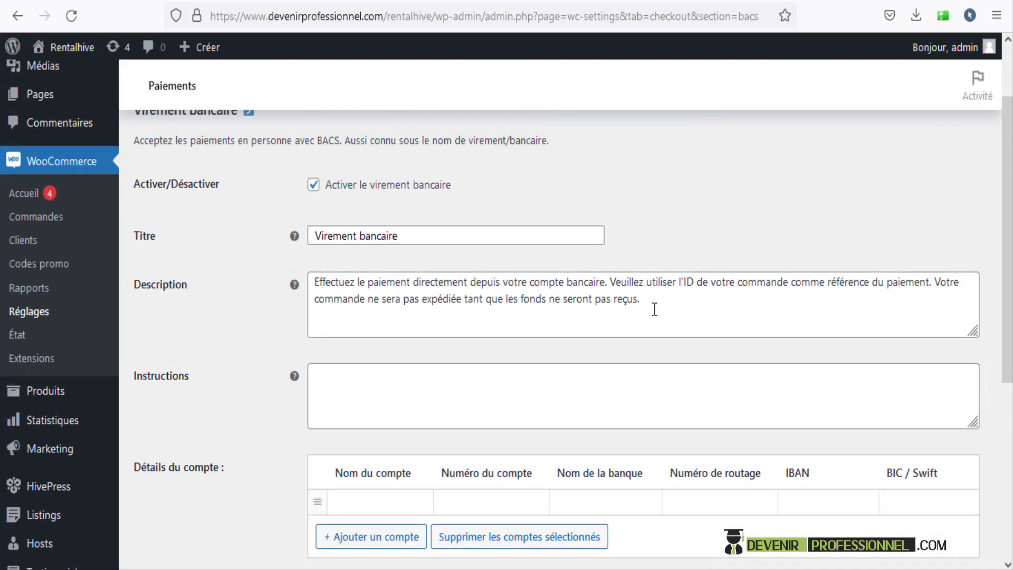
- Go through the bank transfer description, instructions and account detail fields, and save the settings
{"action": "left_click_drag", "start_coordinate": [654, 309], "coordinate": [305, 266]}
{"action": "left_click", "coordinate": [369, 388]}
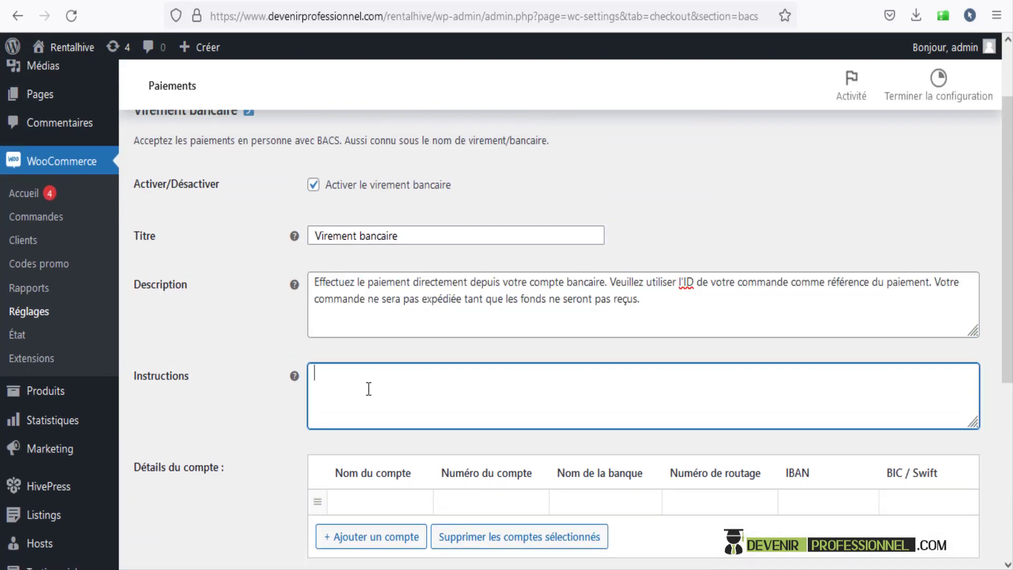
{"action": "scroll", "coordinate": [369, 389], "scroll_direction": "down", "scroll_amount": 1}
{"action": "left_click", "coordinate": [395, 417]}
{"action": "left_click", "coordinate": [495, 415]}
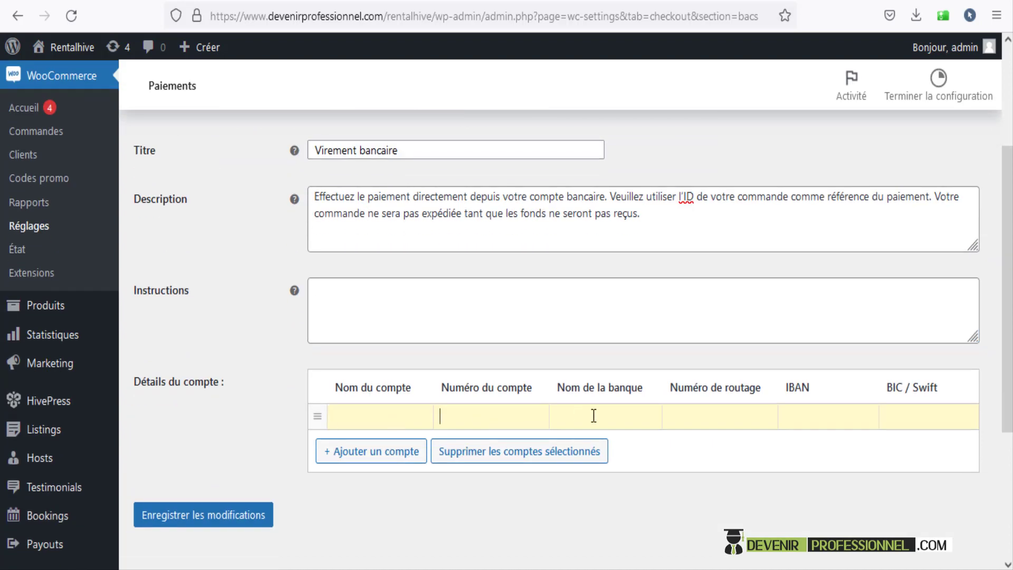
{"action": "left_click", "coordinate": [608, 415]}
{"action": "left_click", "coordinate": [205, 517]}
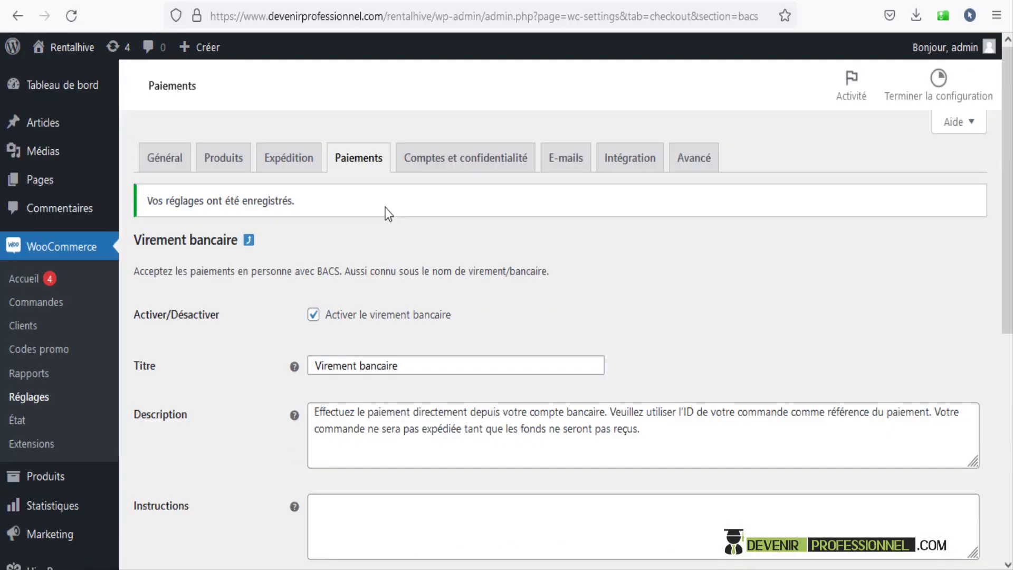
- Return to the payment methods list and open the cheque payment (Paiements par chèque) settings
{"action": "left_click", "coordinate": [372, 160]}
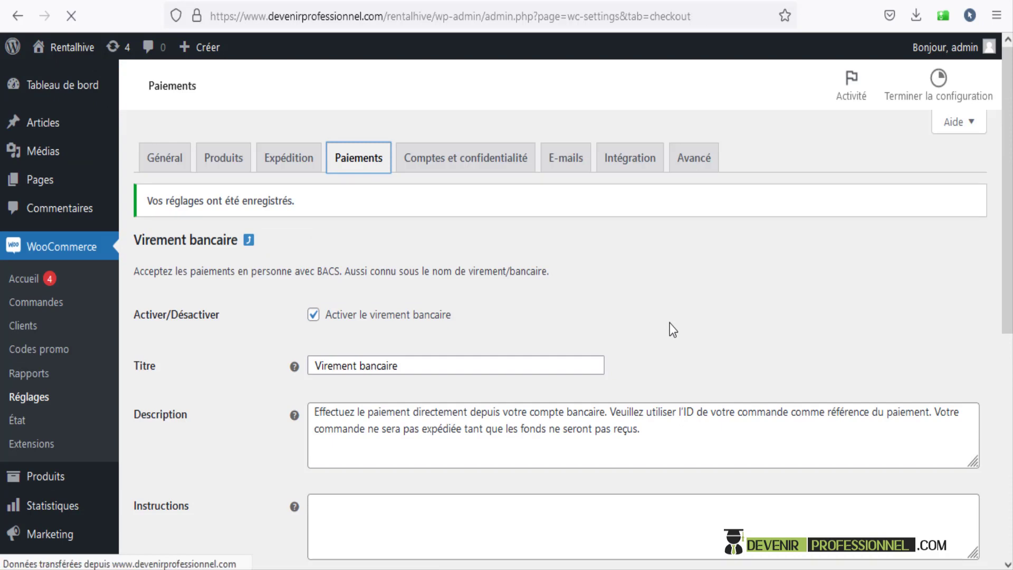
{"action": "scroll", "coordinate": [293, 473], "scroll_direction": "down", "scroll_amount": 3}
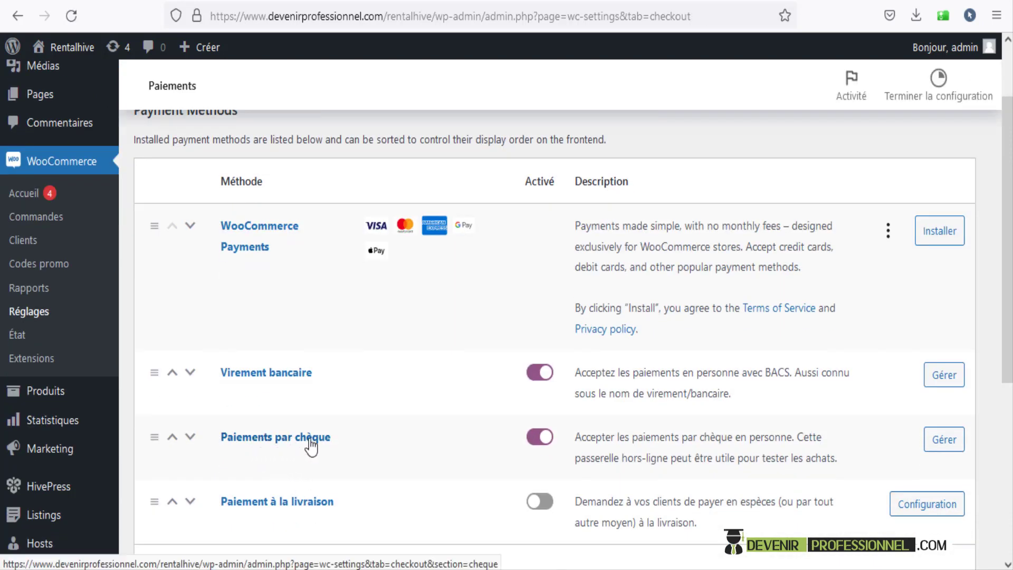
{"action": "left_click", "coordinate": [945, 445]}
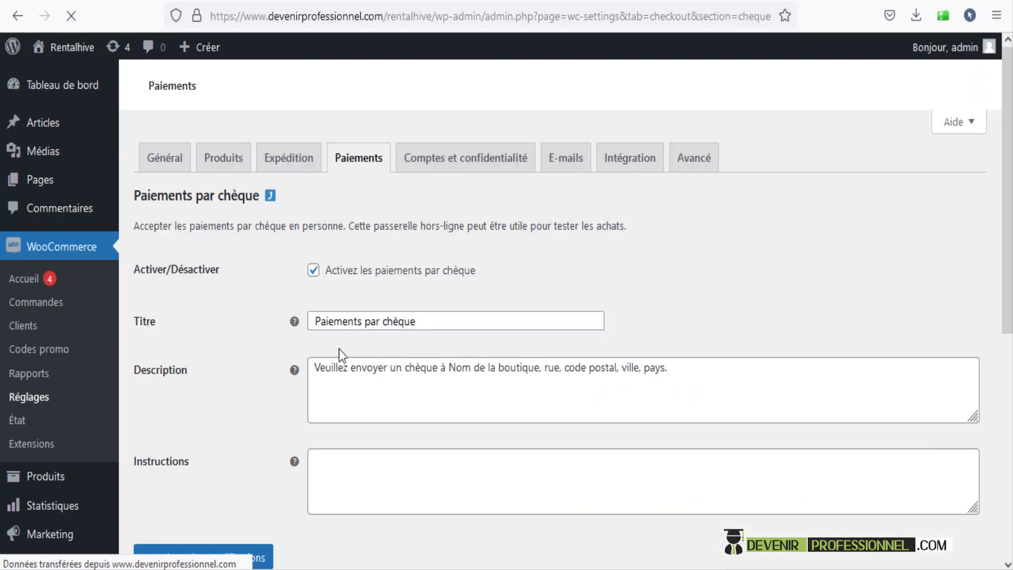
- Go through the cheque payment description and instructions fields, and save the cheque settings
{"action": "scroll", "coordinate": [339, 355], "scroll_direction": "down", "scroll_amount": 2}
{"action": "left_click", "coordinate": [714, 314]}
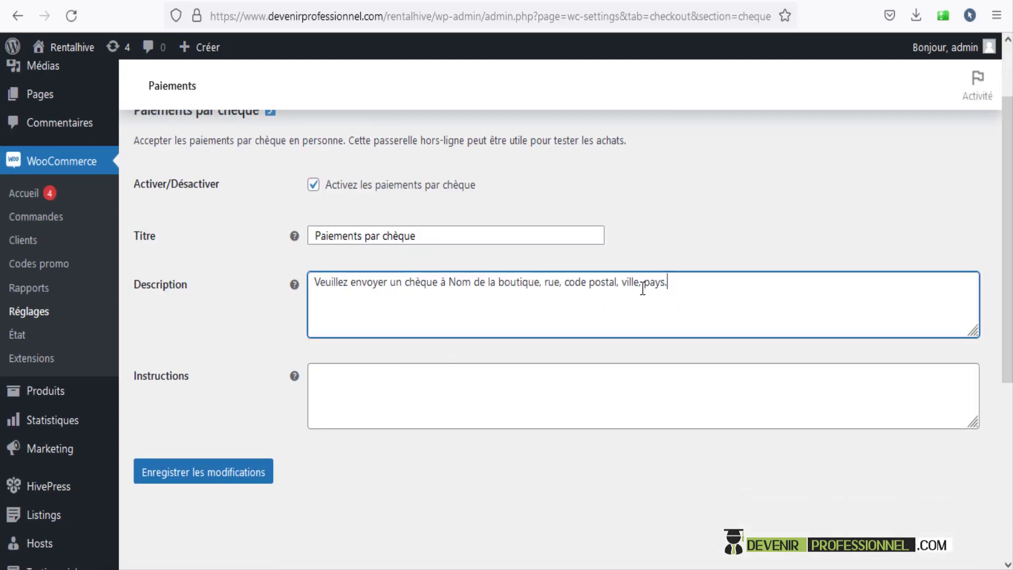
{"action": "left_click_drag", "start_coordinate": [668, 284], "coordinate": [497, 308]}
{"action": "left_click", "coordinate": [505, 313]}
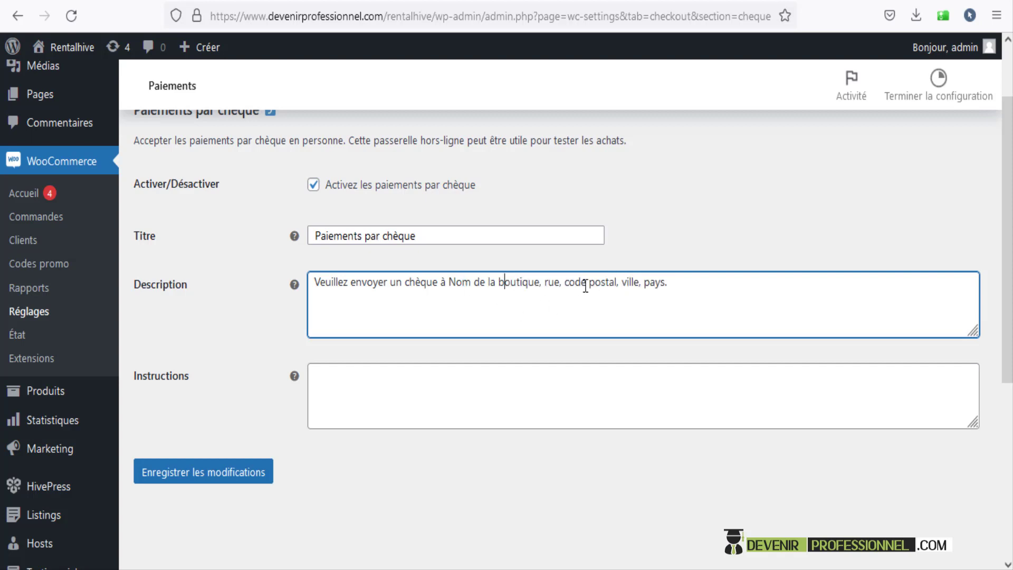
{"action": "left_click_drag", "start_coordinate": [745, 291], "coordinate": [350, 318]}
{"action": "left_click", "coordinate": [410, 391]}
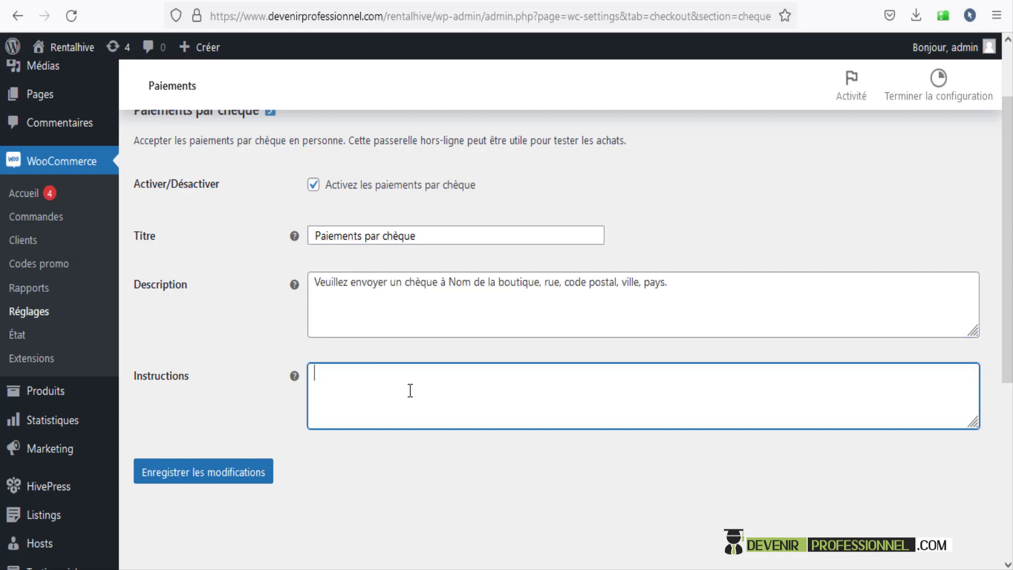
{"action": "left_click", "coordinate": [203, 473]}
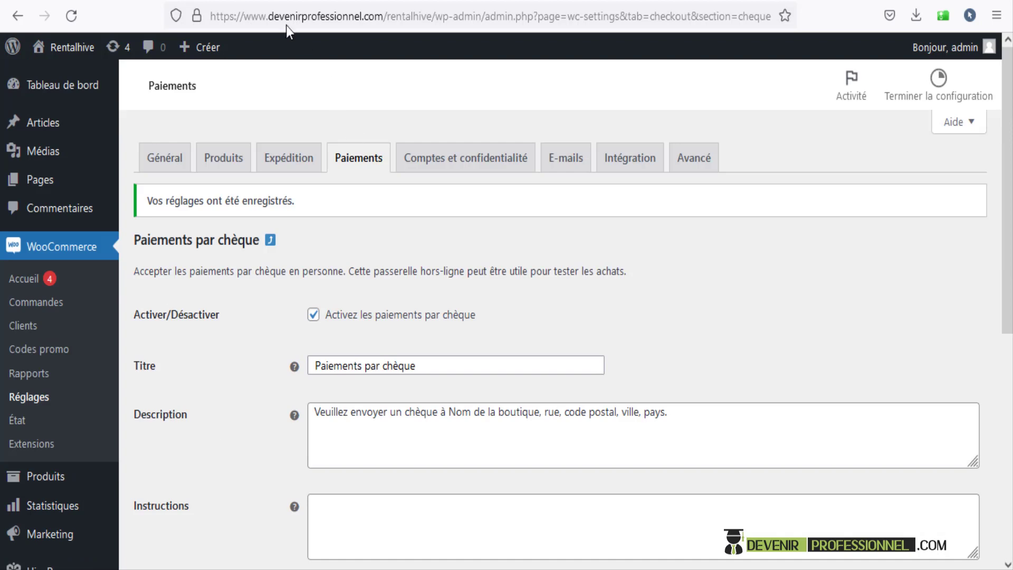
{"action": "scroll", "coordinate": [349, 202], "scroll_direction": "down", "scroll_amount": 5}
{"action": "left_click", "coordinate": [211, 347]}
- Return to the payment methods list and examine which methods are offered and enabled
{"action": "left_click", "coordinate": [357, 161]}
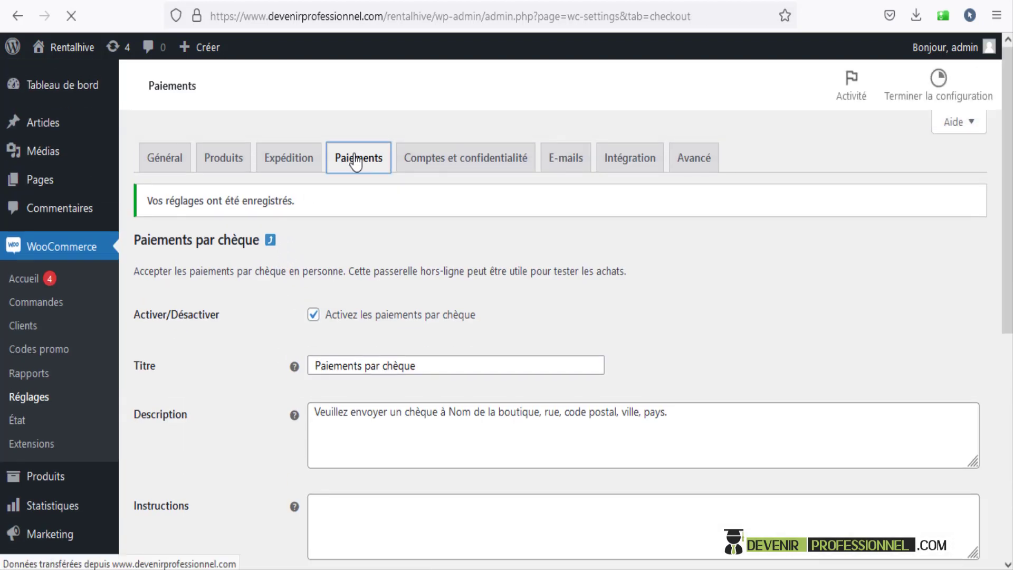
{"action": "scroll", "coordinate": [231, 317], "scroll_direction": "down", "scroll_amount": 3}
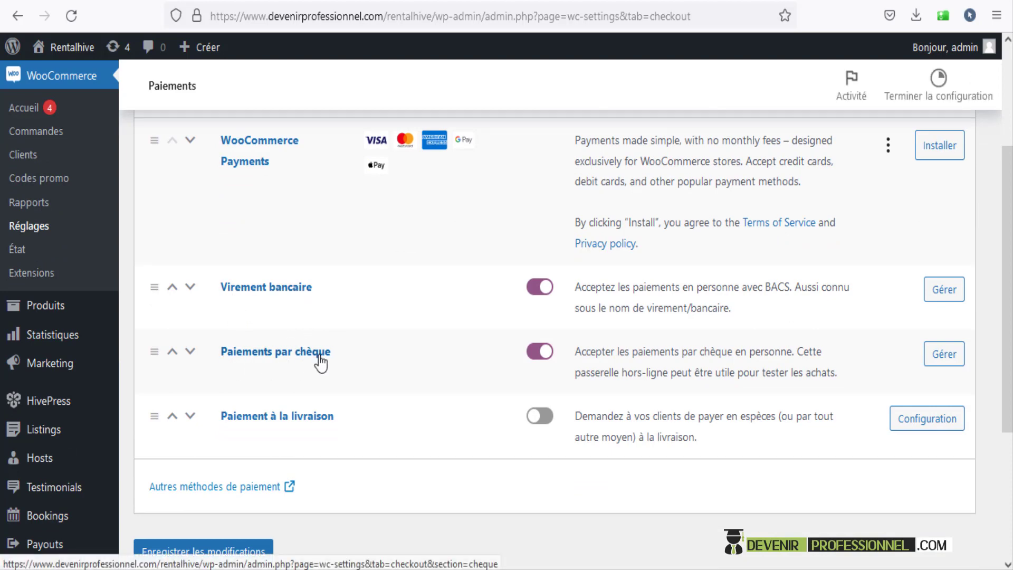
{"action": "scroll", "coordinate": [378, 362], "scroll_direction": "down", "scroll_amount": 3}
{"action": "scroll", "coordinate": [376, 359], "scroll_direction": "up", "scroll_amount": 2}
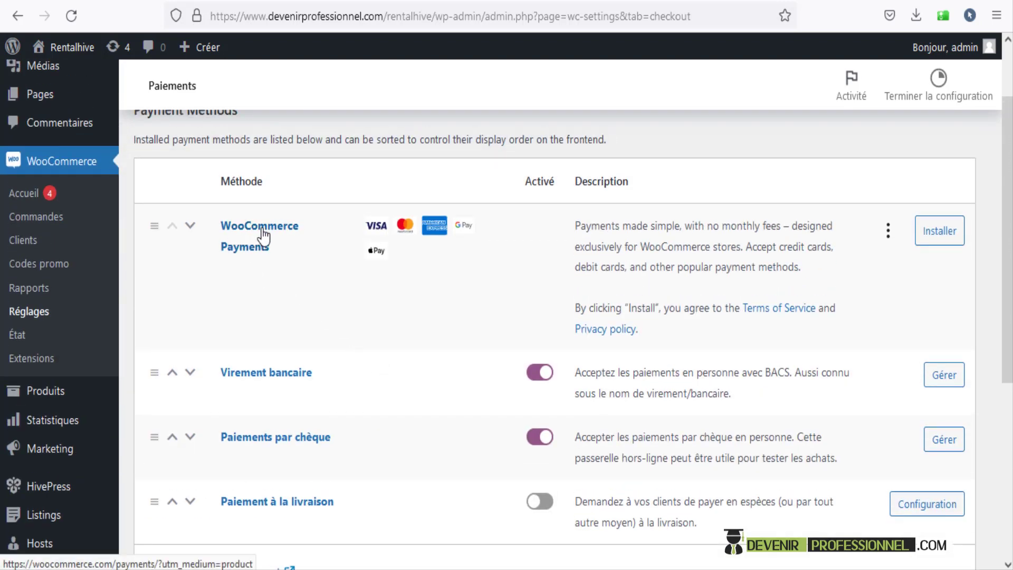
{"action": "scroll", "coordinate": [294, 244], "scroll_direction": "down", "scroll_amount": 3}
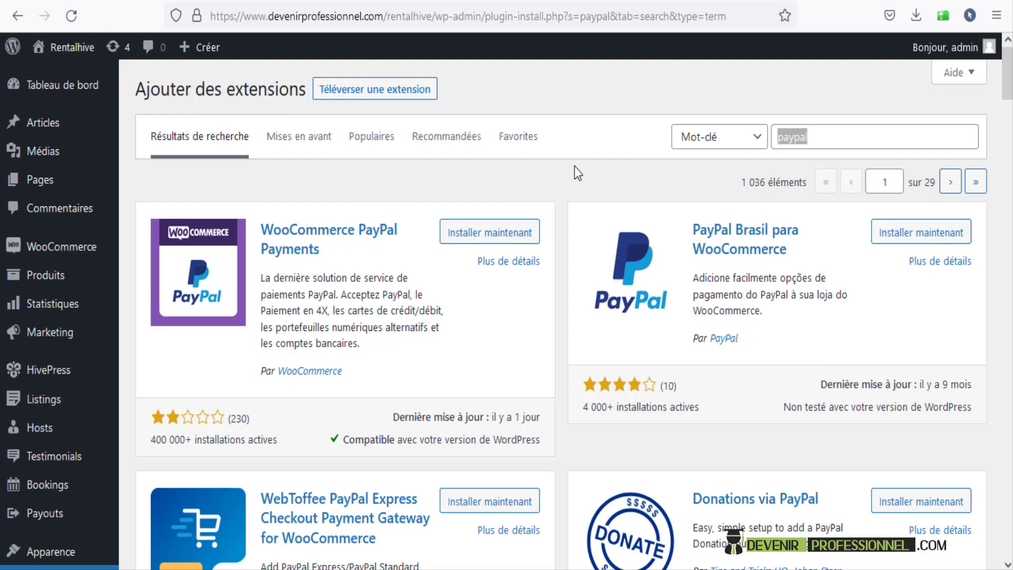
- Install and activate the WooCommerce PayPal Payments plugin from the extension search results for paypal
{"action": "scroll", "coordinate": [47, 316], "scroll_direction": "down", "scroll_amount": 3}
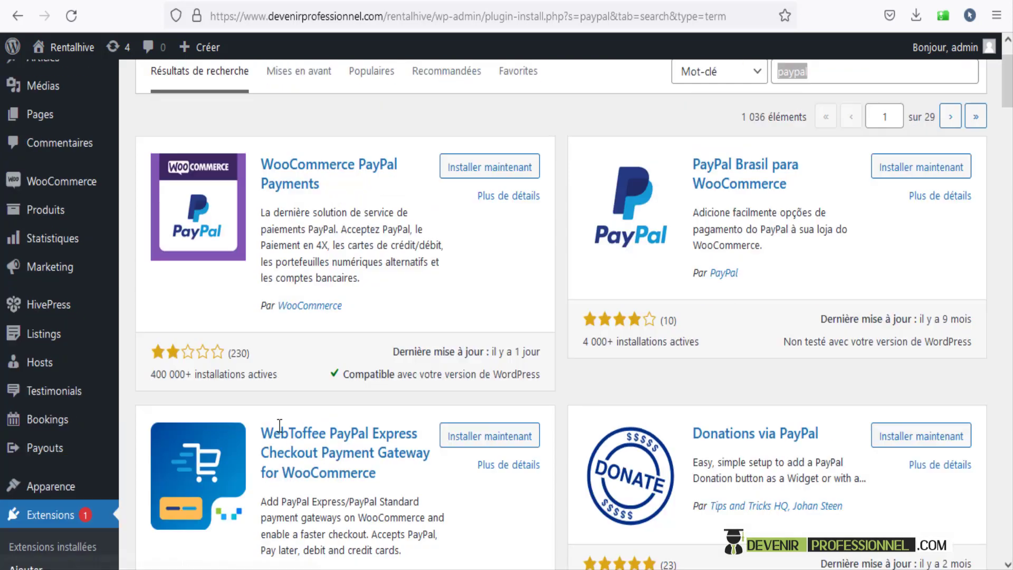
{"action": "scroll", "coordinate": [649, 276], "scroll_direction": "up", "scroll_amount": 3}
{"action": "left_click", "coordinate": [836, 132]}
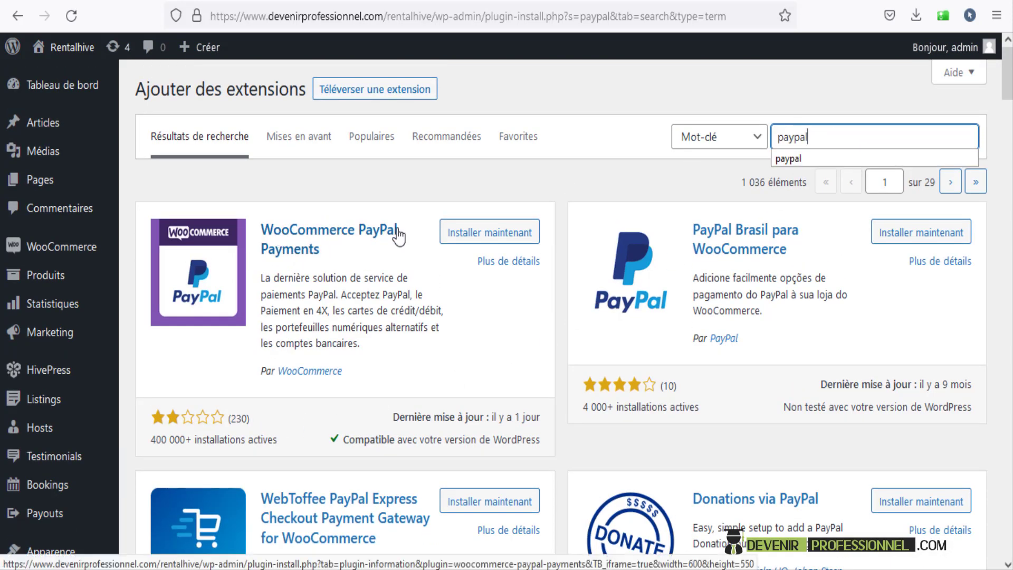
{"action": "left_click", "coordinate": [478, 237]}
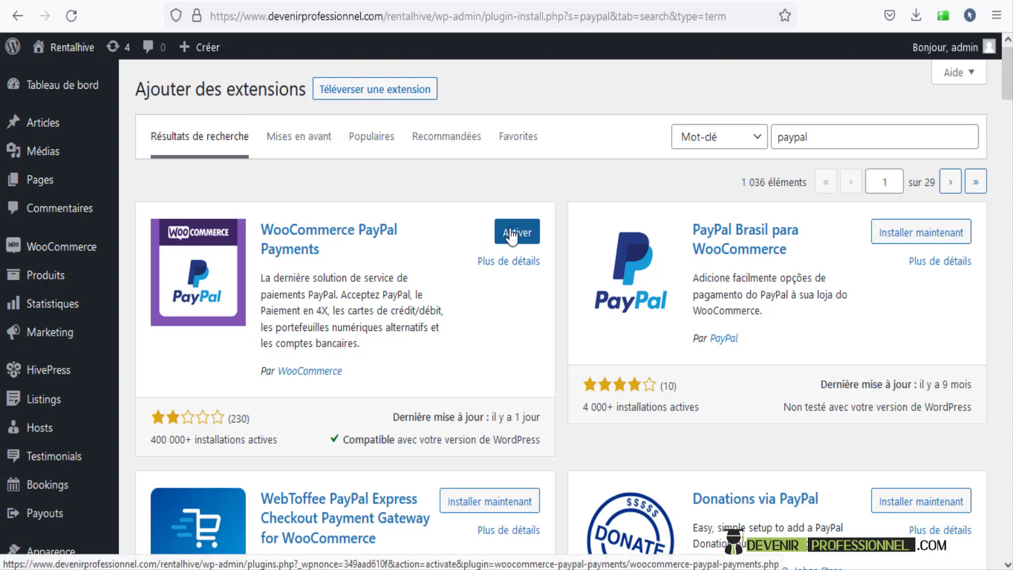
{"action": "left_click", "coordinate": [510, 236]}
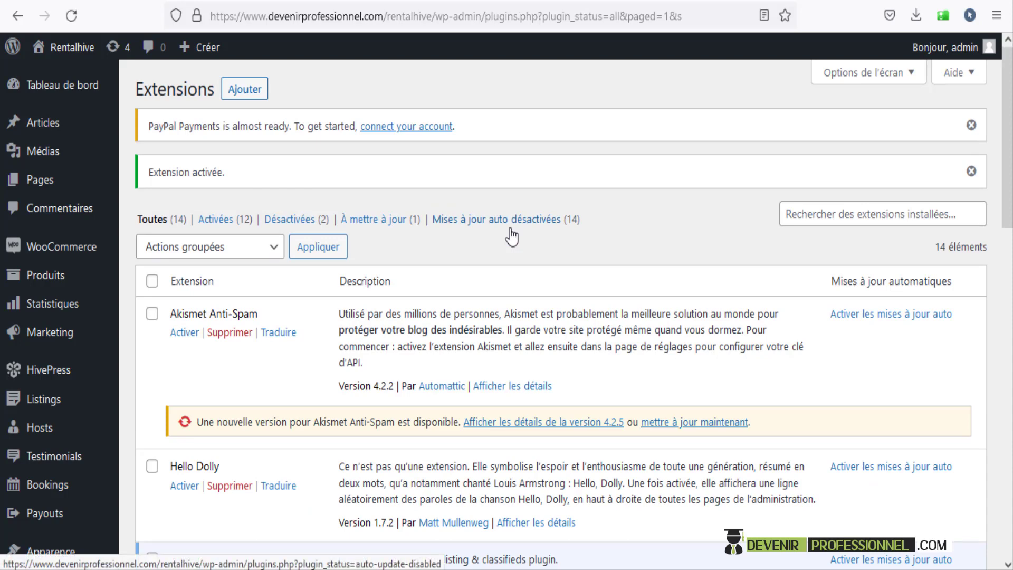
- Open the WooCommerce payment settings and turn on the PayPal method to reach its PayPal Checkout setup page
{"action": "mouse_move", "coordinate": [24, 249]}
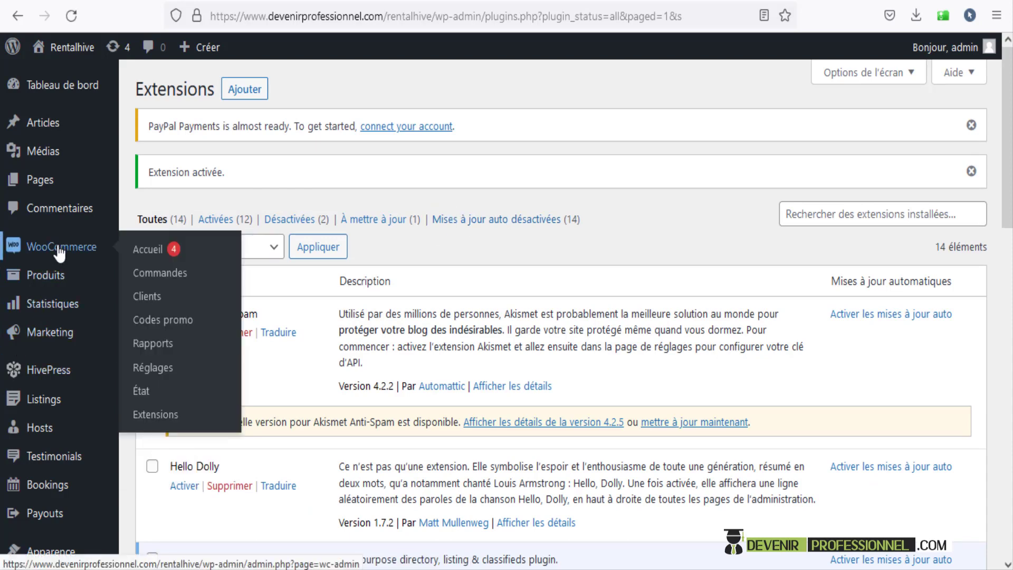
{"action": "left_click", "coordinate": [149, 371]}
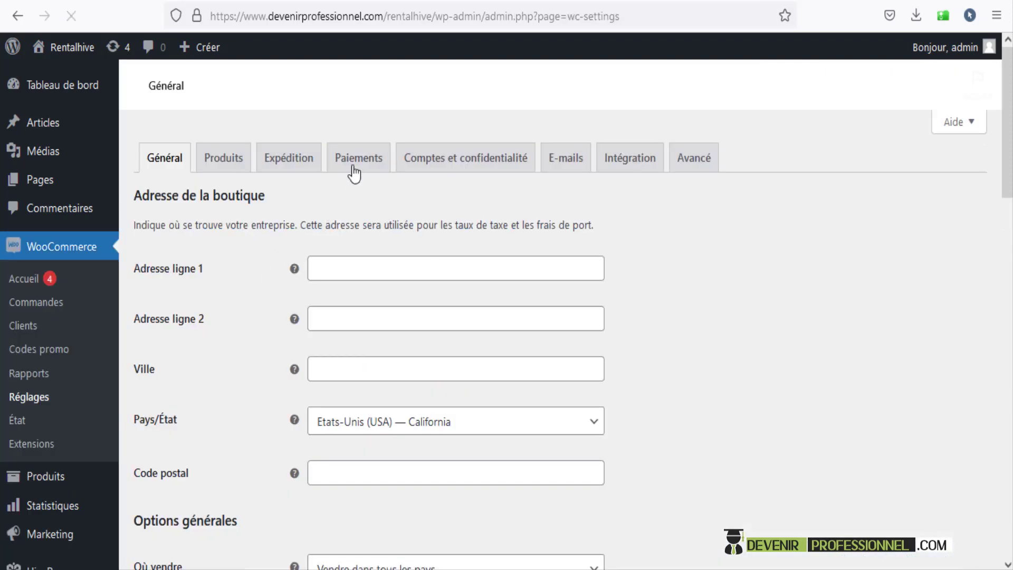
{"action": "left_click", "coordinate": [354, 161]}
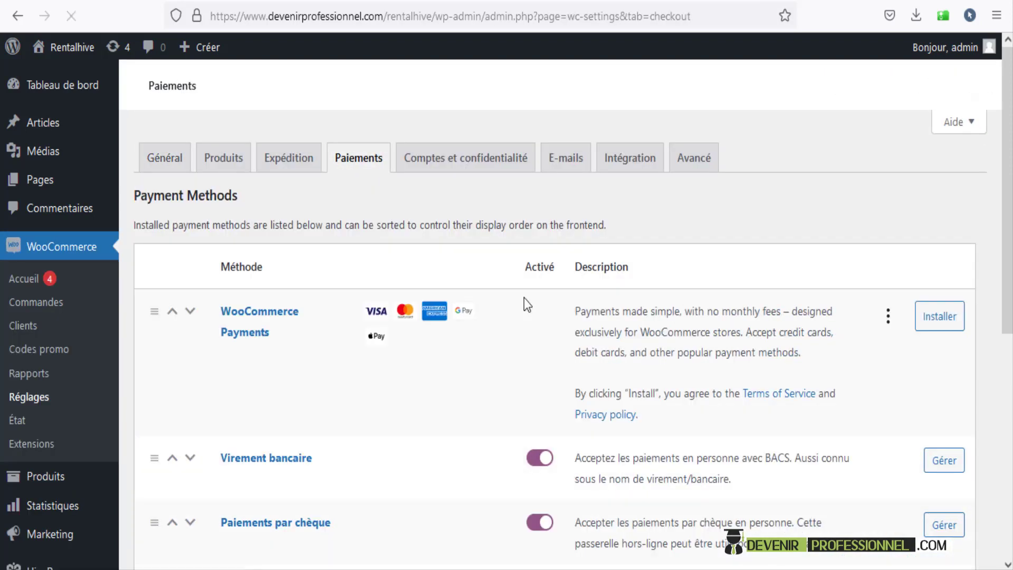
{"action": "scroll", "coordinate": [524, 298], "scroll_direction": "down", "scroll_amount": 3}
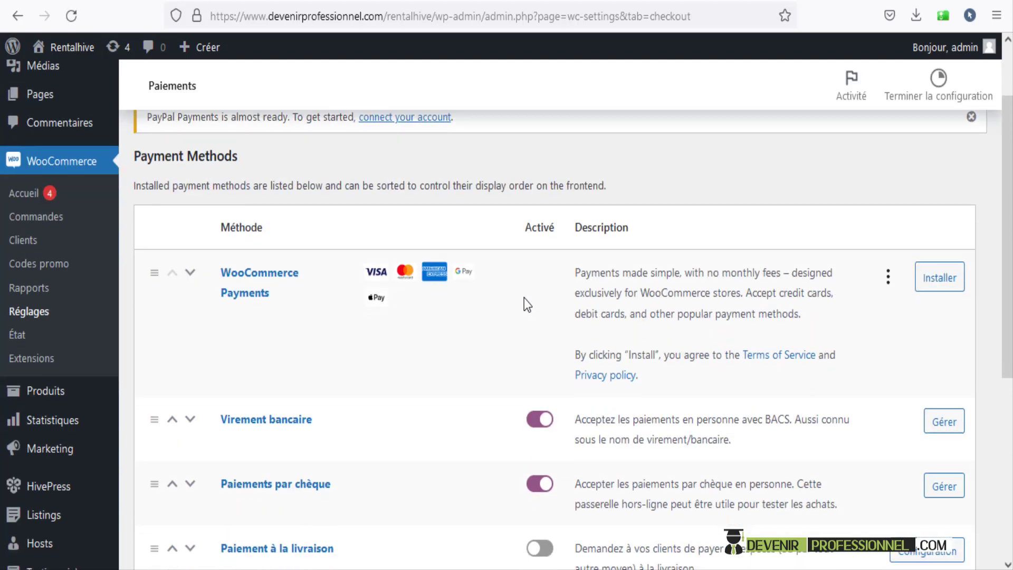
{"action": "scroll", "coordinate": [525, 303], "scroll_direction": "down", "scroll_amount": 3}
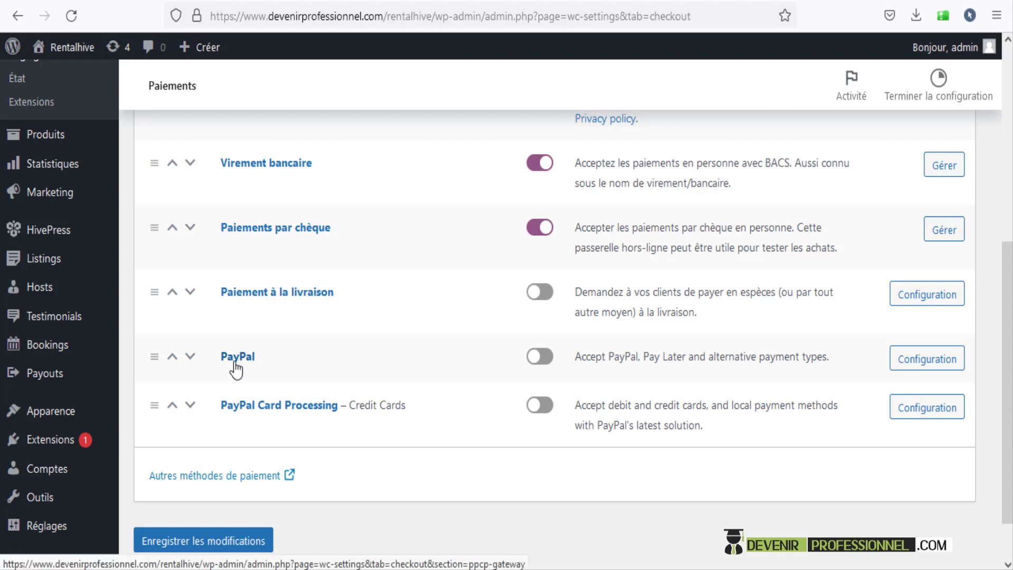
{"action": "left_click", "coordinate": [536, 363]}
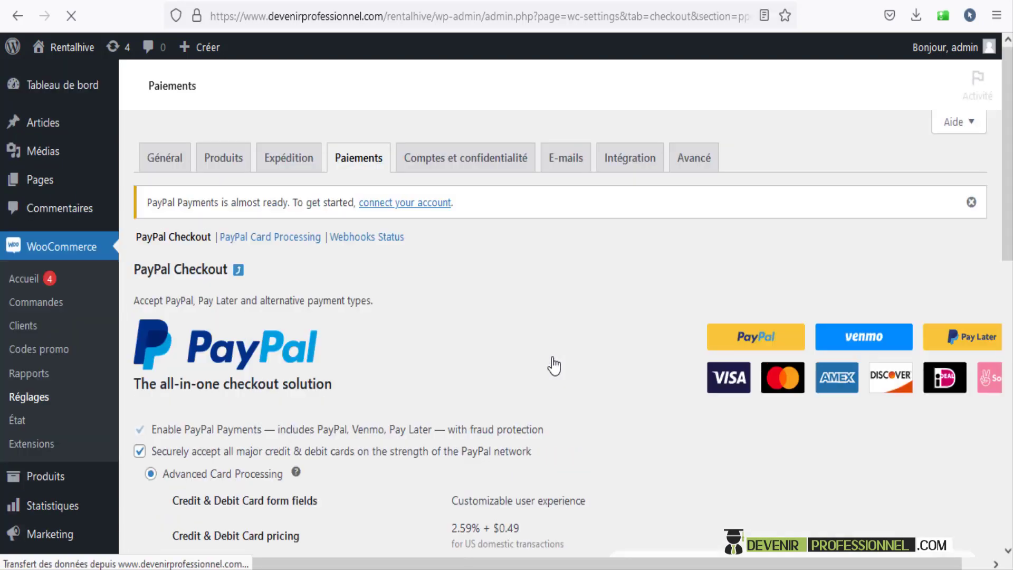
- Start the PayPal activation to view the form for connecting a PayPal account, and close its window
{"action": "scroll", "coordinate": [553, 364], "scroll_direction": "down", "scroll_amount": 10}
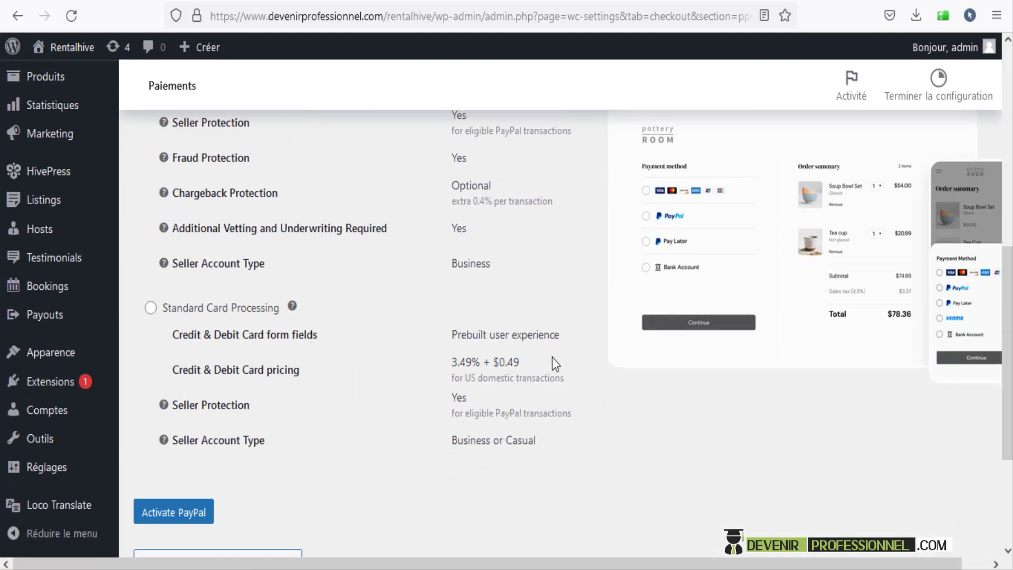
{"action": "scroll", "coordinate": [552, 356], "scroll_direction": "down", "scroll_amount": 3}
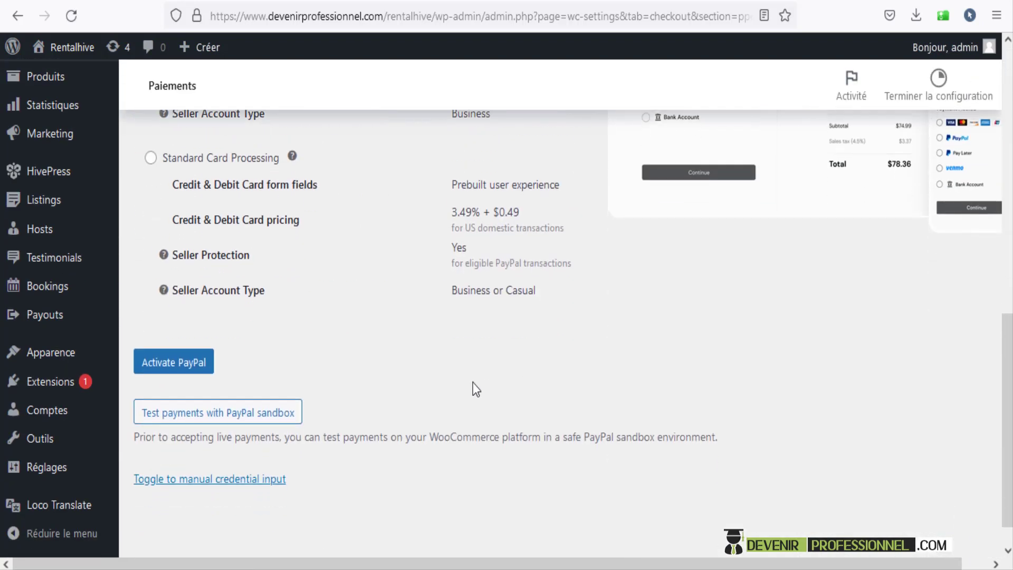
{"action": "left_click", "coordinate": [188, 368]}
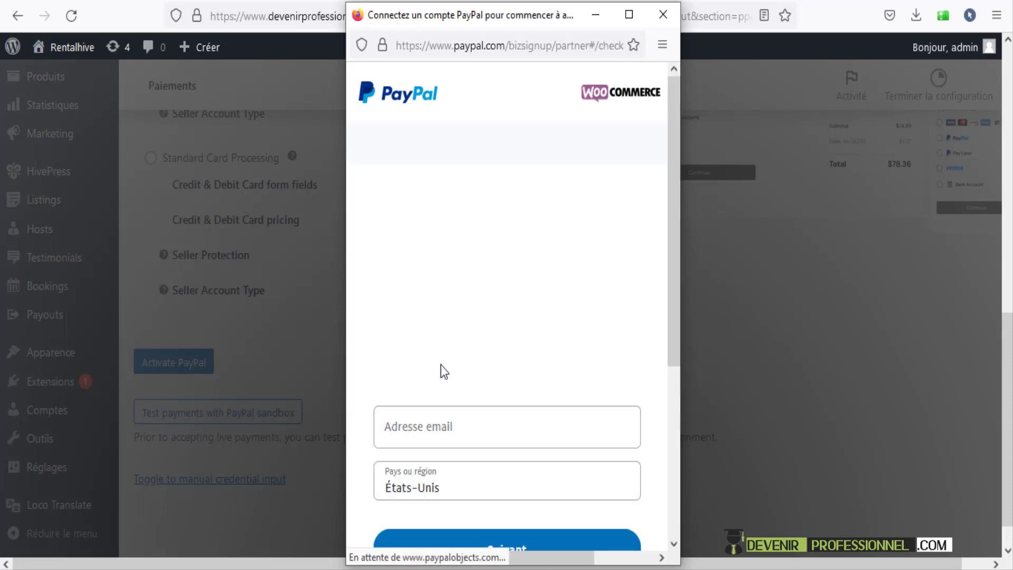
{"action": "scroll", "coordinate": [454, 365], "scroll_direction": "down", "scroll_amount": 3}
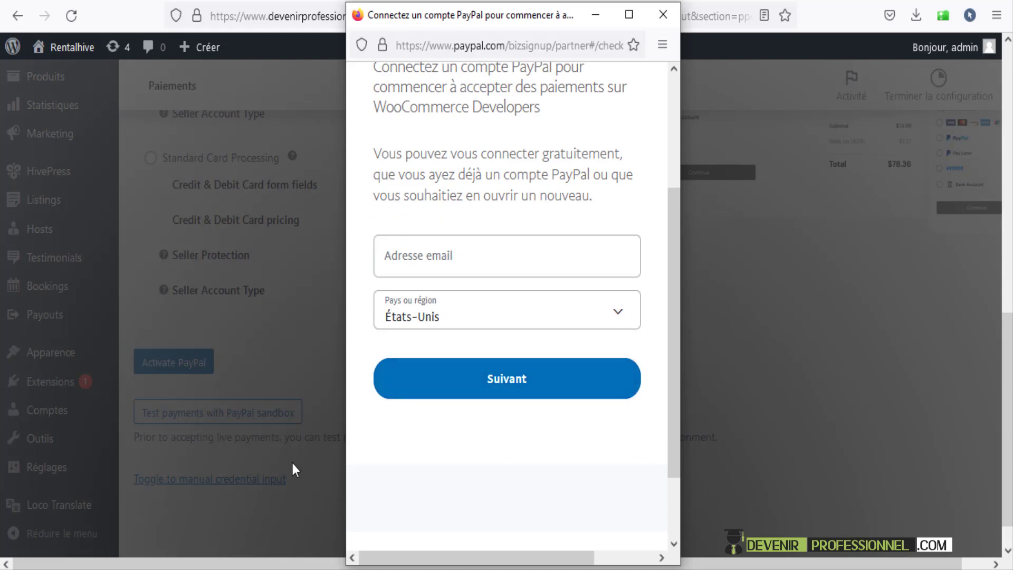
{"action": "left_click_drag", "start_coordinate": [672, 294], "coordinate": [675, 153]}
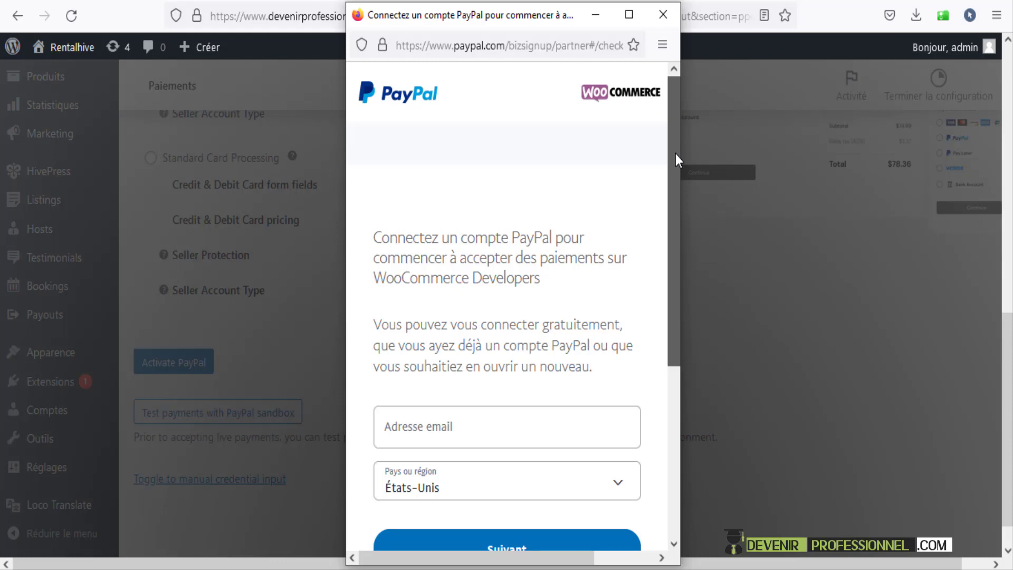
{"action": "left_click", "coordinate": [662, 15]}
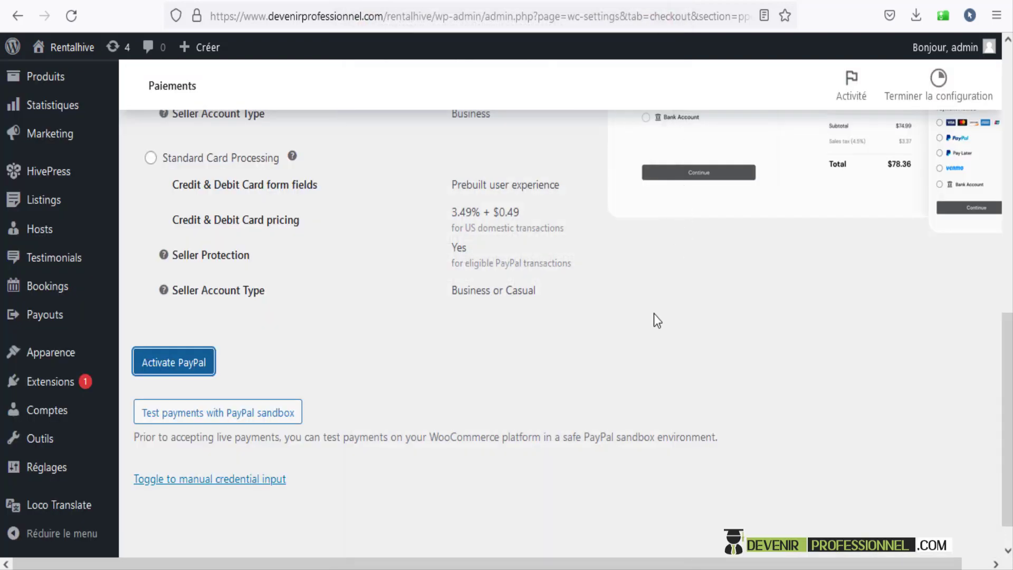
- Examine the PayPal Checkout page's advanced and standard card processing options
{"action": "scroll", "coordinate": [660, 346], "scroll_direction": "up", "scroll_amount": 10}
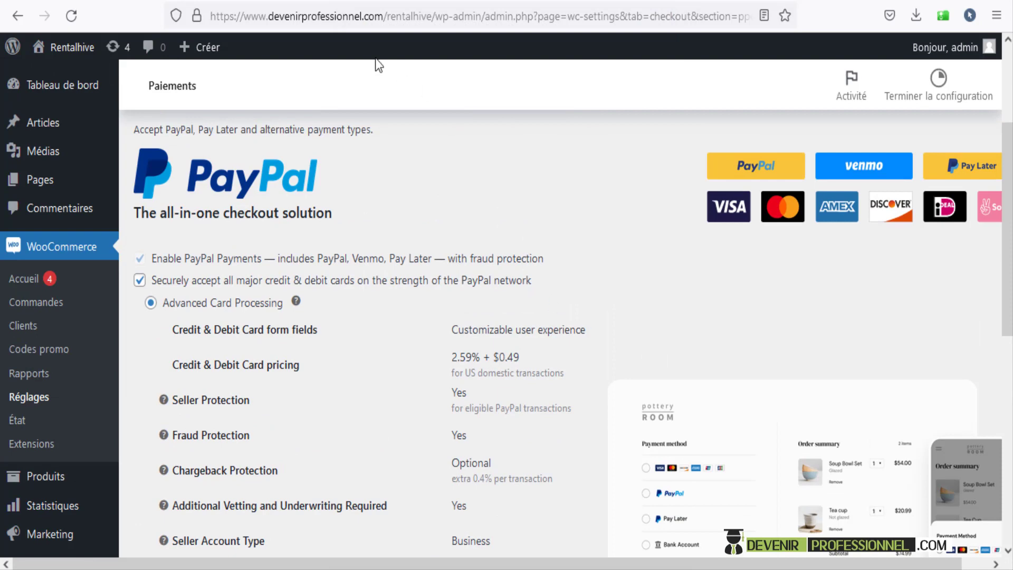
{"action": "left_click_drag", "start_coordinate": [401, 15], "coordinate": [423, 16]}
{"action": "left_click", "coordinate": [544, 417]}
{"action": "scroll", "coordinate": [545, 417], "scroll_direction": "down", "scroll_amount": 3}
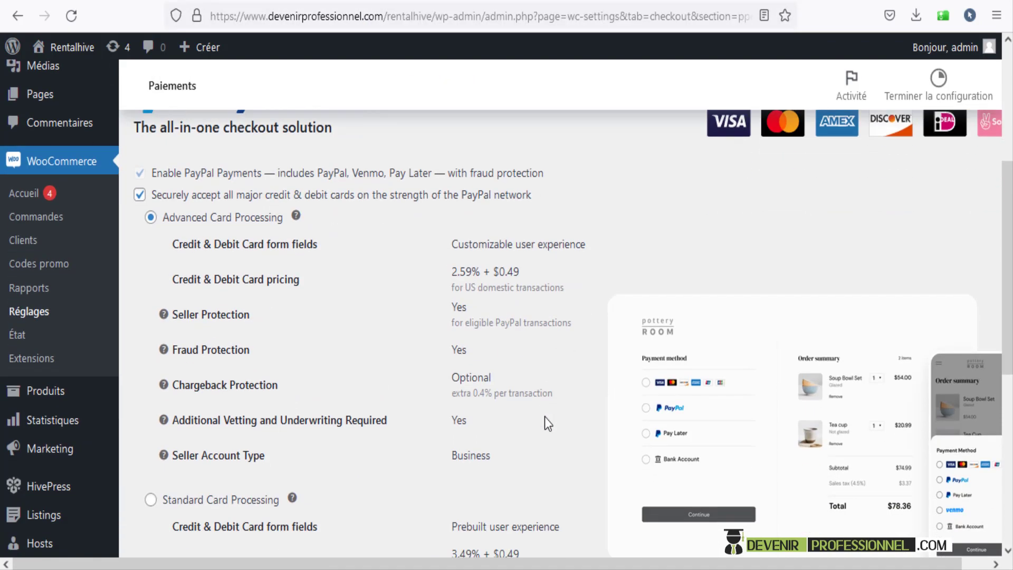
{"action": "scroll", "coordinate": [544, 422], "scroll_direction": "down", "scroll_amount": 10}
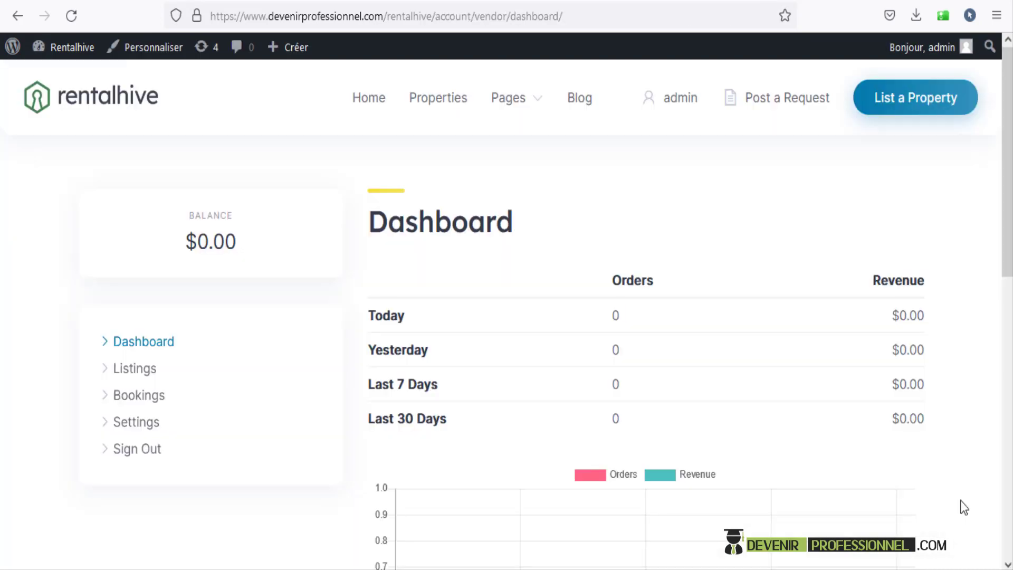
- Examine the host dashboard's balance and its orders and revenue chart, and open the Bookings list
{"action": "left_click", "coordinate": [404, 508]}
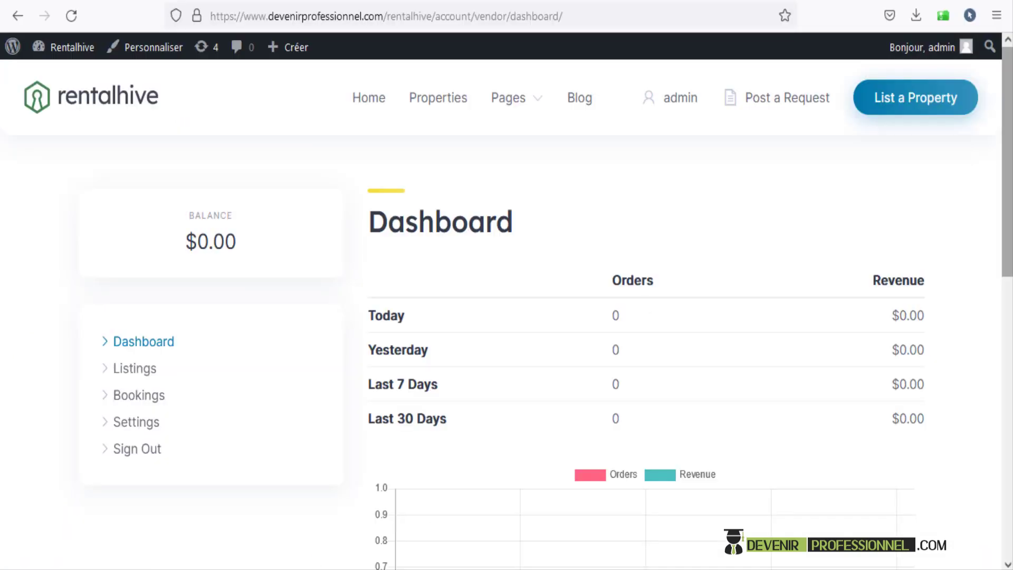
{"action": "mouse_move", "coordinate": [1008, 185]}
{"action": "left_mouse_down"}
{"action": "mouse_move", "coordinate": [1008, 313]}
{"action": "mouse_move", "coordinate": [1008, 185]}
{"action": "left_mouse_up"}
{"action": "left_click_drag", "start_coordinate": [246, 245], "coordinate": [182, 208]}
{"action": "left_click", "coordinate": [254, 233]}
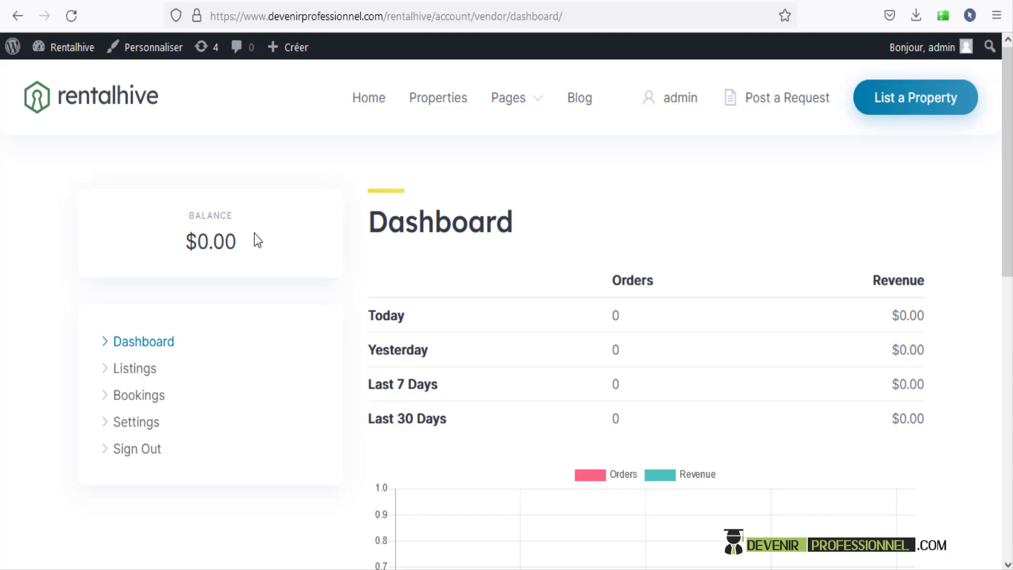
{"action": "left_click_drag", "start_coordinate": [242, 243], "coordinate": [198, 243]}
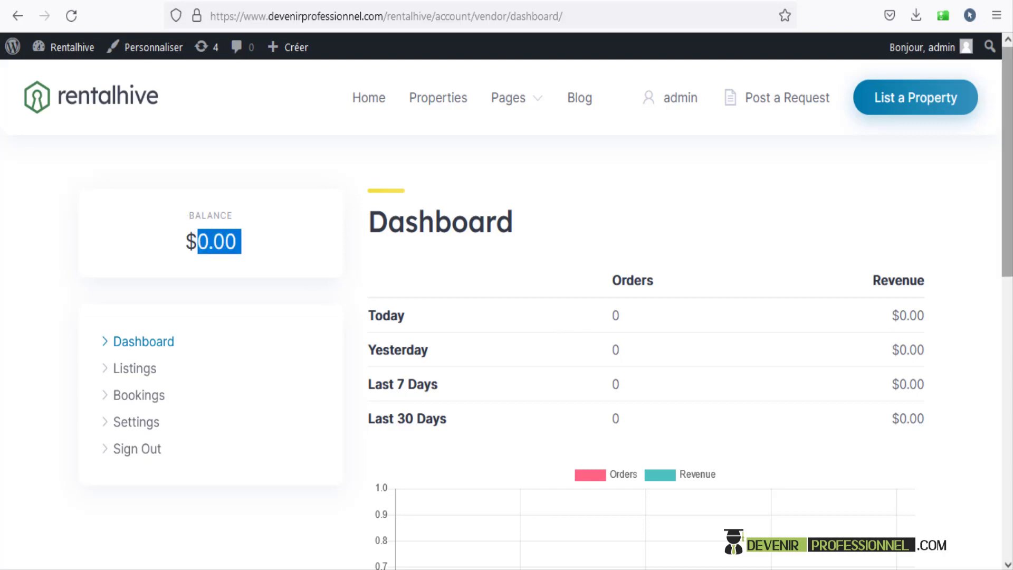
{"action": "left_click_drag", "start_coordinate": [1008, 179], "coordinate": [1007, 340]}
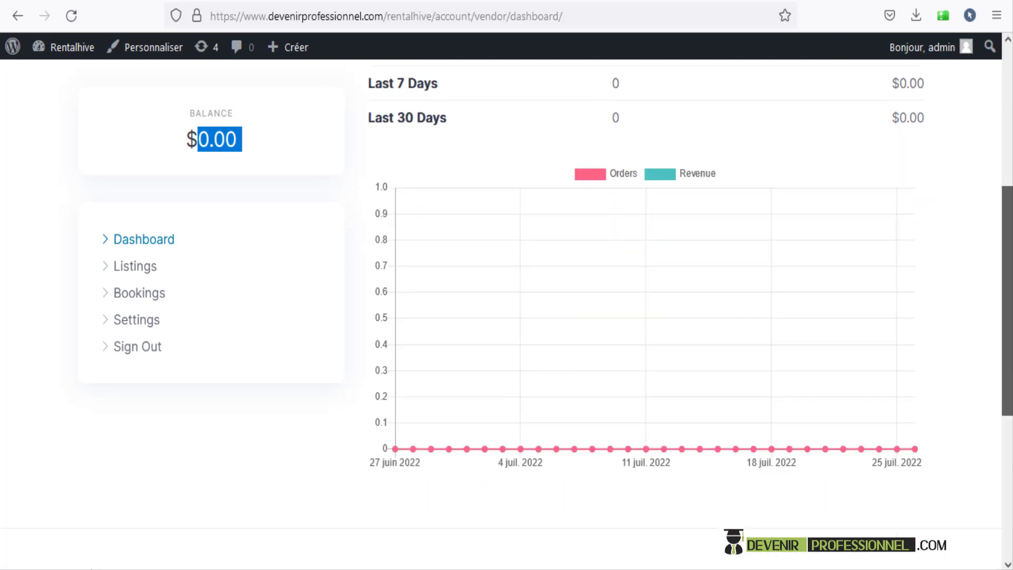
{"action": "left_click", "coordinate": [150, 296]}
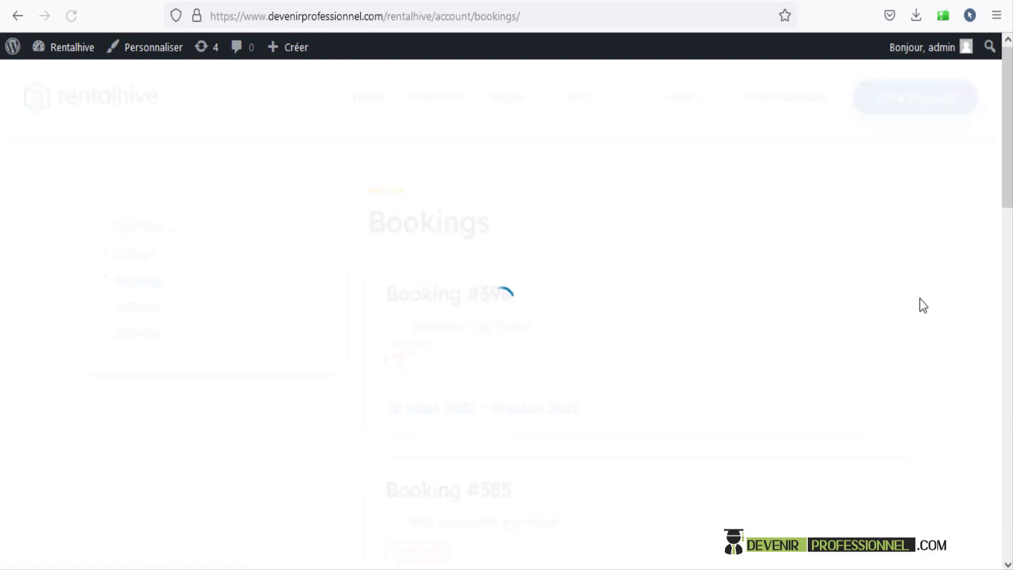
{"action": "left_click_drag", "start_coordinate": [1009, 181], "coordinate": [1011, 205]}
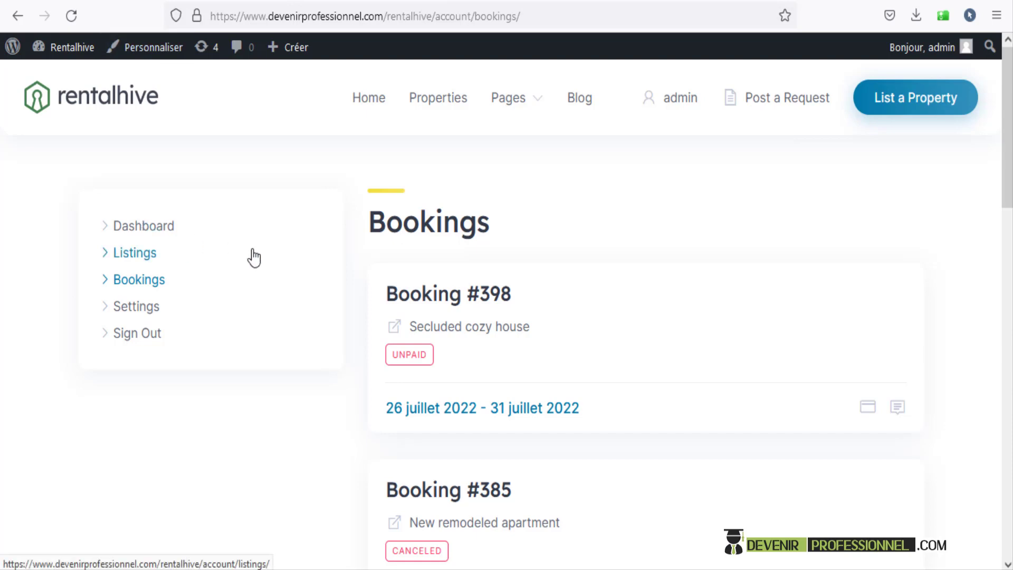
- Go to the WordPress administration and open the payout Methods page
{"action": "left_click", "coordinate": [63, 47]}
{"action": "scroll", "coordinate": [224, 283], "scroll_direction": "down", "scroll_amount": 2}
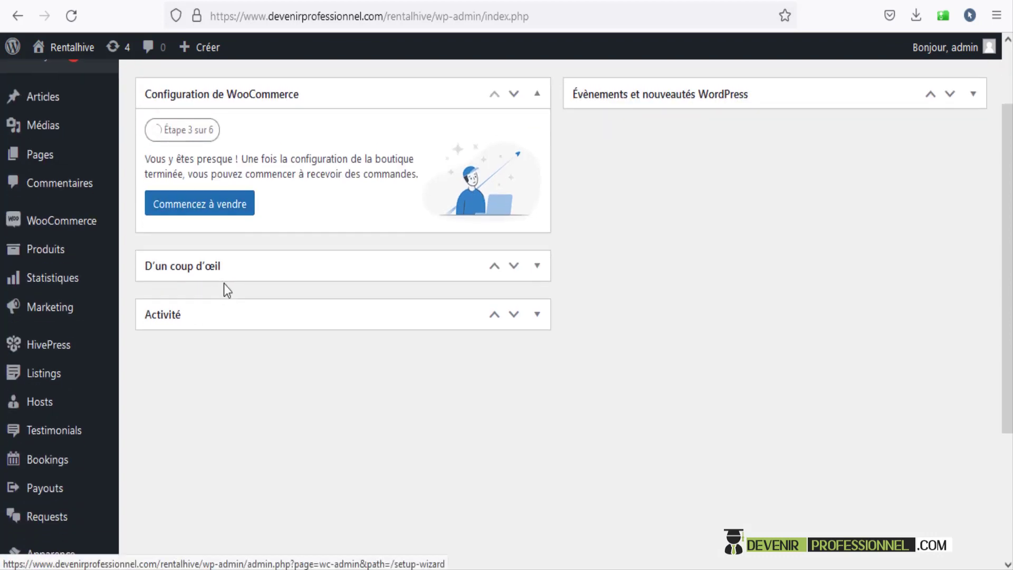
{"action": "scroll", "coordinate": [285, 383], "scroll_direction": "down", "scroll_amount": 4}
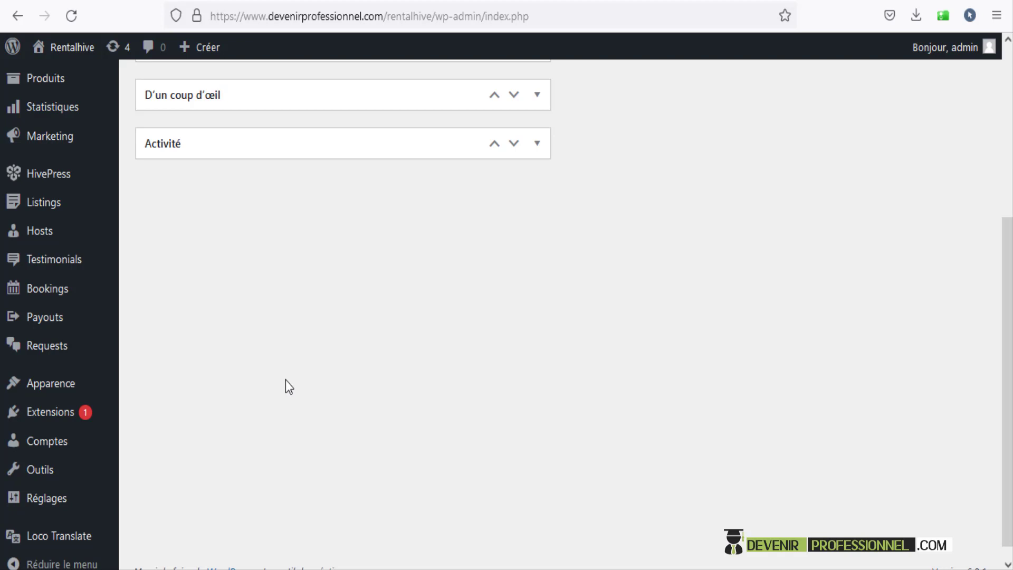
{"action": "mouse_move", "coordinate": [47, 326]}
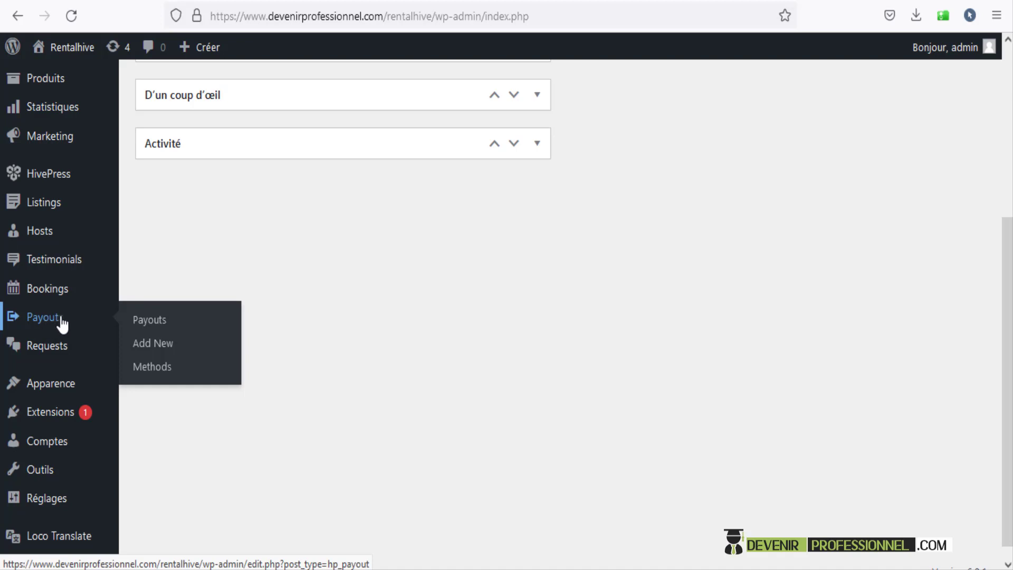
{"action": "left_click", "coordinate": [169, 370]}
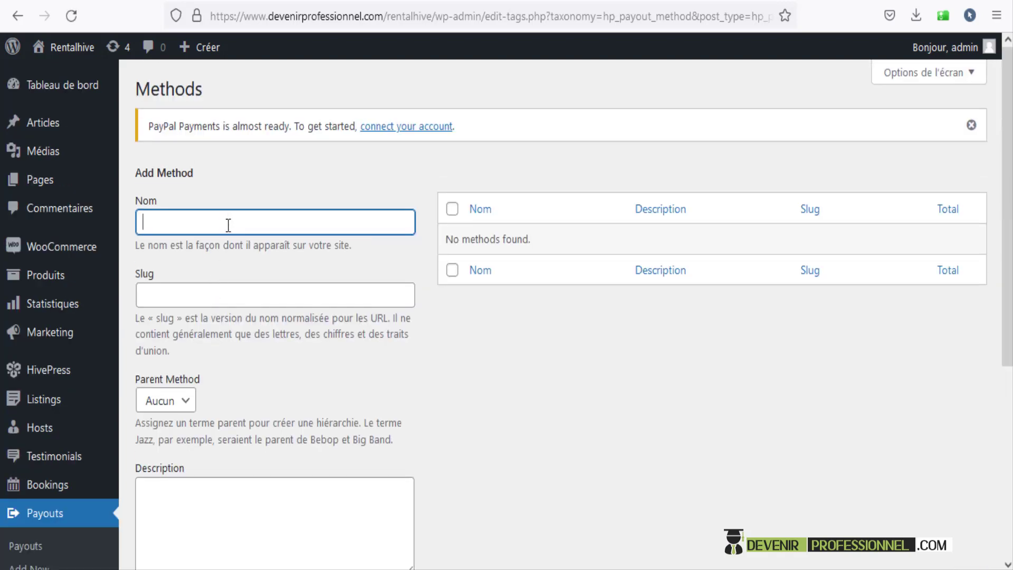
- Review the Add Method form's fields, set the minimum amount to 20, and submit the payout method
{"action": "left_click", "coordinate": [228, 225]}
{"action": "left_click", "coordinate": [191, 277]}
{"action": "scroll", "coordinate": [207, 228], "scroll_direction": "down", "scroll_amount": 5}
{"action": "left_click", "coordinate": [214, 274]}
{"action": "left_click", "coordinate": [173, 412]}
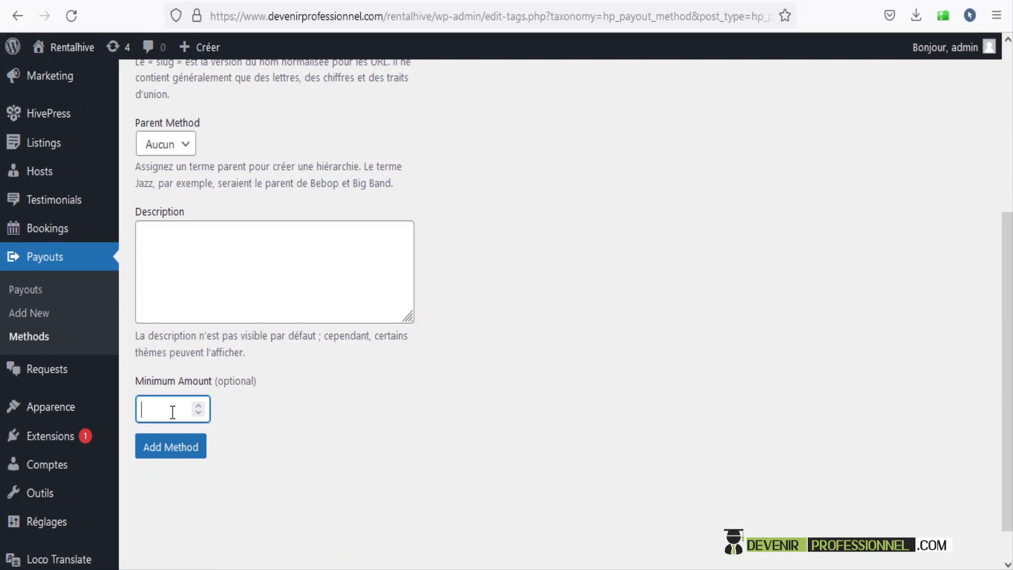
{"action": "type", "text": "20"}
{"action": "left_click", "coordinate": [454, 396]}
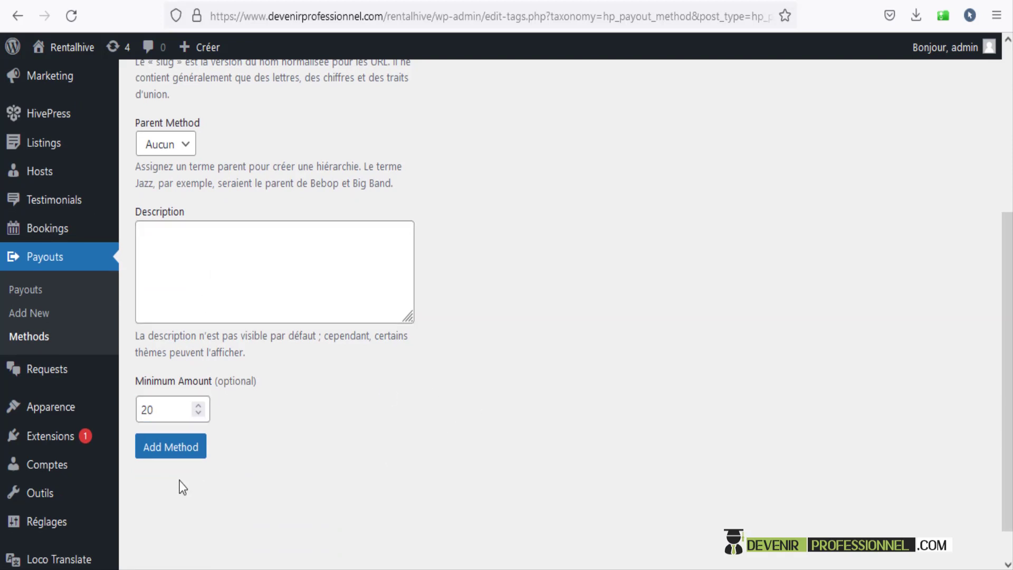
{"action": "left_click", "coordinate": [156, 448]}
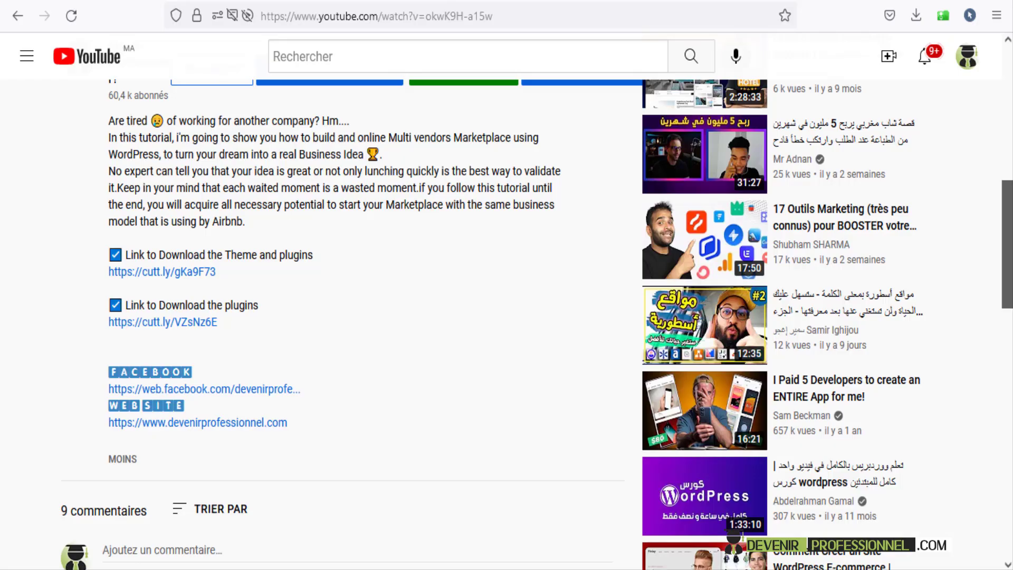
- Review the YouTube tutorial's description and open its link to download the plugins
{"action": "scroll", "coordinate": [406, 198], "scroll_direction": "up", "scroll_amount": 10}
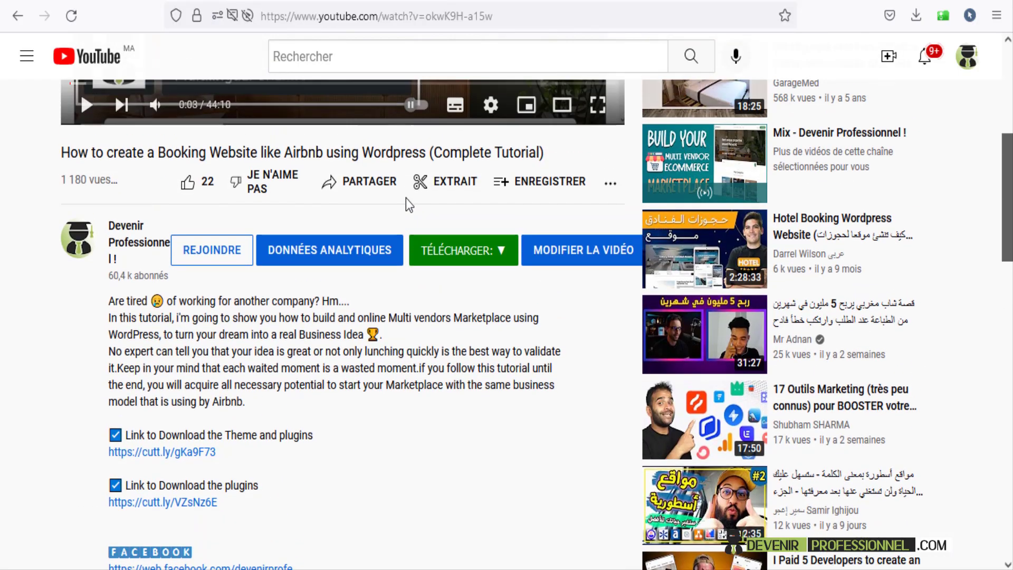
{"action": "scroll", "coordinate": [406, 198], "scroll_direction": "down", "scroll_amount": 5}
{"action": "scroll", "coordinate": [406, 198], "scroll_direction": "down", "scroll_amount": 6}
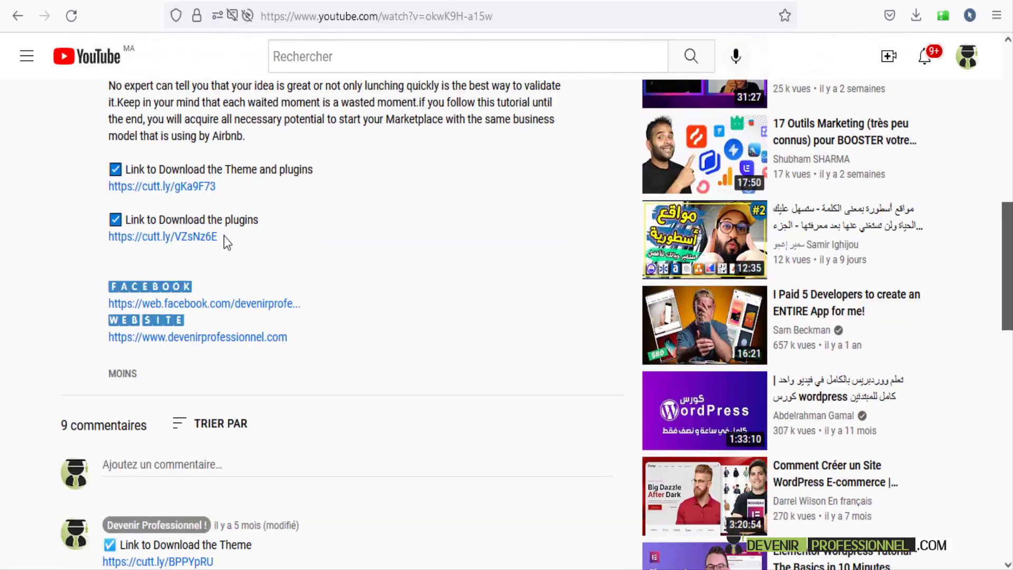
{"action": "left_click", "coordinate": [152, 238]}
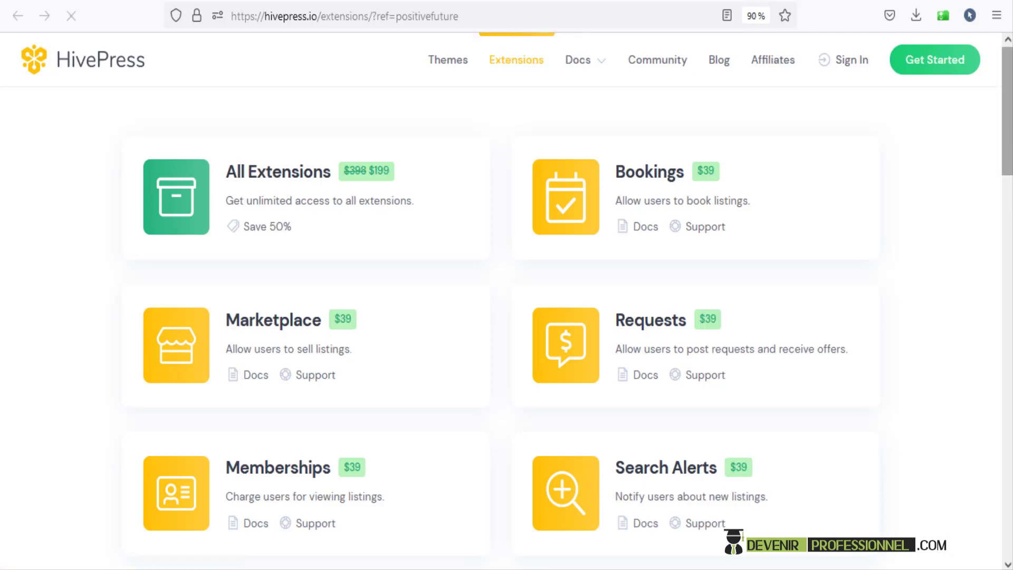
- Examine the paid and free add-ons and their prices on the HivePress extensions page
{"action": "scroll", "coordinate": [507, 300], "scroll_direction": "down", "scroll_amount": 3}
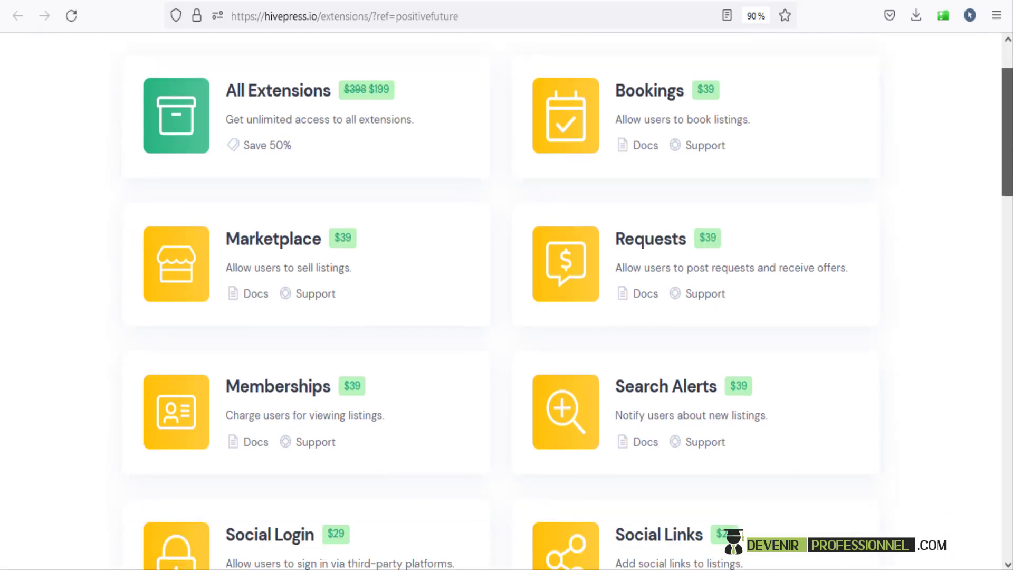
{"action": "scroll", "coordinate": [507, 300], "scroll_direction": "down", "scroll_amount": 3}
{"action": "scroll", "coordinate": [506, 301], "scroll_direction": "down", "scroll_amount": 5}
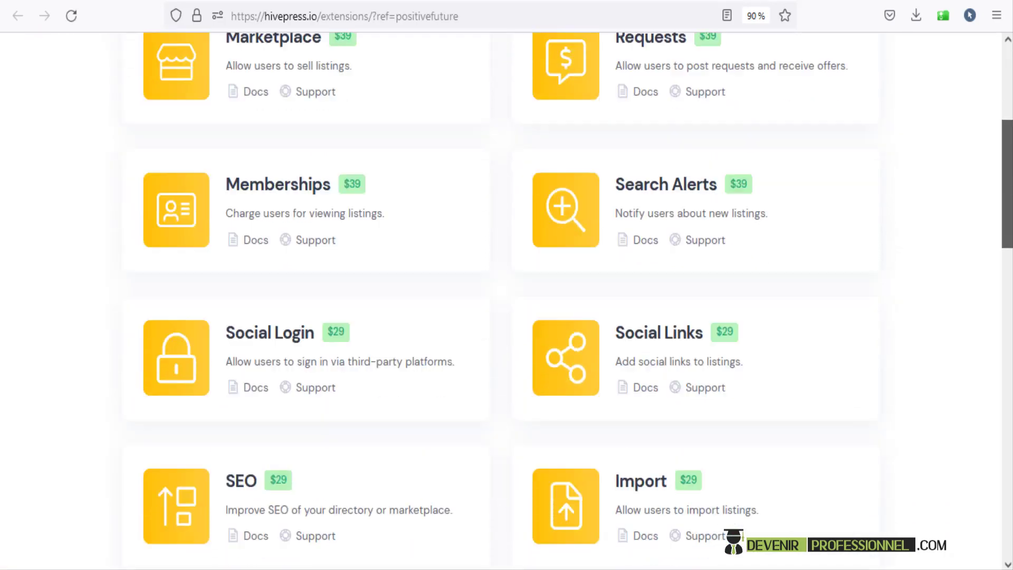
{"action": "scroll", "coordinate": [507, 301], "scroll_direction": "down", "scroll_amount": 3}
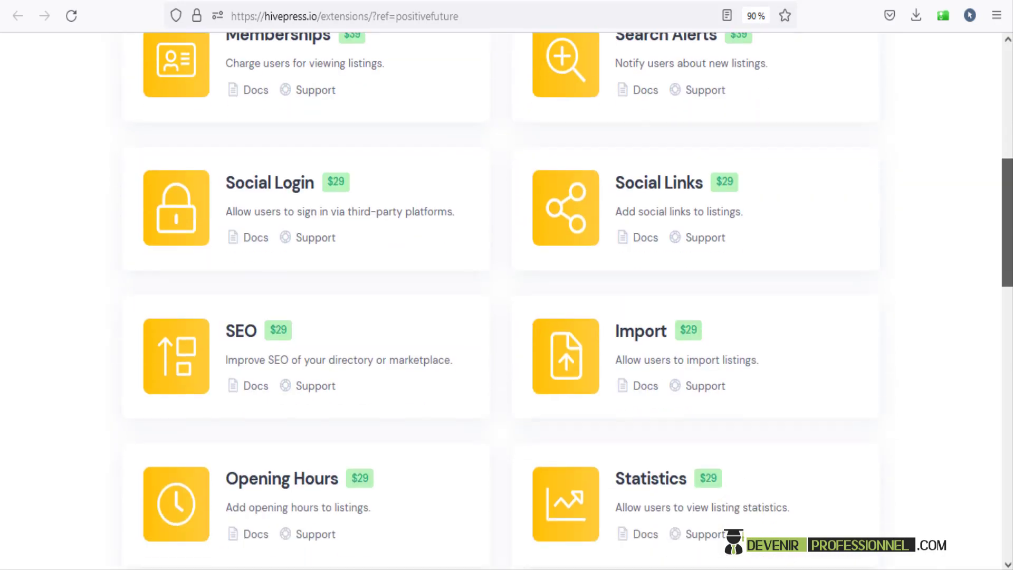
{"action": "scroll", "coordinate": [506, 301], "scroll_direction": "down", "scroll_amount": 12}
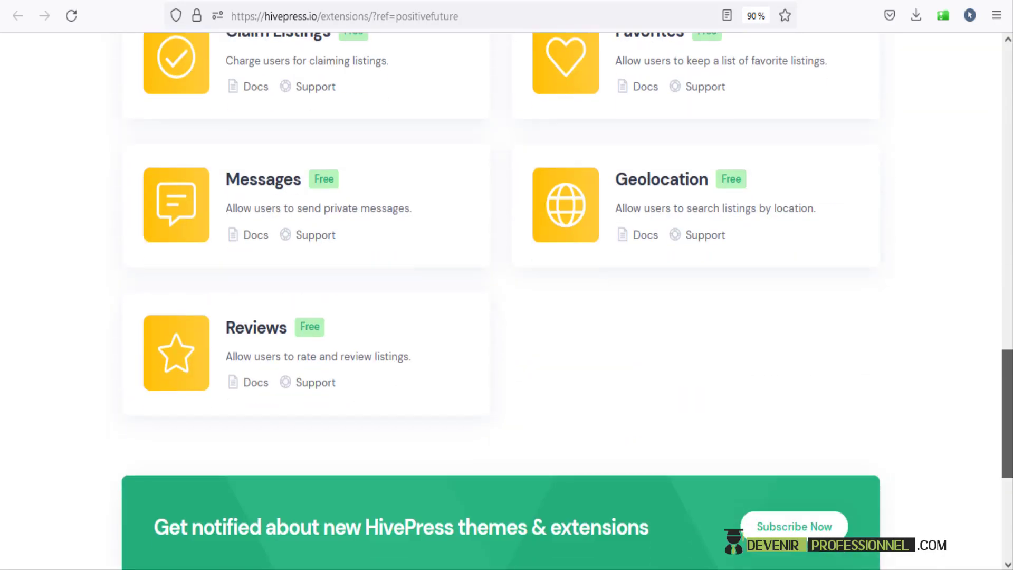
{"action": "scroll", "coordinate": [506, 301], "scroll_direction": "down", "scroll_amount": 4}
{"action": "scroll", "coordinate": [506, 301], "scroll_direction": "up", "scroll_amount": 12}
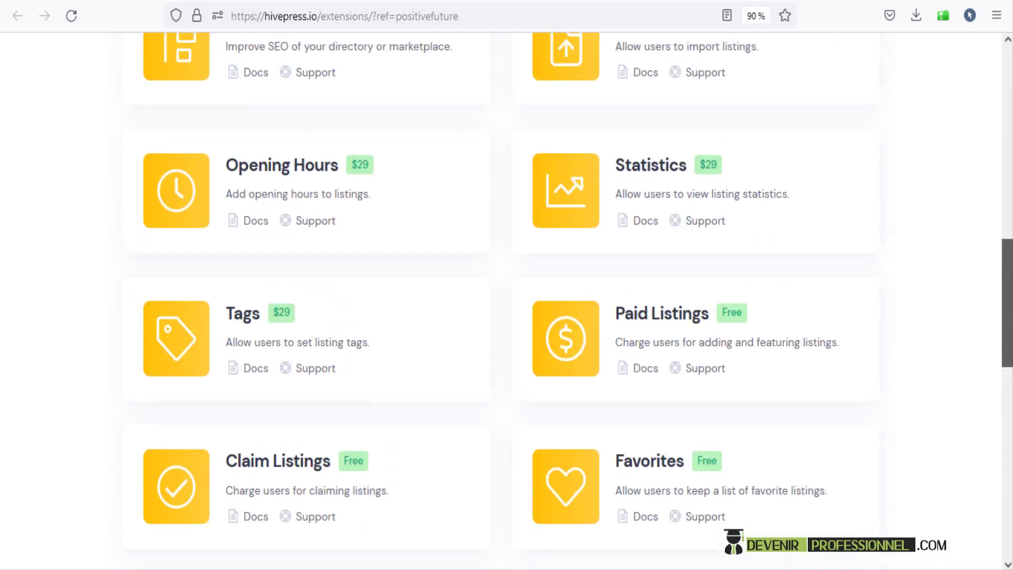
{"action": "scroll", "coordinate": [507, 301], "scroll_direction": "up", "scroll_amount": 12}
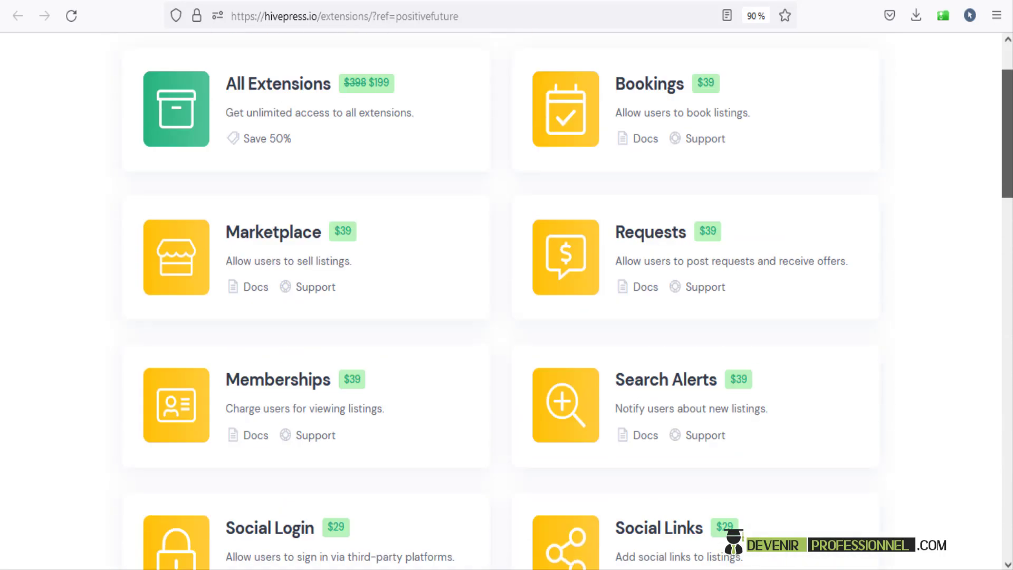
{"action": "scroll", "coordinate": [506, 301], "scroll_direction": "up", "scroll_amount": 2}
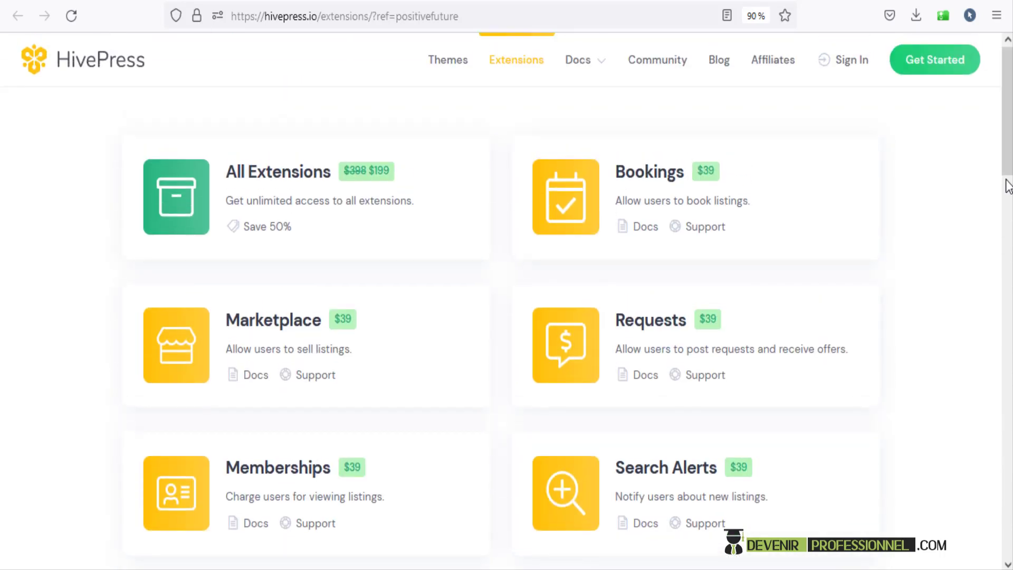
{"action": "scroll", "coordinate": [992, 232], "scroll_direction": "down", "scroll_amount": 2}
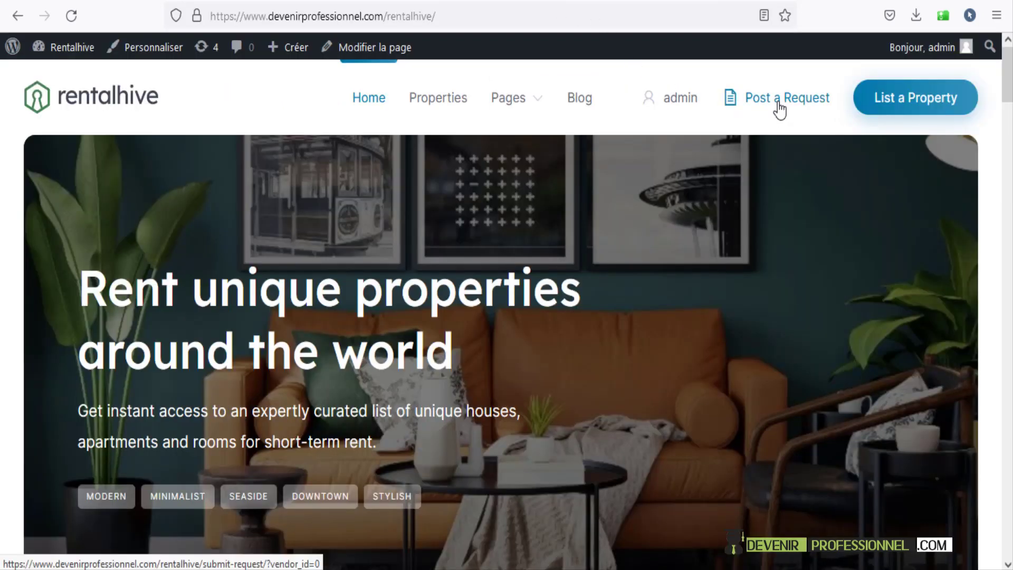
- Open the Post a Request form from the rental site's home page and examine its title, budget and description fields
{"action": "left_click", "coordinate": [778, 106]}
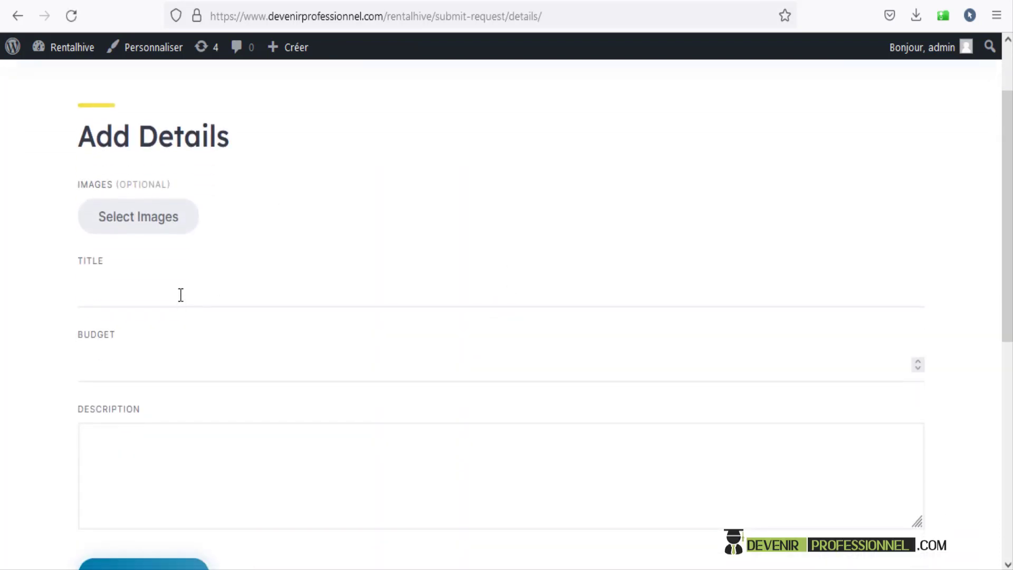
{"action": "left_click", "coordinate": [181, 292]}
{"action": "left_click", "coordinate": [193, 441]}
{"action": "scroll", "coordinate": [195, 431], "scroll_direction": "down", "scroll_amount": 3}
{"action": "scroll", "coordinate": [189, 381], "scroll_direction": "up", "scroll_amount": 3}
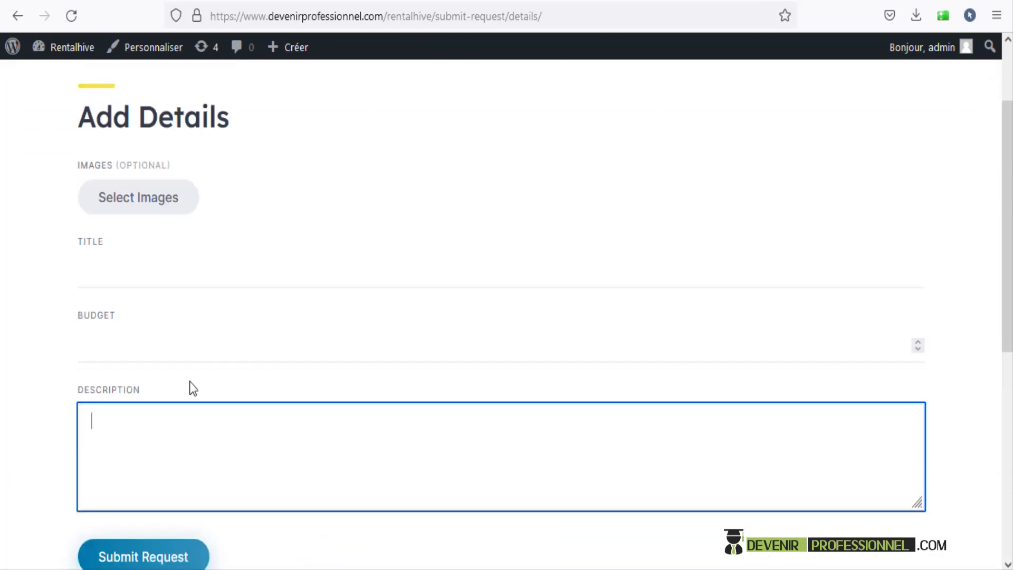
{"action": "left_click", "coordinate": [147, 292]}
{"action": "left_click", "coordinate": [128, 355]}
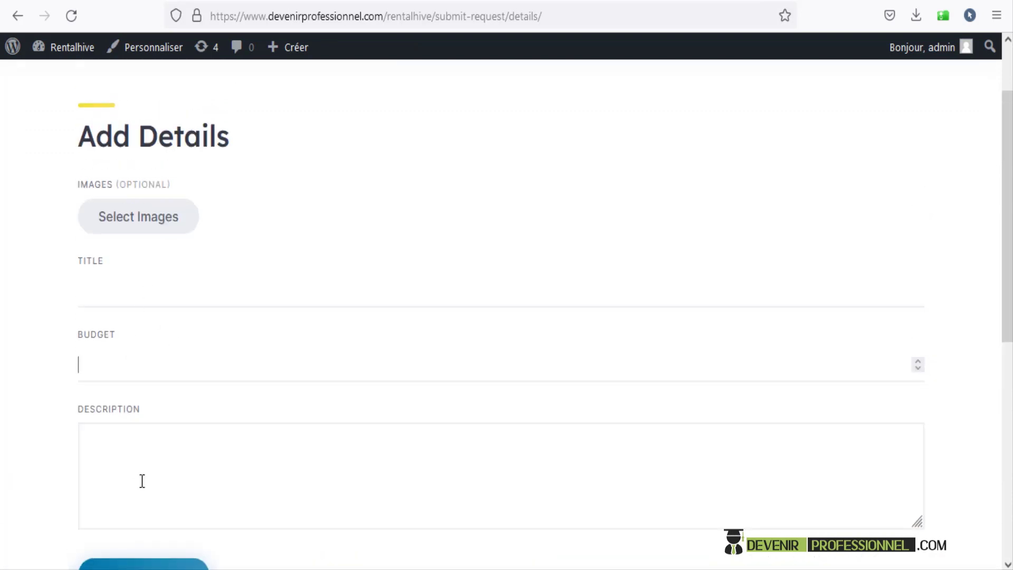
{"action": "left_click", "coordinate": [148, 480]}
{"action": "scroll", "coordinate": [208, 464], "scroll_direction": "down", "scroll_amount": 3}
{"action": "scroll", "coordinate": [240, 443], "scroll_direction": "up", "scroll_amount": 3}
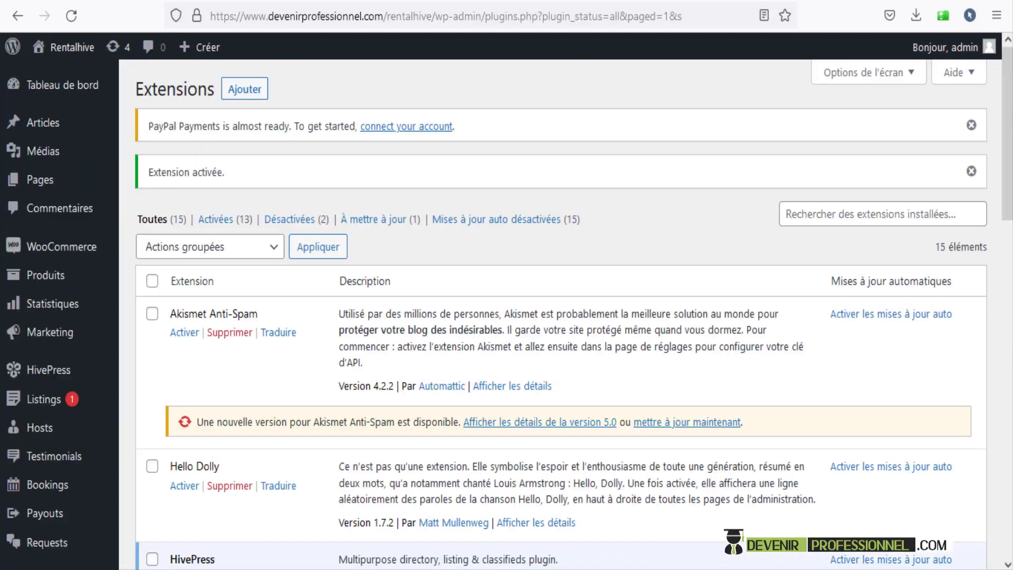
- Open the plugin upload form, view the hivepress-requests.zip file in the file chooser, and cancel the selection
{"action": "scroll", "coordinate": [48, 448], "scroll_direction": "down", "scroll_amount": 3}
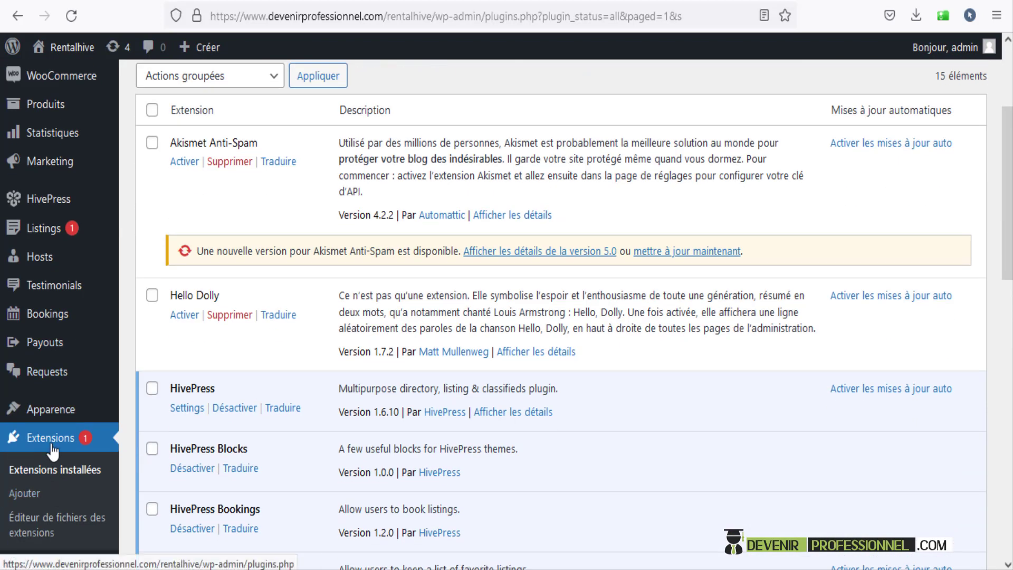
{"action": "left_click", "coordinate": [25, 496]}
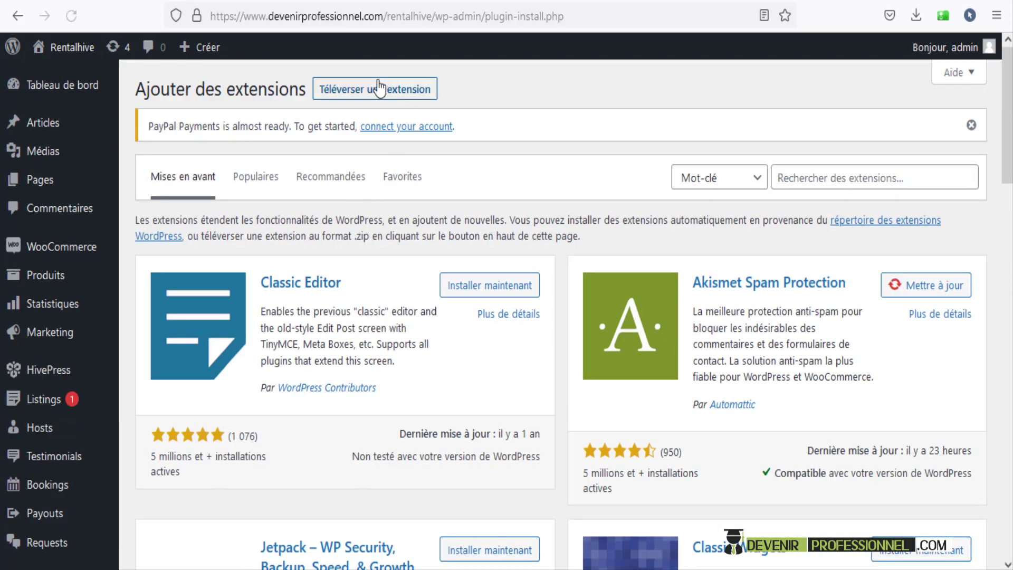
{"action": "left_click", "coordinate": [377, 88]}
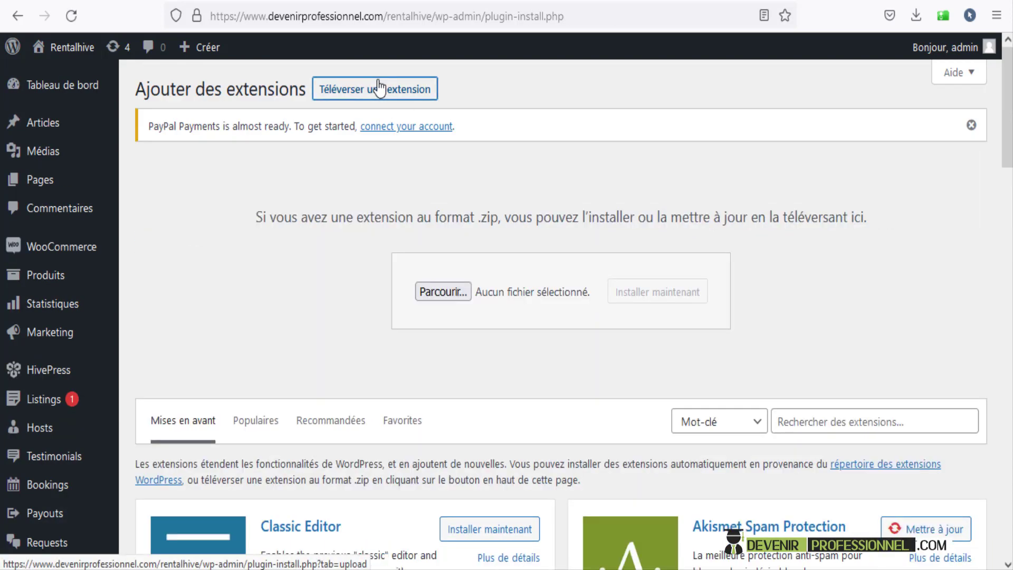
{"action": "left_click", "coordinate": [442, 292]}
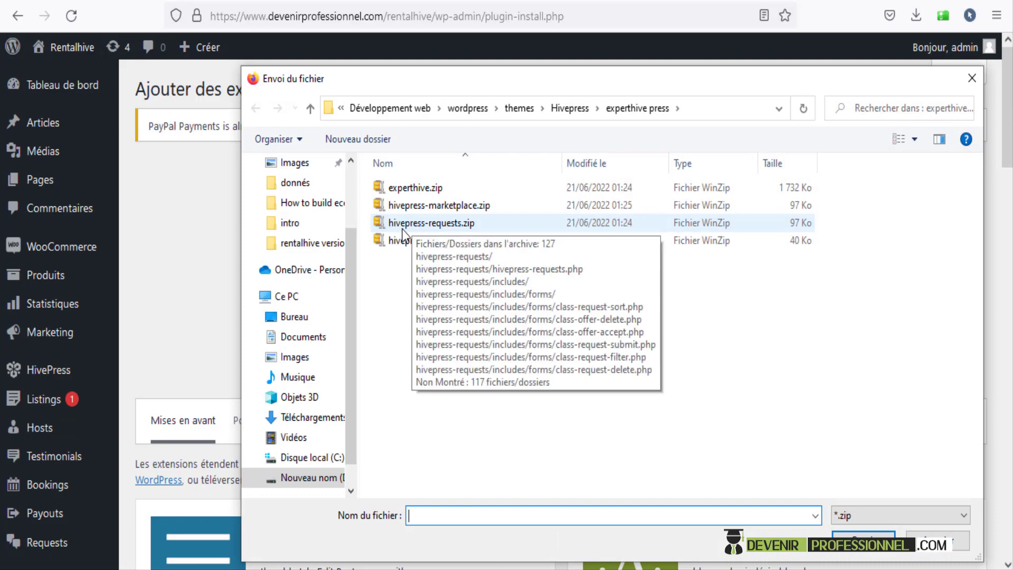
{"action": "left_click", "coordinate": [936, 546]}
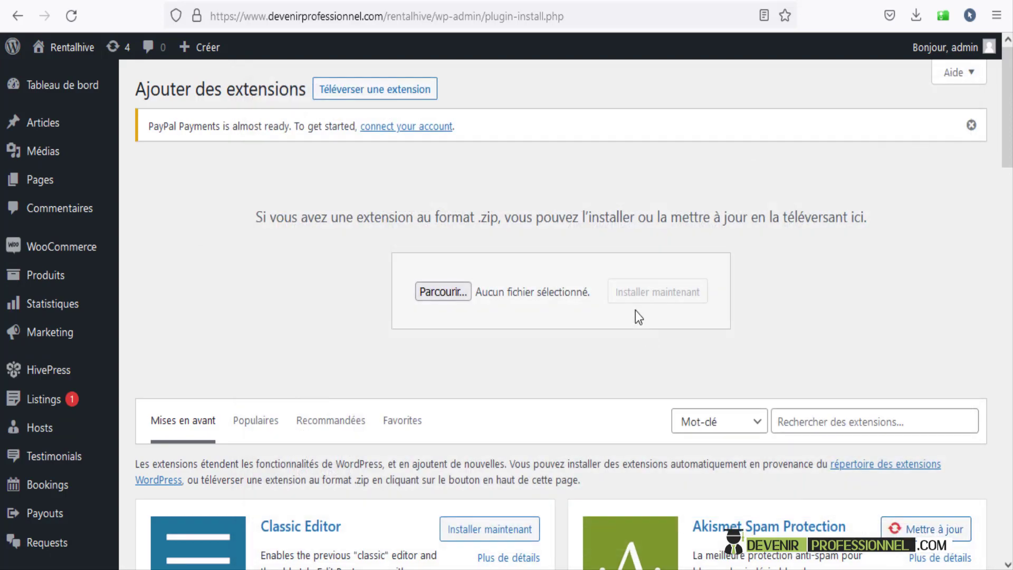
- Look through the Requests section's management options in the WordPress admin and open its attributes list
{"action": "scroll", "coordinate": [633, 294], "scroll_direction": "down", "scroll_amount": 6}
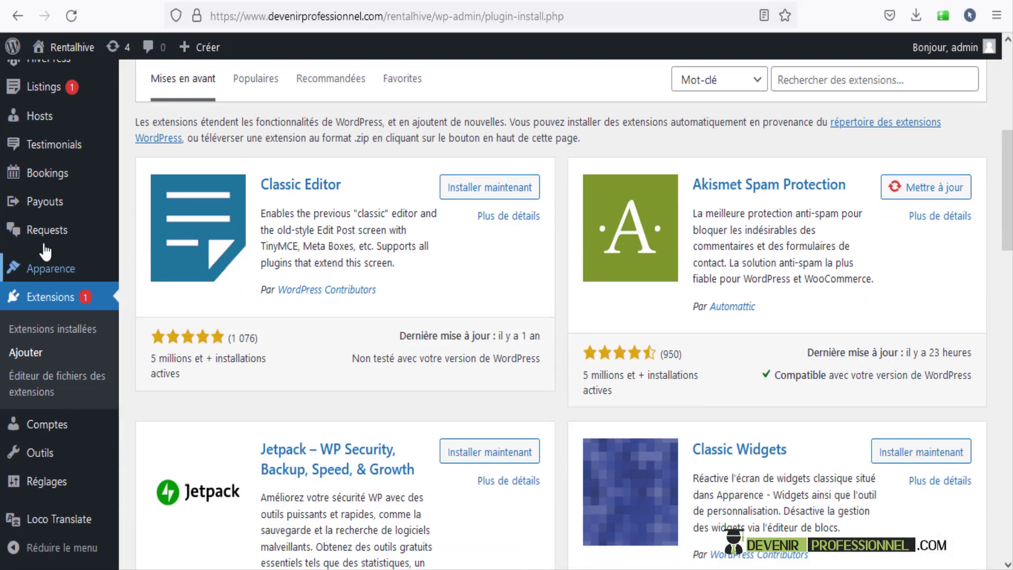
{"action": "mouse_move", "coordinate": [74, 230]}
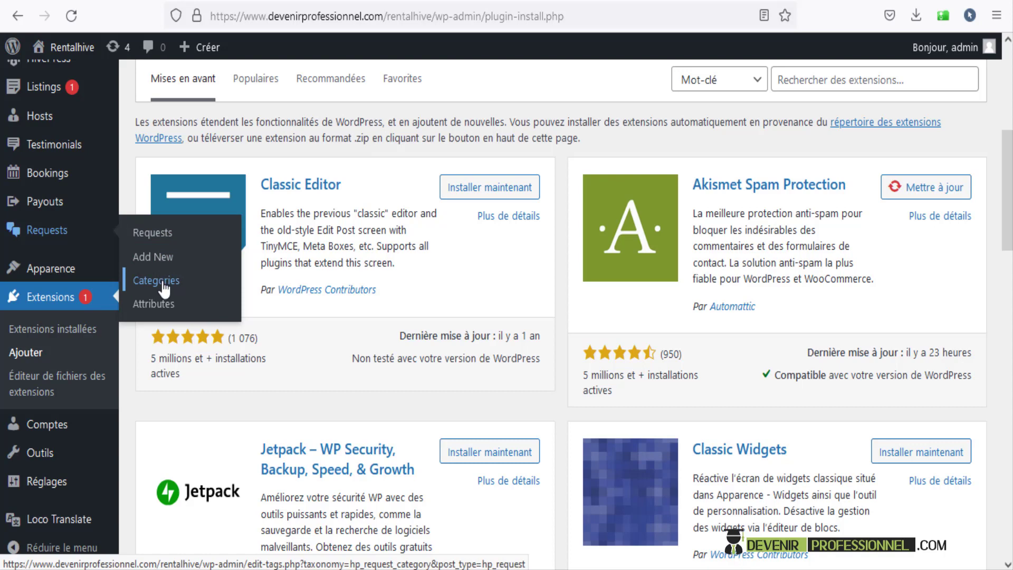
{"action": "mouse_move", "coordinate": [52, 90]}
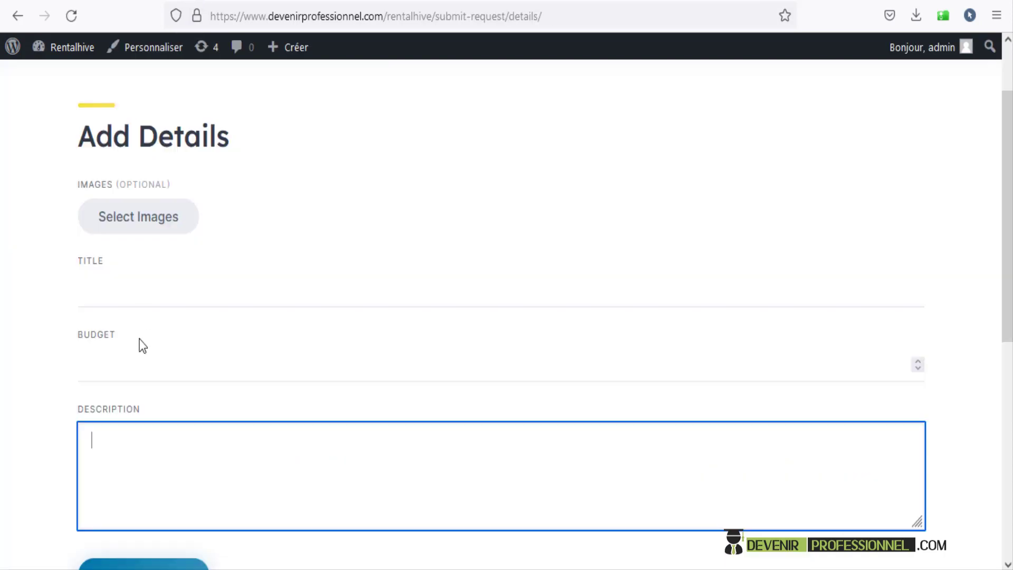
- Switch to the request submission form and examine its image, title, budget and description fields
{"action": "left_click", "coordinate": [129, 291]}
{"action": "left_click", "coordinate": [137, 378]}
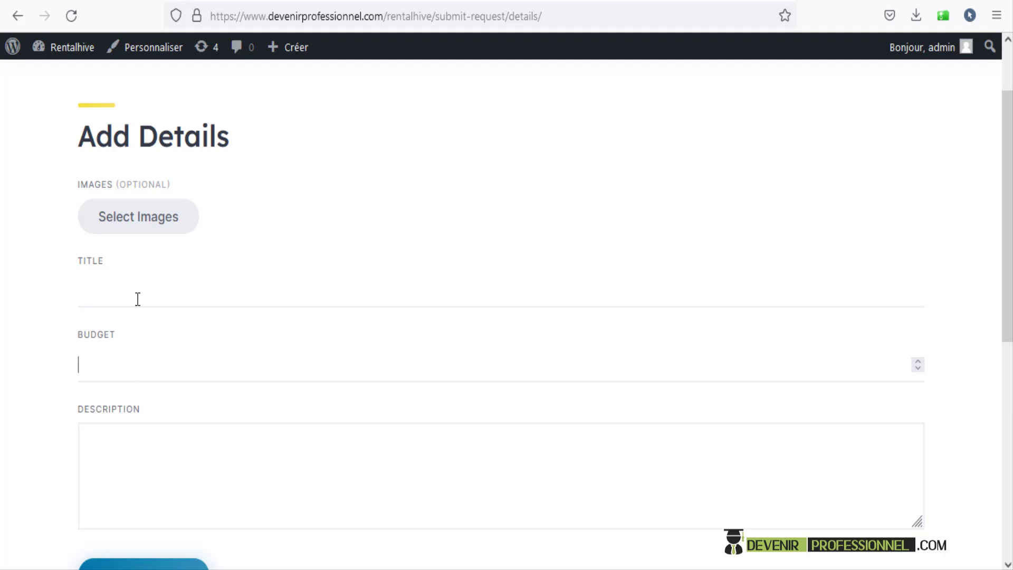
{"action": "scroll", "coordinate": [129, 327], "scroll_direction": "down", "scroll_amount": 4}
{"action": "scroll", "coordinate": [136, 231], "scroll_direction": "up", "scroll_amount": 3}
{"action": "left_click", "coordinate": [137, 214]}
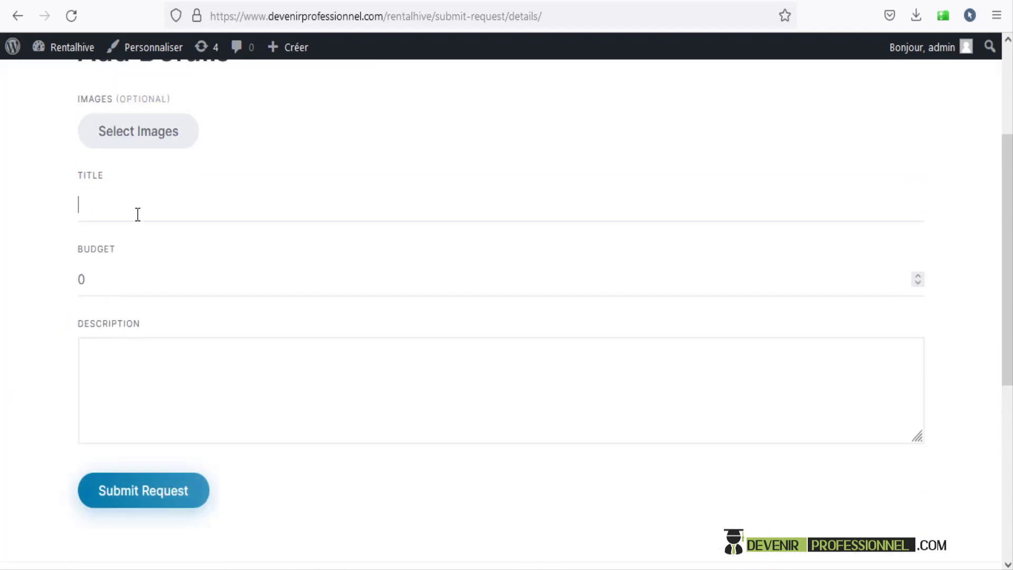
{"action": "left_click", "coordinate": [140, 393]}
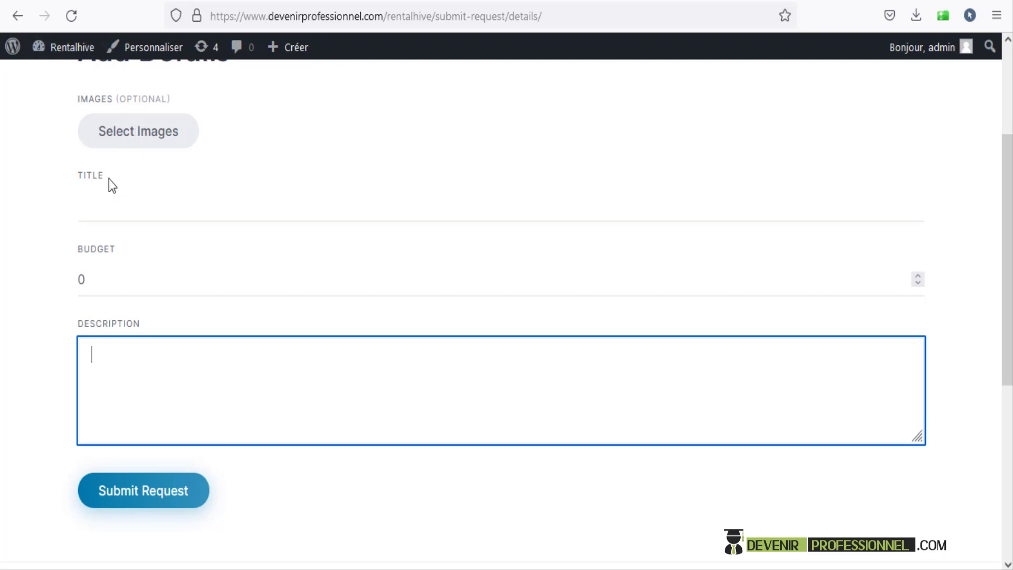
{"action": "left_click_drag", "start_coordinate": [109, 179], "coordinate": [69, 175]}
{"action": "left_click", "coordinate": [132, 327]}
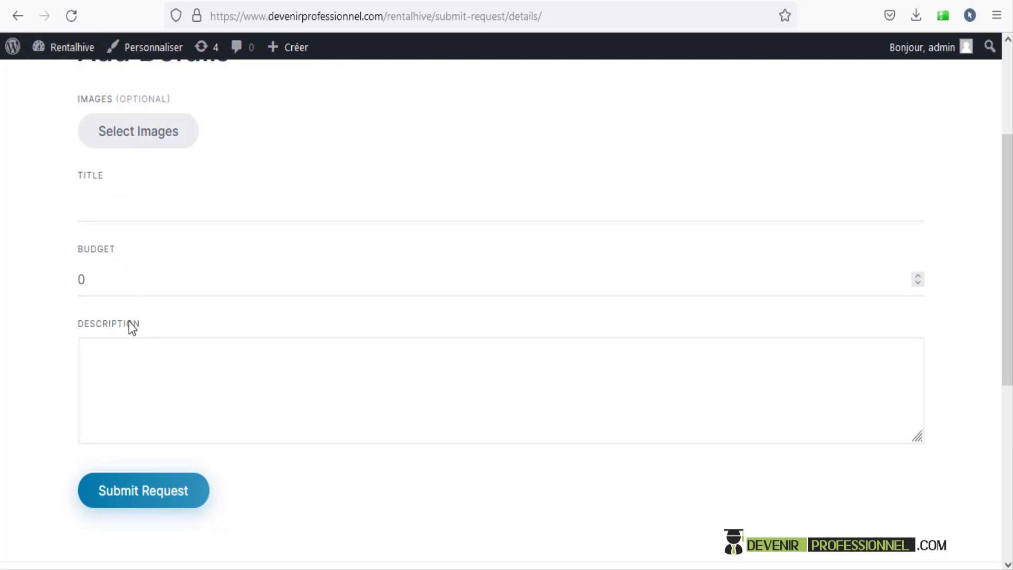
{"action": "left_click_drag", "start_coordinate": [142, 325], "coordinate": [47, 245]}
{"action": "left_click_drag", "start_coordinate": [119, 180], "coordinate": [63, 184]}
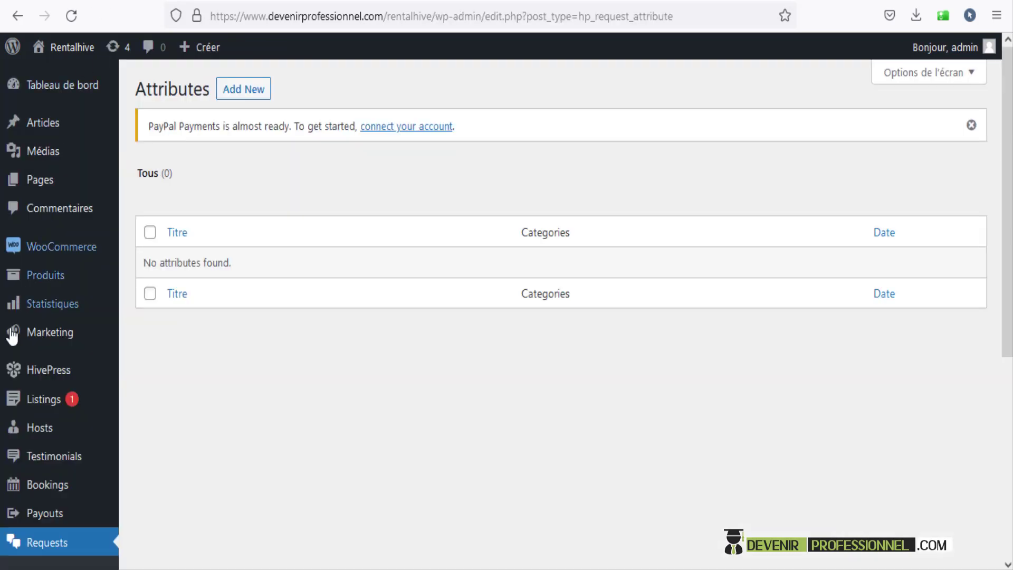
- Return to the WordPress request attributes page and review the available Requests management entries
{"action": "scroll", "coordinate": [126, 372], "scroll_direction": "down", "scroll_amount": 3}
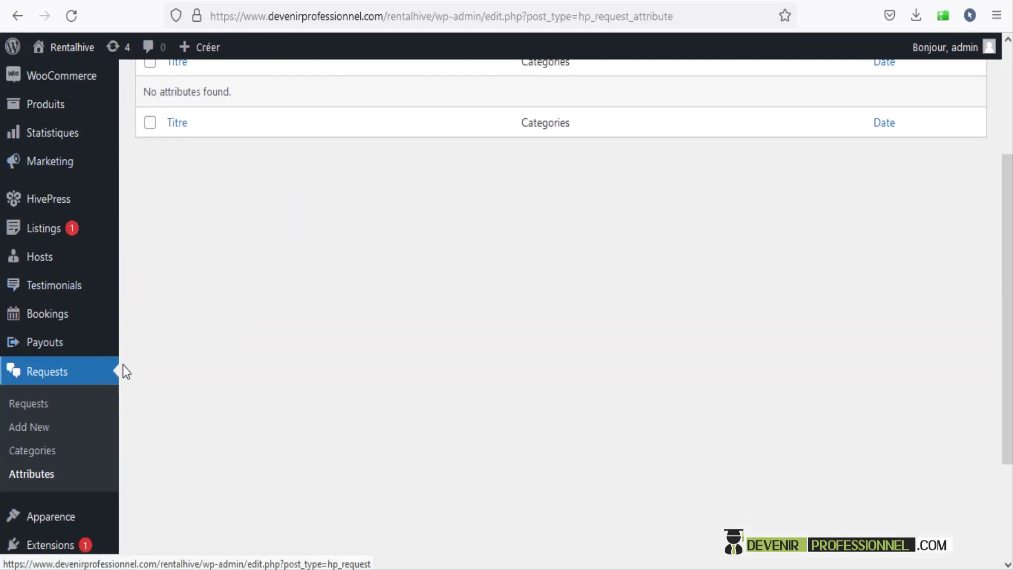
{"action": "scroll", "coordinate": [125, 371], "scroll_direction": "down", "scroll_amount": 3}
{"action": "mouse_move", "coordinate": [66, 526]}
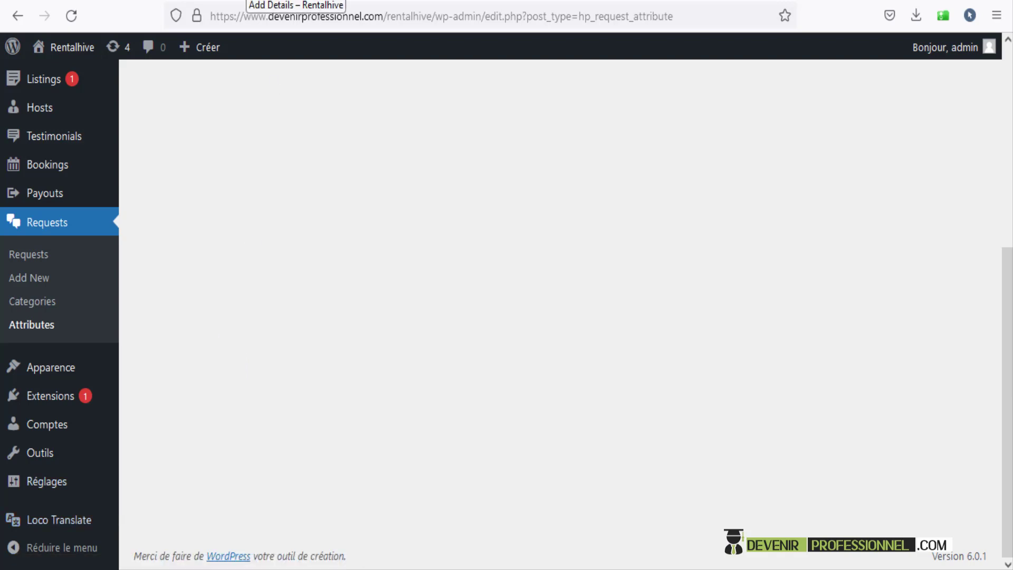
- Switch to the HivePress extensions page and review the Bookings, Marketplace, Requests and All Extensions offers
{"action": "left_click", "coordinate": [247, 2]}
{"action": "left_click_drag", "start_coordinate": [1007, 259], "coordinate": [1007, 173]}
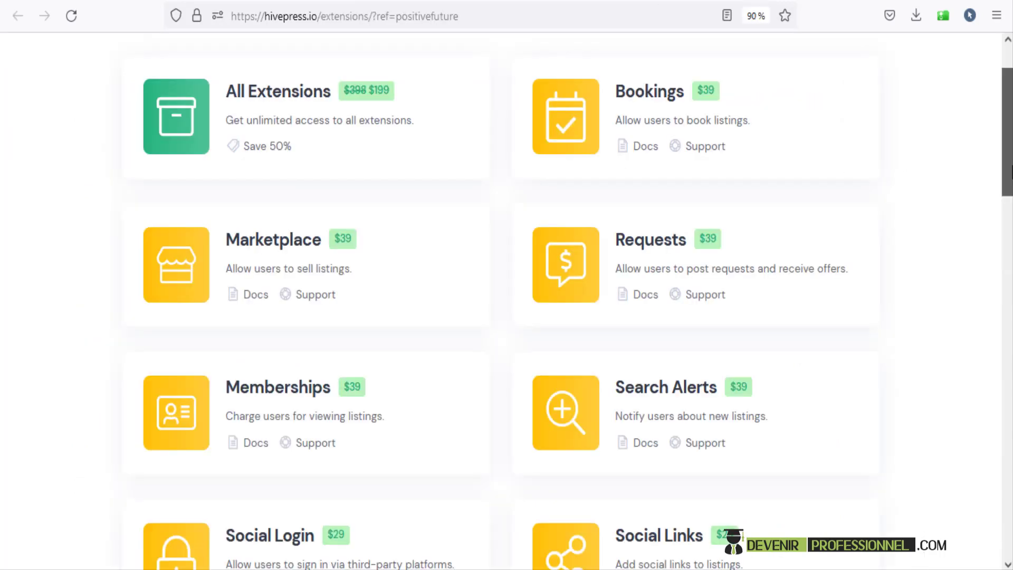
{"action": "left_click_drag", "start_coordinate": [1008, 138], "coordinate": [1011, 119]}
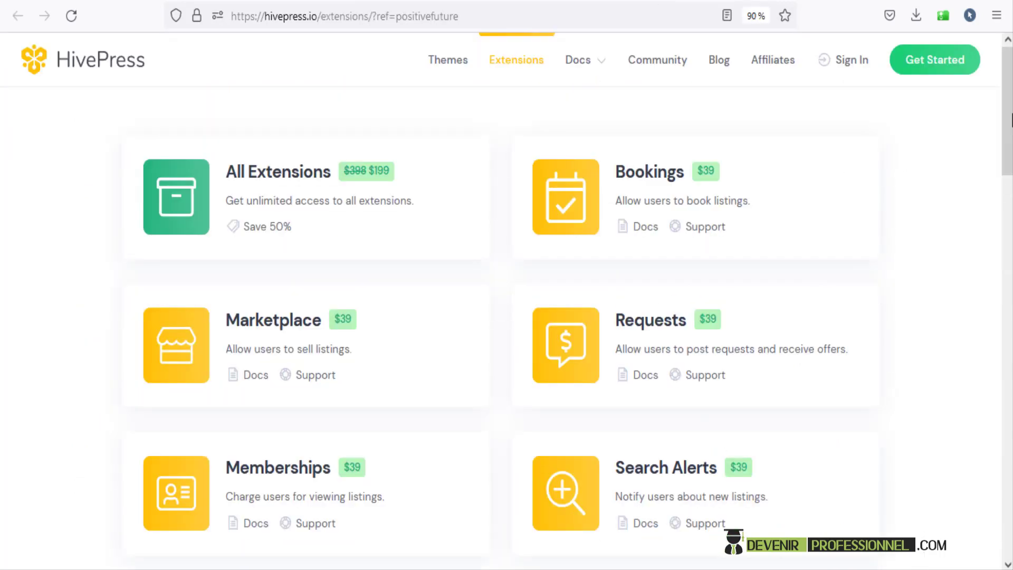